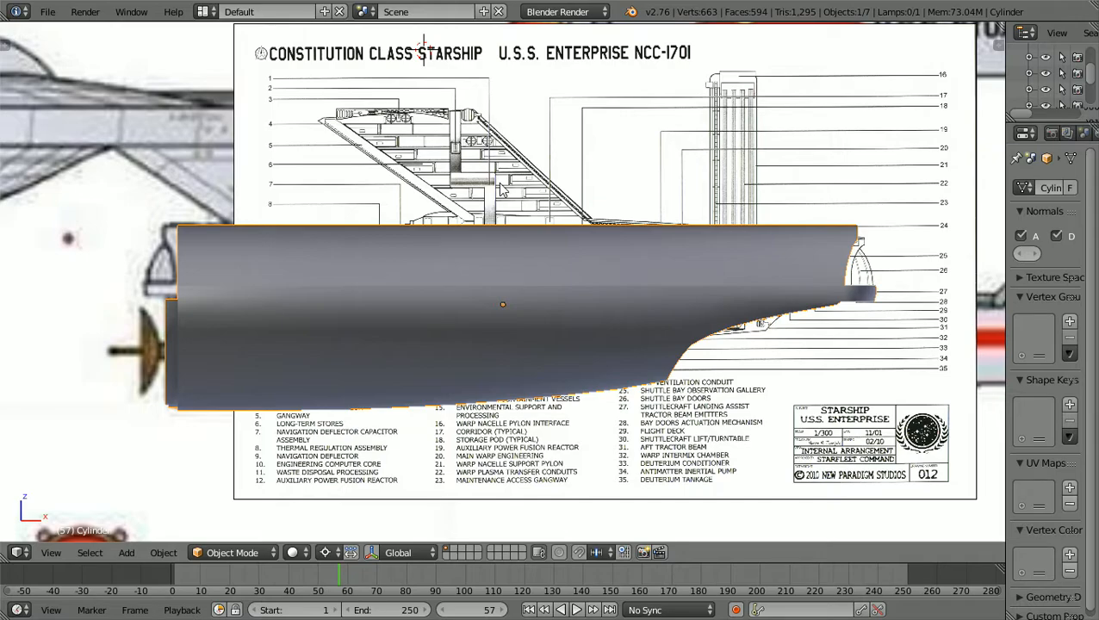
Reset the 3D cursor to the scene centre and show the hull against the side-view blueprint.
{"action": "key", "text": "shift+c"}
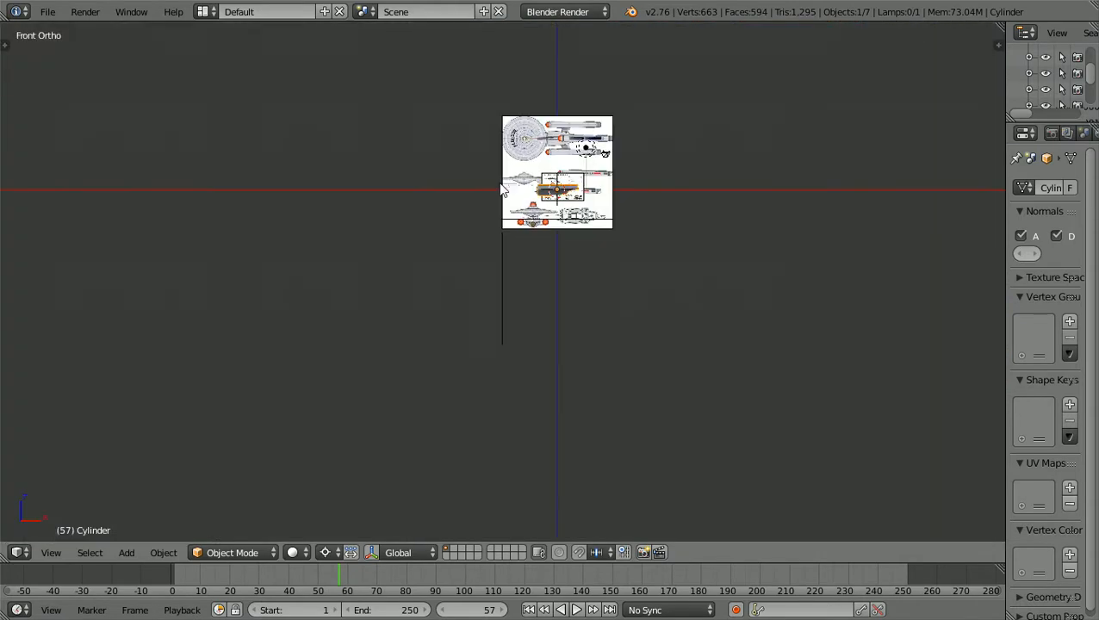
{"action": "scroll", "coordinate": [629, 219], "scroll_direction": "up", "scroll_amount": 4}
{"action": "key", "text": "Up"}
{"action": "scroll", "coordinate": [629, 219], "scroll_direction": "up", "scroll_amount": 4}
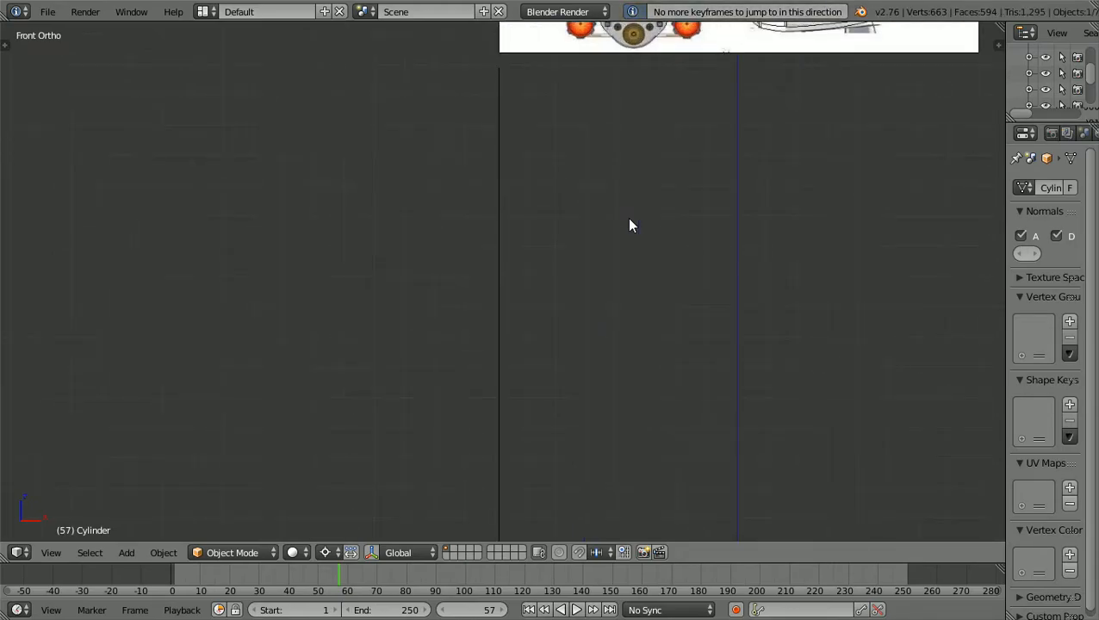
{"action": "scroll", "coordinate": [629, 219], "scroll_direction": "up", "scroll_amount": 6, "text": "shift"}
{"action": "scroll", "coordinate": [630, 220], "scroll_direction": "up", "scroll_amount": 8, "text": "shift"}
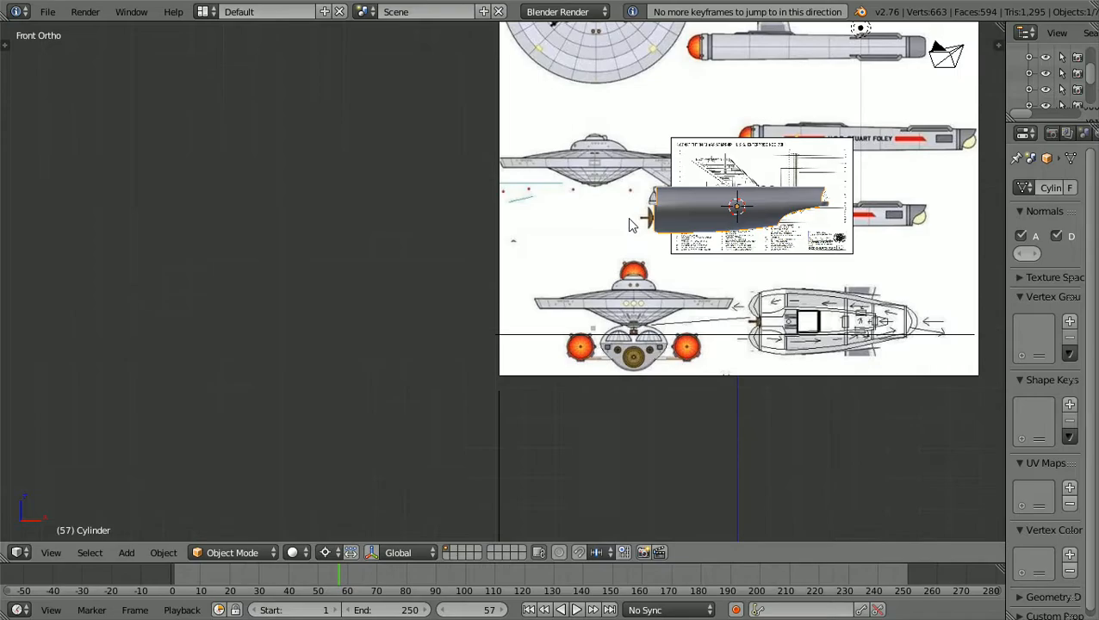
{"action": "scroll", "coordinate": [630, 224], "scroll_direction": "up", "scroll_amount": 4, "text": "shift"}
{"action": "scroll", "coordinate": [630, 224], "scroll_direction": "down", "scroll_amount": 10, "text": "ctrl"}
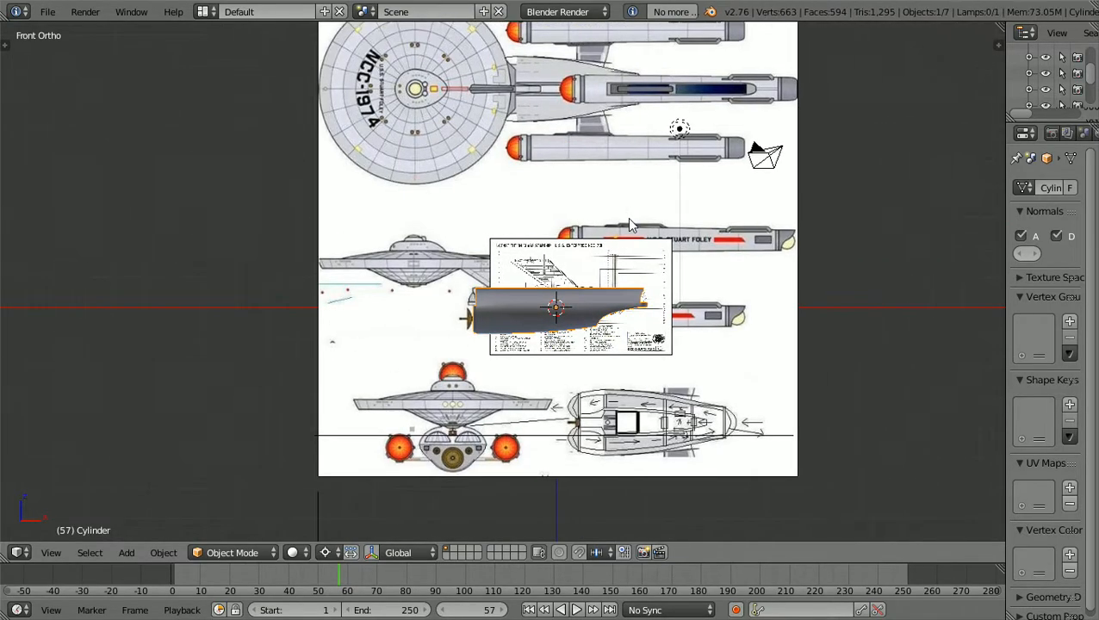
{"action": "scroll", "coordinate": [630, 224], "scroll_direction": "down", "scroll_amount": 3, "text": "shift"}
{"action": "scroll", "coordinate": [630, 224], "scroll_direction": "up", "scroll_amount": 4}
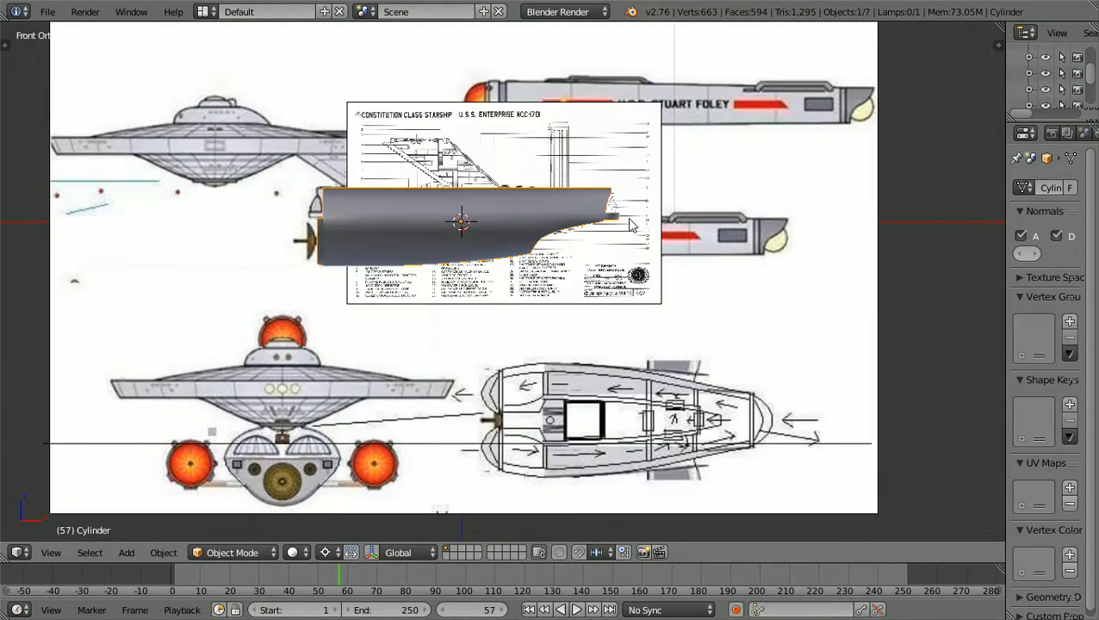
{"action": "scroll", "coordinate": [631, 226], "scroll_direction": "up", "scroll_amount": 1, "text": "shift"}
Examine the hull's tapered outline from above against the top-view blueprint.
{"action": "key", "text": "KP_7"}
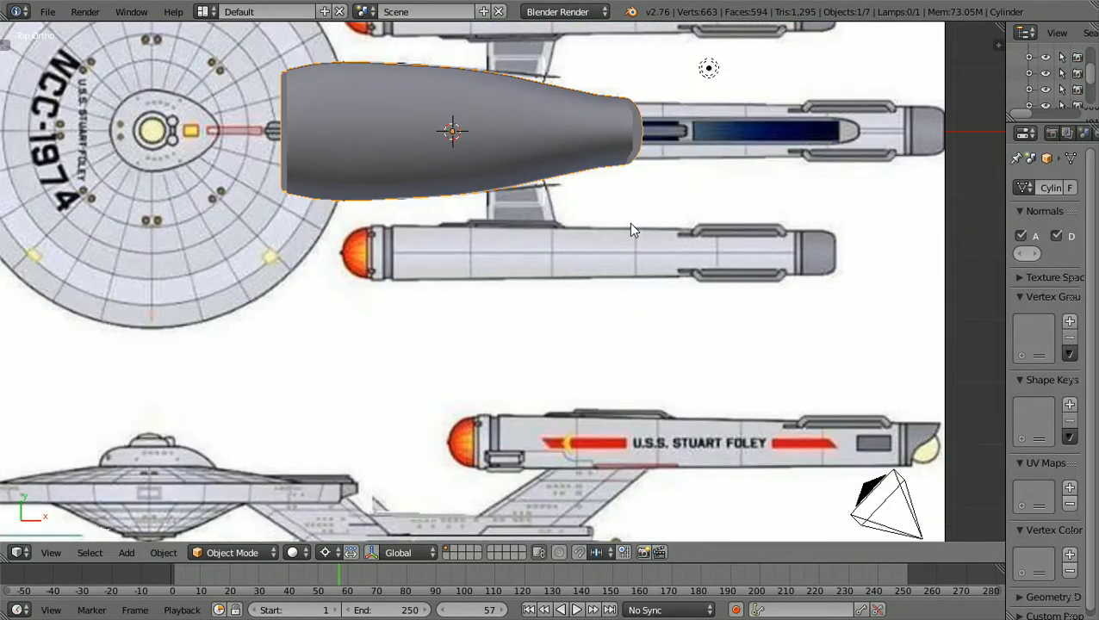
{"action": "scroll", "coordinate": [630, 224], "scroll_direction": "up", "scroll_amount": 3, "text": "shift"}
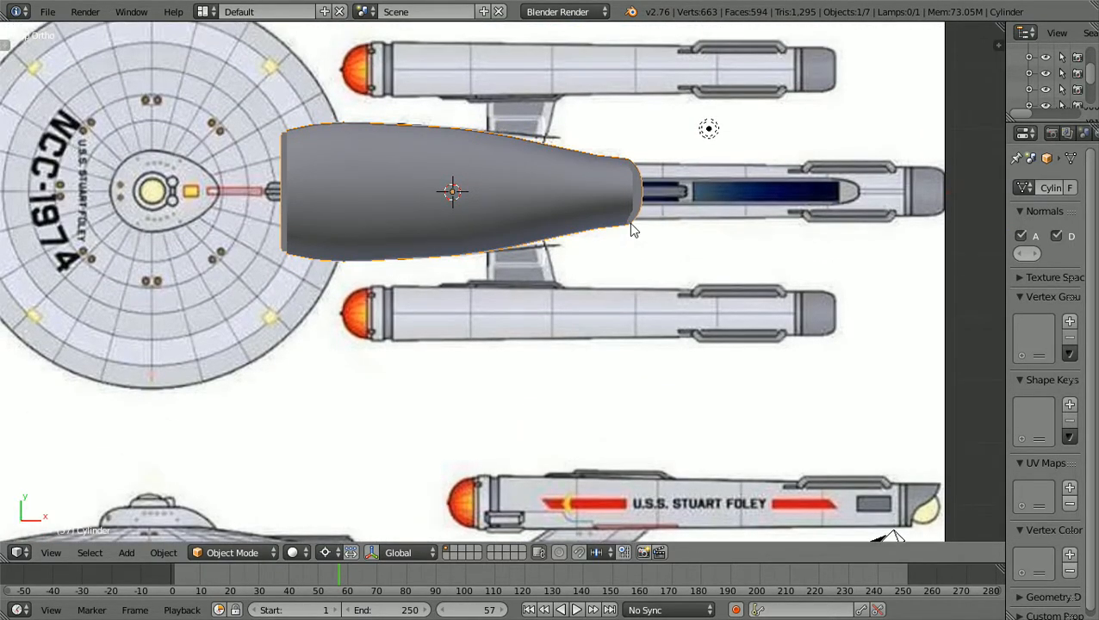
{"action": "scroll", "coordinate": [629, 222], "scroll_direction": "up", "scroll_amount": 2}
{"action": "scroll", "coordinate": [629, 222], "scroll_direction": "up", "scroll_amount": 3, "text": "shift"}
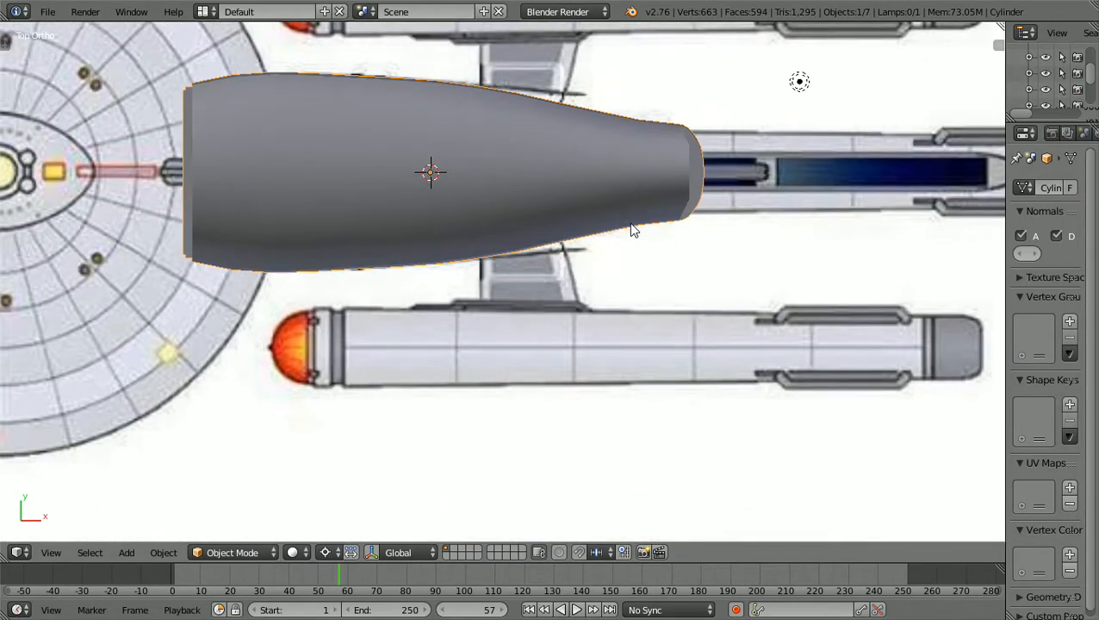
{"action": "scroll", "coordinate": [630, 224], "scroll_direction": "up", "scroll_amount": 3, "text": "ctrl"}
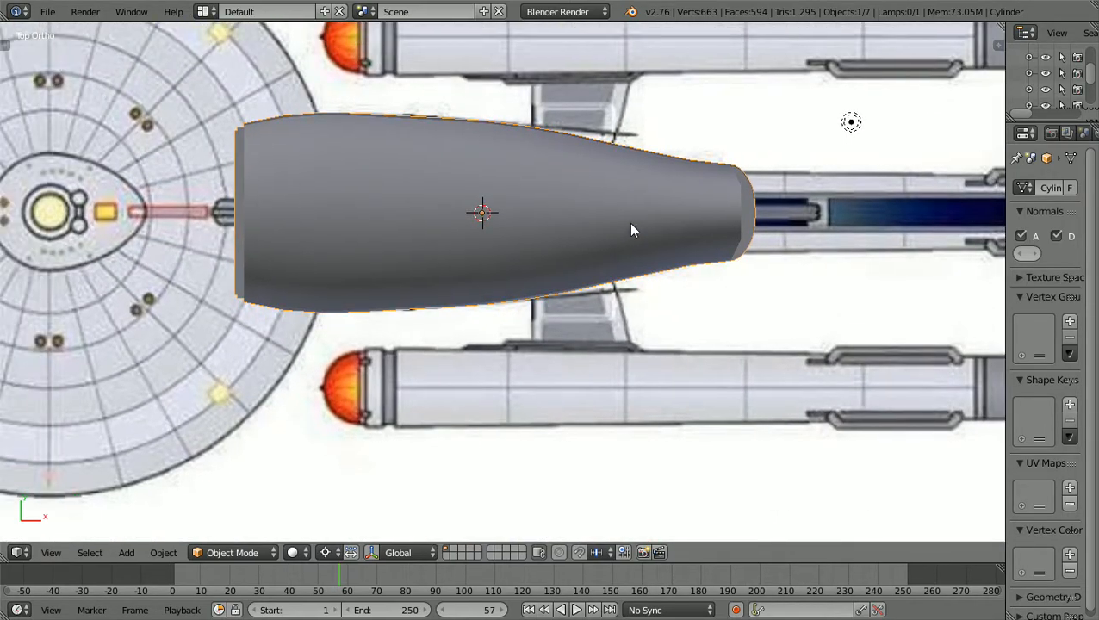
{"action": "scroll", "coordinate": [630, 224], "scroll_direction": "down", "scroll_amount": 2}
{"action": "middle_click_drag", "start_coordinate": [625, 234], "coordinate": [492, 135]}
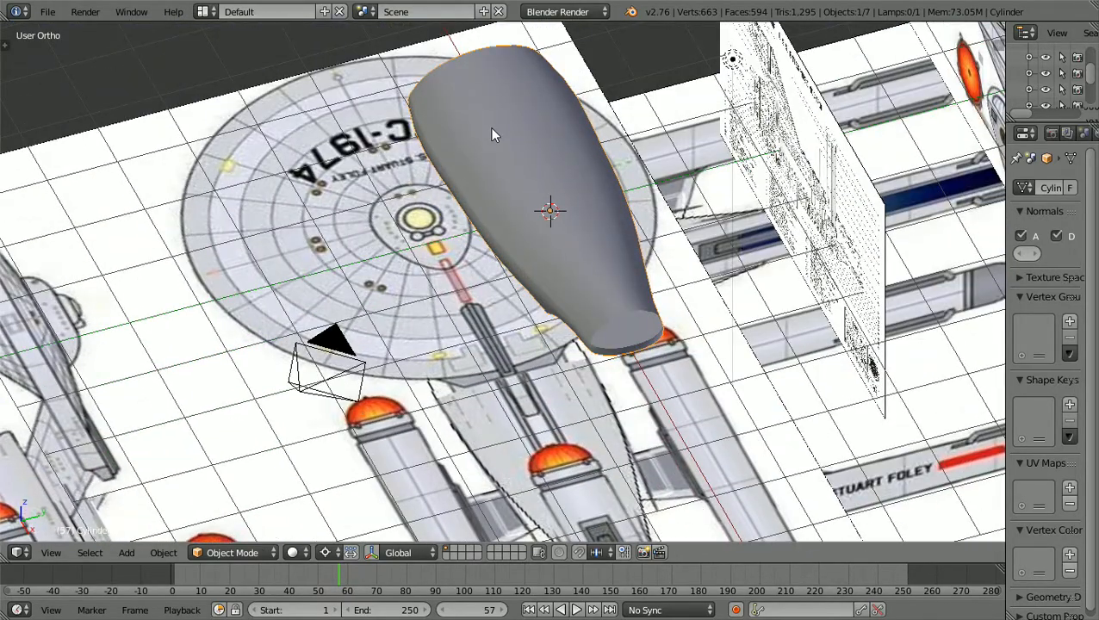
{"action": "scroll", "coordinate": [491, 135], "scroll_direction": "up", "scroll_amount": 2}
Examine the hull's open stern and the curved rim below it in the right orthographic view.
{"action": "key", "text": "KP_3"}
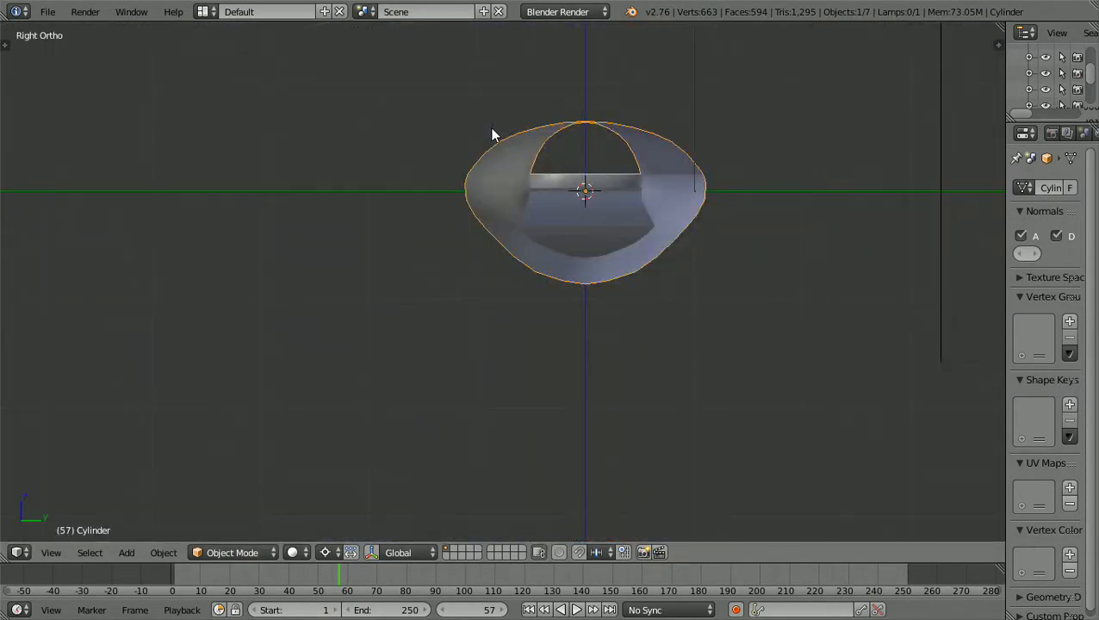
{"action": "scroll", "coordinate": [491, 129], "scroll_direction": "up", "scroll_amount": 3}
{"action": "scroll", "coordinate": [492, 129], "scroll_direction": "down", "scroll_amount": 2}
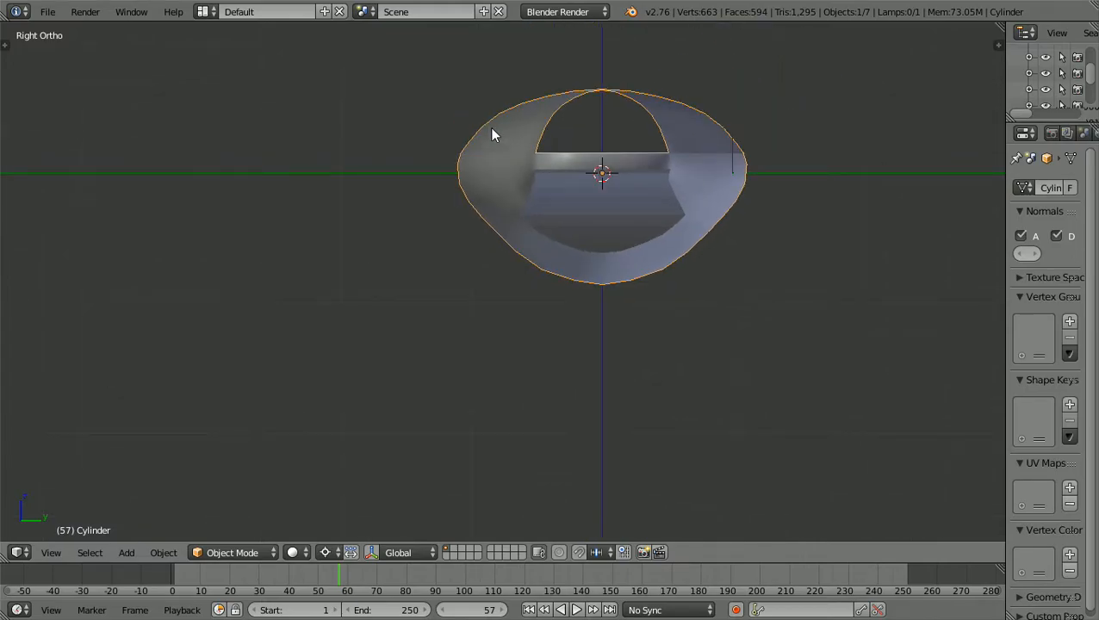
{"action": "scroll", "coordinate": [492, 130], "scroll_direction": "up", "scroll_amount": 3, "text": "shift"}
{"action": "scroll", "coordinate": [492, 130], "scroll_direction": "up", "scroll_amount": 3, "text": "shift"}
{"action": "scroll", "coordinate": [492, 129], "scroll_direction": "up", "scroll_amount": 3, "text": "ctrl"}
{"action": "scroll", "coordinate": [739, 194], "scroll_direction": "up", "scroll_amount": 4}
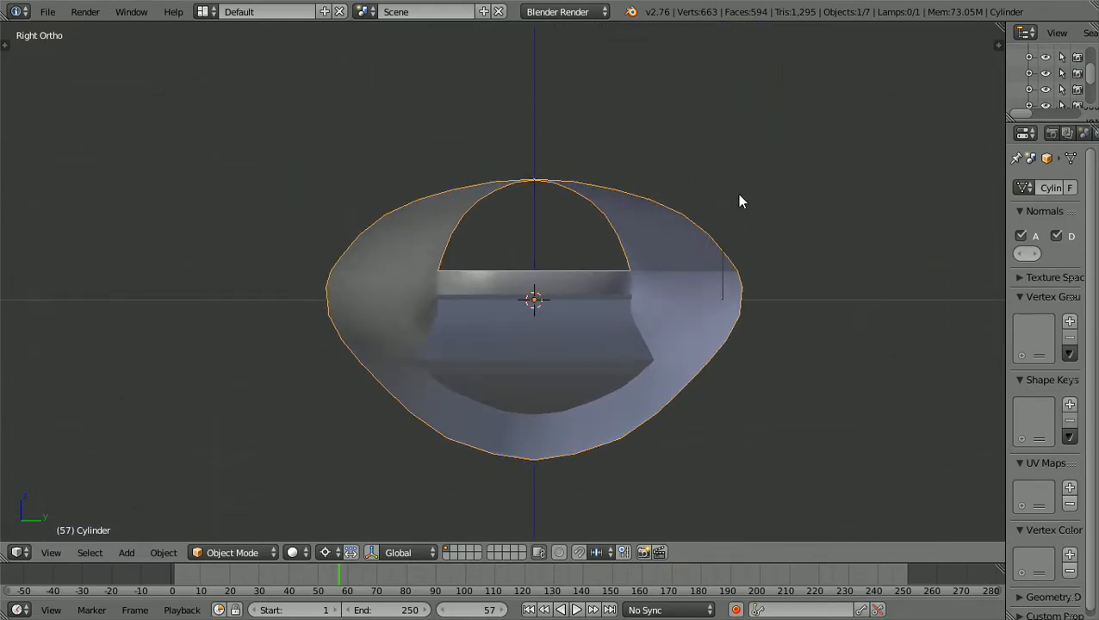
{"action": "scroll", "coordinate": [722, 213], "scroll_direction": "up", "scroll_amount": 3, "text": "shift"}
{"action": "scroll", "coordinate": [722, 213], "scroll_direction": "up", "scroll_amount": 2}
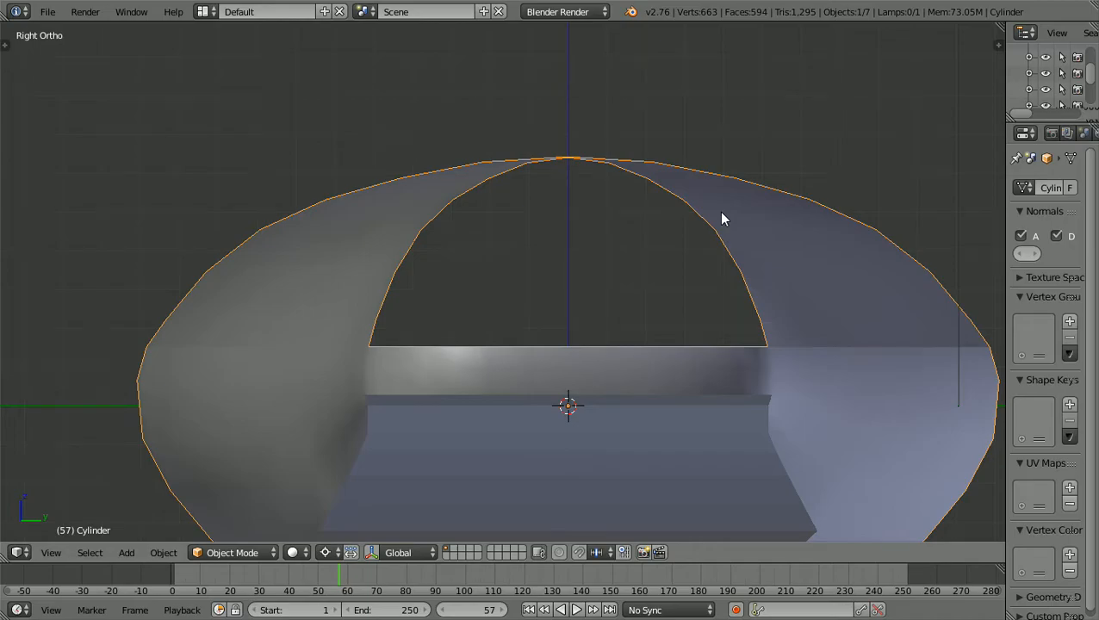
{"action": "scroll", "coordinate": [722, 213], "scroll_direction": "down", "scroll_amount": 1}
{"action": "scroll", "coordinate": [722, 212], "scroll_direction": "up", "scroll_amount": 1, "text": "ctrl"}
{"action": "scroll", "coordinate": [723, 212], "scroll_direction": "up", "scroll_amount": 1, "text": "ctrl"}
{"action": "scroll", "coordinate": [722, 212], "scroll_direction": "up", "scroll_amount": 1}
{"action": "scroll", "coordinate": [722, 213], "scroll_direction": "down", "scroll_amount": 2, "text": "ctrl"}
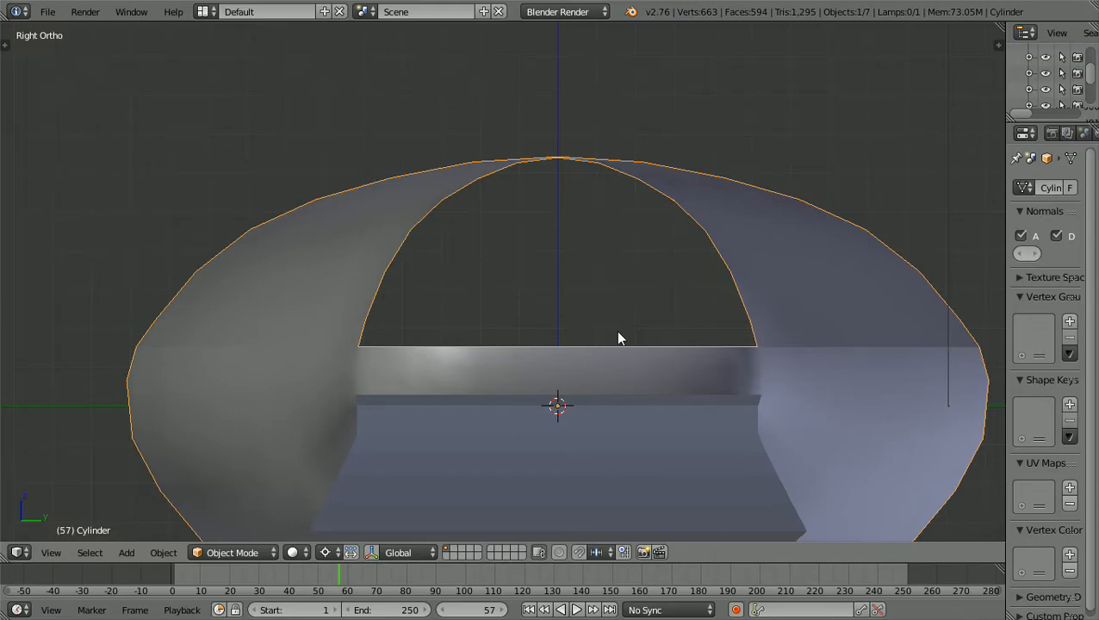
Enter Edit Mode on the hull and compare its stern mesh with the shuttle bay doors on the side blueprint.
{"action": "left_click", "coordinate": [274, 552]}
{"action": "left_click", "coordinate": [259, 516]}
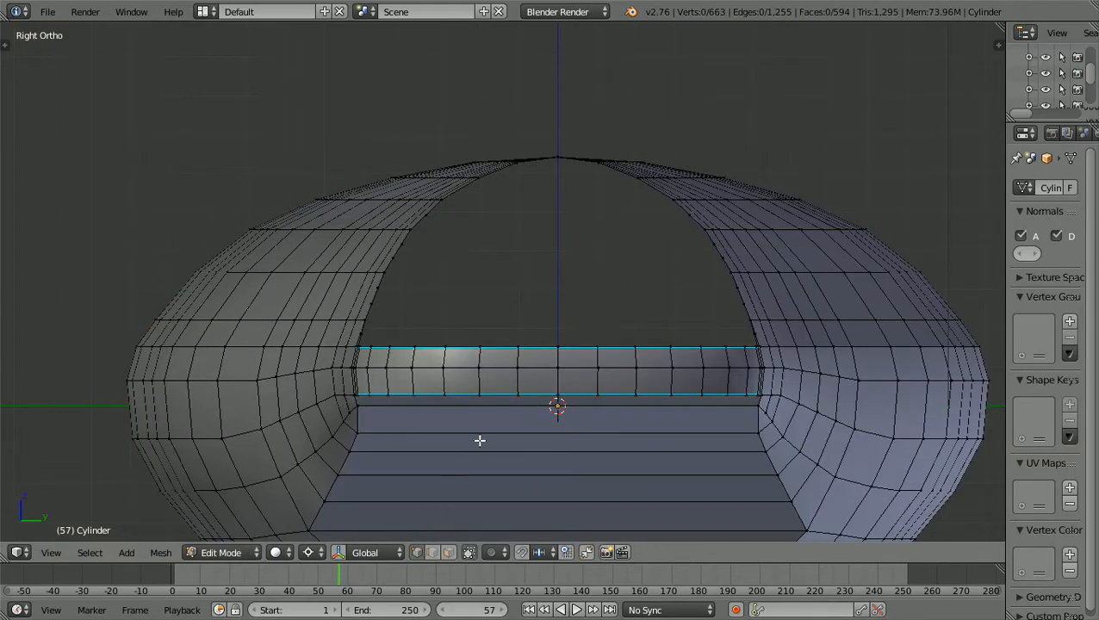
{"action": "scroll", "coordinate": [481, 439], "scroll_direction": "down", "scroll_amount": 1}
{"action": "key", "text": "KP_1"}
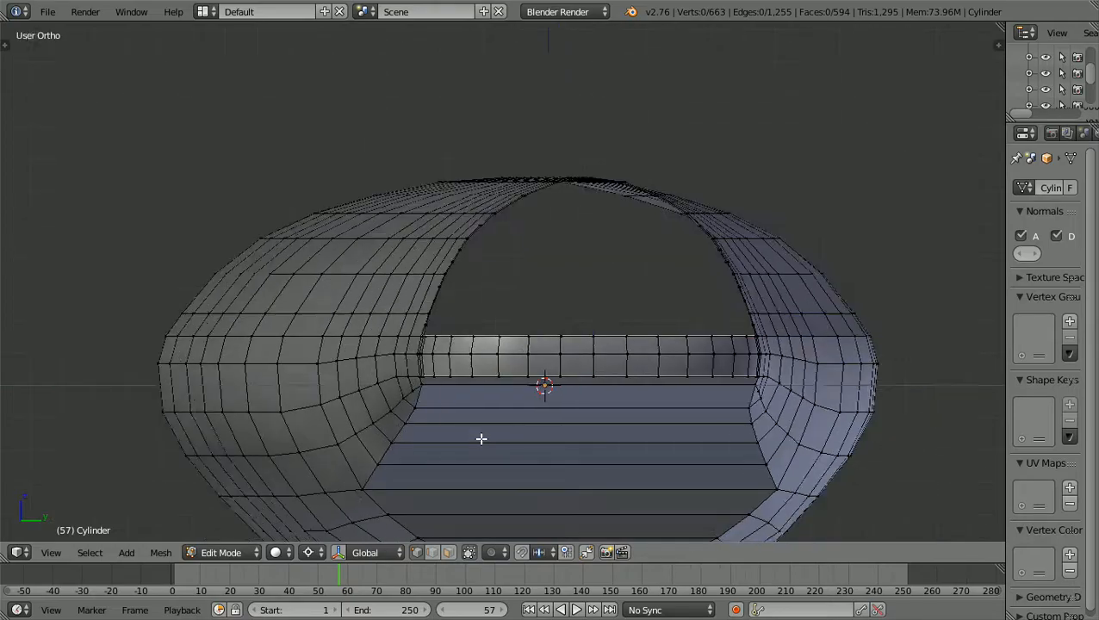
{"action": "scroll", "coordinate": [482, 439], "scroll_direction": "down", "scroll_amount": 2}
{"action": "scroll", "coordinate": [480, 440], "scroll_direction": "up", "scroll_amount": 12, "text": "ctrl"}
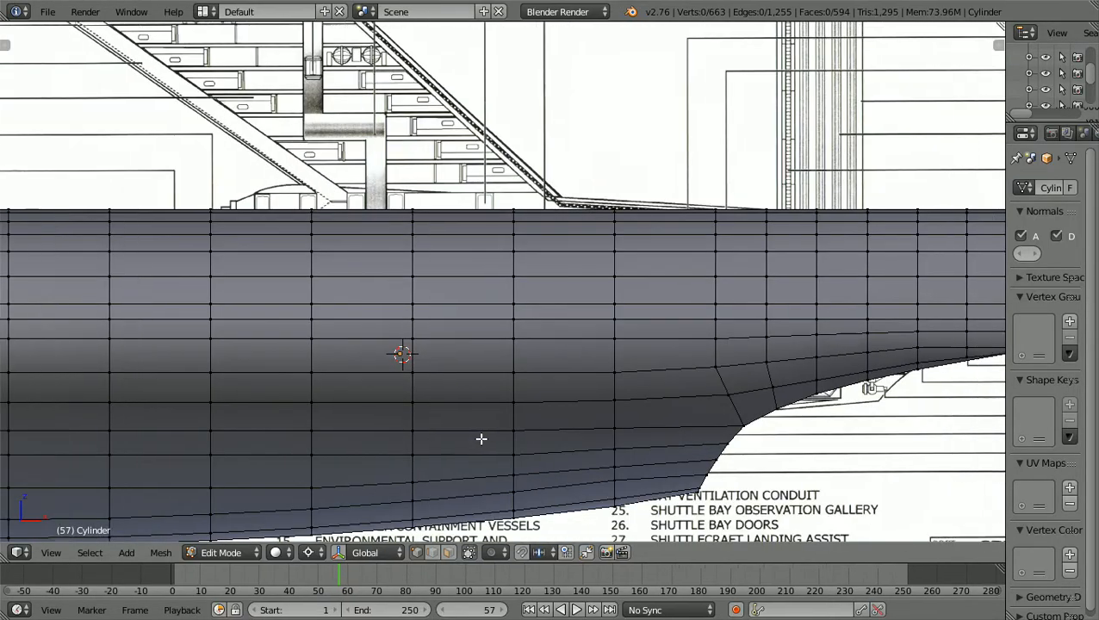
{"action": "scroll", "coordinate": [476, 403], "scroll_direction": "up", "scroll_amount": 6, "text": "ctrl"}
{"action": "scroll", "coordinate": [477, 403], "scroll_direction": "up", "scroll_amount": 2, "text": "ctrl"}
{"action": "scroll", "coordinate": [476, 403], "scroll_direction": "up", "scroll_amount": 3, "text": "shift"}
{"action": "scroll", "coordinate": [476, 403], "scroll_direction": "up", "scroll_amount": 3, "text": "ctrl"}
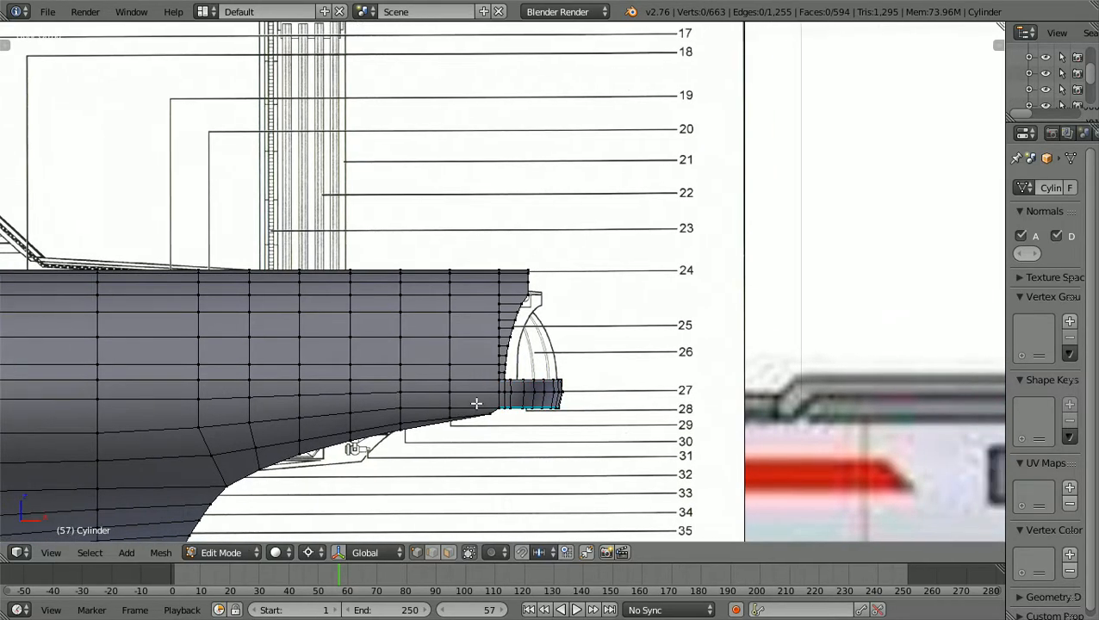
{"action": "scroll", "coordinate": [476, 403], "scroll_direction": "up", "scroll_amount": 3}
{"action": "scroll", "coordinate": [476, 403], "scroll_direction": "down", "scroll_amount": 2, "text": "shift"}
{"action": "scroll", "coordinate": [476, 403], "scroll_direction": "up", "scroll_amount": 2}
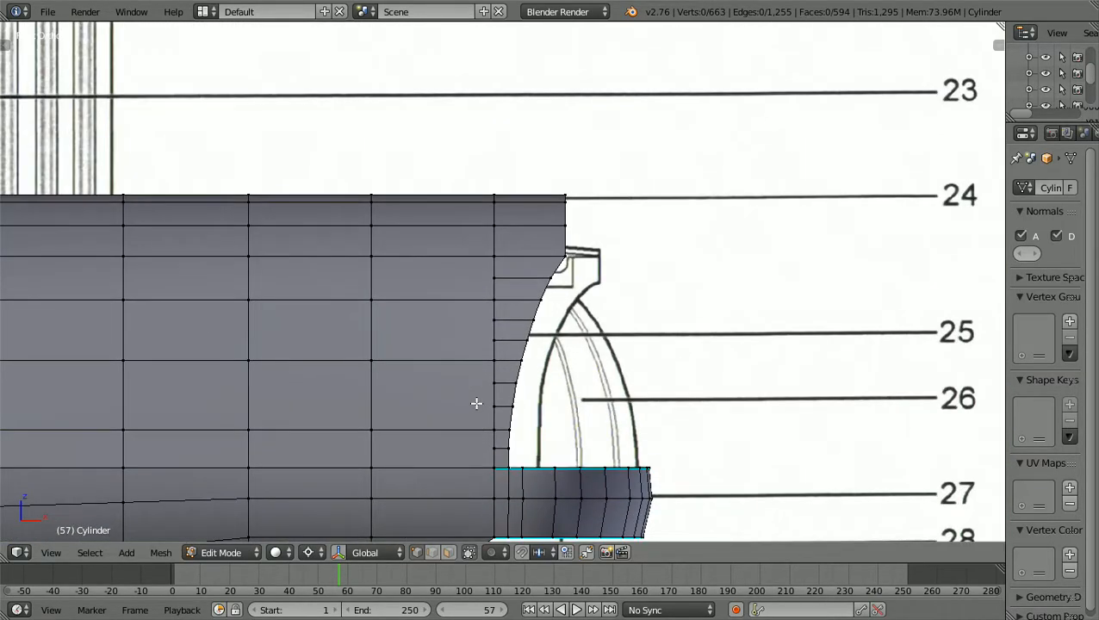
{"action": "scroll", "coordinate": [477, 403], "scroll_direction": "down", "scroll_amount": 2, "text": "shift"}
{"action": "scroll", "coordinate": [477, 403], "scroll_direction": "up", "scroll_amount": 1}
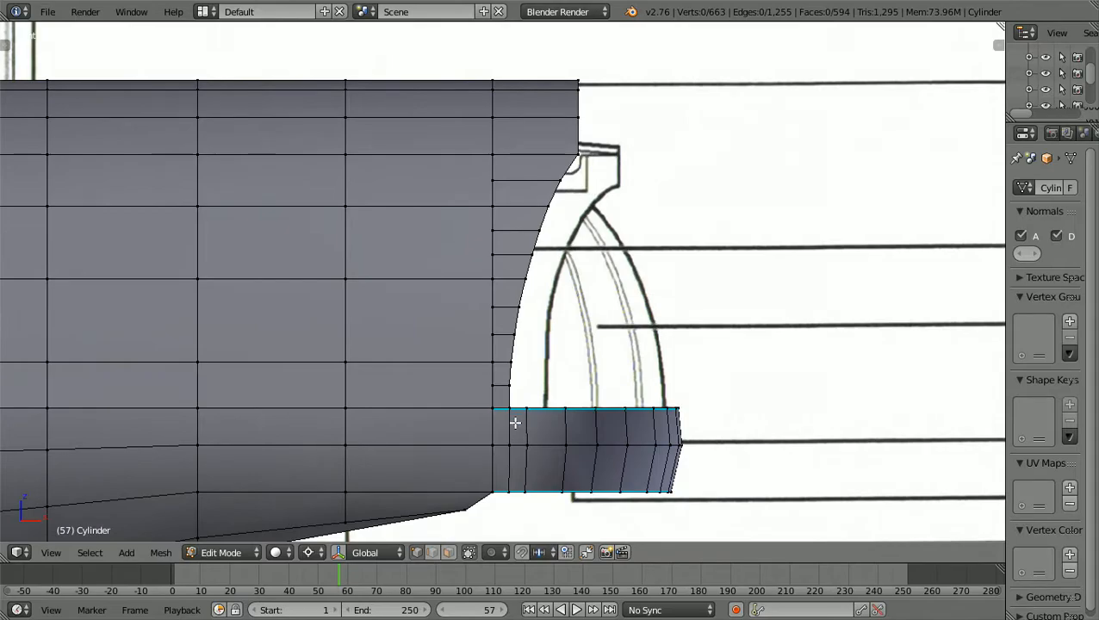
{"action": "right_click", "coordinate": [537, 365]}
{"action": "key", "text": "a"}
{"action": "scroll", "coordinate": [537, 366], "scroll_direction": "down", "scroll_amount": 8}
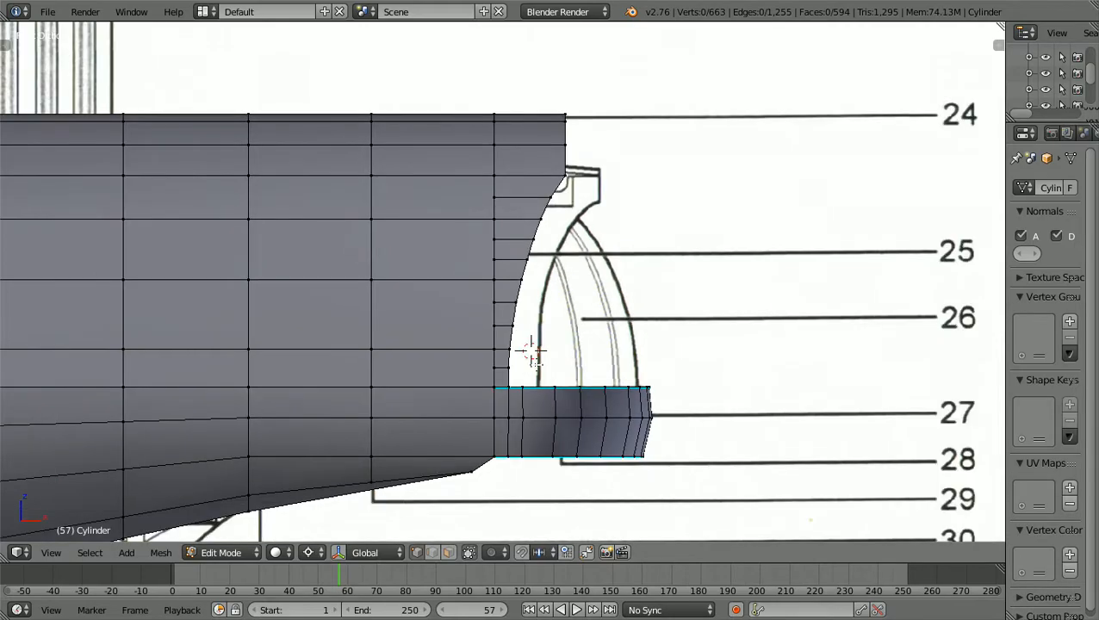
{"action": "scroll", "coordinate": [536, 365], "scroll_direction": "down", "scroll_amount": 4}
{"action": "scroll", "coordinate": [536, 366], "scroll_direction": "up", "scroll_amount": 5}
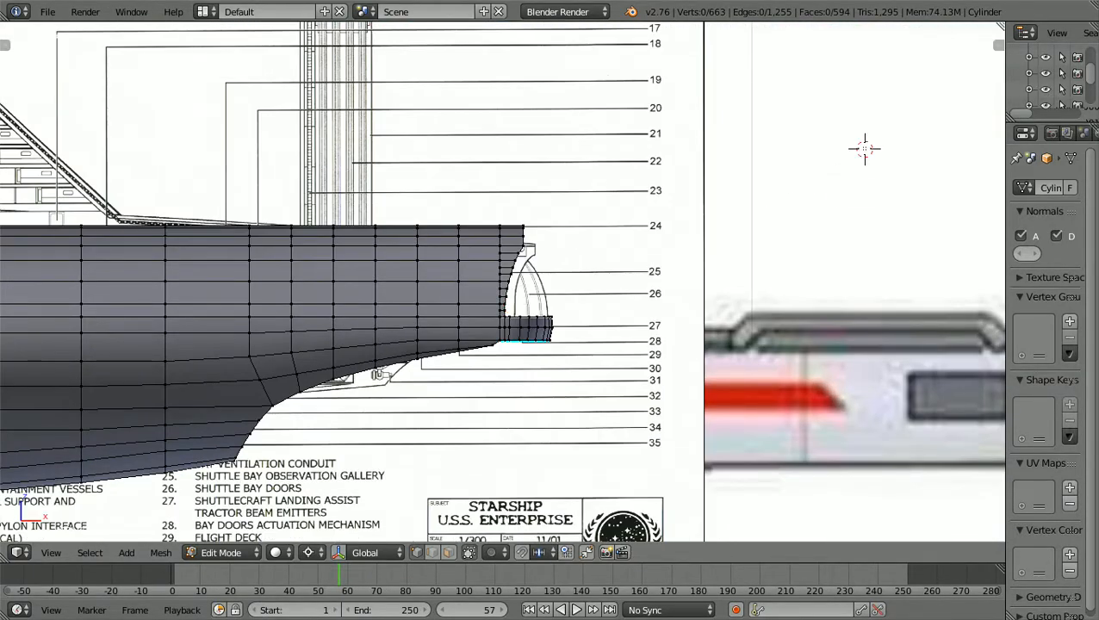
{"action": "scroll", "coordinate": [864, 148], "scroll_direction": "up", "scroll_amount": 5}
{"action": "scroll", "coordinate": [514, 380], "scroll_direction": "up", "scroll_amount": 1}
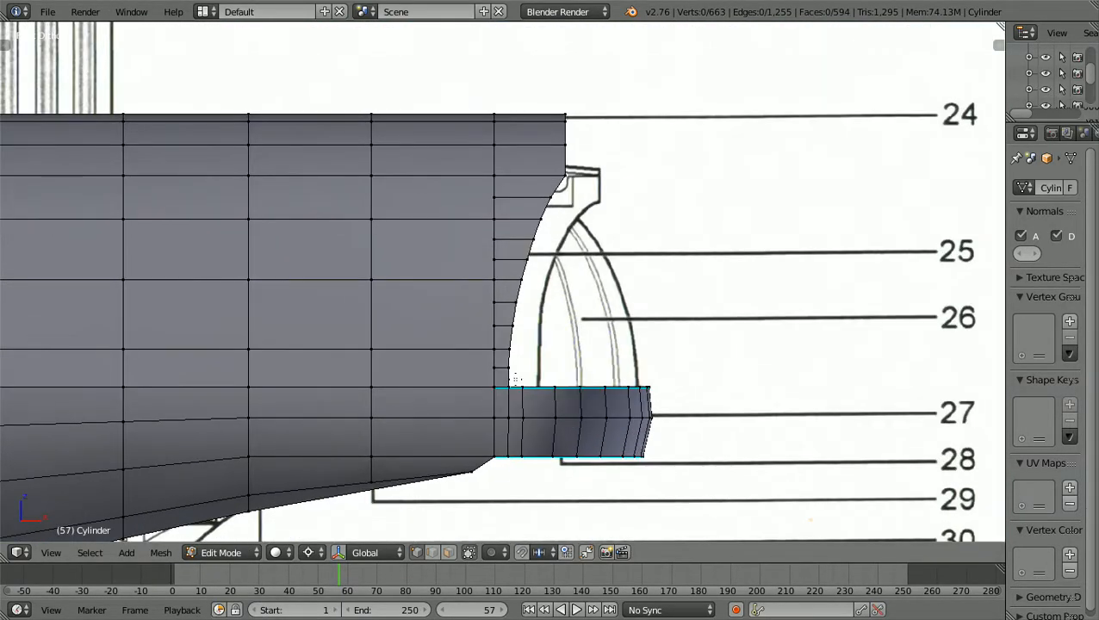
{"action": "scroll", "coordinate": [504, 376], "scroll_direction": "down", "scroll_amount": 3}
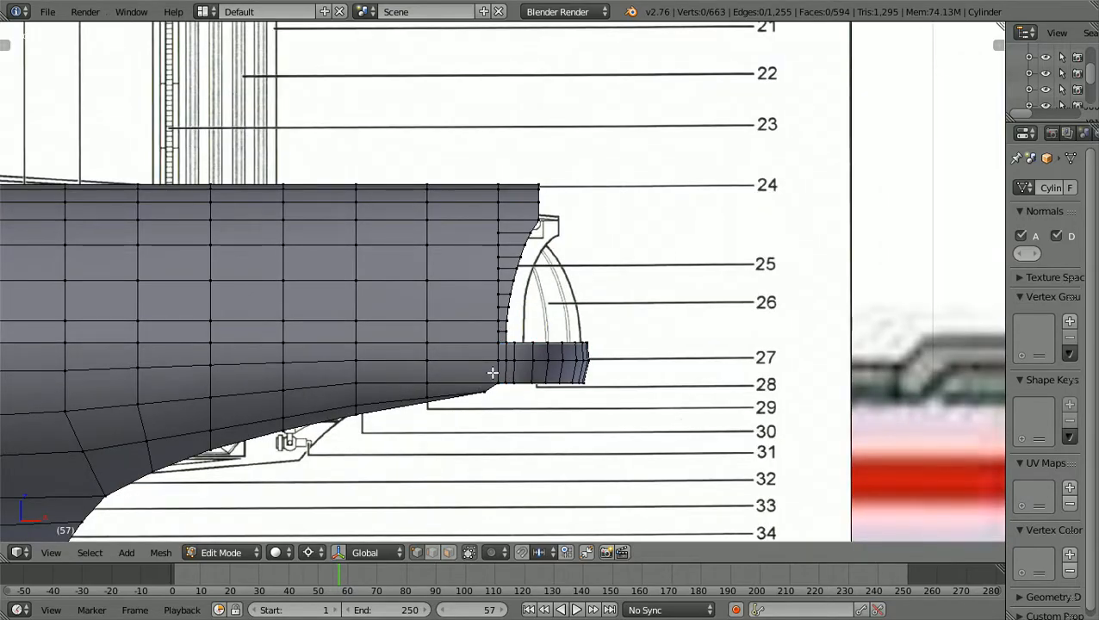
{"action": "scroll", "coordinate": [492, 372], "scroll_direction": "down", "scroll_amount": 3}
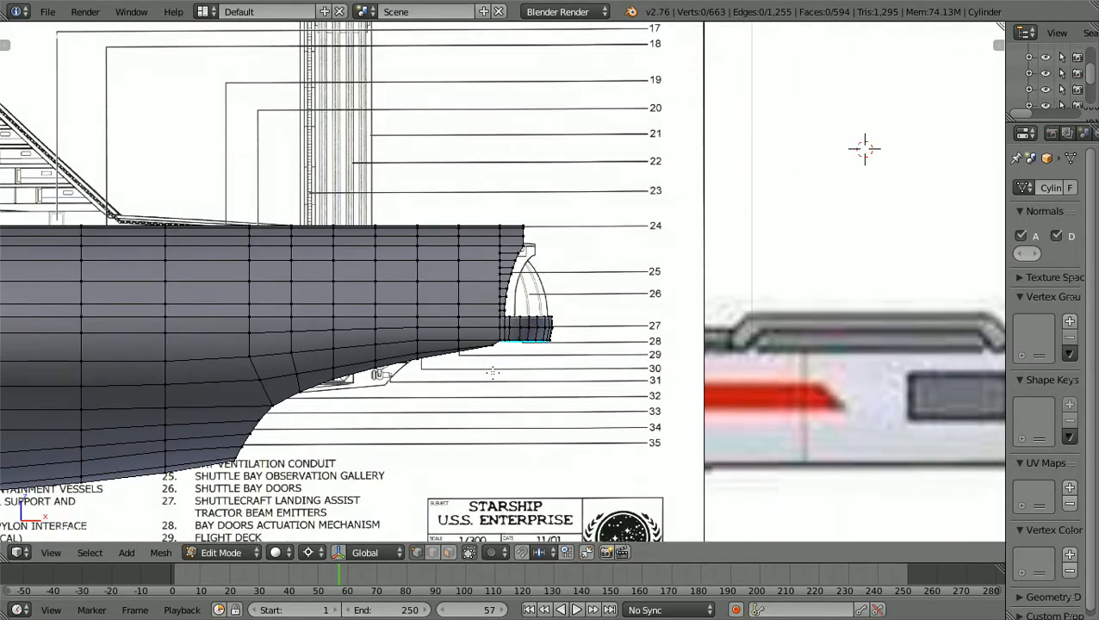
{"action": "scroll", "coordinate": [492, 372], "scroll_direction": "down", "scroll_amount": 5}
{"action": "scroll", "coordinate": [492, 372], "scroll_direction": "down", "scroll_amount": 1}
Return the hull to Object Mode and examine it at an angle together with the surrounding blueprint images.
{"action": "middle_click_drag", "start_coordinate": [492, 372], "coordinate": [429, 380]}
{"action": "scroll", "coordinate": [342, 454], "scroll_direction": "up", "scroll_amount": 2}
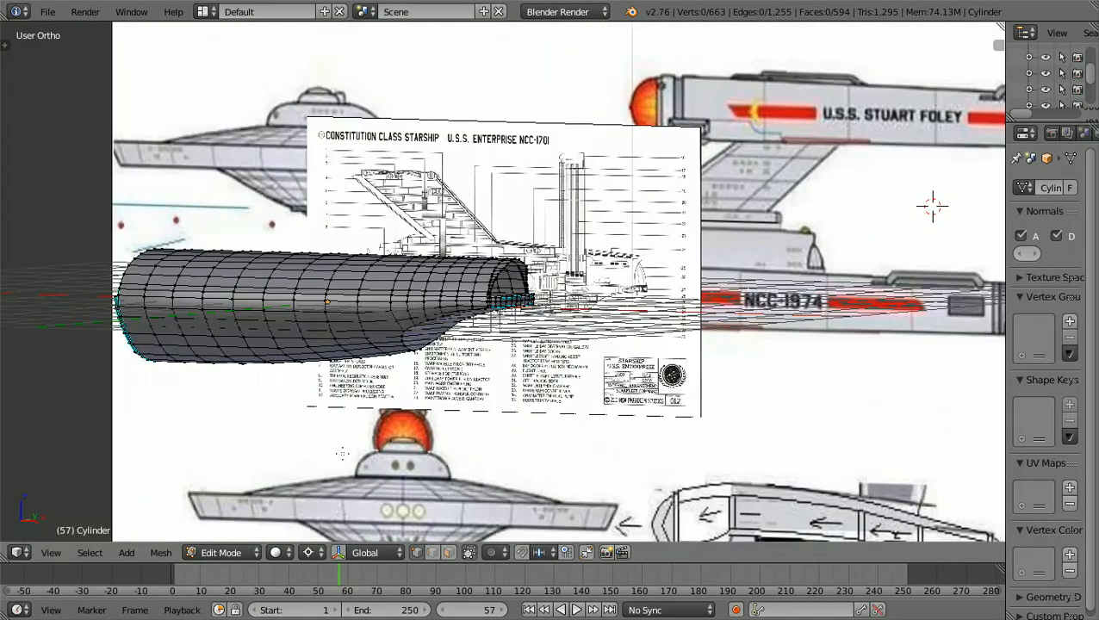
{"action": "left_click", "coordinate": [250, 553]}
{"action": "left_click", "coordinate": [252, 535]}
{"action": "scroll", "coordinate": [273, 491], "scroll_direction": "up", "scroll_amount": 1}
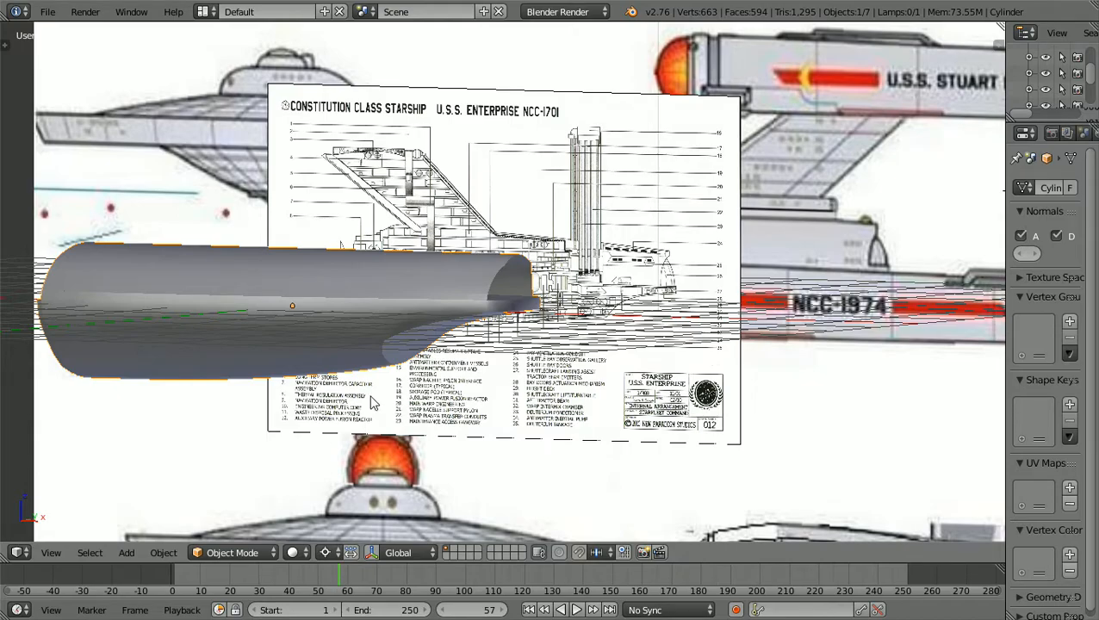
{"action": "scroll", "coordinate": [373, 404], "scroll_direction": "down", "scroll_amount": 3}
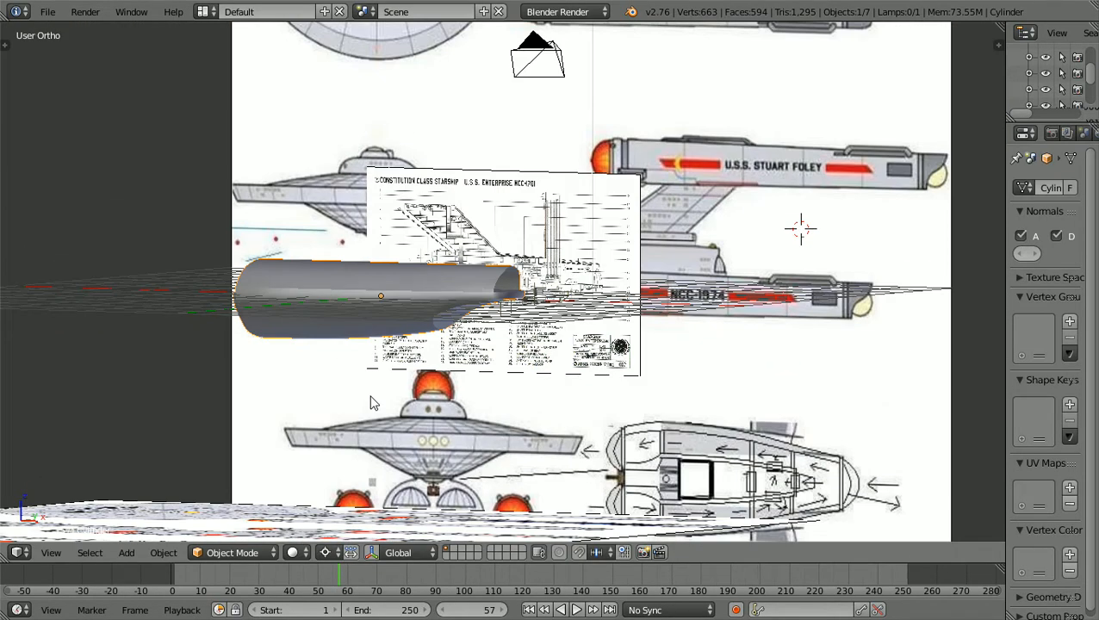
{"action": "scroll", "coordinate": [372, 403], "scroll_direction": "down", "scroll_amount": 5}
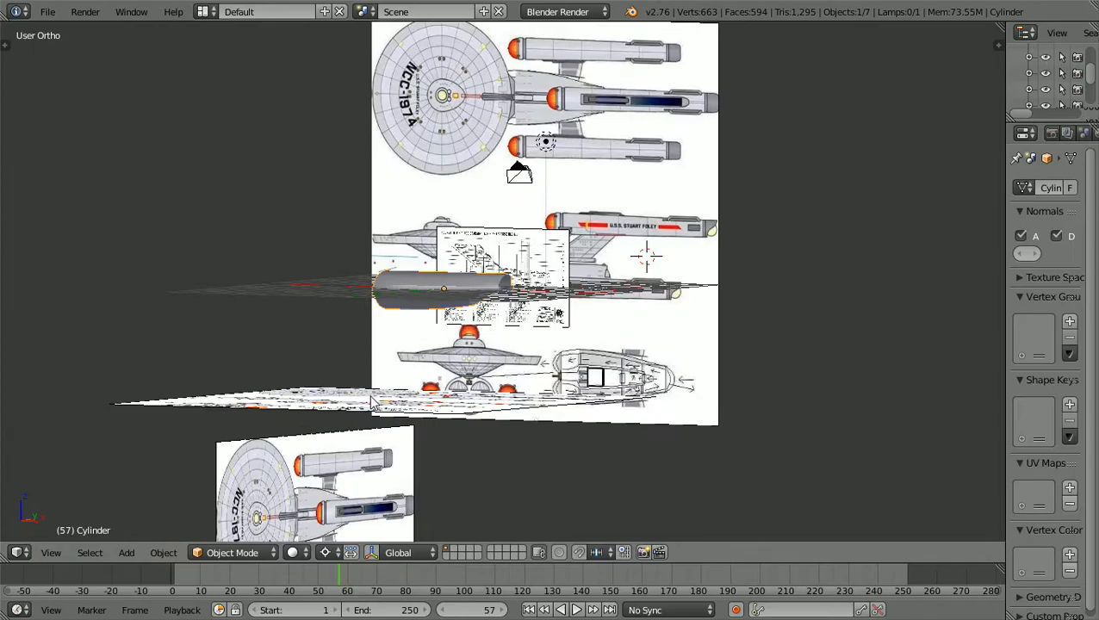
{"action": "scroll", "coordinate": [372, 401], "scroll_direction": "up", "scroll_amount": 6}
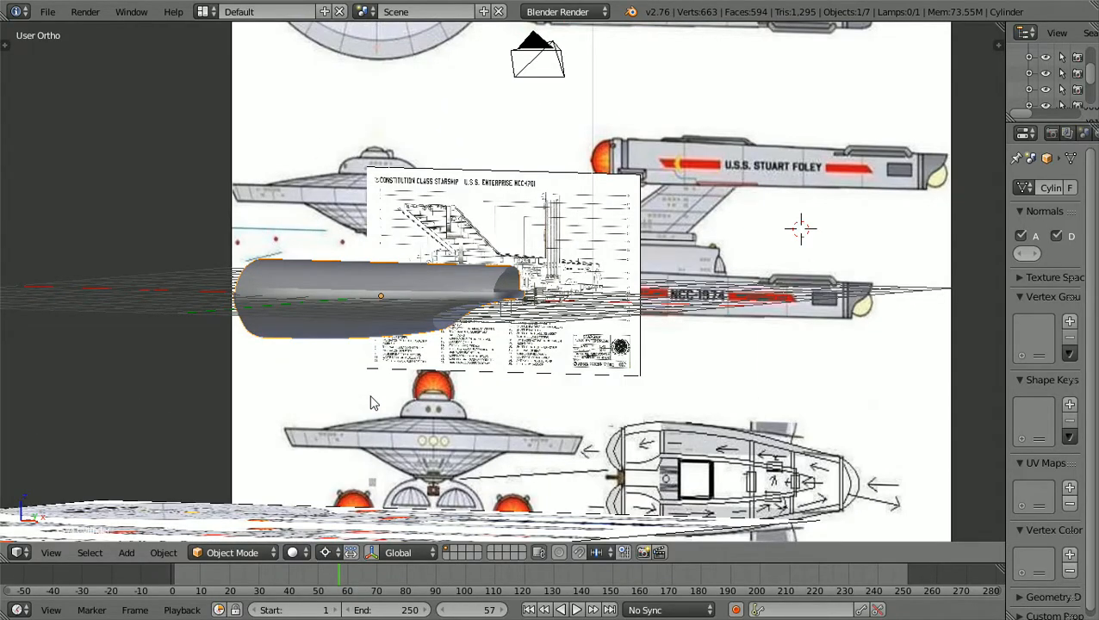
Switch the hull back to Edit Mode with its open stern facing the viewer.
{"action": "scroll", "coordinate": [515, 315], "scroll_direction": "down", "scroll_amount": 3}
{"action": "middle_click_drag", "start_coordinate": [504, 332], "coordinate": [398, 378]}
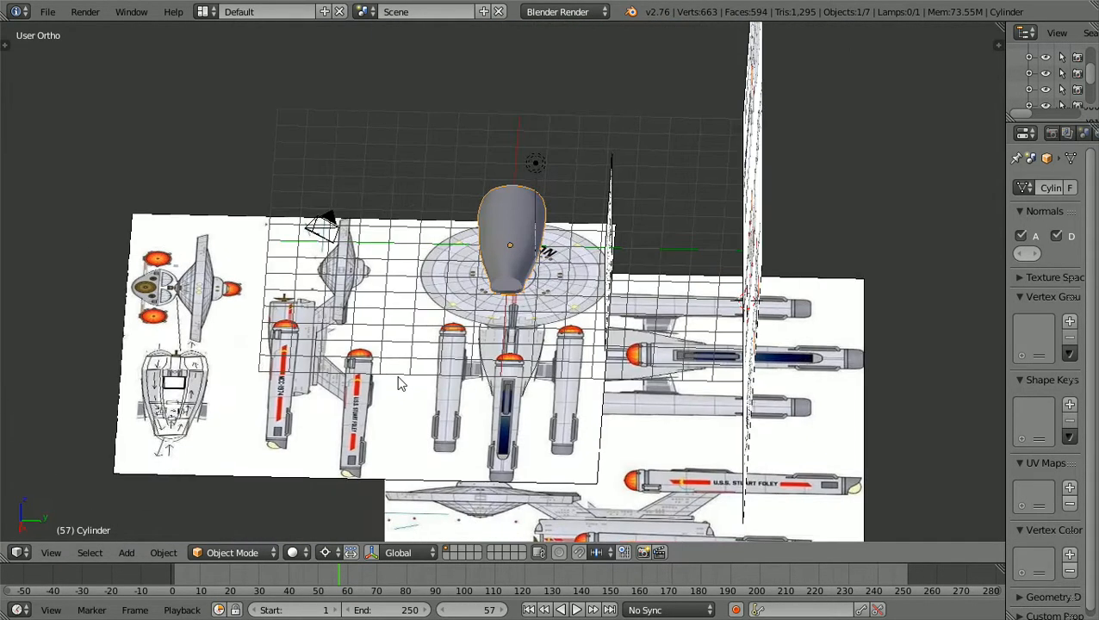
{"action": "scroll", "coordinate": [398, 384], "scroll_direction": "up", "scroll_amount": 5}
{"action": "middle_click_drag", "start_coordinate": [473, 370], "coordinate": [478, 333]}
{"action": "scroll", "coordinate": [478, 333], "scroll_direction": "up", "scroll_amount": 2}
{"action": "scroll", "coordinate": [478, 333], "scroll_direction": "down", "scroll_amount": 2}
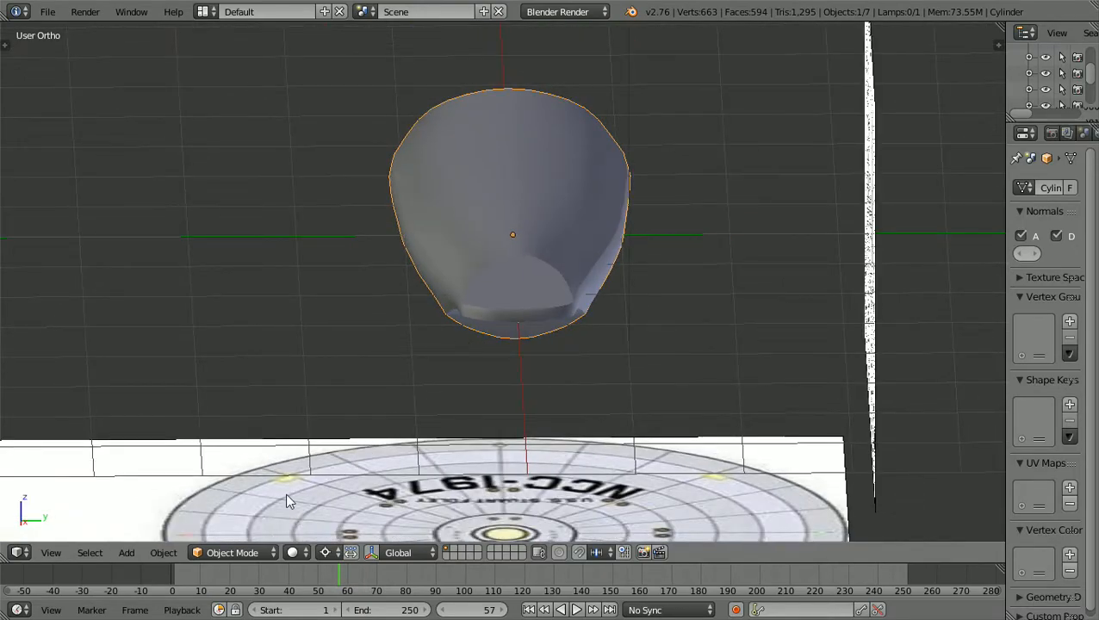
{"action": "left_click", "coordinate": [272, 552]}
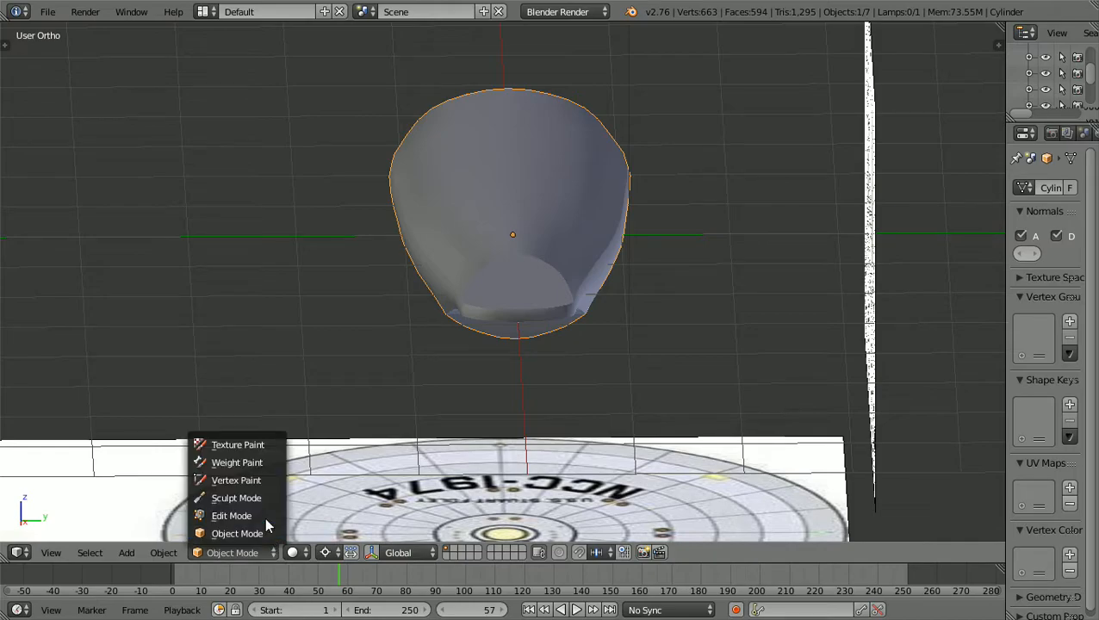
{"action": "left_click", "coordinate": [258, 515]}
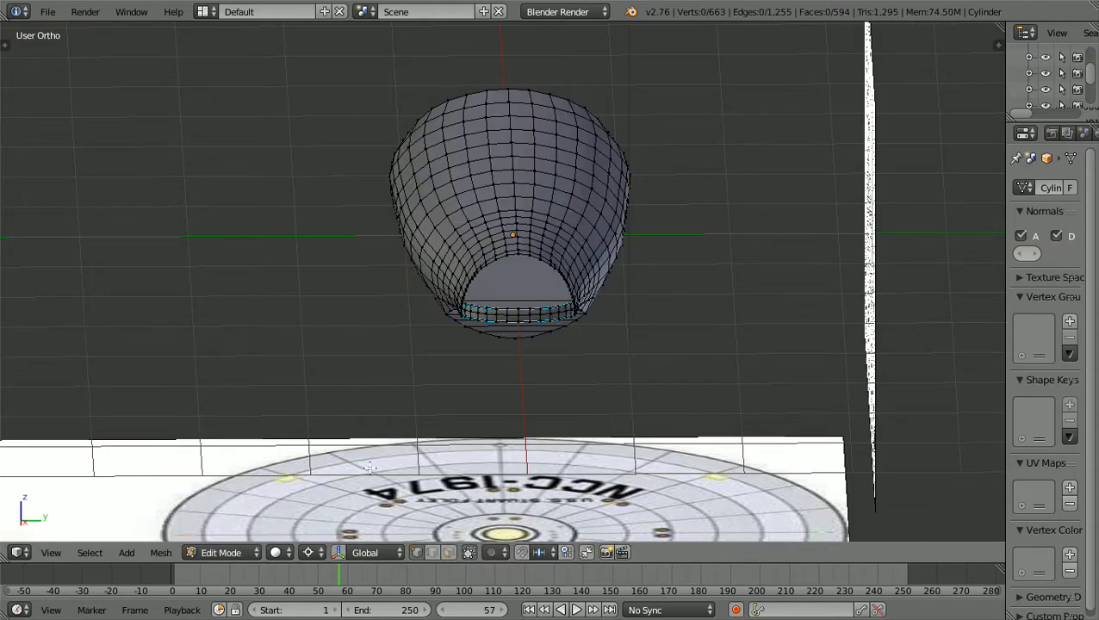
Quit Blender and launch it again from the desktop.
{"action": "scroll", "coordinate": [369, 468], "scroll_direction": "down", "scroll_amount": 2}
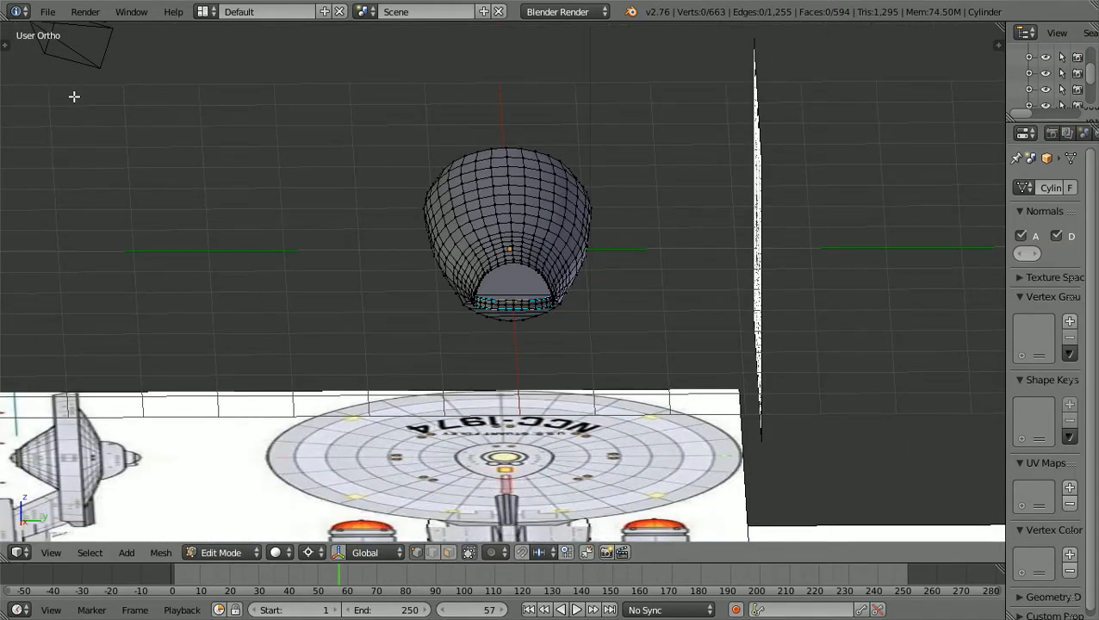
{"action": "left_click", "coordinate": [46, 11]}
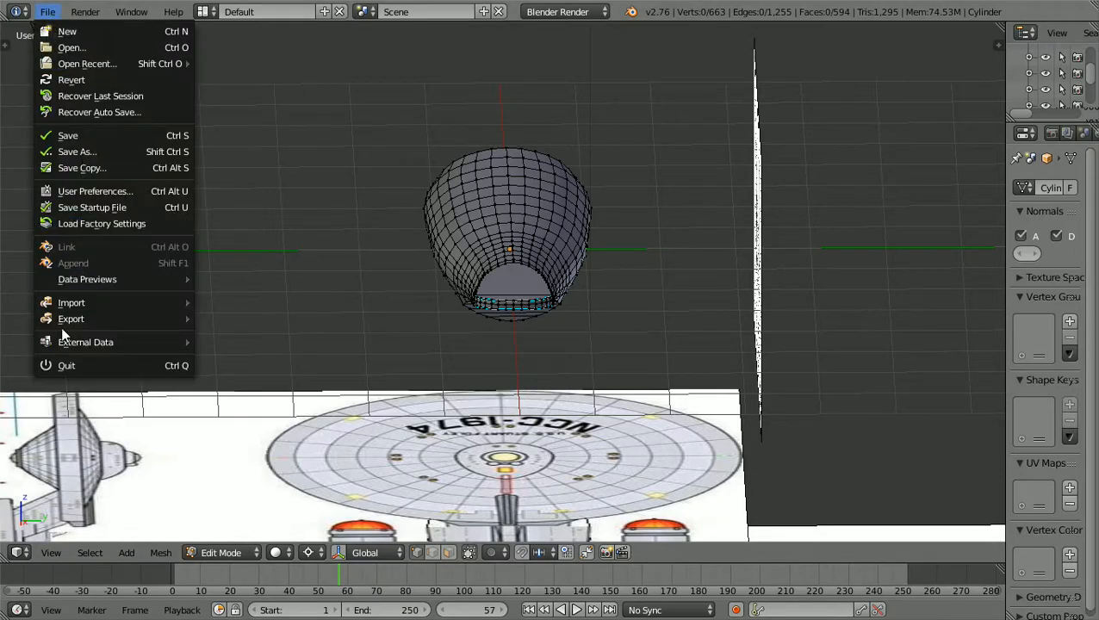
{"action": "left_click", "coordinate": [66, 365]}
{"action": "left_click", "coordinate": [67, 365]}
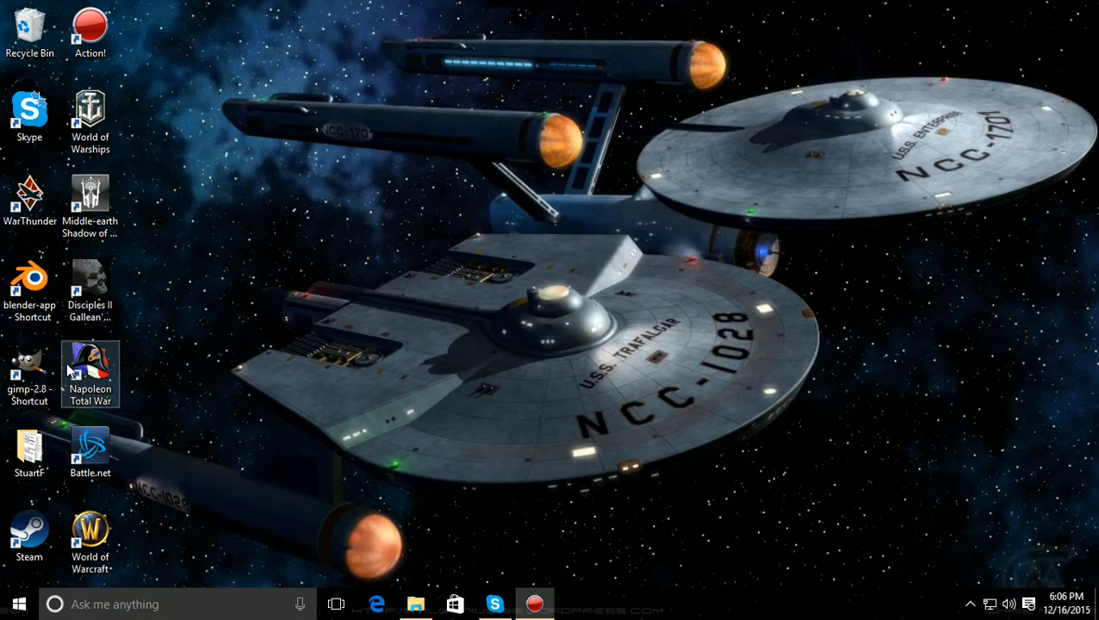
{"action": "double_click", "coordinate": [31, 289]}
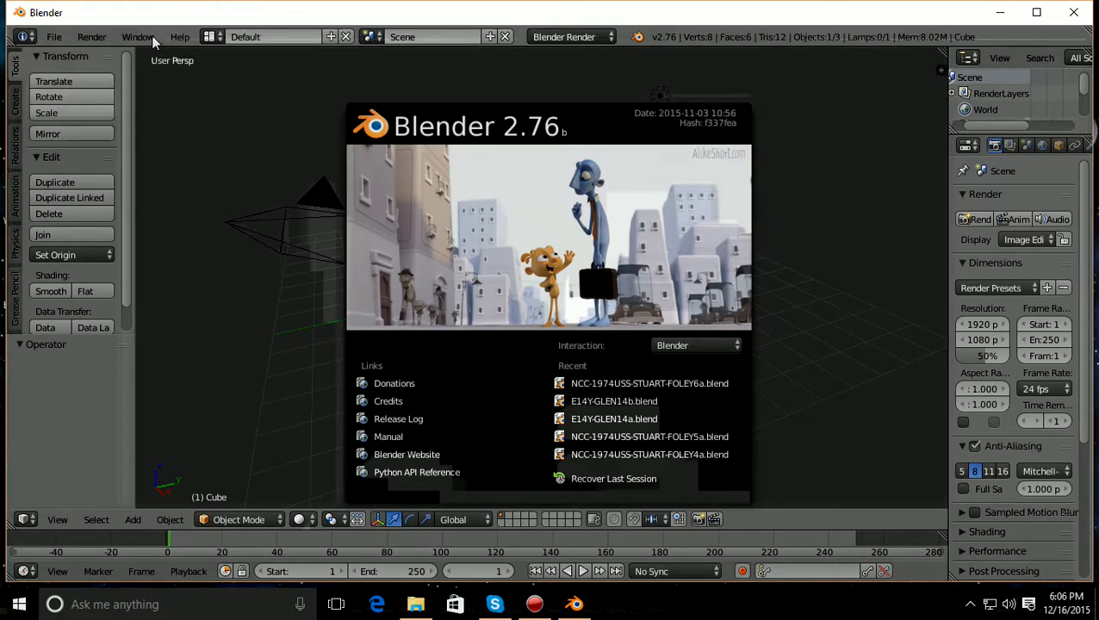
Reopen the recent file NCC-1974USS-STUART-FOLEY6a.blend and make the window full screen.
{"action": "left_click", "coordinate": [153, 37]}
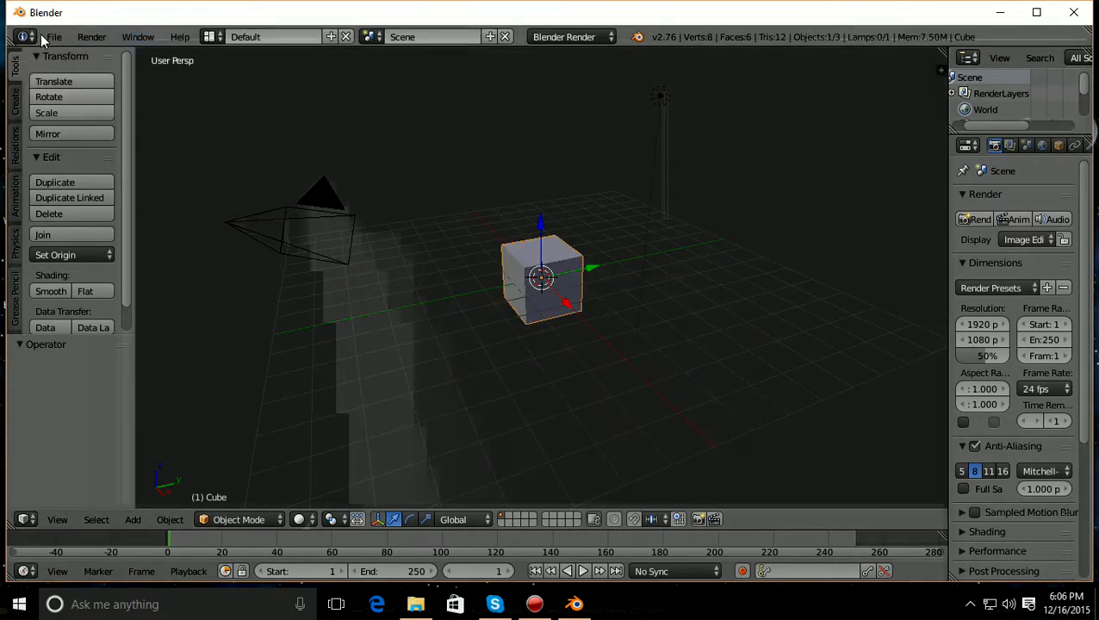
{"action": "left_click", "coordinate": [51, 38]}
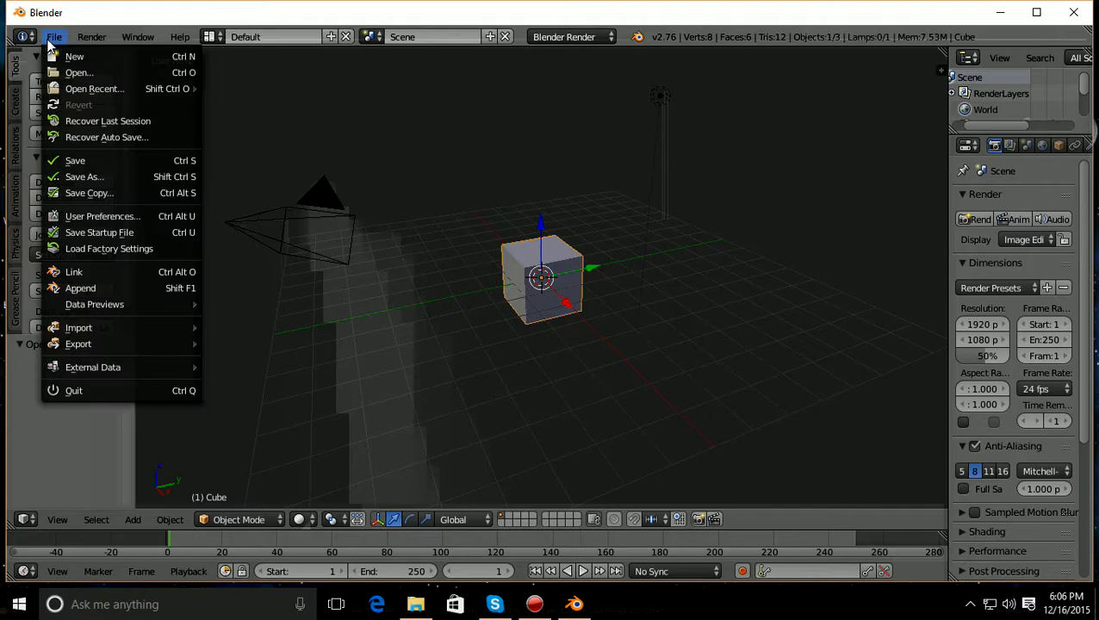
{"action": "mouse_move", "coordinate": [134, 92]}
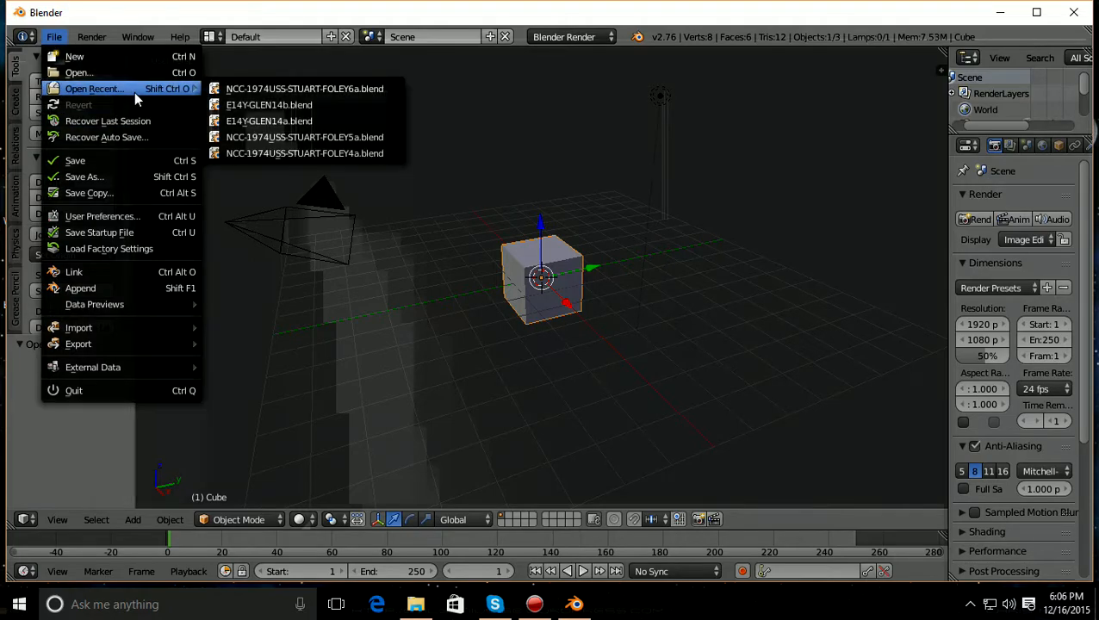
{"action": "left_click", "coordinate": [283, 88]}
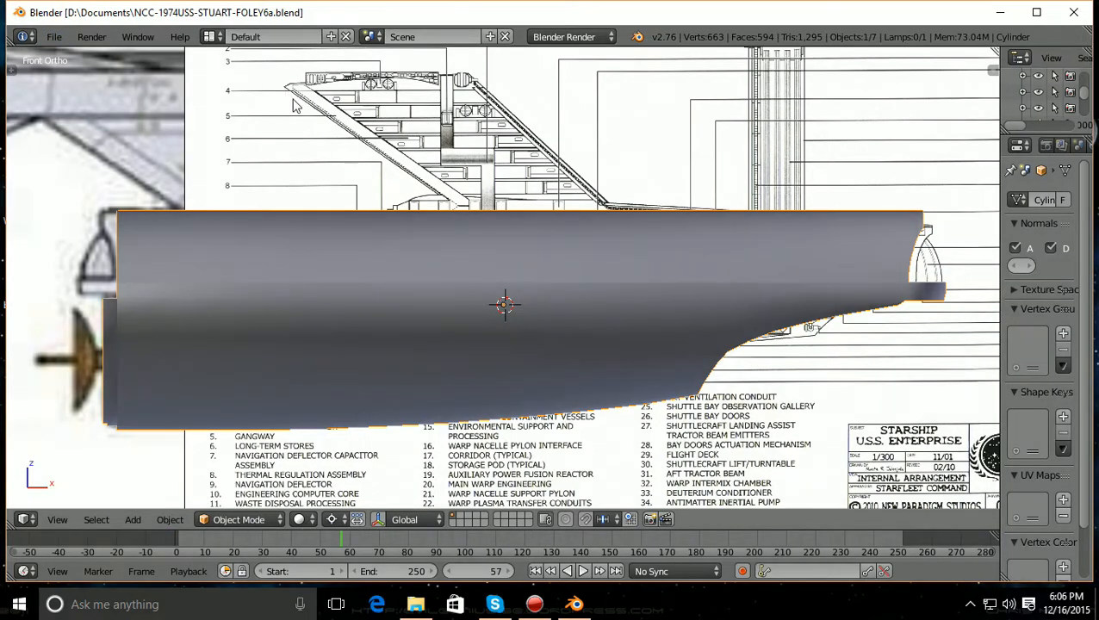
{"action": "left_click", "coordinate": [137, 36]}
{"action": "left_click", "coordinate": [168, 78]}
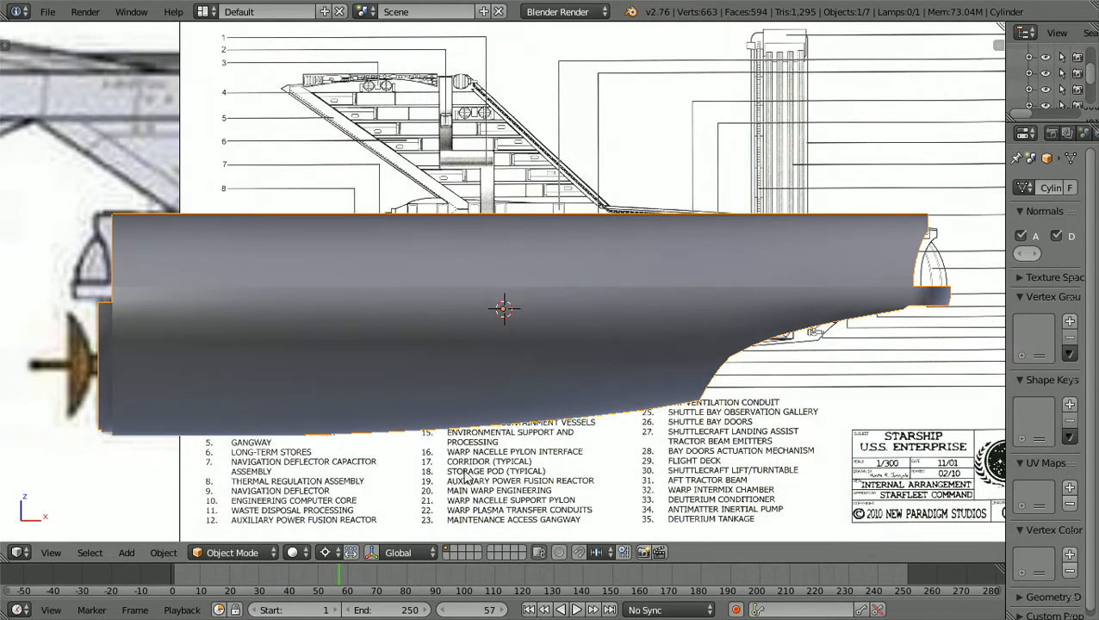
Put the hull in Edit Mode with vertex selection and wireframe display over the side blueprint.
{"action": "left_click", "coordinate": [267, 552]}
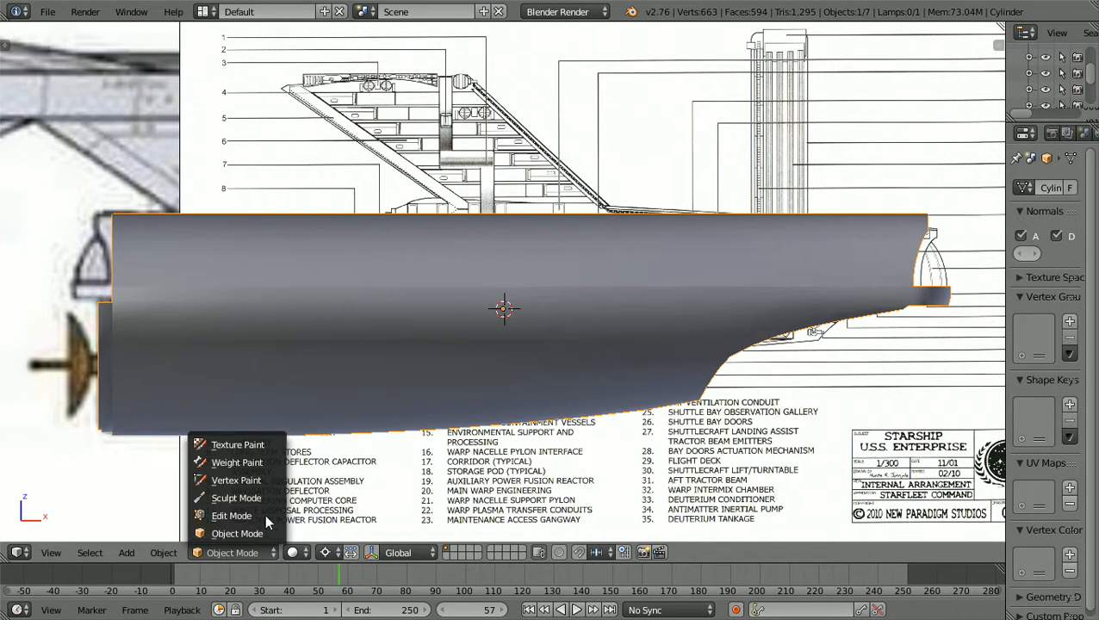
{"action": "left_click", "coordinate": [265, 515]}
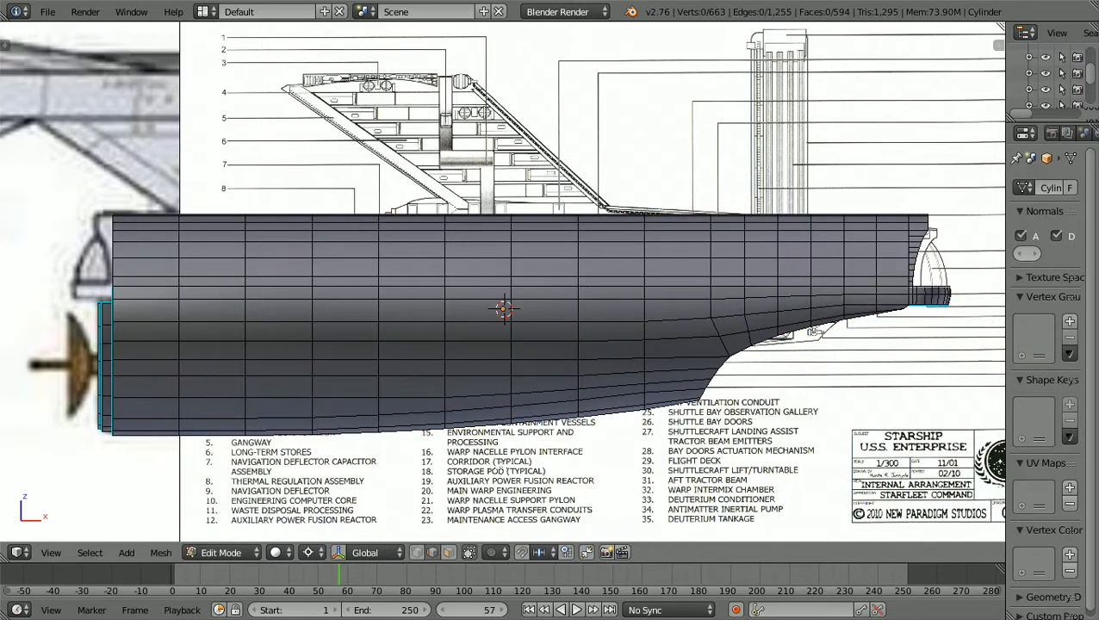
{"action": "left_click", "coordinate": [416, 552]}
{"action": "key", "text": "z"}
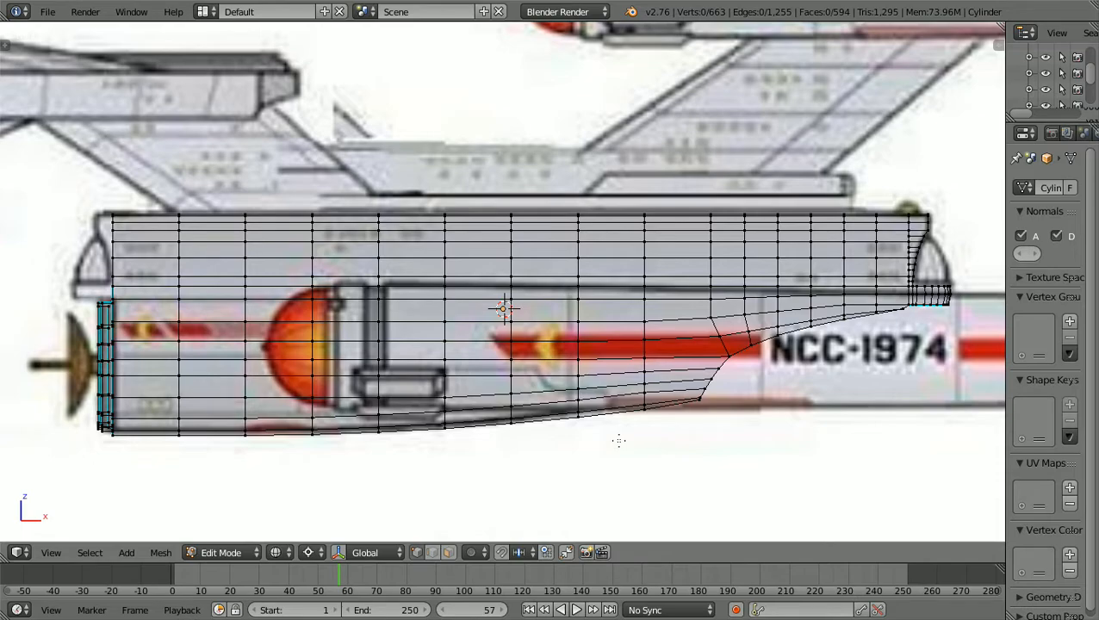
Box-select all the vertices along the curved arch edge of the hull's stern opening in the front orthographic view.
{"action": "scroll", "coordinate": [618, 440], "scroll_direction": "up", "scroll_amount": 12, "text": "ctrl"}
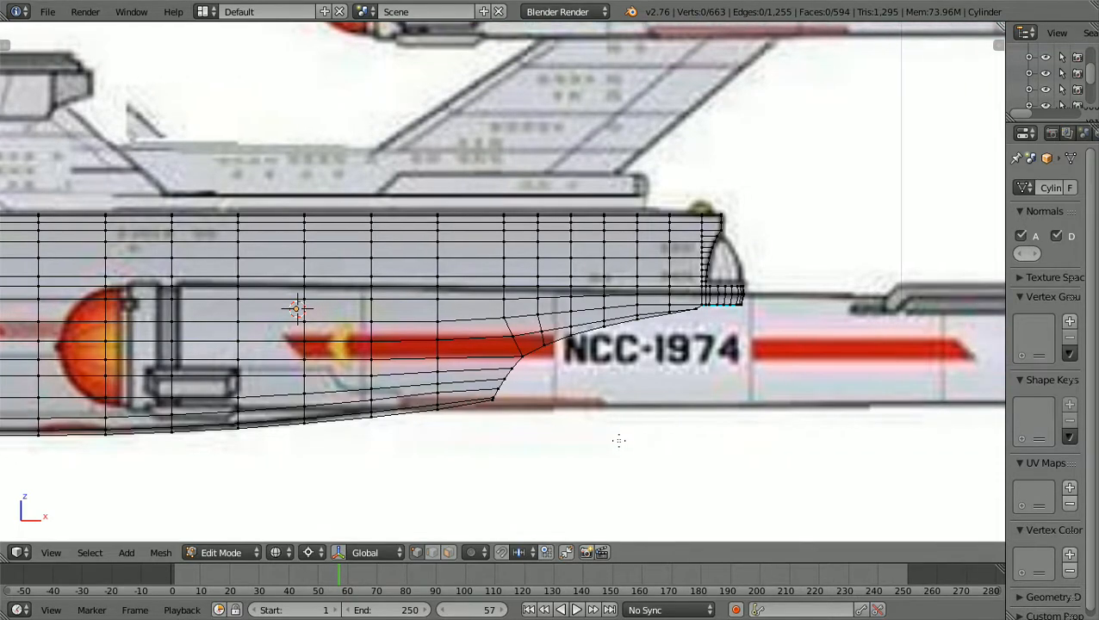
{"action": "scroll", "coordinate": [619, 440], "scroll_direction": "up", "scroll_amount": 8}
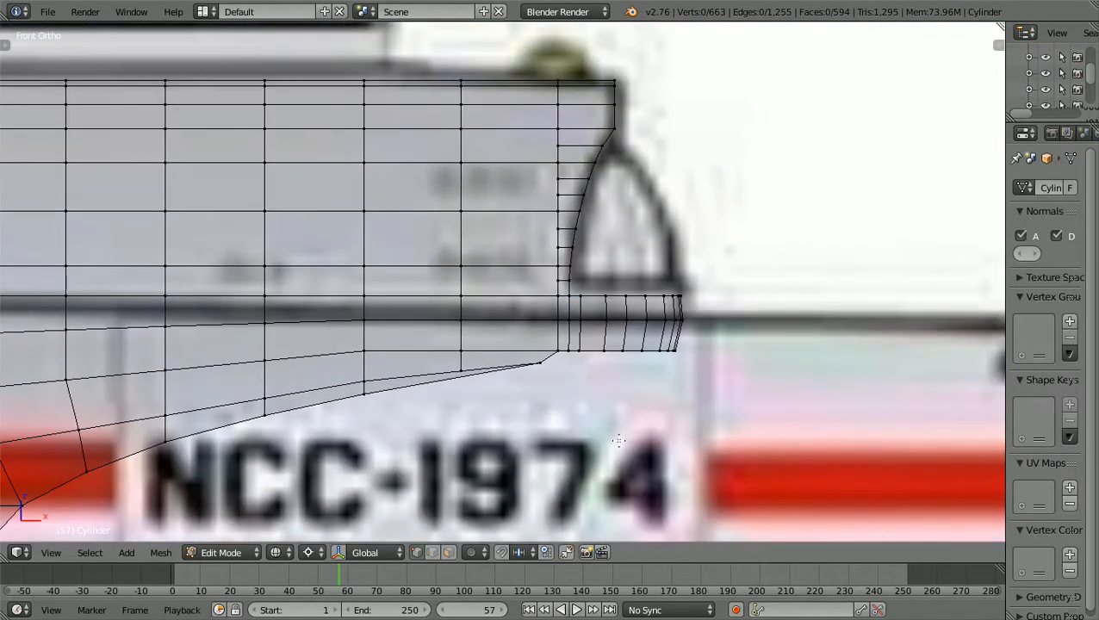
{"action": "scroll", "coordinate": [618, 441], "scroll_direction": "up", "scroll_amount": 3, "text": "ctrl"}
{"action": "scroll", "coordinate": [618, 441], "scroll_direction": "up", "scroll_amount": 5, "text": "shift"}
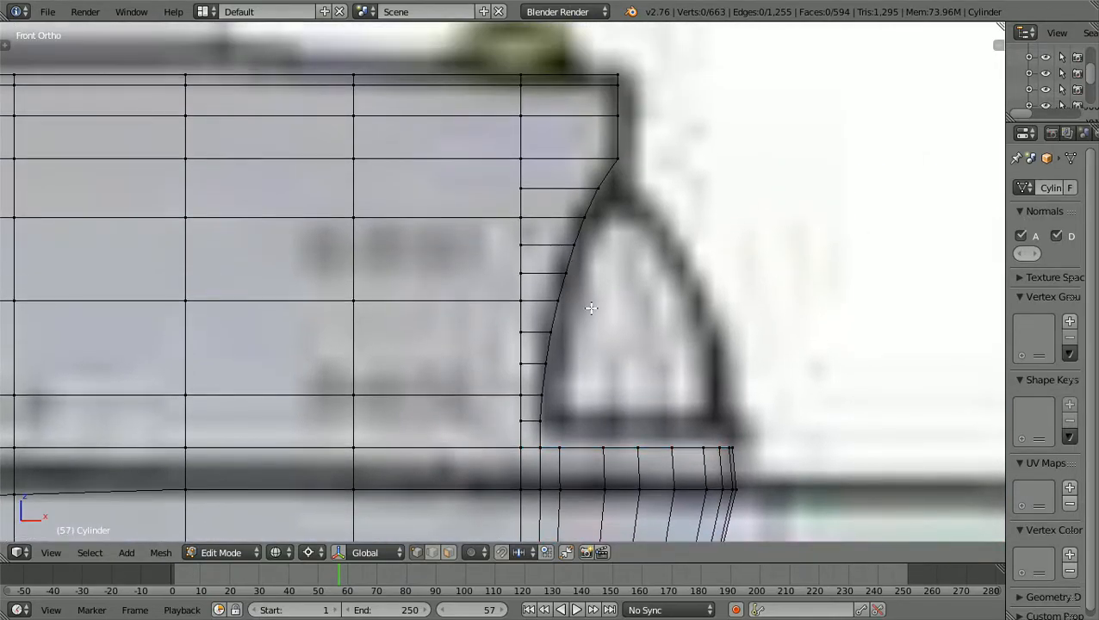
{"action": "key", "text": "b"}
{"action": "left_click_drag", "start_coordinate": [581, 311], "coordinate": [639, 61]}
{"action": "key", "text": "b"}
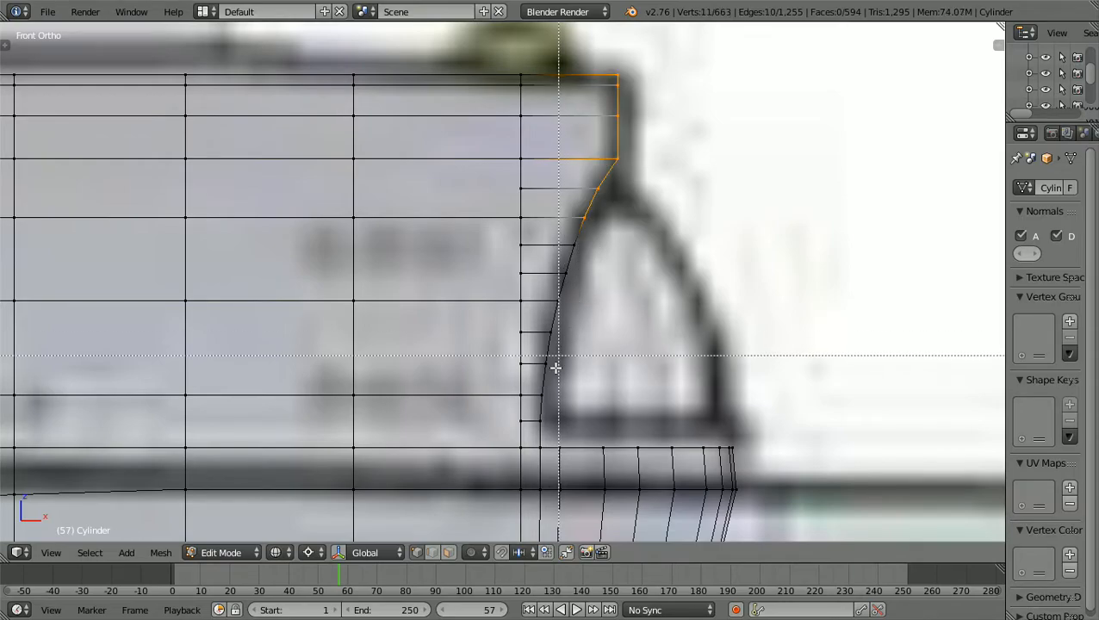
{"action": "left_click_drag", "start_coordinate": [536, 460], "coordinate": [602, 207]}
{"action": "key", "text": "b"}
Examine the selected arch edge of the stern opening in the right orthographic view, in both solid and wireframe display.
{"action": "scroll", "coordinate": [602, 207], "scroll_direction": "down", "scroll_amount": 4}
{"action": "middle_click_drag", "start_coordinate": [602, 207], "coordinate": [629, 331]}
{"action": "scroll", "coordinate": [629, 331], "scroll_direction": "down", "scroll_amount": 2}
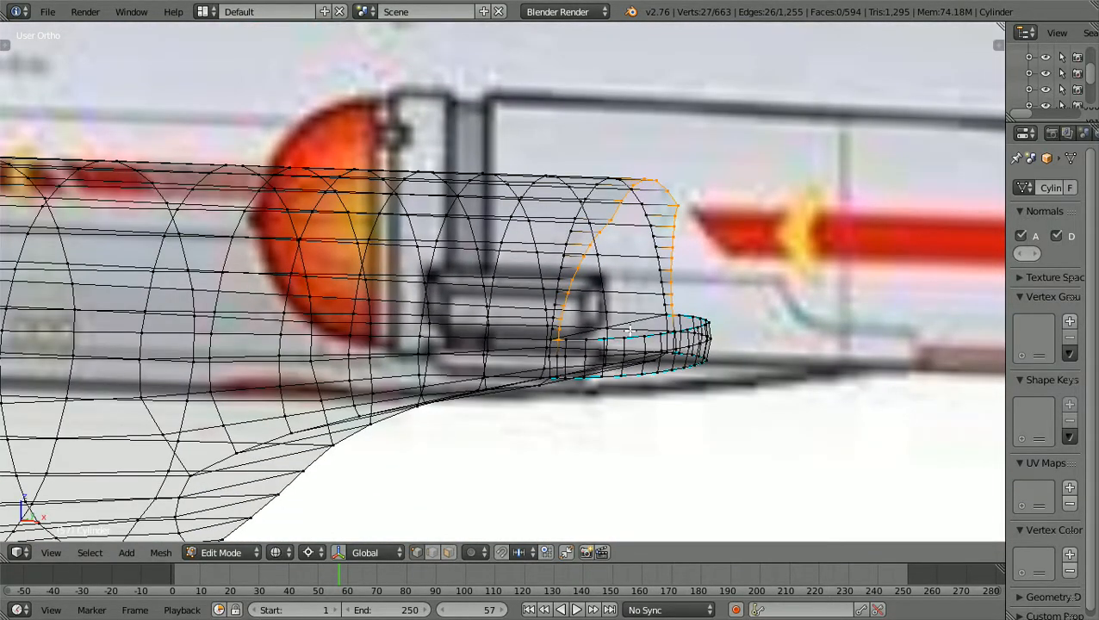
{"action": "key", "text": "KP_3"}
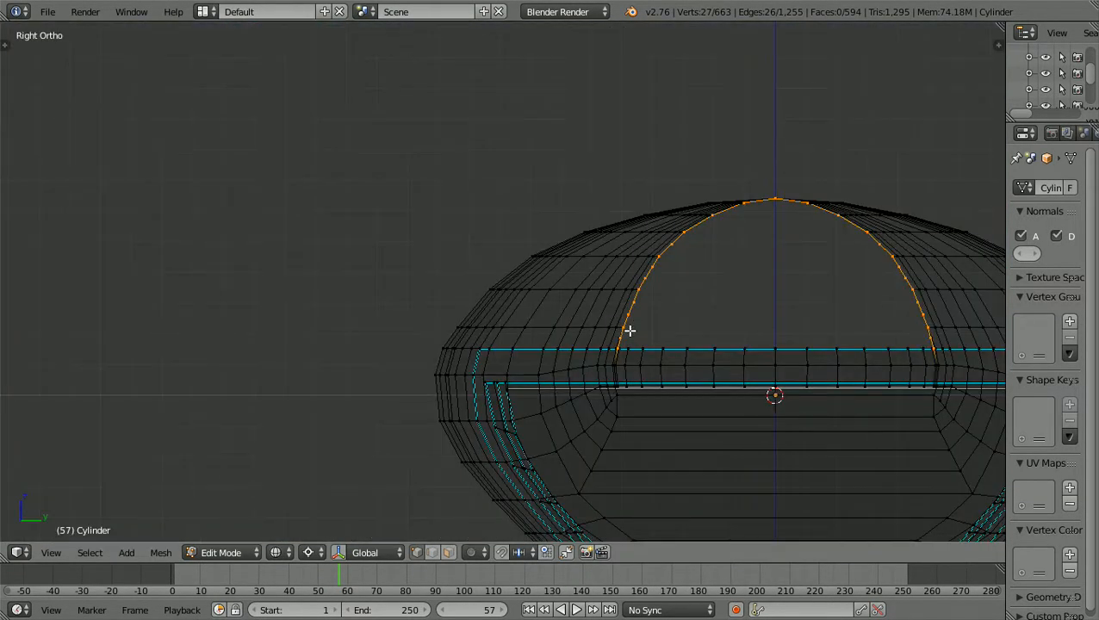
{"action": "key", "text": "Left"}
{"action": "key", "text": "Left"}
{"action": "key", "text": "Left"}
{"action": "key", "text": "KP_Decimal"}
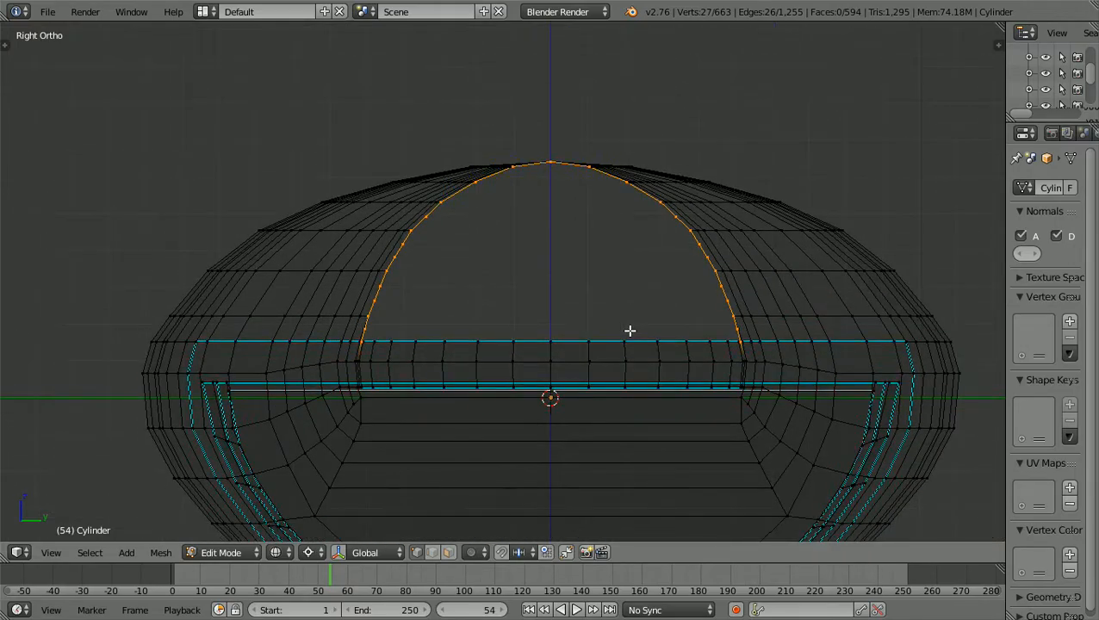
{"action": "scroll", "coordinate": [630, 331], "scroll_direction": "up", "scroll_amount": 2, "text": "shift"}
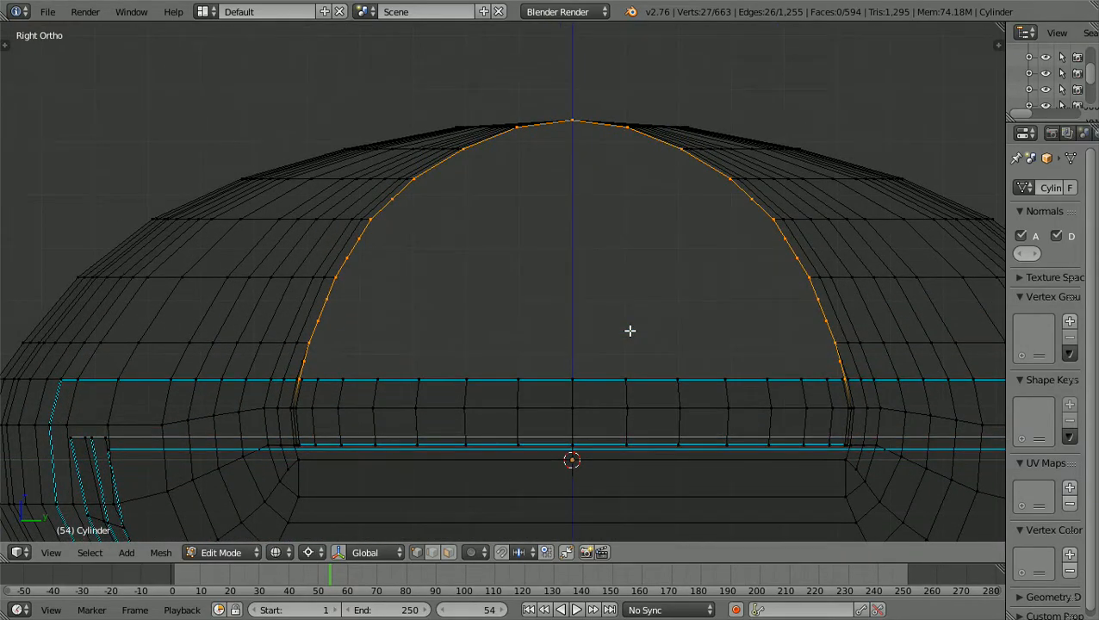
{"action": "key", "text": "z"}
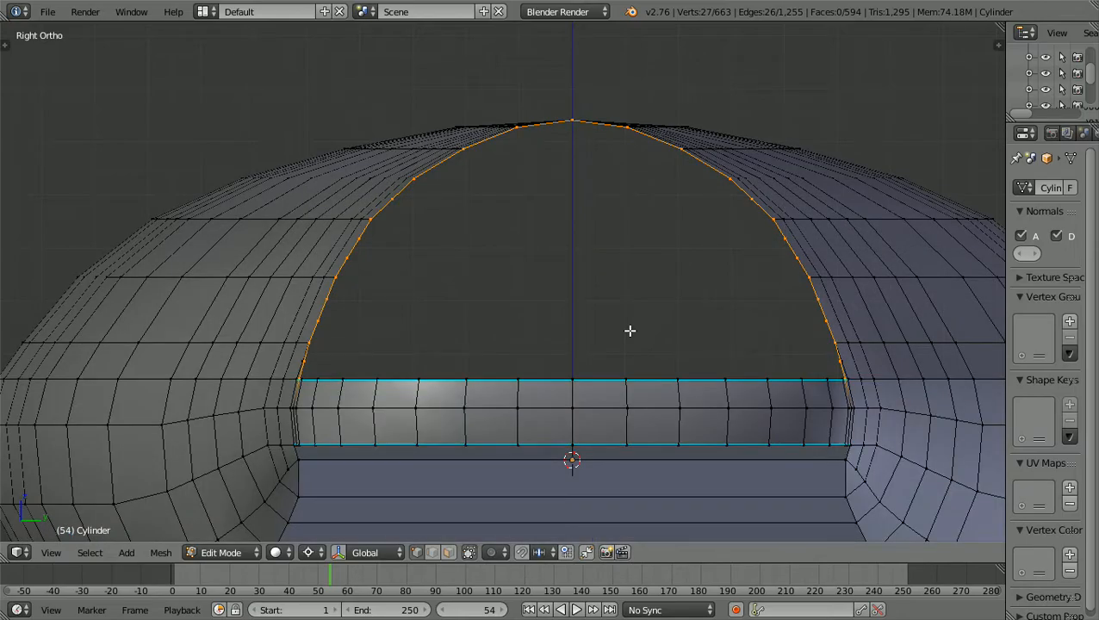
{"action": "scroll", "coordinate": [629, 330], "scroll_direction": "up", "scroll_amount": 2}
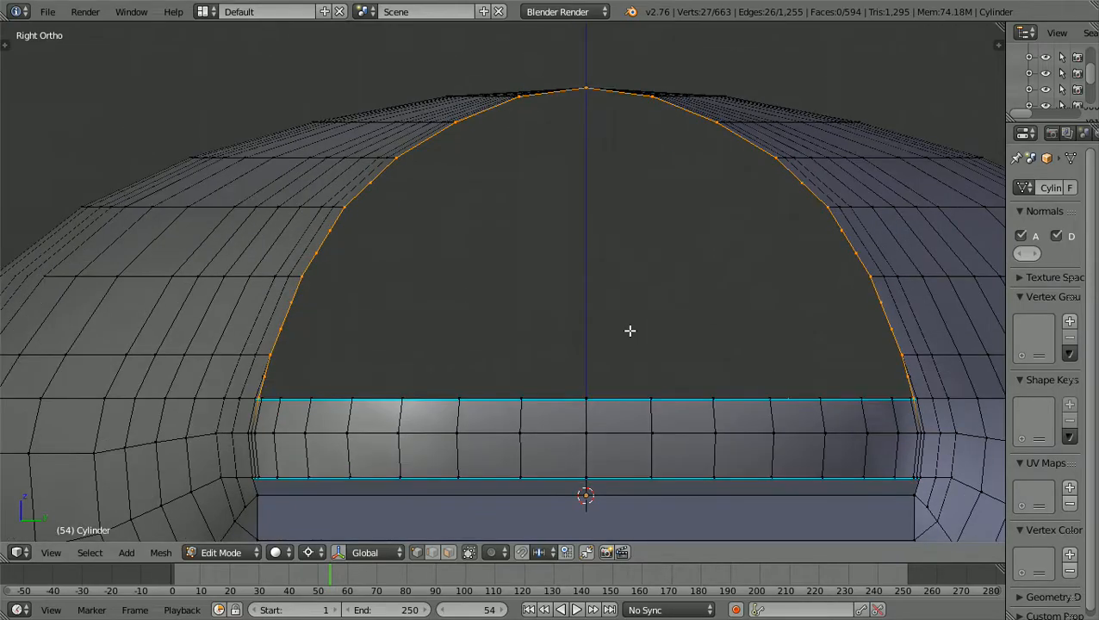
{"action": "scroll", "coordinate": [630, 331], "scroll_direction": "down", "scroll_amount": 1}
{"action": "key", "text": "z"}
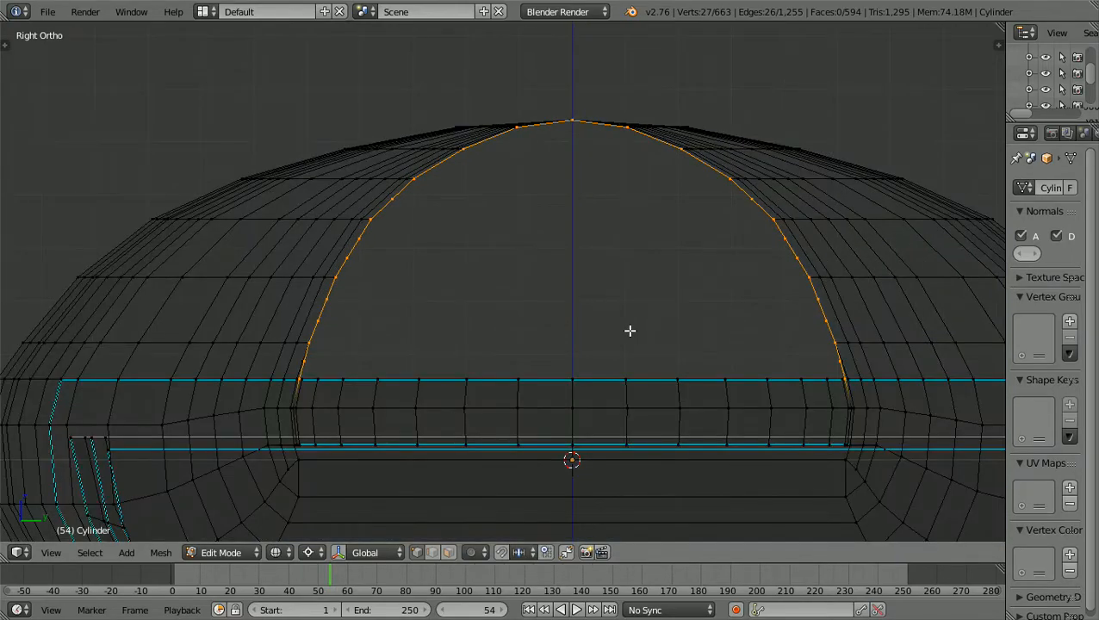
{"action": "scroll", "coordinate": [630, 330], "scroll_direction": "up", "scroll_amount": 2}
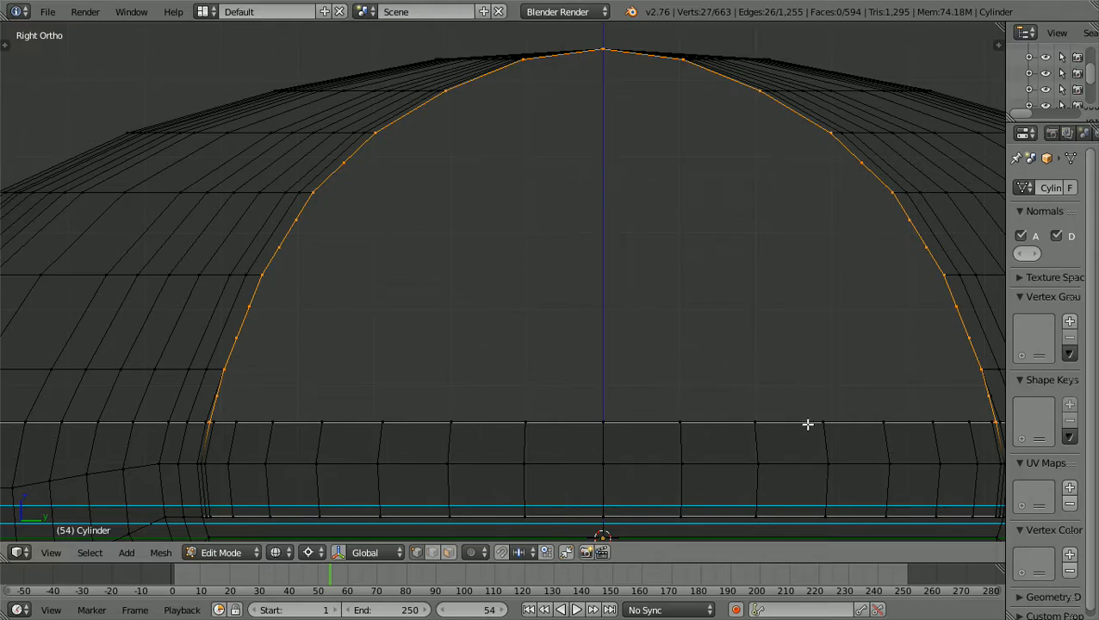
Try scaling the selected arch edge to about 0.988 without extruding, compare it with the side blueprint, and undo the scaling.
{"action": "key", "text": "s"}
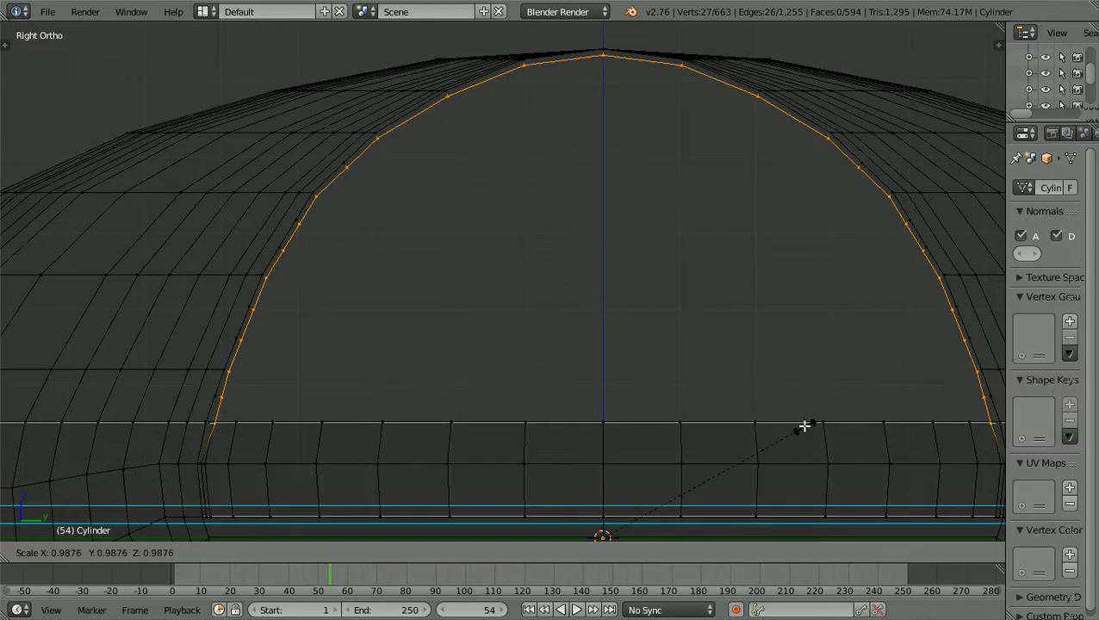
{"action": "left_click", "coordinate": [804, 426]}
{"action": "scroll", "coordinate": [804, 426], "scroll_direction": "down", "scroll_amount": 4}
{"action": "key", "text": "KP_1"}
{"action": "scroll", "coordinate": [804, 425], "scroll_direction": "up", "scroll_amount": 3}
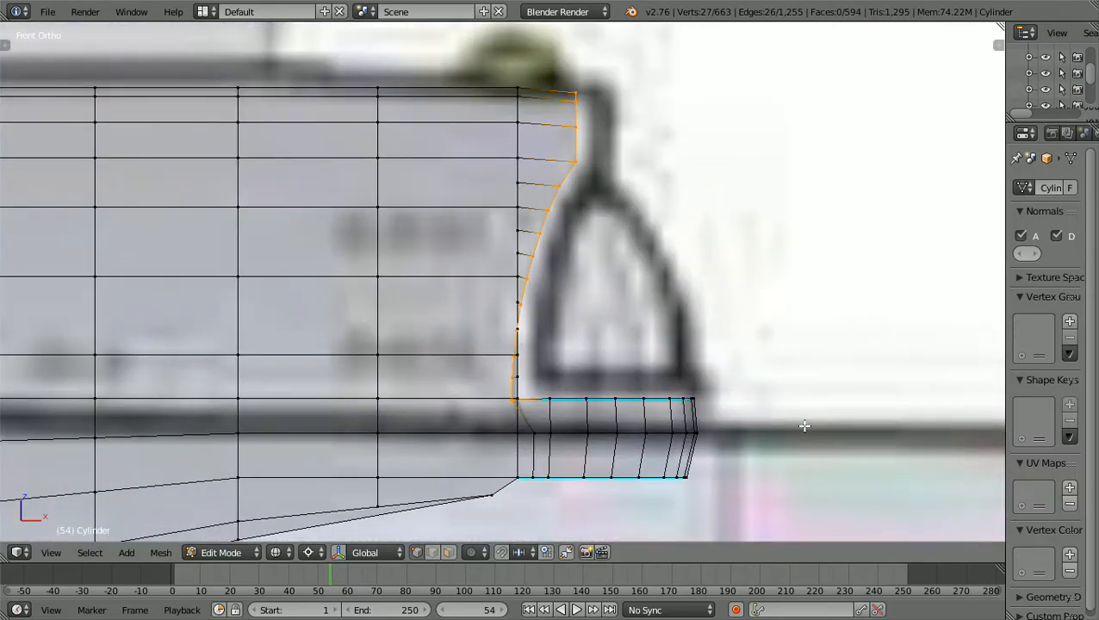
{"action": "scroll", "coordinate": [804, 425], "scroll_direction": "up", "scroll_amount": 2}
{"action": "scroll", "coordinate": [804, 425], "scroll_direction": "down", "scroll_amount": 1}
{"action": "scroll", "coordinate": [804, 426], "scroll_direction": "down", "scroll_amount": 1}
{"action": "key", "text": "ctrl+z"}
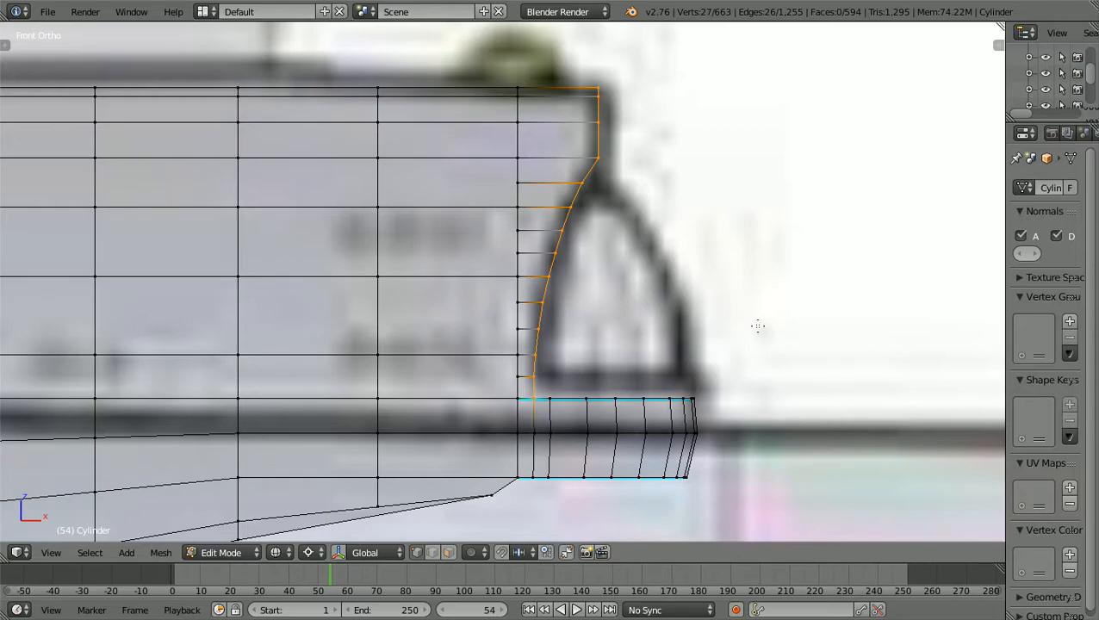
Extrude the arch edge in the right orthographic view and scale the extrusion inward to about 0.981.
{"action": "key", "text": "KP_3"}
{"action": "key", "text": "e"}
{"action": "key", "text": "s"}
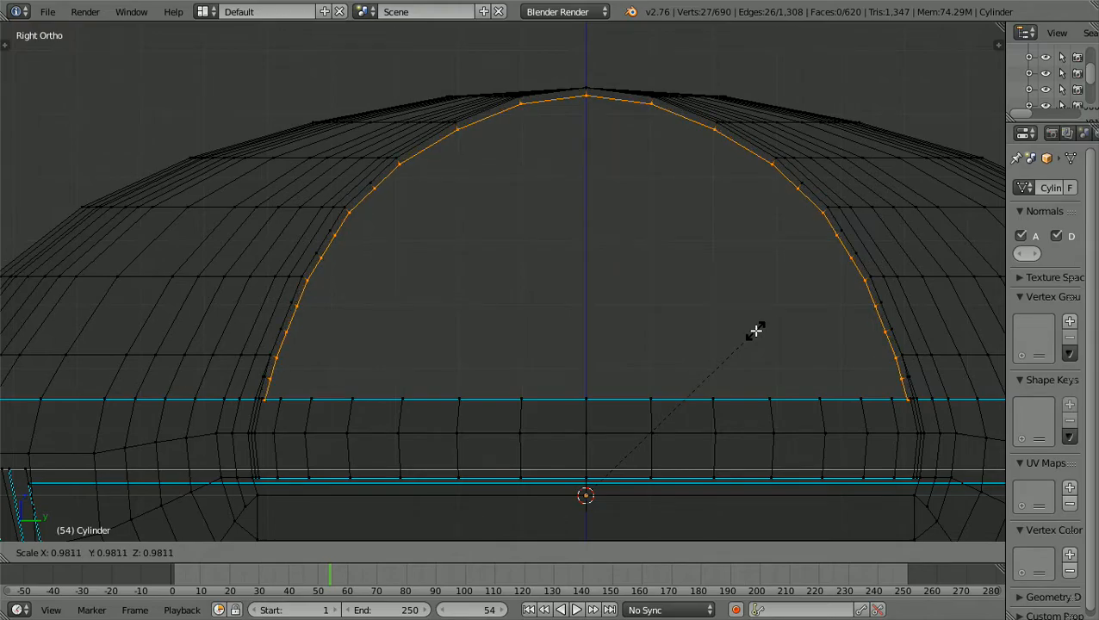
{"action": "left_click", "coordinate": [756, 331]}
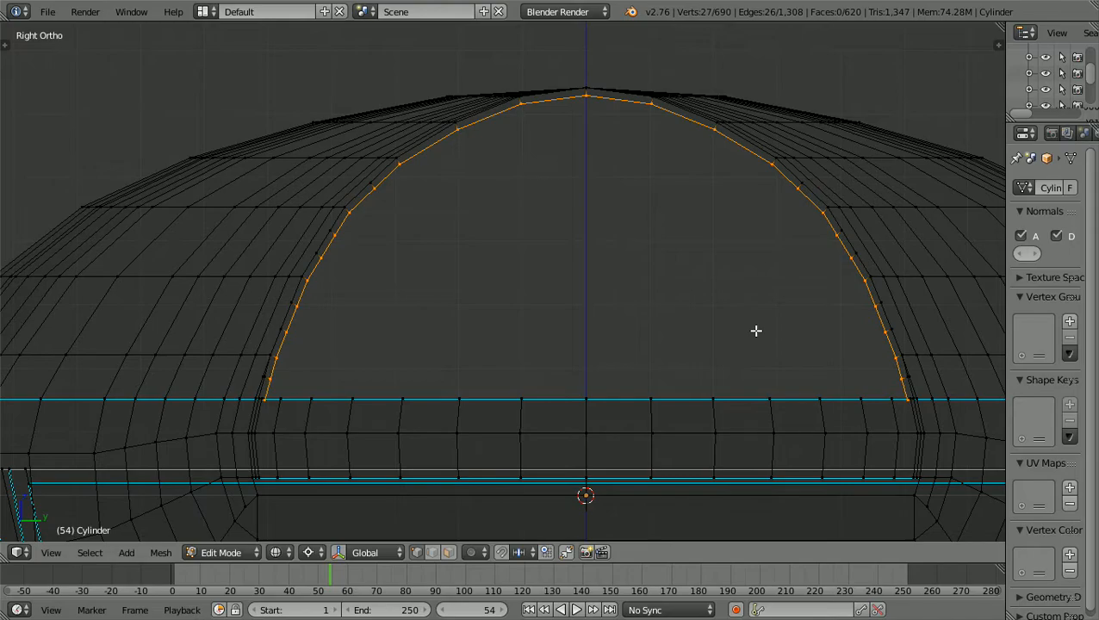
Move the extruded arch edge about 0.0518 along global X in the front view, in line with the original stern rim.
{"action": "key", "text": "KP_1"}
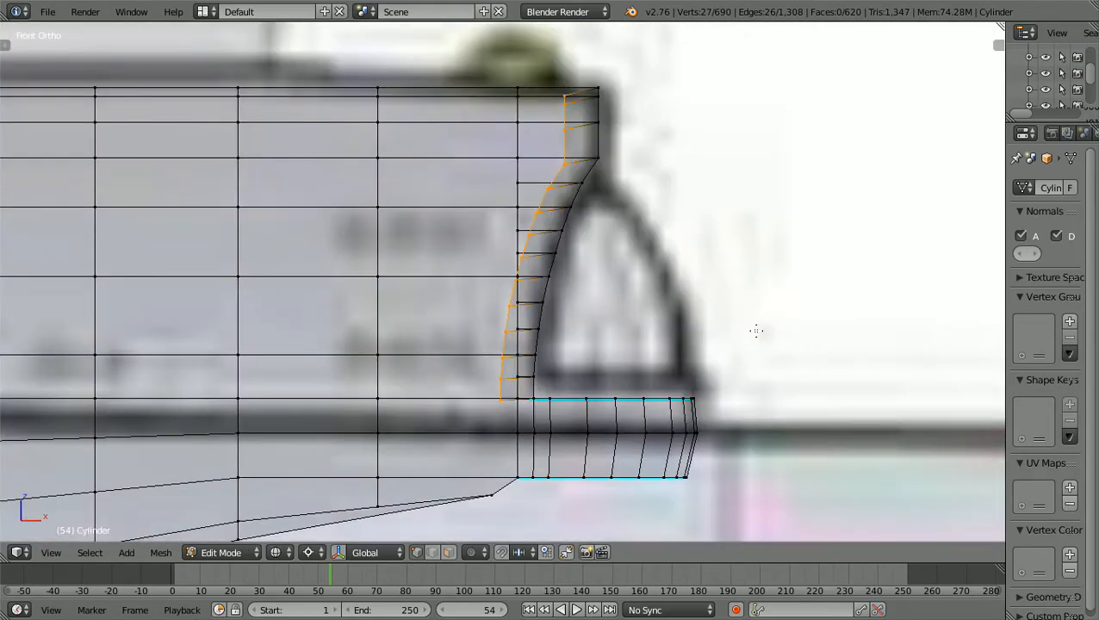
{"action": "scroll", "coordinate": [757, 331], "scroll_direction": "up", "scroll_amount": 2, "text": "shift"}
{"action": "scroll", "coordinate": [757, 331], "scroll_direction": "up", "scroll_amount": 1}
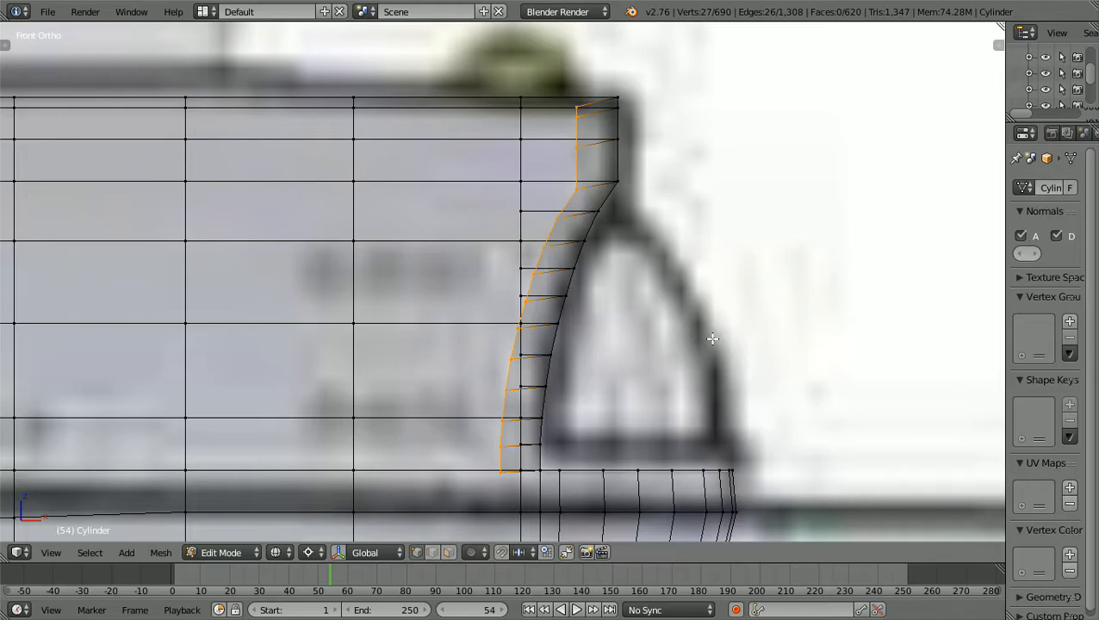
{"action": "key", "text": "g"}
{"action": "key", "text": "x"}
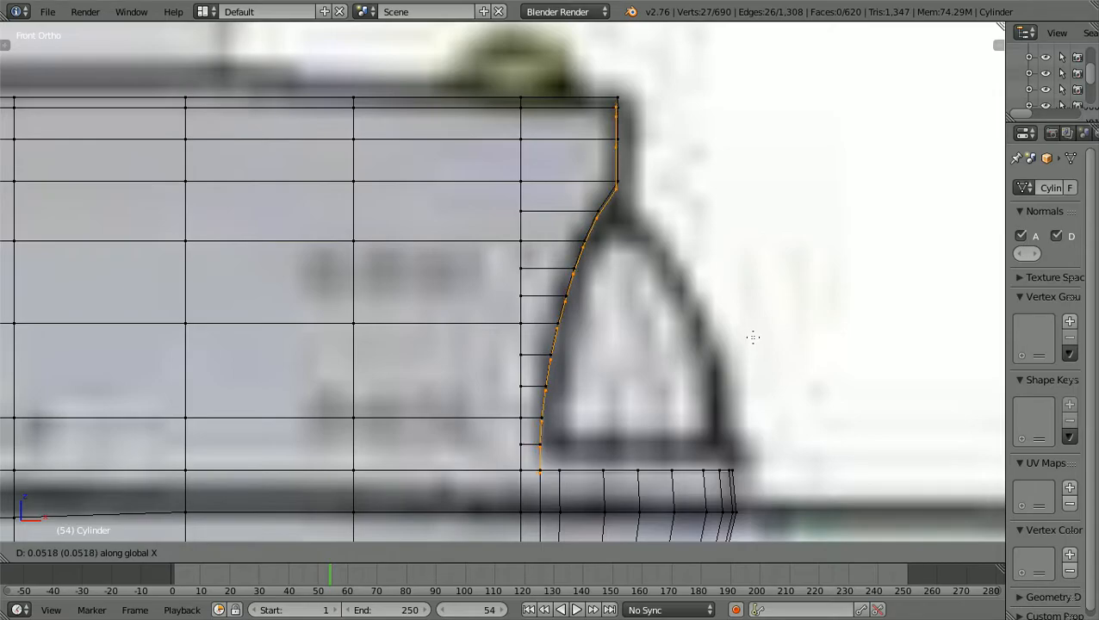
{"action": "left_click", "coordinate": [753, 337]}
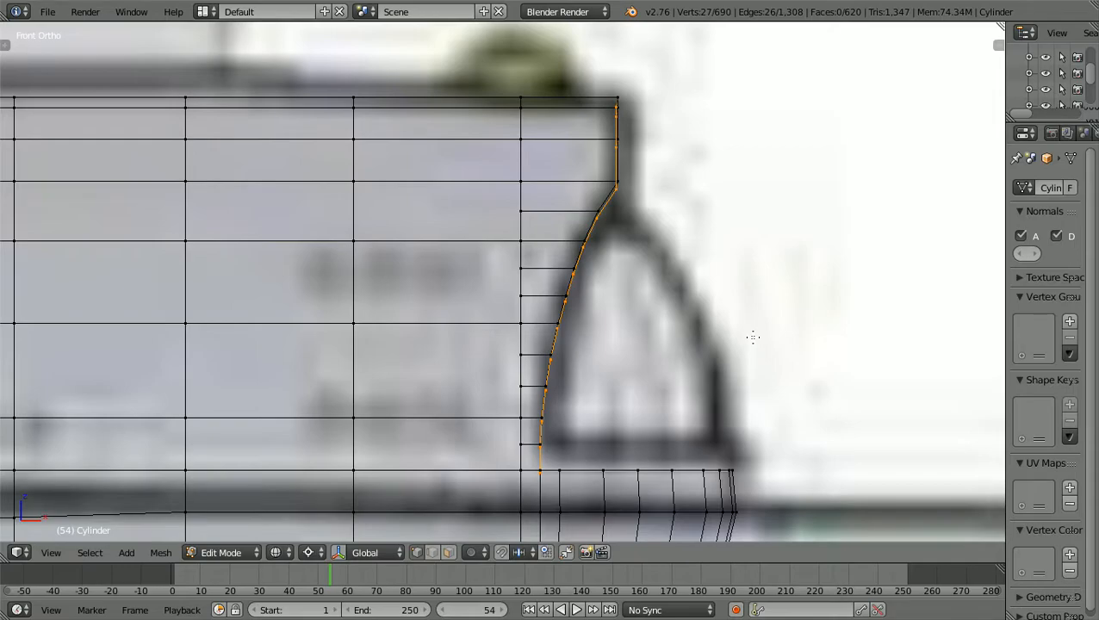
Nudge the extruded arch edge about 0.0003 along global X in the front view, in line with the original rim's lower corner.
{"action": "scroll", "coordinate": [753, 336], "scroll_direction": "down", "scroll_amount": 4, "text": "shift"}
{"action": "scroll", "coordinate": [751, 338], "scroll_direction": "up", "scroll_amount": 5}
{"action": "scroll", "coordinate": [750, 339], "scroll_direction": "up", "scroll_amount": 2}
{"action": "scroll", "coordinate": [750, 339], "scroll_direction": "down", "scroll_amount": 1, "text": "ctrl"}
{"action": "scroll", "coordinate": [749, 338], "scroll_direction": "down", "scroll_amount": 2, "text": "shift"}
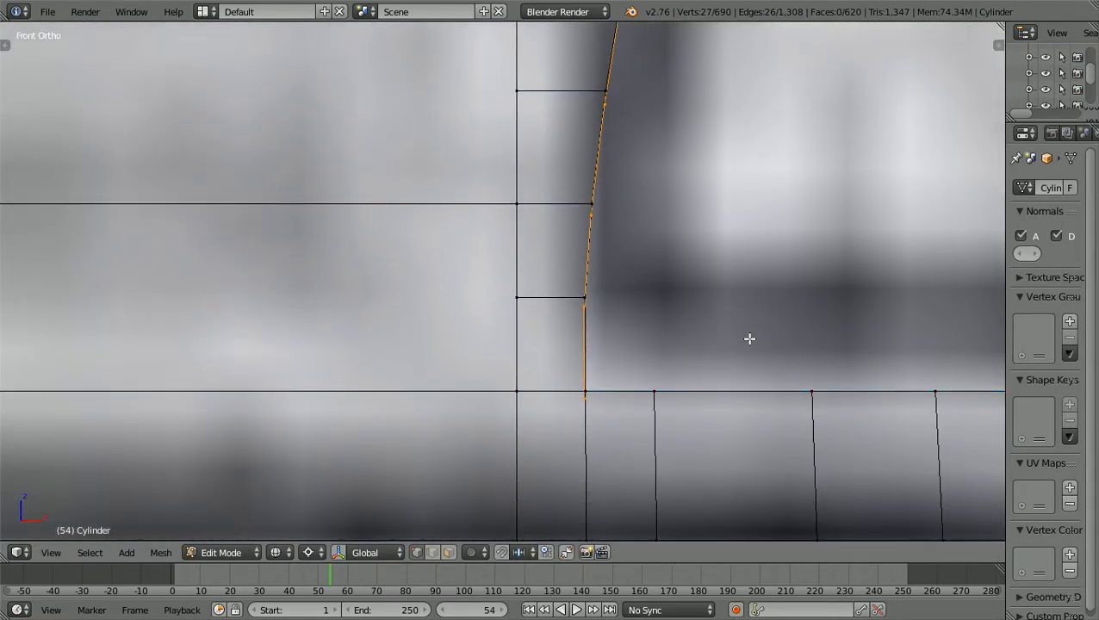
{"action": "scroll", "coordinate": [749, 339], "scroll_direction": "up", "scroll_amount": 4}
{"action": "scroll", "coordinate": [749, 339], "scroll_direction": "down", "scroll_amount": 2, "text": "ctrl"}
{"action": "scroll", "coordinate": [750, 338], "scroll_direction": "down", "scroll_amount": 2, "text": "shift"}
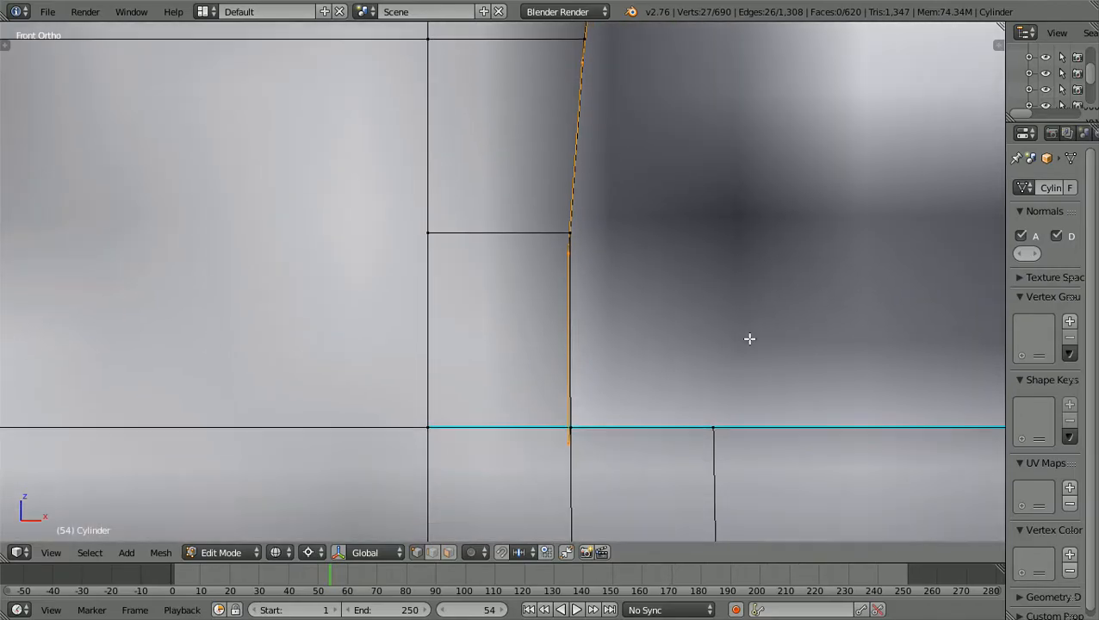
{"action": "scroll", "coordinate": [749, 338], "scroll_direction": "down", "scroll_amount": 1, "text": "shift"}
{"action": "scroll", "coordinate": [750, 338], "scroll_direction": "up", "scroll_amount": 3}
{"action": "scroll", "coordinate": [750, 338], "scroll_direction": "down", "scroll_amount": 2, "text": "ctrl"}
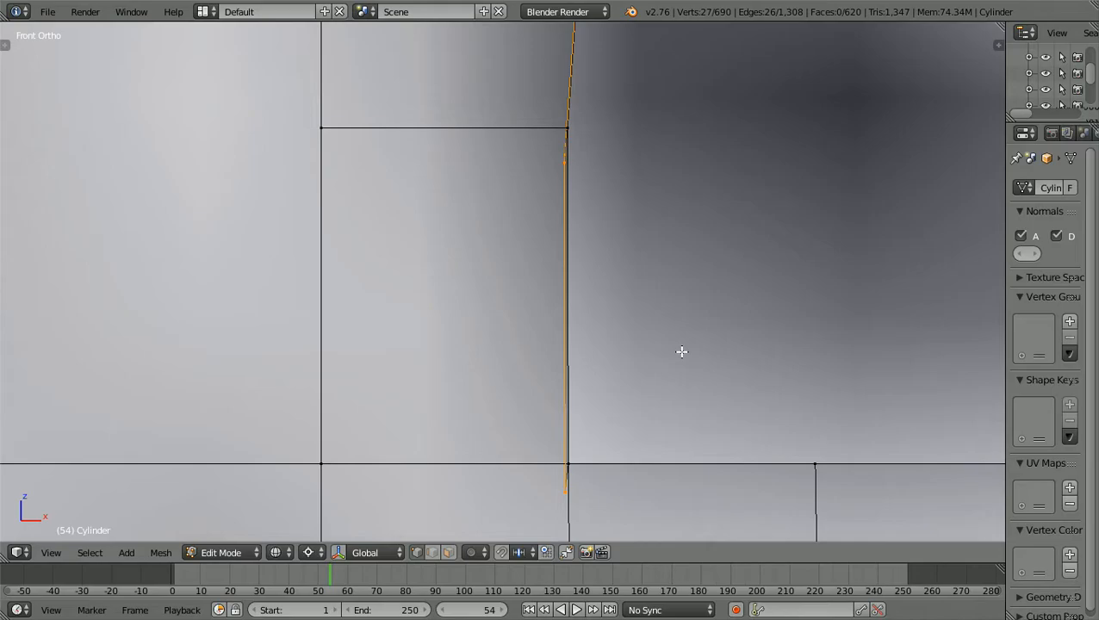
{"action": "key", "text": "g"}
{"action": "key", "text": "x"}
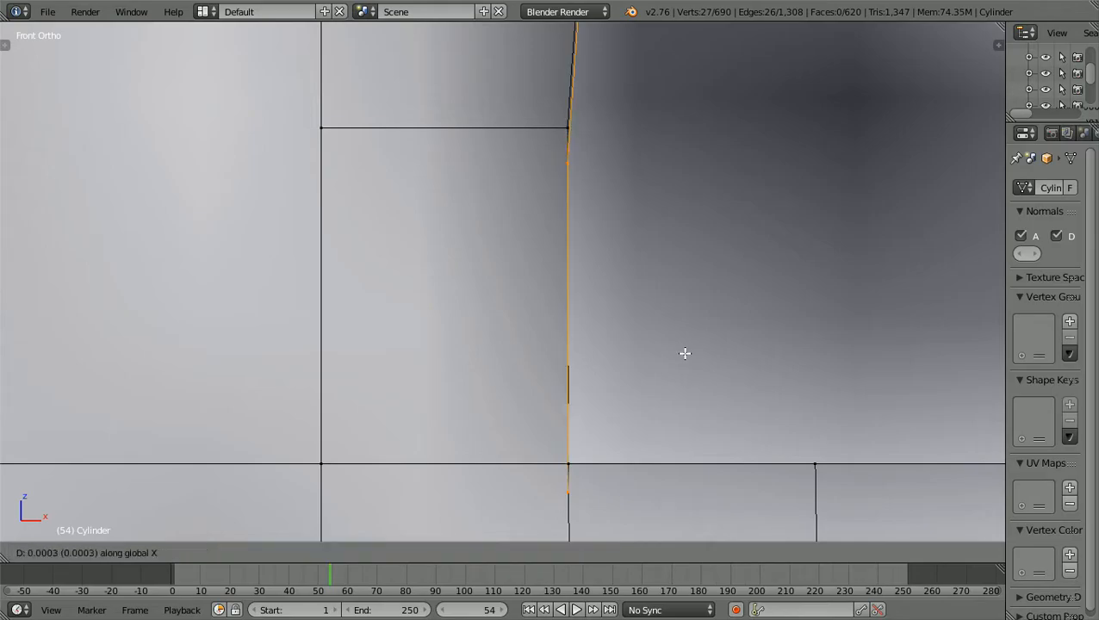
{"action": "left_click", "coordinate": [685, 353]}
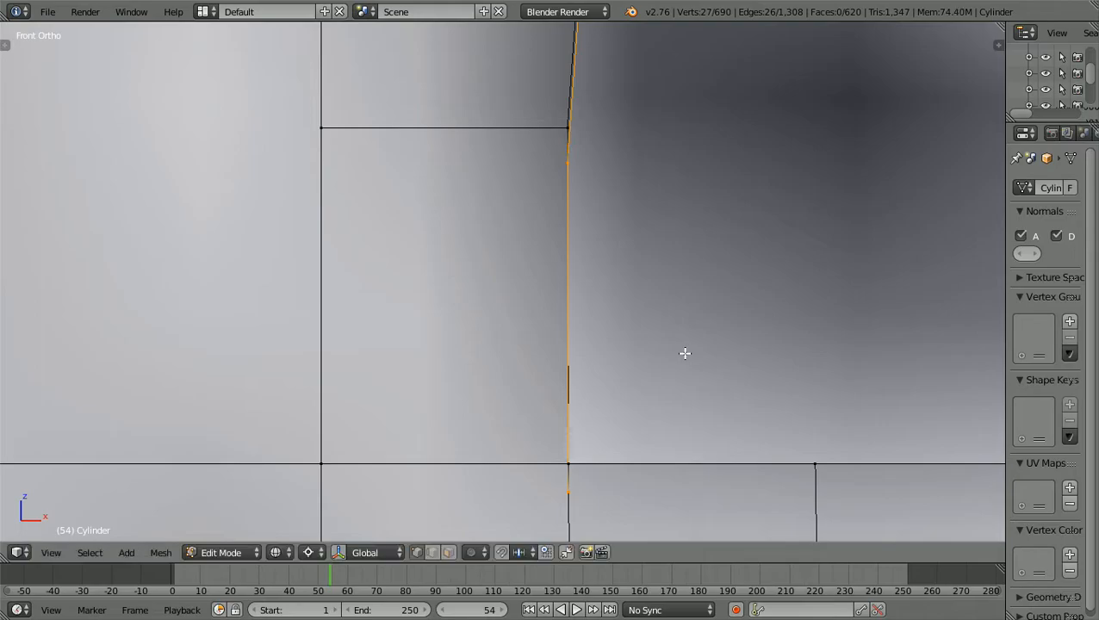
Examine the alignment of the extruded arch edge with the original rim in wireframe, from the front and at an angle.
{"action": "scroll", "coordinate": [685, 353], "scroll_direction": "down", "scroll_amount": 7}
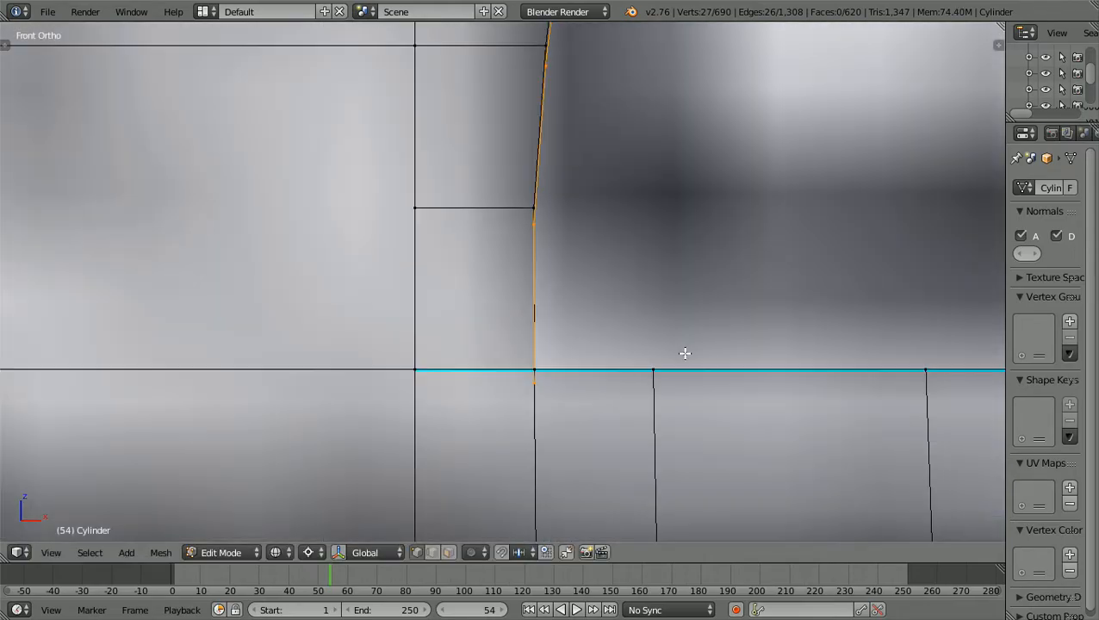
{"action": "scroll", "coordinate": [685, 353], "scroll_direction": "up", "scroll_amount": 2}
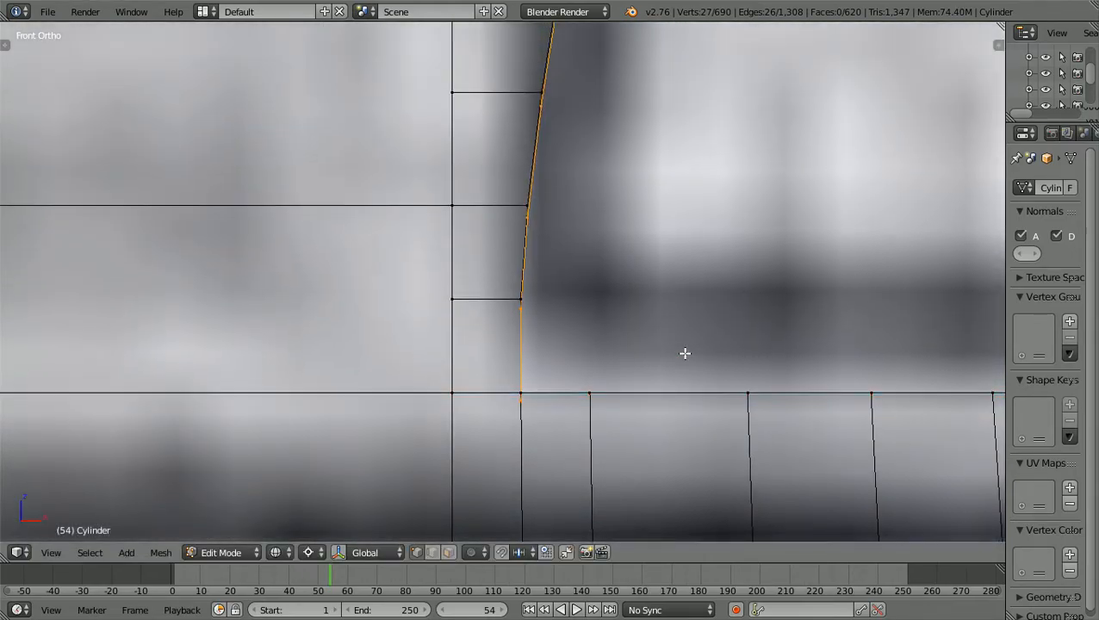
{"action": "scroll", "coordinate": [685, 354], "scroll_direction": "up", "scroll_amount": 3}
{"action": "scroll", "coordinate": [685, 353], "scroll_direction": "up", "scroll_amount": 1}
{"action": "scroll", "coordinate": [685, 353], "scroll_direction": "down", "scroll_amount": 1}
{"action": "scroll", "coordinate": [685, 353], "scroll_direction": "up", "scroll_amount": 1}
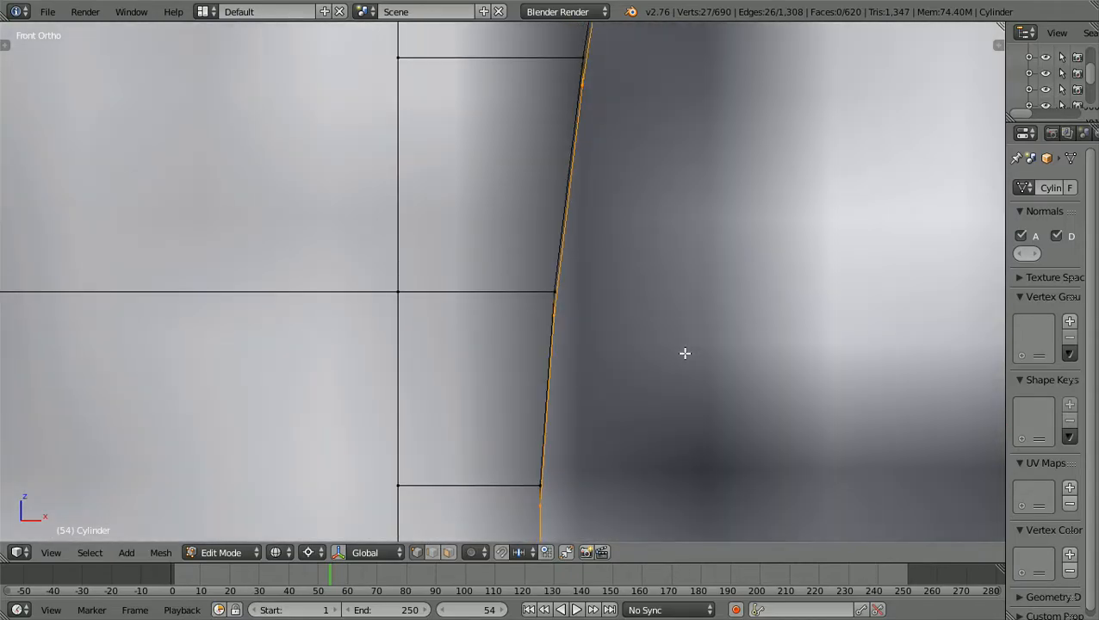
{"action": "scroll", "coordinate": [684, 354], "scroll_direction": "down", "scroll_amount": 3}
{"action": "middle_click_drag", "start_coordinate": [685, 353], "coordinate": [640, 362]}
{"action": "scroll", "coordinate": [640, 362], "scroll_direction": "down", "scroll_amount": 4}
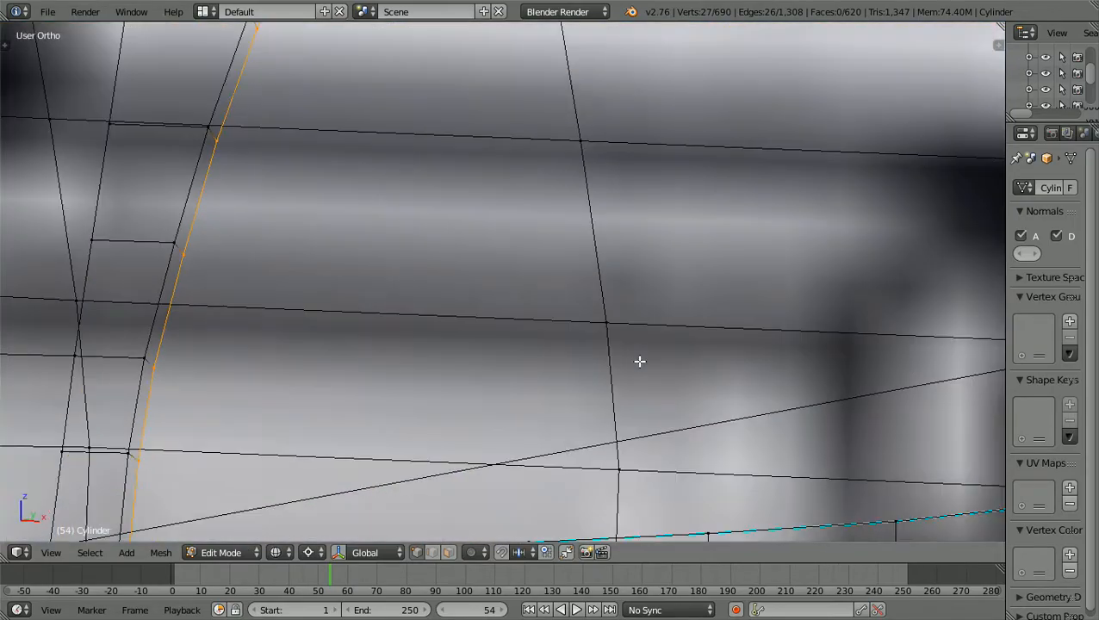
{"action": "scroll", "coordinate": [640, 362], "scroll_direction": "down", "scroll_amount": 5}
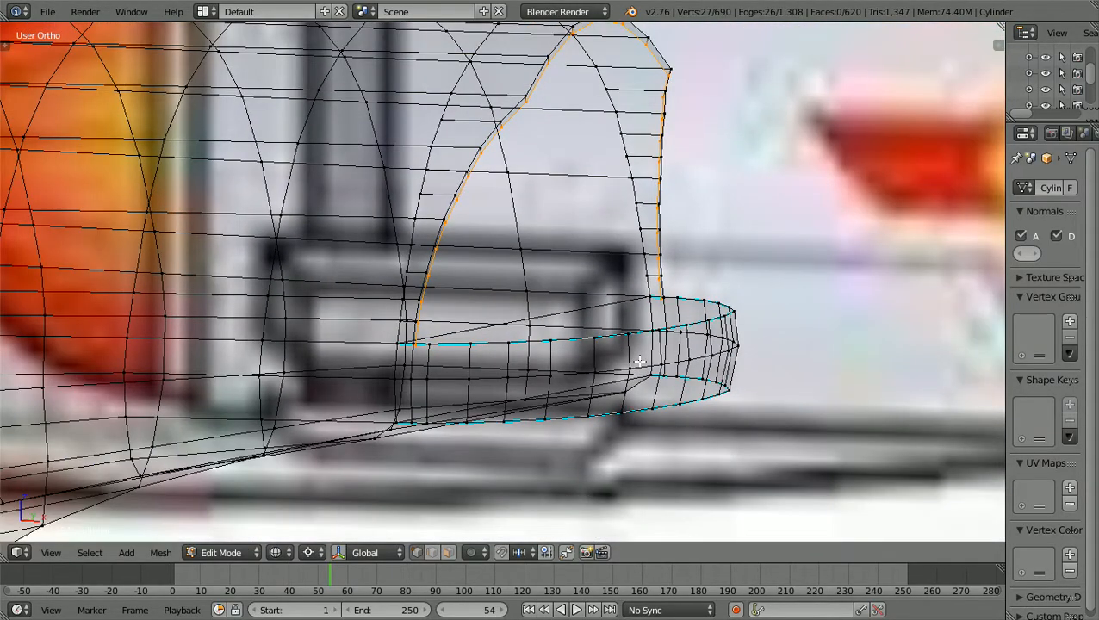
{"action": "scroll", "coordinate": [640, 362], "scroll_direction": "down", "scroll_amount": 2}
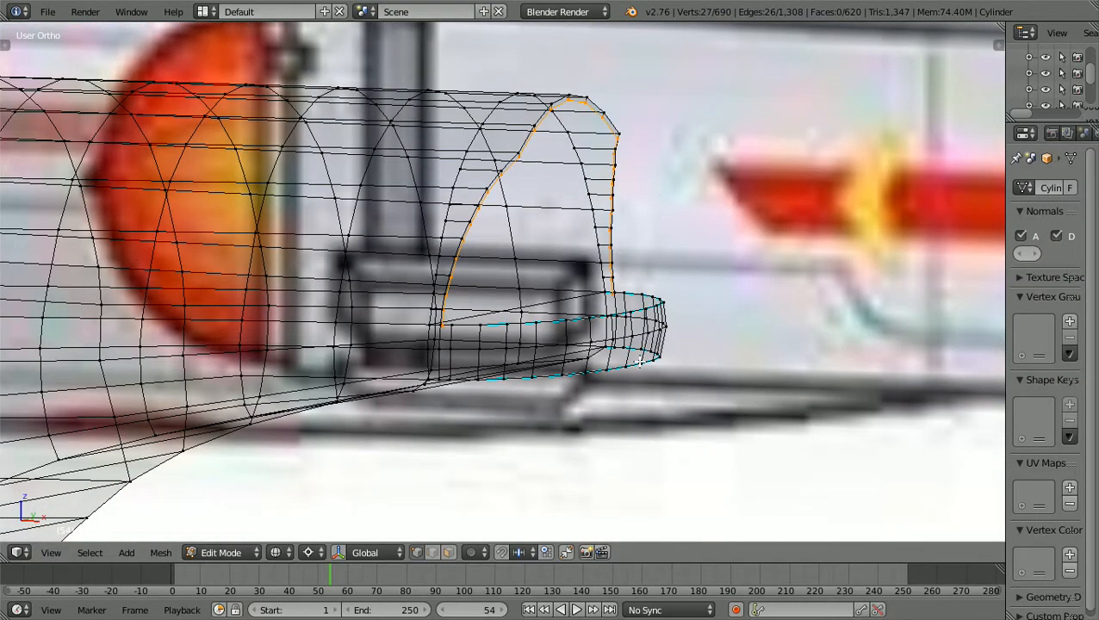
Examine the new inner rim of the bay opening in solid display and Object Mode, at an angle and from the right.
{"action": "key", "text": "z"}
{"action": "middle_click_drag", "start_coordinate": [640, 362], "coordinate": [548, 370]}
{"action": "scroll", "coordinate": [548, 371], "scroll_direction": "up", "scroll_amount": 3}
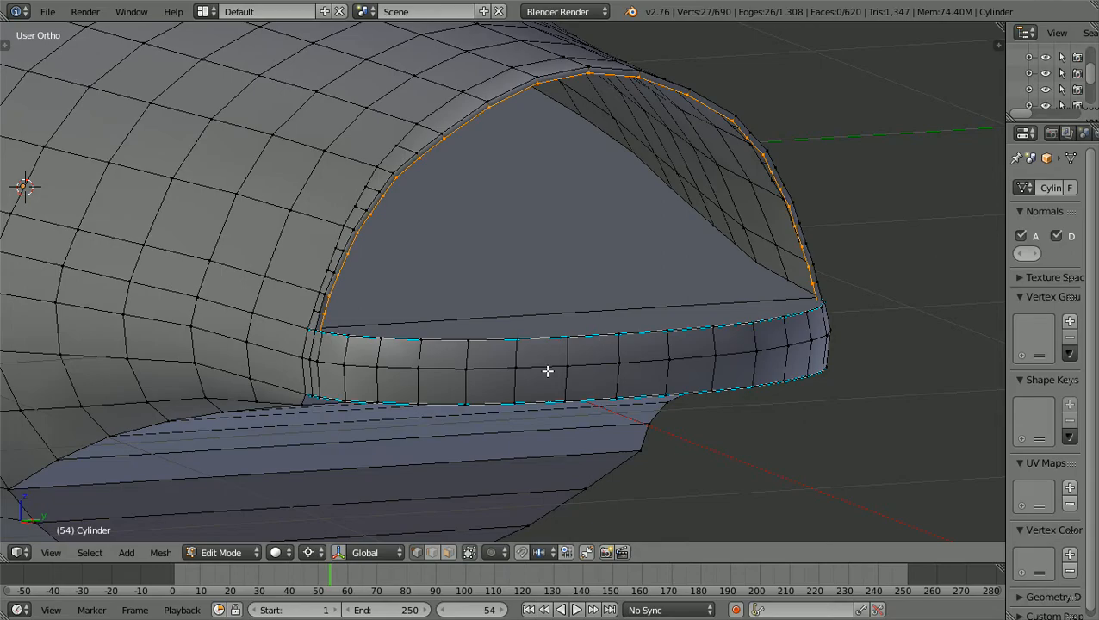
{"action": "left_click", "coordinate": [252, 552]}
{"action": "left_click", "coordinate": [249, 536]}
{"action": "scroll", "coordinate": [416, 473], "scroll_direction": "up", "scroll_amount": 6}
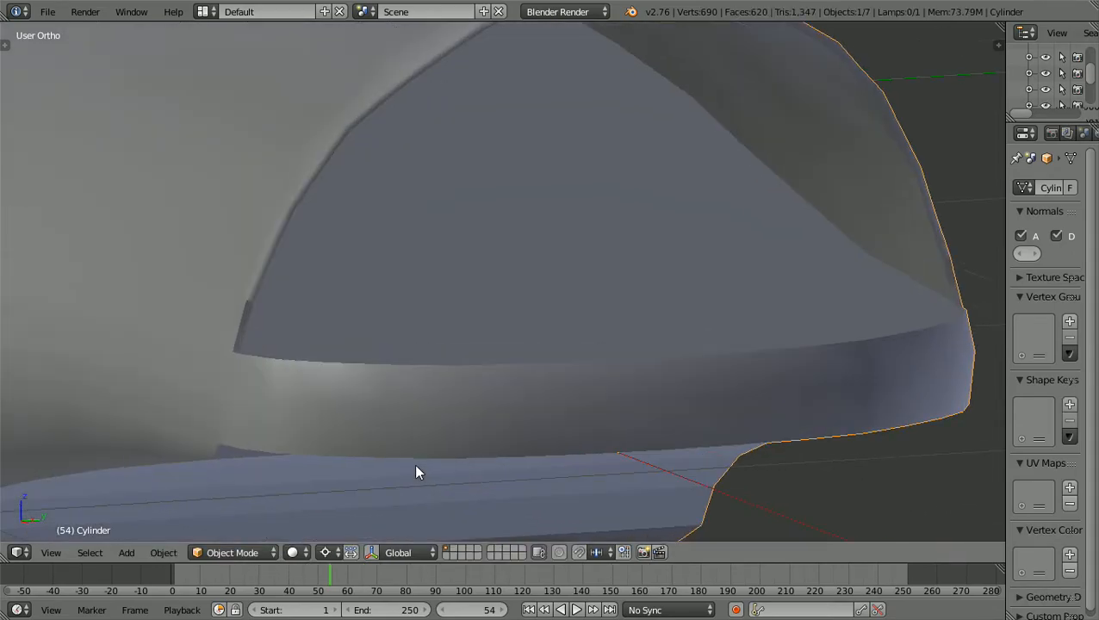
{"action": "scroll", "coordinate": [415, 472], "scroll_direction": "down", "scroll_amount": 5}
{"action": "middle_click_drag", "start_coordinate": [415, 472], "coordinate": [360, 453]}
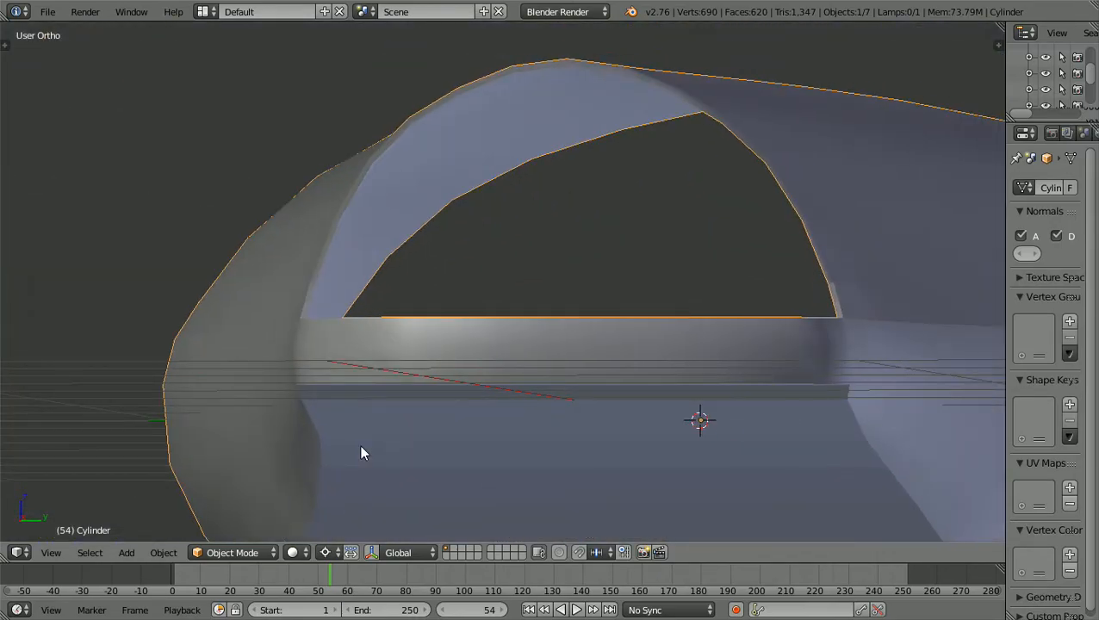
{"action": "key", "text": "KP_1"}
{"action": "key", "text": "KP_3"}
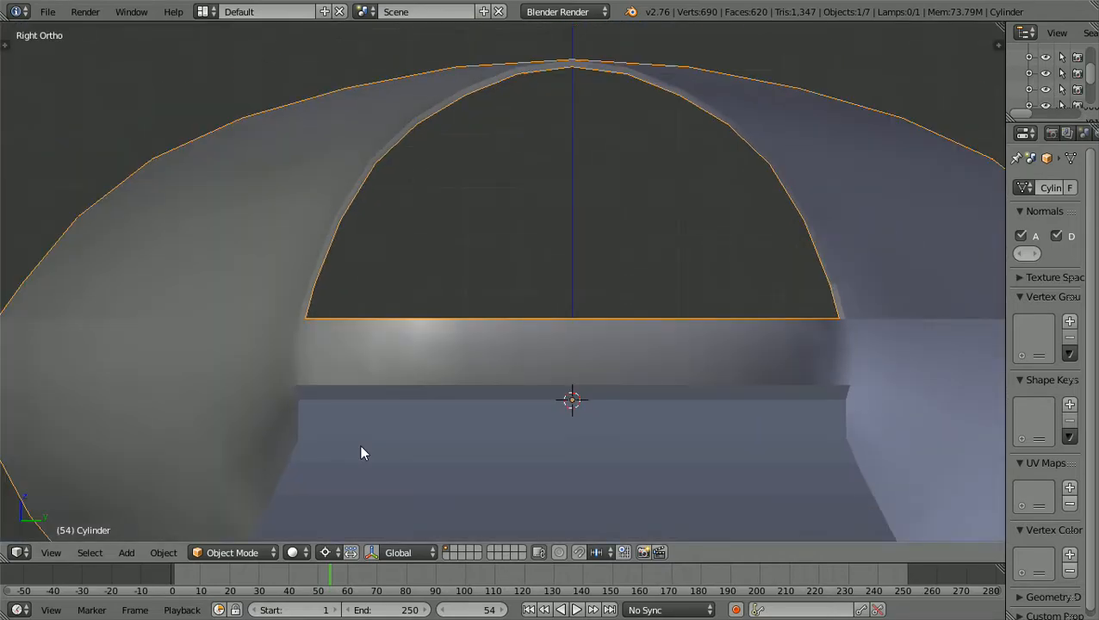
{"action": "scroll", "coordinate": [361, 449], "scroll_direction": "up", "scroll_amount": 4, "text": "shift"}
{"action": "scroll", "coordinate": [361, 449], "scroll_direction": "up", "scroll_amount": 2}
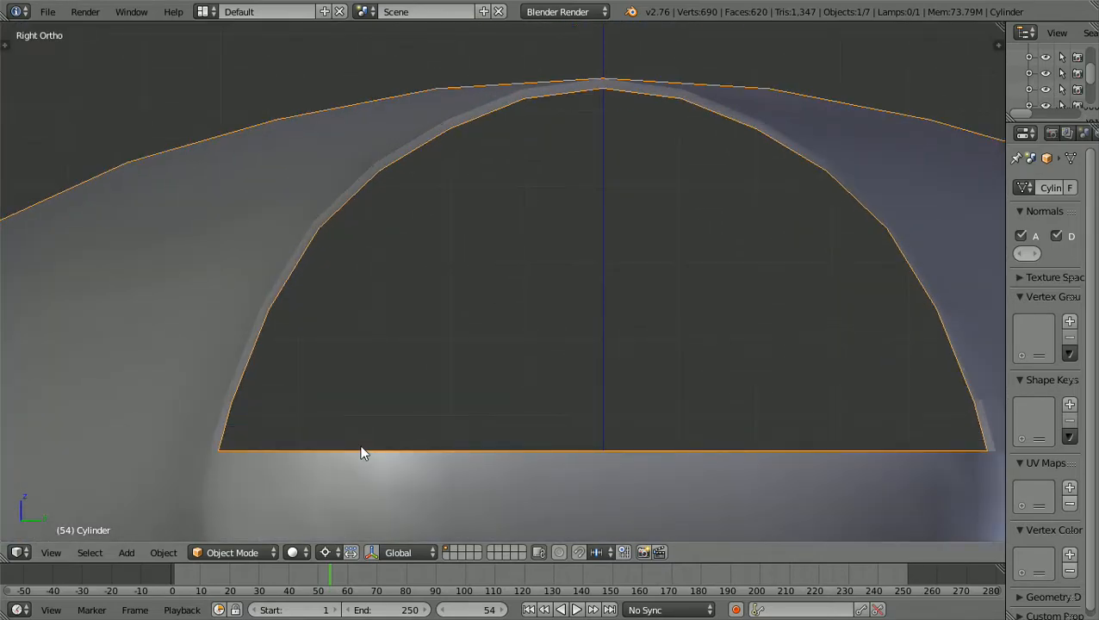
{"action": "scroll", "coordinate": [361, 449], "scroll_direction": "down", "scroll_amount": 3}
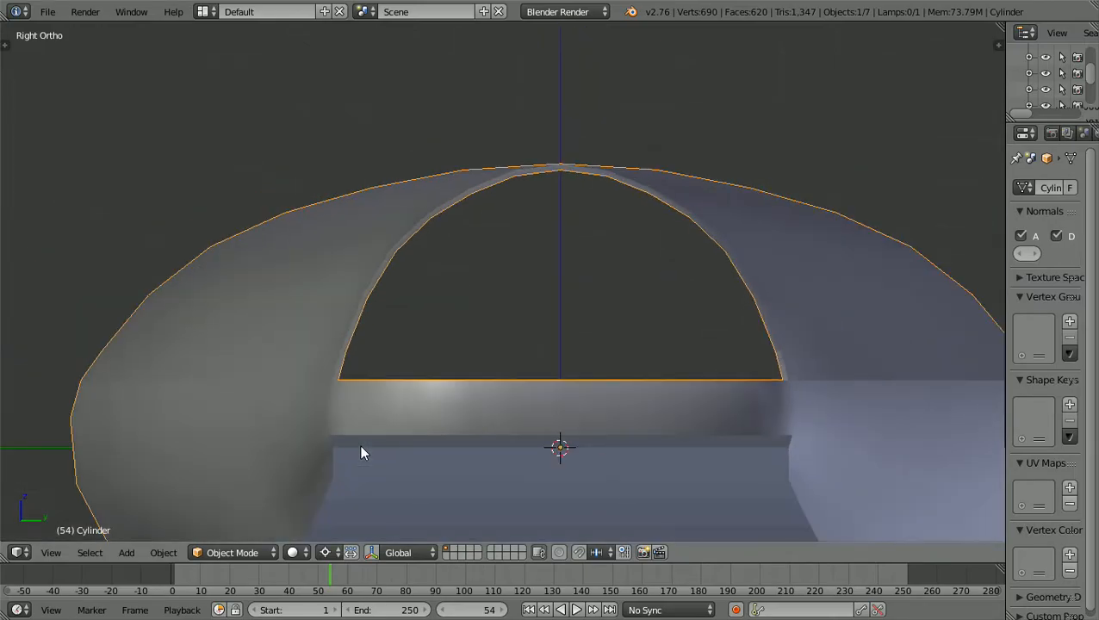
In Edit Mode with wireframe display, extrude the inner arch edge about -0.0265 along global X in the front view.
{"action": "key", "text": "KP_1"}
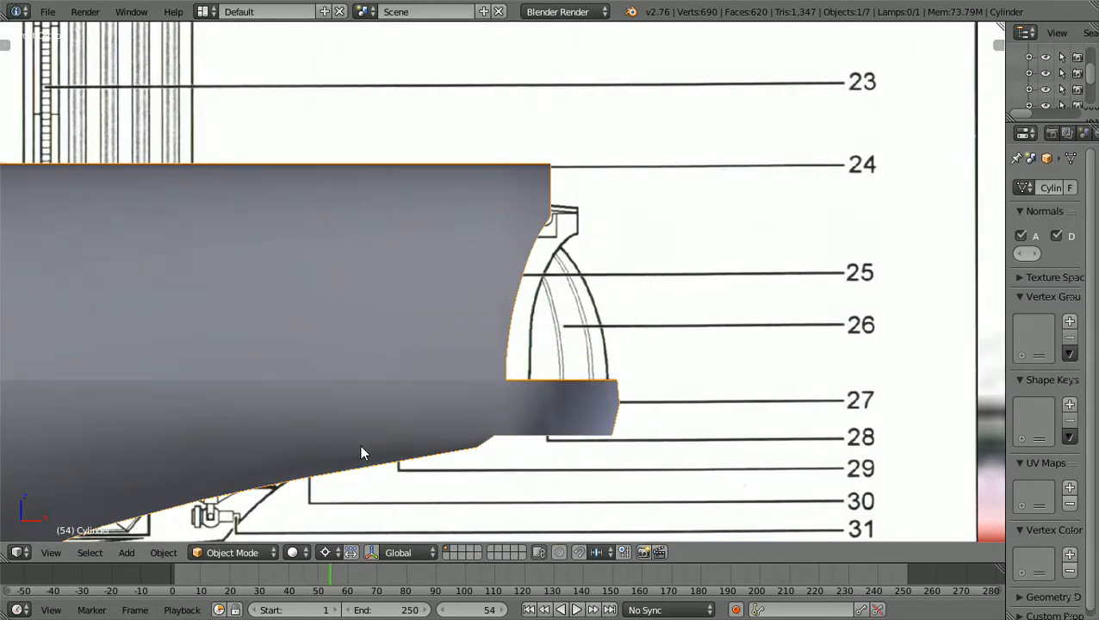
{"action": "key", "text": "z"}
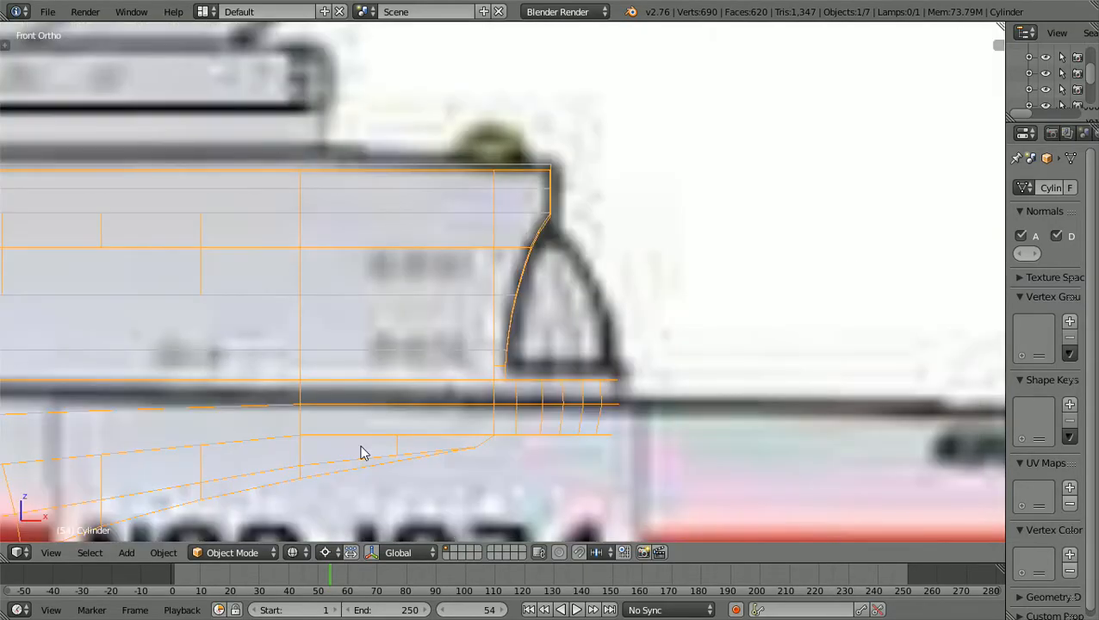
{"action": "left_click", "coordinate": [272, 549]}
{"action": "left_click", "coordinate": [250, 517]}
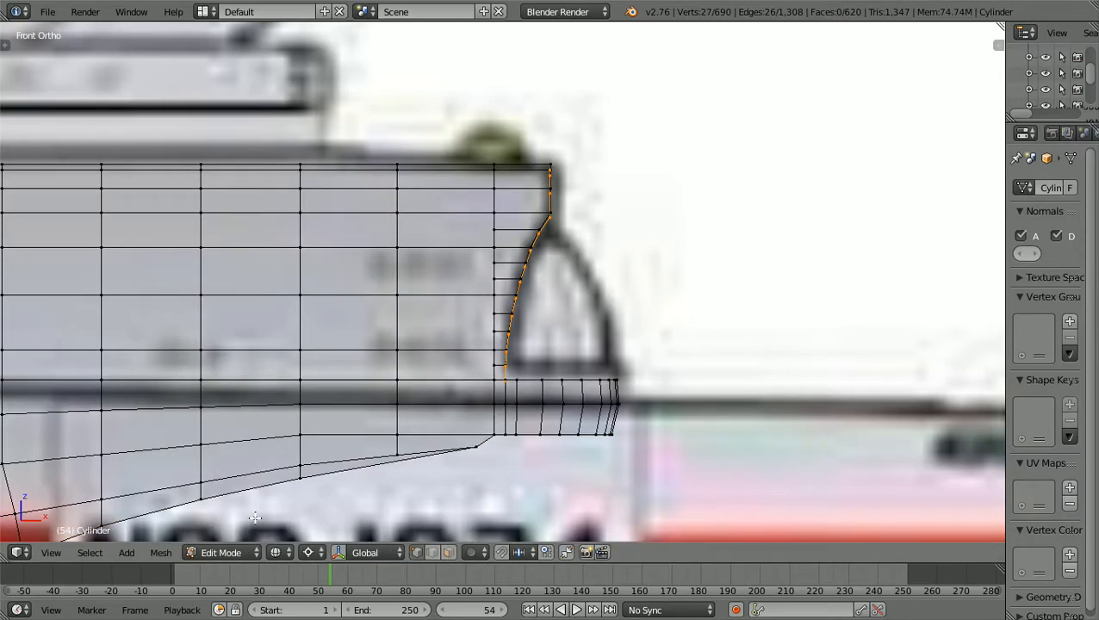
{"action": "scroll", "coordinate": [470, 424], "scroll_direction": "up", "scroll_amount": 3}
{"action": "scroll", "coordinate": [469, 424], "scroll_direction": "up", "scroll_amount": 1}
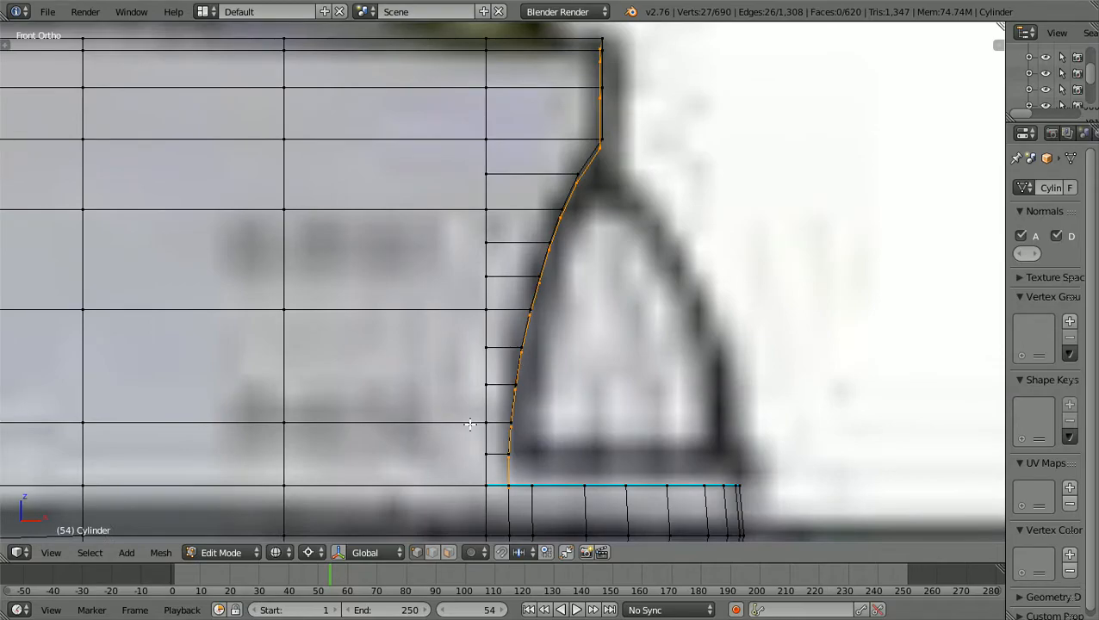
{"action": "scroll", "coordinate": [469, 424], "scroll_direction": "down", "scroll_amount": 2}
{"action": "scroll", "coordinate": [469, 424], "scroll_direction": "up", "scroll_amount": 1}
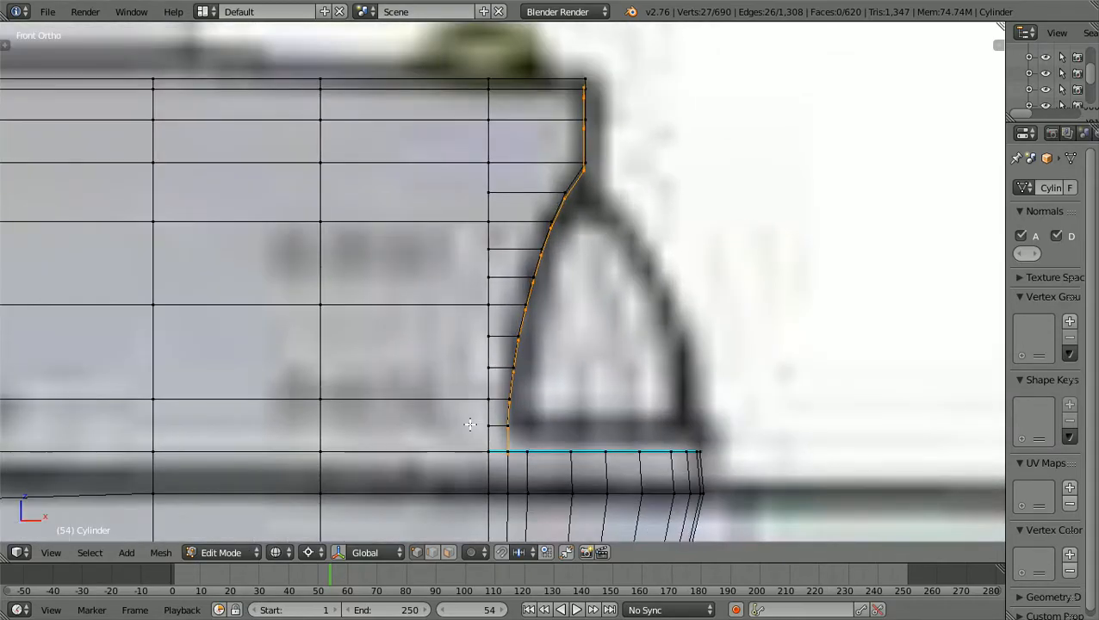
{"action": "scroll", "coordinate": [470, 424], "scroll_direction": "up", "scroll_amount": 1}
{"action": "scroll", "coordinate": [469, 424], "scroll_direction": "down", "scroll_amount": 1}
{"action": "key", "text": "e"}
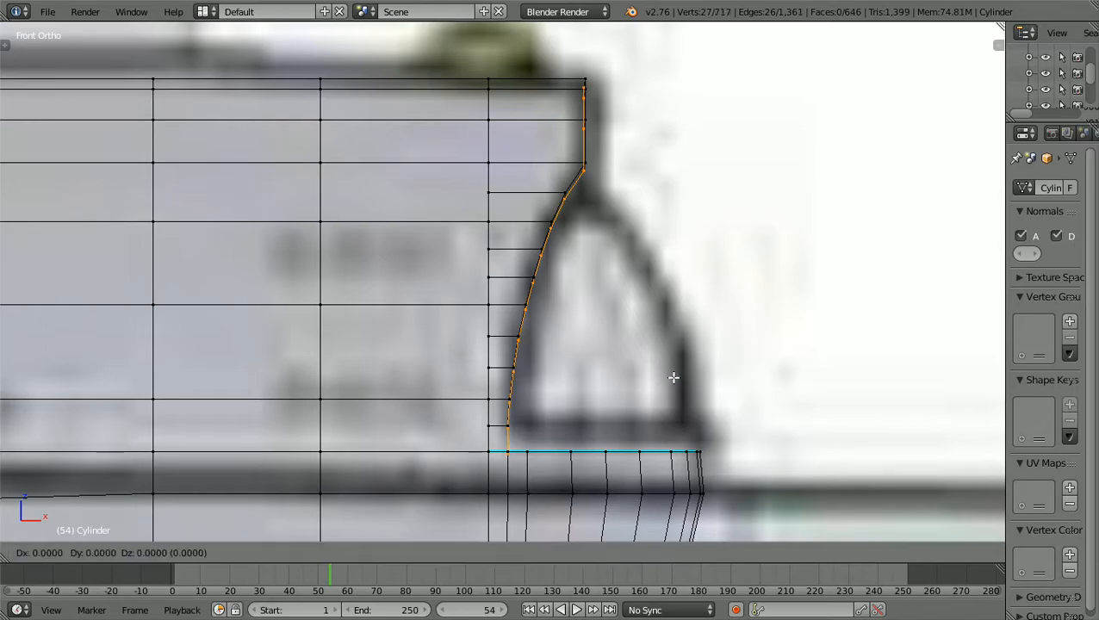
{"action": "key", "text": "x"}
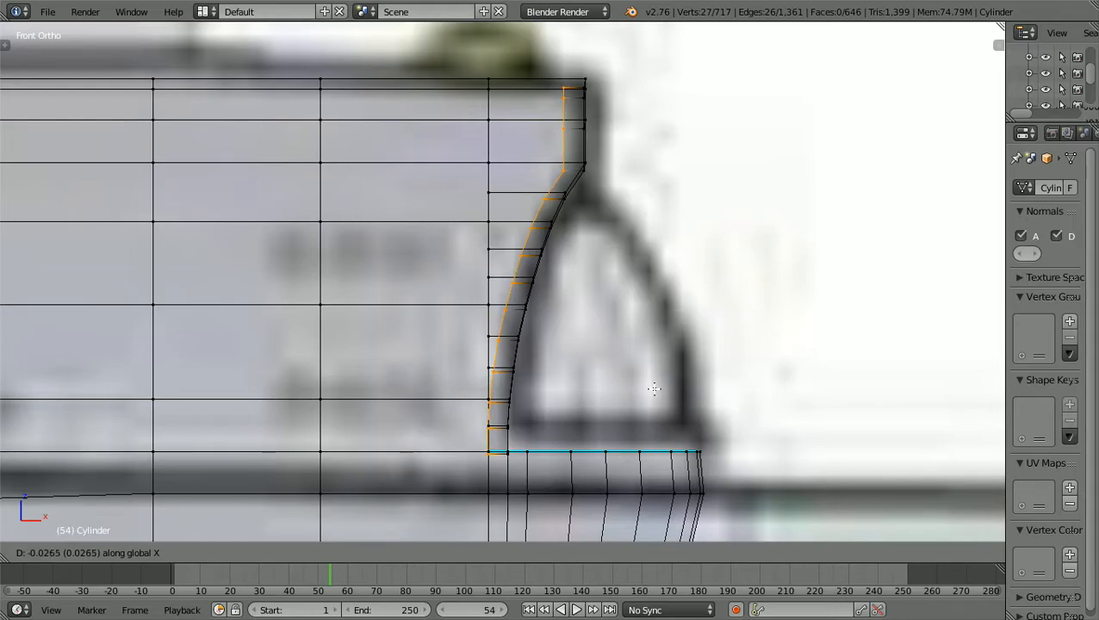
{"action": "left_click", "coordinate": [653, 390]}
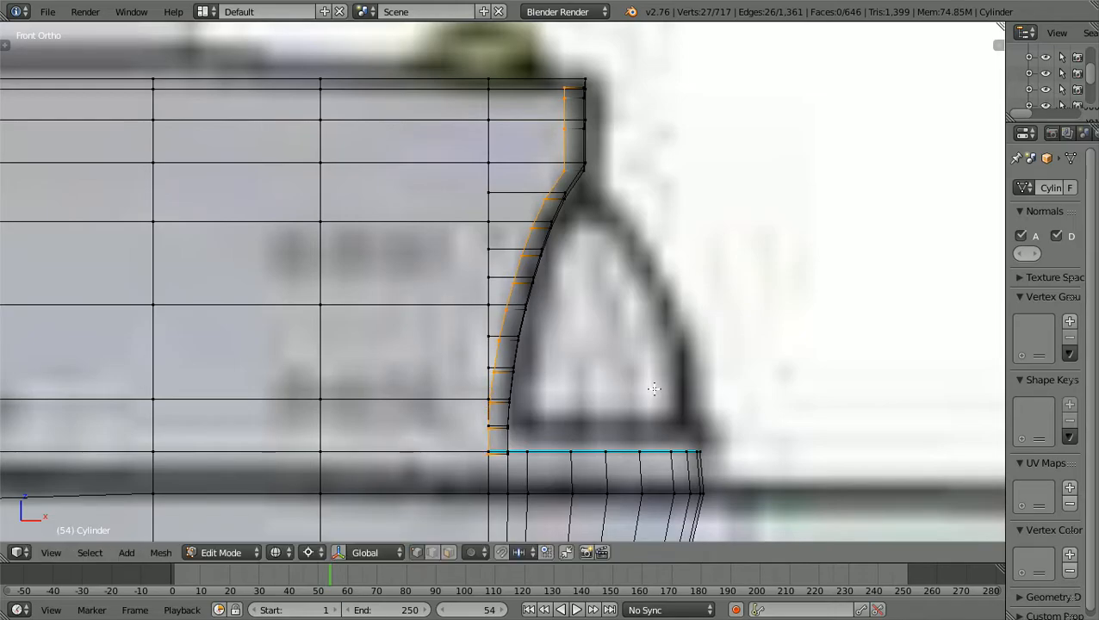
Examine the newly extruded arch edge in the front view against the hull's vertical edge loop, the lower rim and the side blueprint.
{"action": "scroll", "coordinate": [654, 388], "scroll_direction": "up", "scroll_amount": 6}
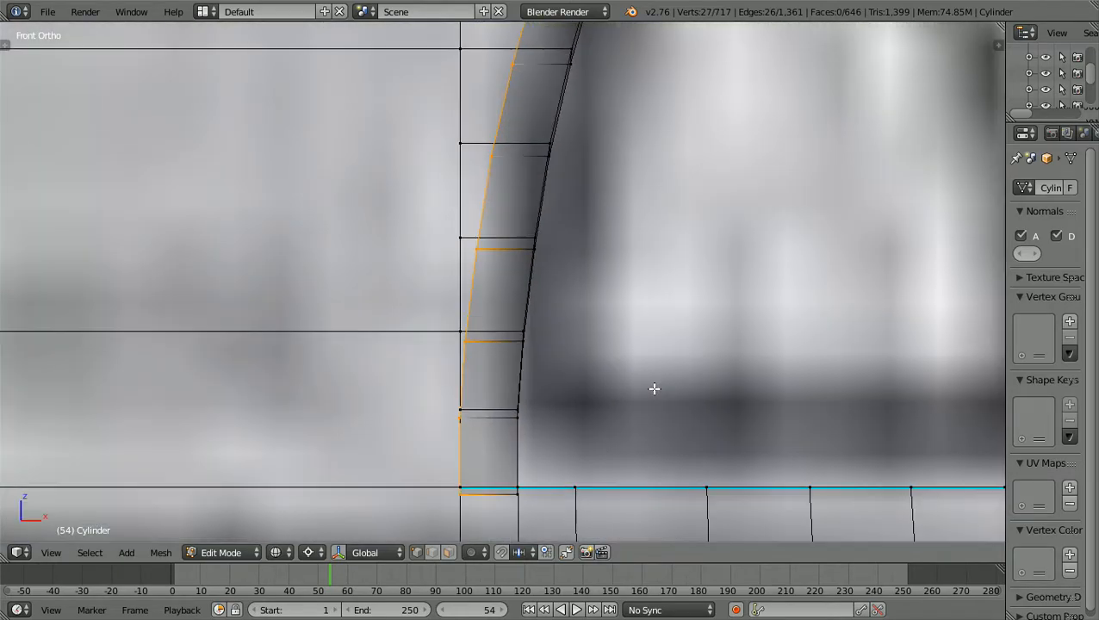
{"action": "scroll", "coordinate": [654, 389], "scroll_direction": "up", "scroll_amount": 2}
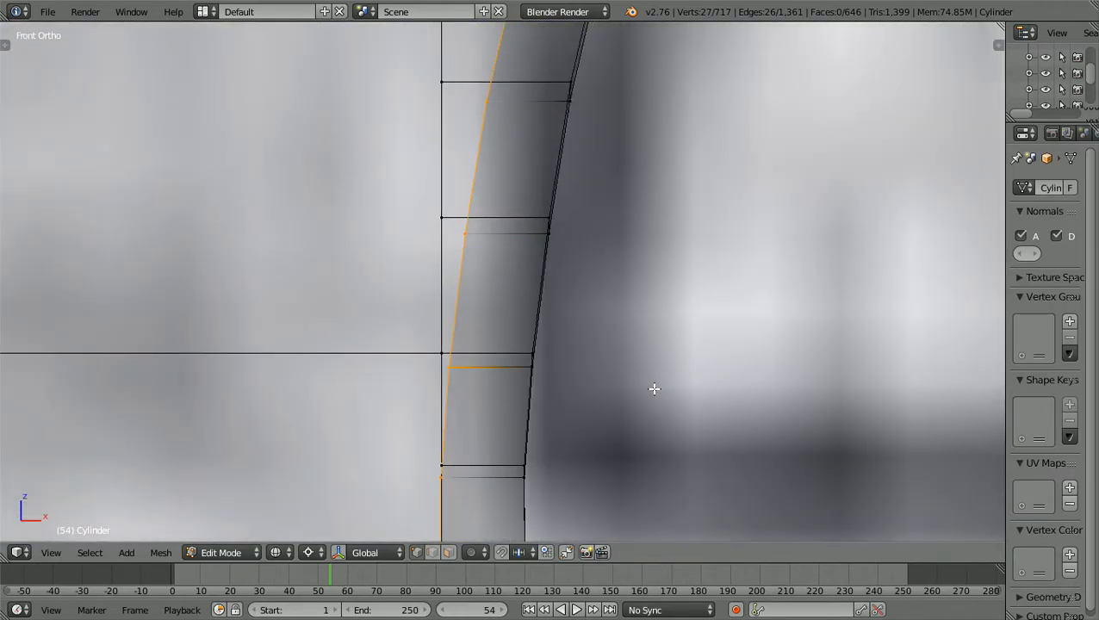
{"action": "scroll", "coordinate": [654, 390], "scroll_direction": "down", "scroll_amount": 8, "text": "shift"}
{"action": "scroll", "coordinate": [654, 389], "scroll_direction": "up", "scroll_amount": 3}
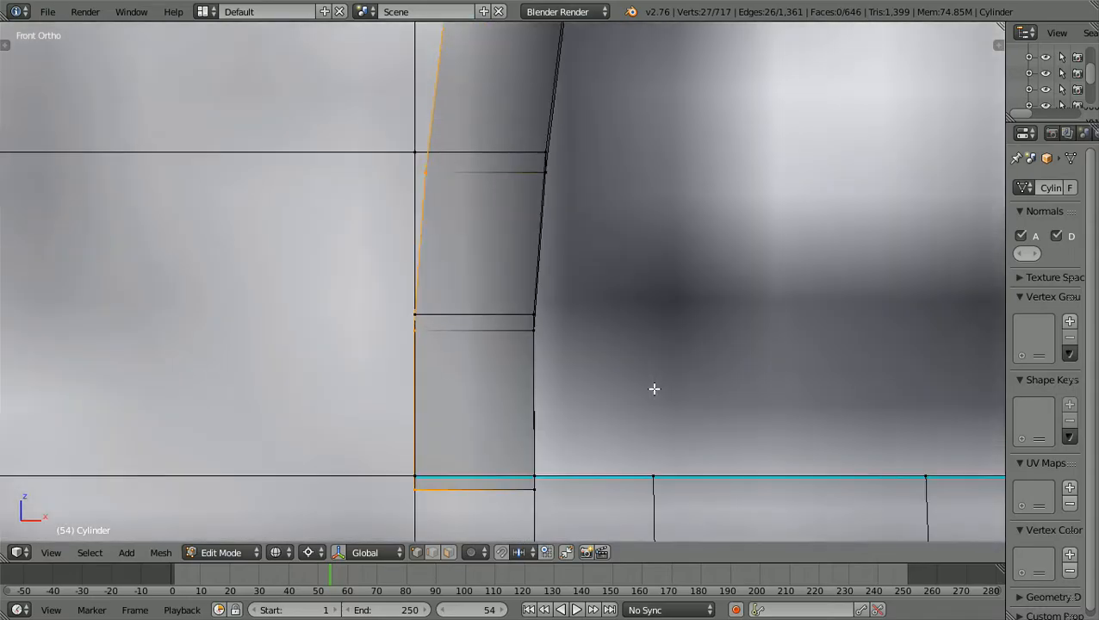
{"action": "scroll", "coordinate": [655, 390], "scroll_direction": "down", "scroll_amount": 2, "text": "ctrl"}
{"action": "scroll", "coordinate": [655, 389], "scroll_direction": "down", "scroll_amount": 1}
{"action": "scroll", "coordinate": [655, 390], "scroll_direction": "down", "scroll_amount": 5, "text": "shift"}
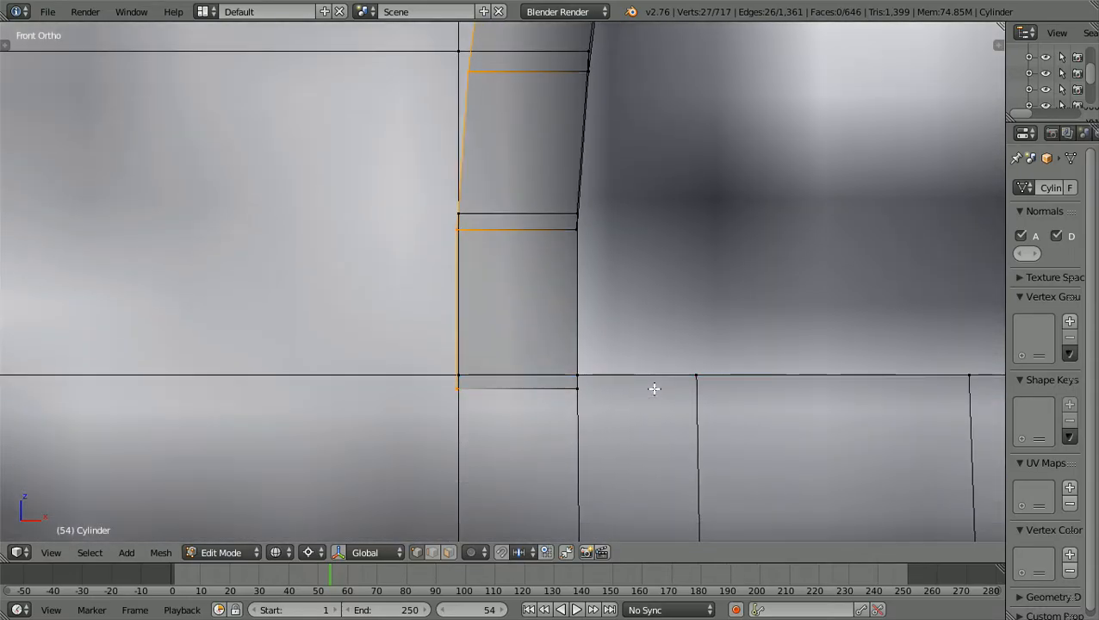
{"action": "scroll", "coordinate": [655, 390], "scroll_direction": "up", "scroll_amount": 3}
{"action": "scroll", "coordinate": [654, 389], "scroll_direction": "up", "scroll_amount": 1}
{"action": "scroll", "coordinate": [654, 388], "scroll_direction": "down", "scroll_amount": 3, "text": "ctrl"}
{"action": "scroll", "coordinate": [654, 388], "scroll_direction": "up", "scroll_amount": 2}
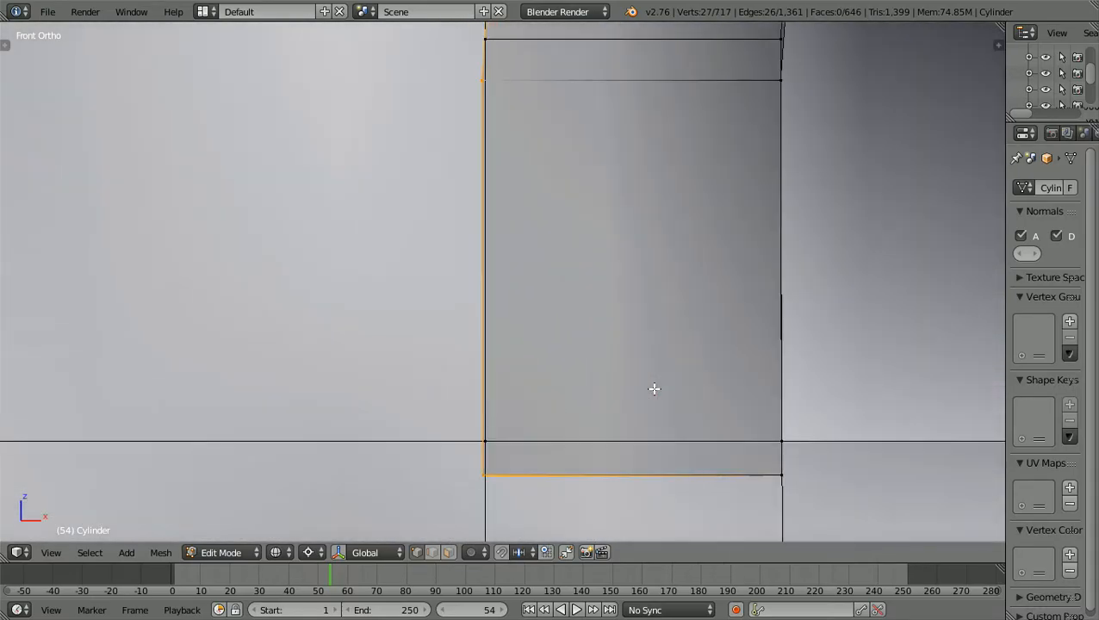
{"action": "scroll", "coordinate": [654, 389], "scroll_direction": "up", "scroll_amount": 2, "text": "ctrl"}
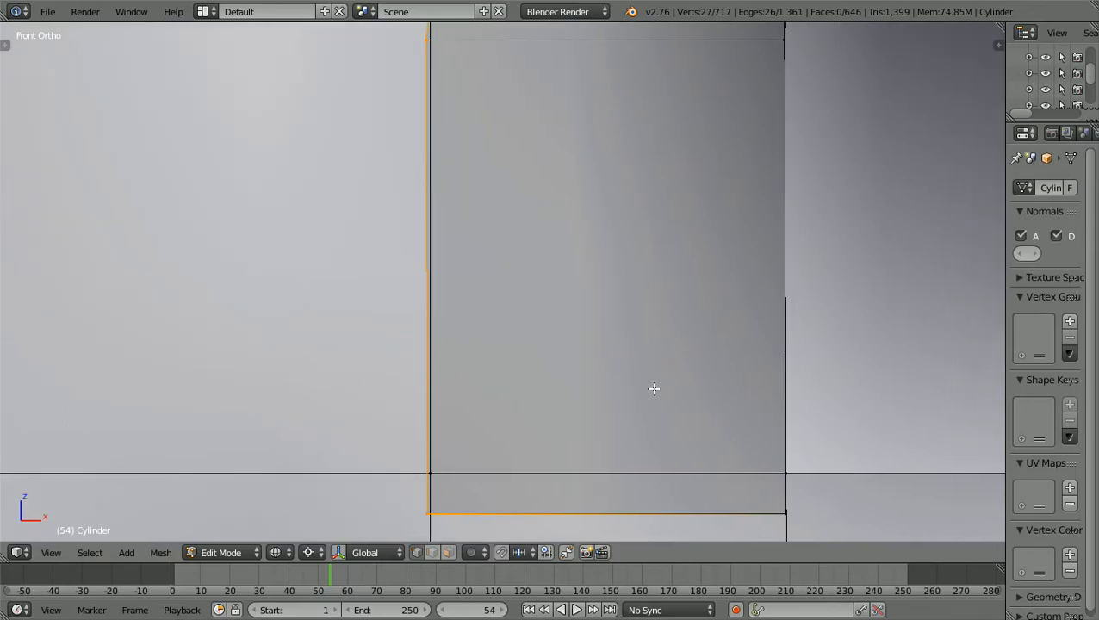
{"action": "scroll", "coordinate": [654, 390], "scroll_direction": "down", "scroll_amount": 6}
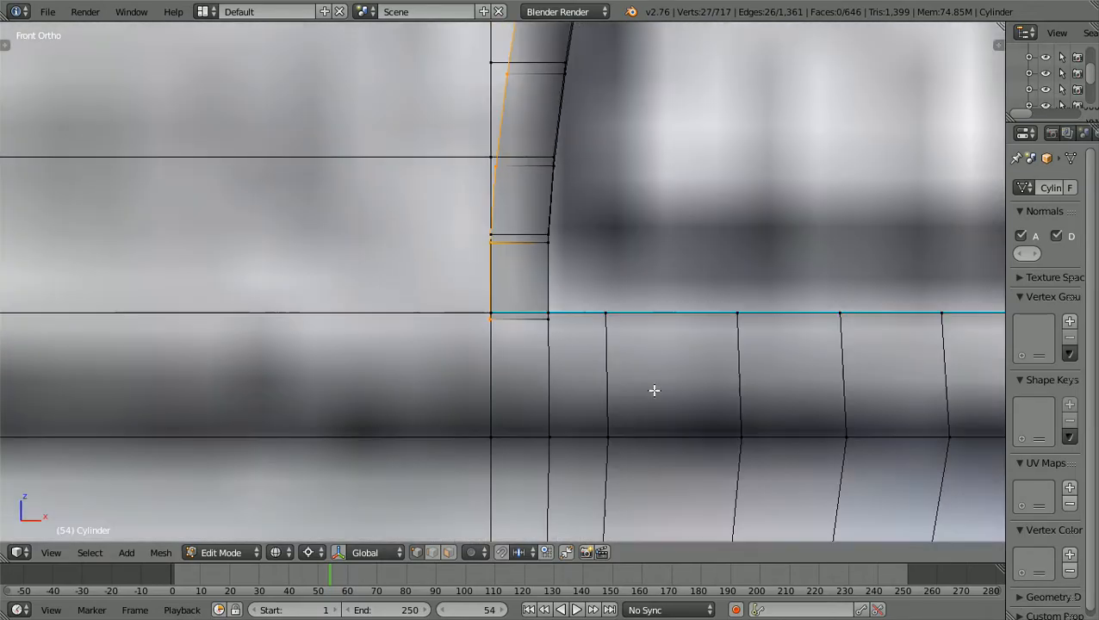
{"action": "scroll", "coordinate": [654, 390], "scroll_direction": "down", "scroll_amount": 7}
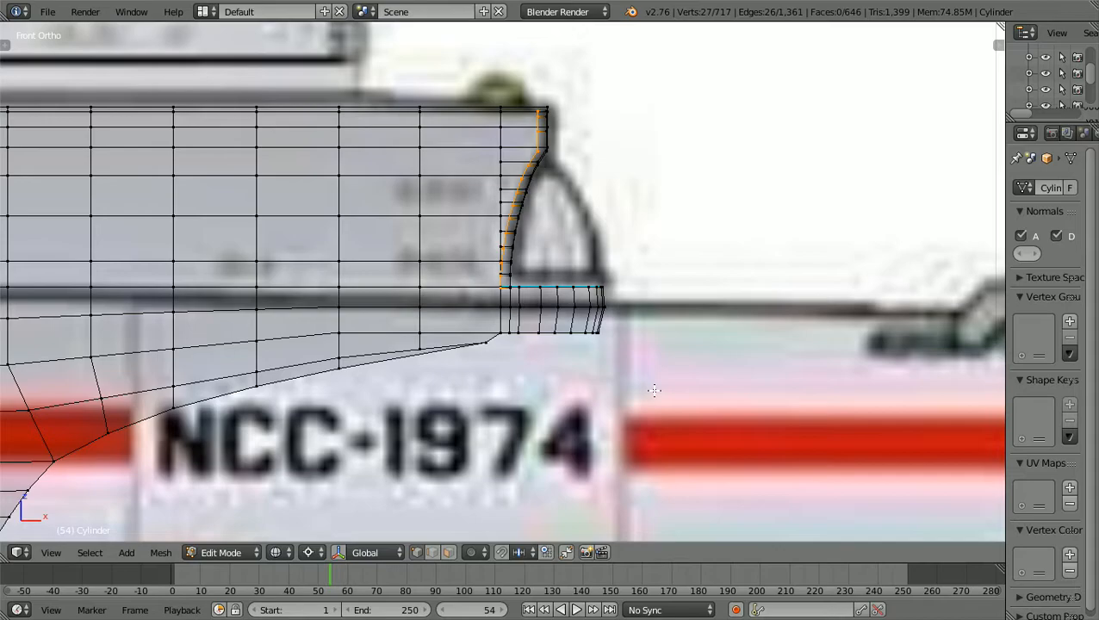
{"action": "scroll", "coordinate": [654, 390], "scroll_direction": "up", "scroll_amount": 2}
{"action": "scroll", "coordinate": [654, 390], "scroll_direction": "up", "scroll_amount": 4}
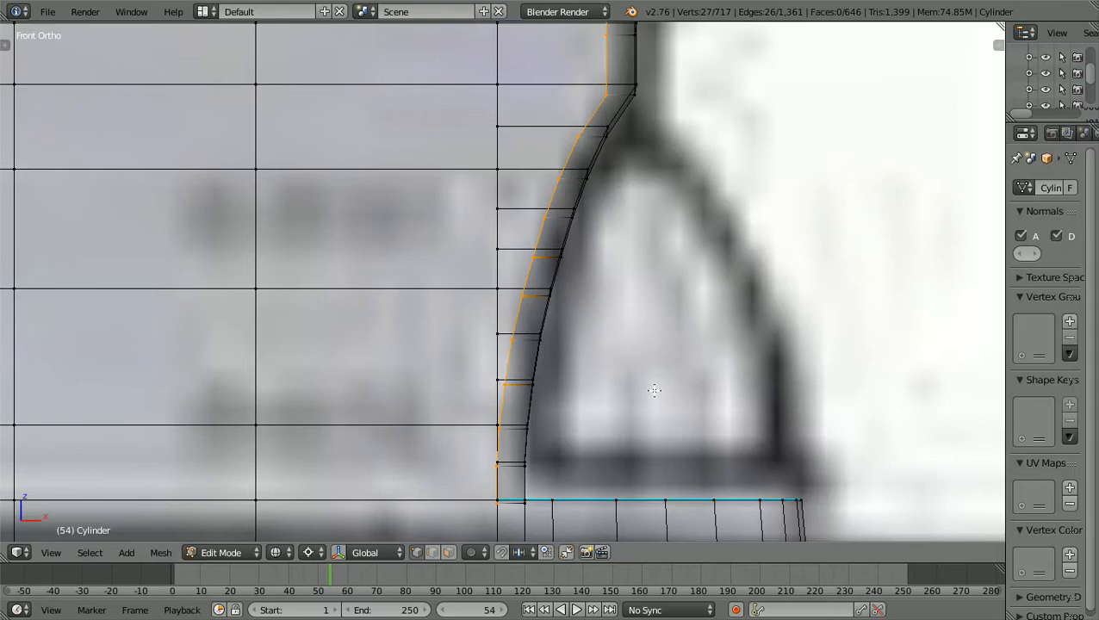
{"action": "scroll", "coordinate": [654, 390], "scroll_direction": "down", "scroll_amount": 1}
{"action": "scroll", "coordinate": [654, 391], "scroll_direction": "up", "scroll_amount": 2, "text": "shift"}
{"action": "scroll", "coordinate": [654, 390], "scroll_direction": "down", "scroll_amount": 5, "text": "shift"}
{"action": "scroll", "coordinate": [654, 391], "scroll_direction": "up", "scroll_amount": 1}
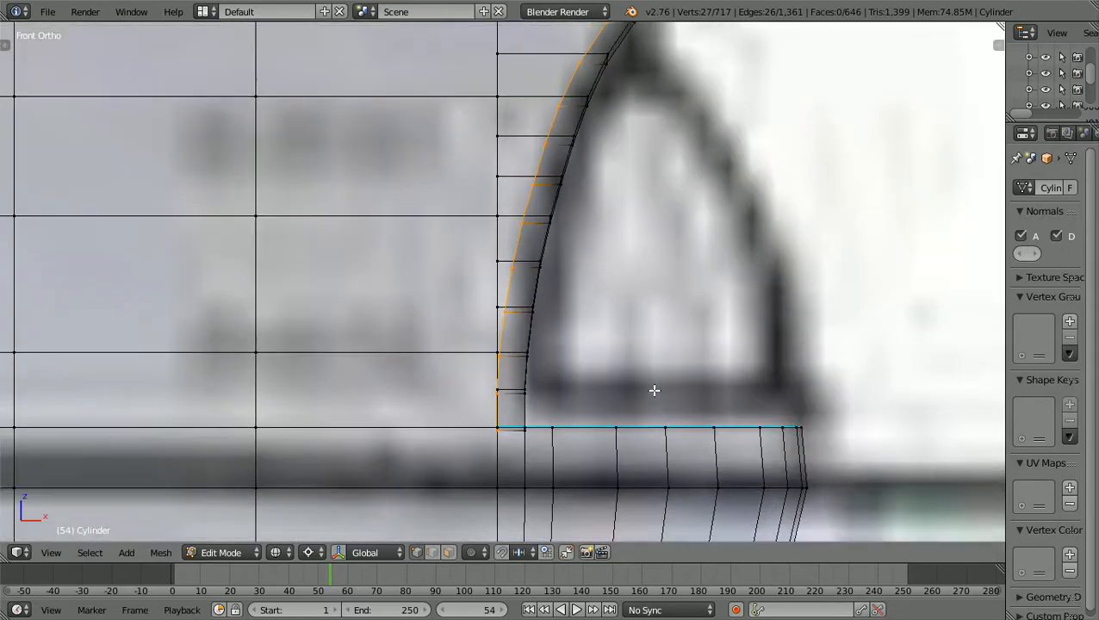
Move the extruded arch edge about 0.0002 along global X so its lowest corner lines up with the hull's vertical edge loop.
{"action": "scroll", "coordinate": [655, 391], "scroll_direction": "up", "scroll_amount": 3}
{"action": "scroll", "coordinate": [654, 390], "scroll_direction": "down", "scroll_amount": 9, "text": "shift"}
{"action": "scroll", "coordinate": [654, 390], "scroll_direction": "up", "scroll_amount": 2}
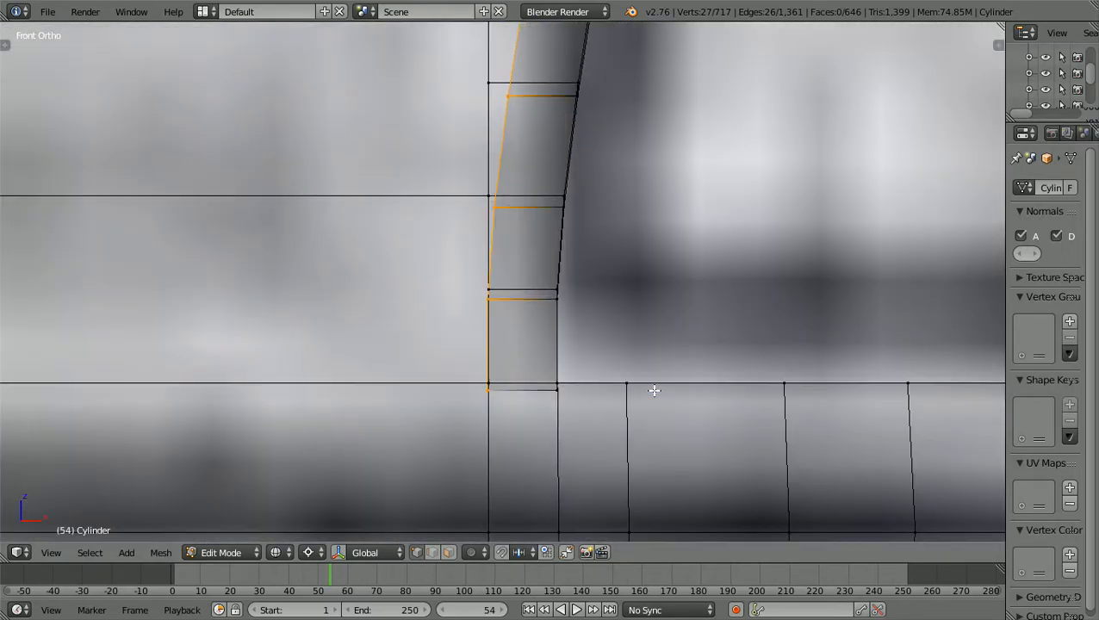
{"action": "scroll", "coordinate": [654, 390], "scroll_direction": "up", "scroll_amount": 3}
{"action": "scroll", "coordinate": [654, 390], "scroll_direction": "up", "scroll_amount": 1}
{"action": "scroll", "coordinate": [654, 391], "scroll_direction": "down", "scroll_amount": 3, "text": "shift"}
{"action": "scroll", "coordinate": [654, 390], "scroll_direction": "up", "scroll_amount": 2}
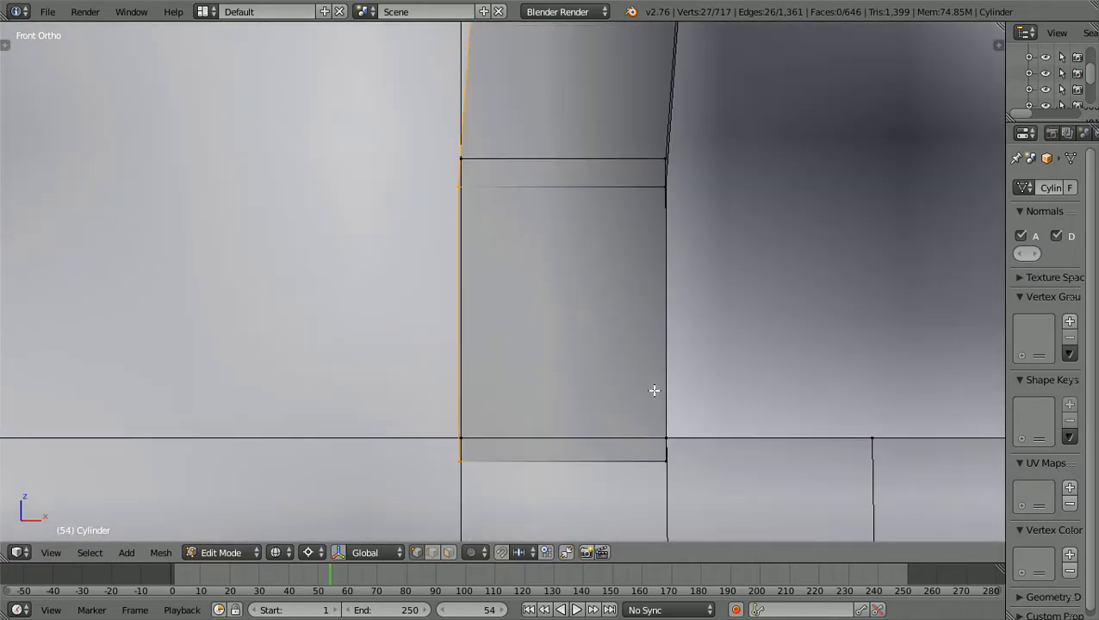
{"action": "scroll", "coordinate": [654, 390], "scroll_direction": "up", "scroll_amount": 3}
{"action": "scroll", "coordinate": [655, 390], "scroll_direction": "down", "scroll_amount": 6, "text": "shift"}
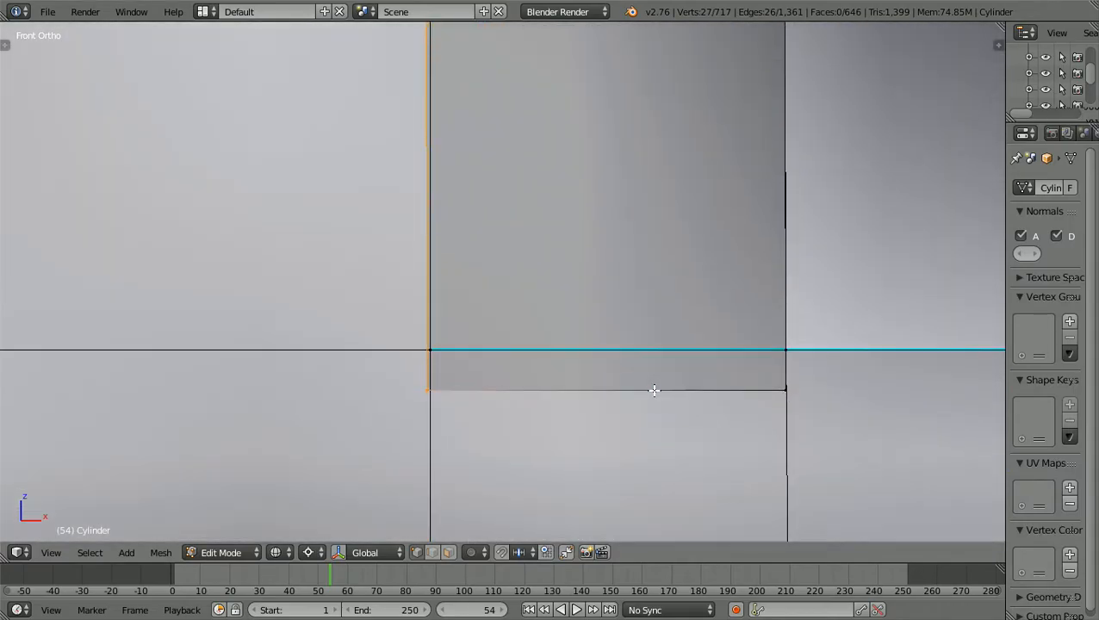
{"action": "scroll", "coordinate": [655, 390], "scroll_direction": "up", "scroll_amount": 4}
{"action": "scroll", "coordinate": [654, 390], "scroll_direction": "down", "scroll_amount": 4, "text": "shift"}
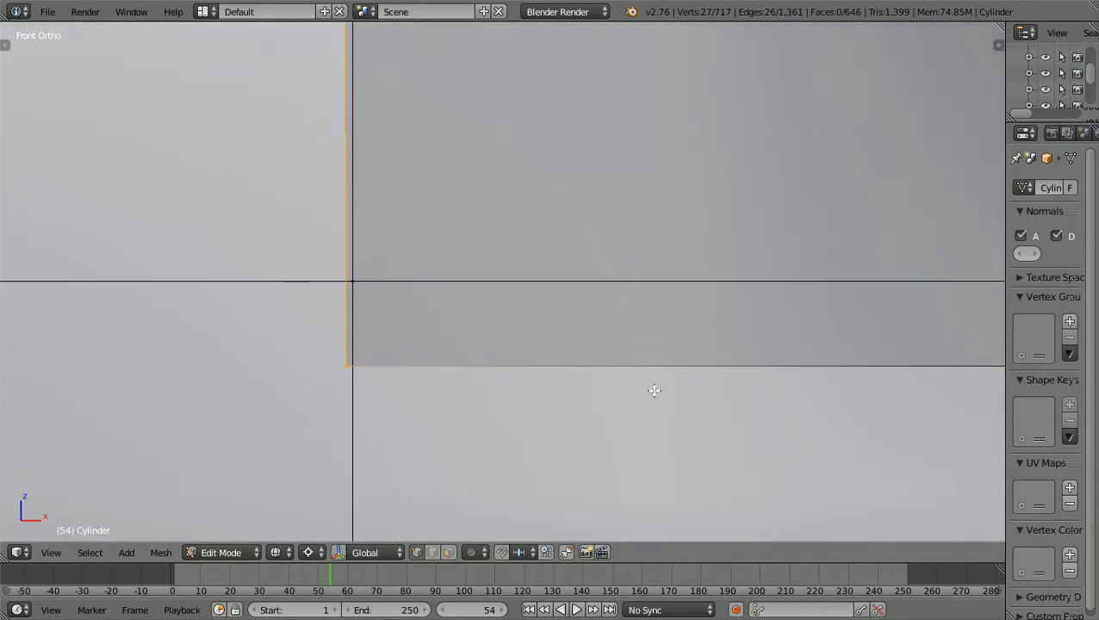
{"action": "scroll", "coordinate": [654, 390], "scroll_direction": "up", "scroll_amount": 3}
{"action": "scroll", "coordinate": [654, 390], "scroll_direction": "up", "scroll_amount": 2, "text": "ctrl"}
{"action": "scroll", "coordinate": [654, 390], "scroll_direction": "up", "scroll_amount": 5, "text": "ctrl"}
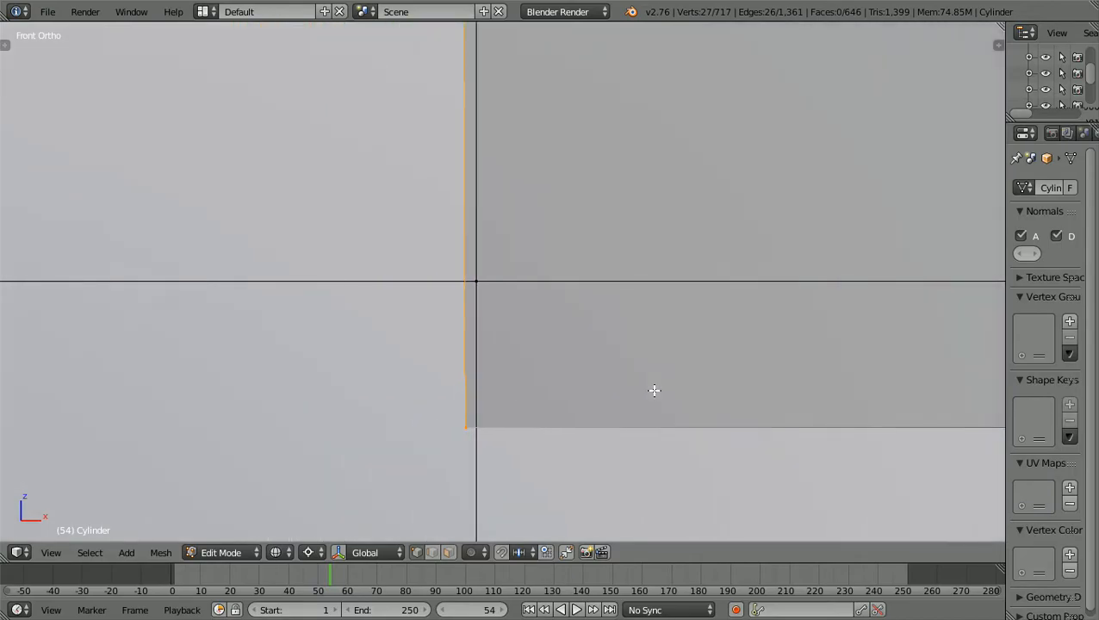
{"action": "scroll", "coordinate": [654, 390], "scroll_direction": "down", "scroll_amount": 2, "text": "shift"}
{"action": "scroll", "coordinate": [654, 390], "scroll_direction": "up", "scroll_amount": 3}
{"action": "scroll", "coordinate": [655, 390], "scroll_direction": "up", "scroll_amount": 2}
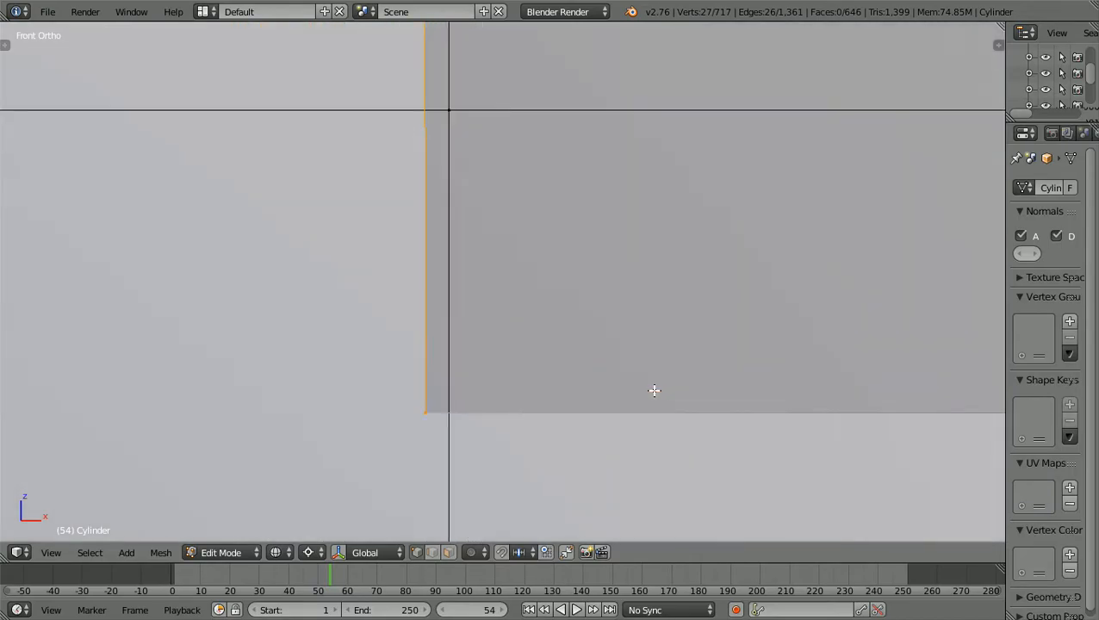
{"action": "scroll", "coordinate": [655, 391], "scroll_direction": "up", "scroll_amount": 3, "text": "shift"}
{"action": "scroll", "coordinate": [655, 390], "scroll_direction": "up", "scroll_amount": 2}
{"action": "scroll", "coordinate": [654, 390], "scroll_direction": "down", "scroll_amount": 6, "text": "shift"}
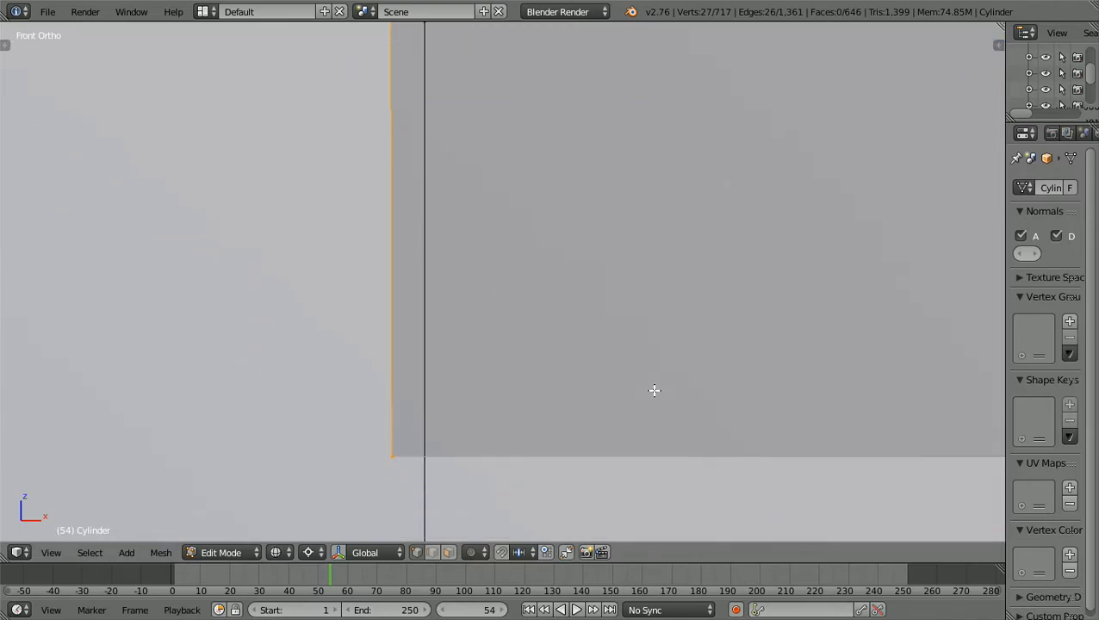
{"action": "scroll", "coordinate": [654, 390], "scroll_direction": "up", "scroll_amount": 2}
{"action": "scroll", "coordinate": [654, 390], "scroll_direction": "up", "scroll_amount": 3}
{"action": "scroll", "coordinate": [654, 391], "scroll_direction": "up", "scroll_amount": 6, "text": "ctrl"}
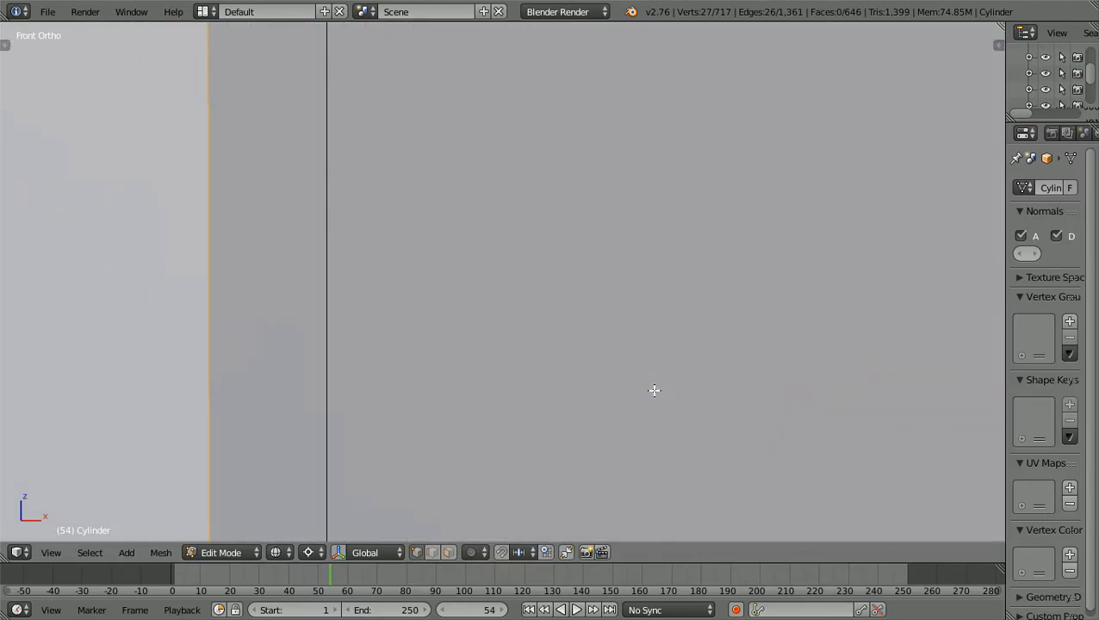
{"action": "scroll", "coordinate": [655, 390], "scroll_direction": "down", "scroll_amount": 3, "text": "shift"}
{"action": "scroll", "coordinate": [655, 391], "scroll_direction": "up", "scroll_amount": 1}
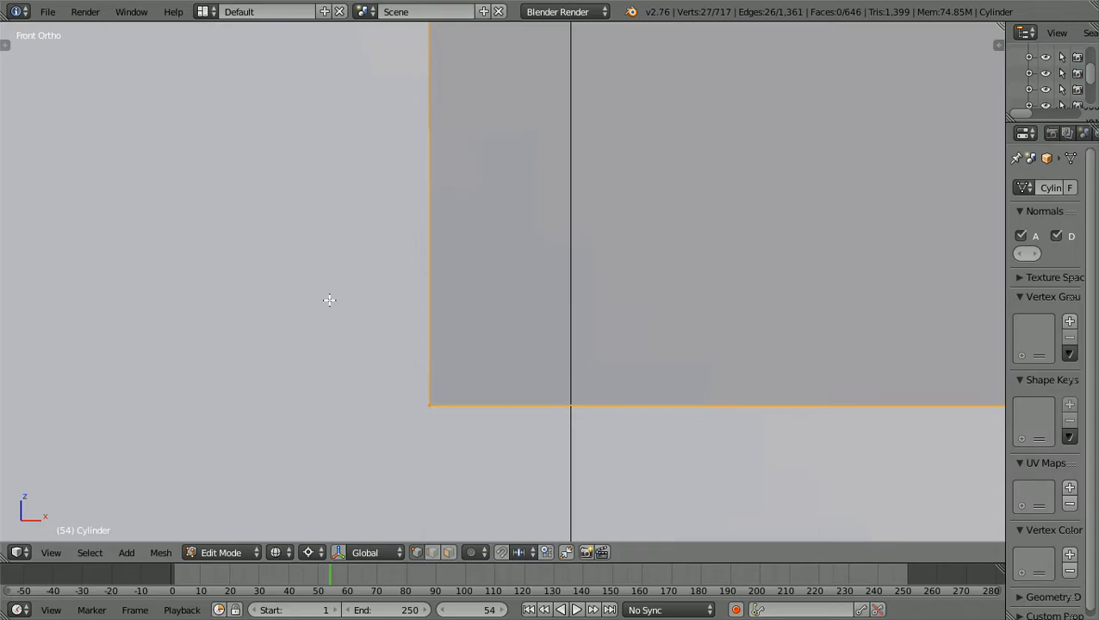
{"action": "key", "text": "g"}
{"action": "key", "text": "x"}
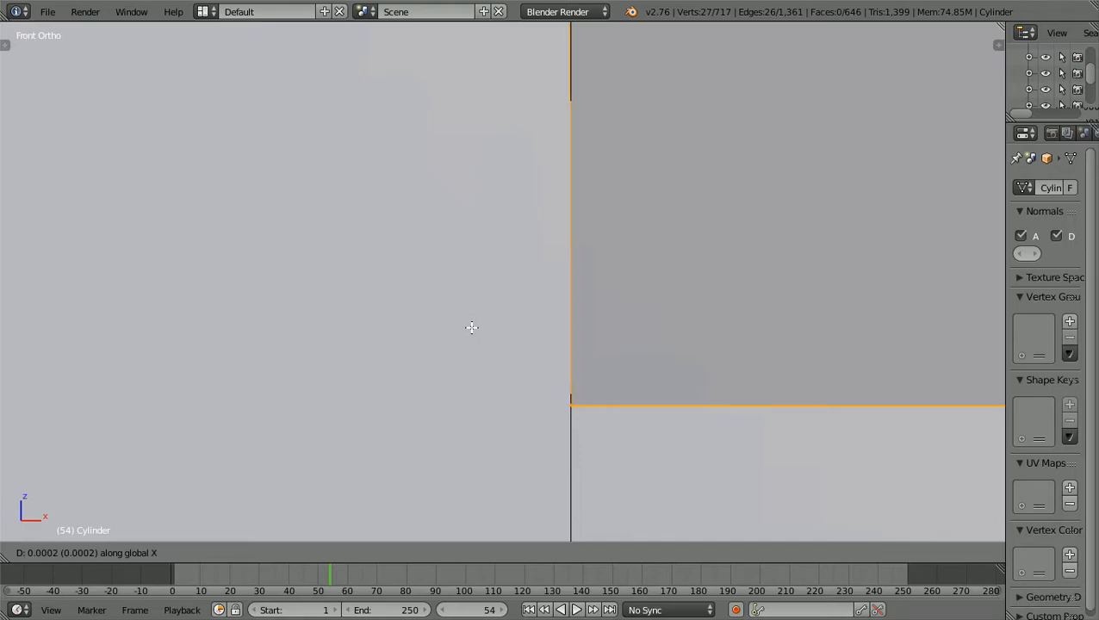
{"action": "left_click", "coordinate": [472, 327]}
{"action": "scroll", "coordinate": [581, 304], "scroll_direction": "down", "scroll_amount": 5}
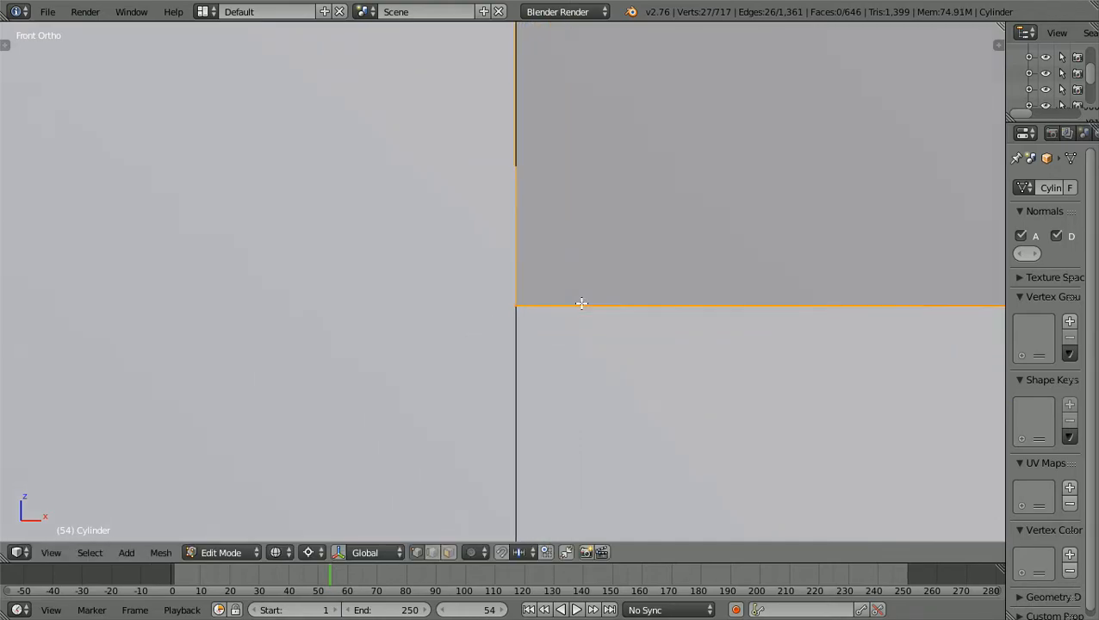
Select the two overlapping vertices one row above the arch edge's lowest corner and move them about 0.0001 along global X toward the vertical edge.
{"action": "scroll", "coordinate": [582, 305], "scroll_direction": "down", "scroll_amount": 7}
{"action": "scroll", "coordinate": [579, 300], "scroll_direction": "up", "scroll_amount": 13, "text": "shift"}
{"action": "scroll", "coordinate": [578, 298], "scroll_direction": "up", "scroll_amount": 4, "text": "shift"}
{"action": "scroll", "coordinate": [578, 298], "scroll_direction": "up", "scroll_amount": 10, "text": "shift"}
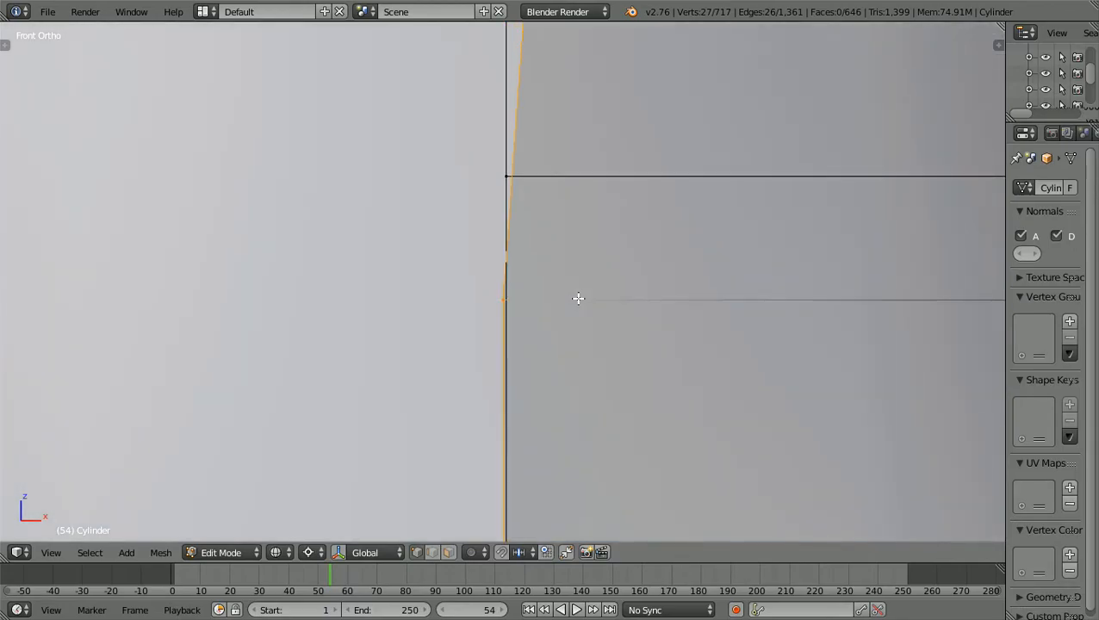
{"action": "scroll", "coordinate": [578, 298], "scroll_direction": "down", "scroll_amount": 2}
{"action": "scroll", "coordinate": [578, 298], "scroll_direction": "up", "scroll_amount": 3, "text": "shift"}
{"action": "scroll", "coordinate": [578, 298], "scroll_direction": "down", "scroll_amount": 6, "text": "shift"}
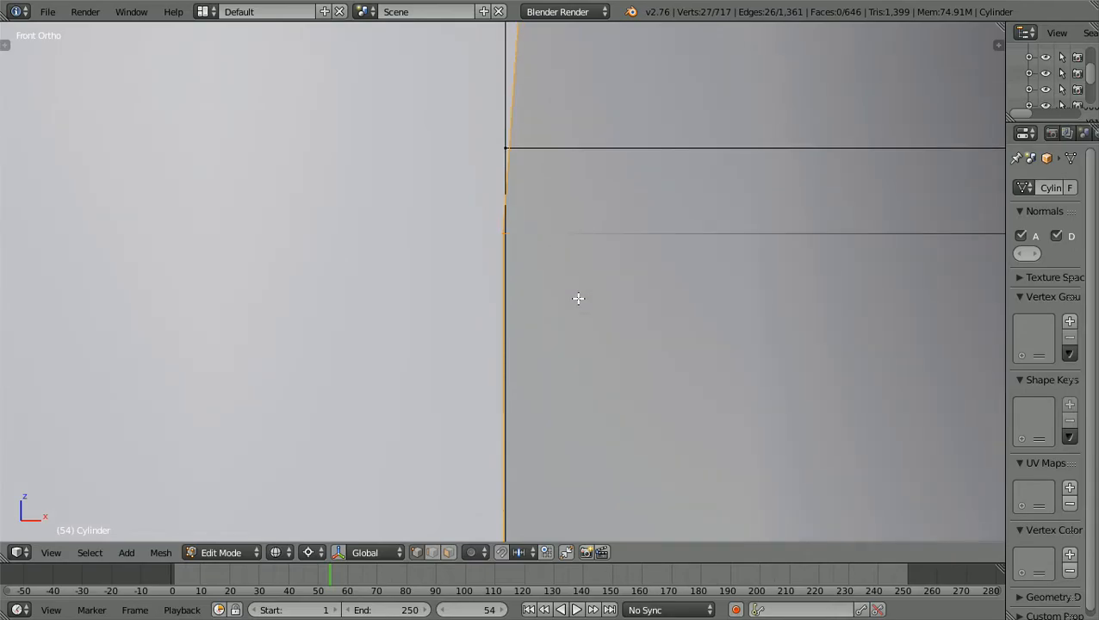
{"action": "scroll", "coordinate": [578, 298], "scroll_direction": "up", "scroll_amount": 5}
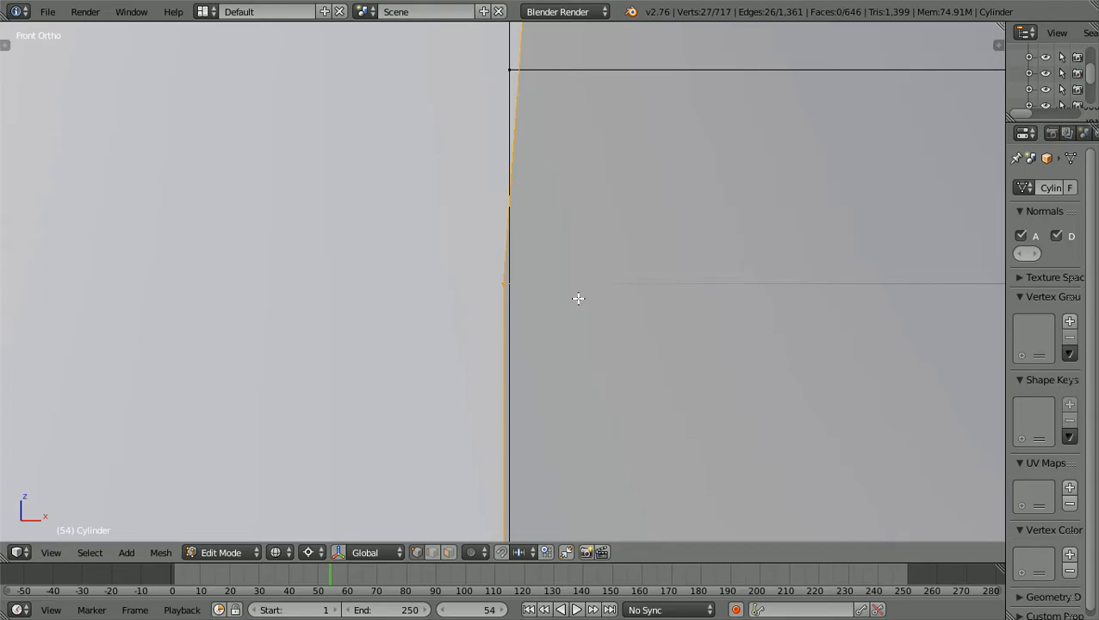
{"action": "key", "text": "a"}
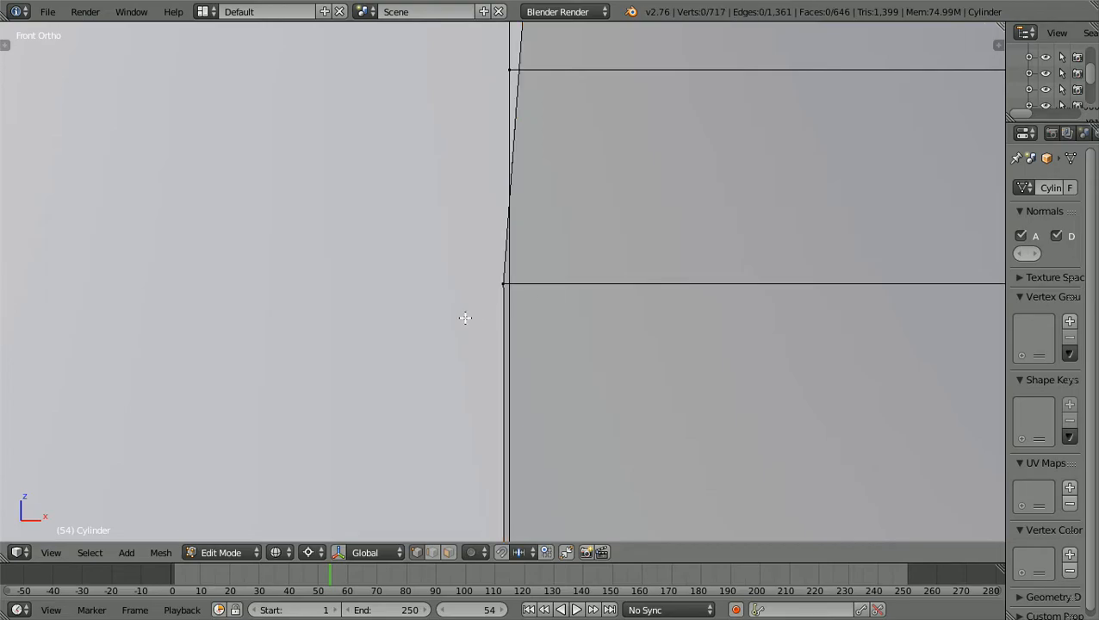
{"action": "right_click", "coordinate": [524, 270]}
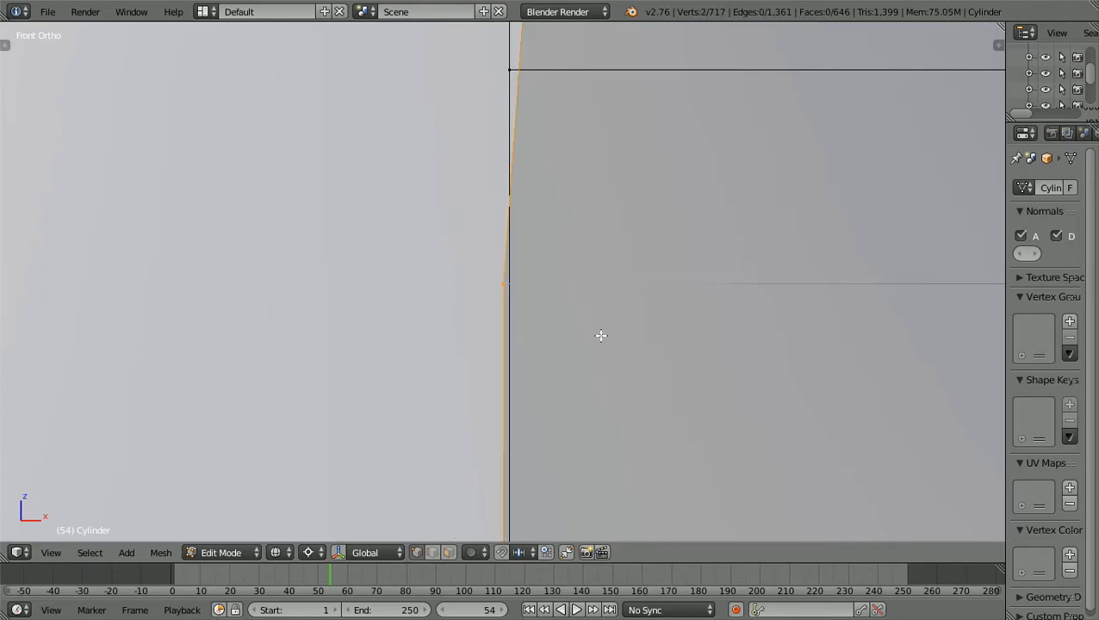
{"action": "key", "text": "g"}
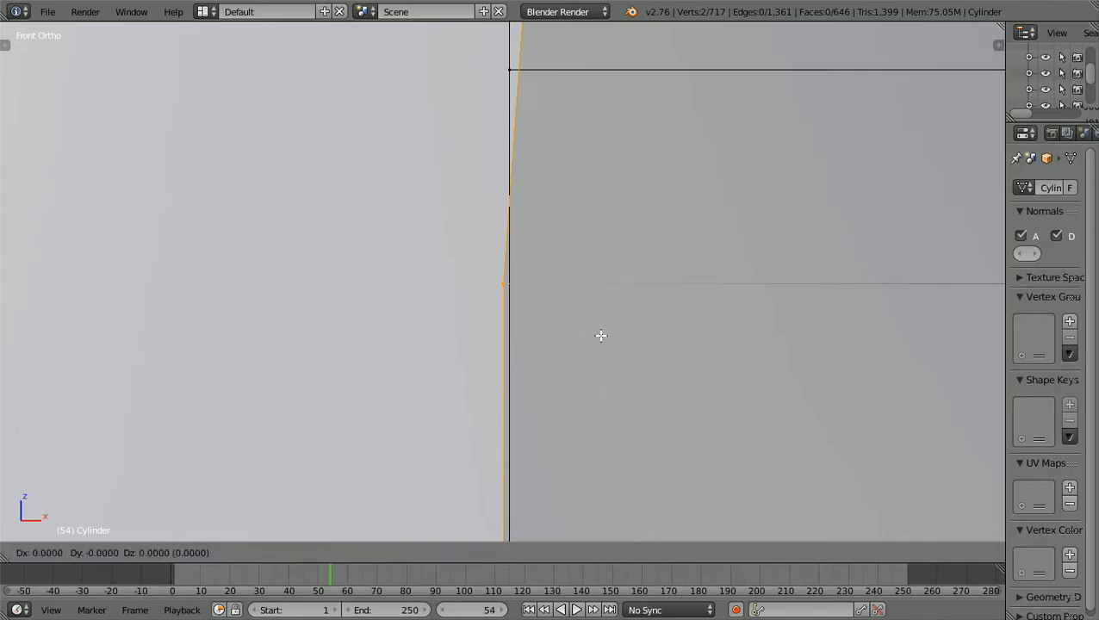
{"action": "key", "text": "x"}
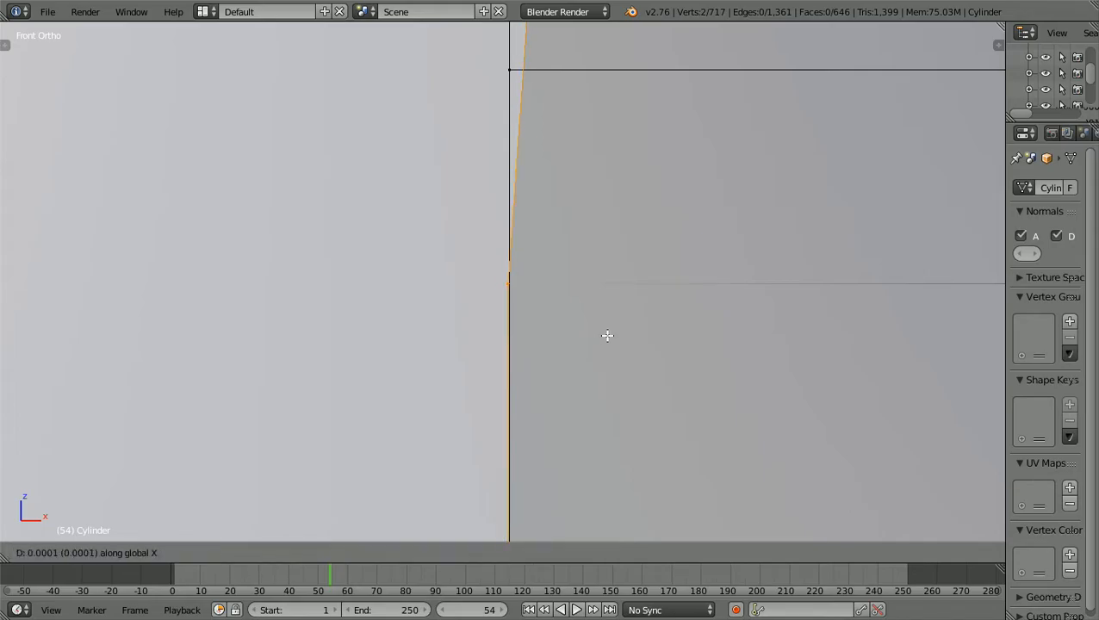
{"action": "left_click", "coordinate": [607, 335]}
Fine-tune the same two vertices with a tiny negative move along global X so they meet the hull's vertical edge.
{"action": "scroll", "coordinate": [607, 336], "scroll_direction": "up", "scroll_amount": 10}
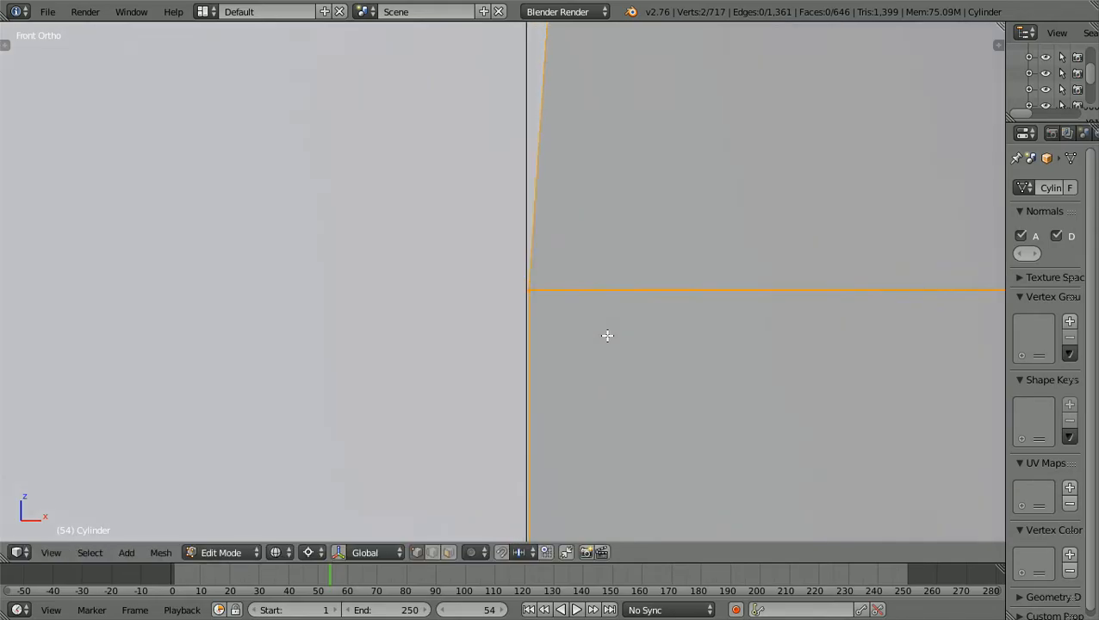
{"action": "scroll", "coordinate": [607, 336], "scroll_direction": "down", "scroll_amount": 4, "text": "shift"}
{"action": "scroll", "coordinate": [608, 336], "scroll_direction": "up", "scroll_amount": 5, "text": "shift"}
{"action": "scroll", "coordinate": [607, 336], "scroll_direction": "down", "scroll_amount": 6, "text": "shift"}
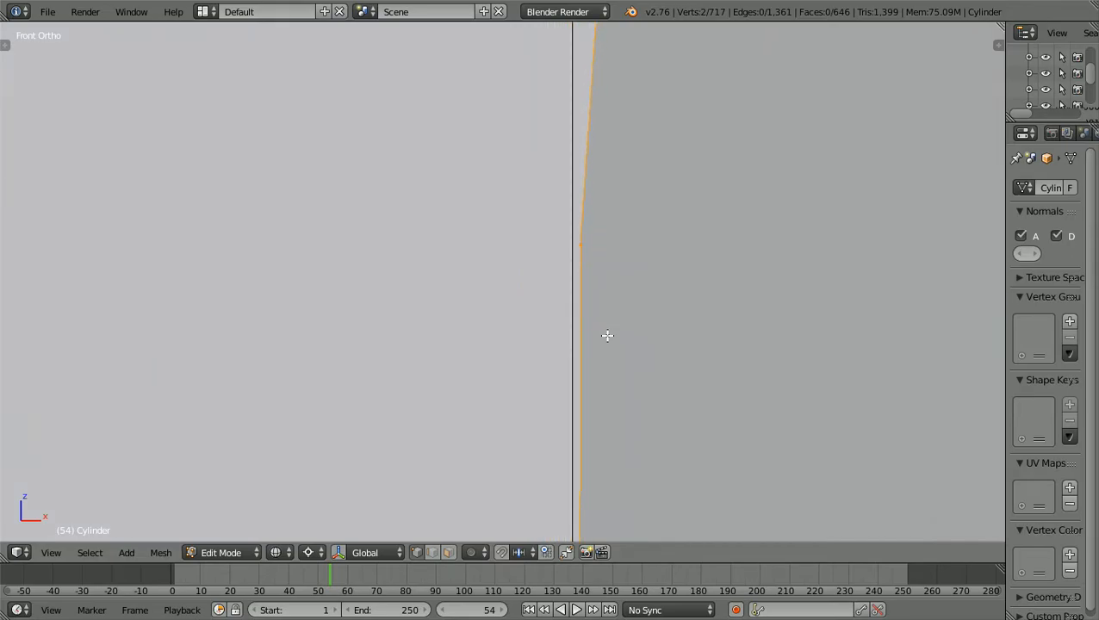
{"action": "scroll", "coordinate": [608, 336], "scroll_direction": "down", "scroll_amount": 6, "text": "ctrl"}
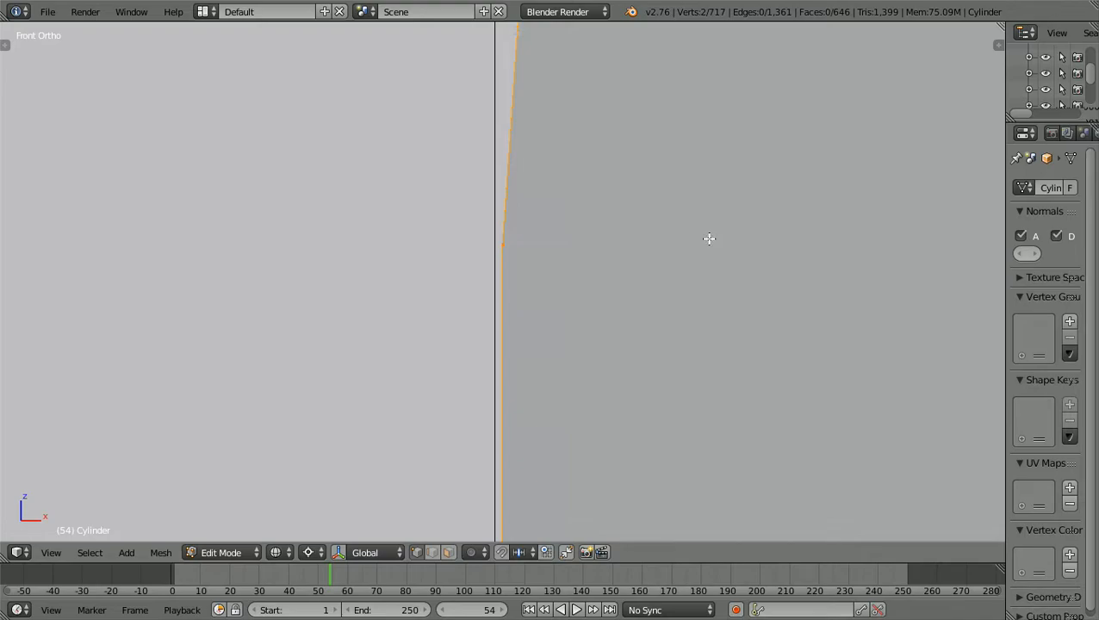
{"action": "key", "text": "g"}
{"action": "key", "text": "x"}
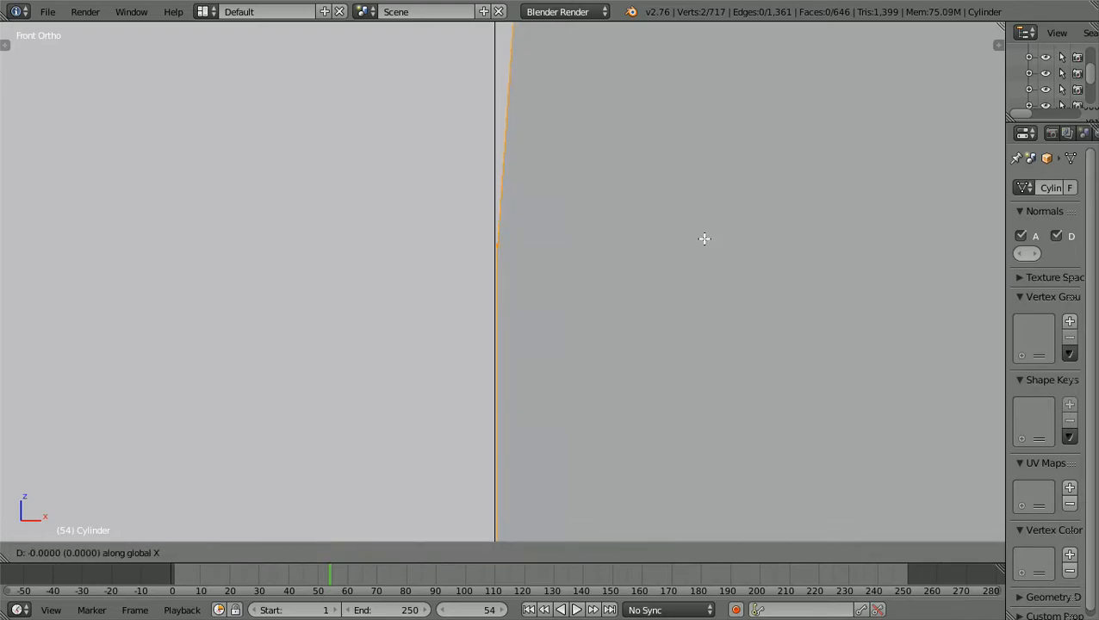
{"action": "left_click", "coordinate": [703, 239]}
Select the vertex pair on the next row up the arch edge and move it along global X onto the hull's vertical edge.
{"action": "scroll", "coordinate": [703, 240], "scroll_direction": "down", "scroll_amount": 10}
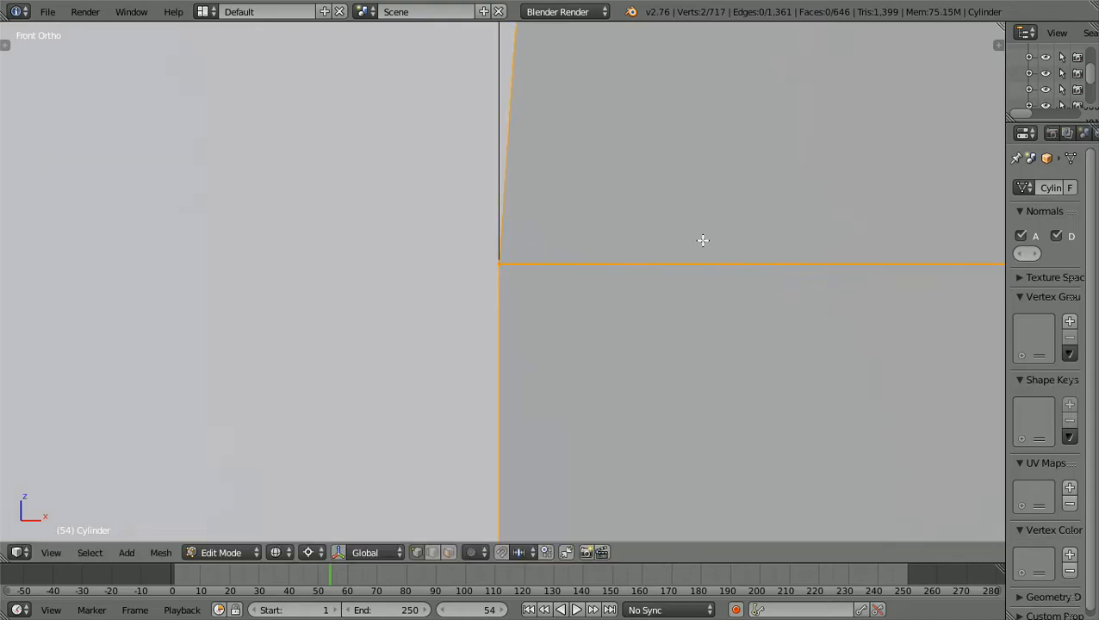
{"action": "scroll", "coordinate": [703, 241], "scroll_direction": "down", "scroll_amount": 5}
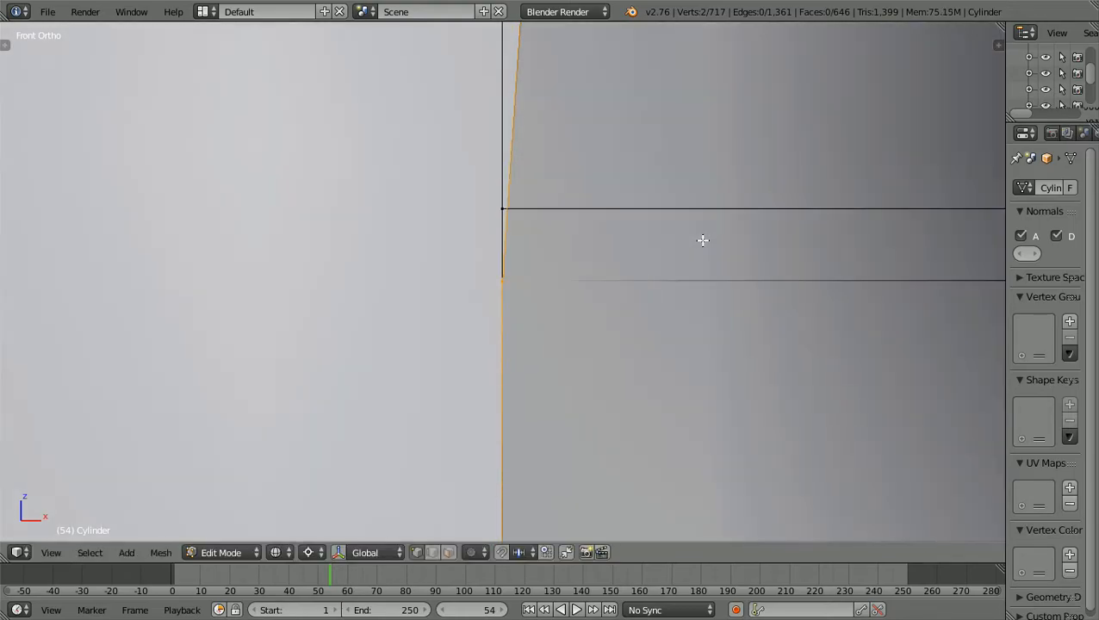
{"action": "scroll", "coordinate": [703, 240], "scroll_direction": "down", "scroll_amount": 2}
{"action": "key", "text": "a"}
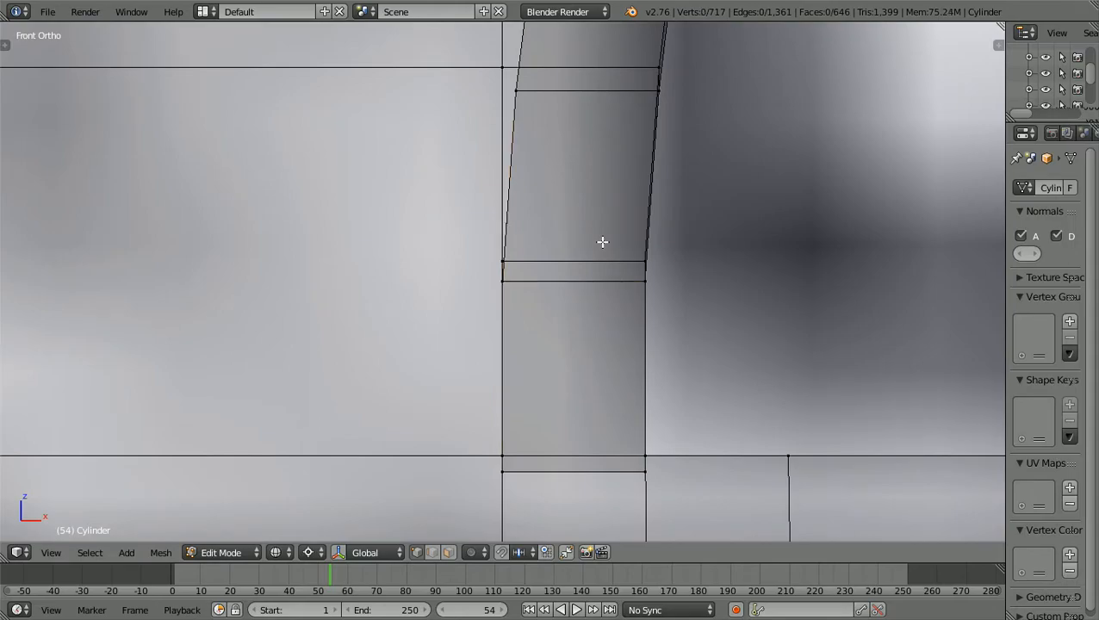
{"action": "scroll", "coordinate": [603, 242], "scroll_direction": "up", "scroll_amount": 5, "text": "shift"}
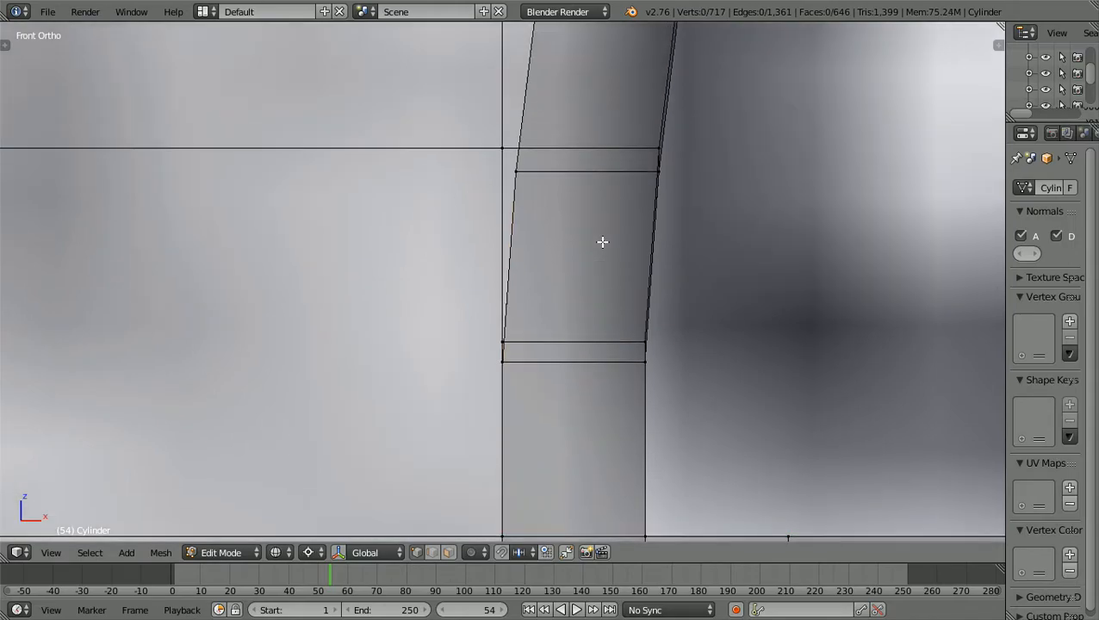
{"action": "scroll", "coordinate": [602, 242], "scroll_direction": "up", "scroll_amount": 4}
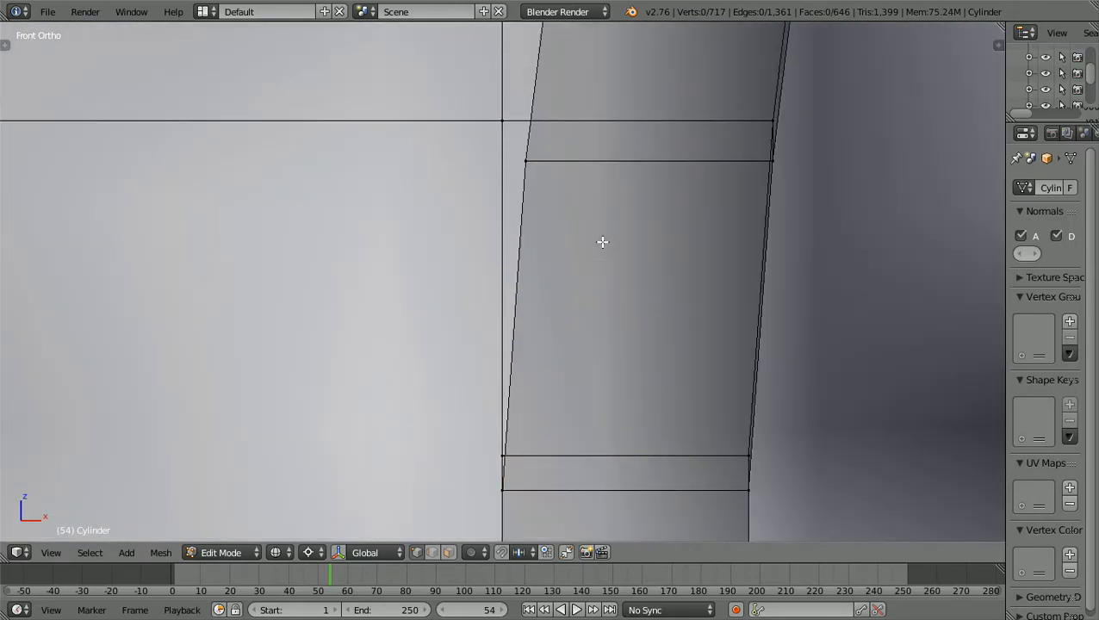
{"action": "scroll", "coordinate": [603, 242], "scroll_direction": "up", "scroll_amount": 1, "text": "shift"}
{"action": "scroll", "coordinate": [602, 242], "scroll_direction": "up", "scroll_amount": 2}
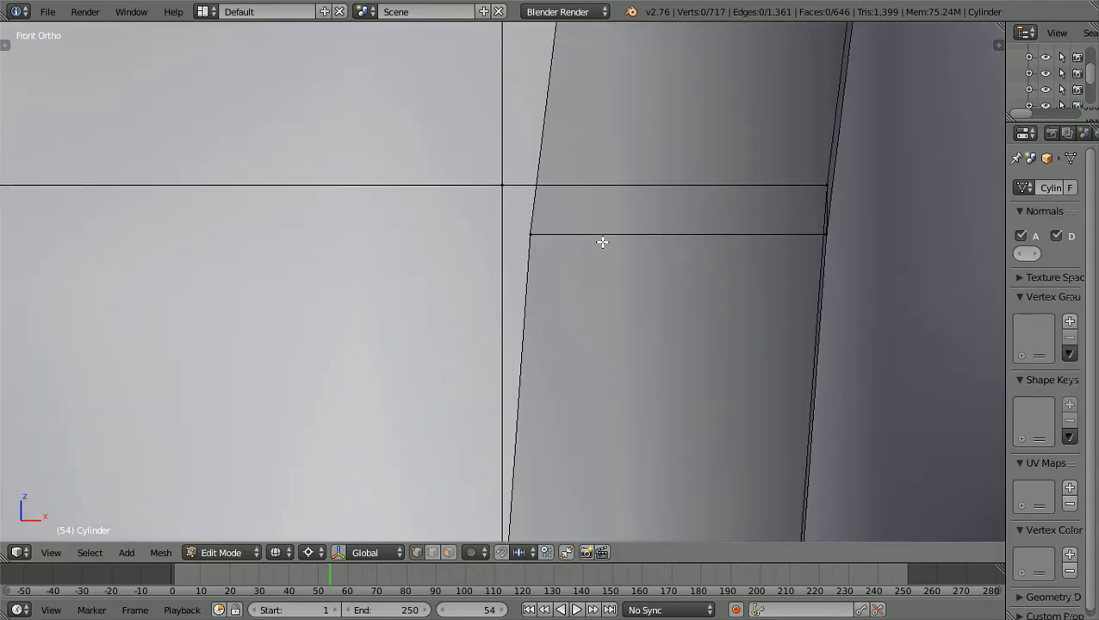
{"action": "scroll", "coordinate": [603, 242], "scroll_direction": "up", "scroll_amount": 2, "text": "shift"}
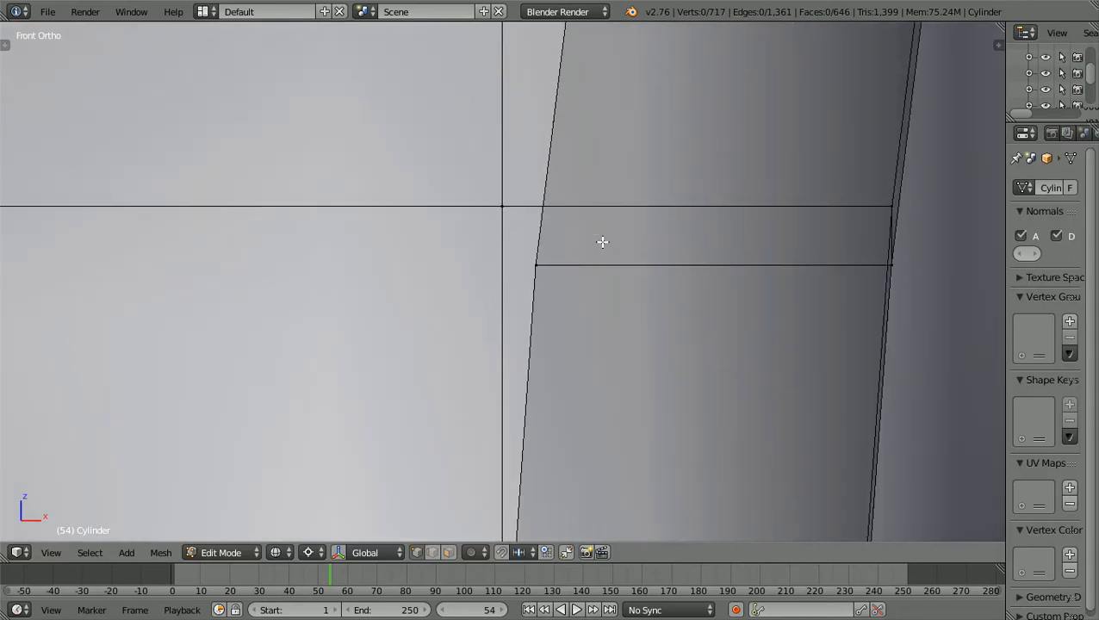
{"action": "scroll", "coordinate": [602, 242], "scroll_direction": "up", "scroll_amount": 3}
{"action": "scroll", "coordinate": [602, 242], "scroll_direction": "up", "scroll_amount": 1, "text": "alt"}
{"action": "scroll", "coordinate": [603, 242], "scroll_direction": "up", "scroll_amount": 2, "text": "alt"}
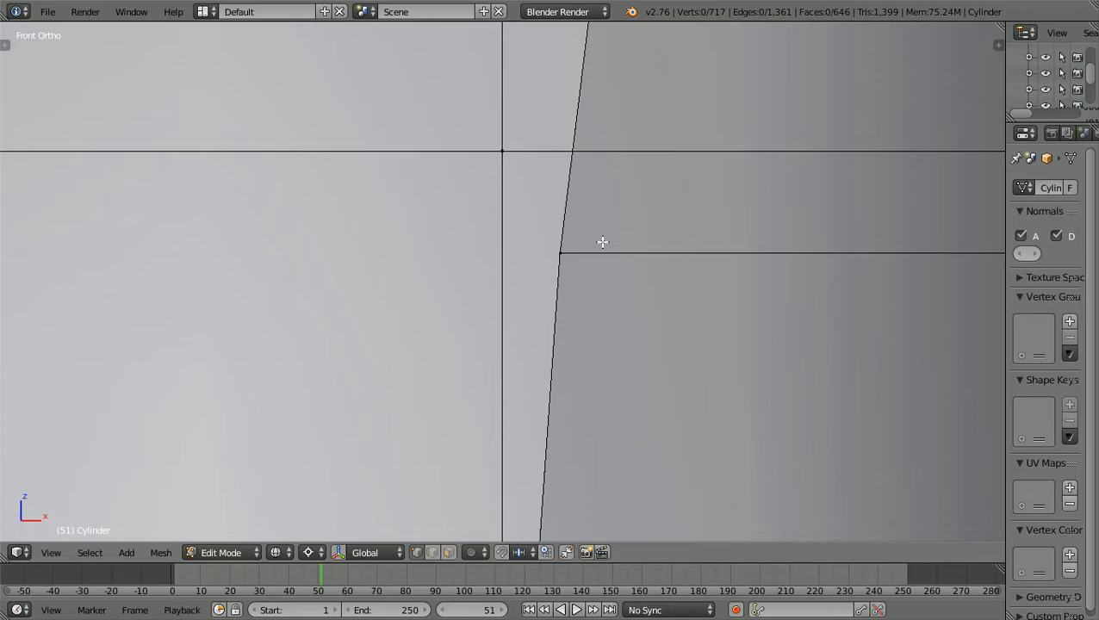
{"action": "scroll", "coordinate": [601, 242], "scroll_direction": "down", "scroll_amount": 1}
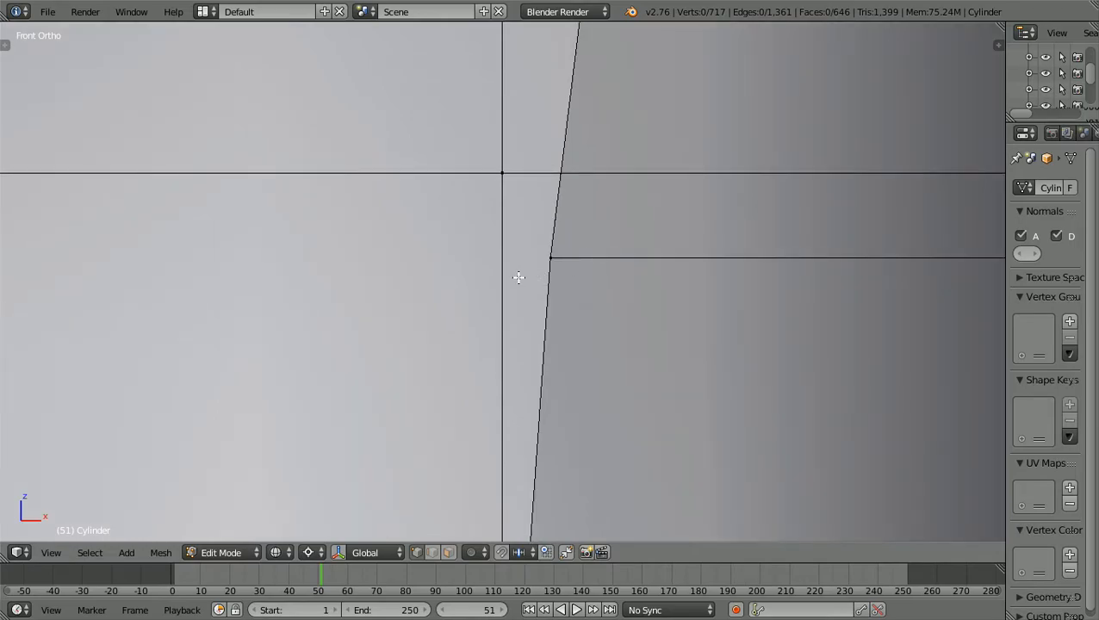
{"action": "right_click", "coordinate": [562, 248]}
{"action": "scroll", "coordinate": [620, 295], "scroll_direction": "up", "scroll_amount": 3}
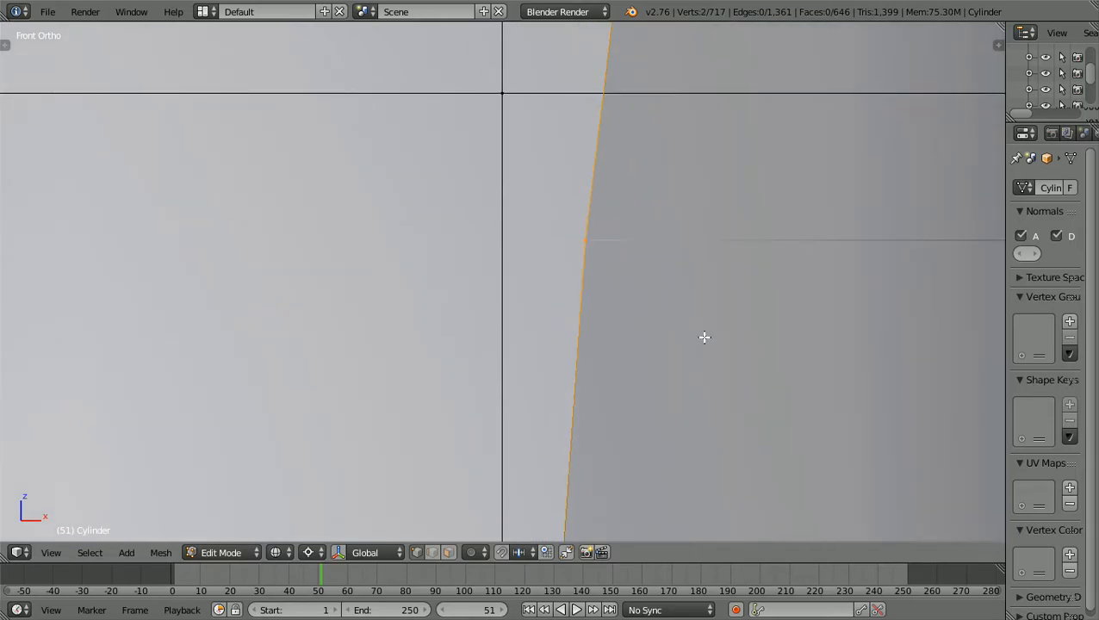
{"action": "key", "text": "g"}
{"action": "key", "text": "x"}
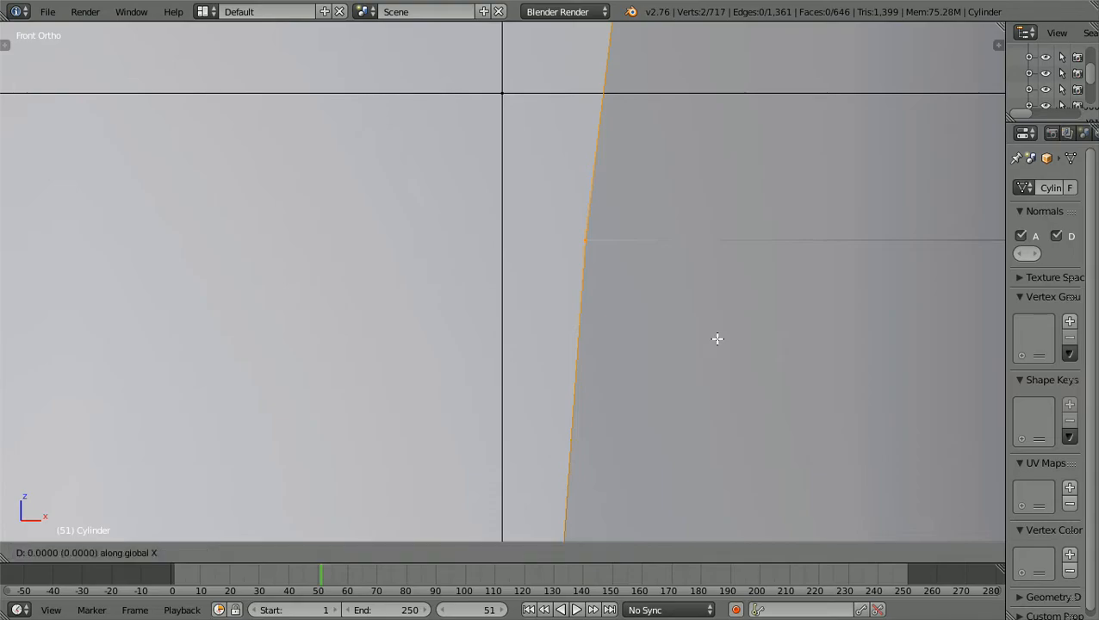
{"action": "left_click", "coordinate": [630, 344]}
{"action": "scroll", "coordinate": [630, 343], "scroll_direction": "down", "scroll_amount": 1}
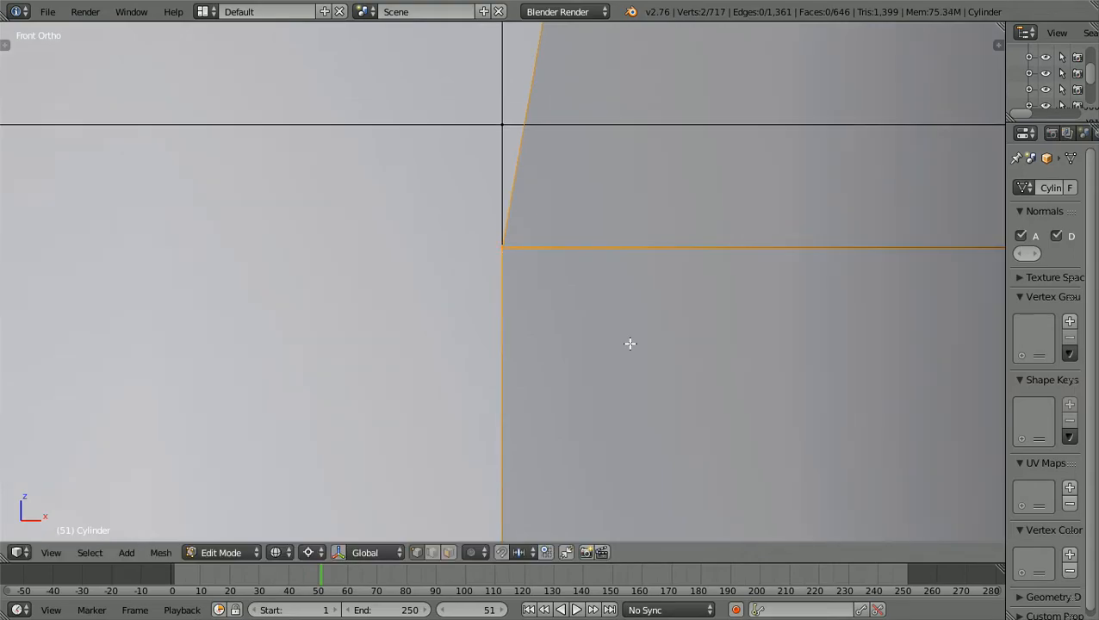
{"action": "scroll", "coordinate": [630, 344], "scroll_direction": "up", "scroll_amount": 2}
{"action": "scroll", "coordinate": [630, 343], "scroll_direction": "up", "scroll_amount": 3, "text": "shift"}
{"action": "scroll", "coordinate": [630, 344], "scroll_direction": "up", "scroll_amount": 5}
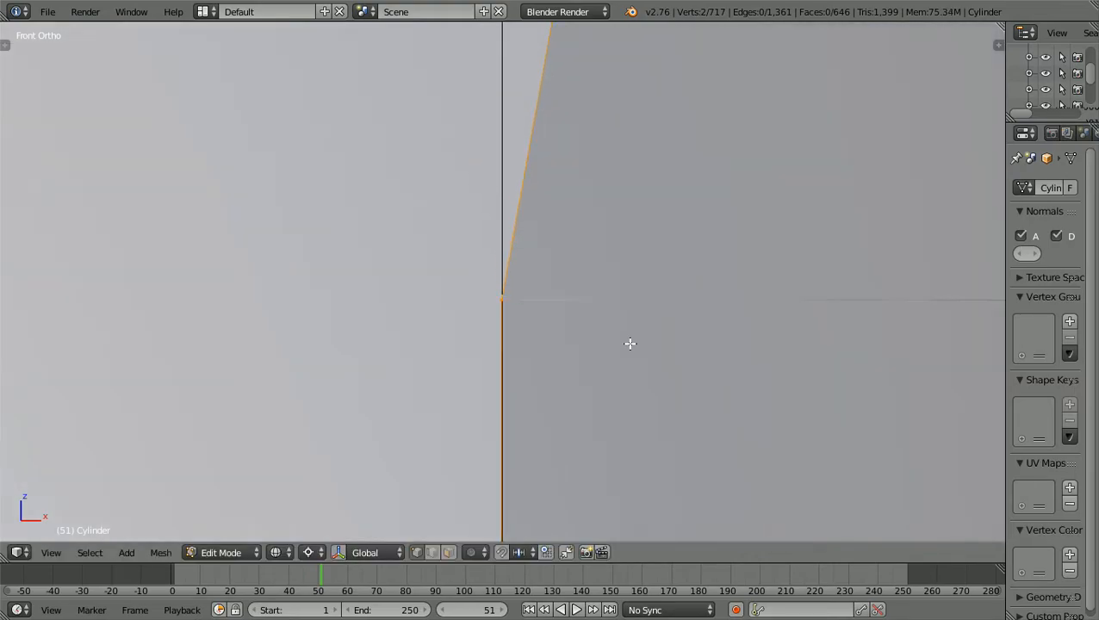
Nudge the selected arch-edge vertex pair by a tiny amount along global X onto the hull's vertical edge, and clear the selection.
{"action": "scroll", "coordinate": [631, 343], "scroll_direction": "up", "scroll_amount": 2}
{"action": "scroll", "coordinate": [630, 343], "scroll_direction": "down", "scroll_amount": 2, "text": "shift"}
{"action": "scroll", "coordinate": [631, 343], "scroll_direction": "up", "scroll_amount": 4}
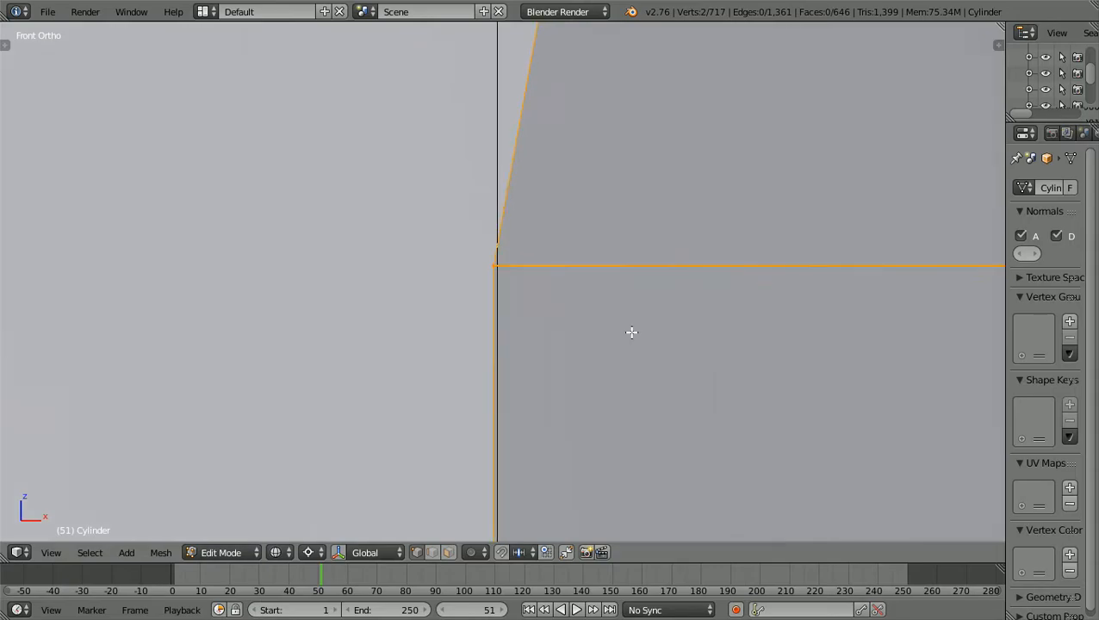
{"action": "scroll", "coordinate": [632, 333], "scroll_direction": "up", "scroll_amount": 2, "text": "shift"}
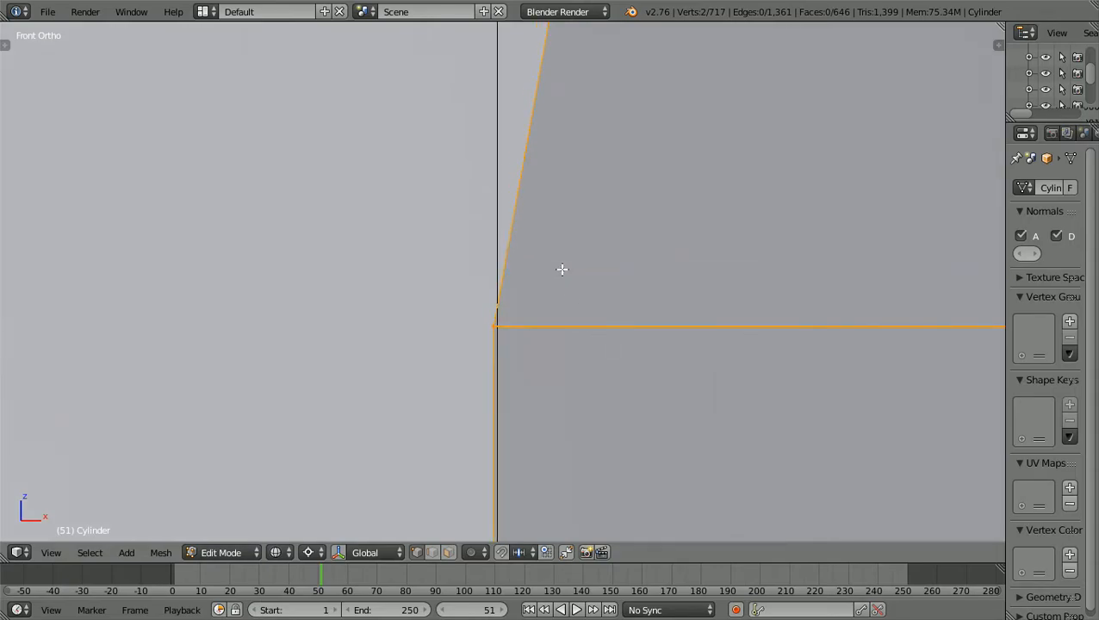
{"action": "key", "text": "g"}
{"action": "key", "text": "x"}
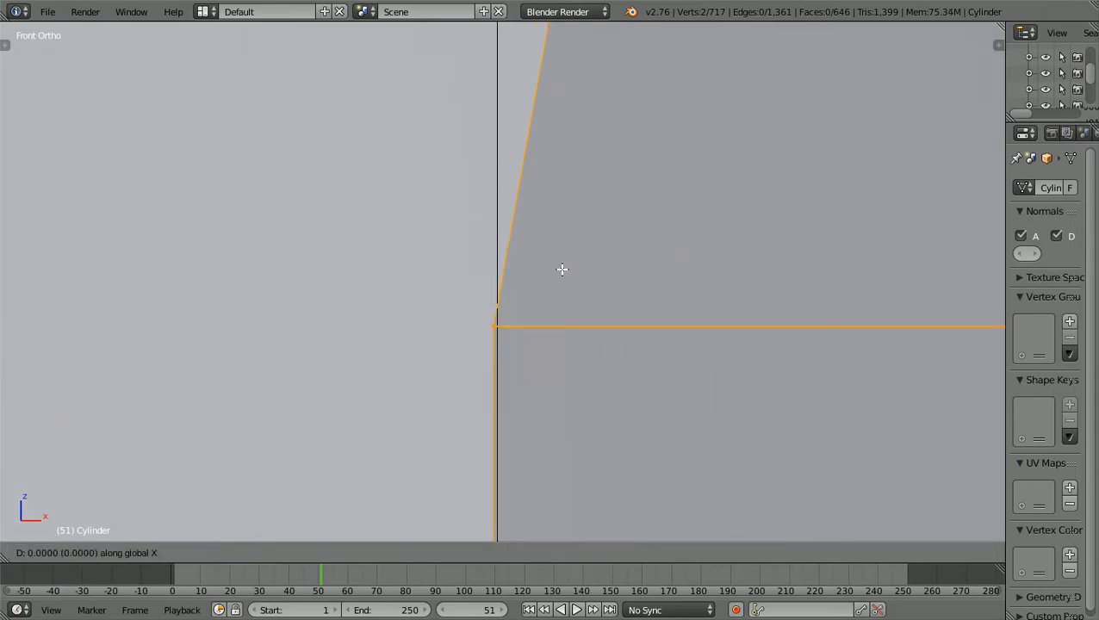
{"action": "left_click", "coordinate": [565, 272]}
{"action": "scroll", "coordinate": [566, 271], "scroll_direction": "down", "scroll_amount": 6}
{"action": "scroll", "coordinate": [566, 271], "scroll_direction": "down", "scroll_amount": 6}
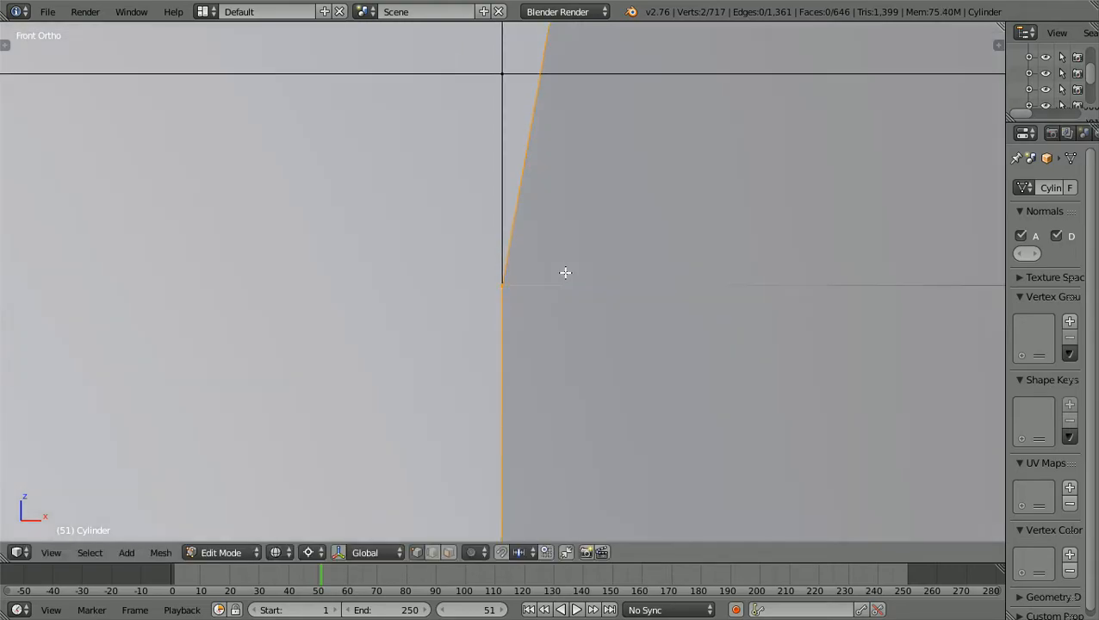
{"action": "key", "text": "a"}
{"action": "scroll", "coordinate": [565, 272], "scroll_direction": "down", "scroll_amount": 4}
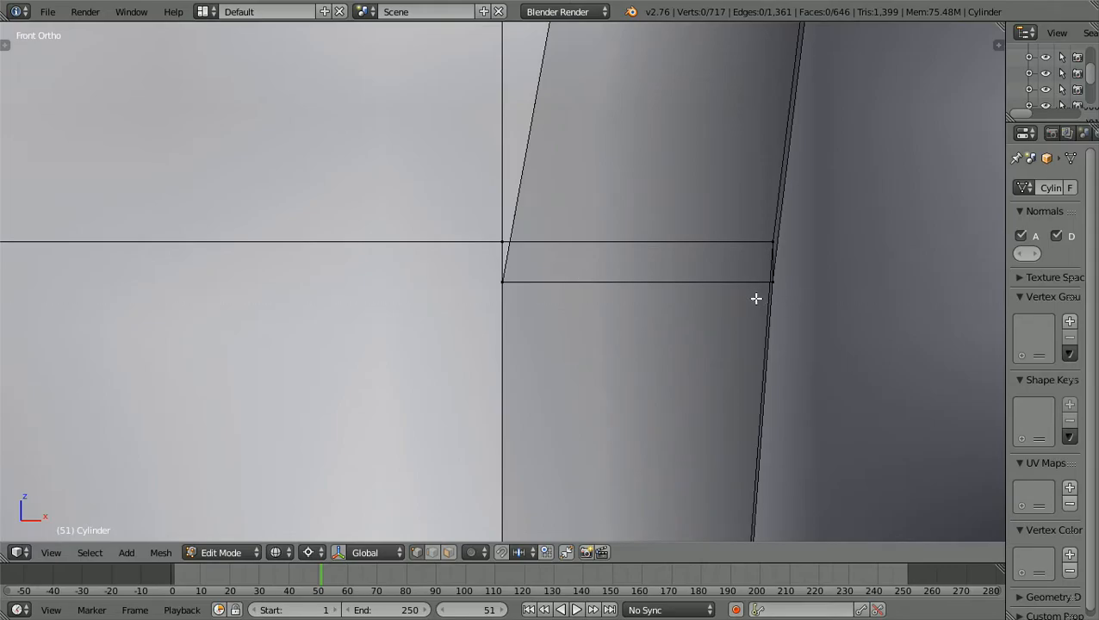
Try to shift the vertex pair at the opposite end of the same rim row slightly along negative global X.
{"action": "right_click", "coordinate": [780, 277]}
{"action": "scroll", "coordinate": [783, 276], "scroll_direction": "down", "scroll_amount": 3}
{"action": "scroll", "coordinate": [783, 276], "scroll_direction": "up", "scroll_amount": 2}
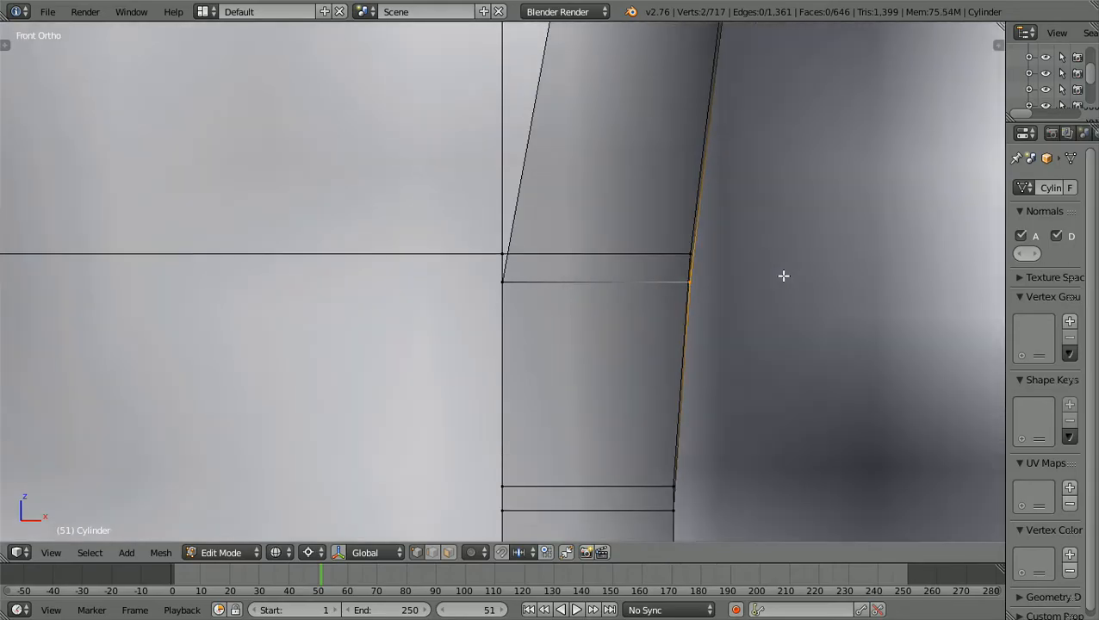
{"action": "scroll", "coordinate": [783, 276], "scroll_direction": "down", "scroll_amount": 5, "text": "shift"}
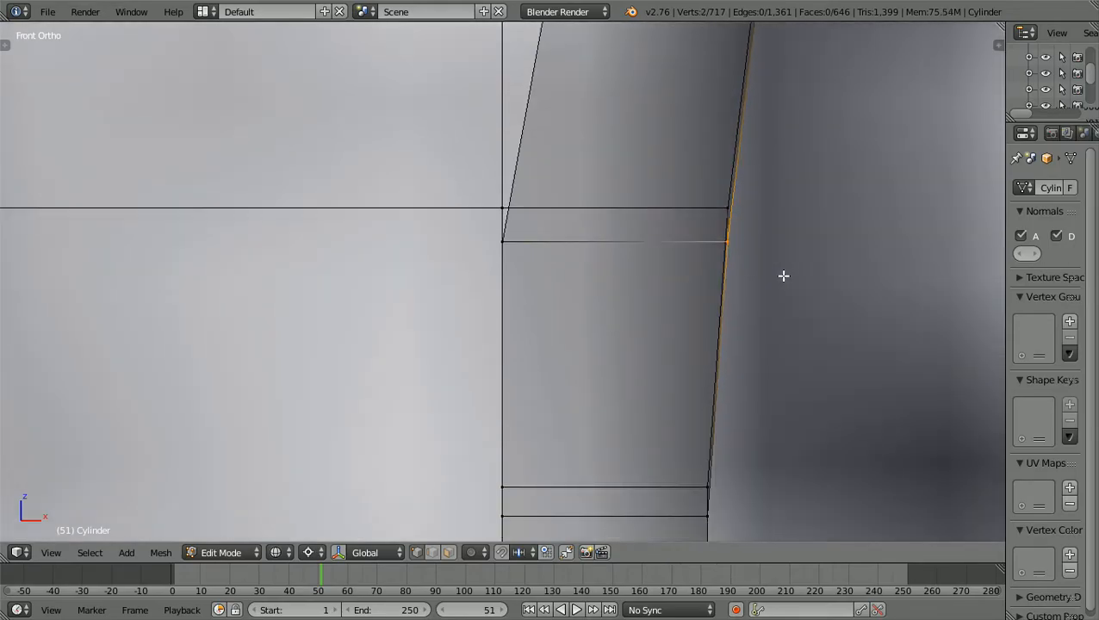
{"action": "scroll", "coordinate": [783, 276], "scroll_direction": "up", "scroll_amount": 1}
{"action": "scroll", "coordinate": [783, 276], "scroll_direction": "up", "scroll_amount": 2, "text": "shift"}
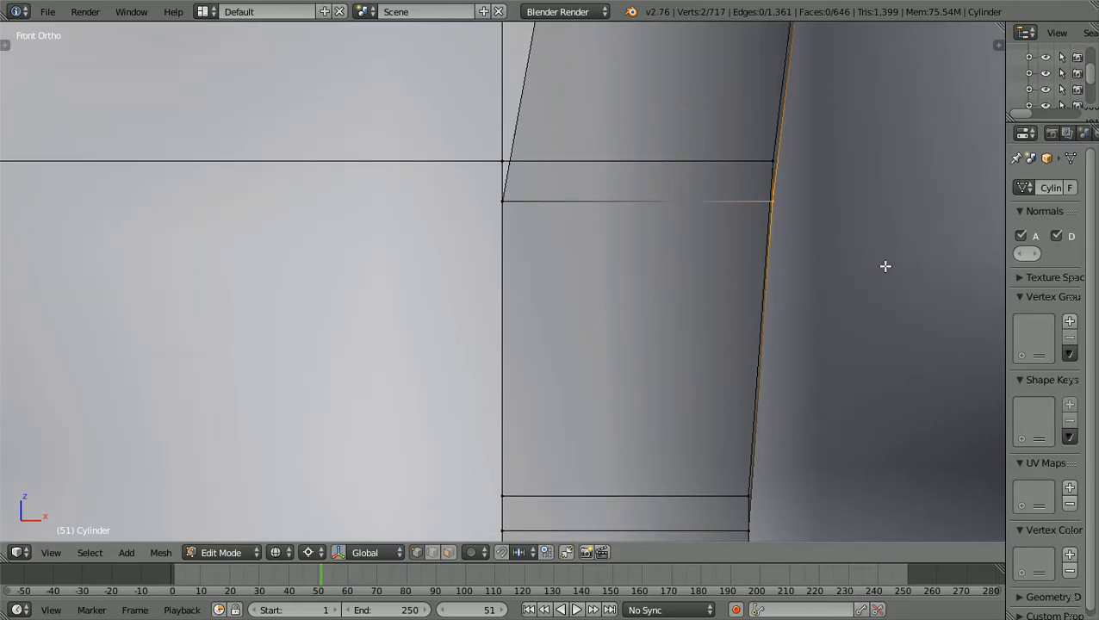
{"action": "key", "text": "g"}
{"action": "key", "text": "x"}
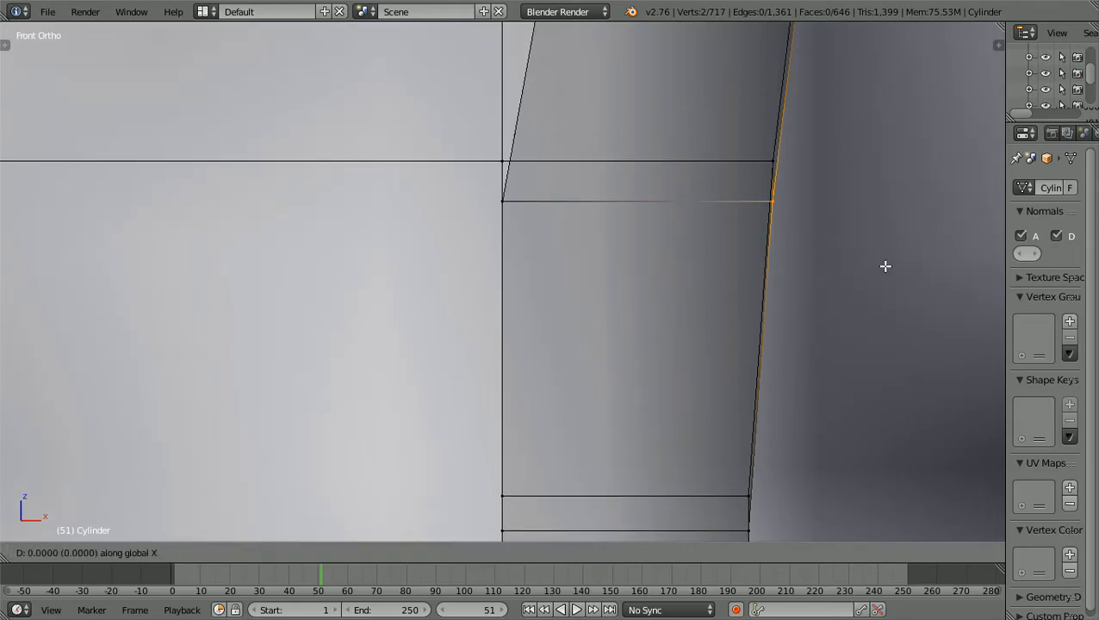
{"action": "left_click", "coordinate": [884, 267]}
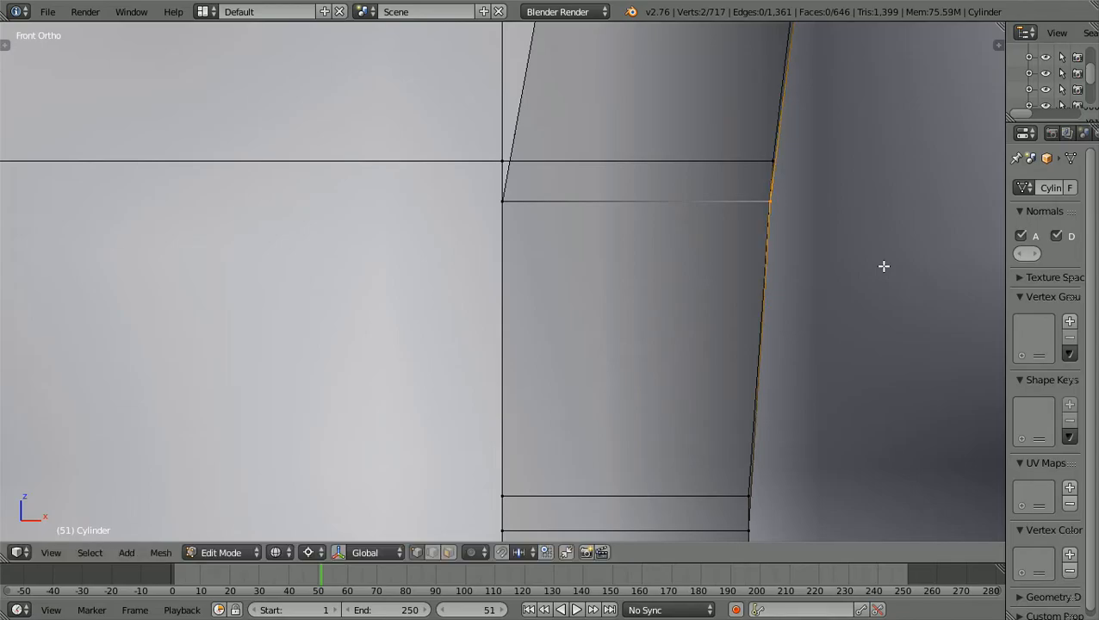
{"action": "scroll", "coordinate": [884, 267], "scroll_direction": "down", "scroll_amount": 2}
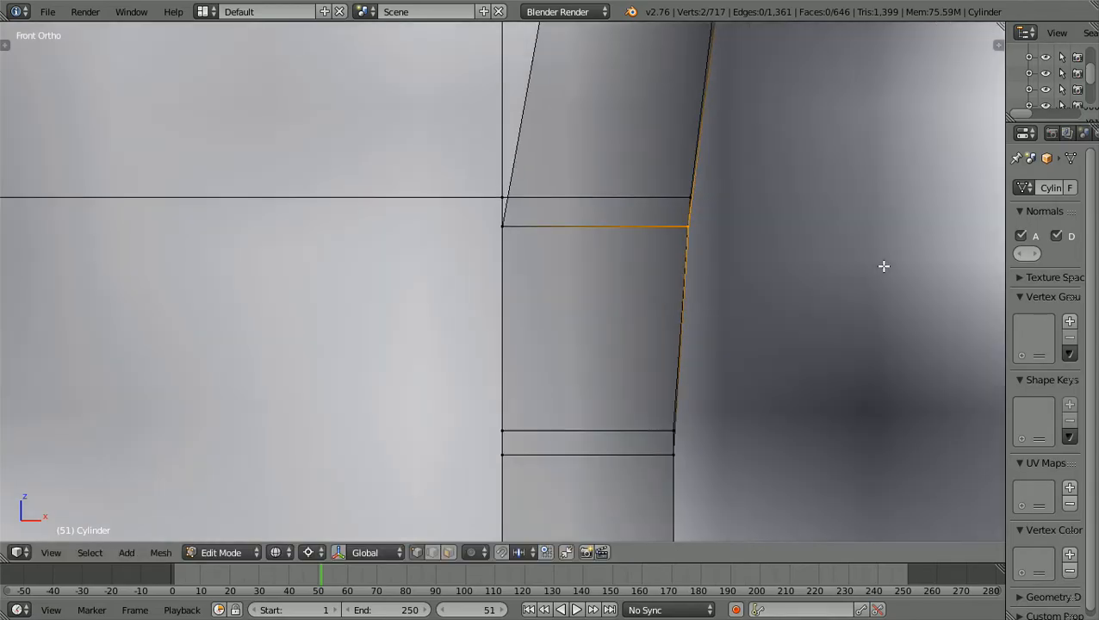
{"action": "scroll", "coordinate": [884, 266], "scroll_direction": "down", "scroll_amount": 6}
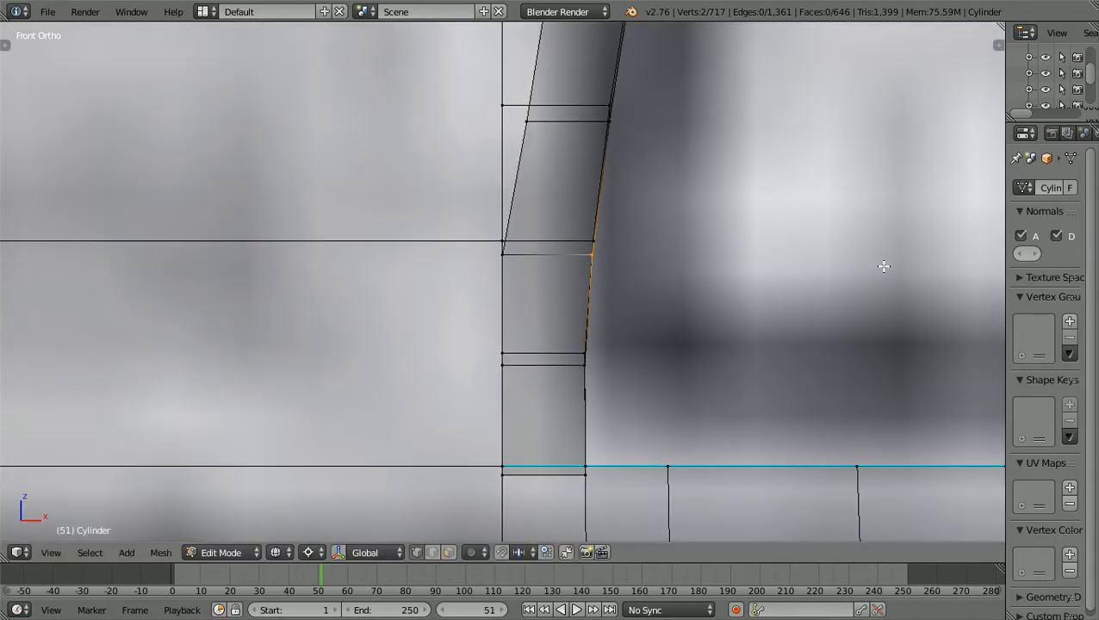
{"action": "scroll", "coordinate": [884, 267], "scroll_direction": "down", "scroll_amount": 5}
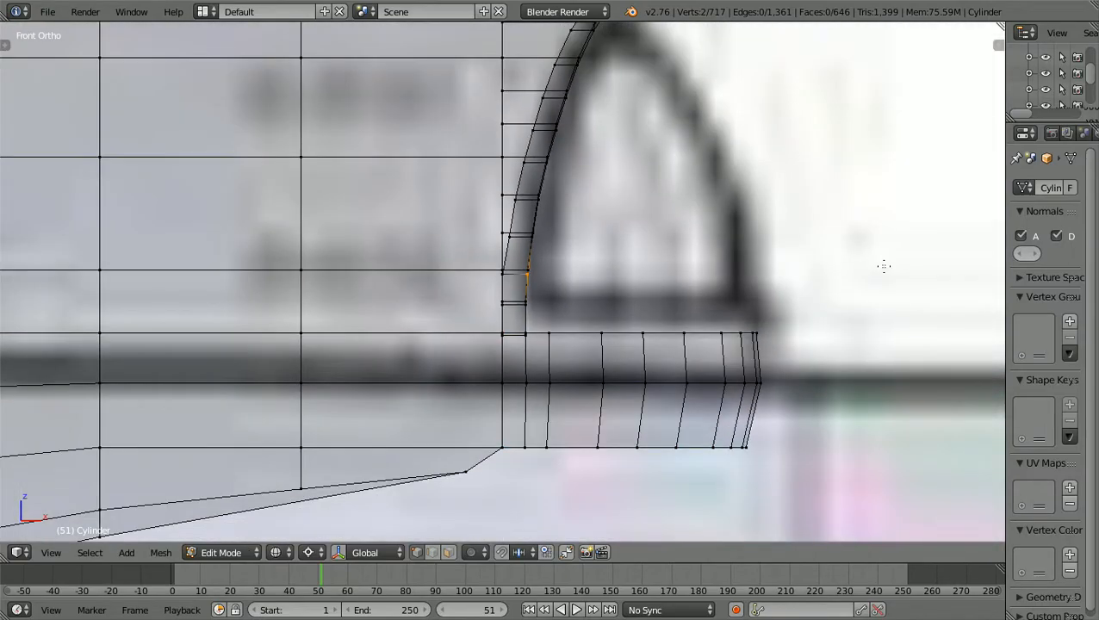
{"action": "scroll", "coordinate": [884, 266], "scroll_direction": "down", "scroll_amount": 1}
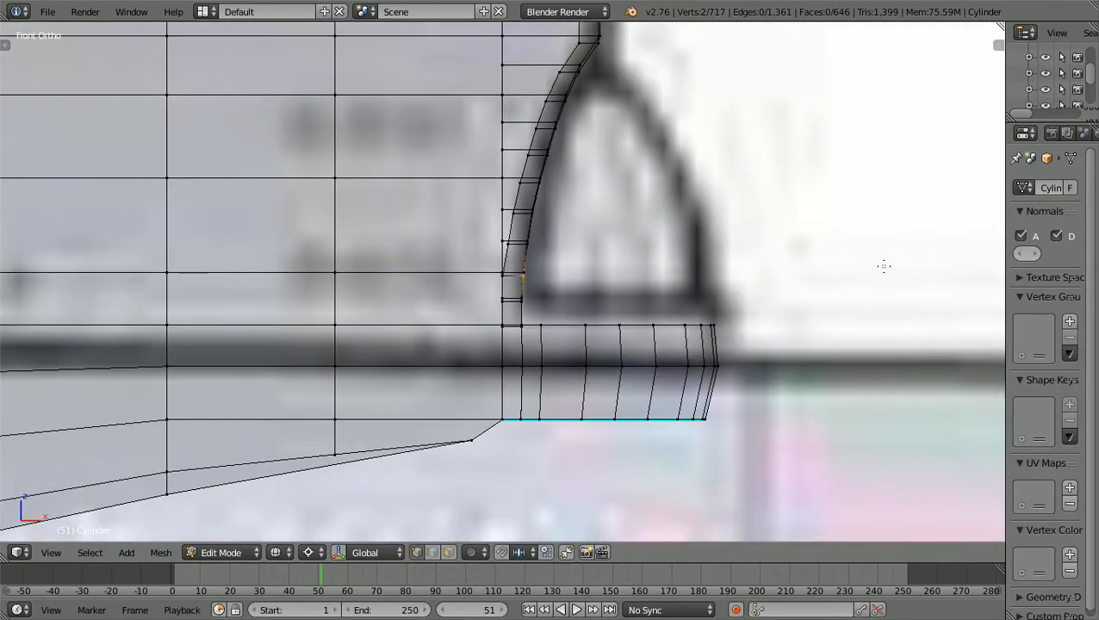
{"action": "scroll", "coordinate": [884, 266], "scroll_direction": "up", "scroll_amount": 10}
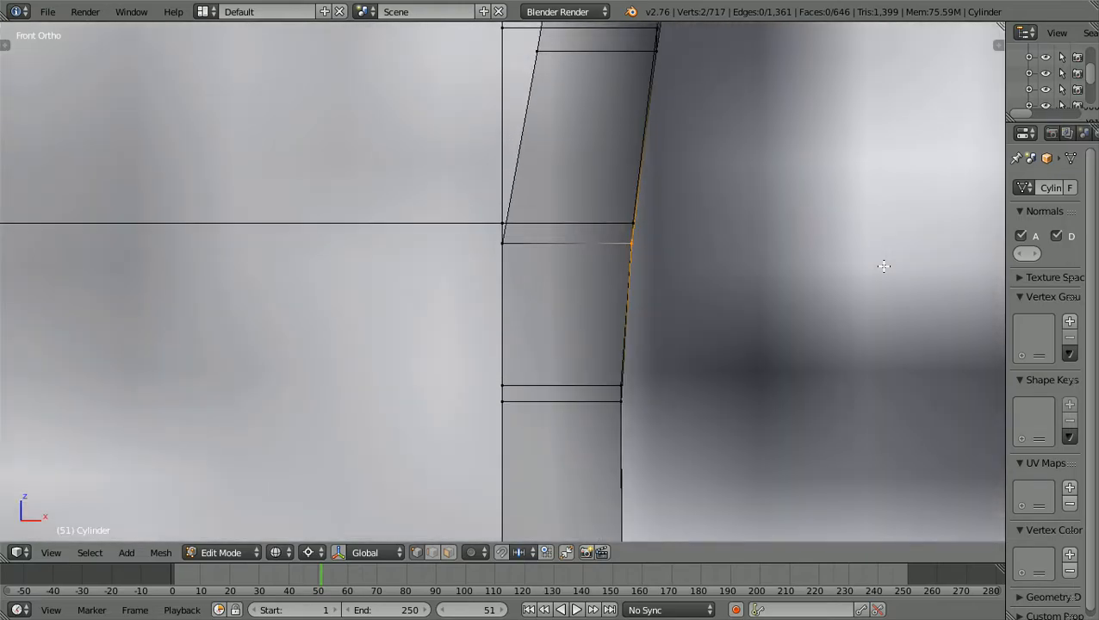
{"action": "scroll", "coordinate": [847, 261], "scroll_direction": "up", "scroll_amount": 1}
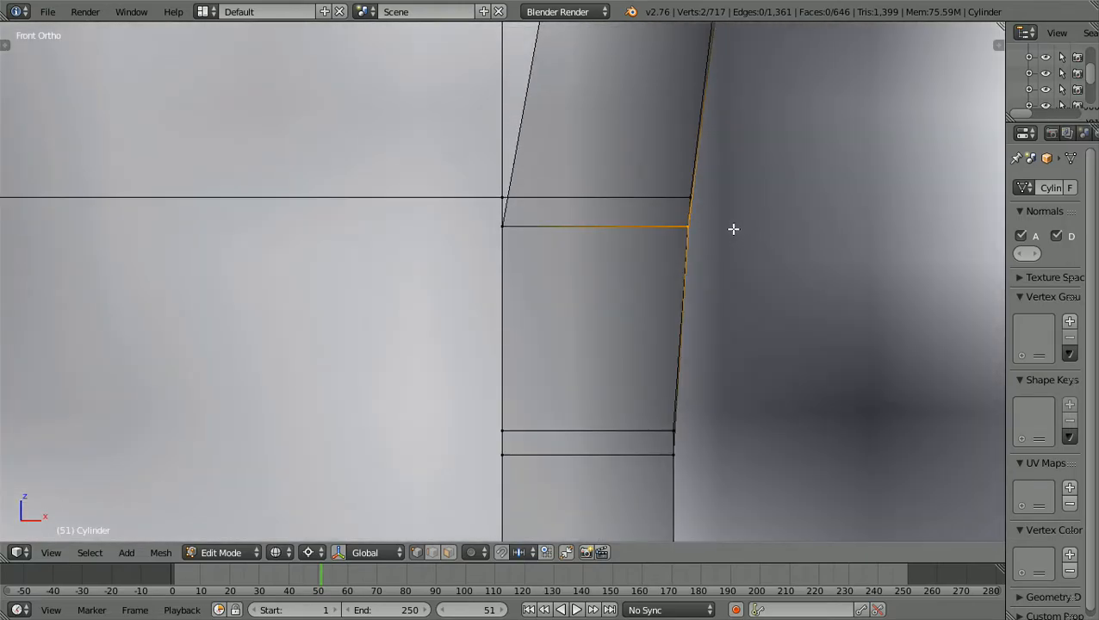
{"action": "scroll", "coordinate": [733, 229], "scroll_direction": "down", "scroll_amount": 2}
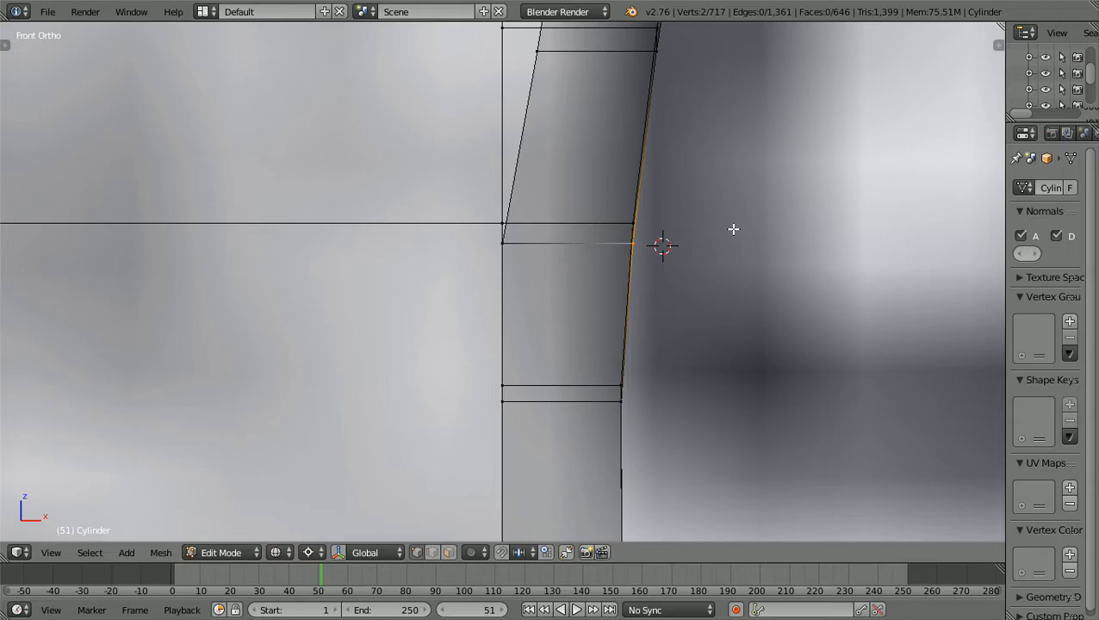
{"action": "key", "text": "a"}
{"action": "scroll", "coordinate": [733, 230], "scroll_direction": "down", "scroll_amount": 5}
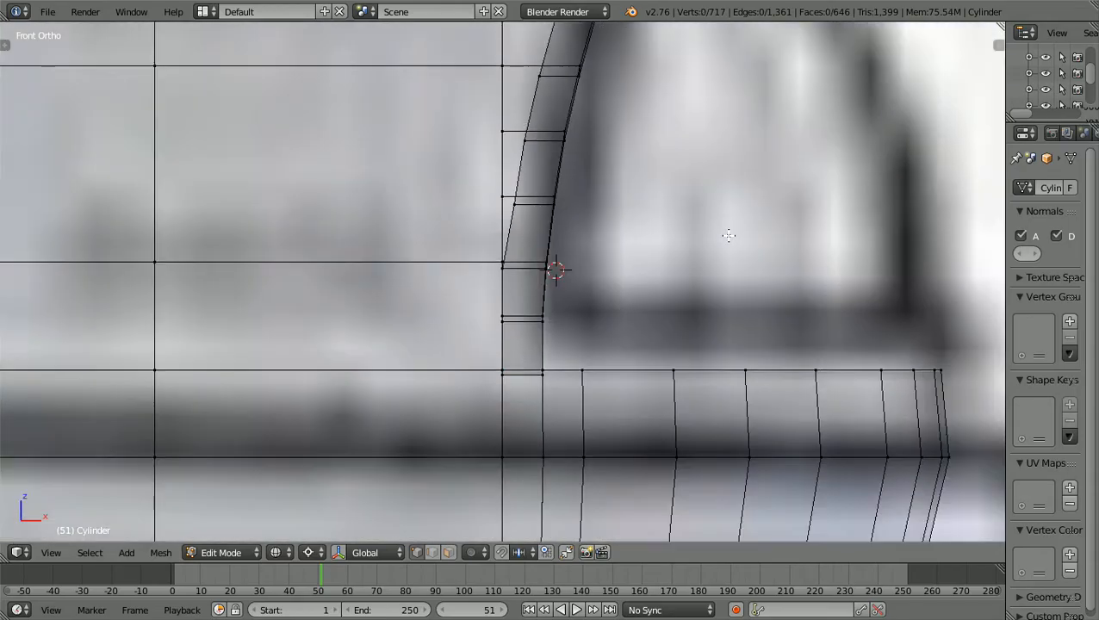
{"action": "scroll", "coordinate": [728, 235], "scroll_direction": "down", "scroll_amount": 10}
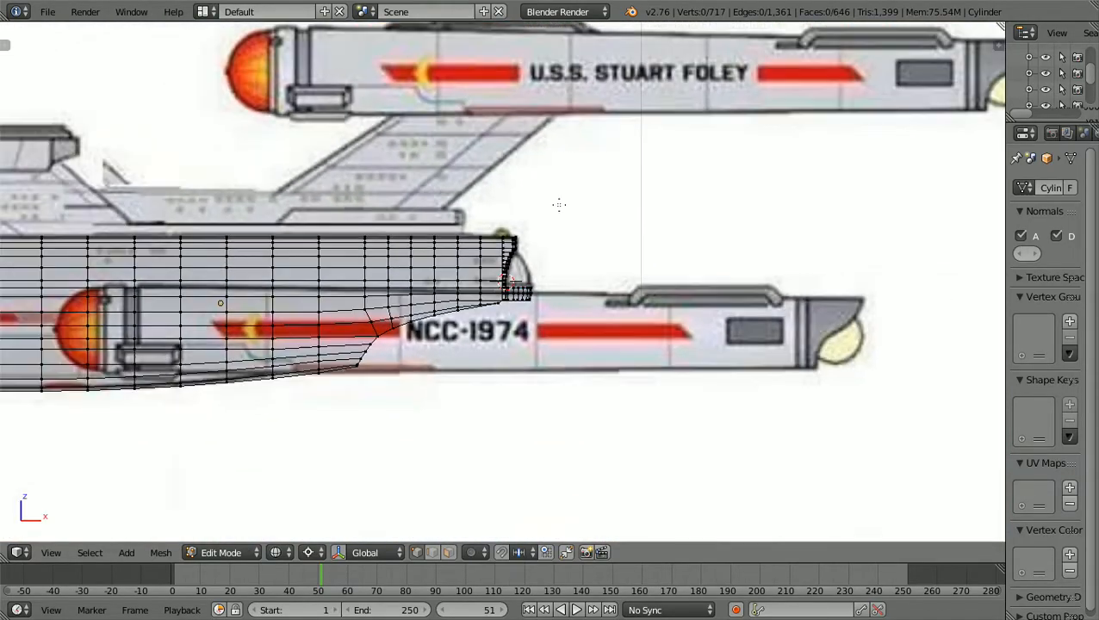
{"action": "scroll", "coordinate": [643, 217], "scroll_direction": "down", "scroll_amount": 1}
{"action": "scroll", "coordinate": [154, 50], "scroll_direction": "up", "scroll_amount": 1}
{"action": "scroll", "coordinate": [640, 184], "scroll_direction": "up", "scroll_amount": 7}
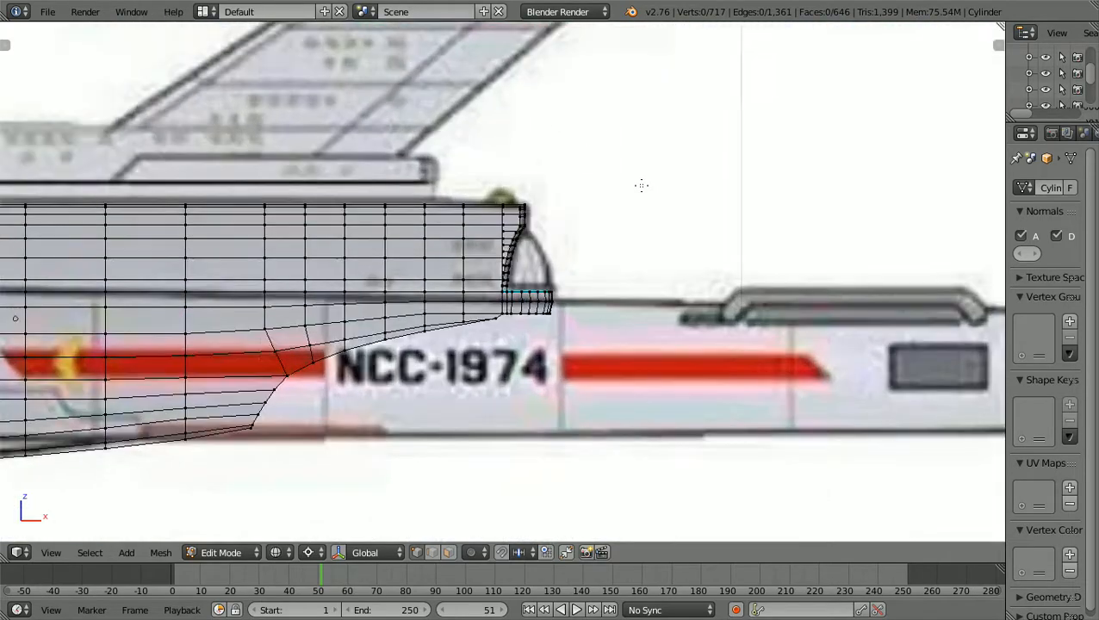
{"action": "scroll", "coordinate": [642, 185], "scroll_direction": "up", "scroll_amount": 5}
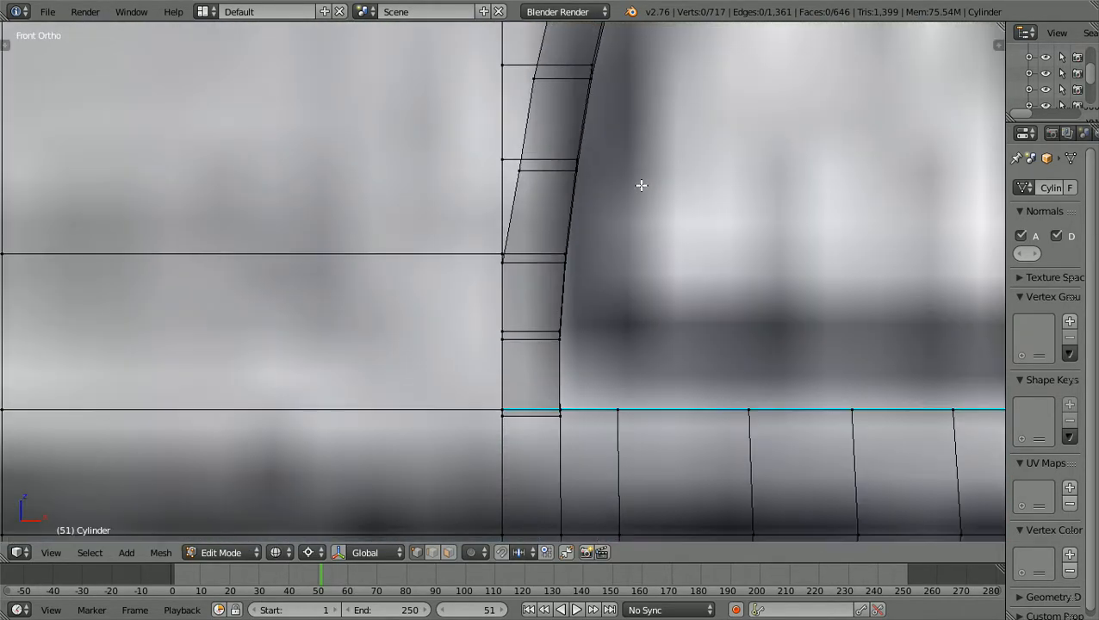
{"action": "key", "text": "Up"}
{"action": "scroll", "coordinate": [641, 185], "scroll_direction": "up", "scroll_amount": 2}
{"action": "scroll", "coordinate": [641, 186], "scroll_direction": "down", "scroll_amount": 2}
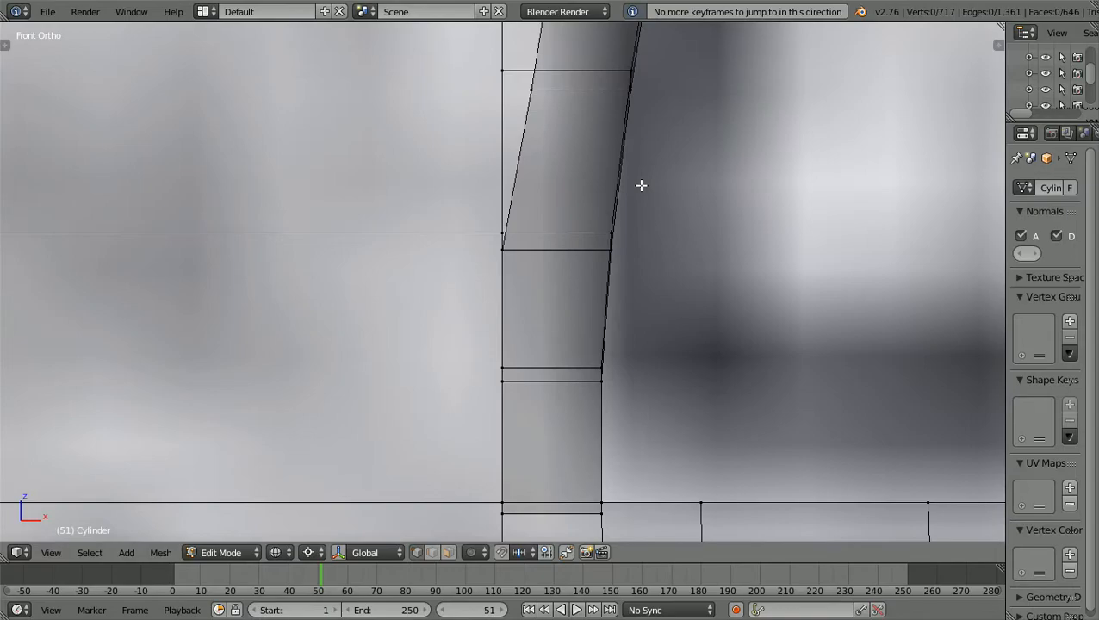
{"action": "scroll", "coordinate": [641, 185], "scroll_direction": "up", "scroll_amount": 10, "text": "shift"}
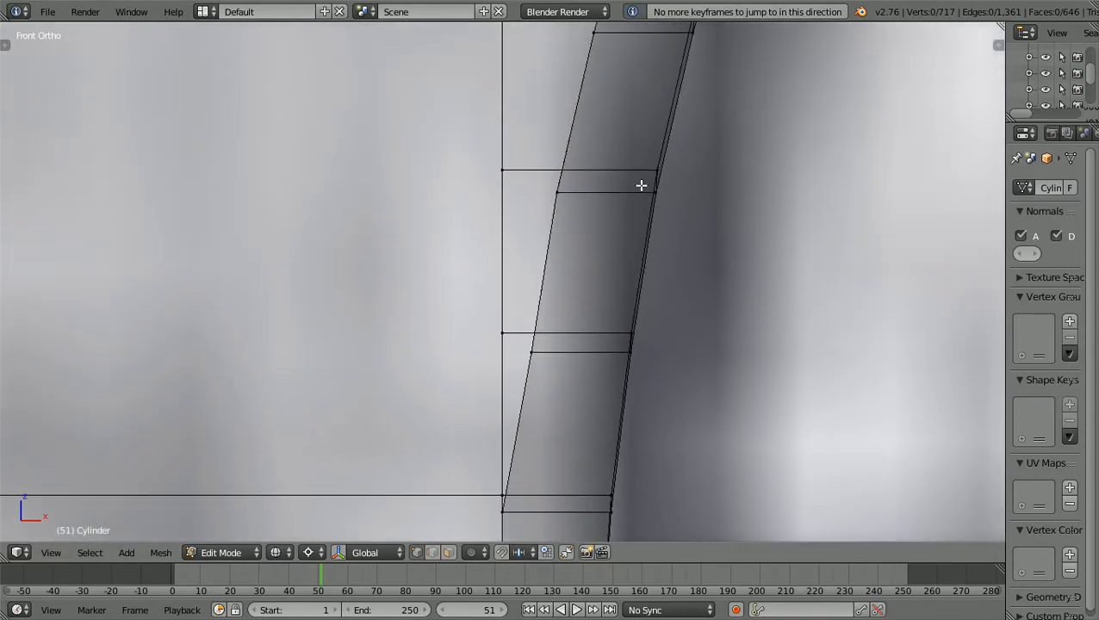
{"action": "scroll", "coordinate": [641, 185], "scroll_direction": "up", "scroll_amount": 3}
{"action": "key", "text": "Right"}
{"action": "key", "text": "Right"}
{"action": "key", "text": "Right"}
{"action": "key", "text": "Right"}
{"action": "key", "text": "Right"}
{"action": "key", "text": "Right"}
{"action": "key", "text": "Right"}
{"action": "key", "text": "Right"}
{"action": "key", "text": "Right"}
{"action": "key", "text": "Right"}
{"action": "key", "text": "Right"}
{"action": "scroll", "coordinate": [641, 185], "scroll_direction": "down", "scroll_amount": 2}
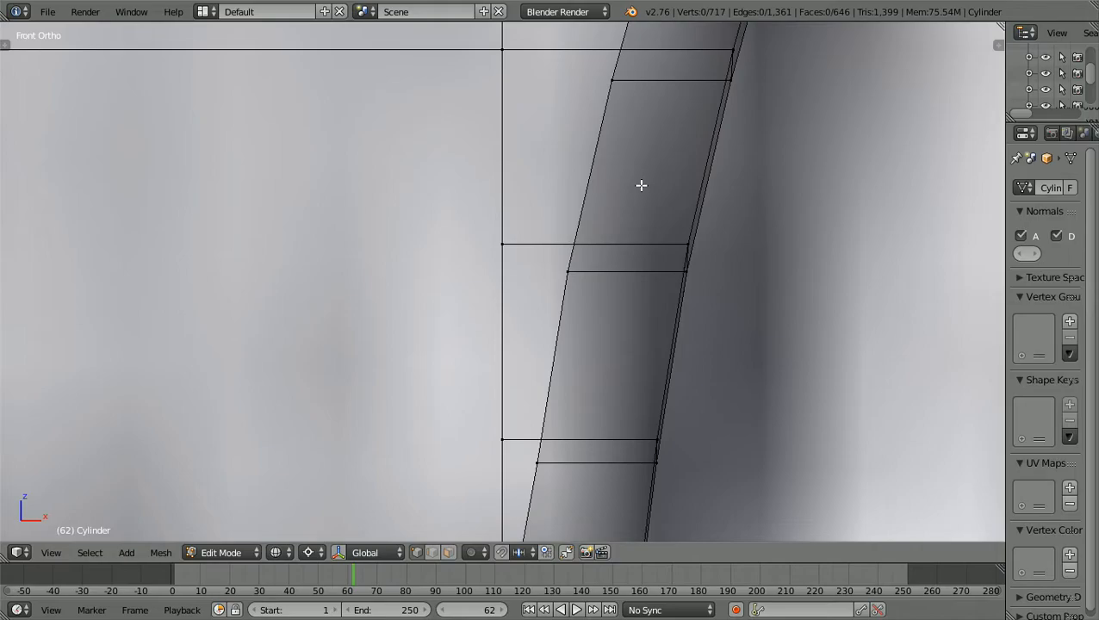
Examine the remaining rim rows up the arch against the hull's vertical edge to find the next row needing alignment.
{"action": "scroll", "coordinate": [641, 185], "scroll_direction": "up", "scroll_amount": 7, "text": "ctrl"}
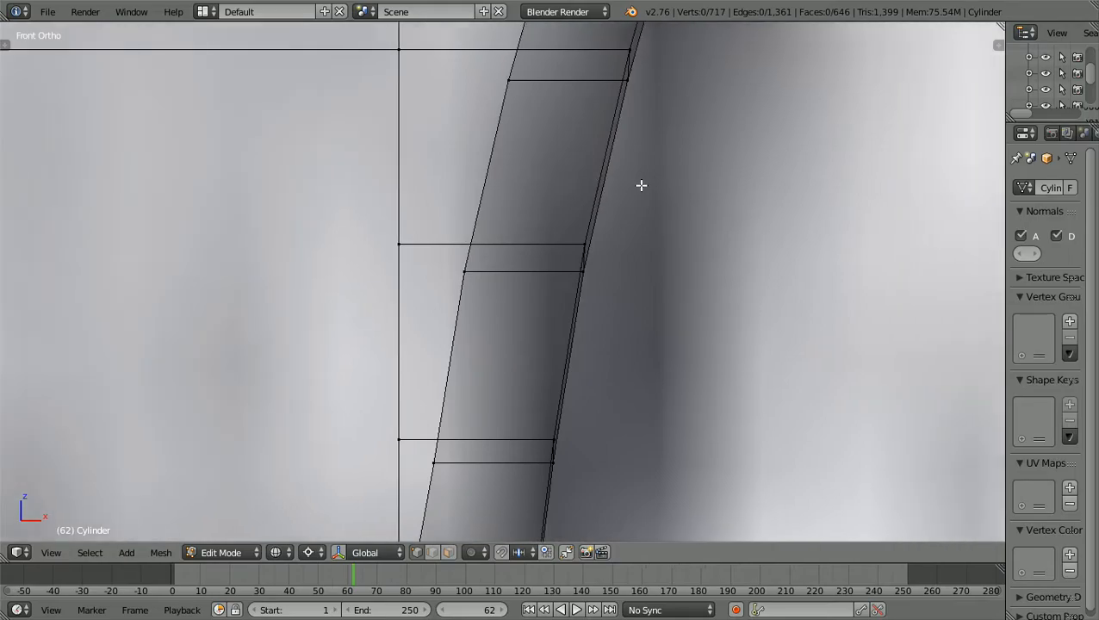
{"action": "scroll", "coordinate": [641, 185], "scroll_direction": "up", "scroll_amount": 9, "text": "shift"}
{"action": "scroll", "coordinate": [641, 186], "scroll_direction": "up", "scroll_amount": 5, "text": "shift"}
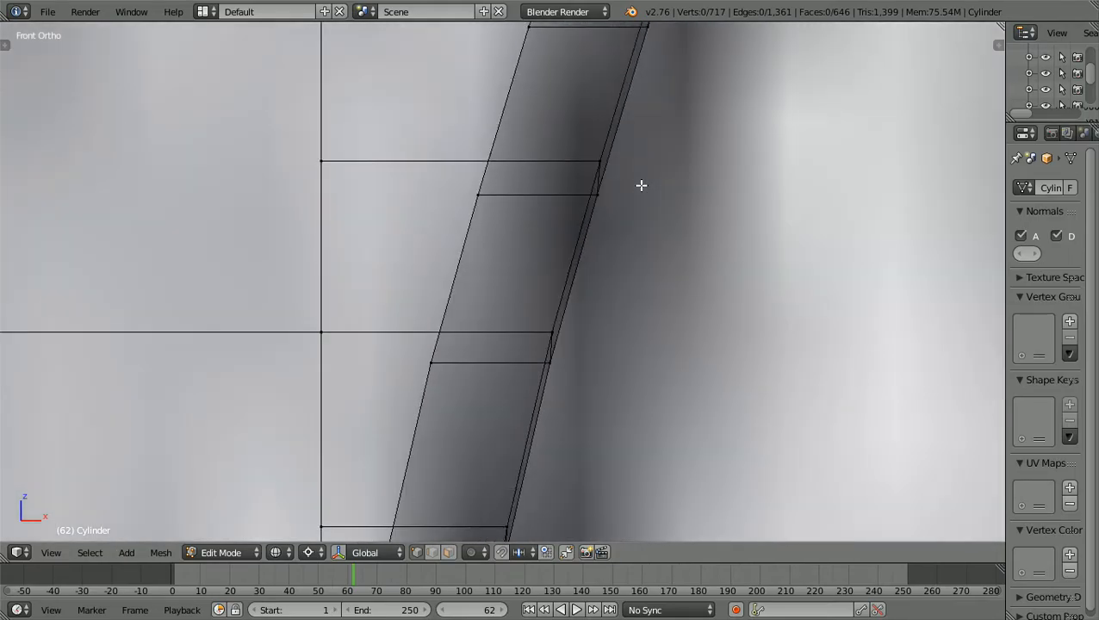
{"action": "scroll", "coordinate": [641, 185], "scroll_direction": "down", "scroll_amount": 19, "text": "shift"}
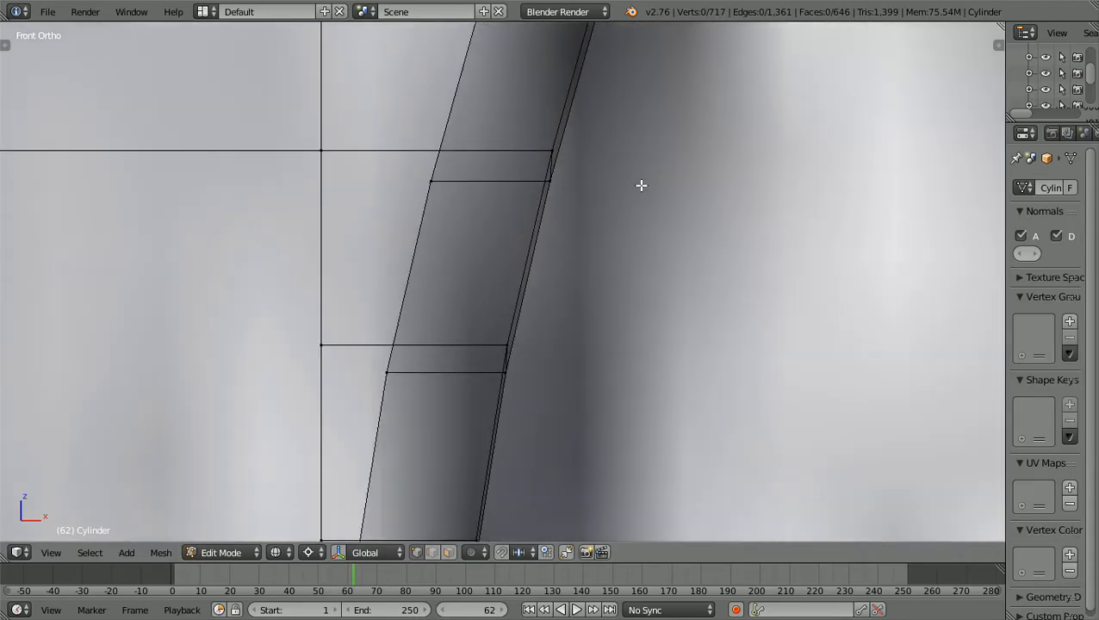
{"action": "scroll", "coordinate": [641, 185], "scroll_direction": "down", "scroll_amount": 2, "text": "shift"}
{"action": "scroll", "coordinate": [641, 186], "scroll_direction": "down", "scroll_amount": 3, "text": "ctrl"}
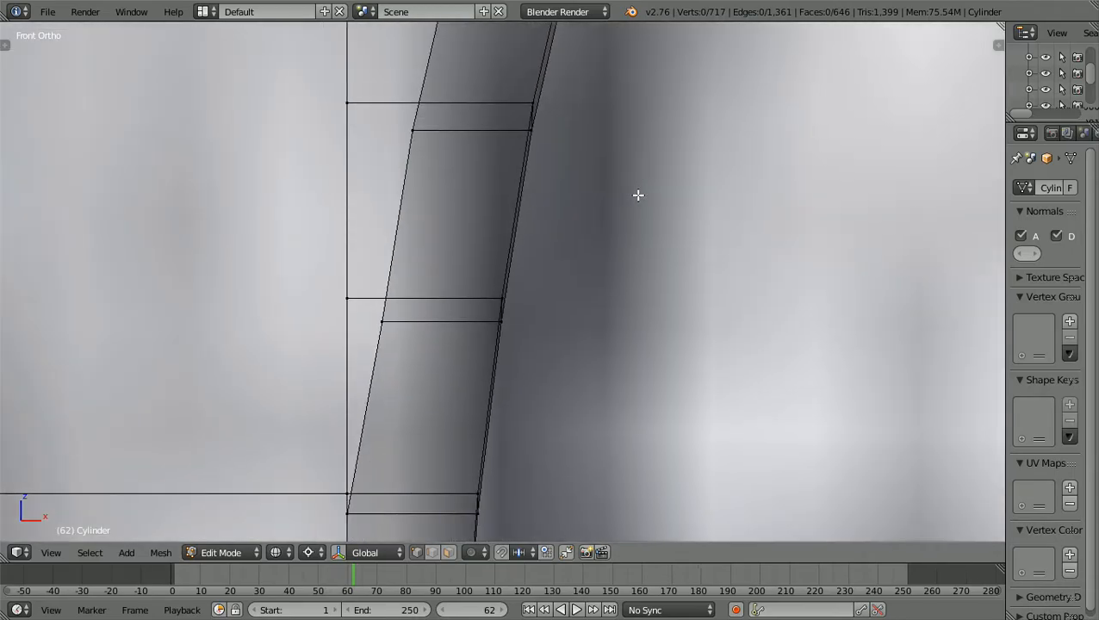
{"action": "scroll", "coordinate": [638, 195], "scroll_direction": "down", "scroll_amount": 1, "text": "shift"}
{"action": "scroll", "coordinate": [638, 196], "scroll_direction": "down", "scroll_amount": 2, "text": "shift"}
{"action": "scroll", "coordinate": [639, 195], "scroll_direction": "down", "scroll_amount": 9, "text": "ctrl"}
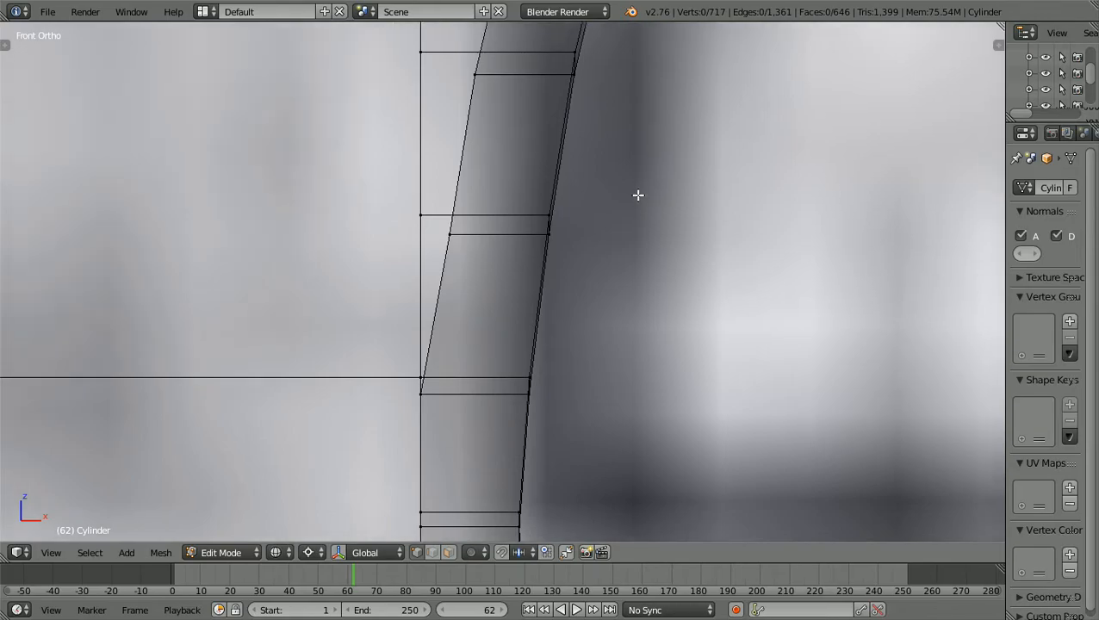
Select the next unaligned vertex pair up the arch edge and move it -0.0074 along global X onto the hull's vertical edge.
{"action": "scroll", "coordinate": [638, 196], "scroll_direction": "up", "scroll_amount": 4, "text": "shift"}
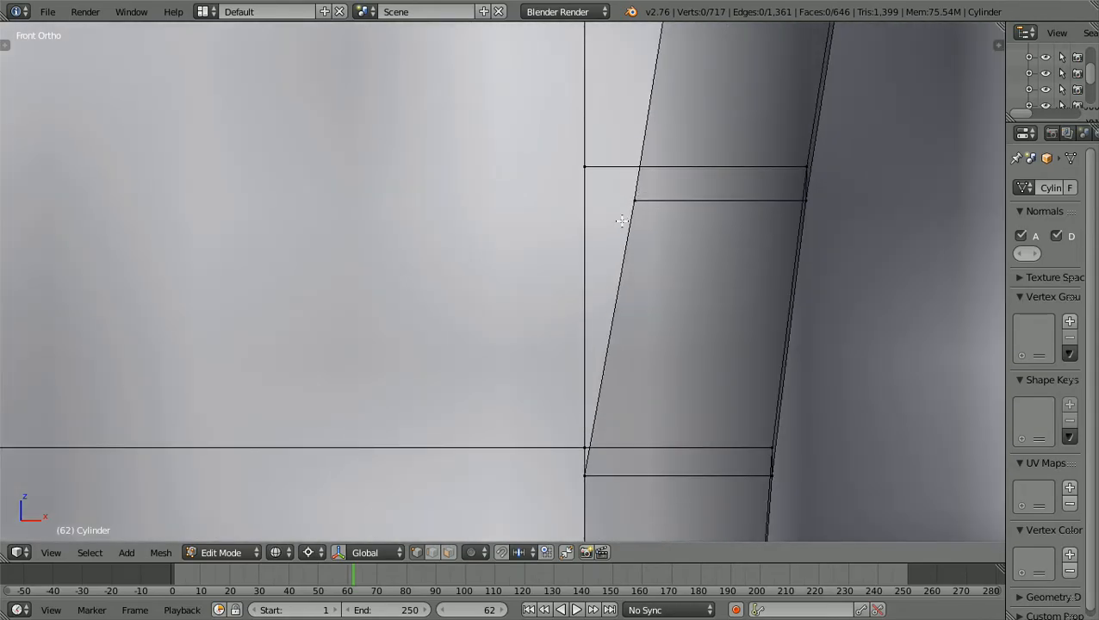
{"action": "left_click", "coordinate": [643, 199]}
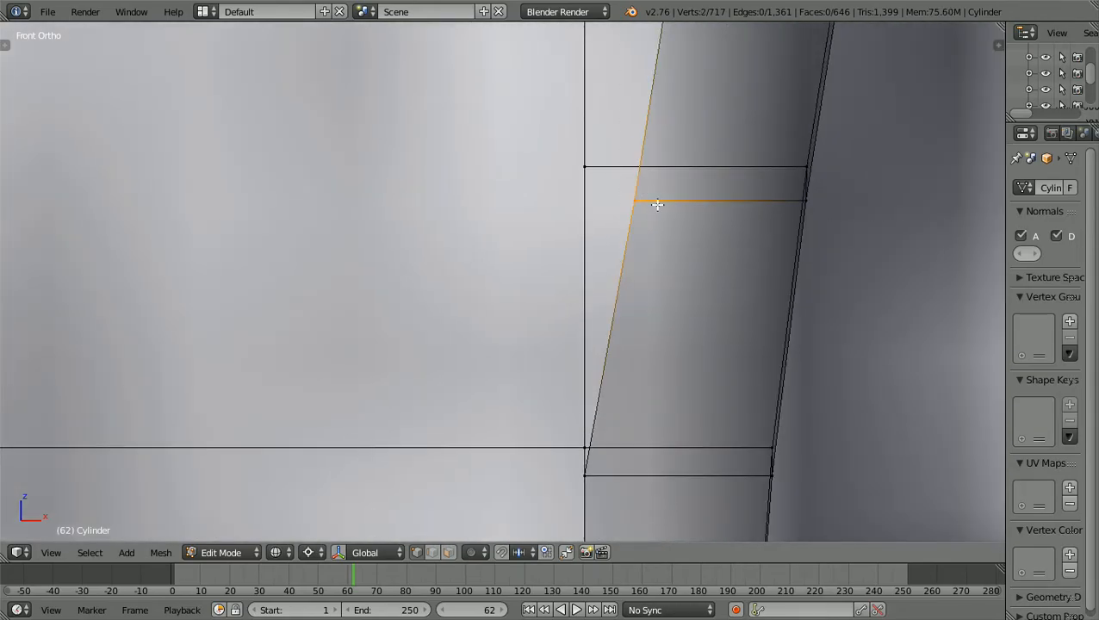
{"action": "left_click", "coordinate": [657, 209]}
{"action": "scroll", "coordinate": [658, 209], "scroll_direction": "up", "scroll_amount": 2}
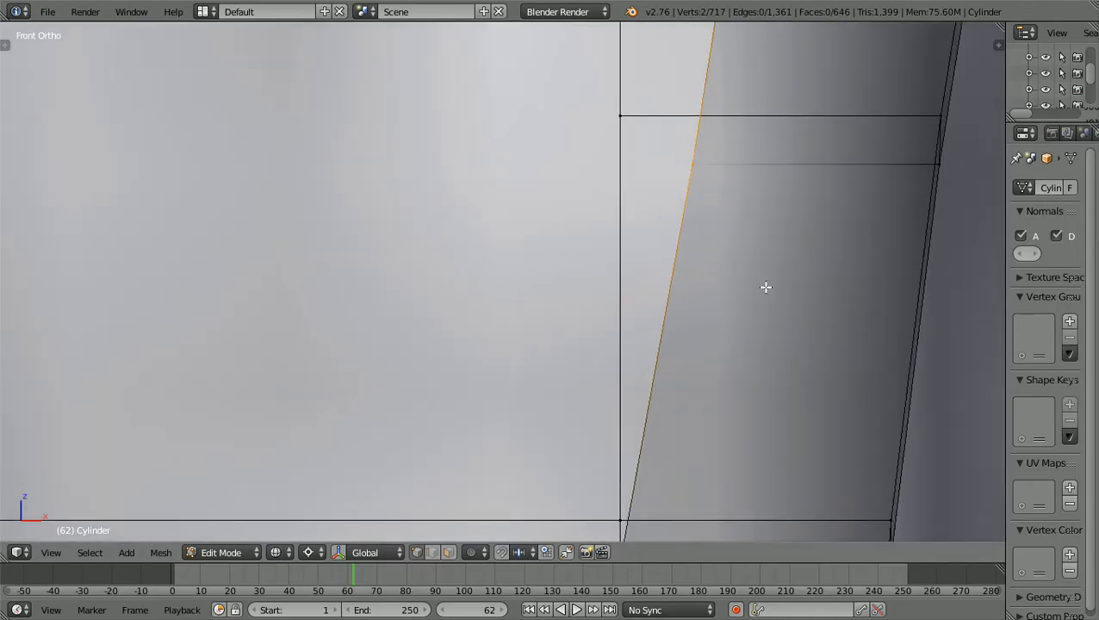
{"action": "key", "text": "g"}
{"action": "key", "text": "x"}
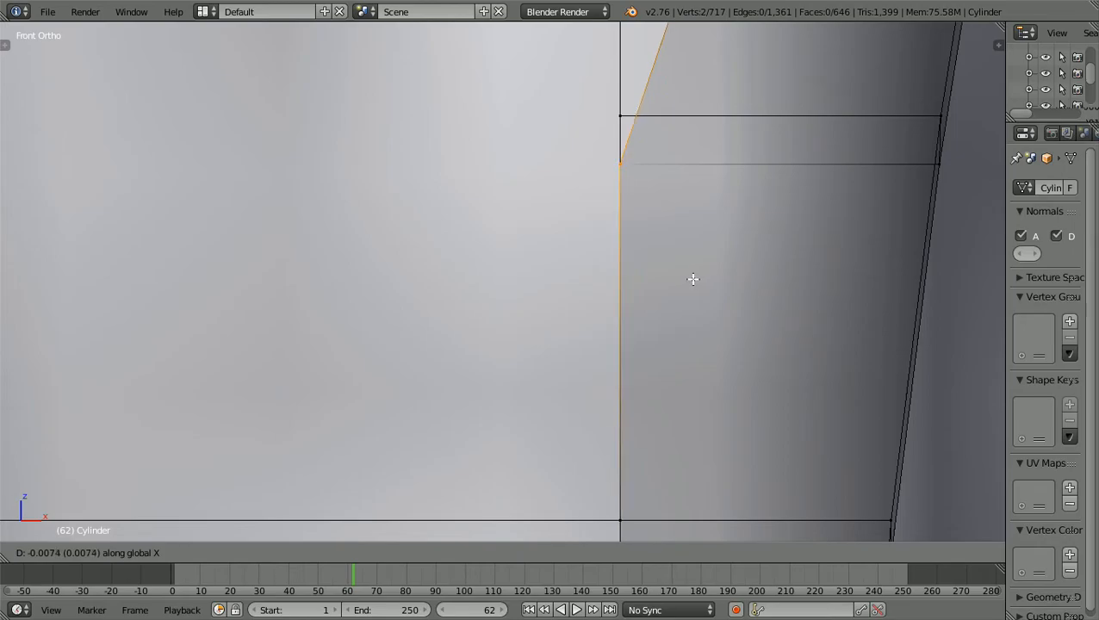
{"action": "left_click", "coordinate": [693, 279]}
{"action": "scroll", "coordinate": [694, 279], "scroll_direction": "down", "scroll_amount": 7}
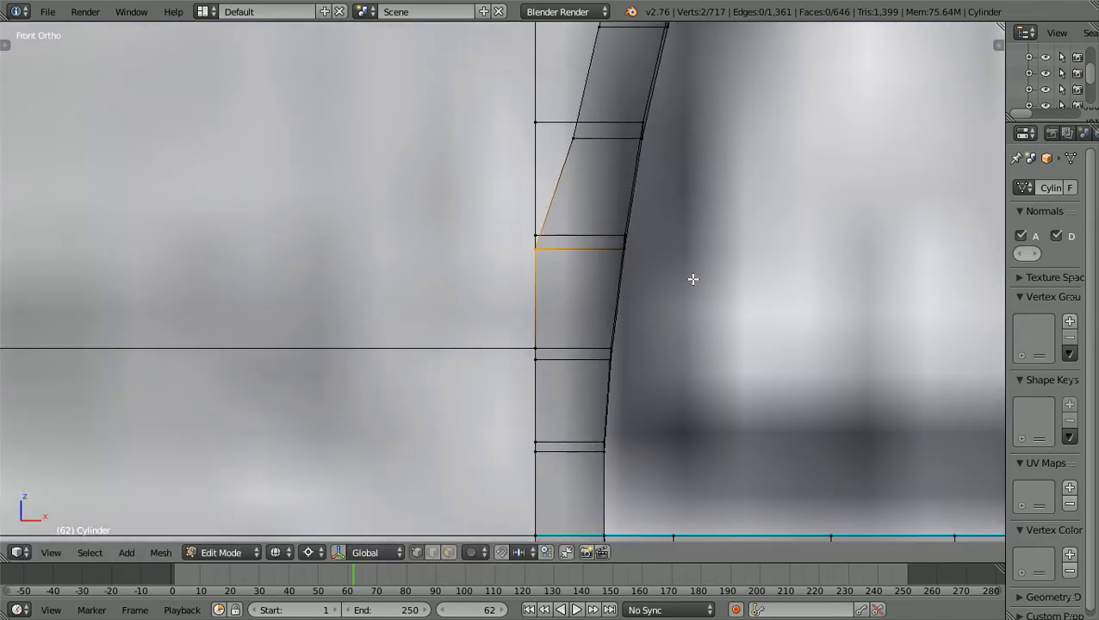
{"action": "scroll", "coordinate": [693, 279], "scroll_direction": "down", "scroll_amount": 3}
{"action": "scroll", "coordinate": [693, 279], "scroll_direction": "down", "scroll_amount": 2}
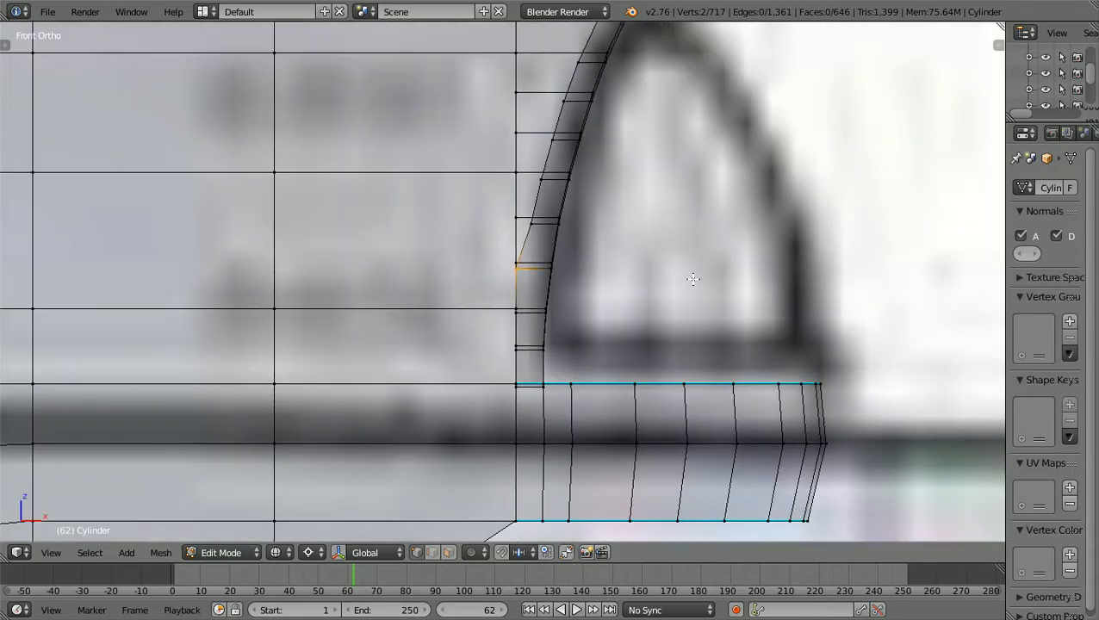
Examine the rim alignment and the whole secondary hull's side profile against the reference drawing.
{"action": "scroll", "coordinate": [694, 279], "scroll_direction": "down", "scroll_amount": 1}
{"action": "scroll", "coordinate": [694, 279], "scroll_direction": "down", "scroll_amount": 2}
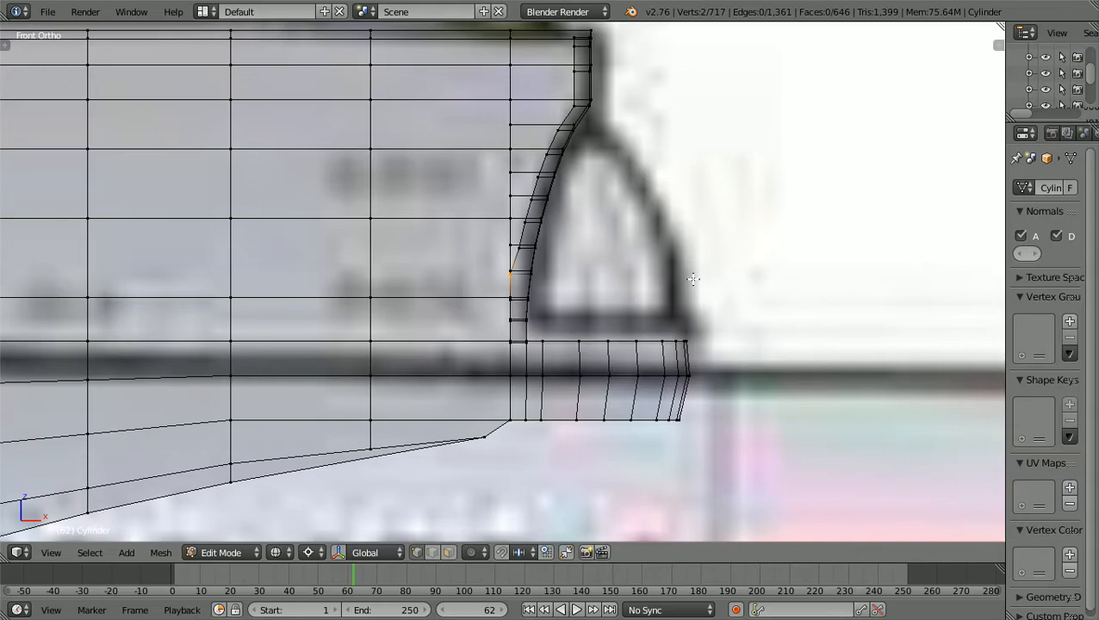
{"action": "scroll", "coordinate": [693, 278], "scroll_direction": "down", "scroll_amount": 8}
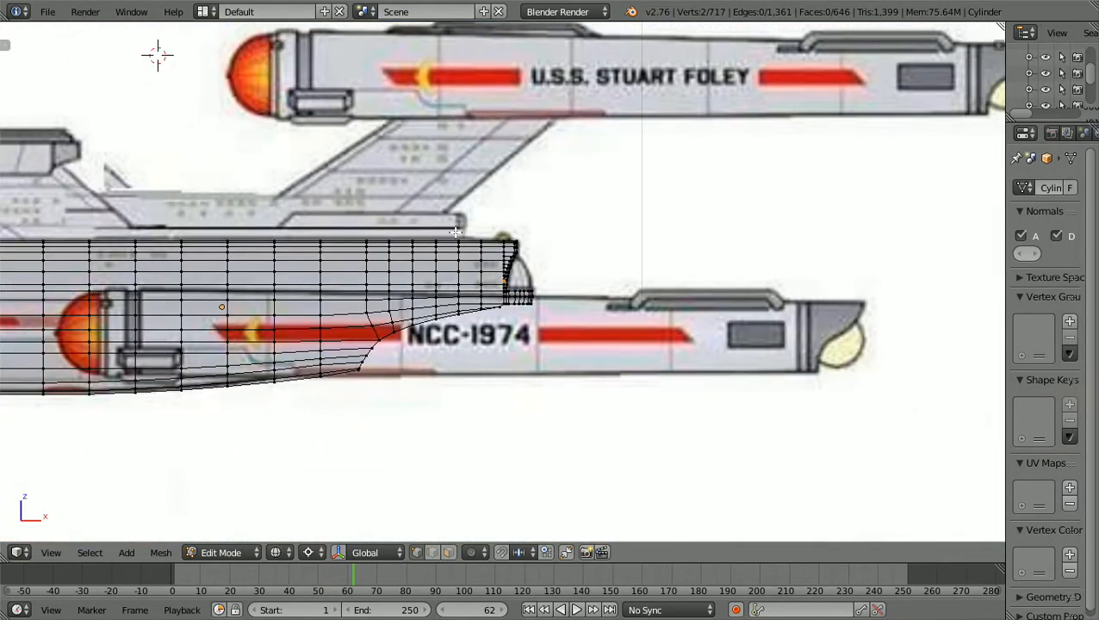
{"action": "scroll", "coordinate": [456, 232], "scroll_direction": "down", "scroll_amount": 2}
{"action": "scroll", "coordinate": [456, 232], "scroll_direction": "up", "scroll_amount": 1}
{"action": "scroll", "coordinate": [455, 232], "scroll_direction": "down", "scroll_amount": 2}
{"action": "scroll", "coordinate": [456, 232], "scroll_direction": "up", "scroll_amount": 3}
{"action": "scroll", "coordinate": [456, 231], "scroll_direction": "up", "scroll_amount": 1}
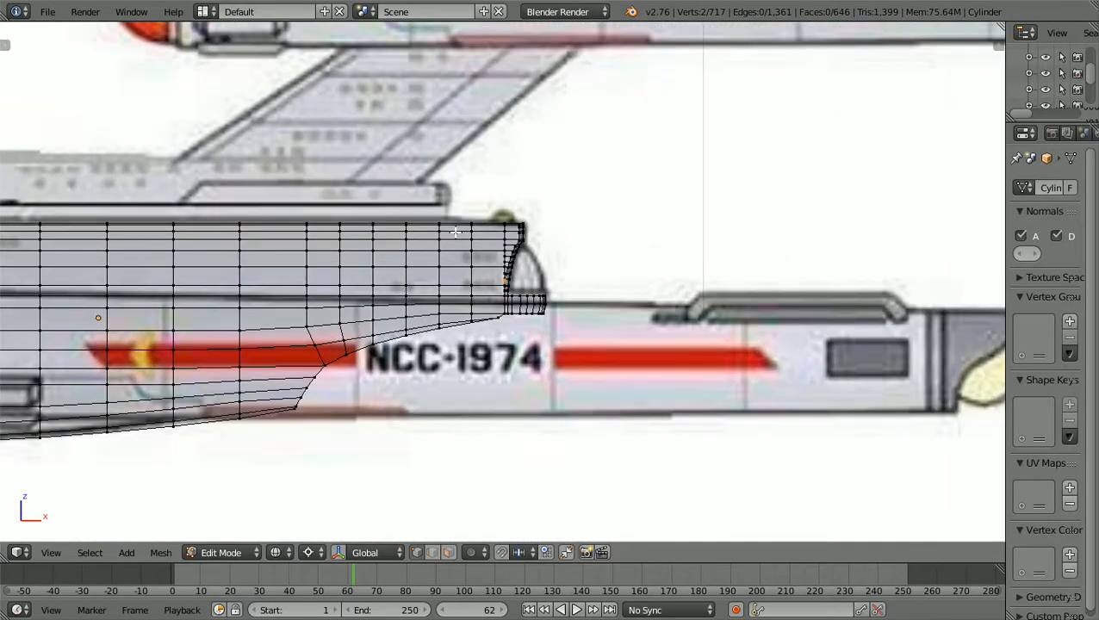
{"action": "scroll", "coordinate": [456, 232], "scroll_direction": "up", "scroll_amount": 2}
{"action": "scroll", "coordinate": [456, 232], "scroll_direction": "down", "scroll_amount": 1}
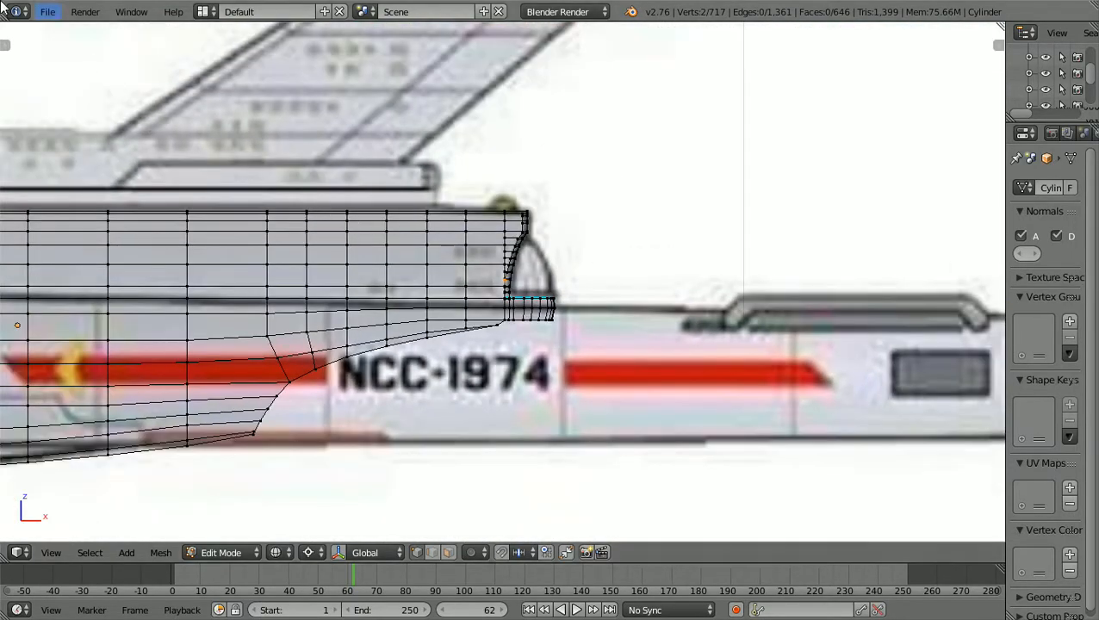
Reopen the recently saved file NCC-1974USS-STUART-FOLEY6a.blend in place of the current session.
{"action": "left_click", "coordinate": [47, 14]}
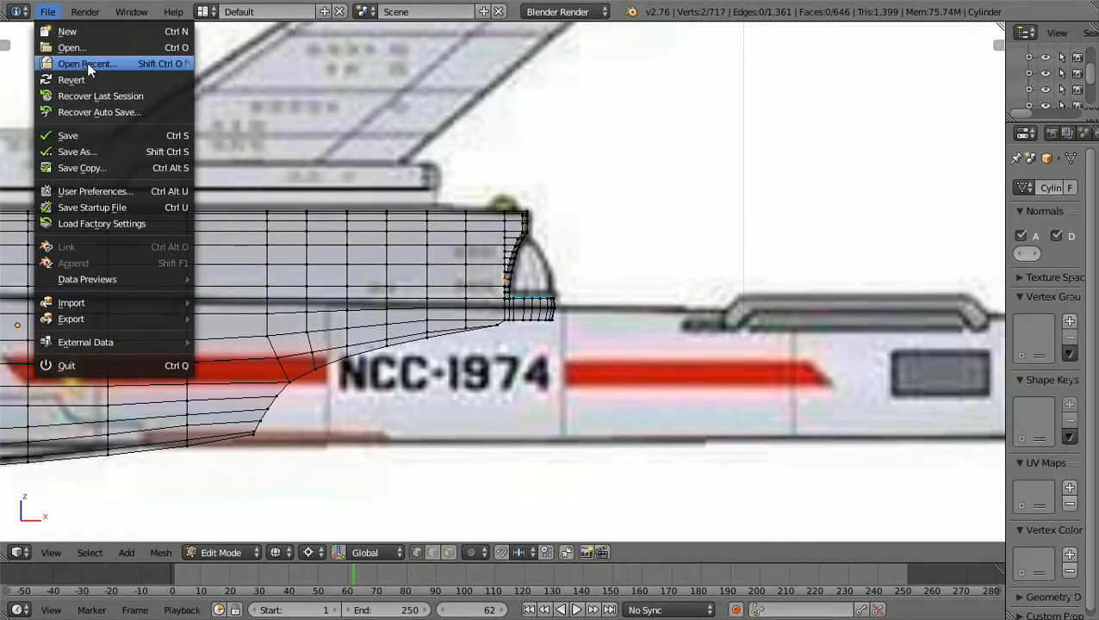
{"action": "mouse_move", "coordinate": [87, 63]}
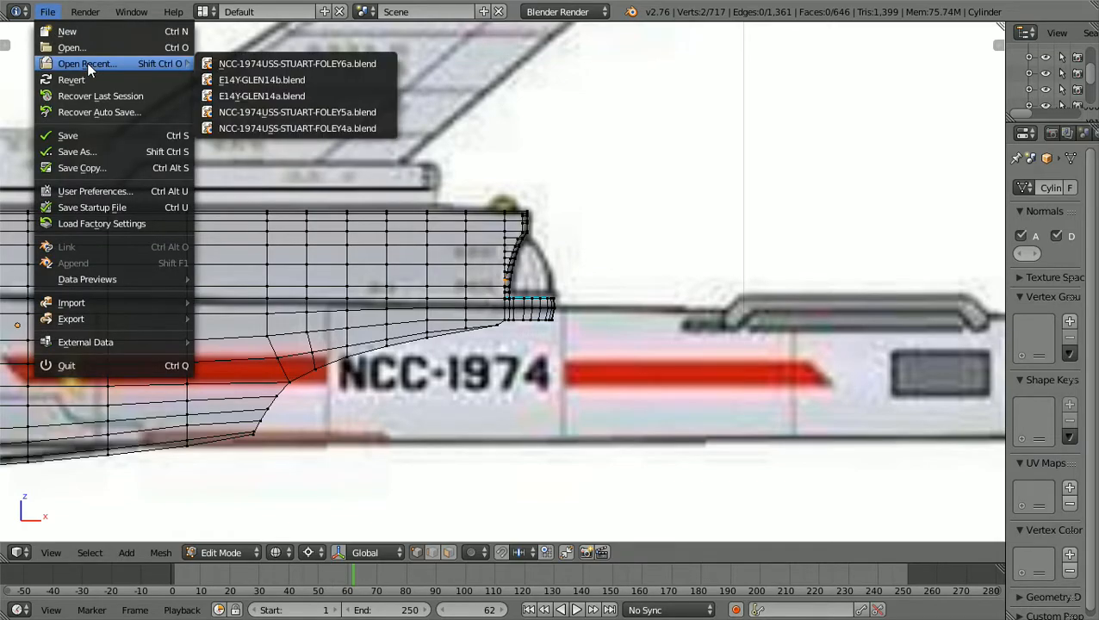
{"action": "left_click", "coordinate": [300, 63]}
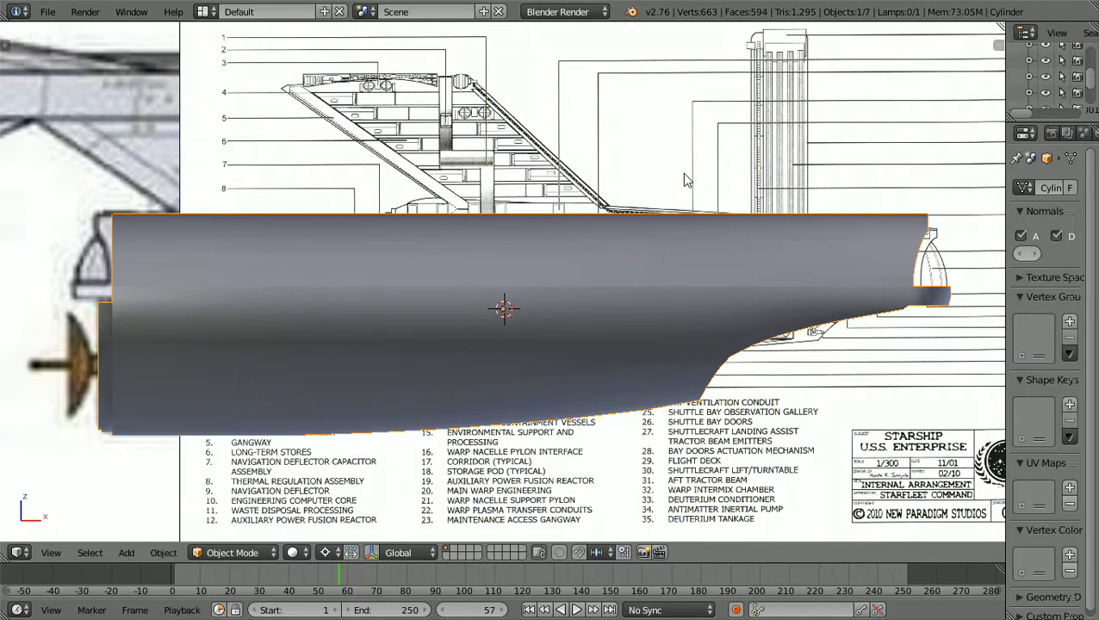
Put the hull cylinder into Edit Mode with vertex selection and wireframe display.
{"action": "scroll", "coordinate": [686, 180], "scroll_direction": "down", "scroll_amount": 2}
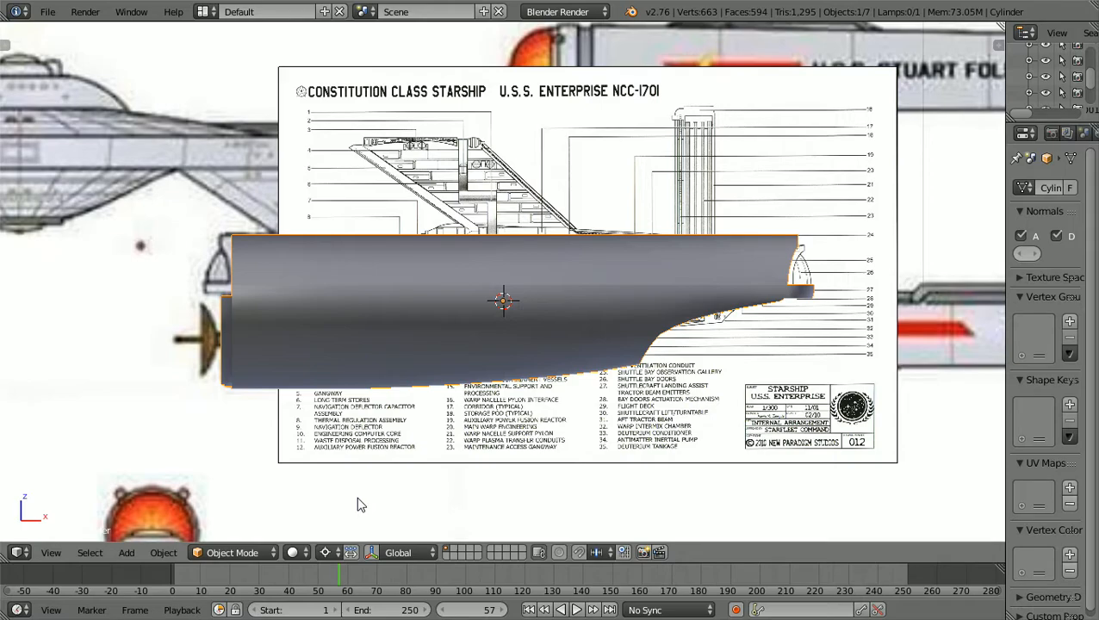
{"action": "left_click", "coordinate": [263, 552]}
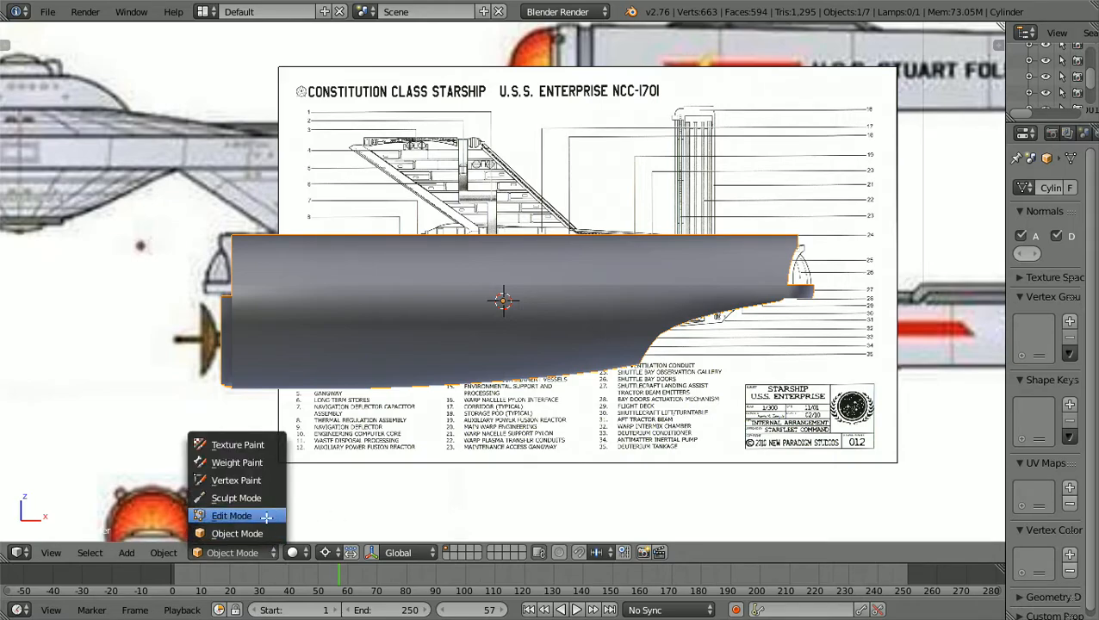
{"action": "left_click", "coordinate": [258, 517]}
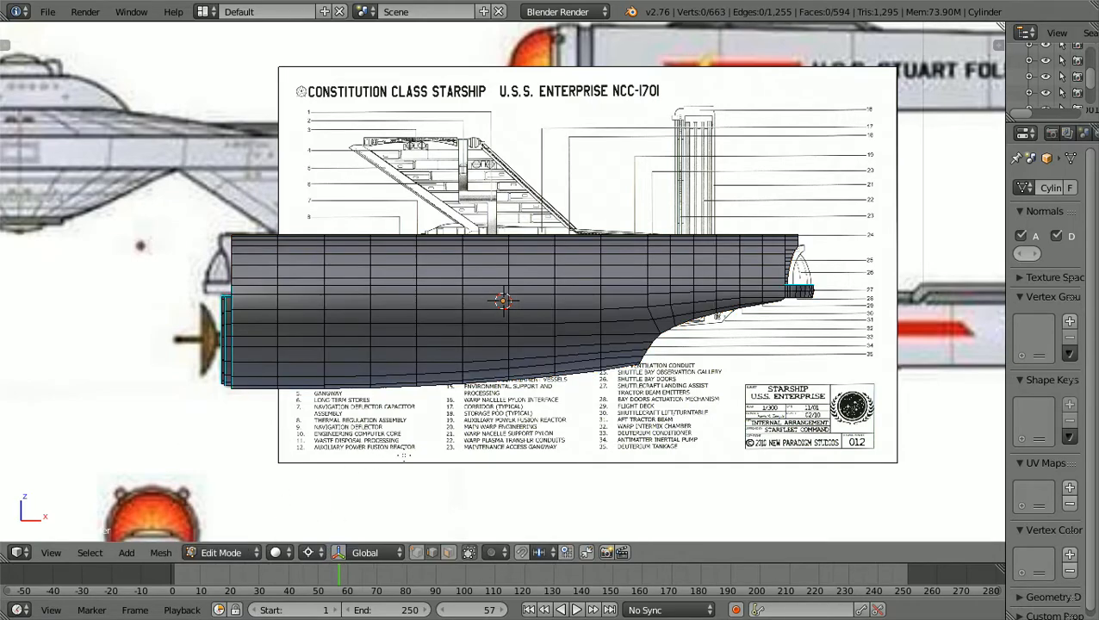
{"action": "left_click", "coordinate": [418, 557]}
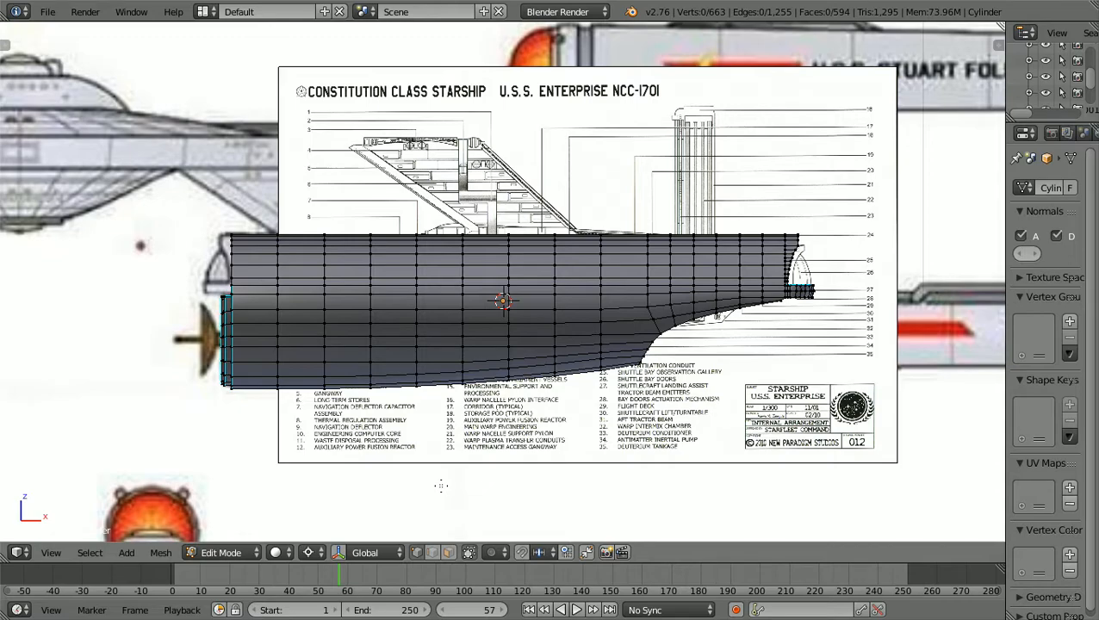
{"action": "key", "text": "z"}
{"action": "scroll", "coordinate": [447, 468], "scroll_direction": "up", "scroll_amount": 1}
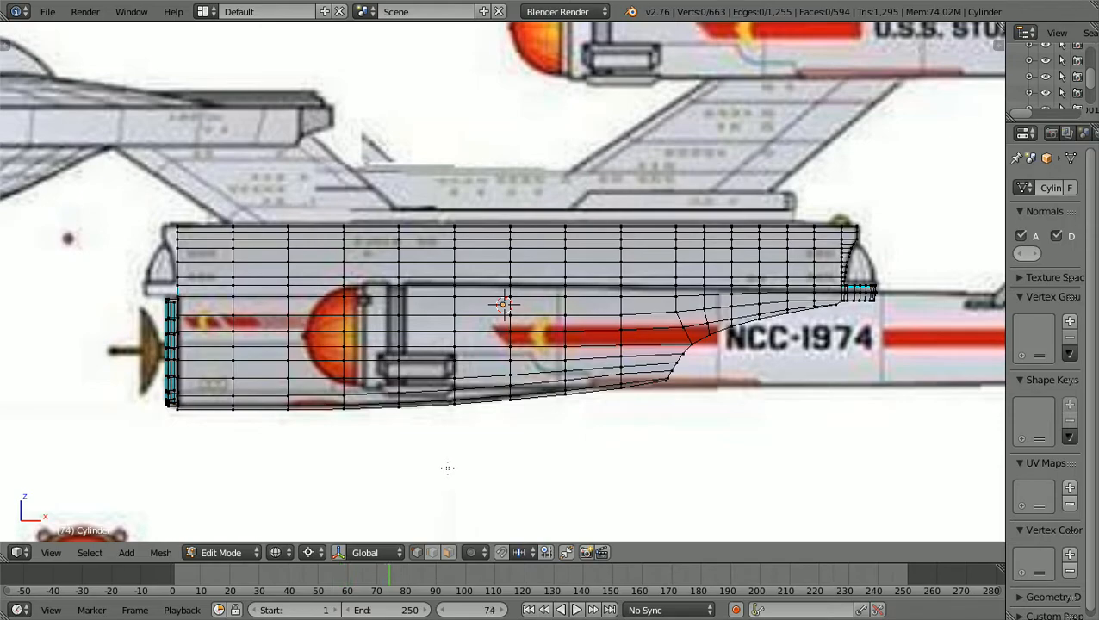
{"action": "scroll", "coordinate": [448, 468], "scroll_direction": "down", "scroll_amount": 11, "text": "ctrl"}
{"action": "scroll", "coordinate": [447, 468], "scroll_direction": "up", "scroll_amount": 6}
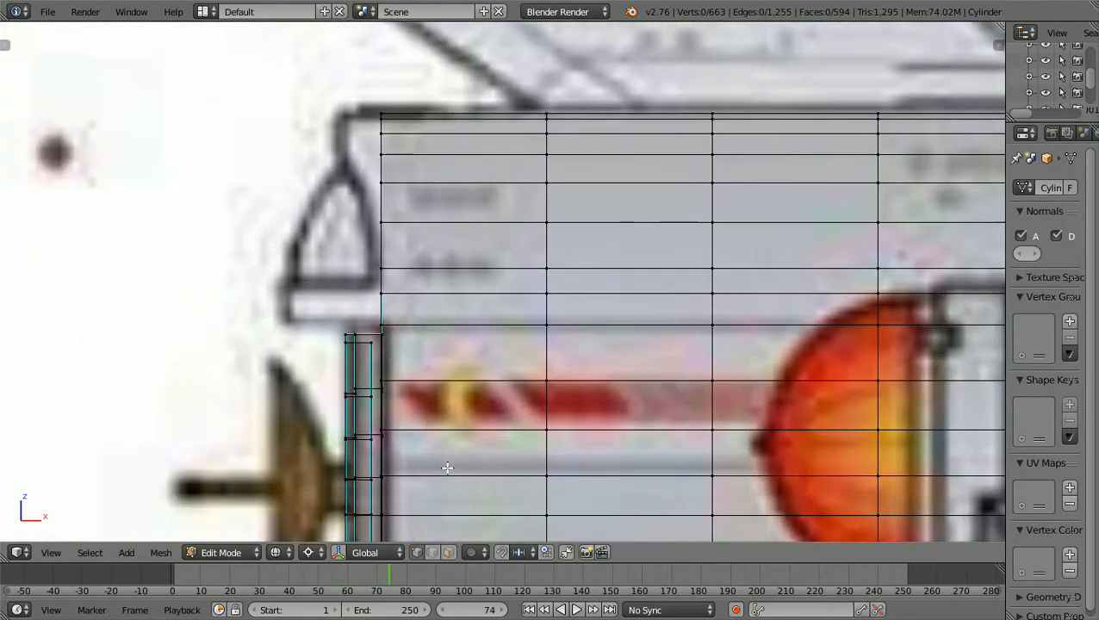
{"action": "scroll", "coordinate": [447, 468], "scroll_direction": "up", "scroll_amount": 2}
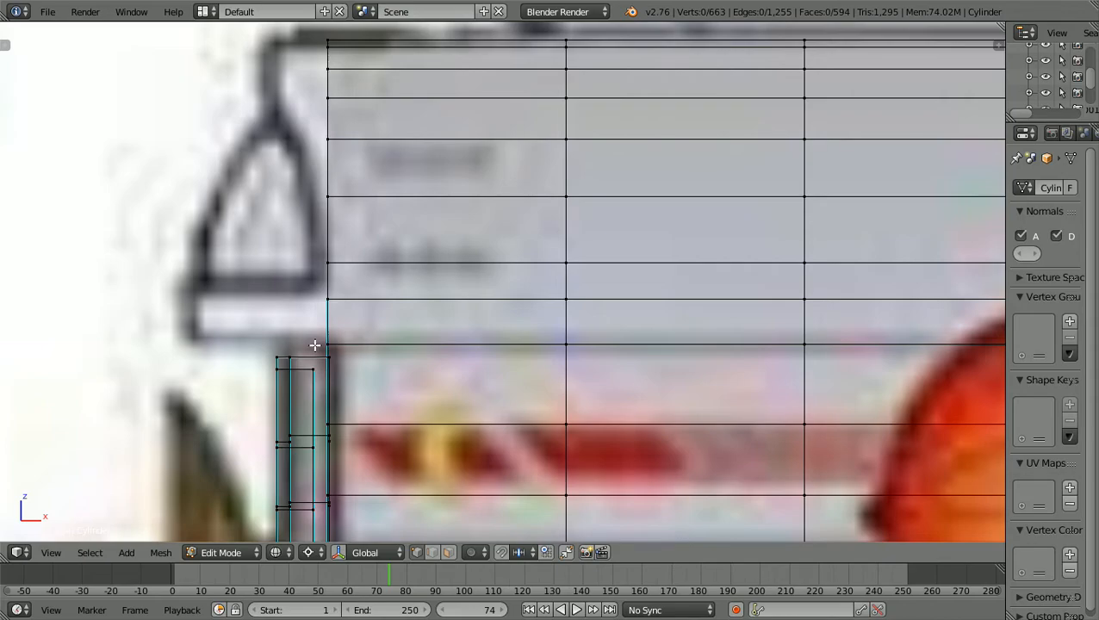
{"action": "scroll", "coordinate": [314, 345], "scroll_direction": "up", "scroll_amount": 3, "text": "shift"}
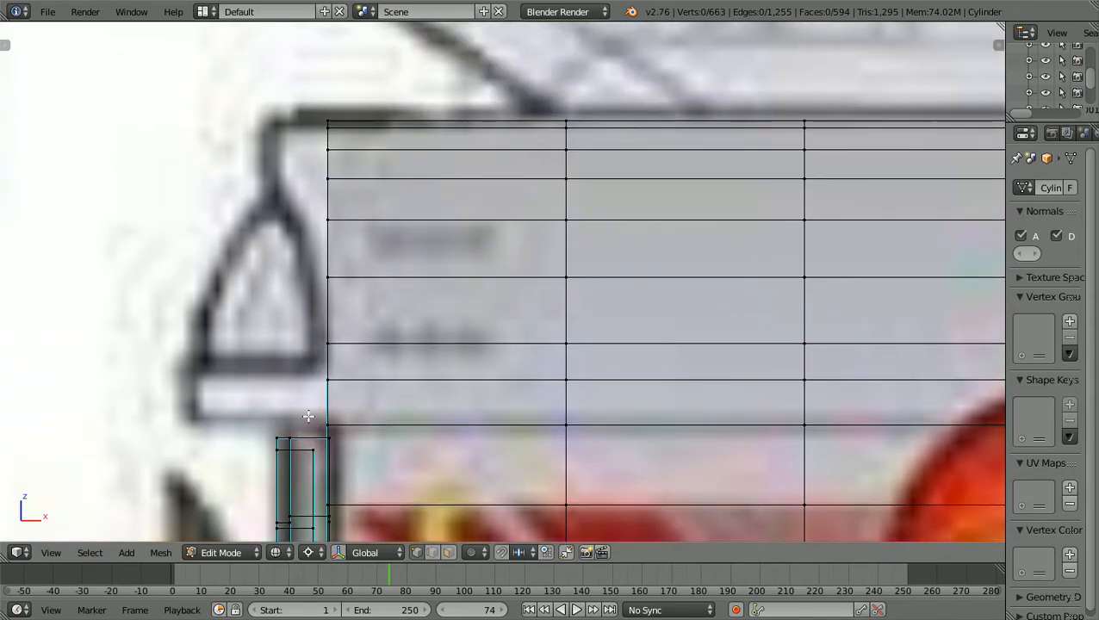
{"action": "scroll", "coordinate": [305, 414], "scroll_direction": "up", "scroll_amount": 4, "text": "ctrl"}
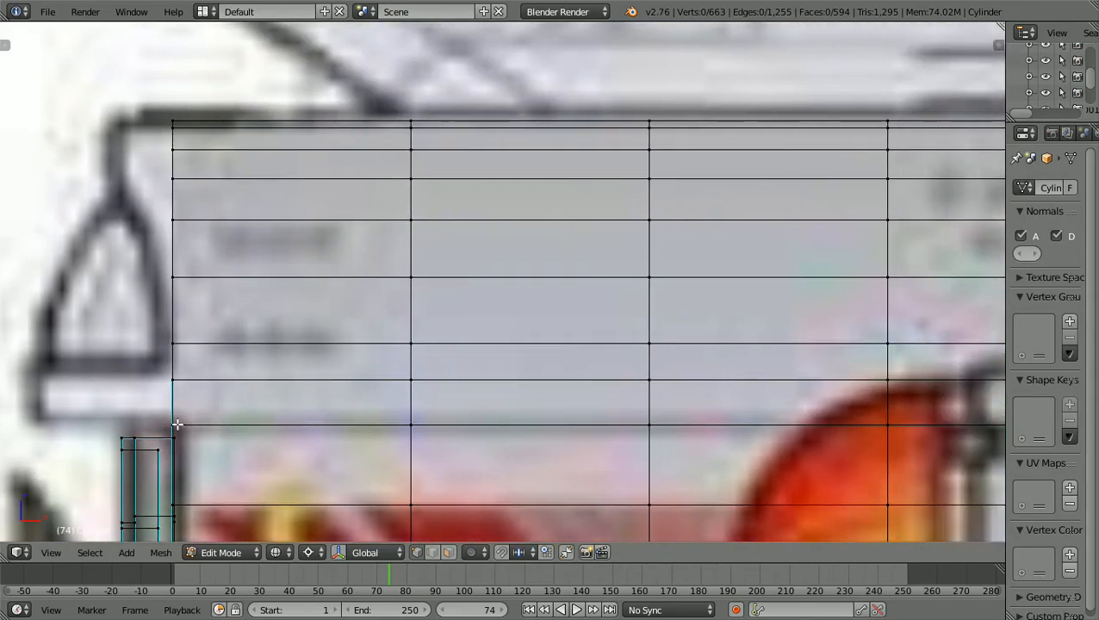
{"action": "key", "text": "b"}
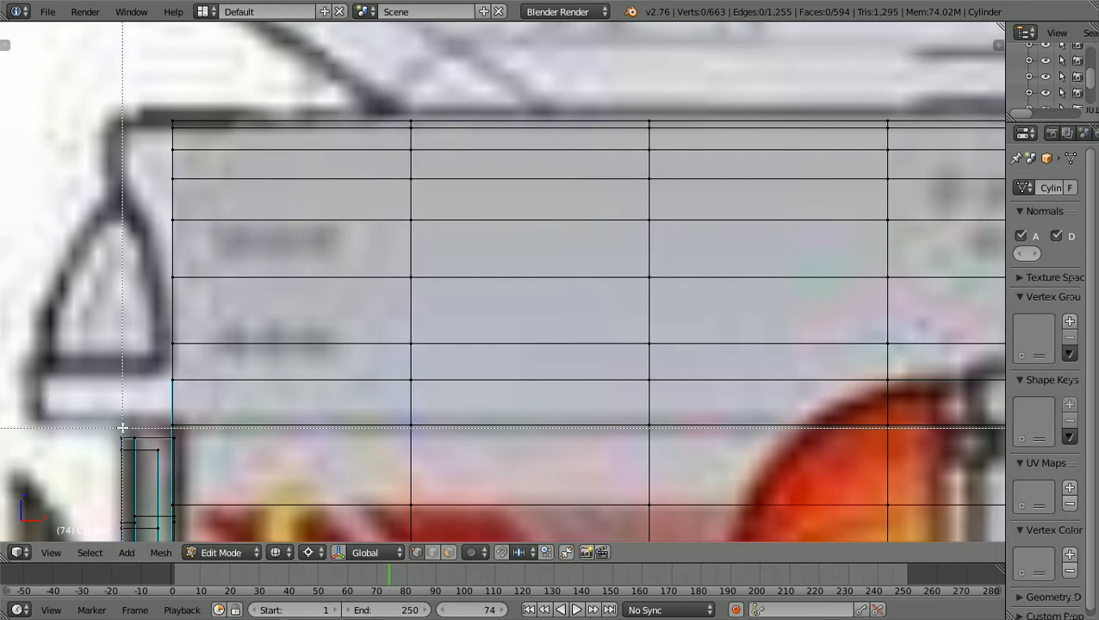
{"action": "left_click_drag", "start_coordinate": [142, 431], "coordinate": [184, 394]}
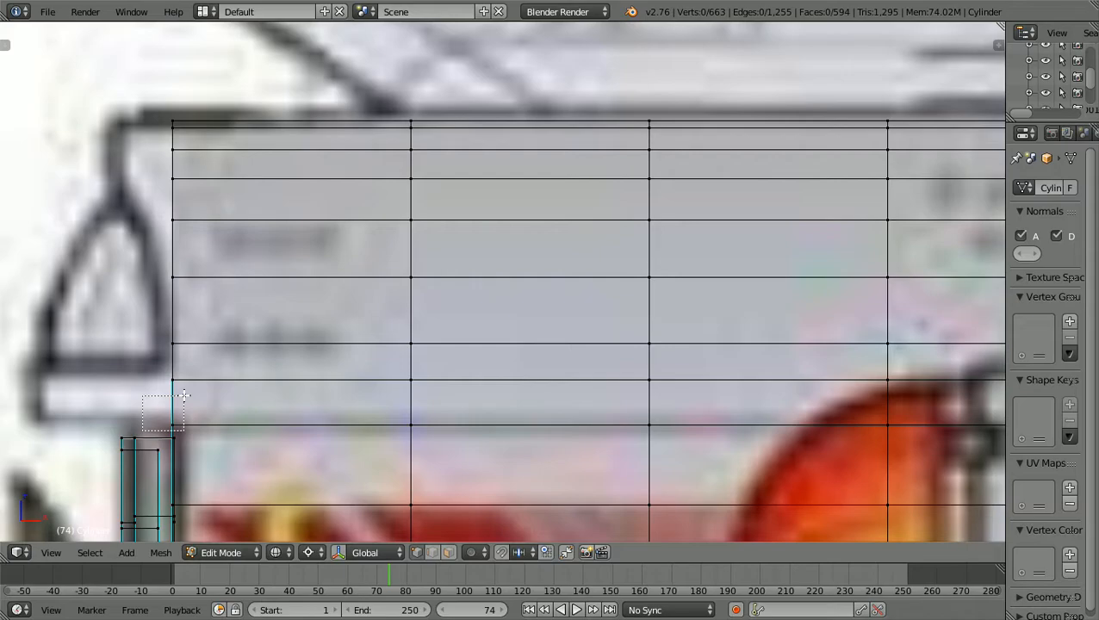
{"action": "left_click_drag", "start_coordinate": [183, 395], "coordinate": [940, 105]}
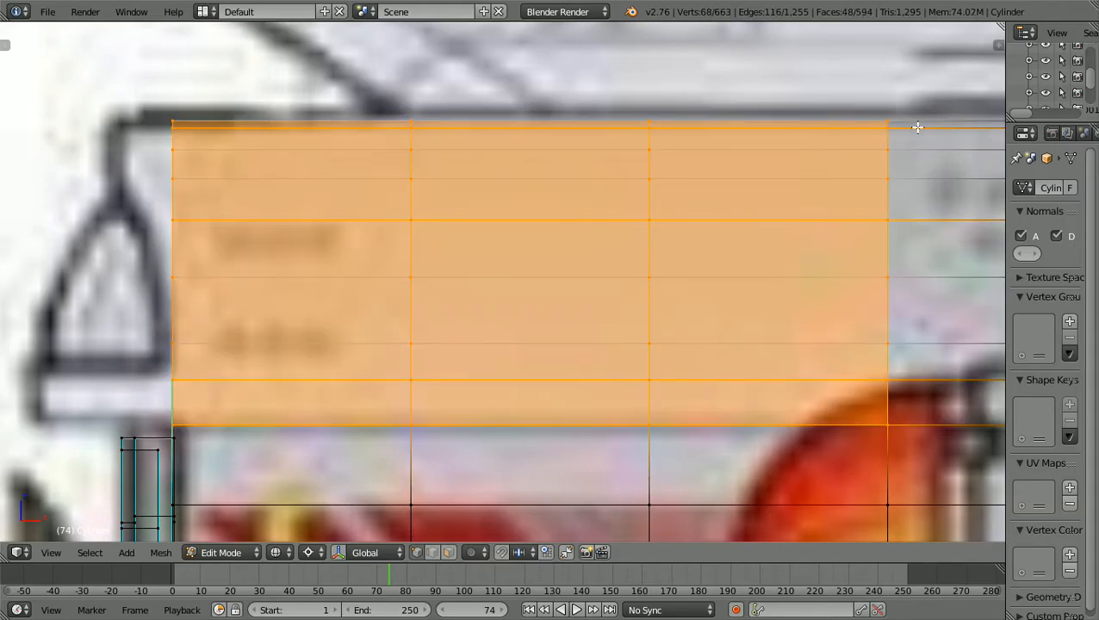
{"action": "scroll", "coordinate": [918, 128], "scroll_direction": "down", "scroll_amount": 2}
{"action": "scroll", "coordinate": [918, 127], "scroll_direction": "up", "scroll_amount": 15, "text": "ctrl"}
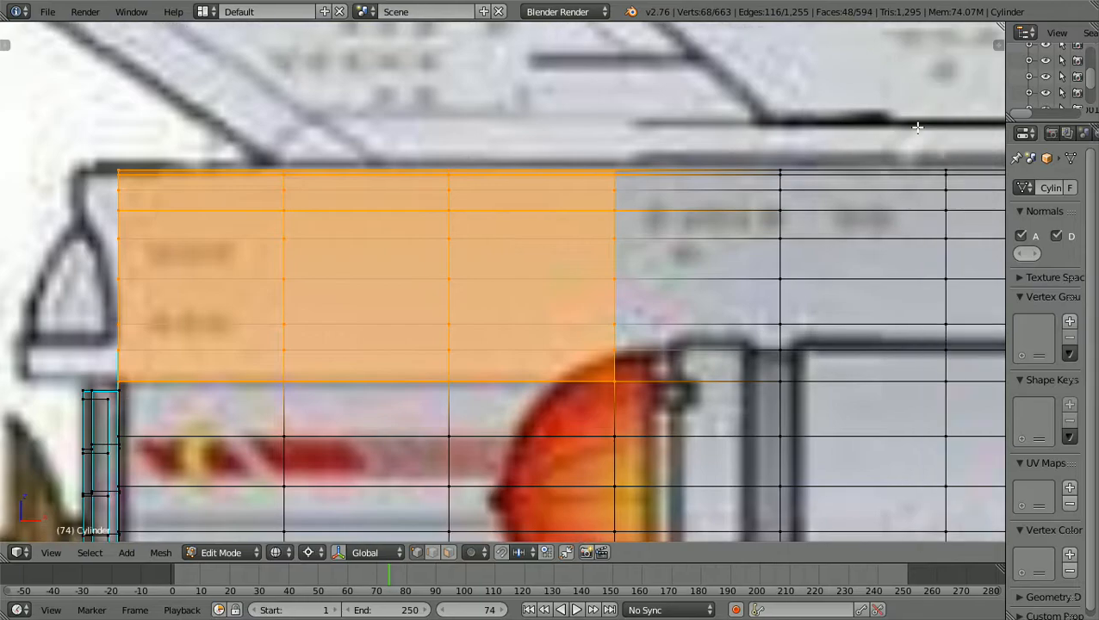
{"action": "scroll", "coordinate": [918, 128], "scroll_direction": "up", "scroll_amount": 2, "text": "ctrl"}
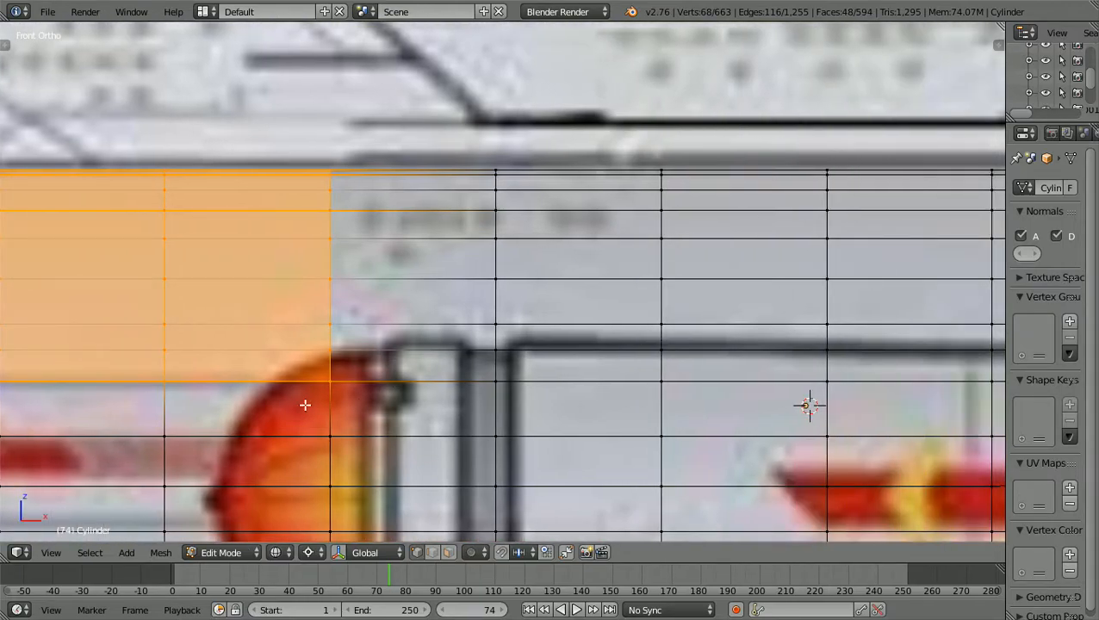
{"action": "key", "text": "b"}
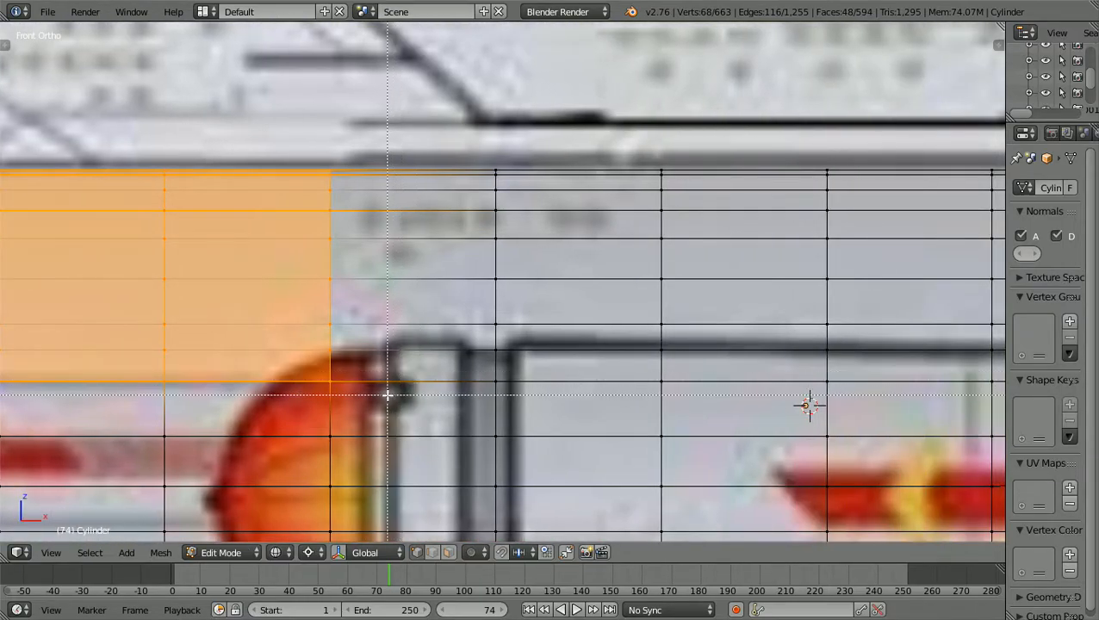
{"action": "left_click_drag", "start_coordinate": [386, 398], "coordinate": [930, 108]}
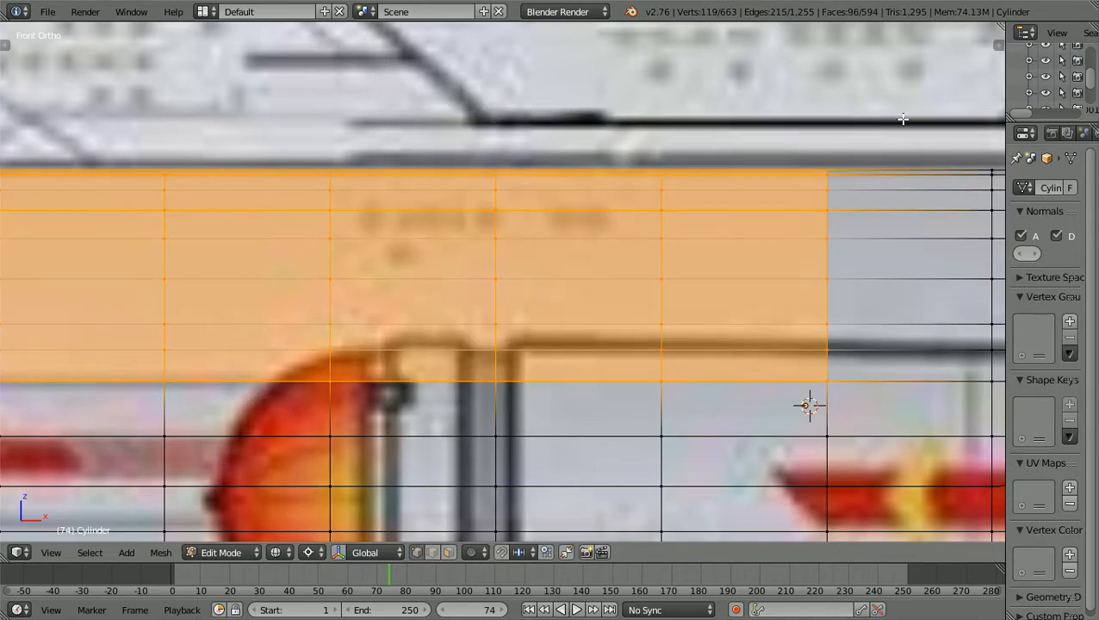
{"action": "scroll", "coordinate": [863, 150], "scroll_direction": "down", "scroll_amount": 2}
{"action": "scroll", "coordinate": [864, 150], "scroll_direction": "down", "scroll_amount": 1}
{"action": "scroll", "coordinate": [864, 150], "scroll_direction": "up", "scroll_amount": 9, "text": "ctrl"}
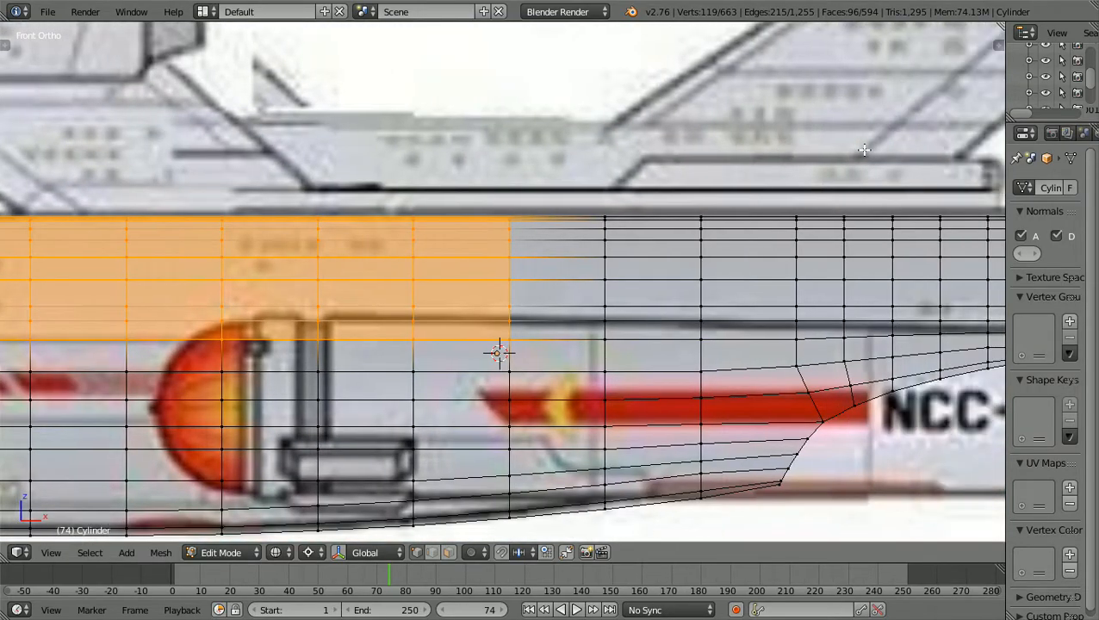
{"action": "scroll", "coordinate": [864, 150], "scroll_direction": "up", "scroll_amount": 5, "text": "ctrl"}
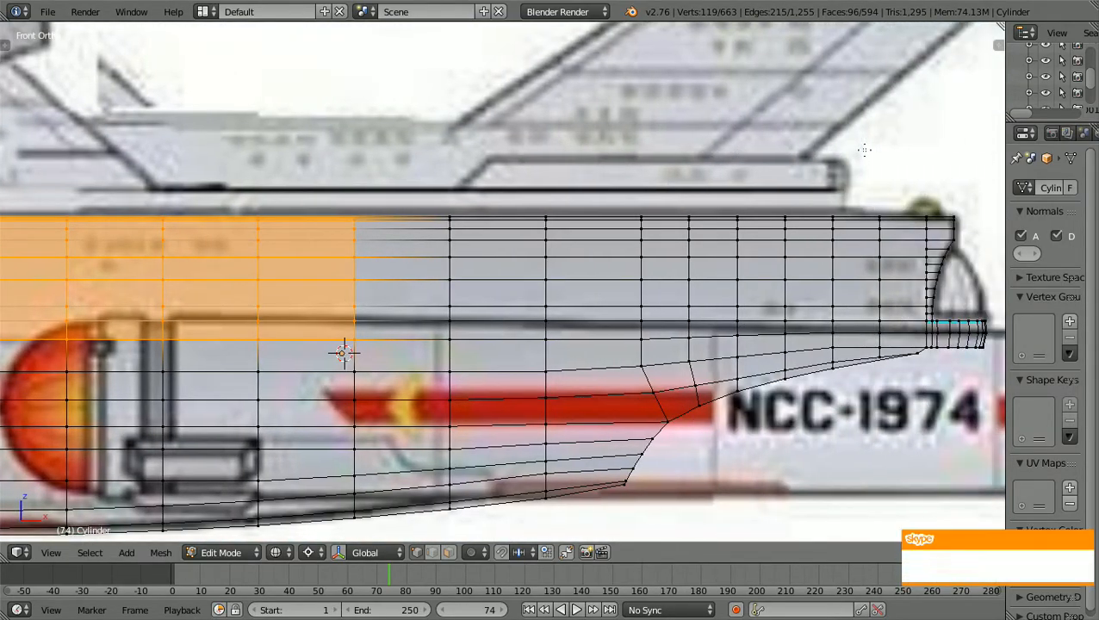
{"action": "scroll", "coordinate": [864, 150], "scroll_direction": "down", "scroll_amount": 8, "text": "ctrl"}
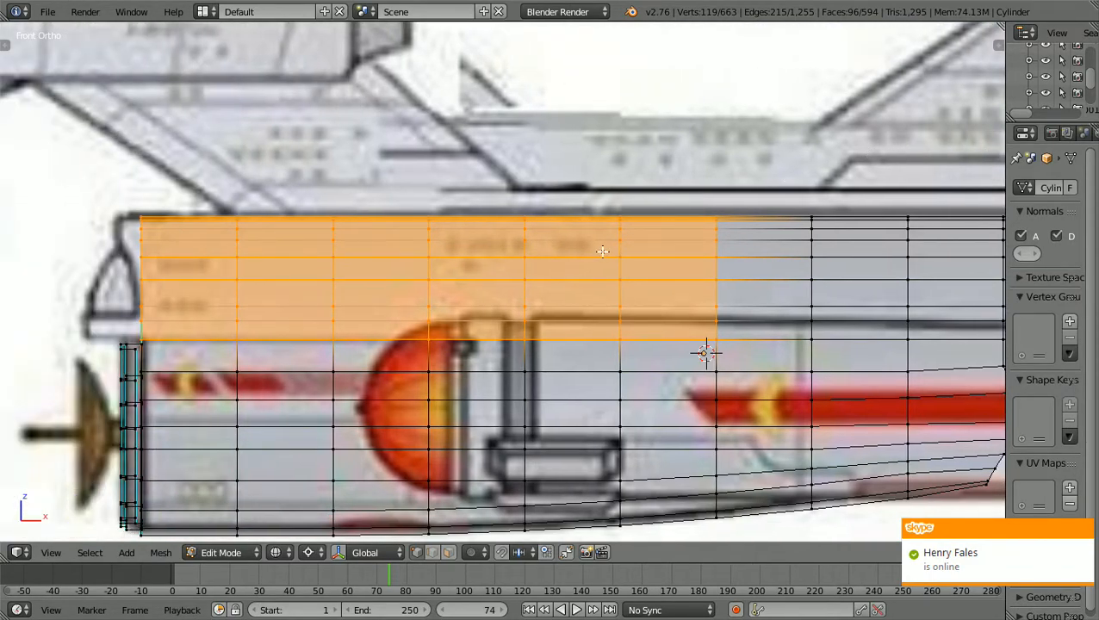
{"action": "key", "text": "a"}
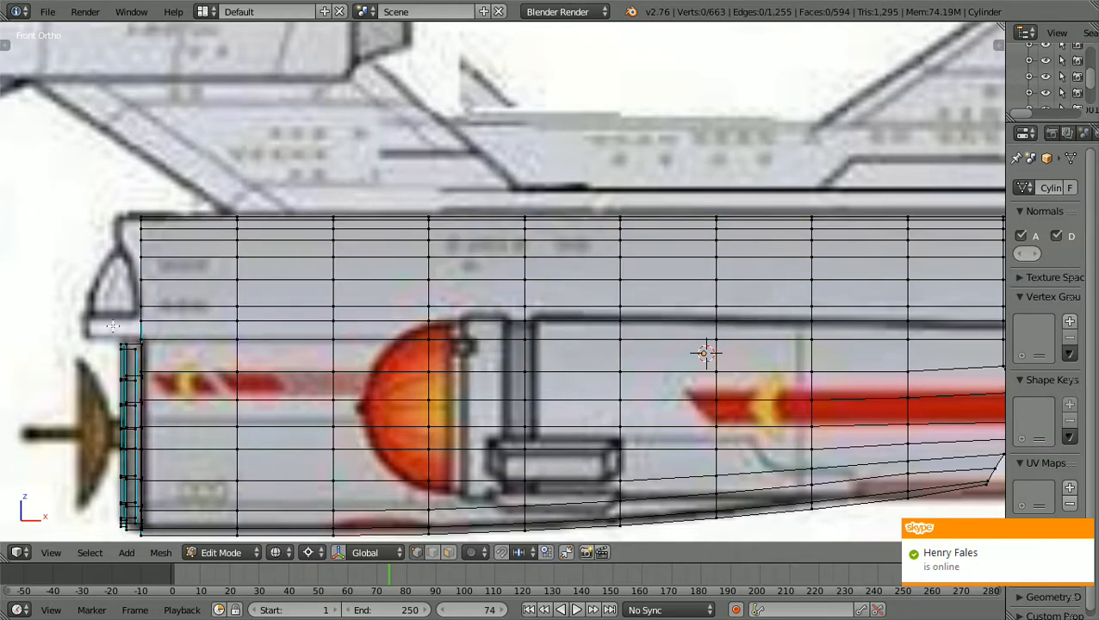
Box-select the upper hull vertices from the forward end back to the vertical edge at the shuttle bay.
{"action": "left_click_drag", "start_coordinate": [114, 327], "coordinate": [932, 185]}
{"action": "scroll", "coordinate": [938, 184], "scroll_direction": "down", "scroll_amount": 2}
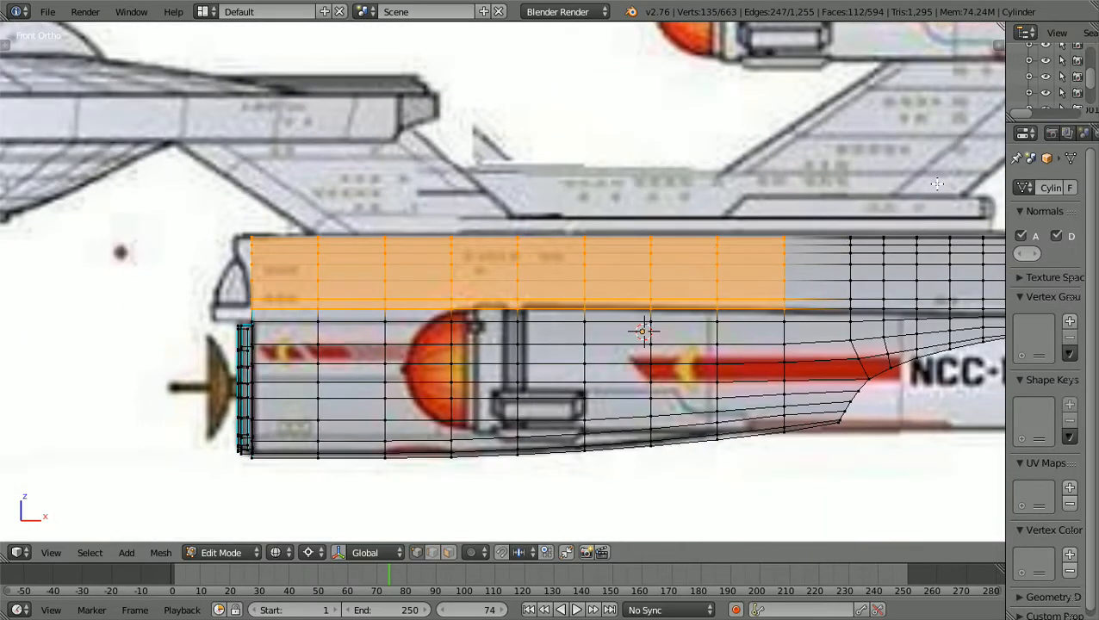
{"action": "scroll", "coordinate": [938, 183], "scroll_direction": "up", "scroll_amount": 13, "text": "ctrl"}
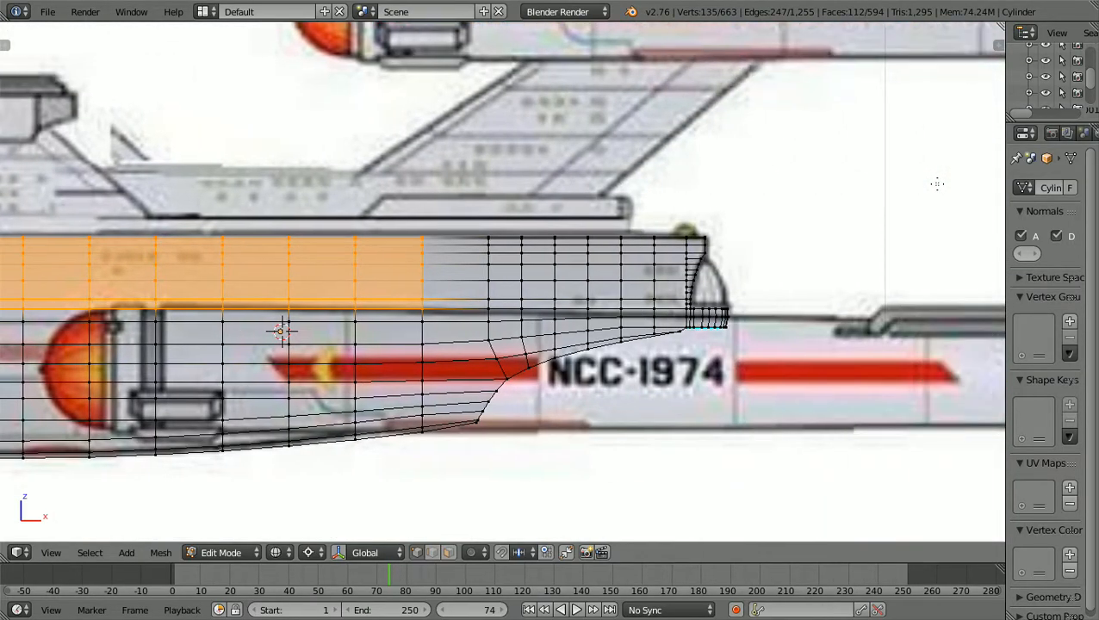
{"action": "scroll", "coordinate": [938, 184], "scroll_direction": "up", "scroll_amount": 3}
{"action": "scroll", "coordinate": [938, 183], "scroll_direction": "up", "scroll_amount": 4, "text": "ctrl"}
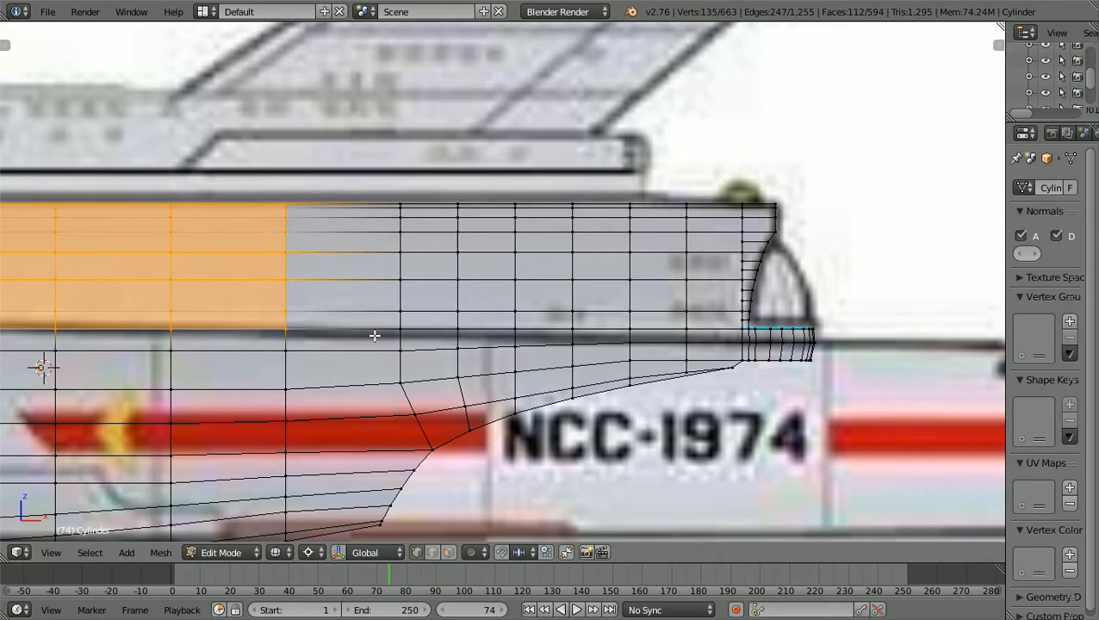
{"action": "key", "text": "b"}
{"action": "left_click_drag", "start_coordinate": [375, 335], "coordinate": [753, 145]}
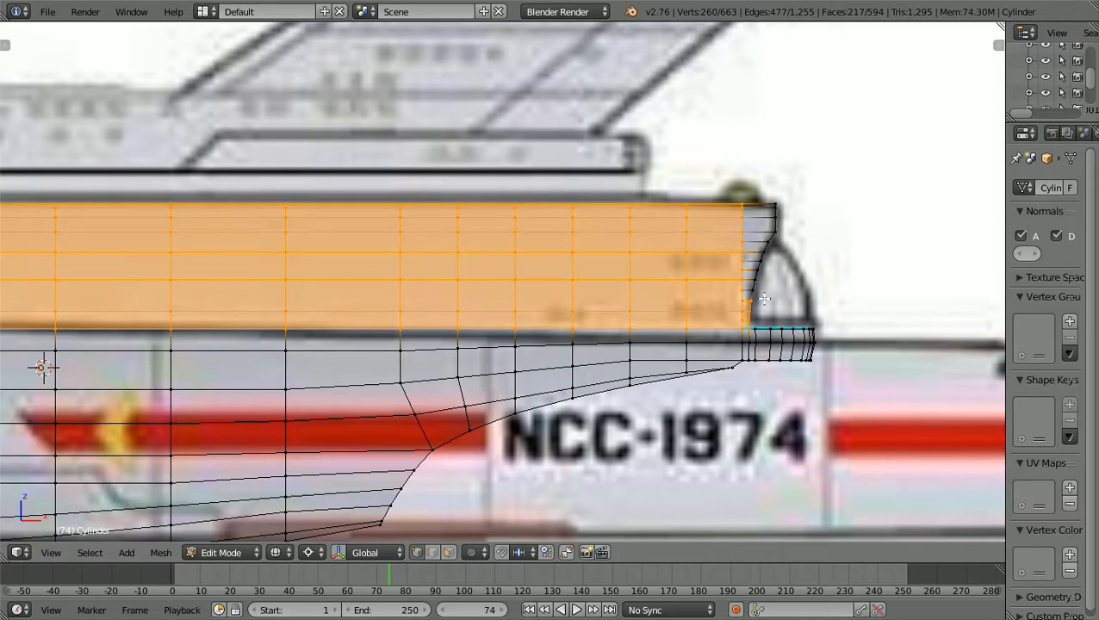
Add the top stern corner and the remaining shuttle bay arch rim vertices to the upper hull selection.
{"action": "key", "text": "b"}
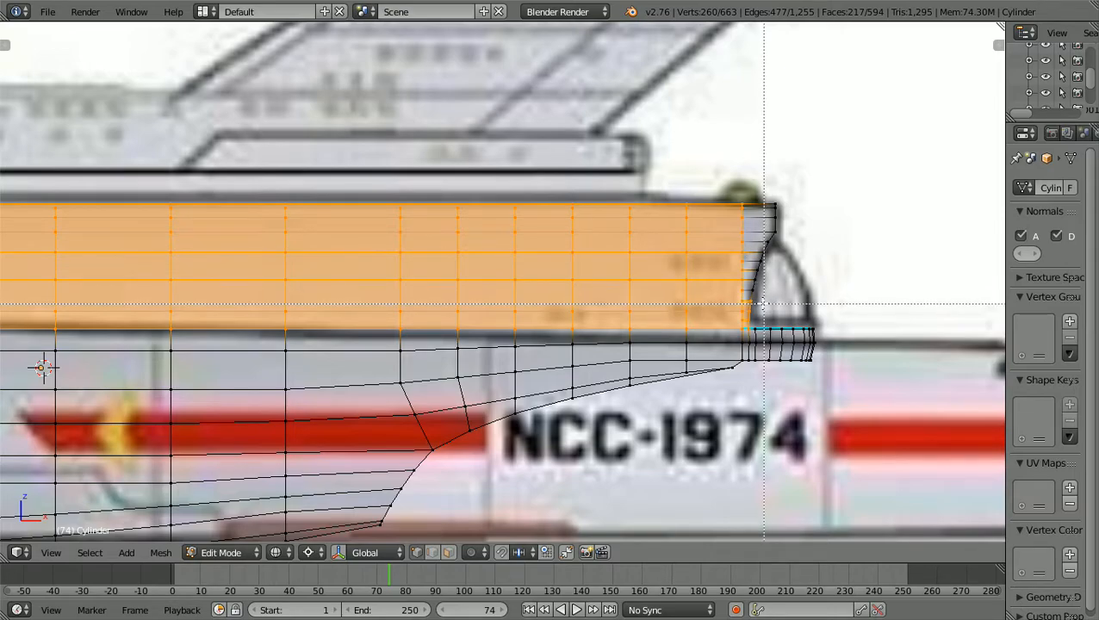
{"action": "left_click_drag", "start_coordinate": [759, 303], "coordinate": [786, 186]}
{"action": "key", "text": "b"}
{"action": "left_click_drag", "start_coordinate": [738, 275], "coordinate": [771, 249]}
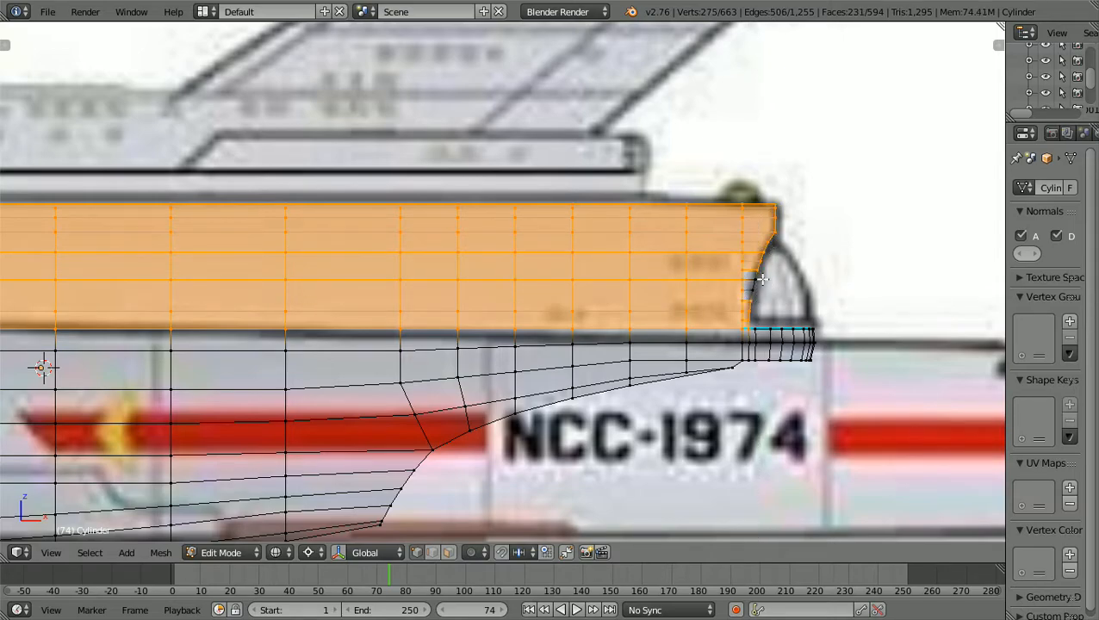
{"action": "key", "text": "b"}
{"action": "left_click_drag", "start_coordinate": [739, 295], "coordinate": [769, 262]}
Duplicate the selected upper hull mesh and offset the copy about 0.016 units downward along the Z axis.
{"action": "scroll", "coordinate": [770, 263], "scroll_direction": "down", "scroll_amount": 2}
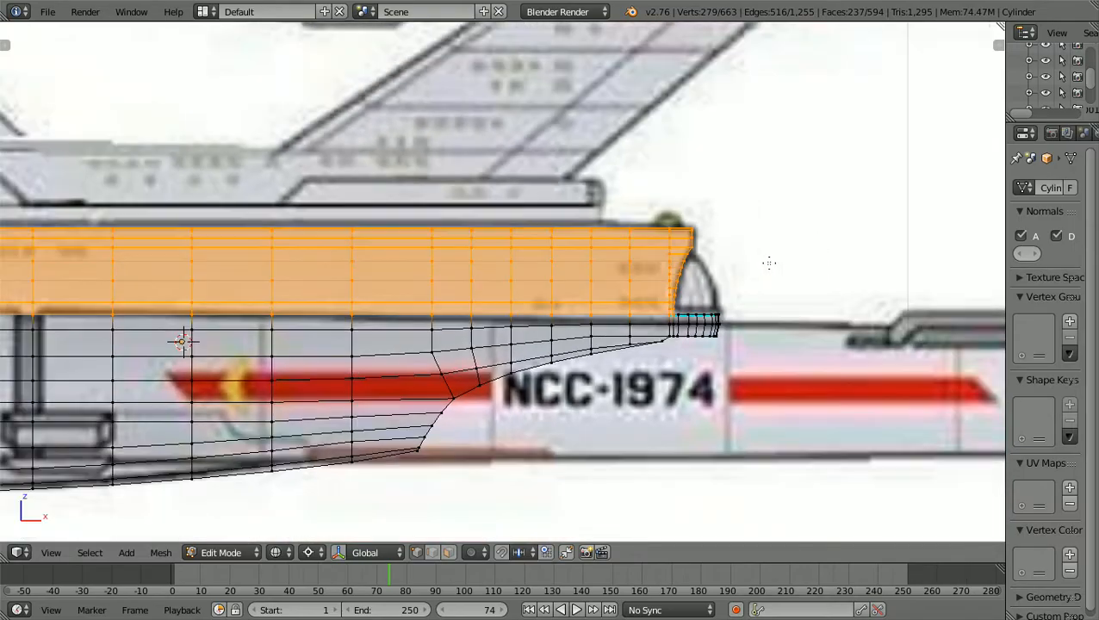
{"action": "scroll", "coordinate": [770, 262], "scroll_direction": "down", "scroll_amount": 3}
{"action": "middle_click_drag", "start_coordinate": [769, 262], "coordinate": [579, 275]}
{"action": "scroll", "coordinate": [590, 283], "scroll_direction": "up", "scroll_amount": 4}
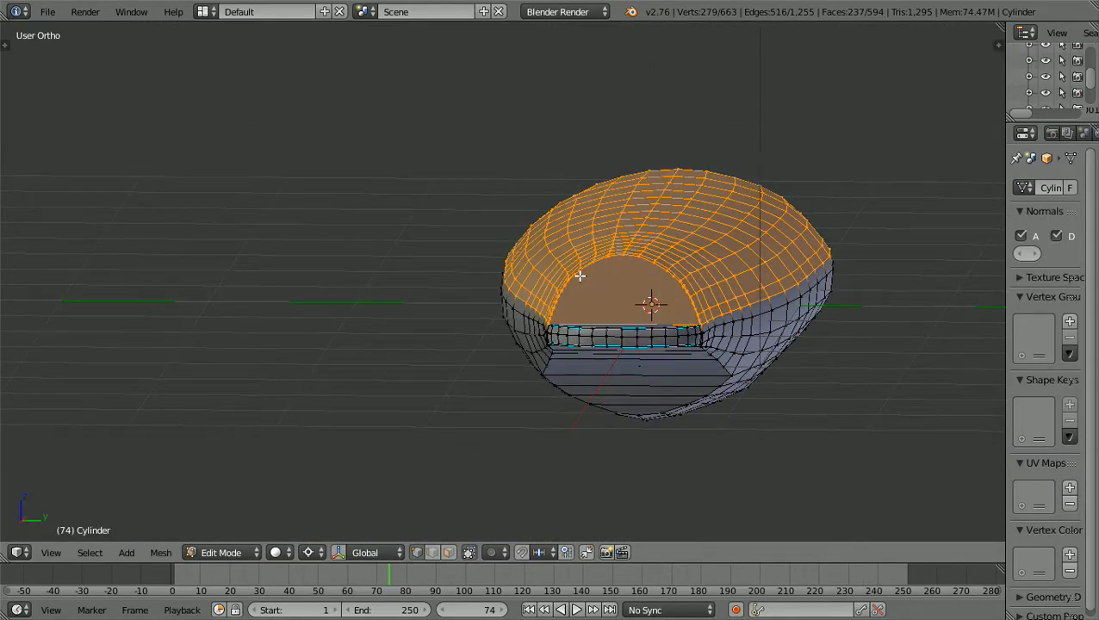
{"action": "scroll", "coordinate": [580, 275], "scroll_direction": "up", "scroll_amount": 2}
{"action": "scroll", "coordinate": [580, 276], "scroll_direction": "down", "scroll_amount": 1}
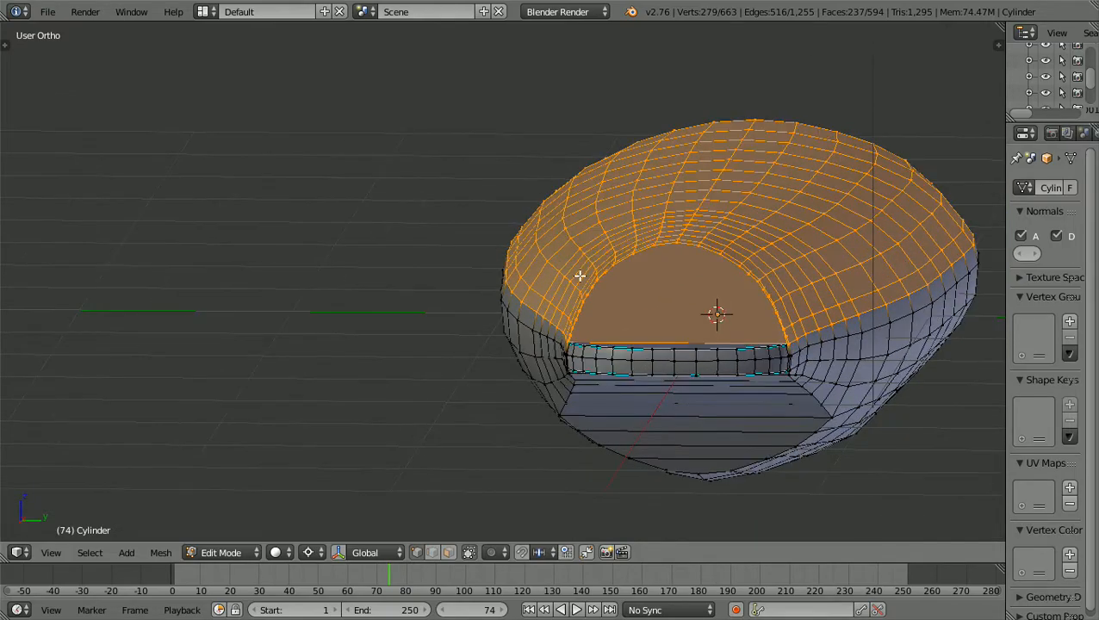
{"action": "key", "text": "KP_3"}
{"action": "scroll", "coordinate": [583, 276], "scroll_direction": "up", "scroll_amount": 3}
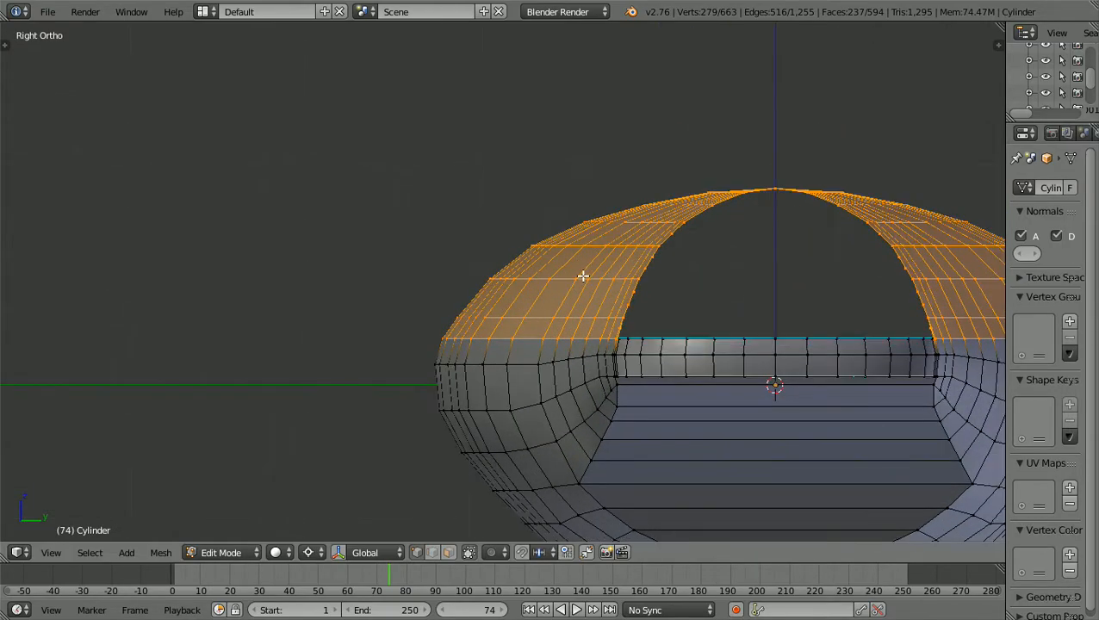
{"action": "scroll", "coordinate": [615, 290], "scroll_direction": "up", "scroll_amount": 9, "text": "ctrl"}
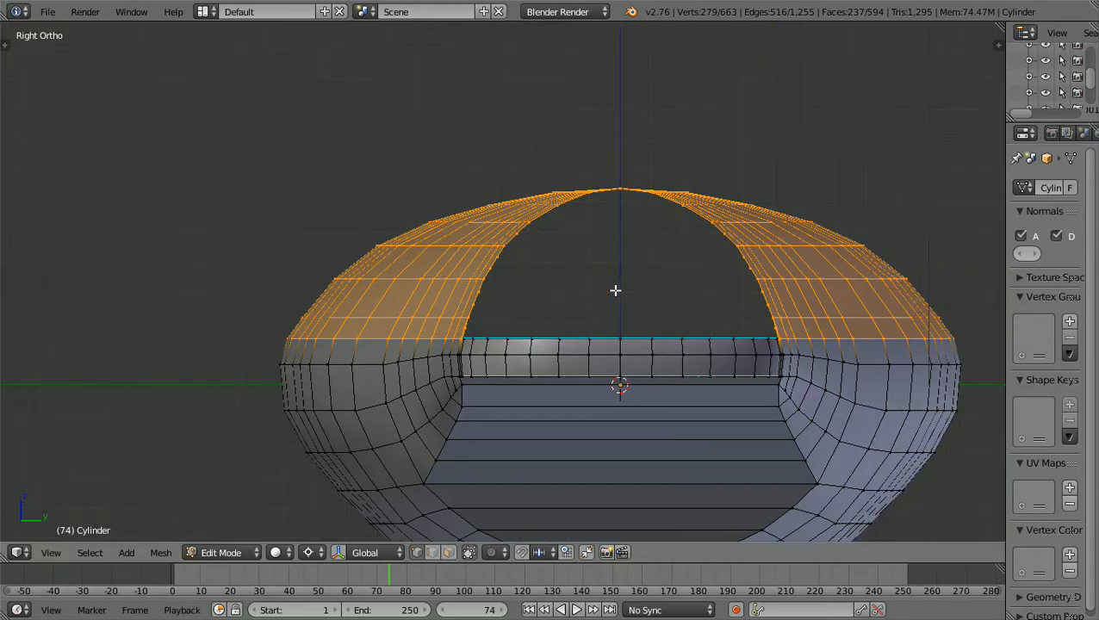
{"action": "scroll", "coordinate": [615, 290], "scroll_direction": "up", "scroll_amount": 1, "text": "ctrl"}
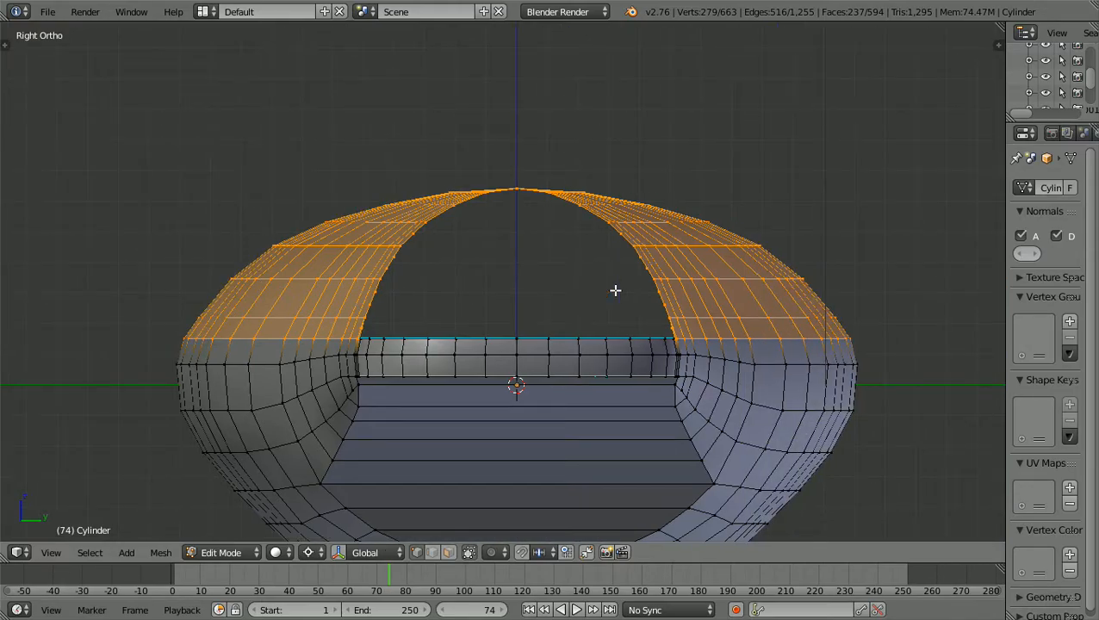
{"action": "scroll", "coordinate": [616, 291], "scroll_direction": "up", "scroll_amount": 2, "text": "shift"}
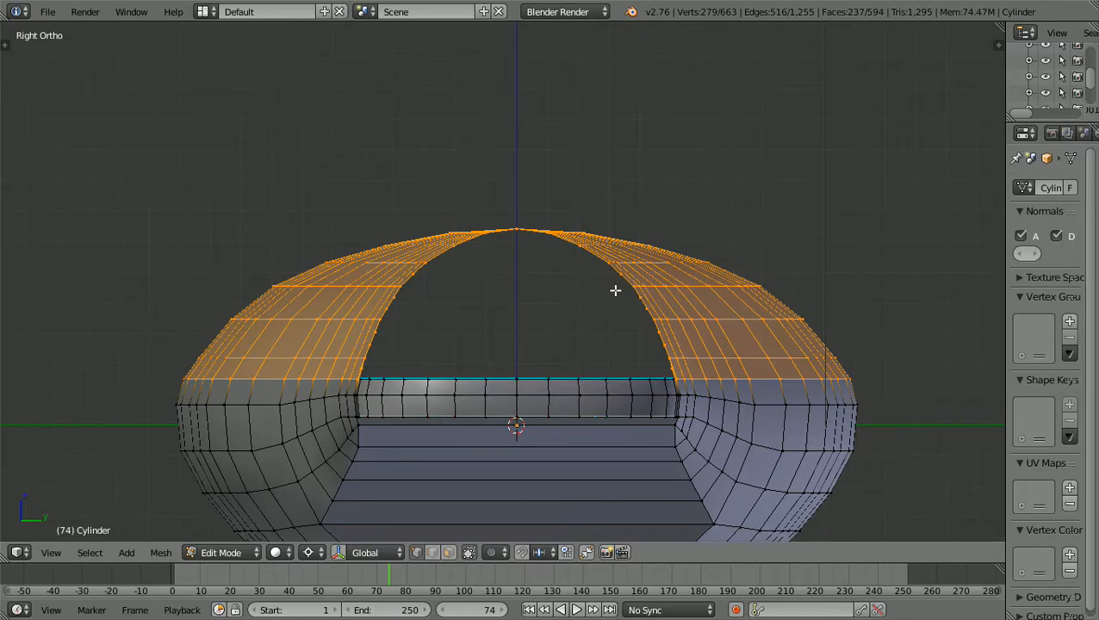
{"action": "key", "text": "shift+d"}
{"action": "key", "text": "z"}
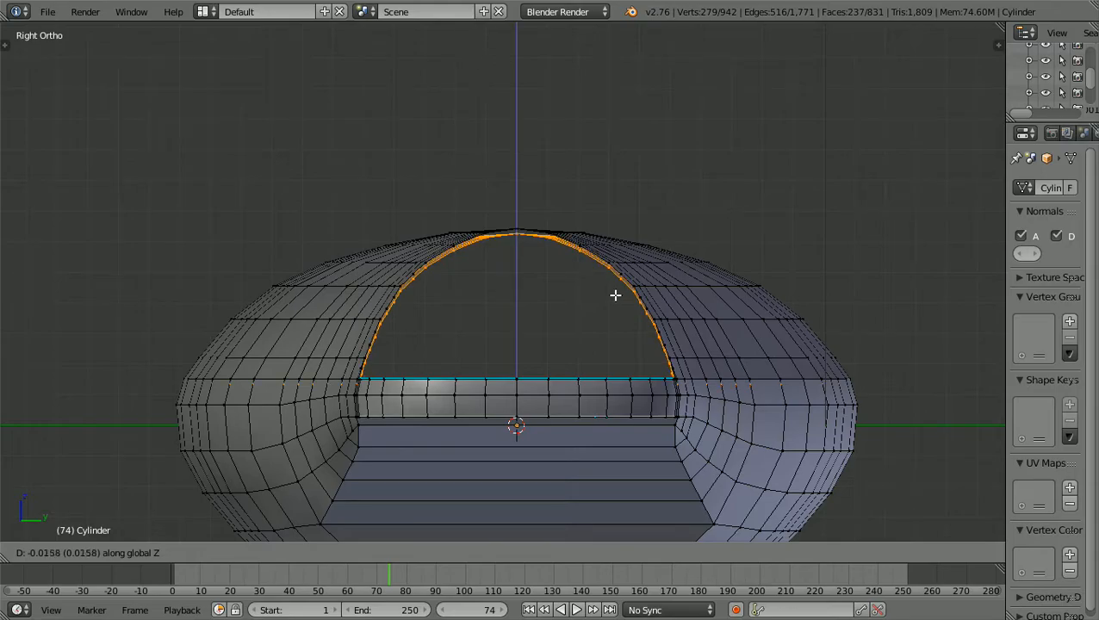
{"action": "left_click", "coordinate": [615, 296]}
Raise the duplicated inner hull about 0.009 units along Z to narrow the gap below the outer shell.
{"action": "scroll", "coordinate": [616, 296], "scroll_direction": "up", "scroll_amount": 5}
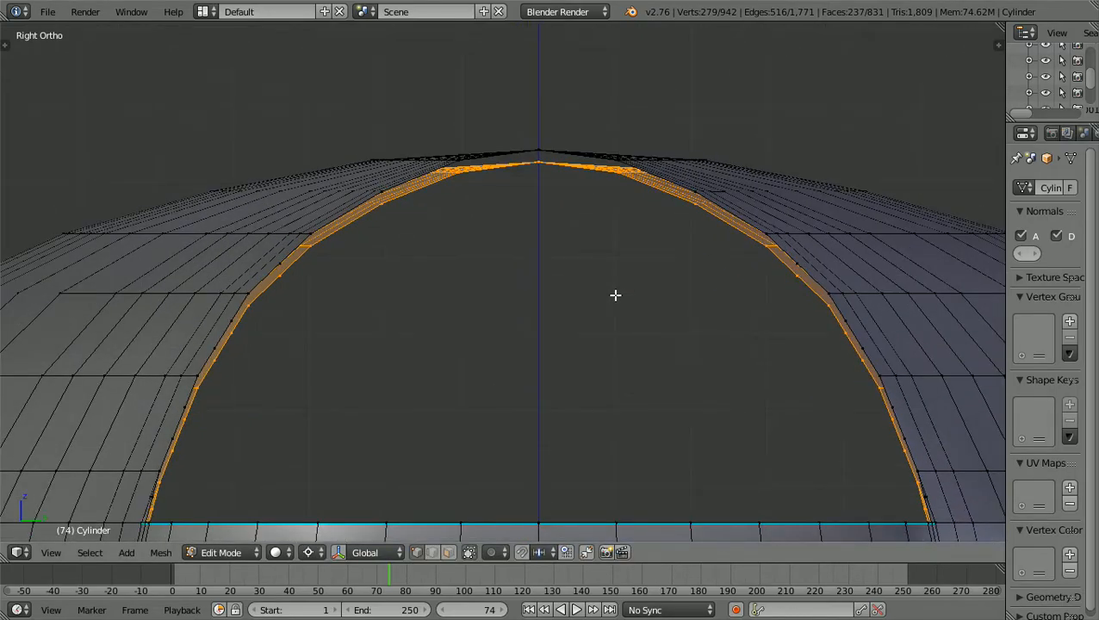
{"action": "scroll", "coordinate": [615, 295], "scroll_direction": "up", "scroll_amount": 1}
{"action": "scroll", "coordinate": [615, 295], "scroll_direction": "up", "scroll_amount": 2}
{"action": "scroll", "coordinate": [615, 295], "scroll_direction": "down", "scroll_amount": 2}
{"action": "scroll", "coordinate": [615, 296], "scroll_direction": "up", "scroll_amount": 1}
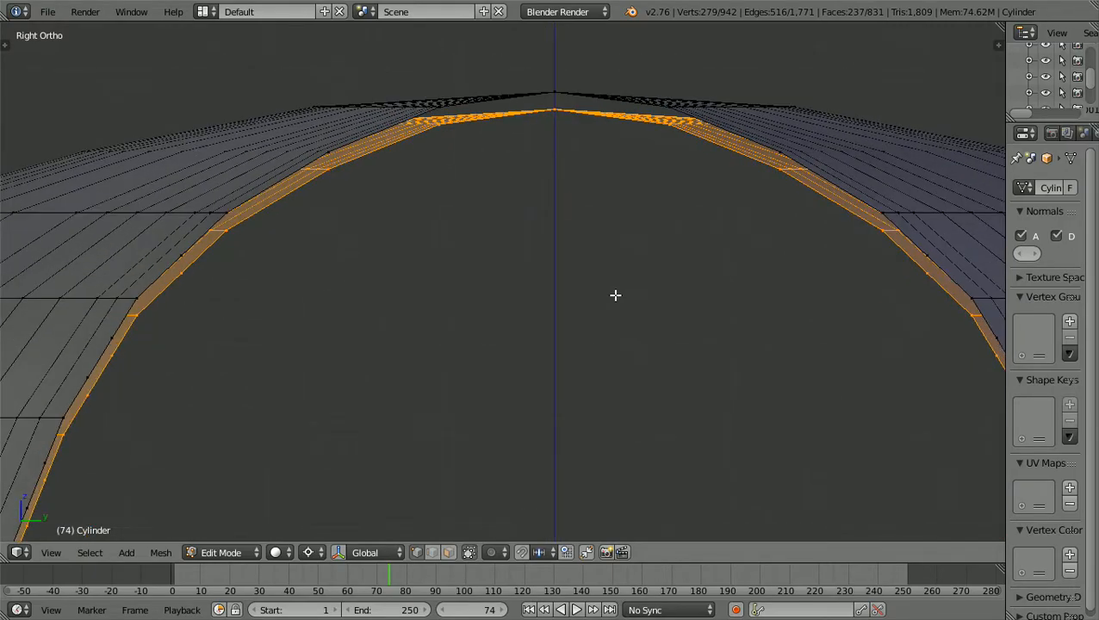
{"action": "scroll", "coordinate": [615, 296], "scroll_direction": "up", "scroll_amount": 4, "text": "shift"}
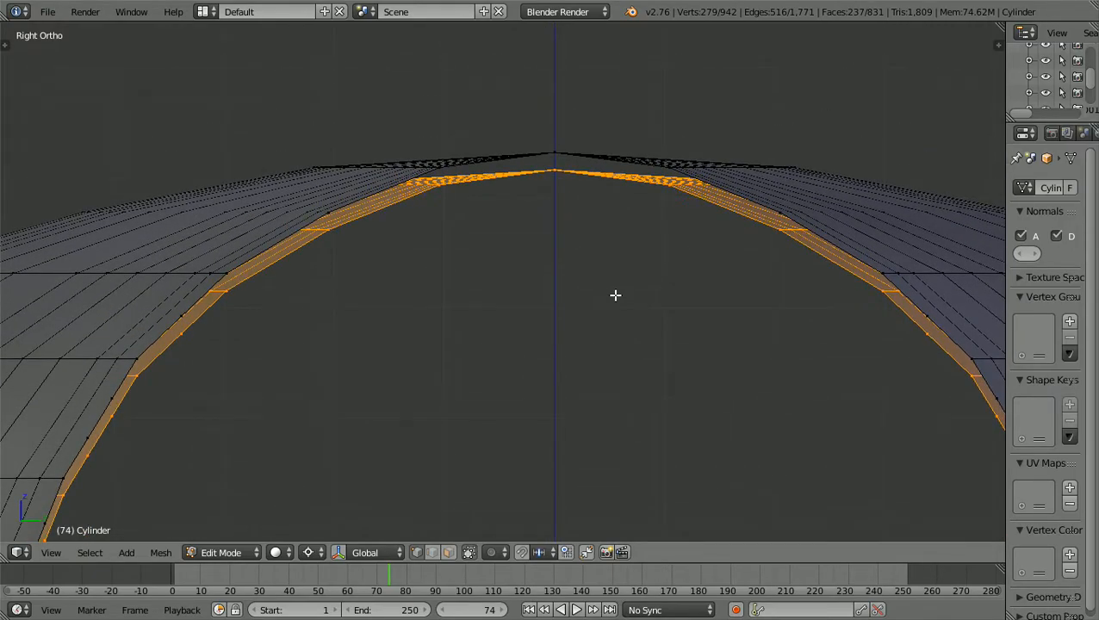
{"action": "scroll", "coordinate": [643, 346], "scroll_direction": "up", "scroll_amount": 2}
{"action": "scroll", "coordinate": [643, 345], "scroll_direction": "up", "scroll_amount": 2, "text": "shift"}
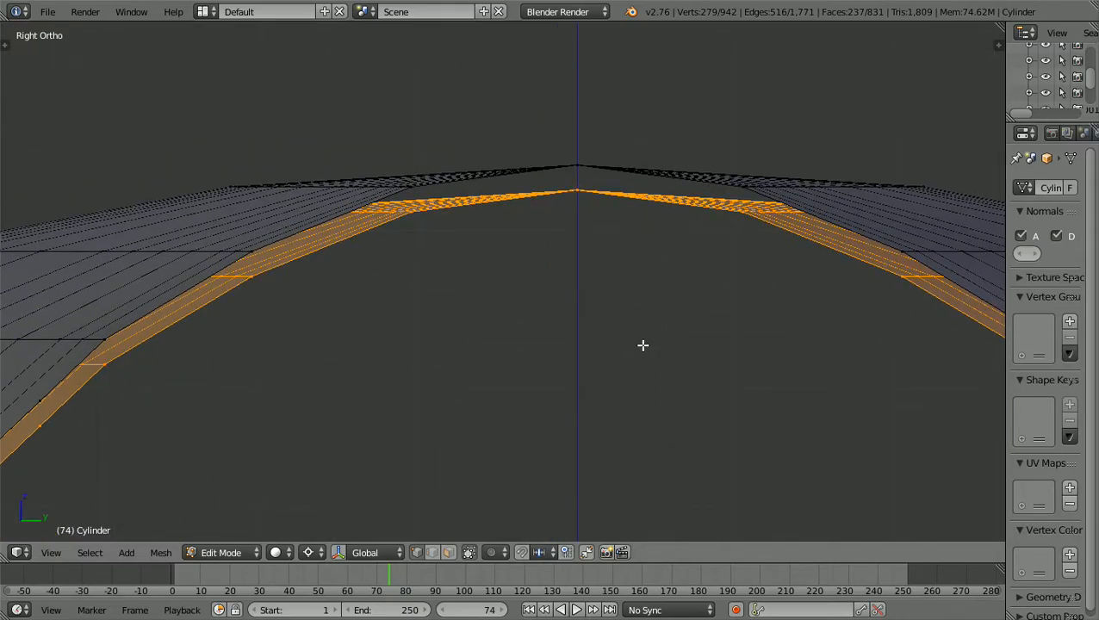
{"action": "key", "text": "g"}
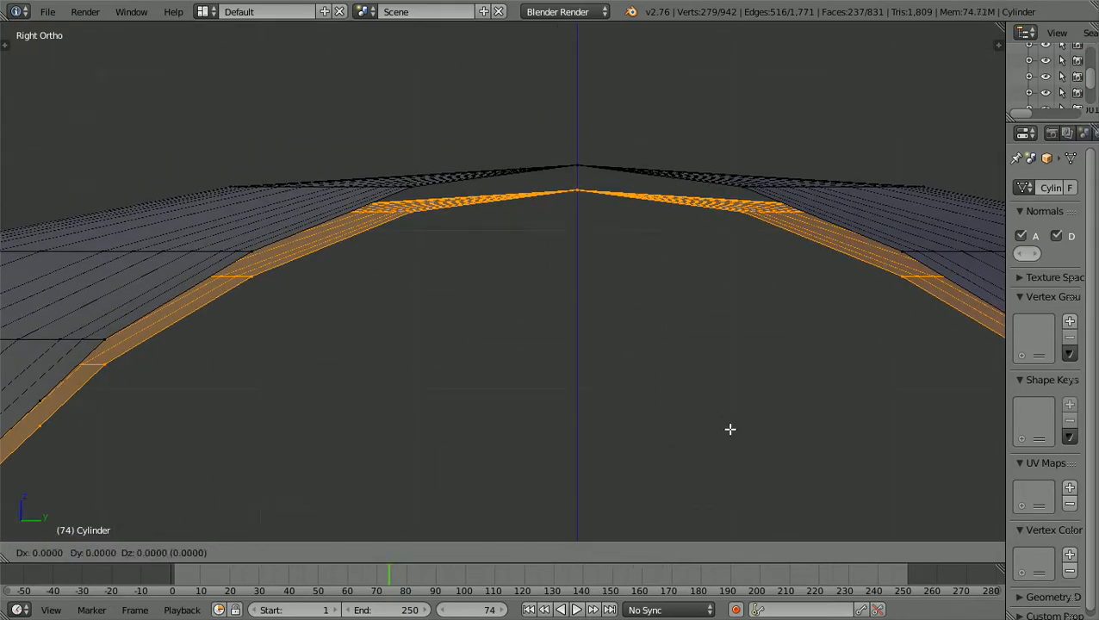
{"action": "key", "text": "z"}
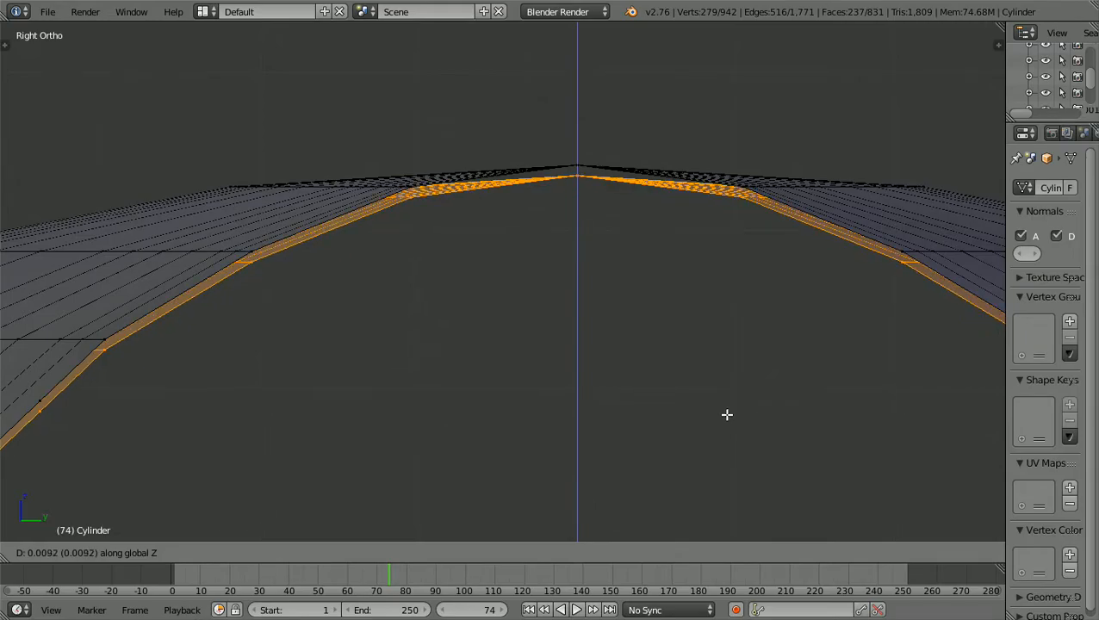
{"action": "left_click", "coordinate": [729, 418]}
Scale the duplicated inner hull to about 0.996 along the Y axis to thicken the side walls slightly.
{"action": "scroll", "coordinate": [728, 416], "scroll_direction": "down", "scroll_amount": 3}
{"action": "scroll", "coordinate": [728, 415], "scroll_direction": "down", "scroll_amount": 2}
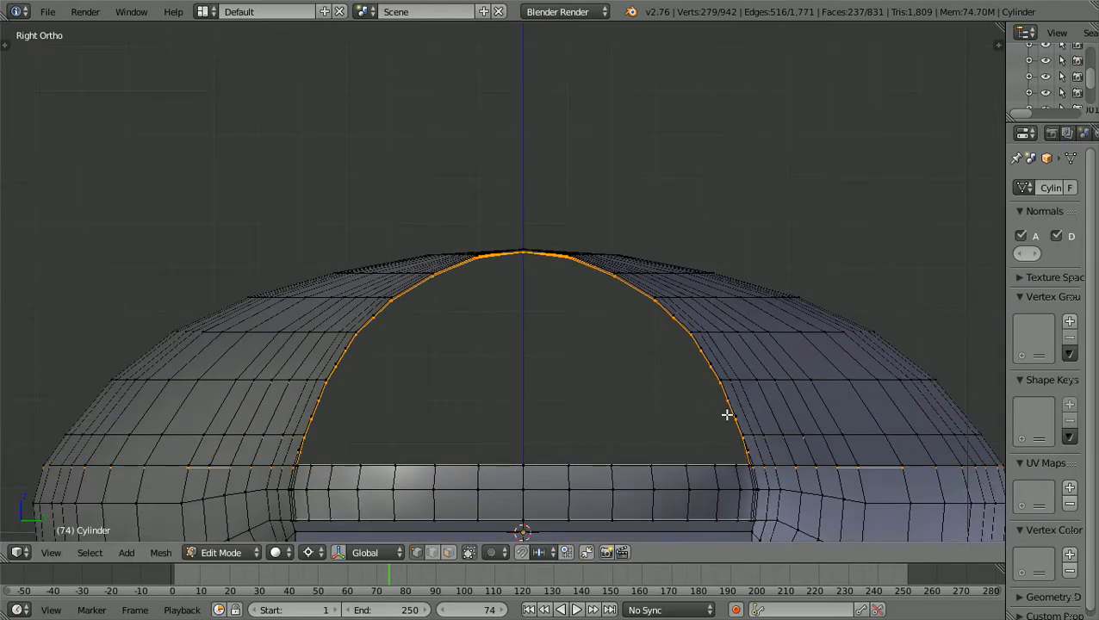
{"action": "scroll", "coordinate": [727, 414], "scroll_direction": "down", "scroll_amount": 3, "text": "shift"}
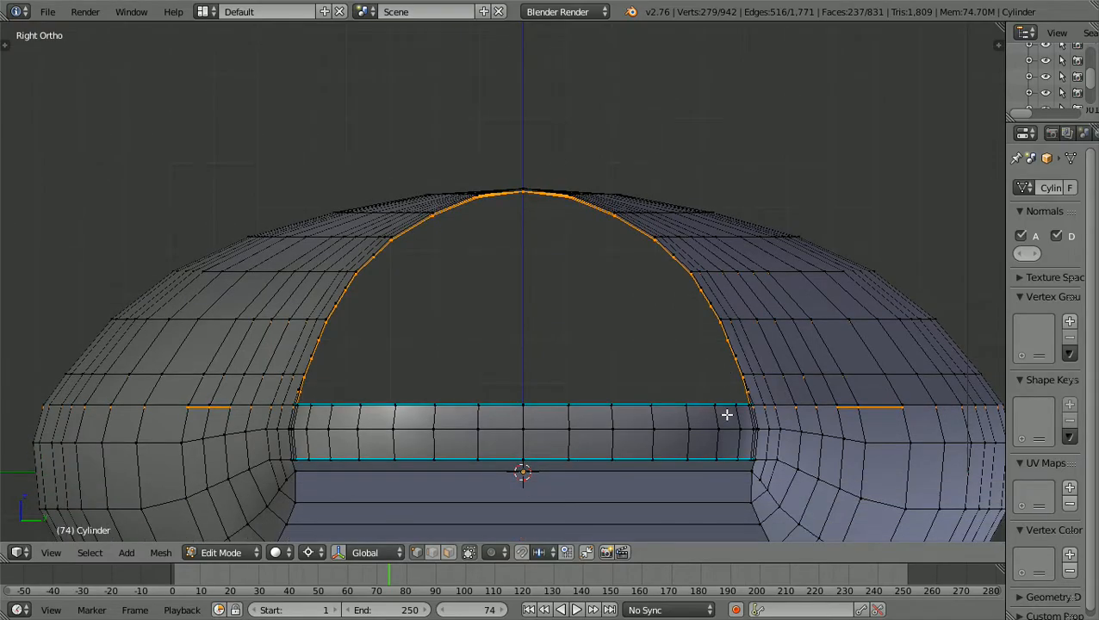
{"action": "scroll", "coordinate": [727, 415], "scroll_direction": "up", "scroll_amount": 4}
{"action": "scroll", "coordinate": [727, 414], "scroll_direction": "up", "scroll_amount": 5}
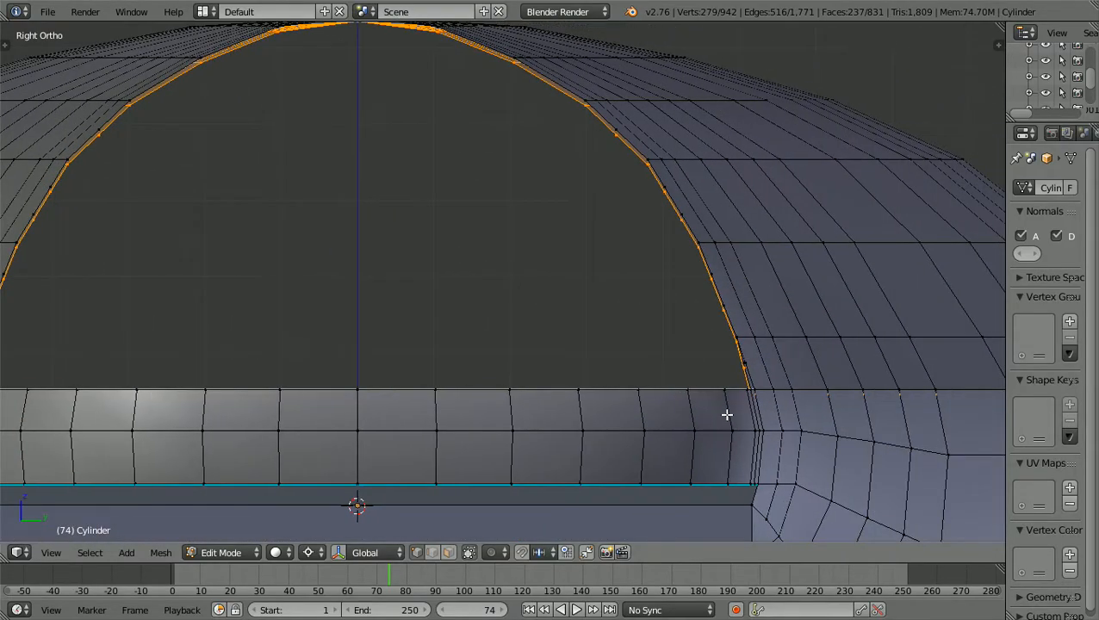
{"action": "scroll", "coordinate": [727, 416], "scroll_direction": "up", "scroll_amount": 3, "text": "ctrl"}
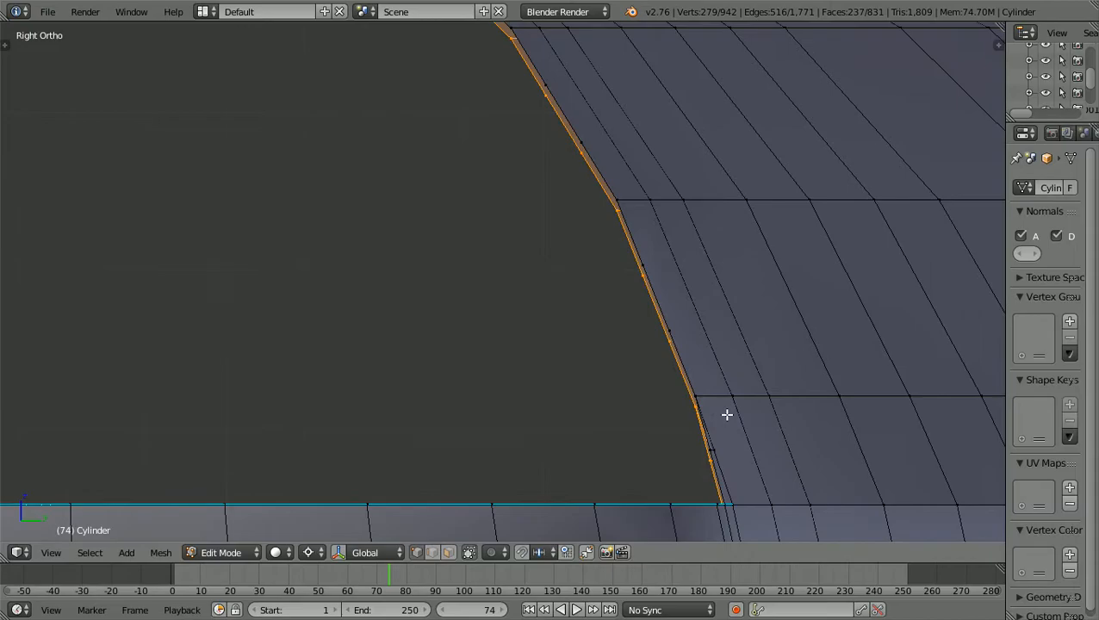
{"action": "scroll", "coordinate": [727, 415], "scroll_direction": "down", "scroll_amount": 4, "text": "shift"}
{"action": "scroll", "coordinate": [727, 416], "scroll_direction": "up", "scroll_amount": 2, "text": "ctrl"}
{"action": "scroll", "coordinate": [727, 415], "scroll_direction": "up", "scroll_amount": 1, "text": "ctrl"}
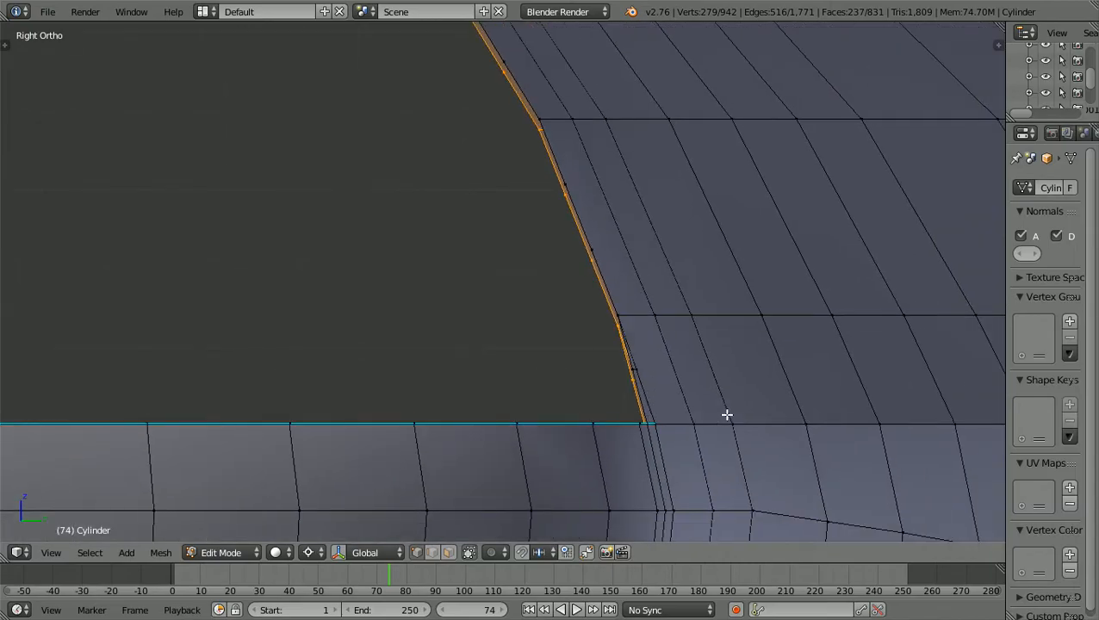
{"action": "scroll", "coordinate": [727, 414], "scroll_direction": "up", "scroll_amount": 3}
{"action": "scroll", "coordinate": [727, 414], "scroll_direction": "down", "scroll_amount": 2, "text": "shift"}
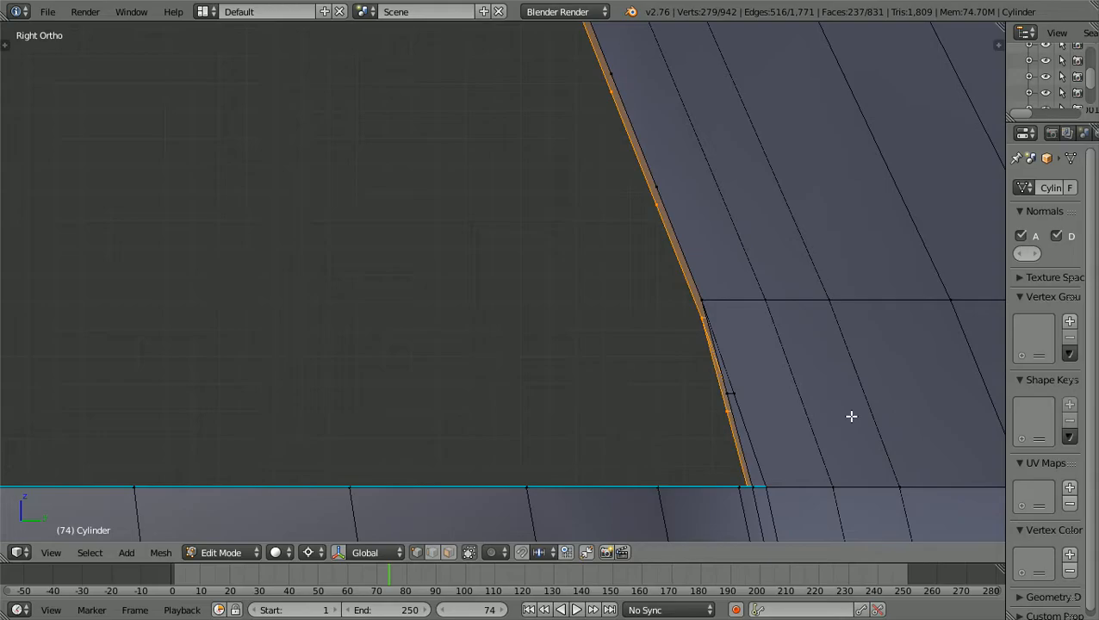
{"action": "key", "text": "s"}
{"action": "key", "text": "y"}
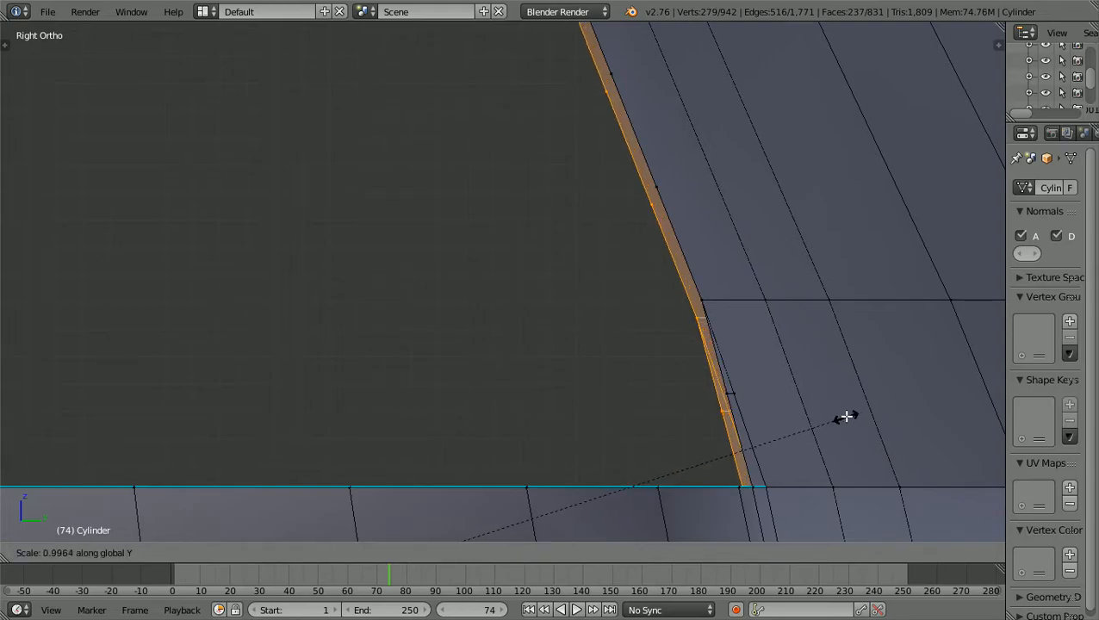
{"action": "key", "text": "Return"}
Examine the gap between the inner and outer hull shells around the shuttle bay arch and its lower corner.
{"action": "scroll", "coordinate": [845, 417], "scroll_direction": "down", "scroll_amount": 4}
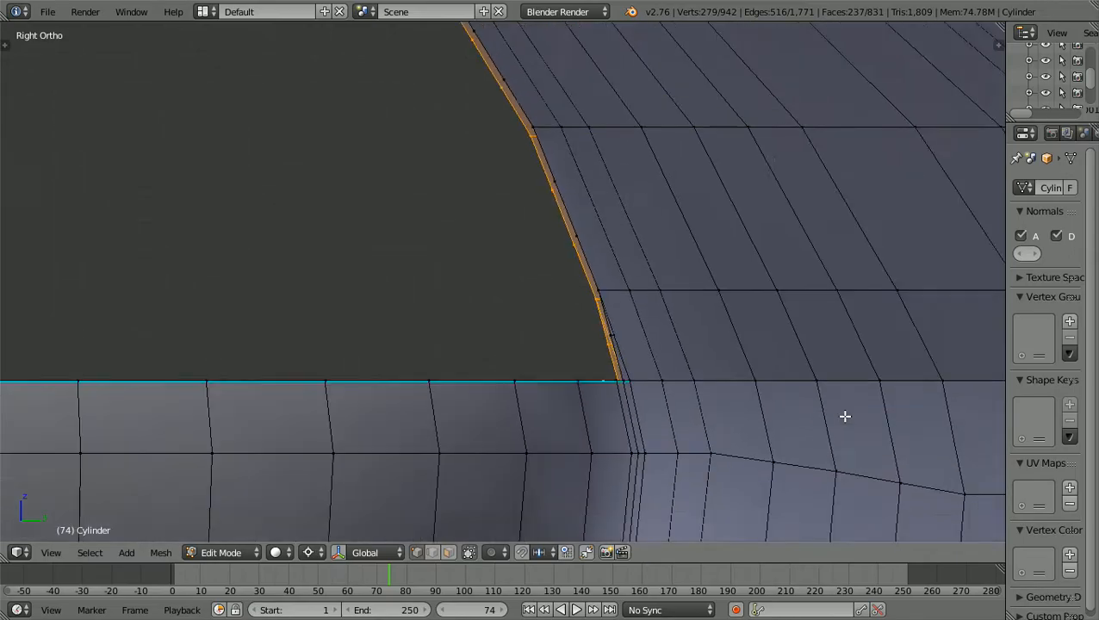
{"action": "mouse_move", "coordinate": [846, 417]}
{"action": "middle_mouse_down"}
{"action": "mouse_move", "coordinate": [915, 424]}
{"action": "mouse_move", "coordinate": [825, 412]}
{"action": "mouse_move", "coordinate": [862, 425]}
{"action": "middle_mouse_up"}
{"action": "scroll", "coordinate": [828, 413], "scroll_direction": "down", "scroll_amount": 6}
{"action": "scroll", "coordinate": [863, 425], "scroll_direction": "up", "scroll_amount": 3}
{"action": "scroll", "coordinate": [862, 426], "scroll_direction": "down", "scroll_amount": 1}
{"action": "scroll", "coordinate": [811, 426], "scroll_direction": "down", "scroll_amount": 3}
{"action": "middle_click_drag", "start_coordinate": [811, 426], "coordinate": [790, 431]}
{"action": "scroll", "coordinate": [790, 431], "scroll_direction": "up", "scroll_amount": 2}
{"action": "scroll", "coordinate": [791, 431], "scroll_direction": "up", "scroll_amount": 2}
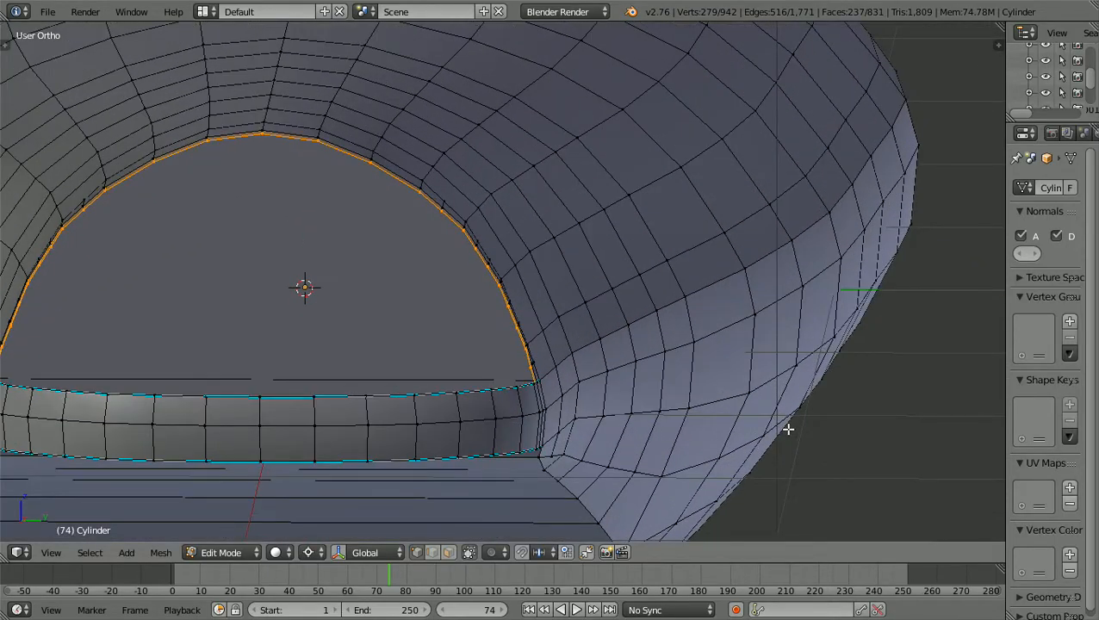
{"action": "scroll", "coordinate": [788, 430], "scroll_direction": "down", "scroll_amount": 6}
{"action": "middle_click_drag", "start_coordinate": [787, 432], "coordinate": [626, 362]}
{"action": "scroll", "coordinate": [780, 422], "scroll_direction": "up", "scroll_amount": 4}
{"action": "scroll", "coordinate": [762, 439], "scroll_direction": "up", "scroll_amount": 4}
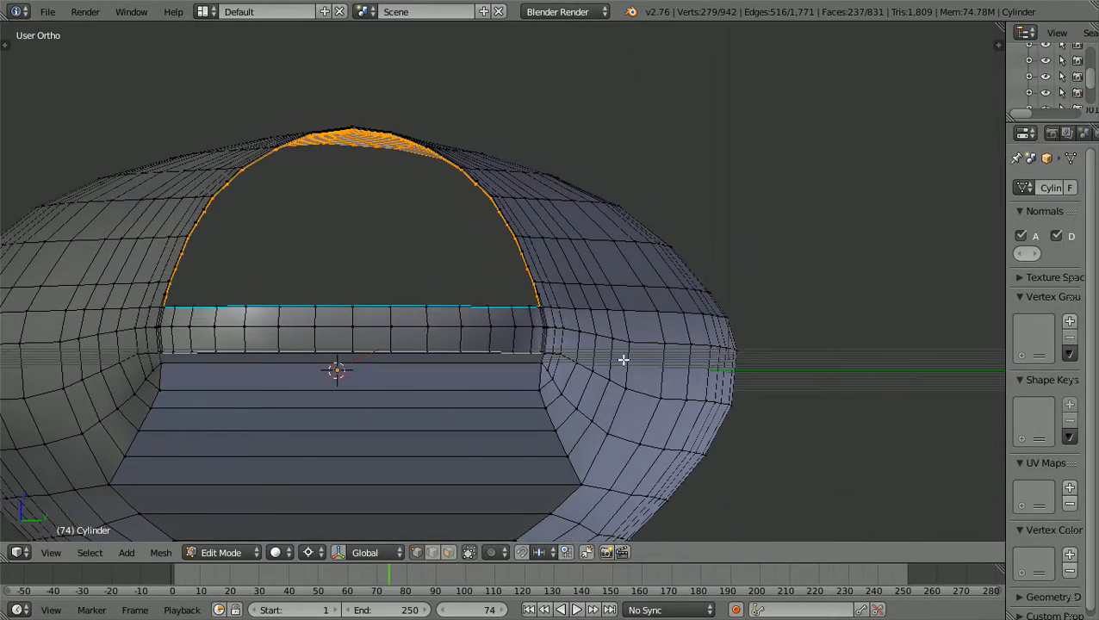
{"action": "scroll", "coordinate": [610, 354], "scroll_direction": "up", "scroll_amount": 4}
{"action": "scroll", "coordinate": [610, 354], "scroll_direction": "down", "scroll_amount": 6}
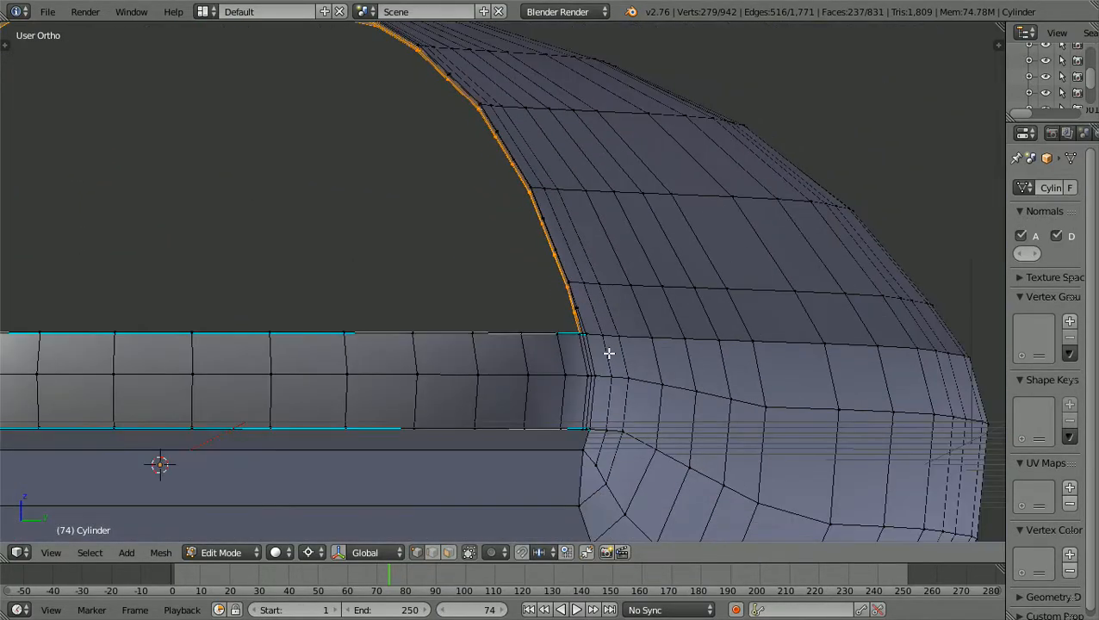
Examine the inner shell from inside the bay and along the opposite side of the arch rim.
{"action": "middle_click_drag", "start_coordinate": [590, 377], "coordinate": [603, 377]}
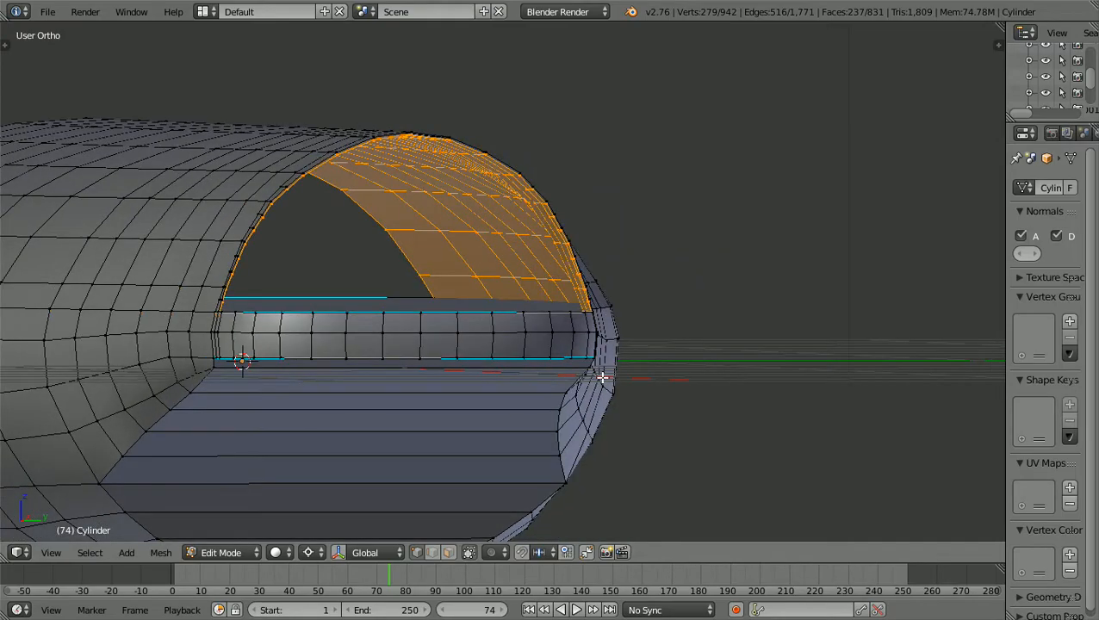
{"action": "scroll", "coordinate": [602, 378], "scroll_direction": "up", "scroll_amount": 2}
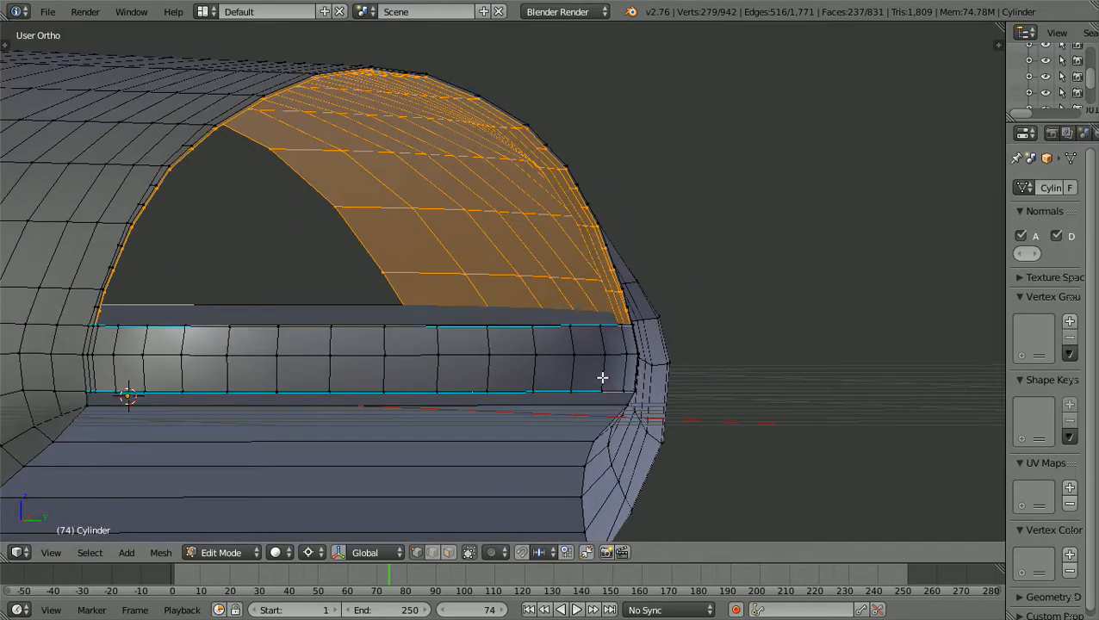
{"action": "scroll", "coordinate": [602, 378], "scroll_direction": "up", "scroll_amount": 1}
{"action": "scroll", "coordinate": [602, 377], "scroll_direction": "down", "scroll_amount": 15, "text": "ctrl"}
{"action": "scroll", "coordinate": [602, 378], "scroll_direction": "up", "scroll_amount": 1}
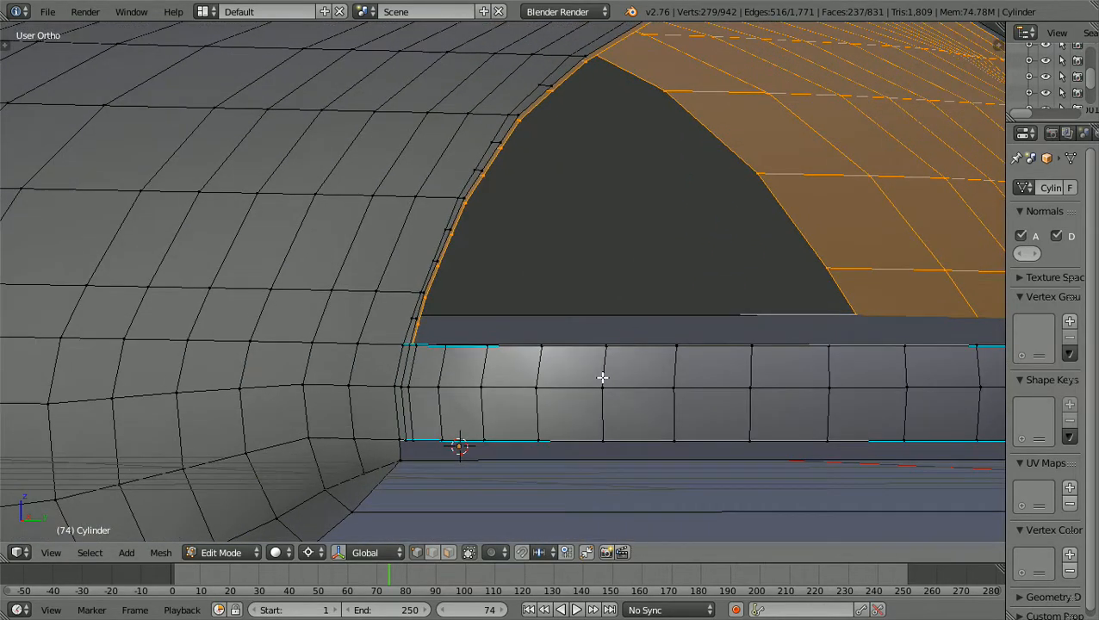
{"action": "scroll", "coordinate": [602, 378], "scroll_direction": "up", "scroll_amount": 4}
{"action": "scroll", "coordinate": [603, 377], "scroll_direction": "down", "scroll_amount": 2}
{"action": "middle_click_drag", "start_coordinate": [602, 377], "coordinate": [658, 370]}
{"action": "scroll", "coordinate": [657, 370], "scroll_direction": "down", "scroll_amount": 4}
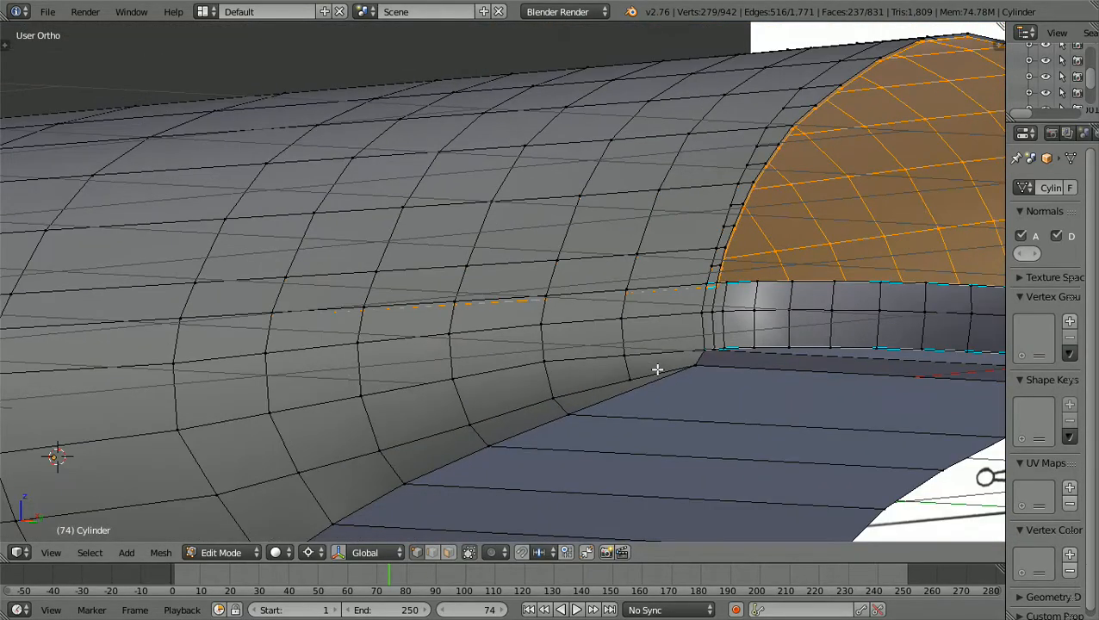
Check the inner shell's fit in the side profile and at the open forward end of the hull.
{"action": "key", "text": "KP_1"}
{"action": "scroll", "coordinate": [657, 370], "scroll_direction": "down", "scroll_amount": 2}
{"action": "scroll", "coordinate": [657, 370], "scroll_direction": "down", "scroll_amount": 3, "text": "ctrl"}
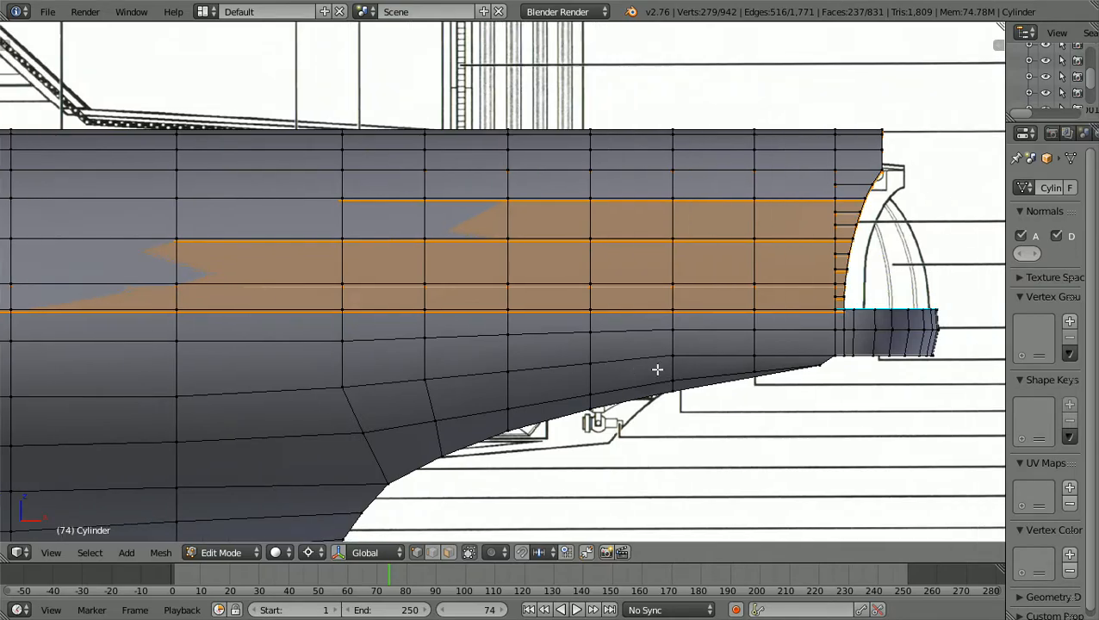
{"action": "scroll", "coordinate": [657, 369], "scroll_direction": "down", "scroll_amount": 1}
{"action": "middle_click_drag", "start_coordinate": [661, 370], "coordinate": [834, 375]}
{"action": "scroll", "coordinate": [833, 375], "scroll_direction": "up", "scroll_amount": 2}
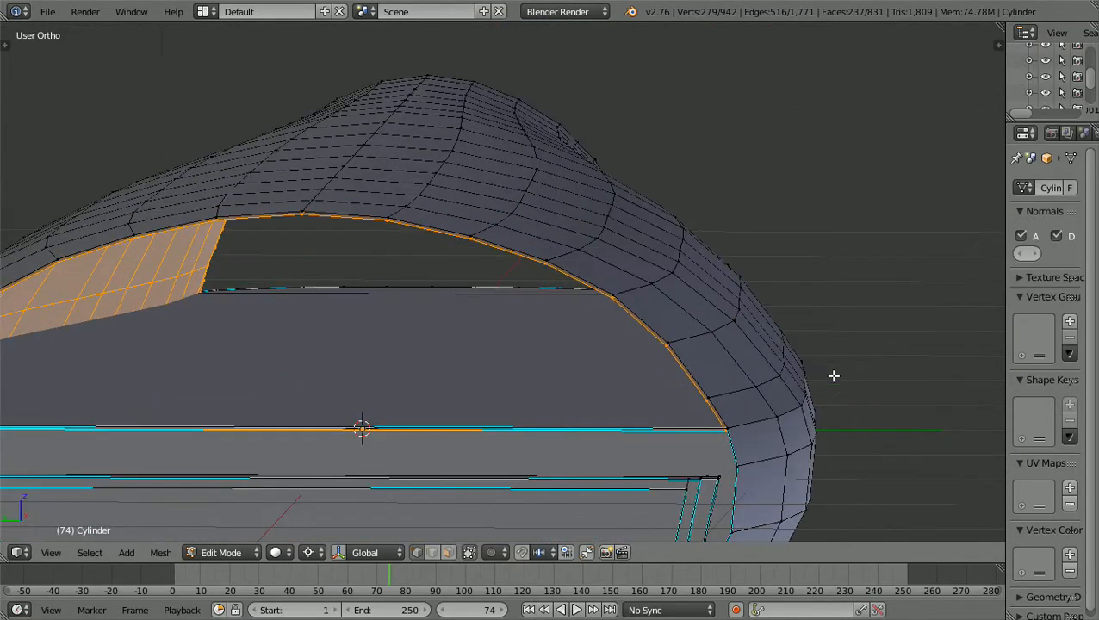
{"action": "scroll", "coordinate": [833, 375], "scroll_direction": "up", "scroll_amount": 1}
{"action": "scroll", "coordinate": [834, 376], "scroll_direction": "down", "scroll_amount": 3}
Deselect the whole mesh and view the double rim around the shuttle bay opening from the stern.
{"action": "middle_click_drag", "start_coordinate": [834, 376], "coordinate": [468, 392]}
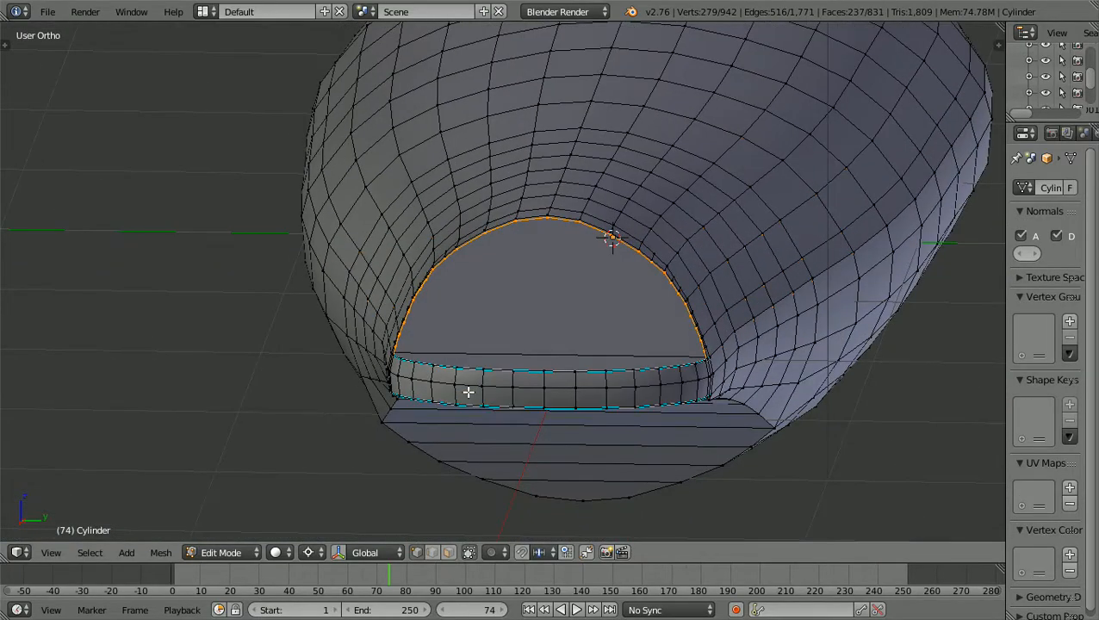
{"action": "scroll", "coordinate": [472, 391], "scroll_direction": "up", "scroll_amount": 3}
{"action": "scroll", "coordinate": [554, 350], "scroll_direction": "up", "scroll_amount": 2}
{"action": "scroll", "coordinate": [554, 351], "scroll_direction": "down", "scroll_amount": 2}
{"action": "scroll", "coordinate": [554, 350], "scroll_direction": "up", "scroll_amount": 2}
{"action": "scroll", "coordinate": [554, 349], "scroll_direction": "down", "scroll_amount": 1}
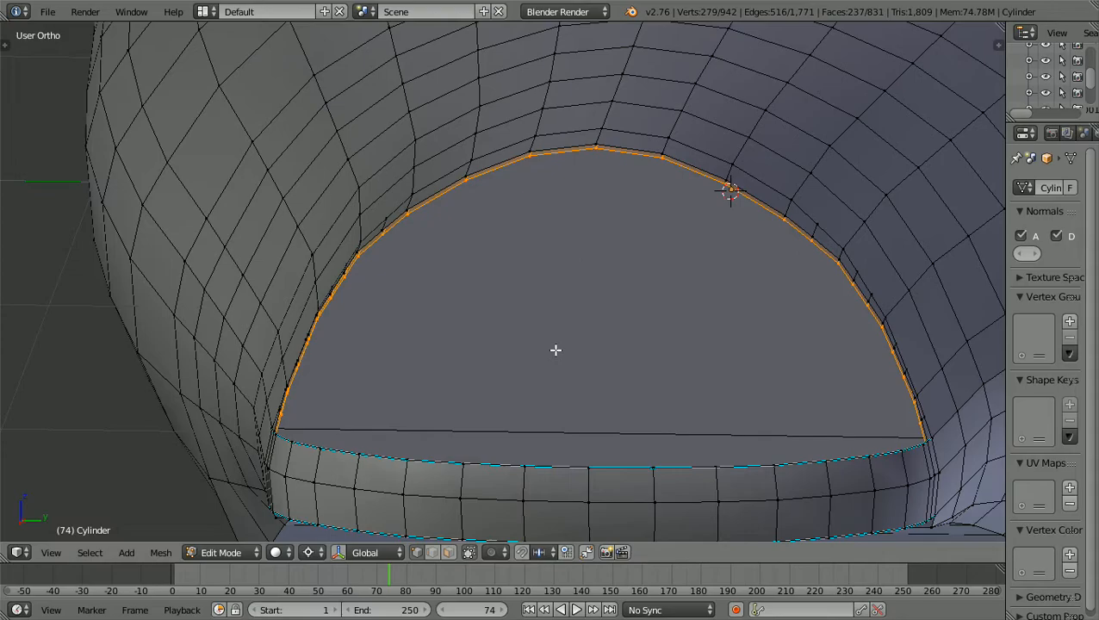
{"action": "key", "text": "a"}
{"action": "scroll", "coordinate": [556, 350], "scroll_direction": "up", "scroll_amount": 1}
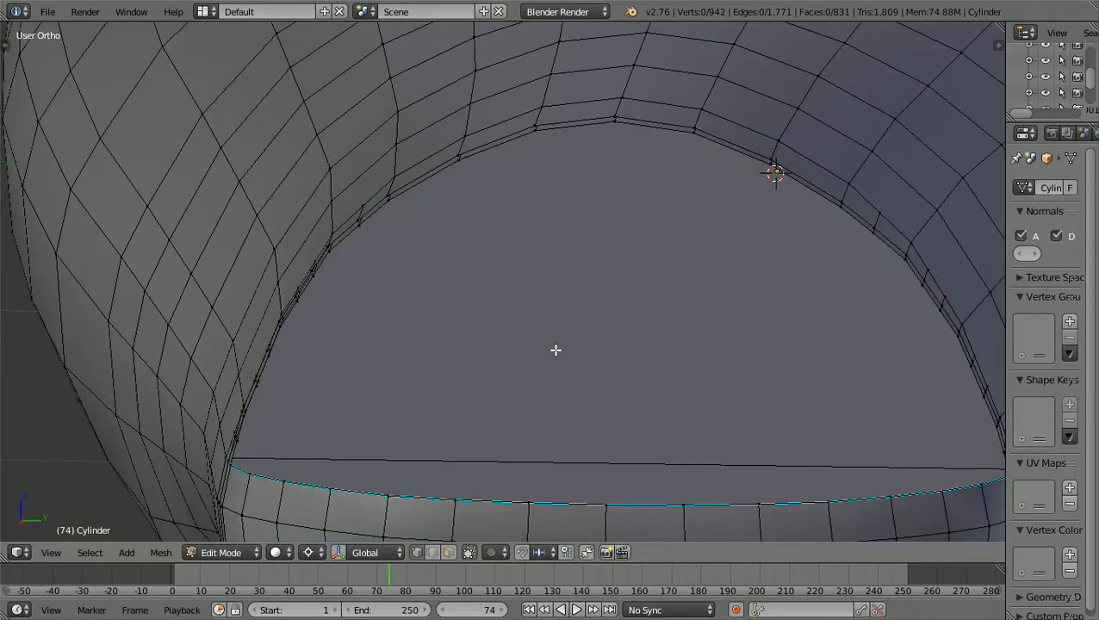
{"action": "middle_click_drag", "start_coordinate": [556, 349], "coordinate": [558, 341]}
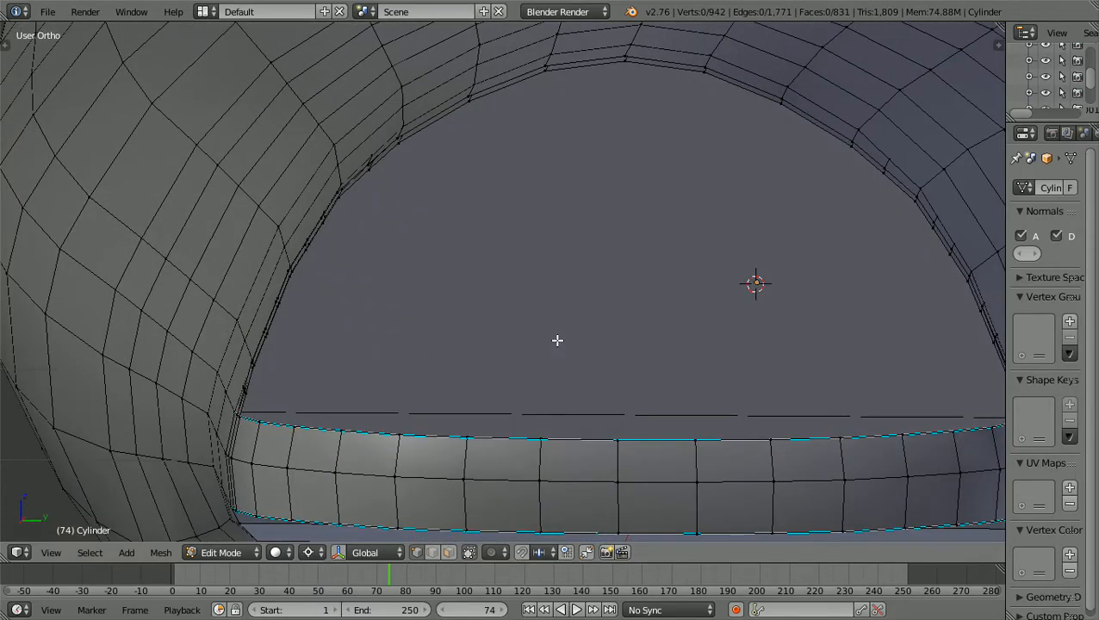
Examine the double rim and deck line of the shuttle bay opening in solid and wireframe display.
{"action": "scroll", "coordinate": [558, 340], "scroll_direction": "up", "scroll_amount": 2}
{"action": "scroll", "coordinate": [558, 340], "scroll_direction": "down", "scroll_amount": 4}
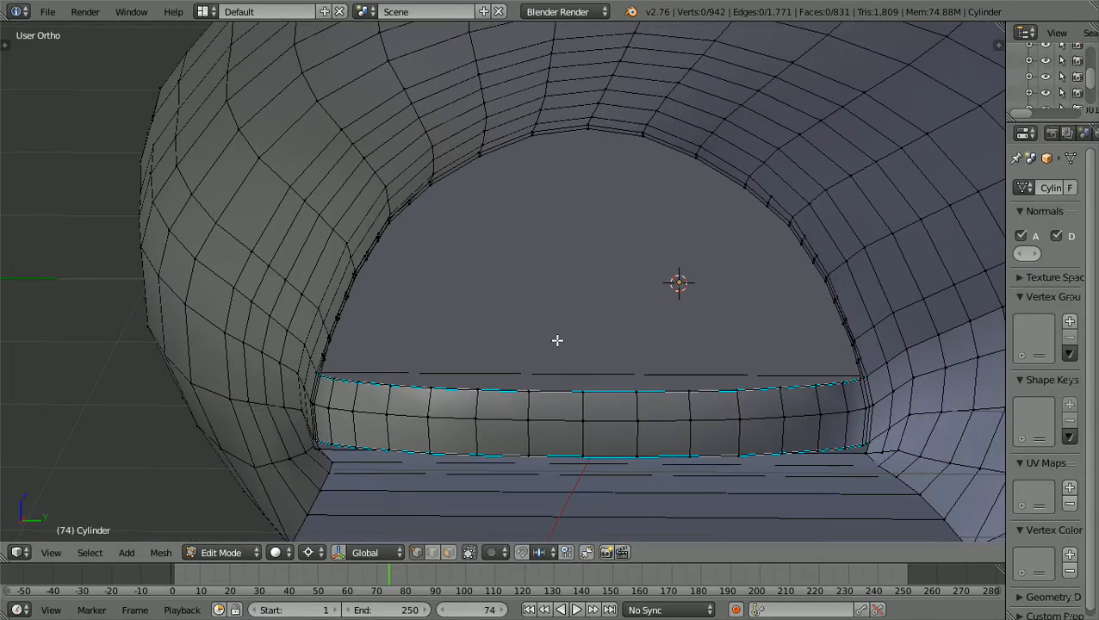
{"action": "middle_click_drag", "start_coordinate": [558, 341], "coordinate": [567, 342]}
{"action": "scroll", "coordinate": [555, 343], "scroll_direction": "up", "scroll_amount": 1}
{"action": "scroll", "coordinate": [567, 342], "scroll_direction": "up", "scroll_amount": 1}
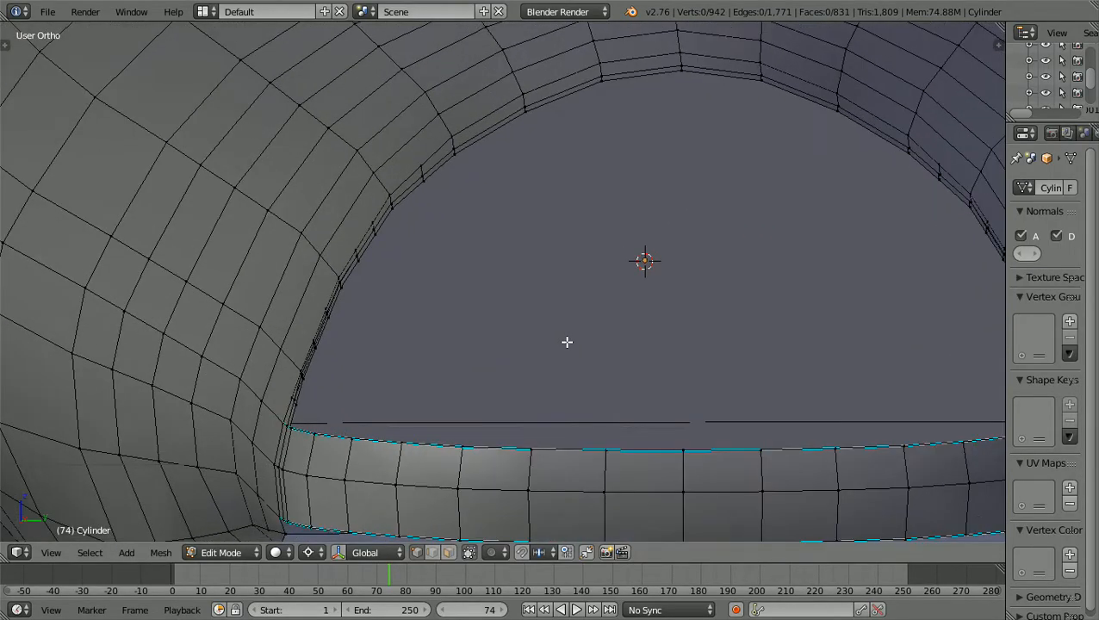
{"action": "scroll", "coordinate": [567, 342], "scroll_direction": "down", "scroll_amount": 1}
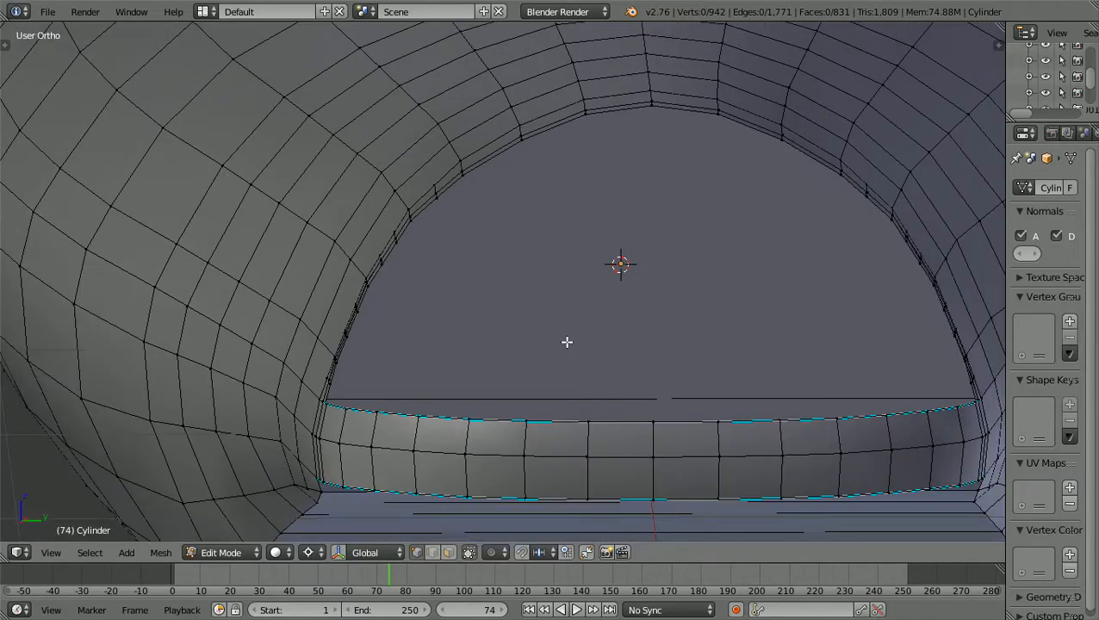
{"action": "scroll", "coordinate": [567, 342], "scroll_direction": "up", "scroll_amount": 1}
{"action": "scroll", "coordinate": [566, 342], "scroll_direction": "down", "scroll_amount": 1}
{"action": "key", "text": "z"}
{"action": "scroll", "coordinate": [437, 486], "scroll_direction": "down", "scroll_amount": 4}
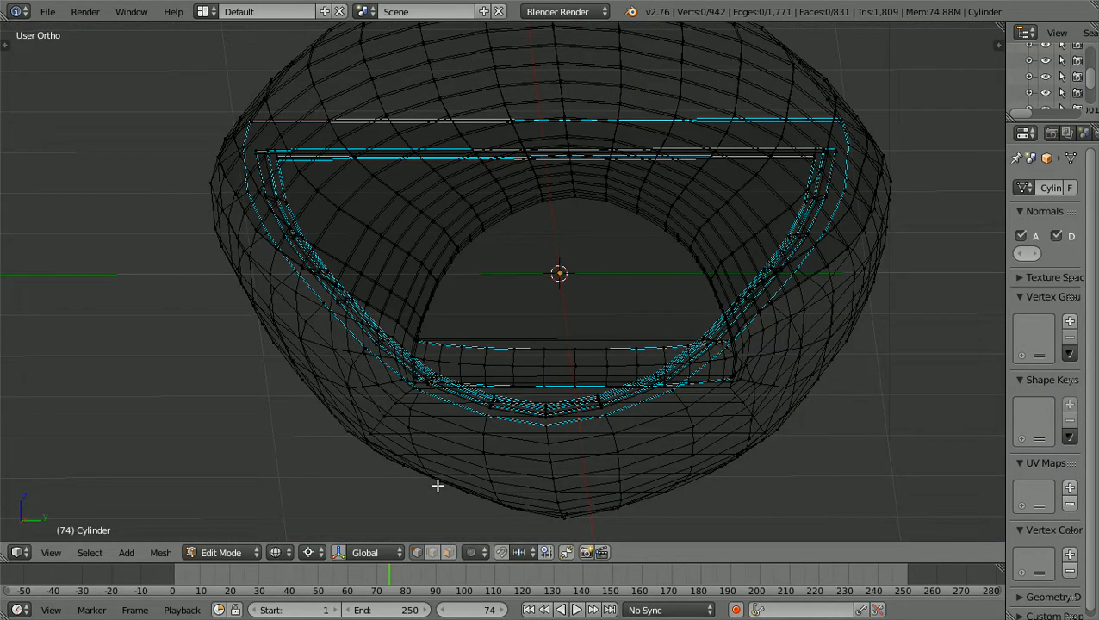
In face selection mode, select the large duplicate deck face spanning the hull interior behind the shuttle bay arch and delete it.
{"action": "scroll", "coordinate": [438, 486], "scroll_direction": "up", "scroll_amount": 1}
{"action": "left_click", "coordinate": [447, 553]}
{"action": "scroll", "coordinate": [630, 369], "scroll_direction": "up", "scroll_amount": 1}
{"action": "scroll", "coordinate": [630, 369], "scroll_direction": "up", "scroll_amount": 2}
{"action": "mouse_move", "coordinate": [611, 368]}
{"action": "middle_mouse_down"}
{"action": "mouse_move", "coordinate": [596, 356]}
{"action": "mouse_move", "coordinate": [624, 366]}
{"action": "middle_mouse_up"}
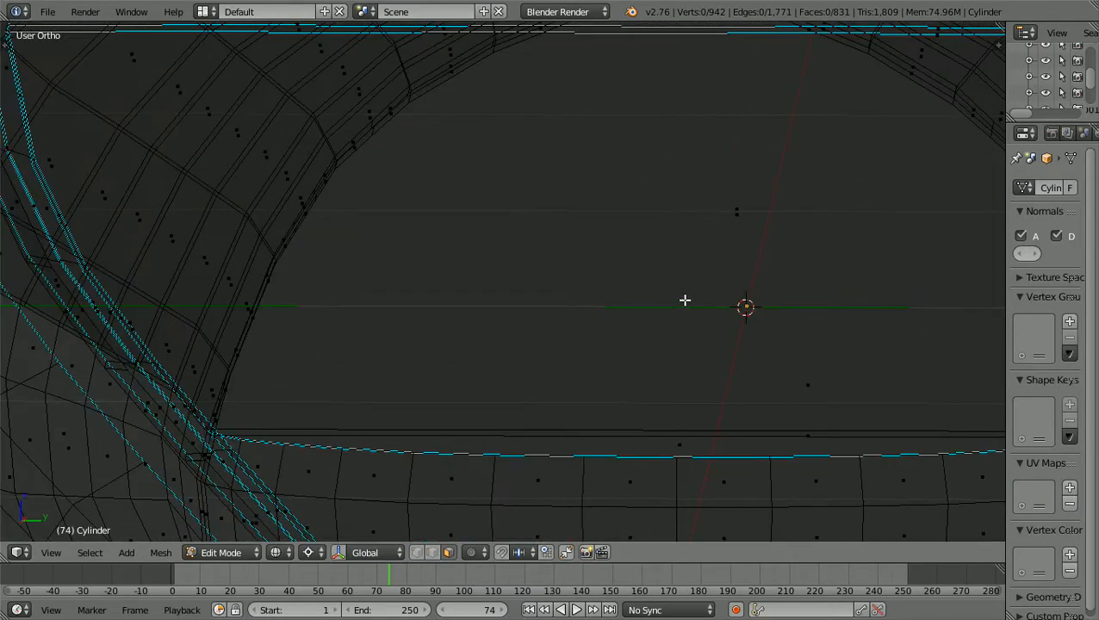
{"action": "right_click", "coordinate": [738, 240]}
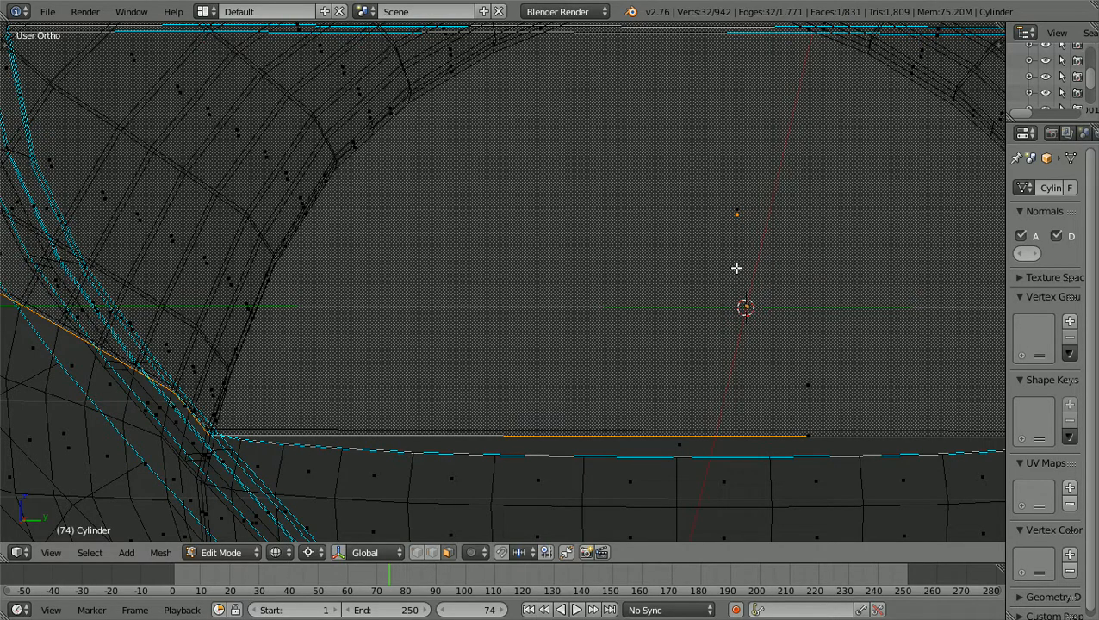
{"action": "scroll", "coordinate": [732, 388], "scroll_direction": "down", "scroll_amount": 3}
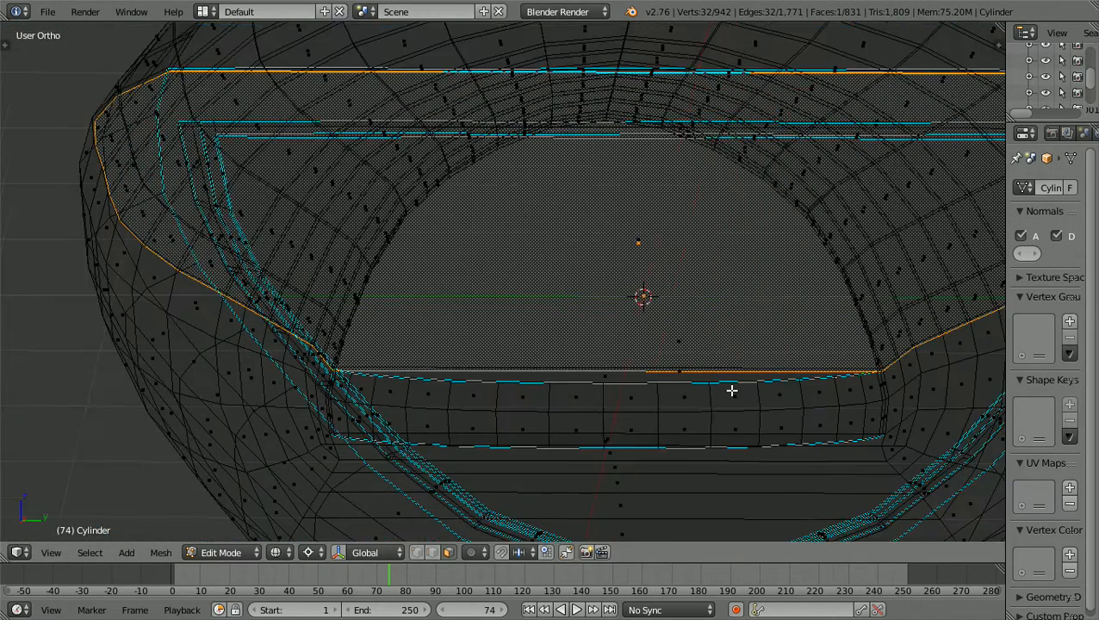
{"action": "scroll", "coordinate": [732, 390], "scroll_direction": "down", "scroll_amount": 1}
{"action": "key", "text": "z"}
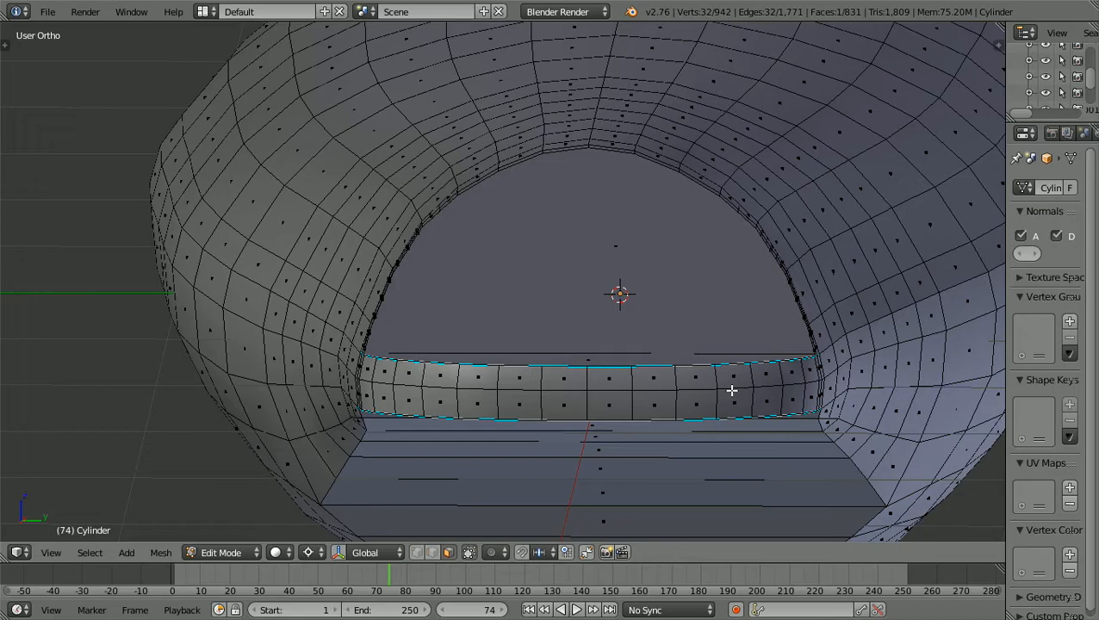
{"action": "key", "text": "z"}
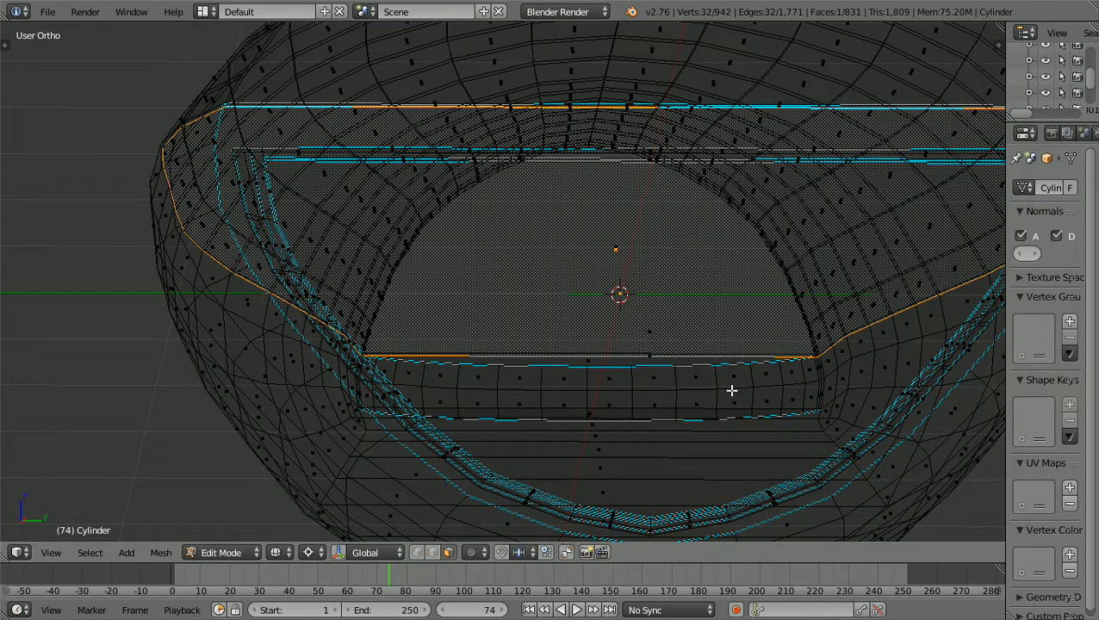
{"action": "key", "text": "z"}
{"action": "key", "text": "z"}
{"action": "scroll", "coordinate": [732, 390], "scroll_direction": "down", "scroll_amount": 2}
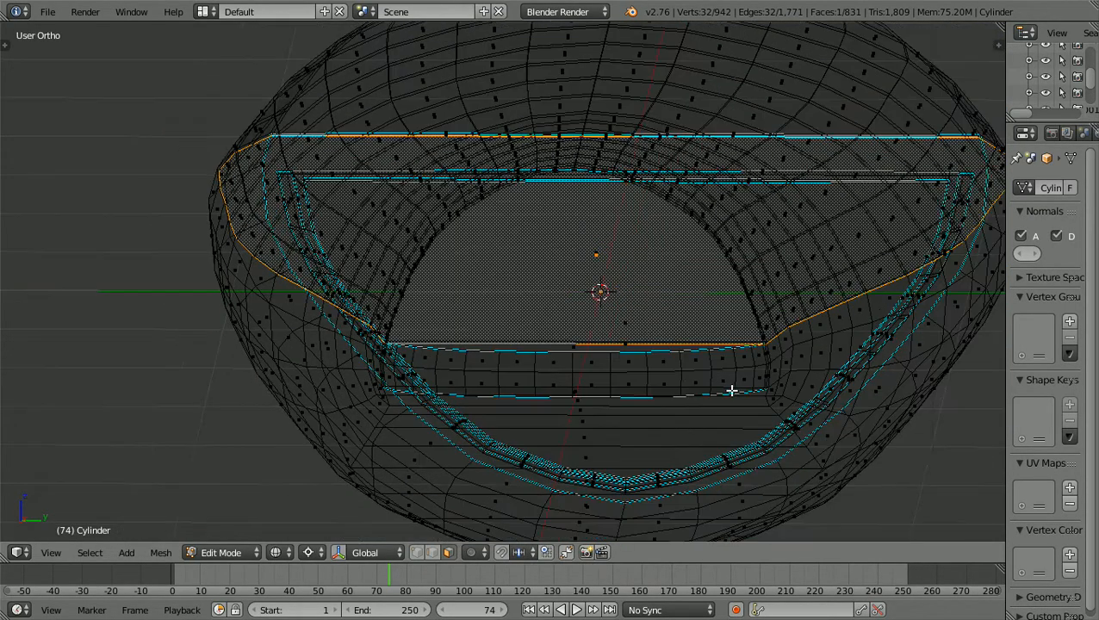
{"action": "mouse_move", "coordinate": [716, 395]}
{"action": "middle_mouse_down"}
{"action": "mouse_move", "coordinate": [708, 396]}
{"action": "mouse_move", "coordinate": [721, 461]}
{"action": "mouse_move", "coordinate": [722, 395]}
{"action": "middle_mouse_up"}
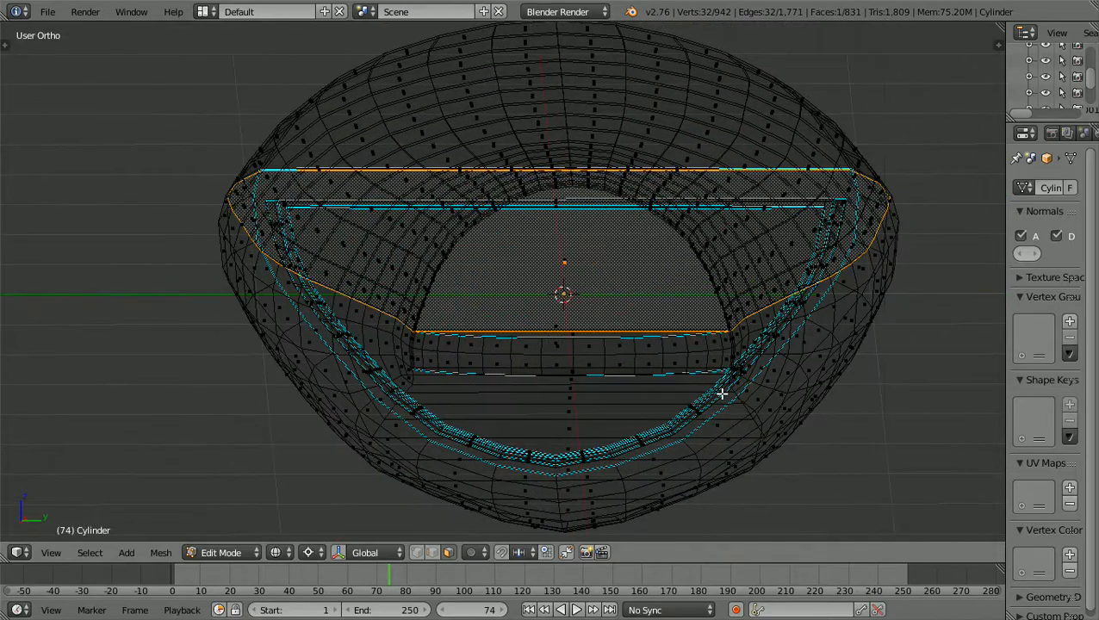
{"action": "key", "text": "x"}
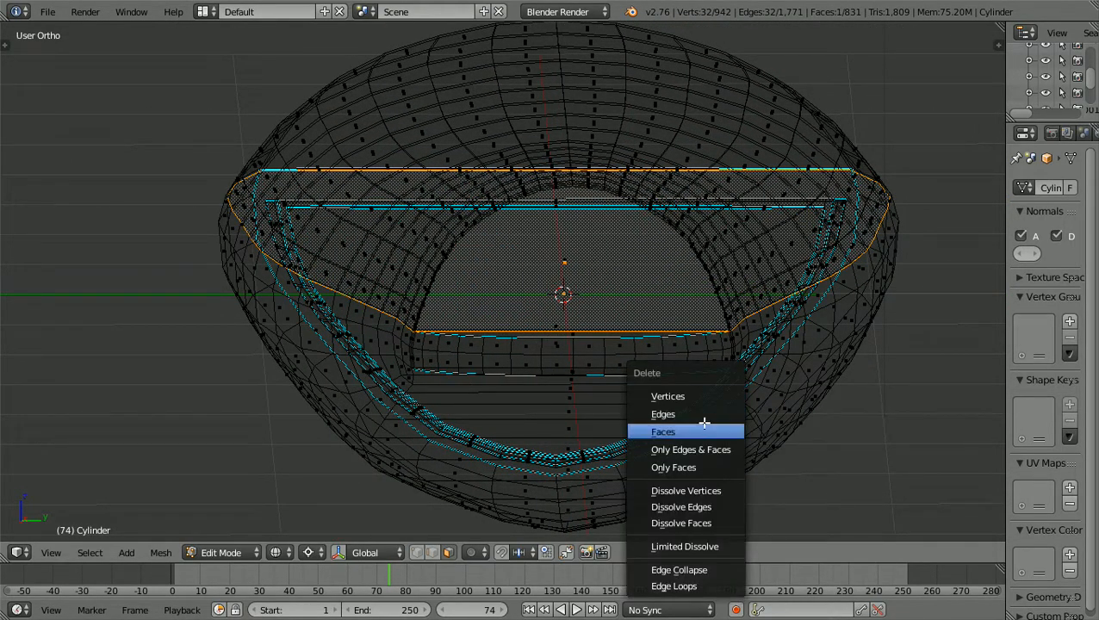
{"action": "left_click", "coordinate": [704, 428]}
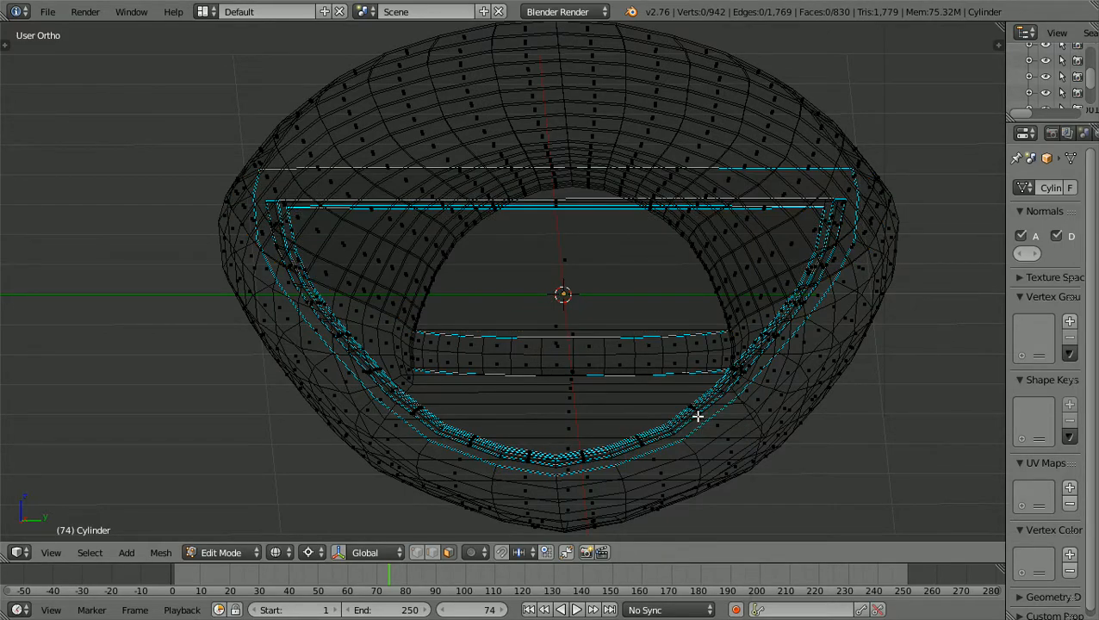
Check the shuttle bay opening and deck in solid display from low and raised stern views, and switch to edge selection mode.
{"action": "key", "text": "z"}
{"action": "scroll", "coordinate": [693, 393], "scroll_direction": "down", "scroll_amount": 3}
{"action": "mouse_move", "coordinate": [692, 393]}
{"action": "middle_mouse_down"}
{"action": "mouse_move", "coordinate": [668, 395]}
{"action": "mouse_move", "coordinate": [692, 383]}
{"action": "middle_mouse_up"}
{"action": "scroll", "coordinate": [670, 387], "scroll_direction": "up", "scroll_amount": 4}
{"action": "scroll", "coordinate": [562, 276], "scroll_direction": "up", "scroll_amount": 2}
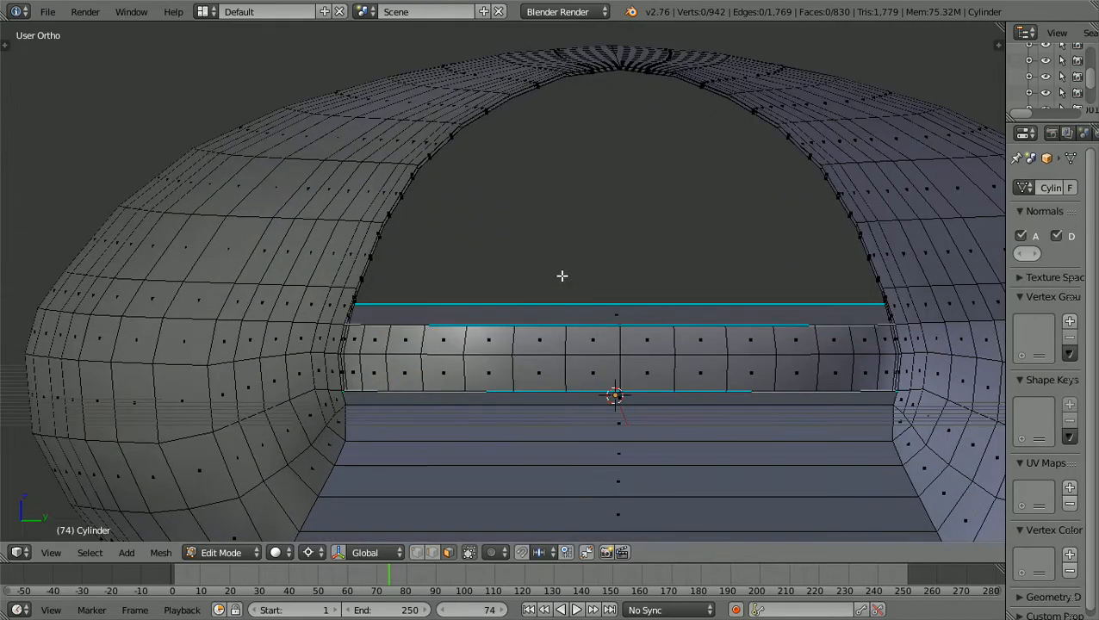
{"action": "scroll", "coordinate": [562, 276], "scroll_direction": "up", "scroll_amount": 2}
{"action": "scroll", "coordinate": [561, 276], "scroll_direction": "down", "scroll_amount": 2}
{"action": "middle_click_drag", "start_coordinate": [562, 276], "coordinate": [568, 287]}
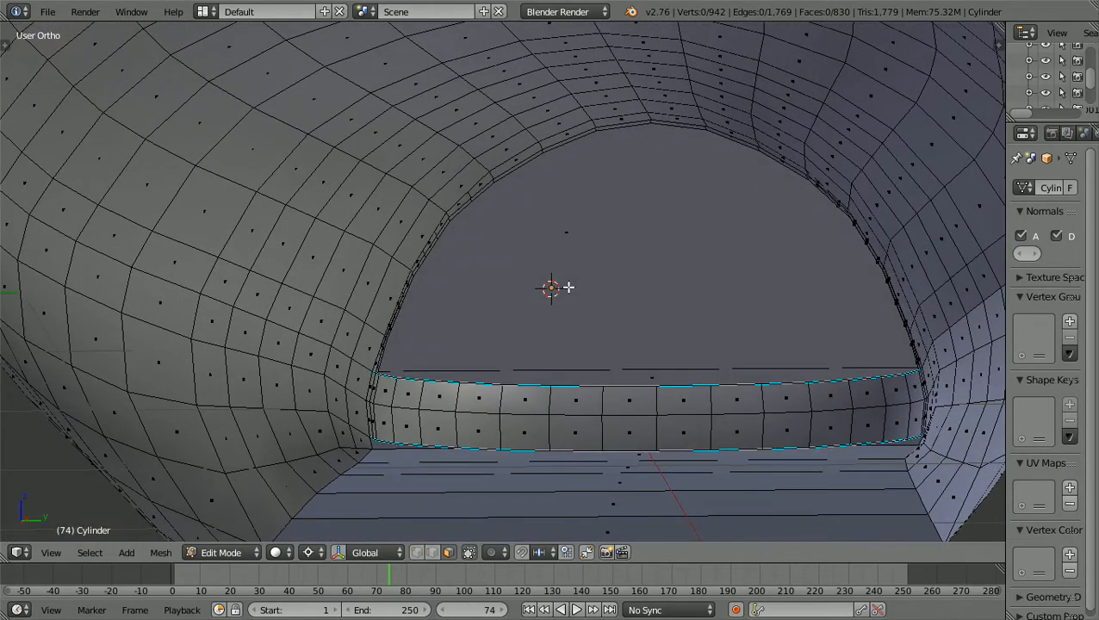
{"action": "left_click", "coordinate": [431, 552]}
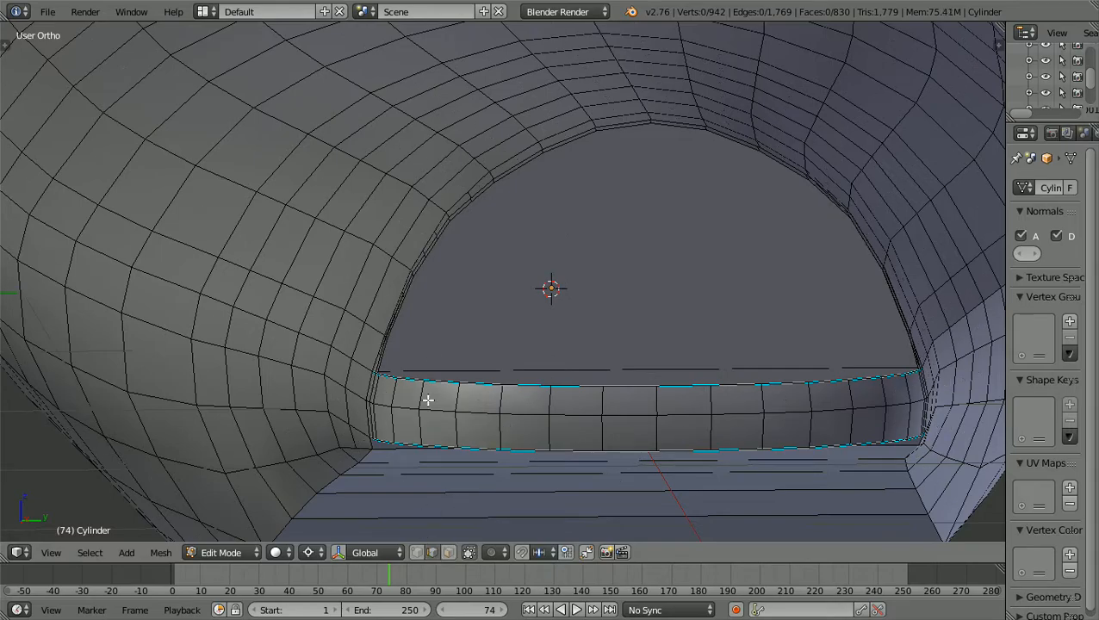
{"action": "scroll", "coordinate": [433, 355], "scroll_direction": "down", "scroll_amount": 1}
{"action": "scroll", "coordinate": [433, 355], "scroll_direction": "down", "scroll_amount": 2}
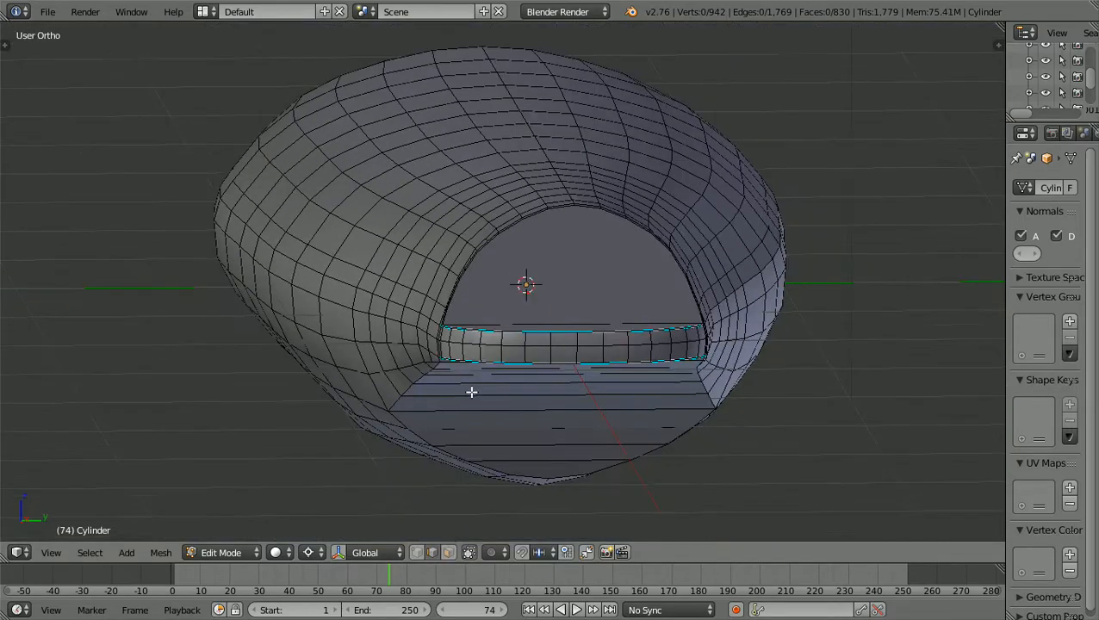
Start saving the model as a new Blender file in D:\Documents and open its file name for editing.
{"action": "left_click", "coordinate": [46, 13]}
{"action": "left_click", "coordinate": [120, 148]}
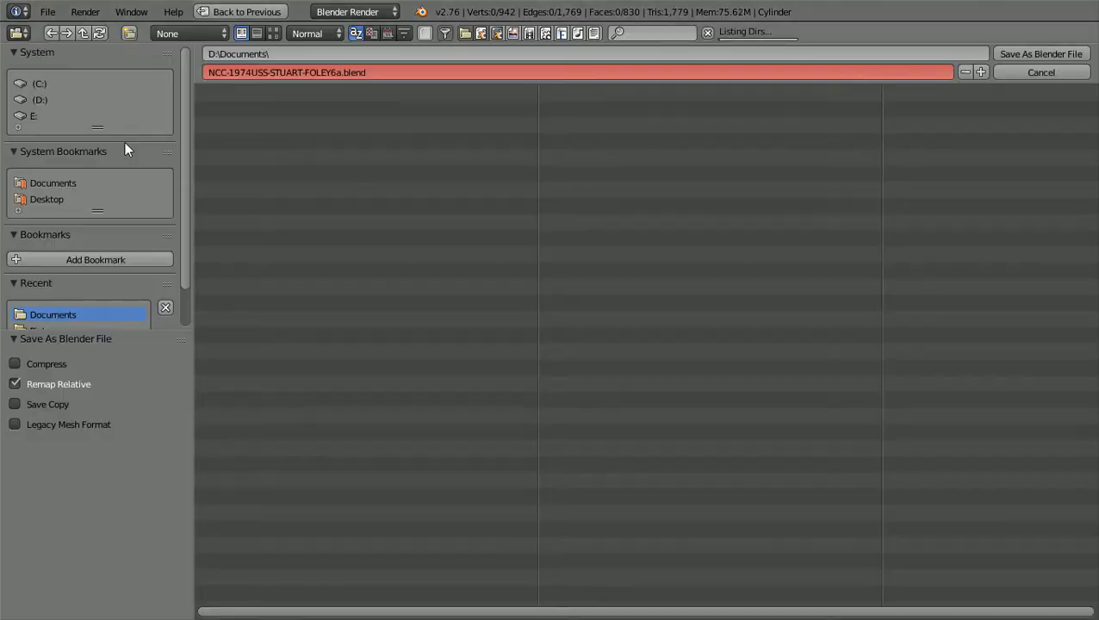
{"action": "left_click", "coordinate": [333, 74]}
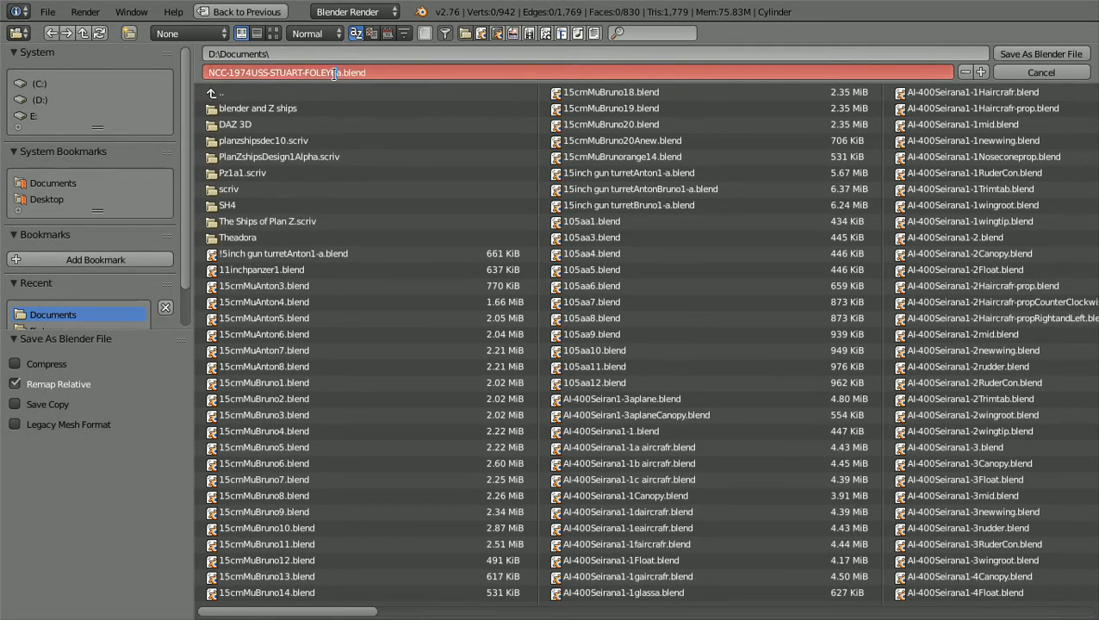
Save the model as a new version of the Blender file, with the number before the final "a" set to 7.
{"action": "key", "text": "BackSpace"}
{"action": "type", "text": "7"}
{"action": "key", "text": "Return"}
{"action": "left_click", "coordinate": [1028, 56]}
Fill the narrow gap between the two parallel rim edges just right of the arched opening's peak with a face.
{"action": "scroll", "coordinate": [950, 82], "scroll_direction": "up", "scroll_amount": 4}
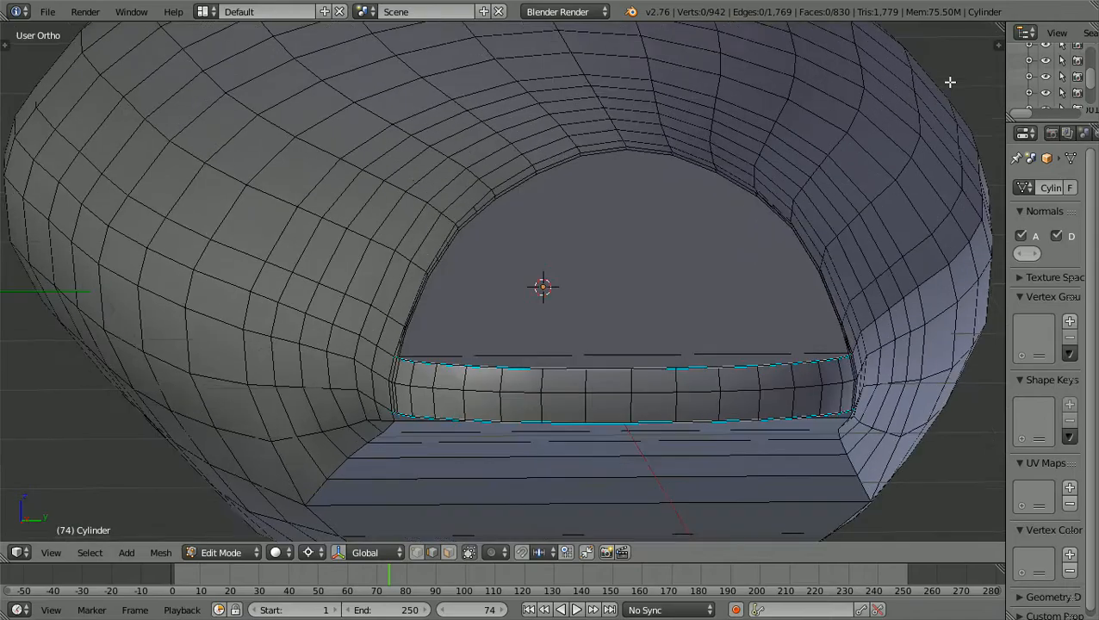
{"action": "scroll", "coordinate": [950, 82], "scroll_direction": "up", "scroll_amount": 4}
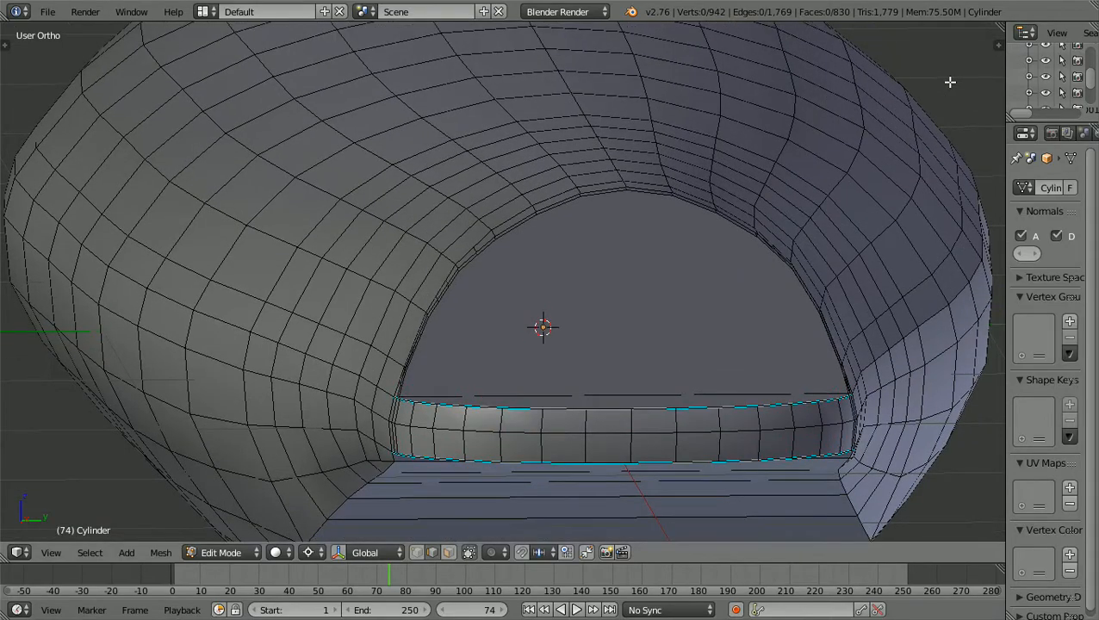
{"action": "scroll", "coordinate": [950, 82], "scroll_direction": "up", "scroll_amount": 7, "text": "ctrl"}
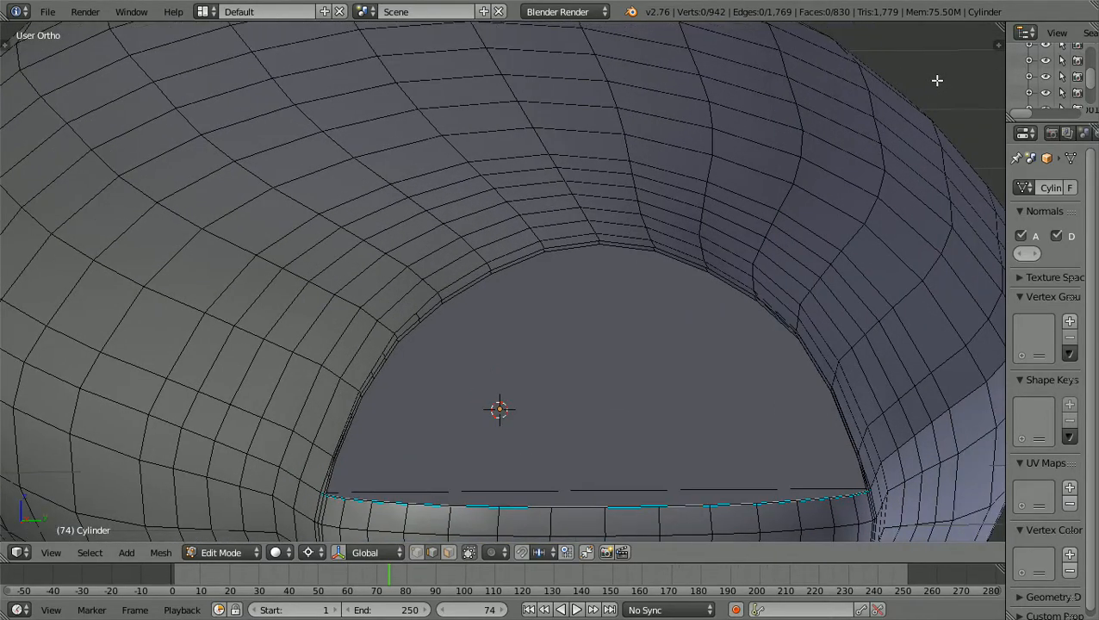
{"action": "scroll", "coordinate": [609, 325], "scroll_direction": "up", "scroll_amount": 5}
{"action": "scroll", "coordinate": [609, 325], "scroll_direction": "up", "scroll_amount": 3, "text": "shift"}
{"action": "scroll", "coordinate": [610, 325], "scroll_direction": "up", "scroll_amount": 3}
{"action": "scroll", "coordinate": [609, 325], "scroll_direction": "up", "scroll_amount": 3, "text": "shift"}
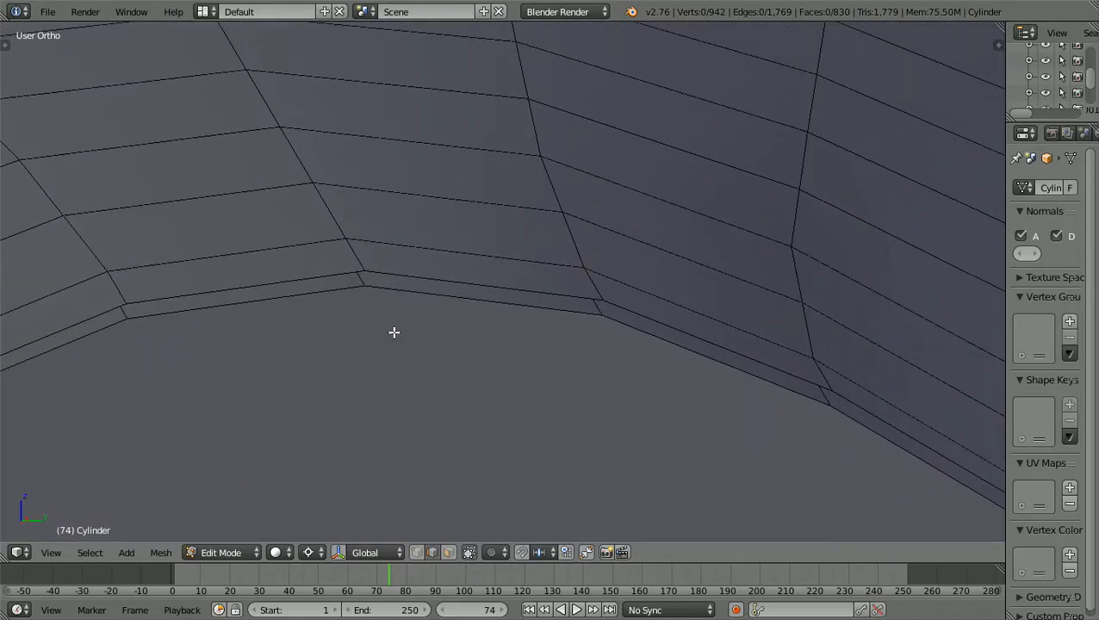
{"action": "scroll", "coordinate": [393, 333], "scroll_direction": "down", "scroll_amount": 2}
{"action": "scroll", "coordinate": [394, 332], "scroll_direction": "up", "scroll_amount": 1}
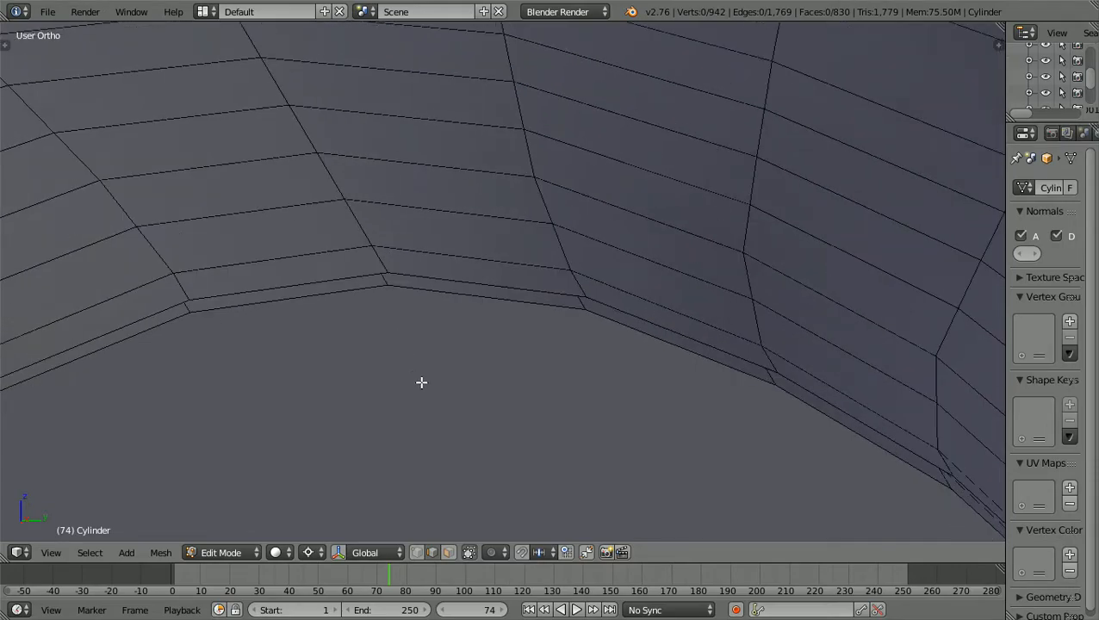
{"action": "right_click", "coordinate": [466, 283]}
{"action": "right_click", "coordinate": [466, 295], "text": "shift"}
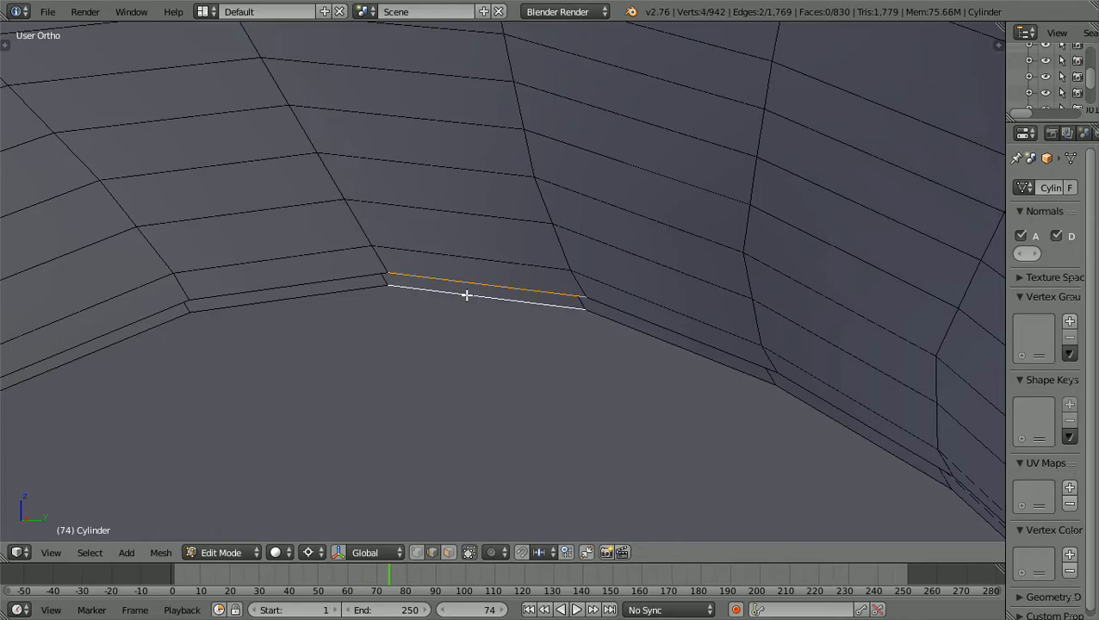
{"action": "scroll", "coordinate": [467, 295], "scroll_direction": "down", "scroll_amount": 6}
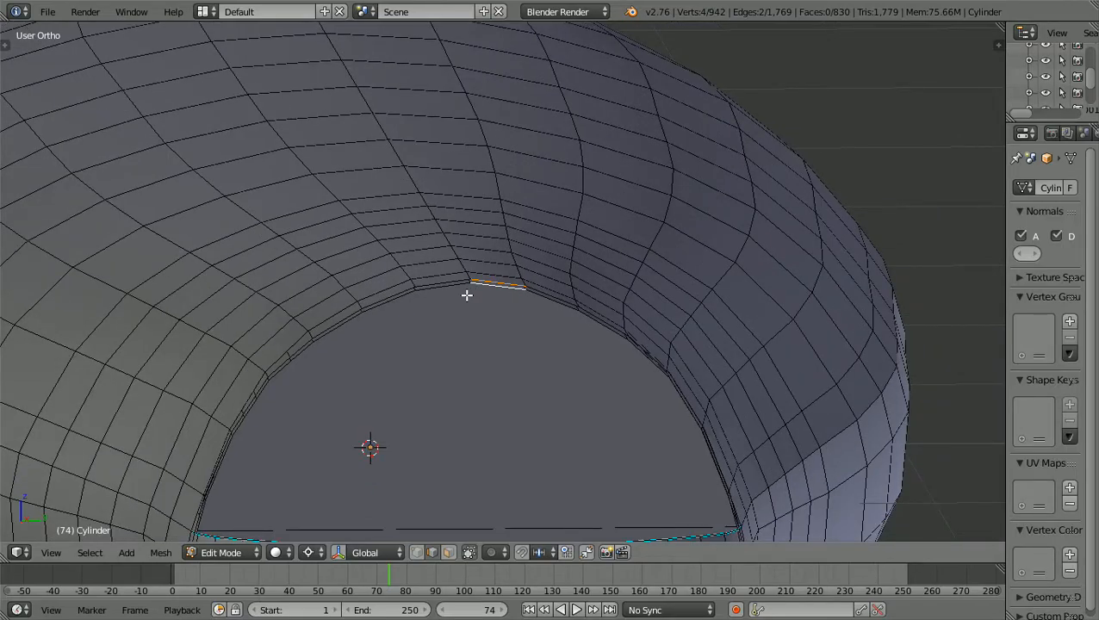
{"action": "scroll", "coordinate": [466, 296], "scroll_direction": "down", "scroll_amount": 4}
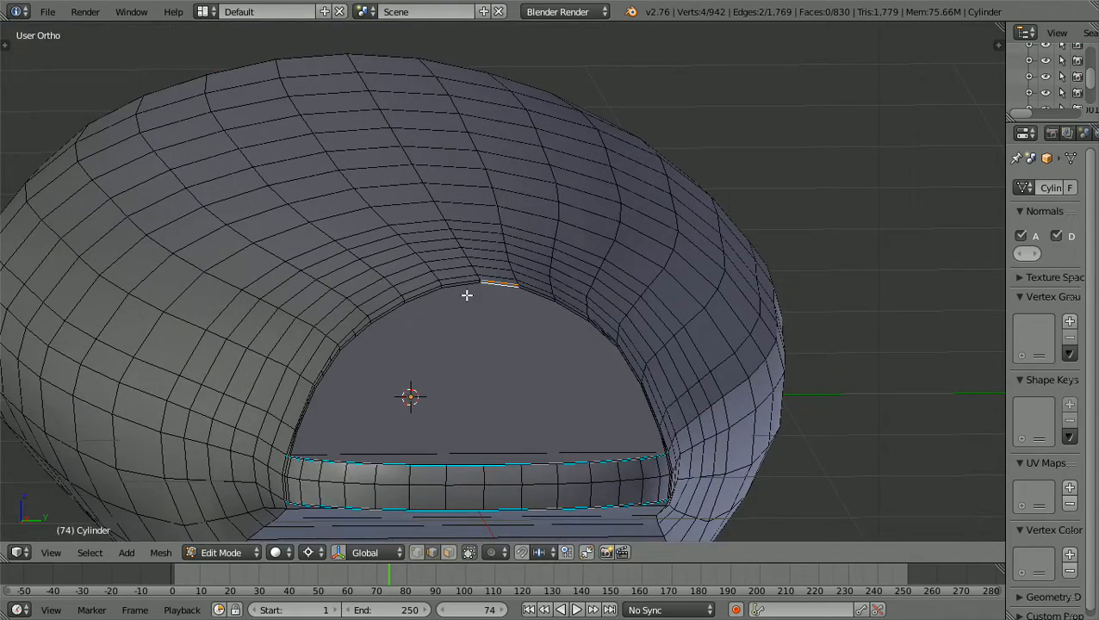
{"action": "middle_click_drag", "start_coordinate": [488, 298], "coordinate": [526, 298]}
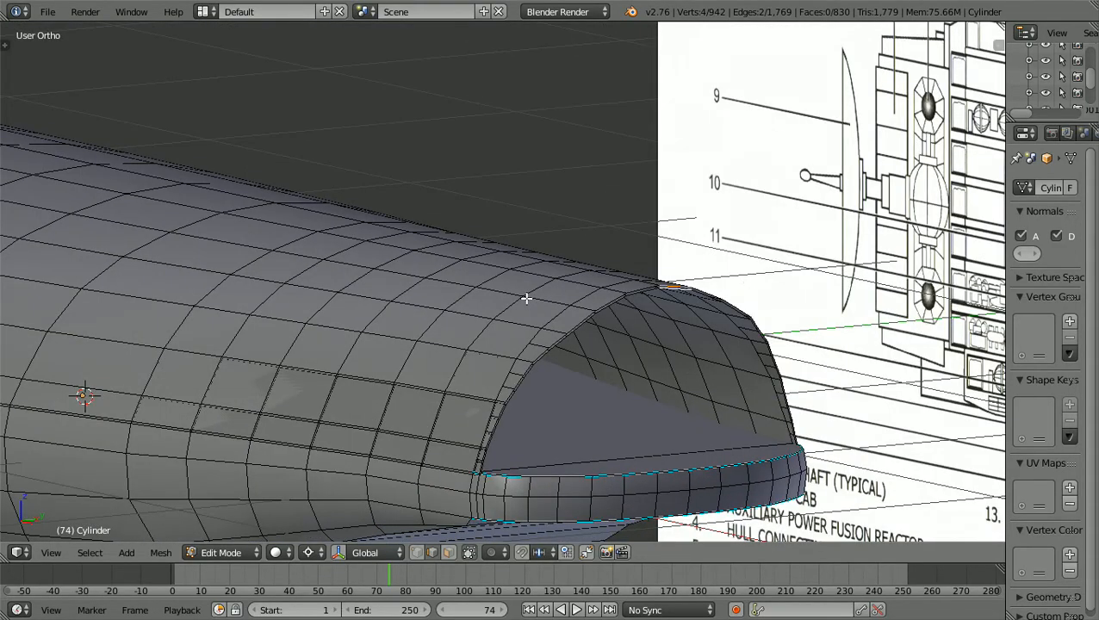
{"action": "key", "text": "KP_1"}
{"action": "scroll", "coordinate": [526, 298], "scroll_direction": "up", "scroll_amount": 1}
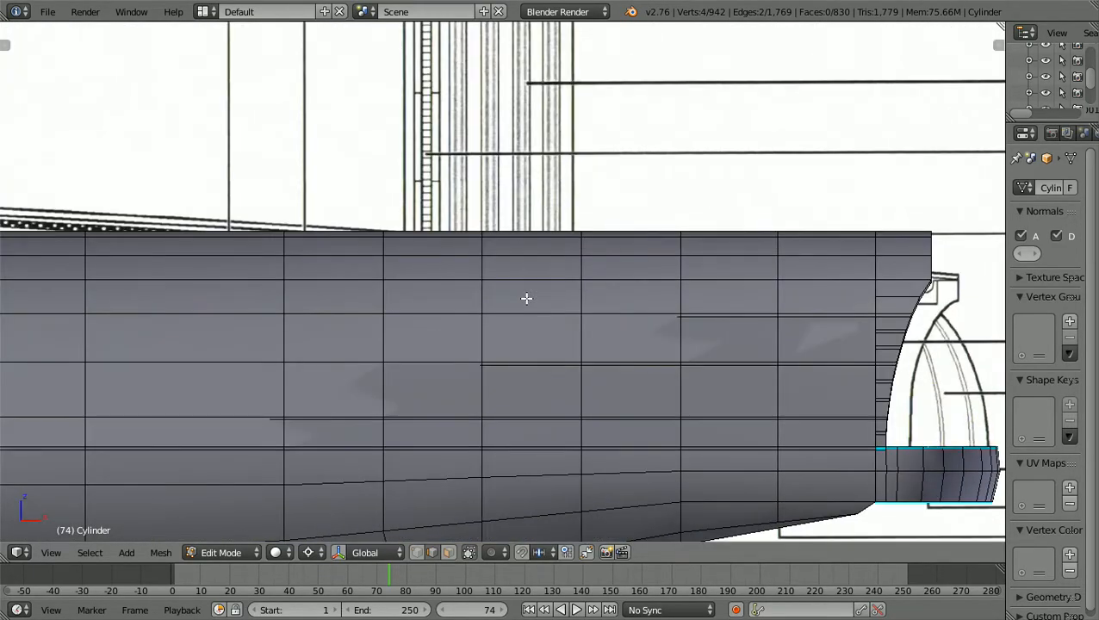
{"action": "scroll", "coordinate": [526, 298], "scroll_direction": "down", "scroll_amount": 1}
{"action": "scroll", "coordinate": [526, 298], "scroll_direction": "down", "scroll_amount": 1}
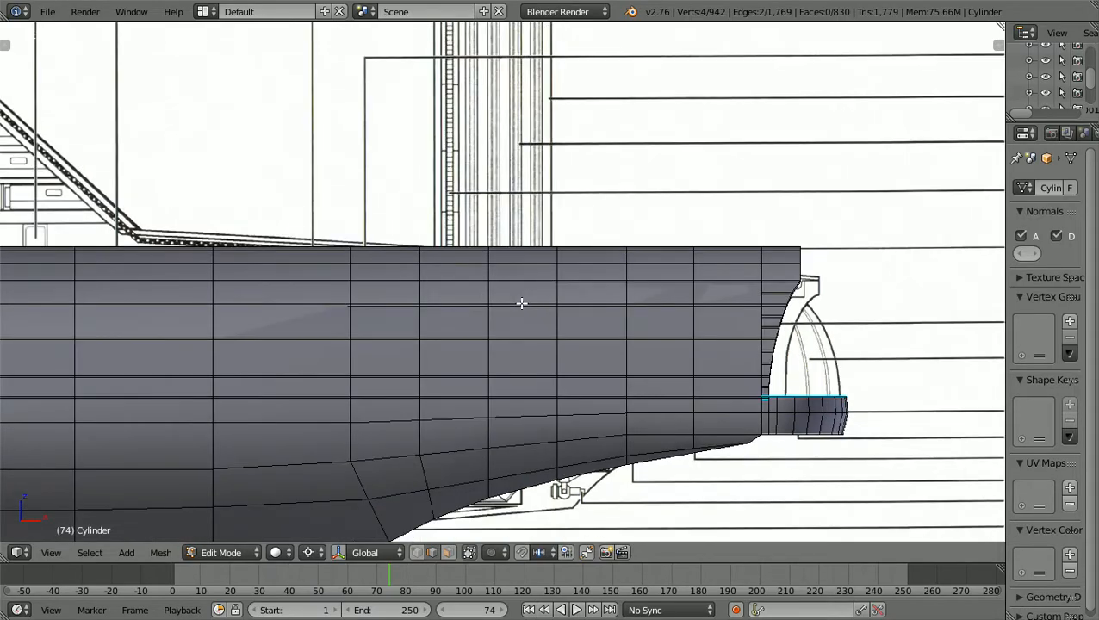
{"action": "middle_click_drag", "start_coordinate": [517, 307], "coordinate": [318, 311]}
{"action": "scroll", "coordinate": [317, 312], "scroll_direction": "up", "scroll_amount": 8}
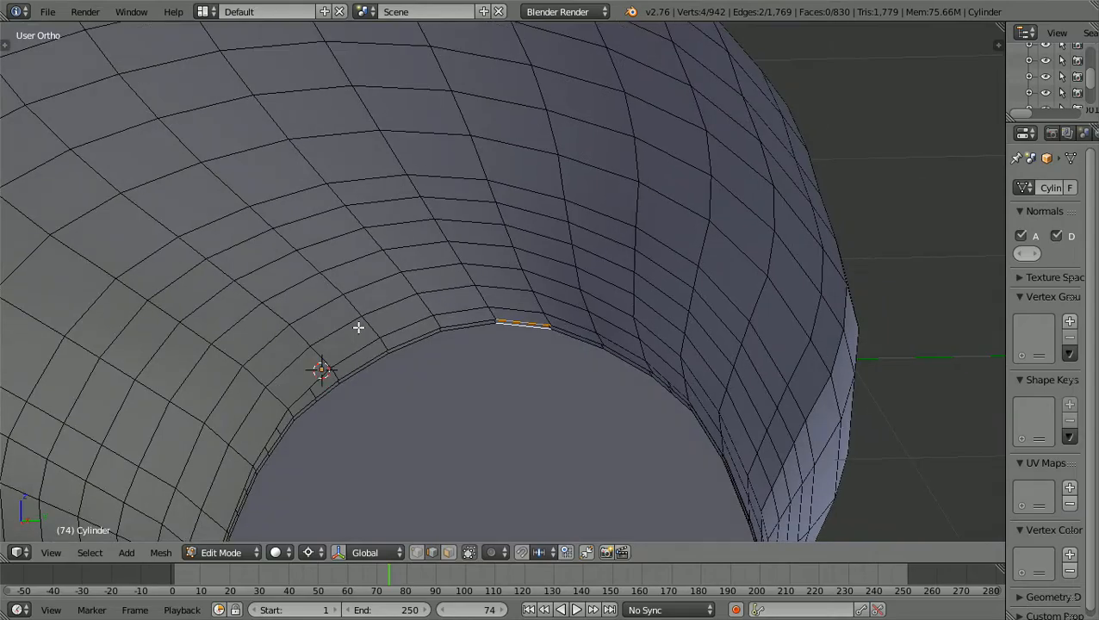
{"action": "scroll", "coordinate": [359, 328], "scroll_direction": "down", "scroll_amount": 4, "text": "shift"}
{"action": "scroll", "coordinate": [359, 328], "scroll_direction": "up", "scroll_amount": 4}
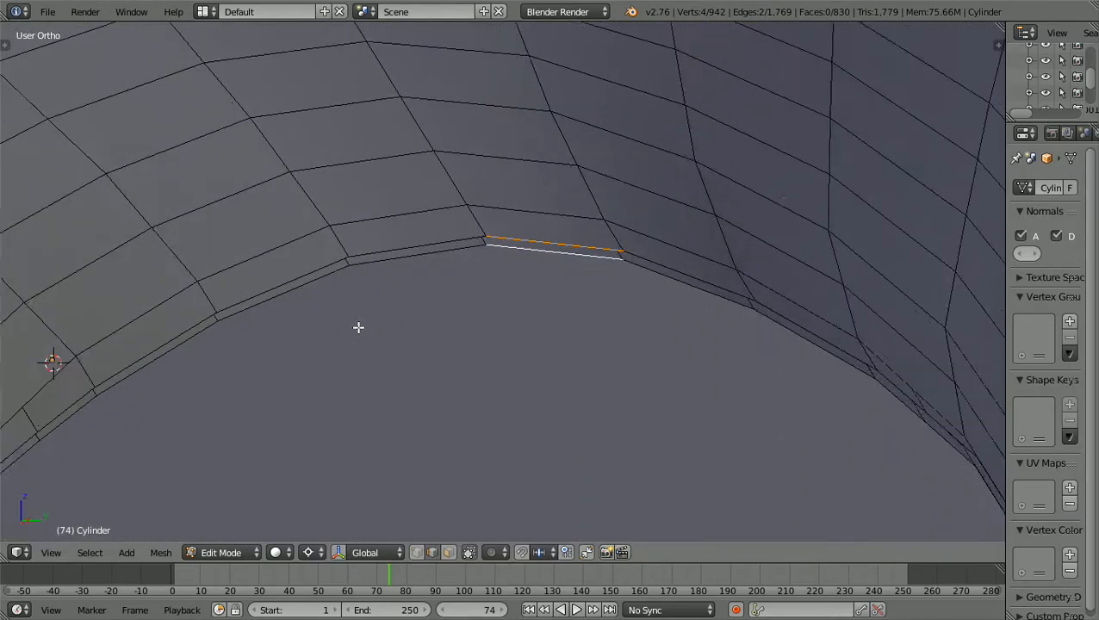
{"action": "key", "text": "f"}
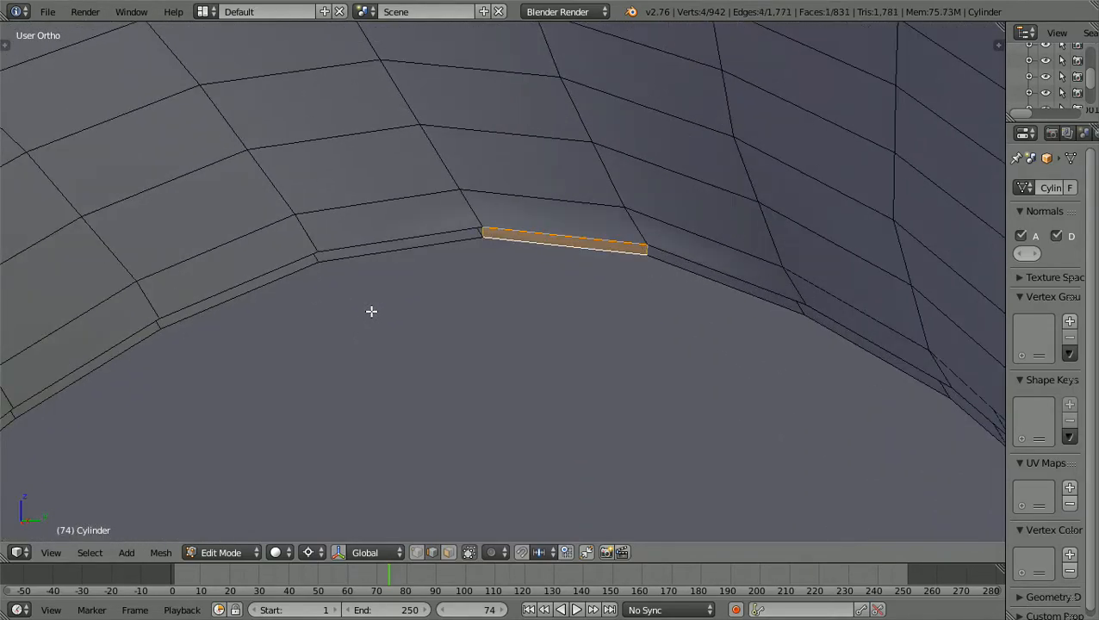
Fill the narrow rim gap just left of the arched opening's peak with a face and clear the selection.
{"action": "right_click", "coordinate": [398, 241]}
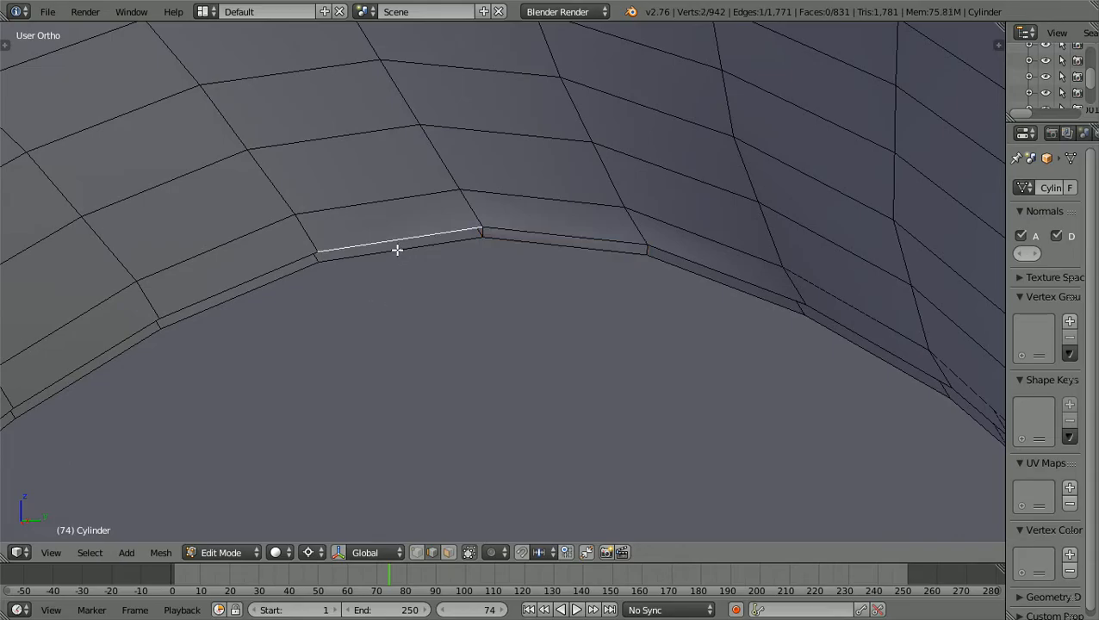
{"action": "right_click", "coordinate": [397, 249], "text": "shift"}
{"action": "key", "text": "f"}
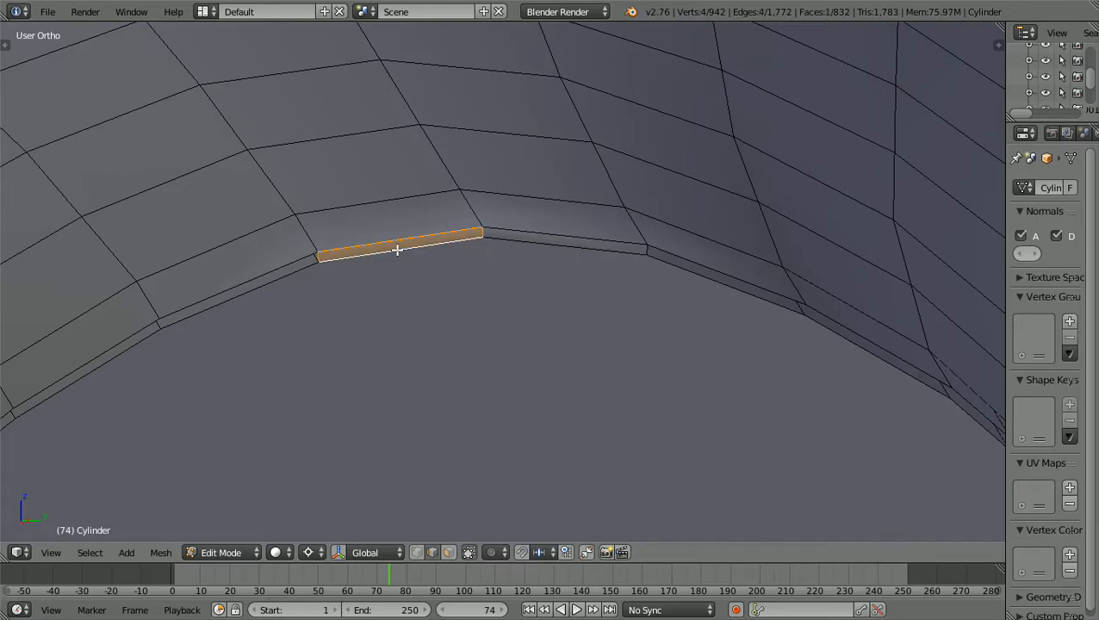
{"action": "key", "text": "a"}
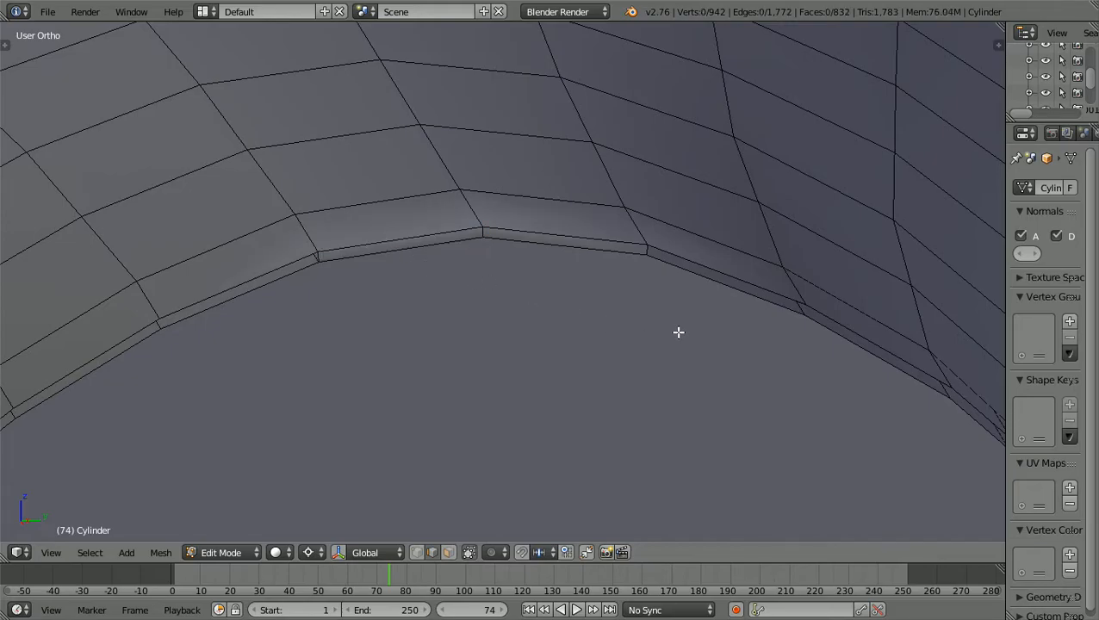
Fill the second rim gap to the right of the arch's peak with a face and clear the selection.
{"action": "right_click", "coordinate": [700, 266]}
{"action": "right_click", "coordinate": [699, 276], "text": "shift"}
{"action": "key", "text": "f"}
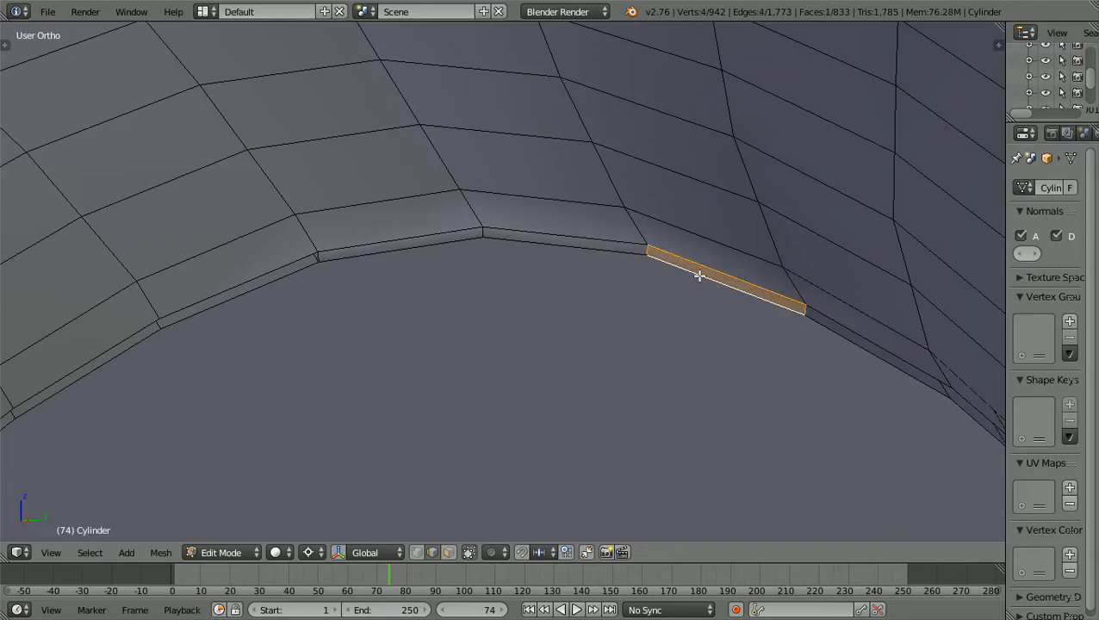
{"action": "scroll", "coordinate": [700, 276], "scroll_direction": "down", "scroll_amount": 3}
{"action": "key", "text": "a"}
{"action": "scroll", "coordinate": [699, 276], "scroll_direction": "down", "scroll_amount": 3}
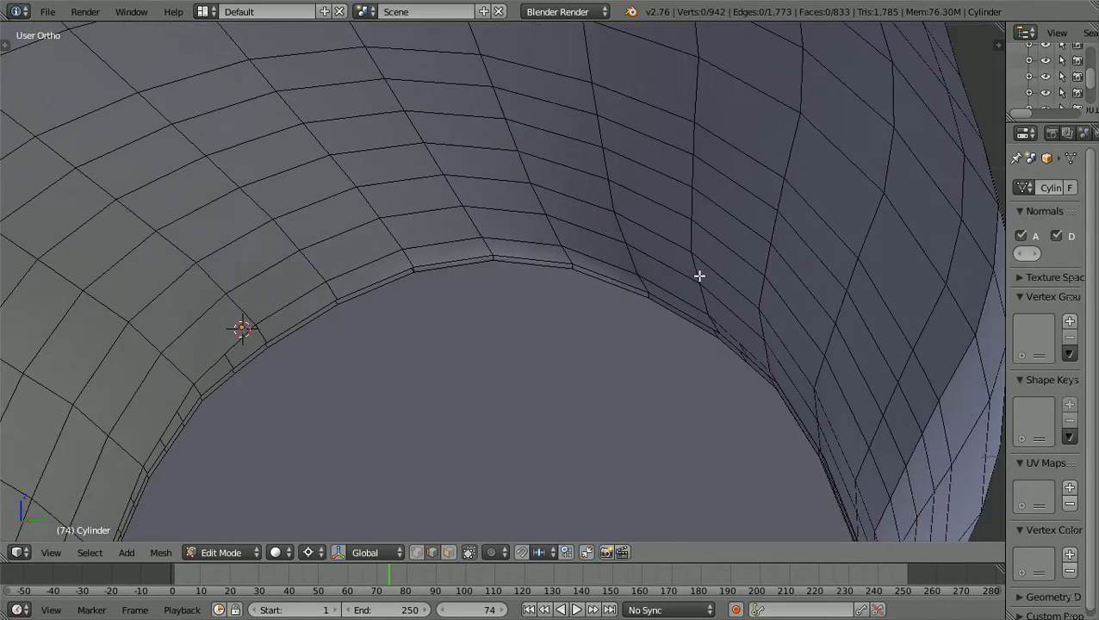
Switch to Object Mode and examine the new faces along the arch's rim in the right orthographic view.
{"action": "left_click", "coordinate": [259, 553]}
{"action": "left_click", "coordinate": [252, 534]}
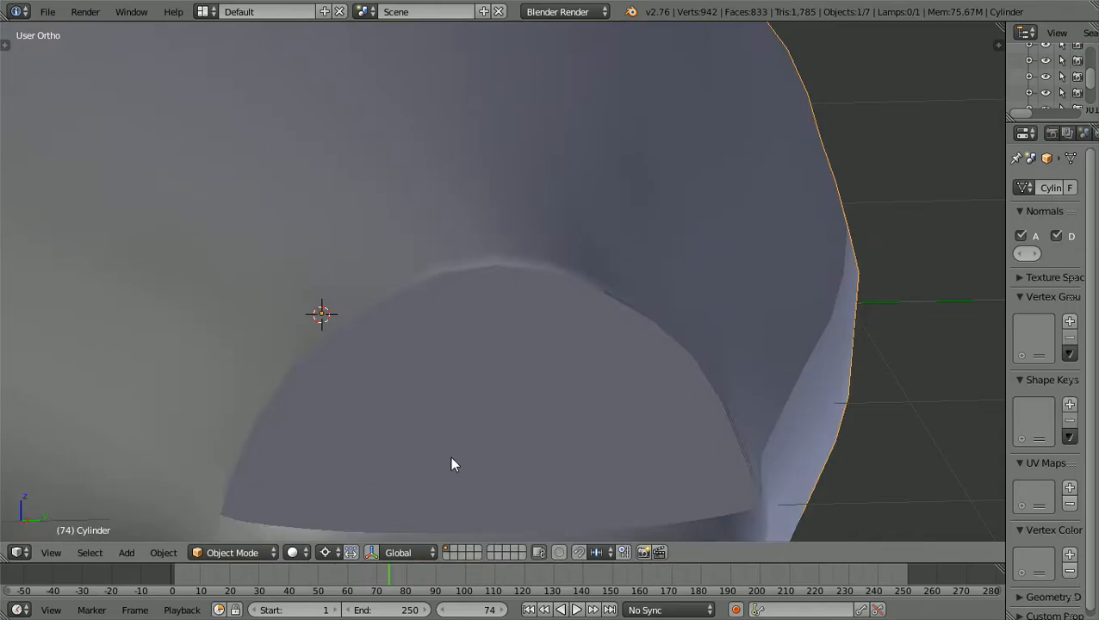
{"action": "scroll", "coordinate": [460, 455], "scroll_direction": "down", "scroll_amount": 2}
{"action": "mouse_move", "coordinate": [465, 453]}
{"action": "middle_mouse_down"}
{"action": "mouse_move", "coordinate": [430, 465]}
{"action": "mouse_move", "coordinate": [383, 461]}
{"action": "mouse_move", "coordinate": [396, 444]}
{"action": "mouse_move", "coordinate": [473, 435]}
{"action": "middle_mouse_up"}
{"action": "scroll", "coordinate": [471, 435], "scroll_direction": "up", "scroll_amount": 2}
{"action": "scroll", "coordinate": [472, 435], "scroll_direction": "down", "scroll_amount": 2}
{"action": "key", "text": "KP_3"}
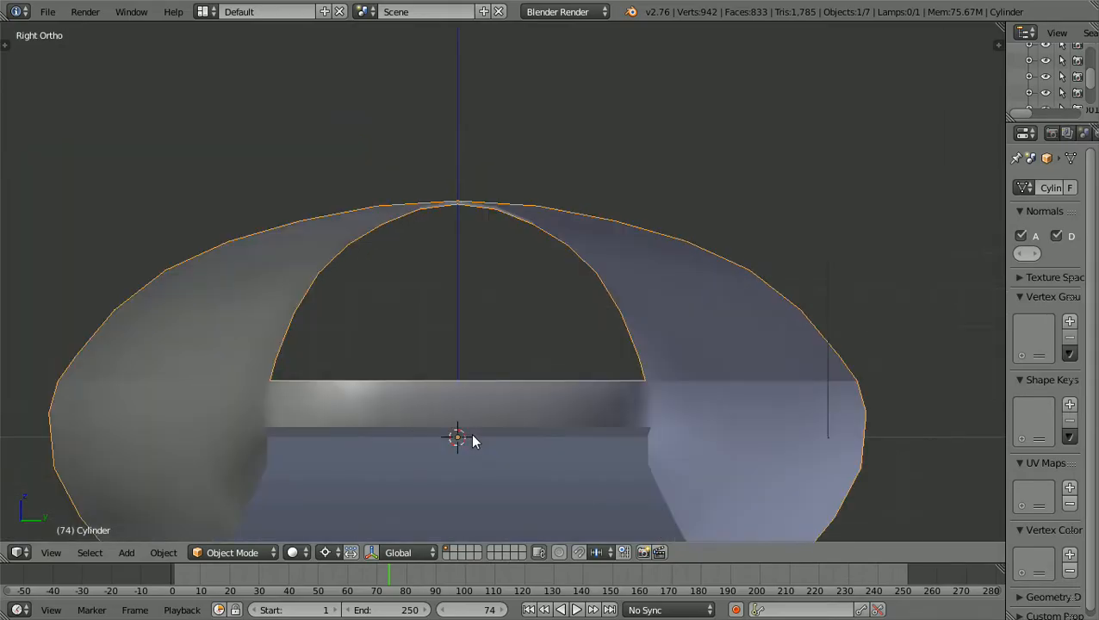
{"action": "scroll", "coordinate": [473, 441], "scroll_direction": "up", "scroll_amount": 3}
{"action": "scroll", "coordinate": [472, 441], "scroll_direction": "up", "scroll_amount": 8, "text": "shift"}
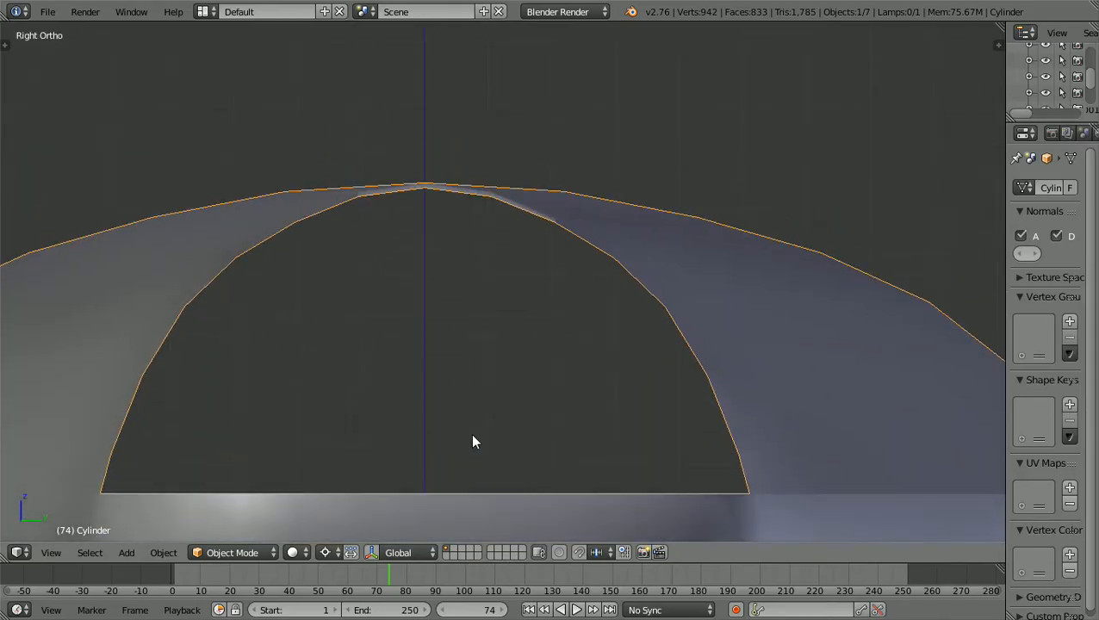
{"action": "scroll", "coordinate": [472, 441], "scroll_direction": "up", "scroll_amount": 5}
{"action": "scroll", "coordinate": [472, 442], "scroll_direction": "up", "scroll_amount": 1}
{"action": "scroll", "coordinate": [472, 442], "scroll_direction": "down", "scroll_amount": 4, "text": "shift"}
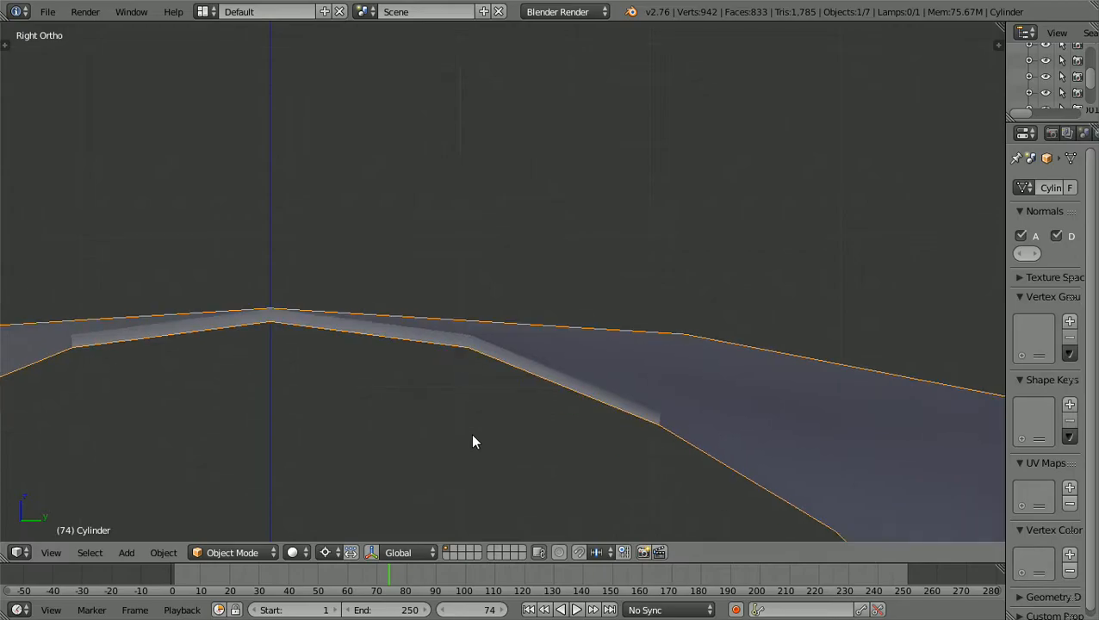
{"action": "scroll", "coordinate": [472, 442], "scroll_direction": "up", "scroll_amount": 3}
{"action": "scroll", "coordinate": [472, 442], "scroll_direction": "down", "scroll_amount": 6}
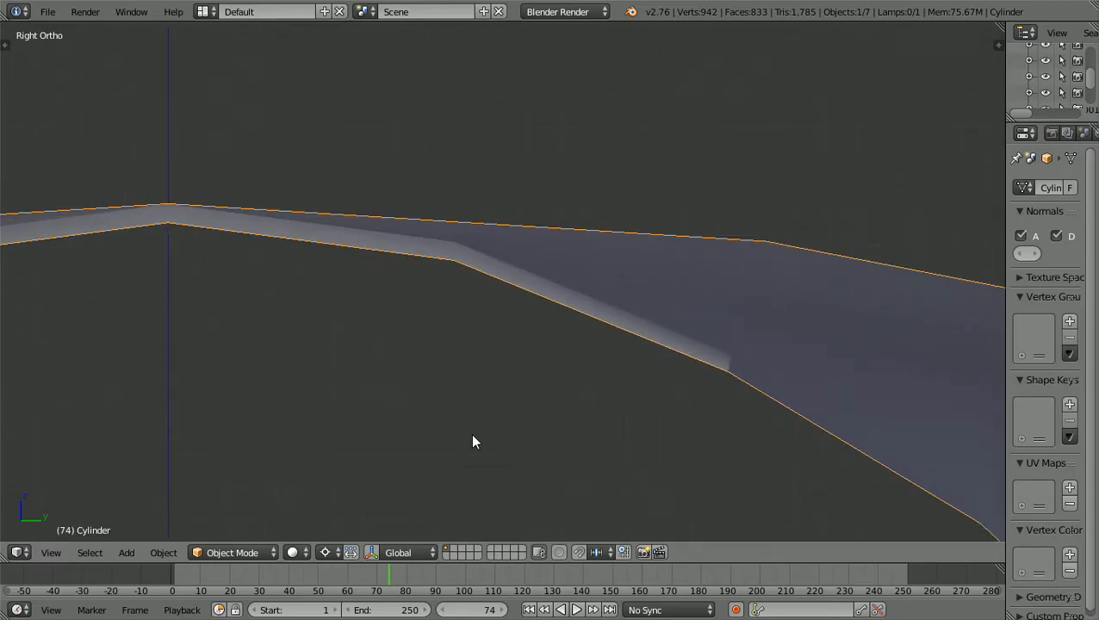
{"action": "scroll", "coordinate": [472, 442], "scroll_direction": "down", "scroll_amount": 2}
{"action": "scroll", "coordinate": [472, 442], "scroll_direction": "up", "scroll_amount": 3}
{"action": "scroll", "coordinate": [472, 442], "scroll_direction": "down", "scroll_amount": 2}
{"action": "scroll", "coordinate": [472, 442], "scroll_direction": "up", "scroll_amount": 1}
{"action": "scroll", "coordinate": [472, 442], "scroll_direction": "up", "scroll_amount": 1}
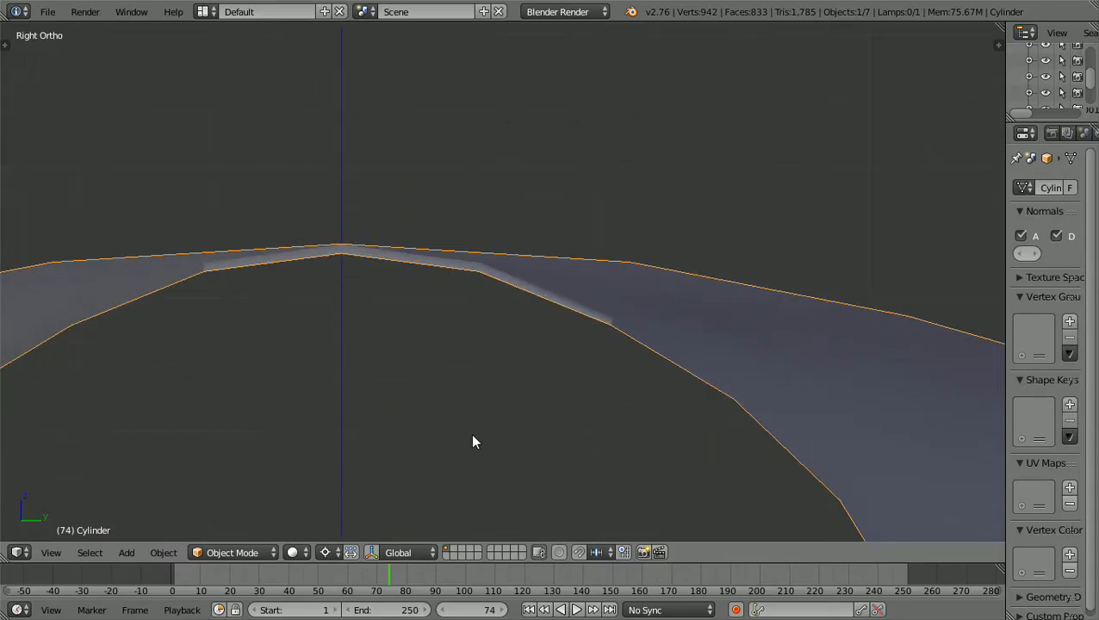
{"action": "scroll", "coordinate": [472, 442], "scroll_direction": "down", "scroll_amount": 3}
Examine the arch's rim up close from an oblique angle, following it down the right side for remaining gaps.
{"action": "middle_click_drag", "start_coordinate": [472, 442], "coordinate": [469, 458]}
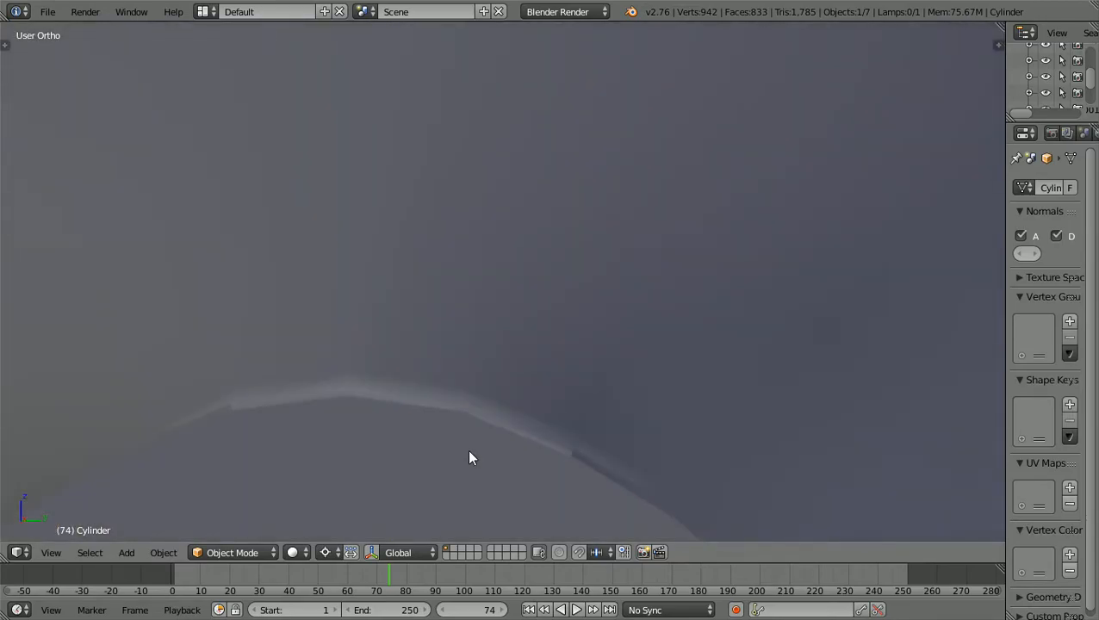
{"action": "scroll", "coordinate": [470, 452], "scroll_direction": "down", "scroll_amount": 7, "text": "shift"}
{"action": "scroll", "coordinate": [469, 452], "scroll_direction": "up", "scroll_amount": 3}
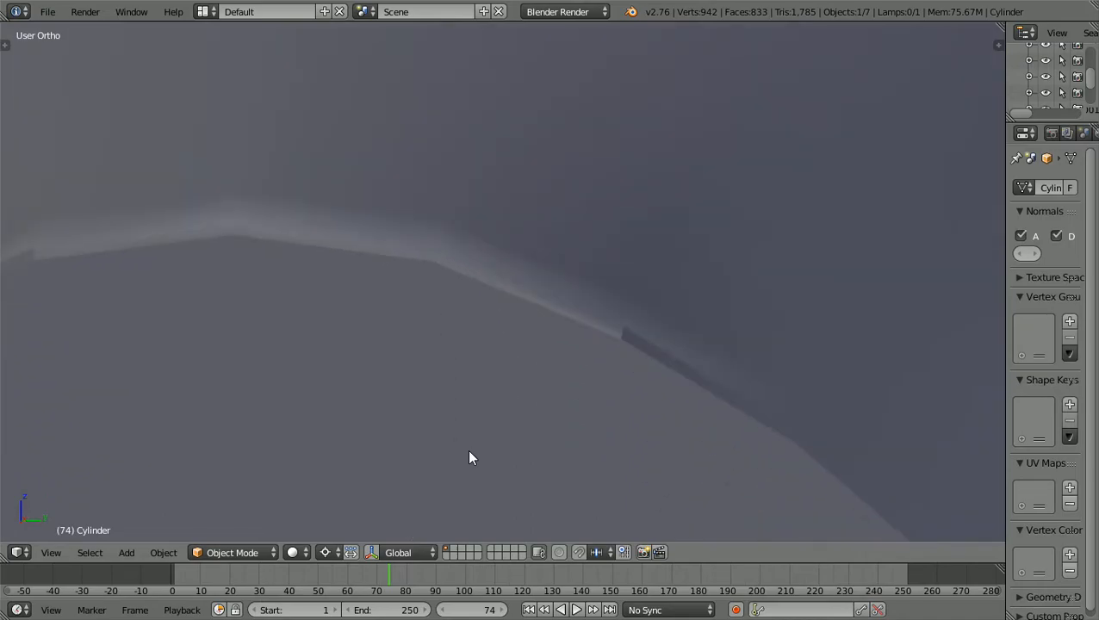
{"action": "scroll", "coordinate": [470, 452], "scroll_direction": "up", "scroll_amount": 2, "text": "ctrl"}
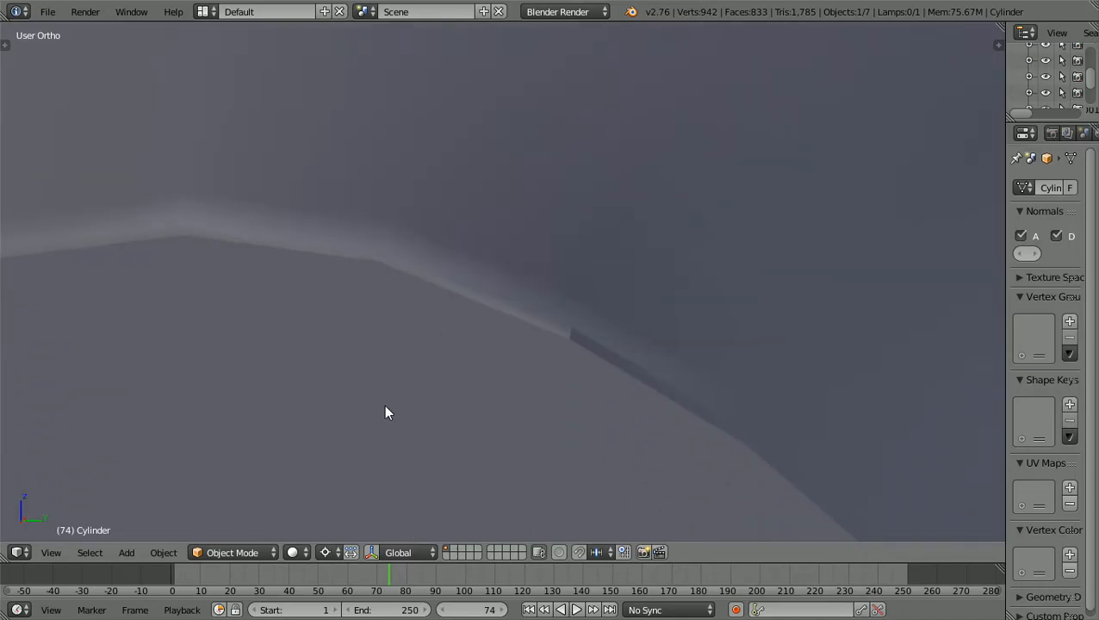
{"action": "scroll", "coordinate": [385, 406], "scroll_direction": "down", "scroll_amount": 4}
{"action": "scroll", "coordinate": [385, 406], "scroll_direction": "up", "scroll_amount": 2, "text": "shift"}
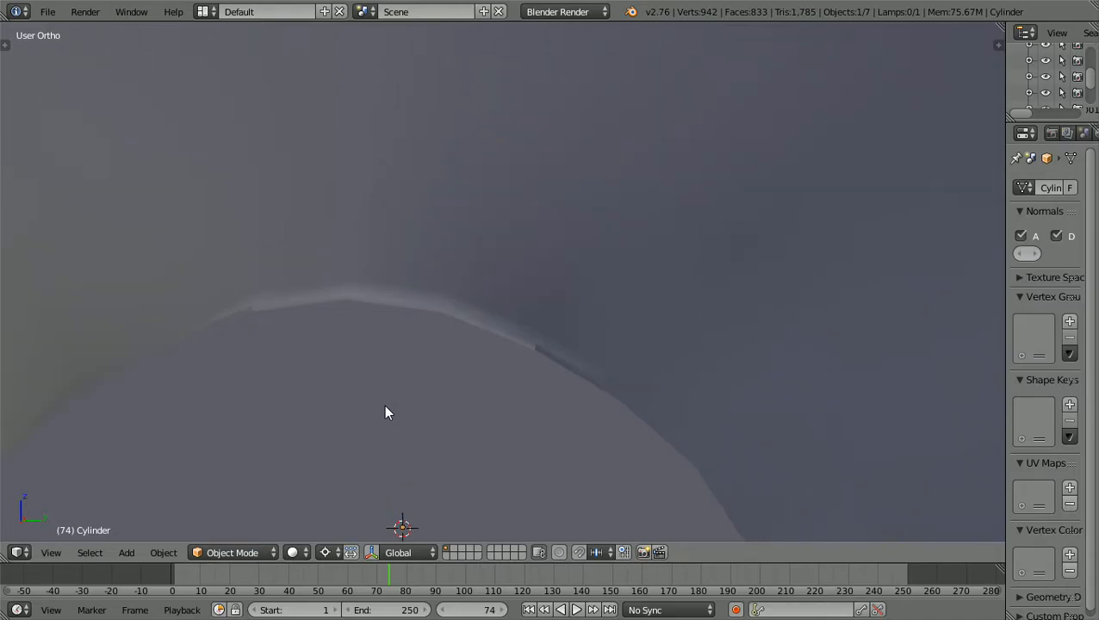
{"action": "scroll", "coordinate": [385, 406], "scroll_direction": "up", "scroll_amount": 3, "text": "ctrl"}
{"action": "scroll", "coordinate": [386, 405], "scroll_direction": "down", "scroll_amount": 1}
{"action": "scroll", "coordinate": [385, 405], "scroll_direction": "down", "scroll_amount": 4, "text": "shift"}
{"action": "scroll", "coordinate": [385, 406], "scroll_direction": "up", "scroll_amount": 1}
{"action": "scroll", "coordinate": [385, 406], "scroll_direction": "up", "scroll_amount": 3, "text": "ctrl"}
{"action": "scroll", "coordinate": [385, 406], "scroll_direction": "up", "scroll_amount": 5}
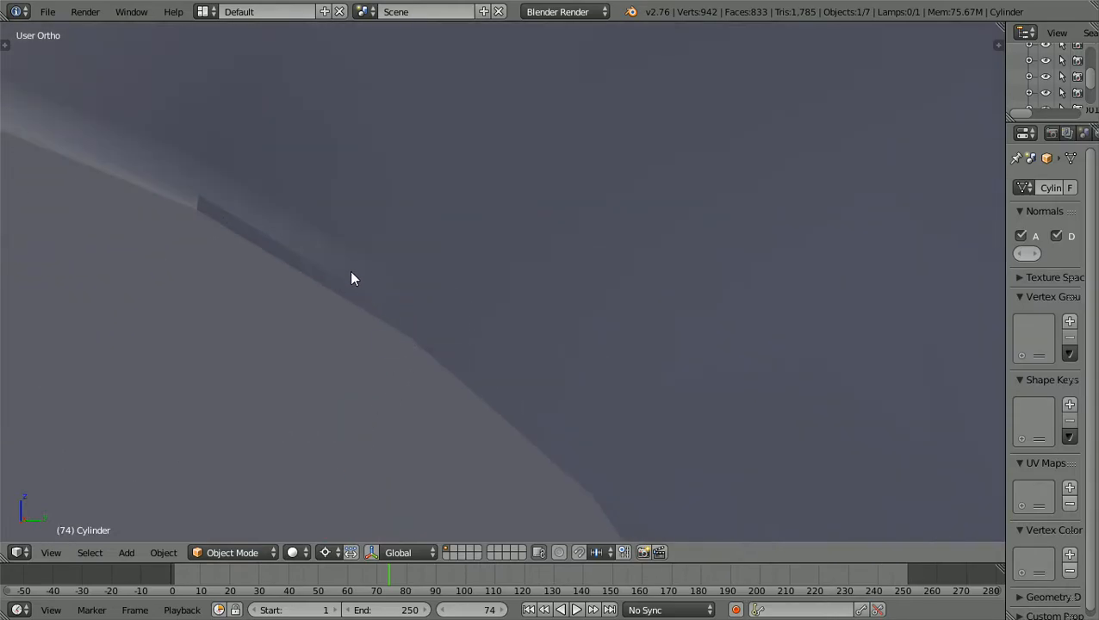
Return to Edit Mode and fill the third rim gap to the right of the arch's peak with a face.
{"action": "left_click", "coordinate": [273, 553]}
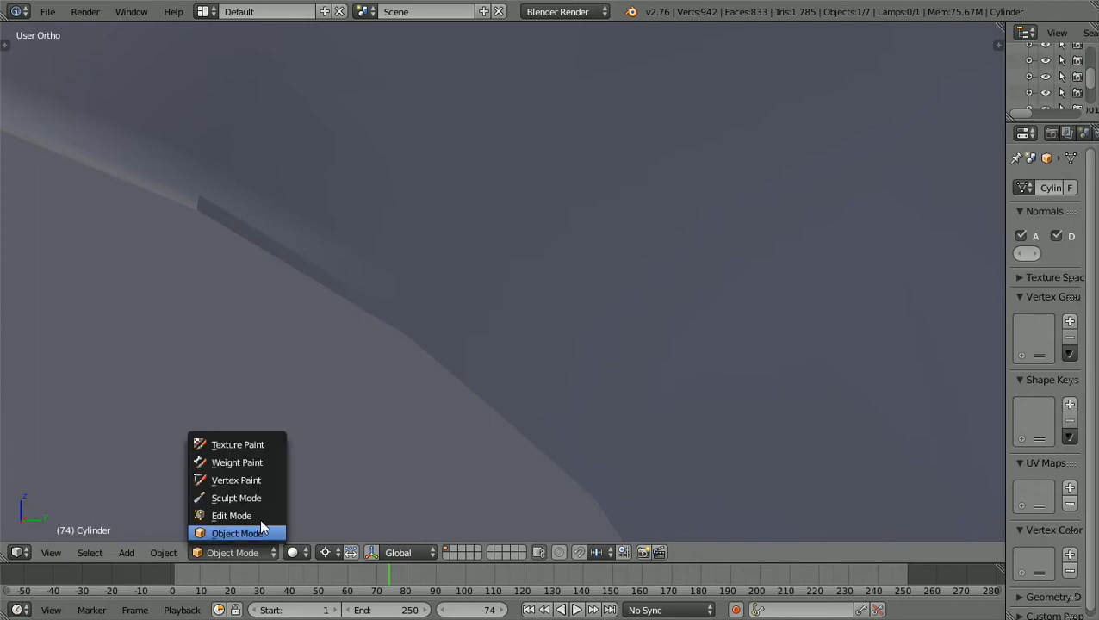
{"action": "left_click", "coordinate": [251, 514]}
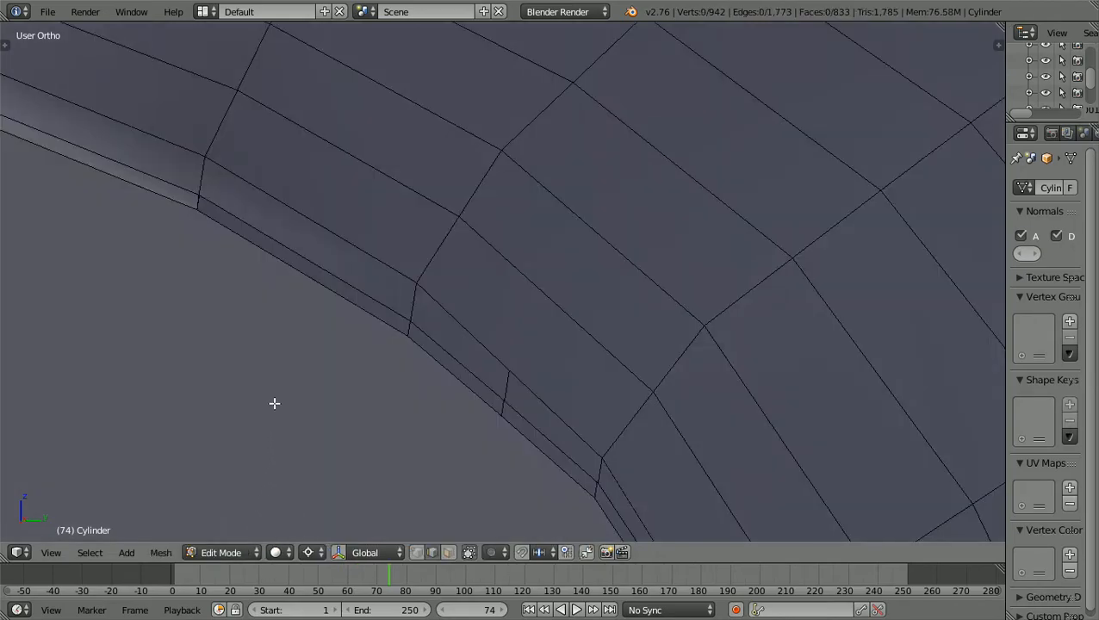
{"action": "right_click", "coordinate": [307, 258]}
{"action": "right_click", "coordinate": [299, 273], "text": "shift"}
{"action": "key", "text": "f"}
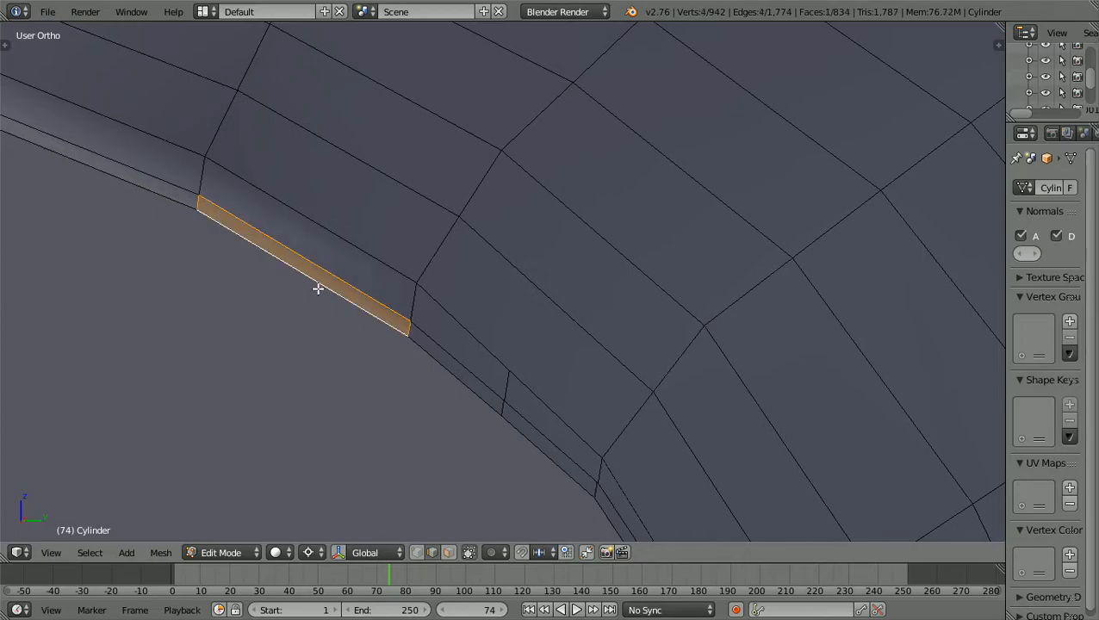
Fill the upper half of the subdivided fourth gap on the rim's right side with a face.
{"action": "right_click", "coordinate": [439, 347]}
{"action": "right_click", "coordinate": [432, 357], "text": "shift"}
{"action": "key", "text": "f"}
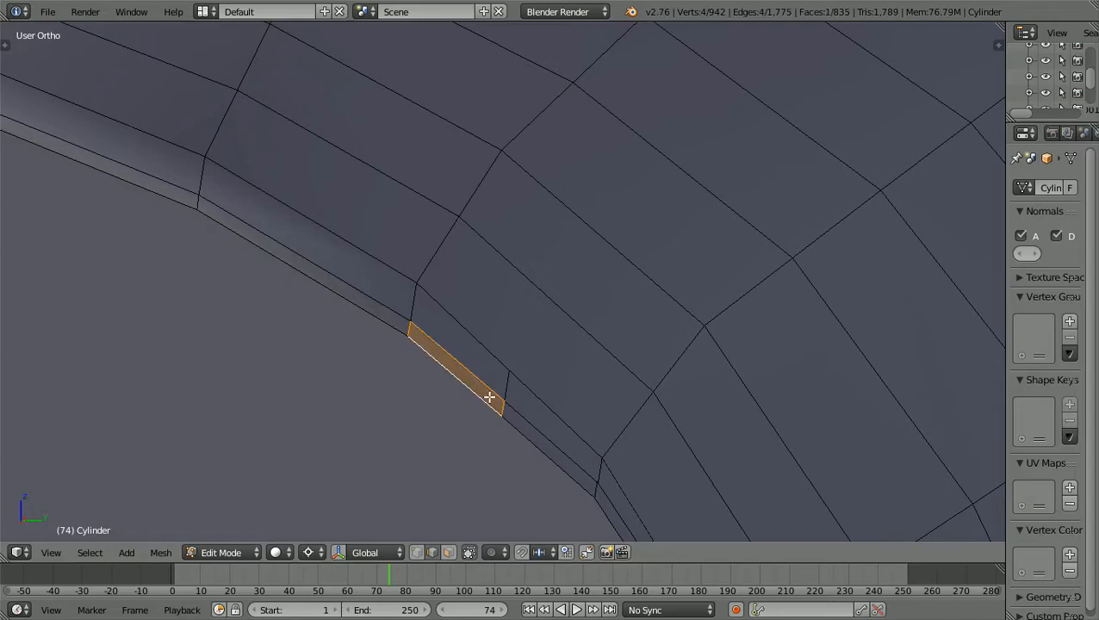
Fill the lower half of the subdivided fourth gap on the arch rim's right side with a face and clear the selection.
{"action": "right_click", "coordinate": [524, 417]}
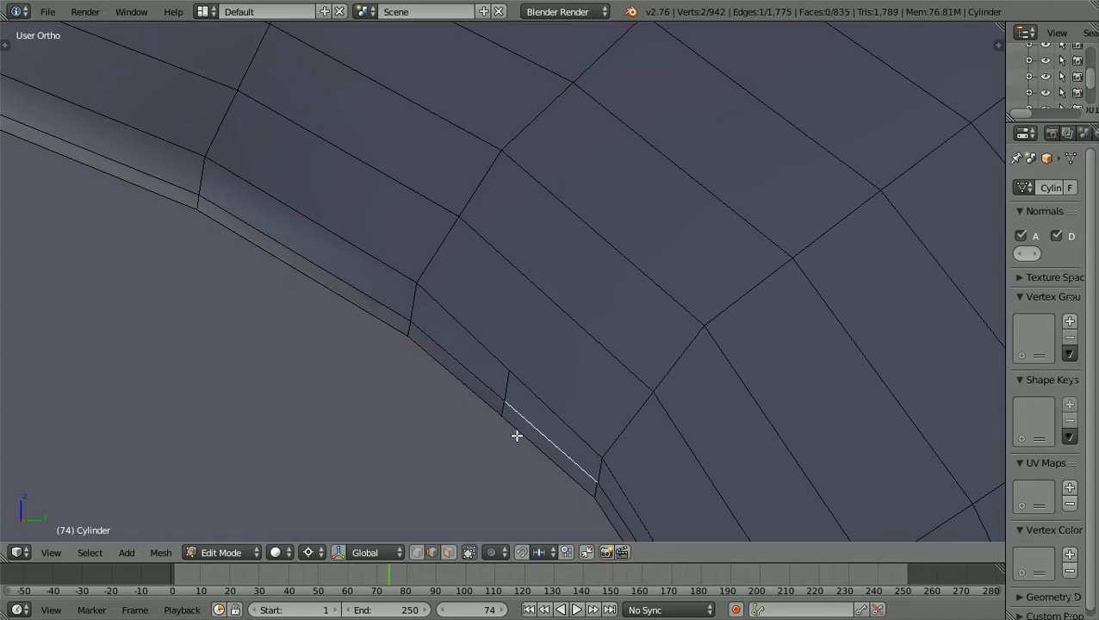
{"action": "right_click", "coordinate": [519, 433], "text": "shift"}
{"action": "key", "text": "f"}
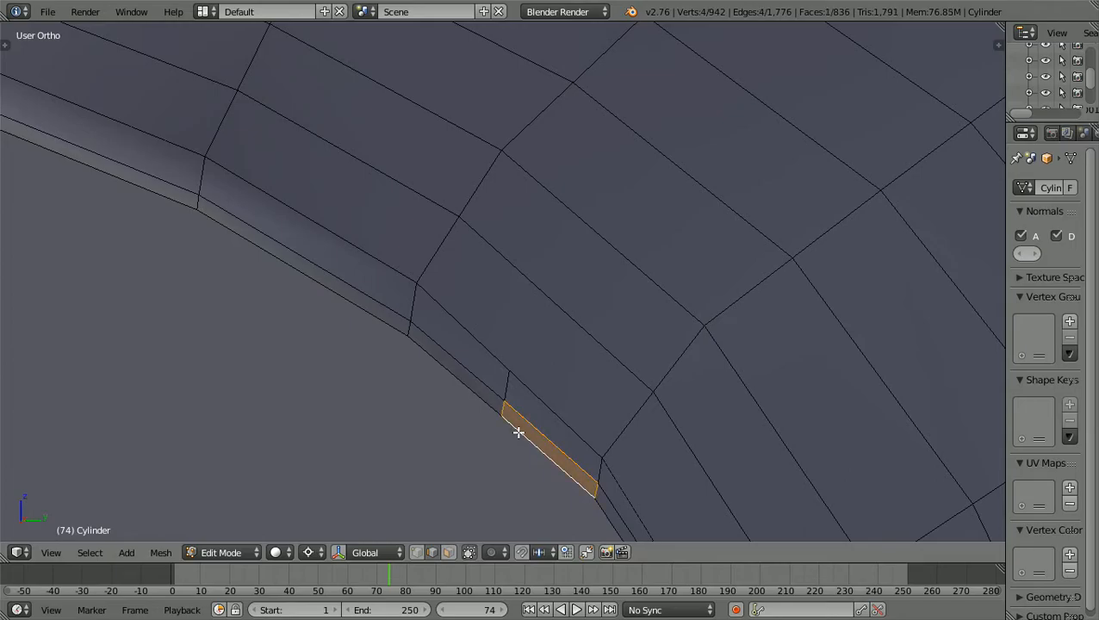
{"action": "key", "text": "a"}
Fill the upper third of the subdivided fifth gap, further down the rim's right side, with a face between its two long edges.
{"action": "scroll", "coordinate": [518, 433], "scroll_direction": "down", "scroll_amount": 3}
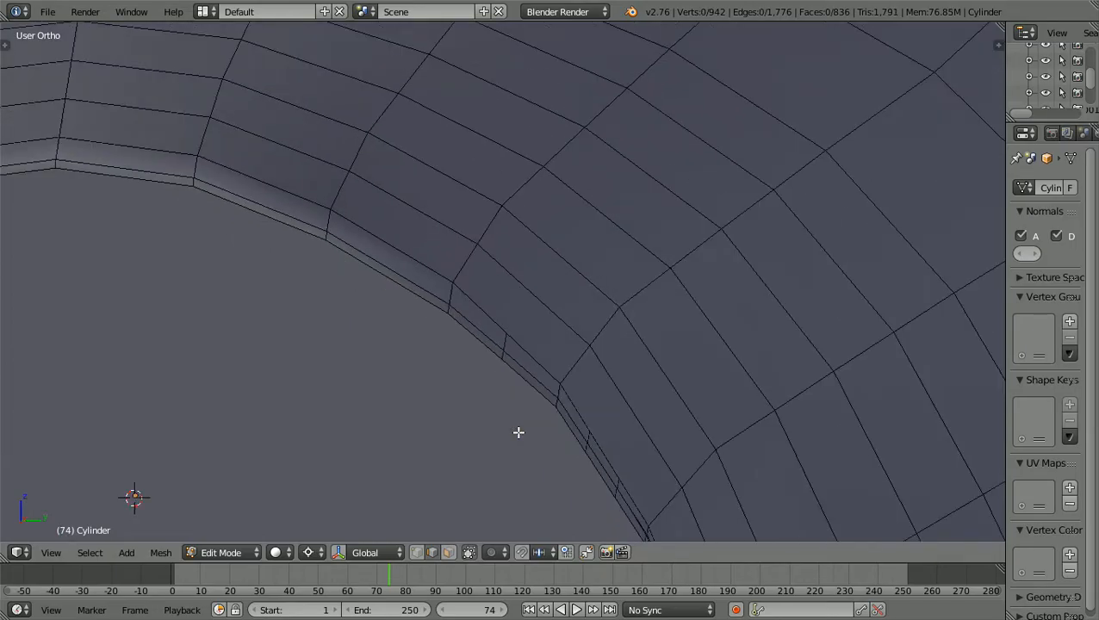
{"action": "scroll", "coordinate": [603, 452], "scroll_direction": "down", "scroll_amount": 8, "text": "shift"}
{"action": "scroll", "coordinate": [603, 453], "scroll_direction": "up", "scroll_amount": 4}
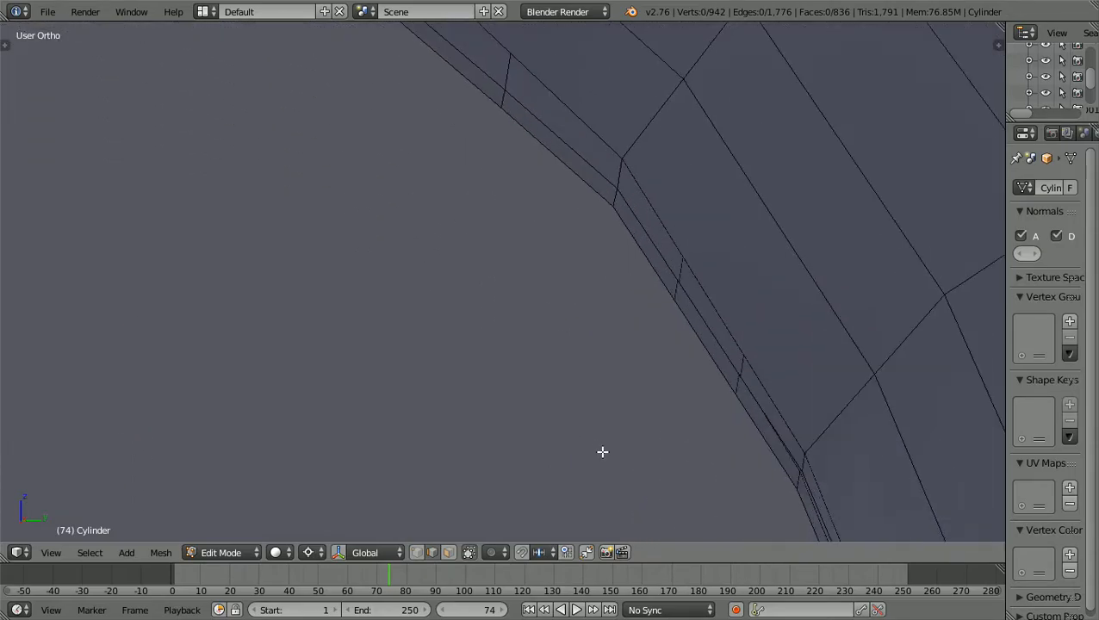
{"action": "scroll", "coordinate": [602, 452], "scroll_direction": "down", "scroll_amount": 6, "text": "ctrl"}
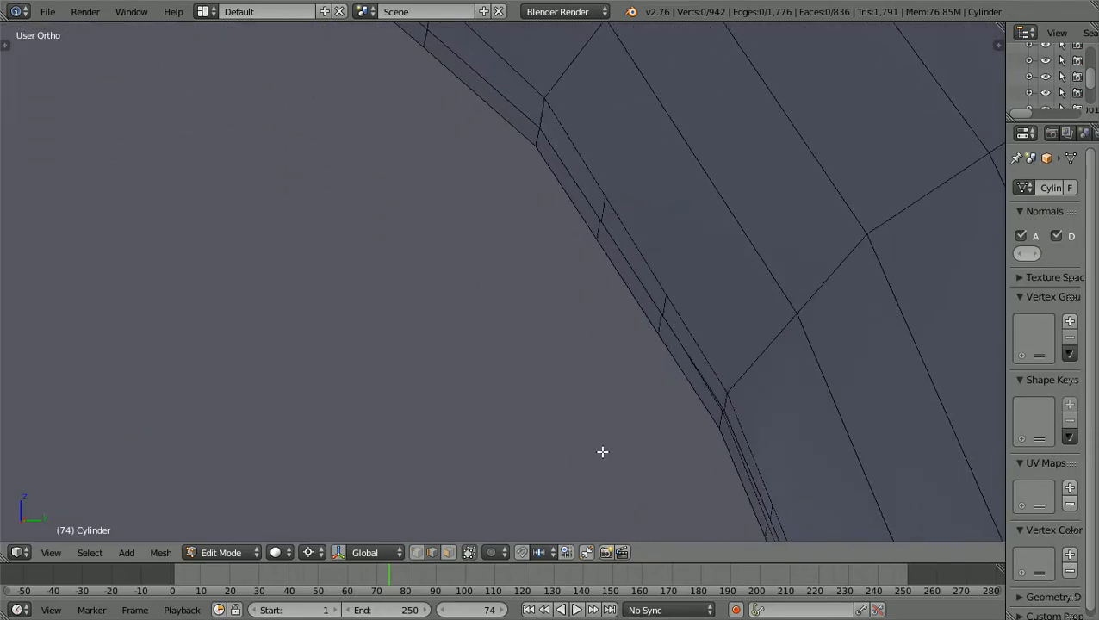
{"action": "scroll", "coordinate": [602, 452], "scroll_direction": "up", "scroll_amount": 1}
{"action": "scroll", "coordinate": [581, 407], "scroll_direction": "down", "scroll_amount": 2}
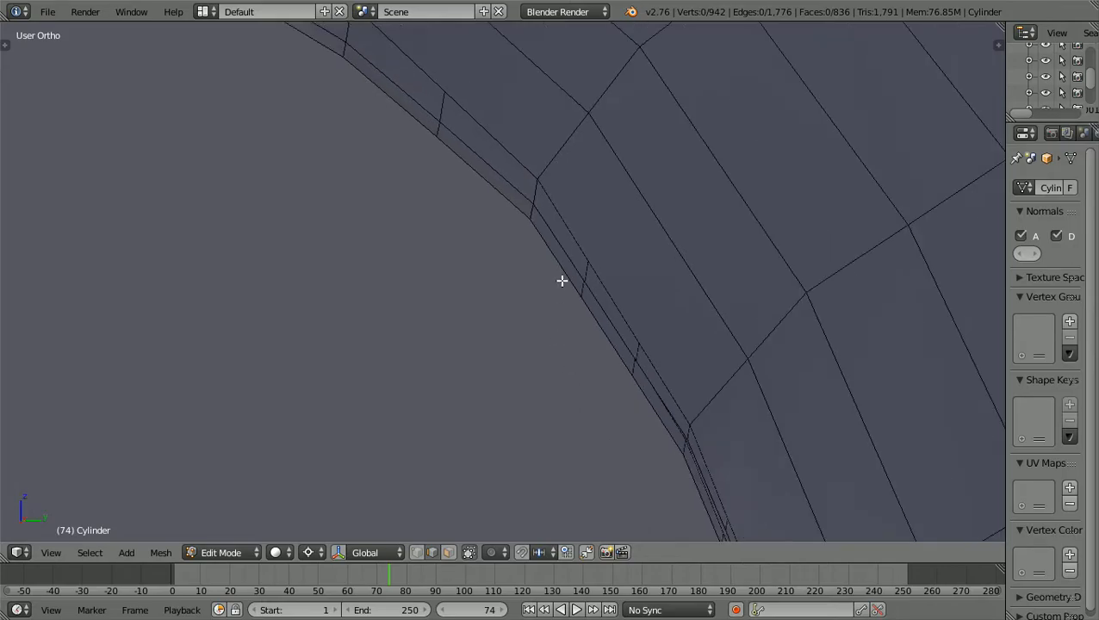
{"action": "right_click", "coordinate": [565, 252]}
{"action": "right_click", "coordinate": [563, 274], "text": "shift"}
{"action": "key", "text": "f"}
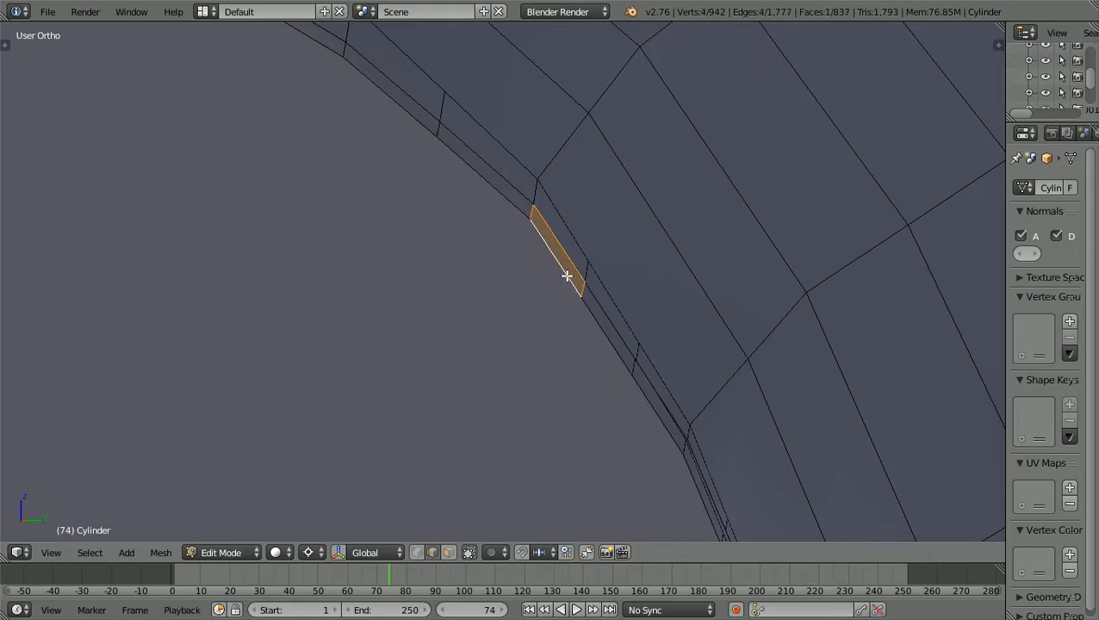
Fill the middle third of the fifth rim gap with a face.
{"action": "right_click", "coordinate": [601, 309]}
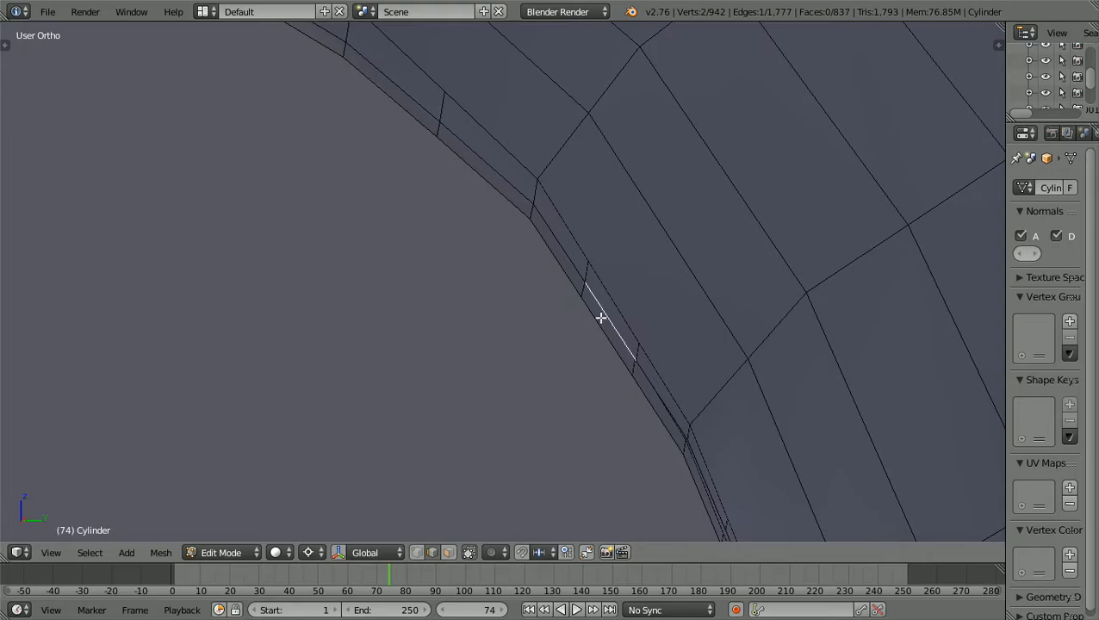
{"action": "right_click", "coordinate": [598, 327], "text": "shift"}
{"action": "key", "text": "f"}
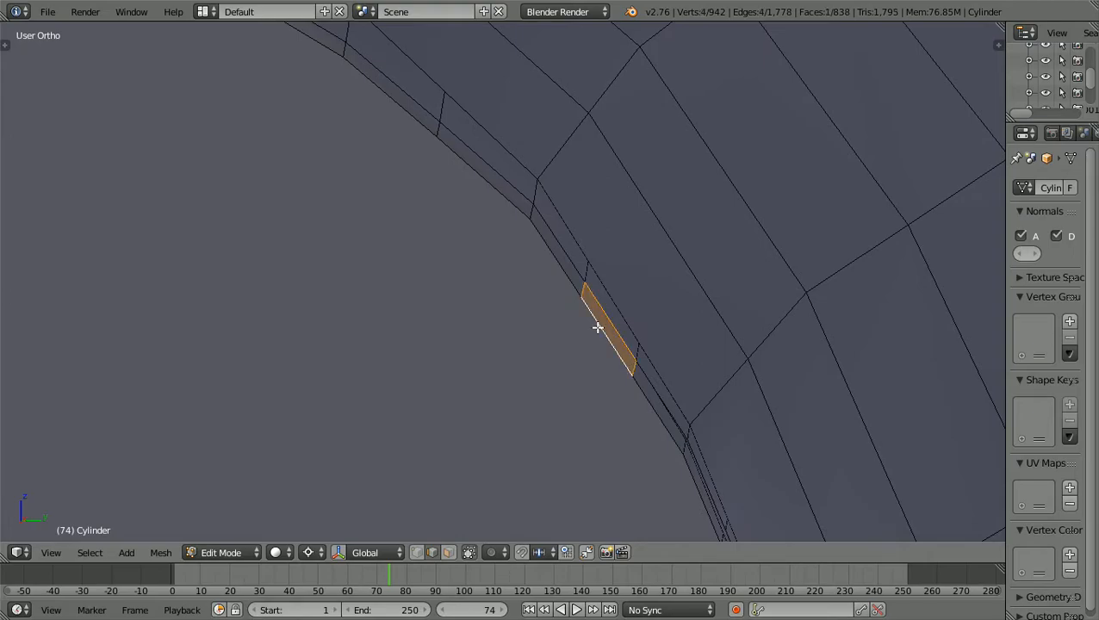
Fill the lower third of the fifth rim gap with a face, working from an angle that exposes both edges.
{"action": "middle_click_drag", "start_coordinate": [648, 384], "coordinate": [622, 385]}
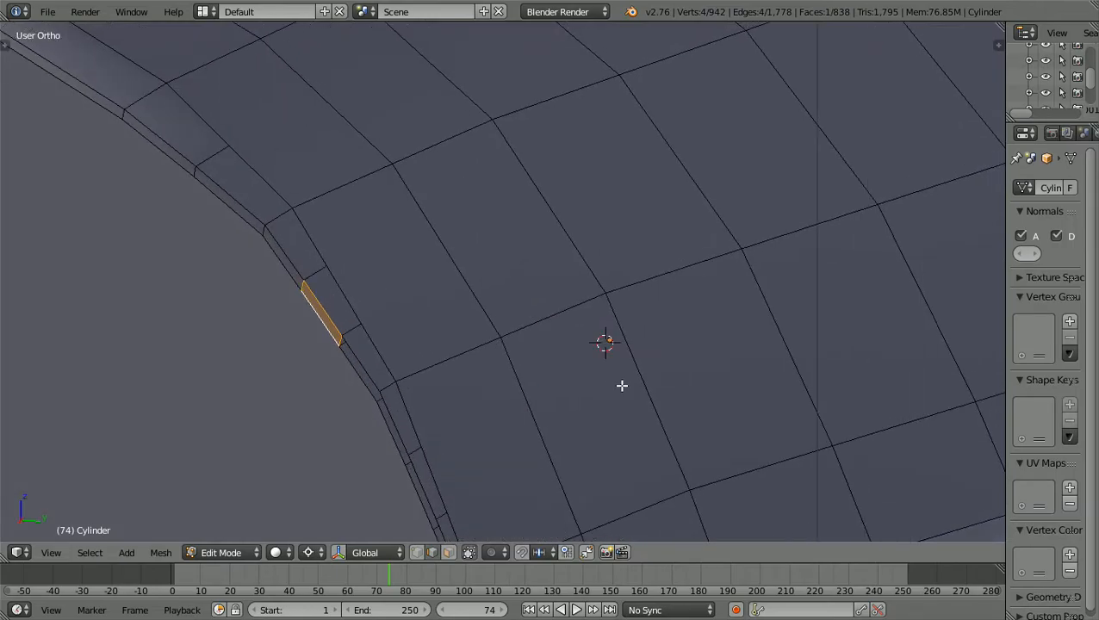
{"action": "scroll", "coordinate": [622, 385], "scroll_direction": "down", "scroll_amount": 8, "text": "shift"}
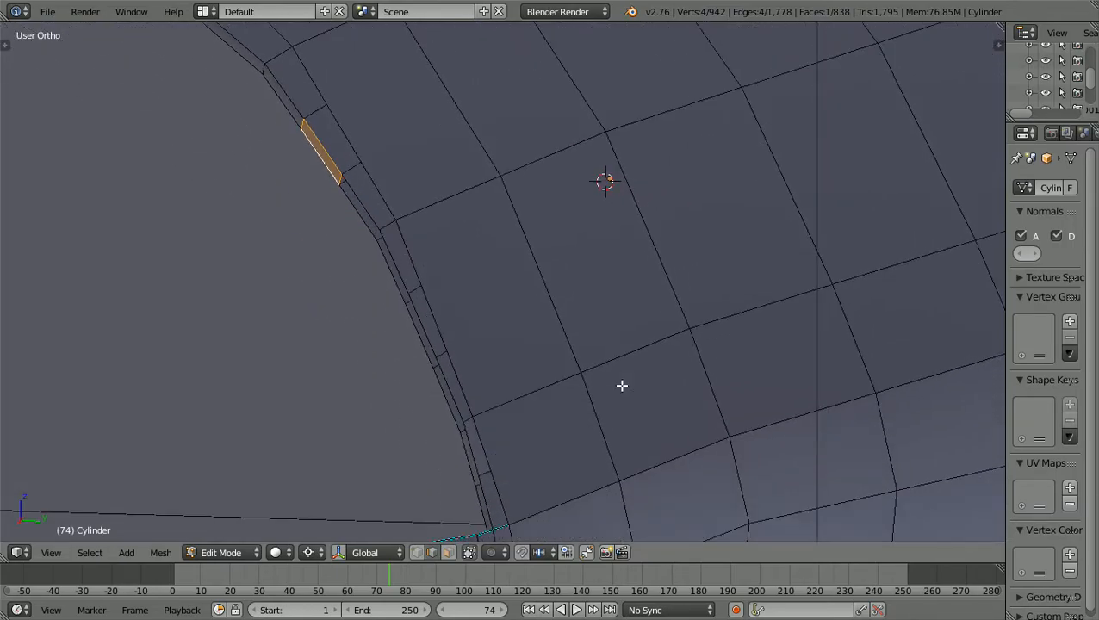
{"action": "scroll", "coordinate": [622, 385], "scroll_direction": "up", "scroll_amount": 3}
{"action": "scroll", "coordinate": [622, 385], "scroll_direction": "up", "scroll_amount": 2, "text": "shift"}
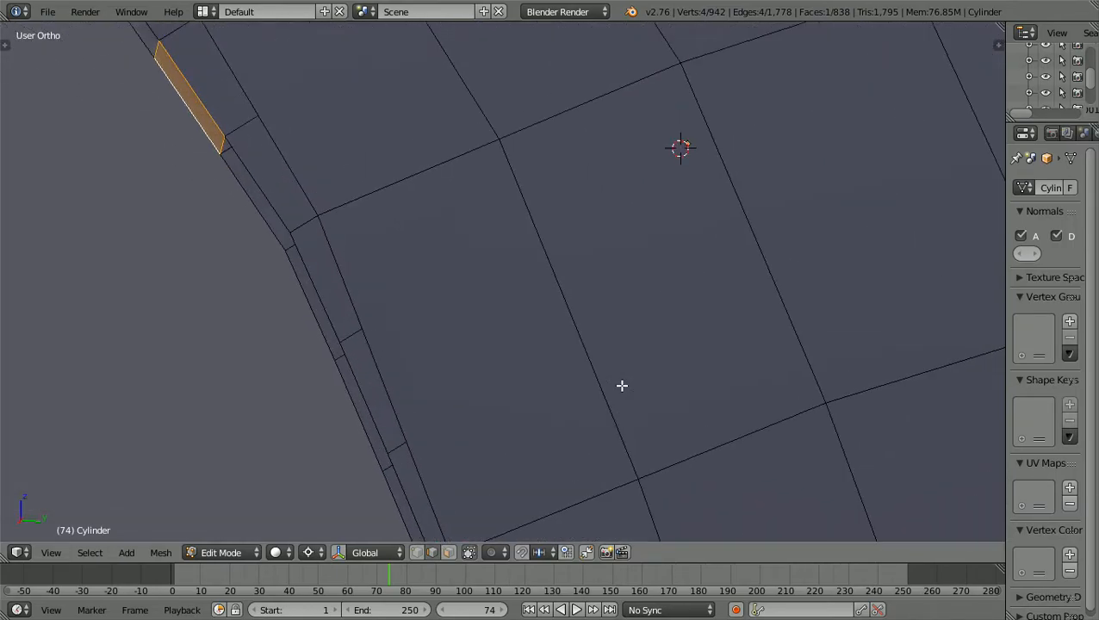
{"action": "right_click", "coordinate": [267, 197]}
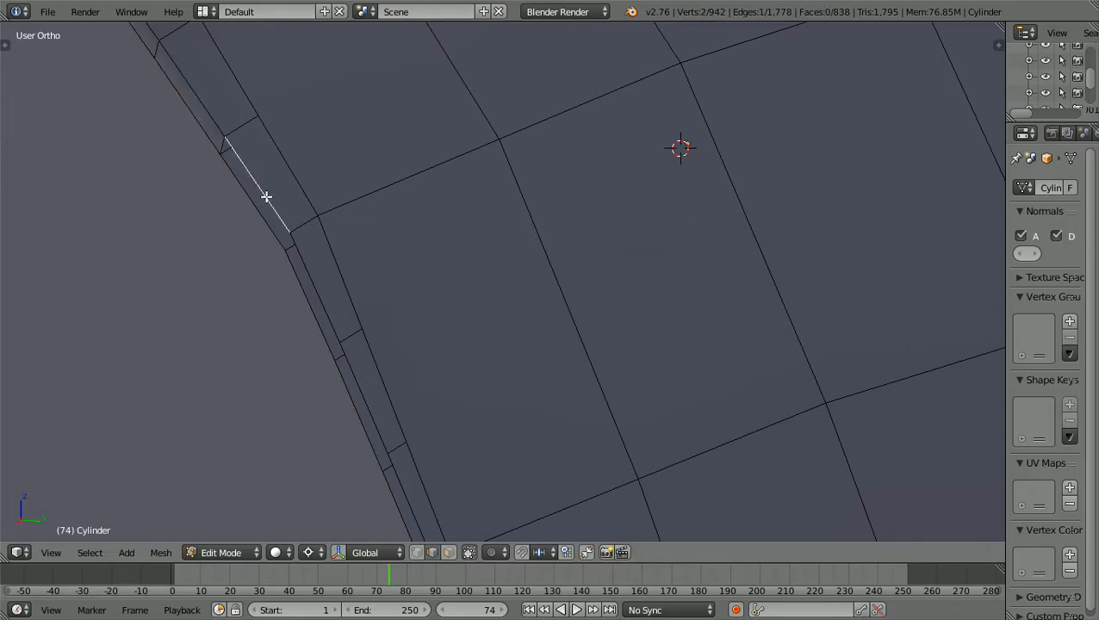
{"action": "right_click", "coordinate": [255, 208], "text": "shift"}
{"action": "key", "text": "f"}
Fill the upper third of the subdivided sixth gap on the rim's right side with a face.
{"action": "scroll", "coordinate": [335, 235], "scroll_direction": "down", "scroll_amount": 2}
{"action": "middle_click_drag", "start_coordinate": [339, 234], "coordinate": [357, 235]}
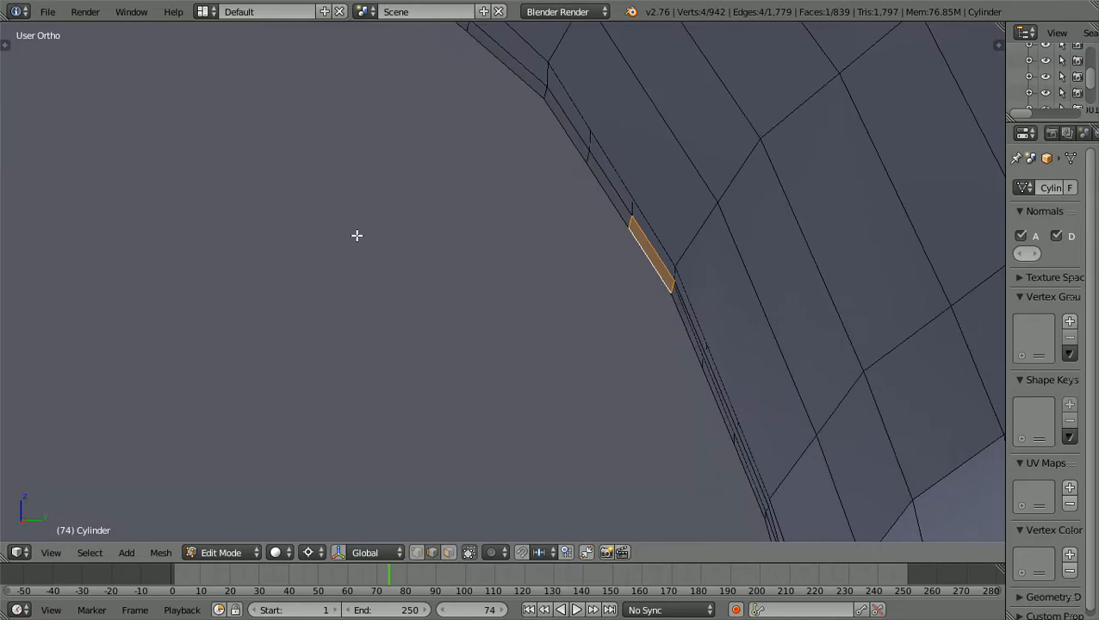
{"action": "middle_click_drag", "start_coordinate": [354, 235], "coordinate": [336, 231]}
{"action": "scroll", "coordinate": [336, 231], "scroll_direction": "up", "scroll_amount": 5, "text": "shift"}
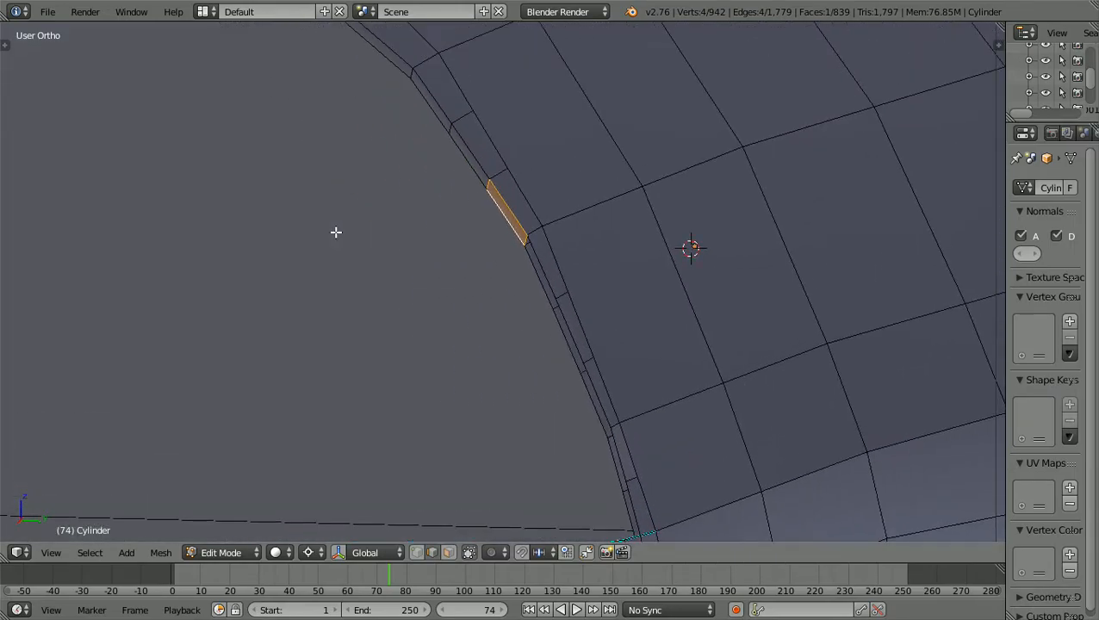
{"action": "scroll", "coordinate": [336, 231], "scroll_direction": "down", "scroll_amount": 3, "text": "shift"}
{"action": "scroll", "coordinate": [336, 232], "scroll_direction": "up", "scroll_amount": 3}
{"action": "scroll", "coordinate": [336, 232], "scroll_direction": "up", "scroll_amount": 1}
{"action": "scroll", "coordinate": [336, 232], "scroll_direction": "up", "scroll_amount": 6, "text": "shift"}
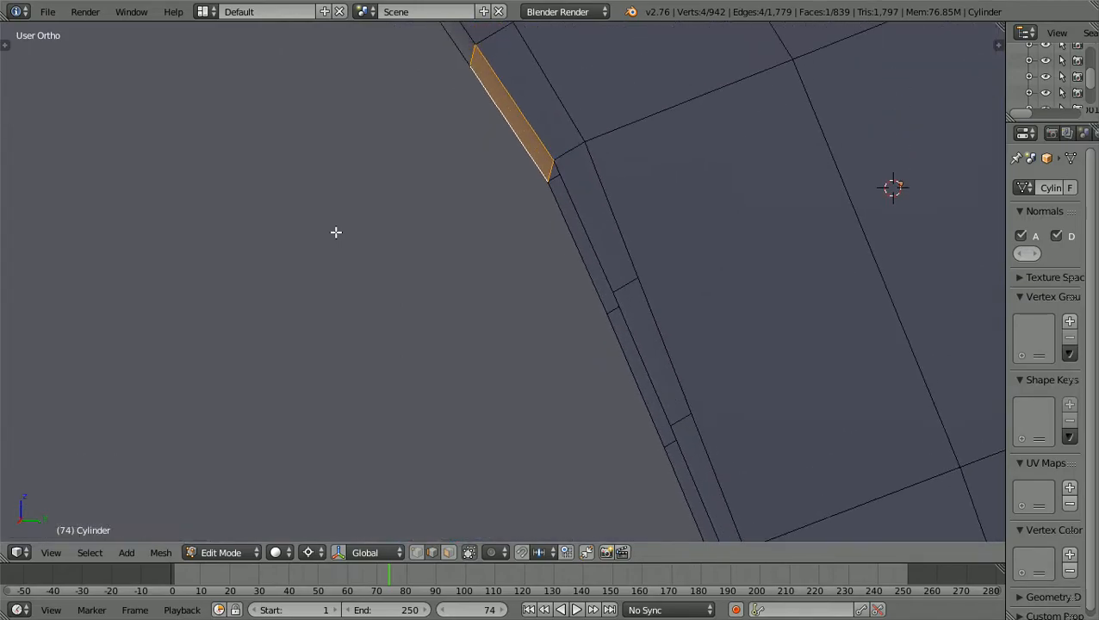
{"action": "right_click", "coordinate": [580, 281]}
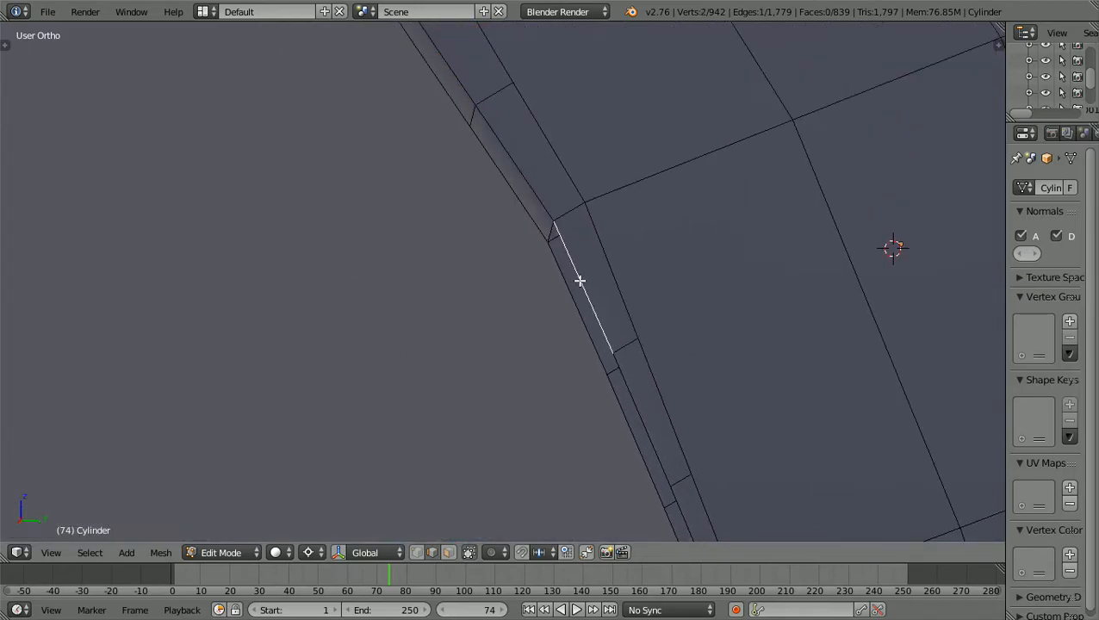
{"action": "right_click", "coordinate": [571, 296], "text": "shift"}
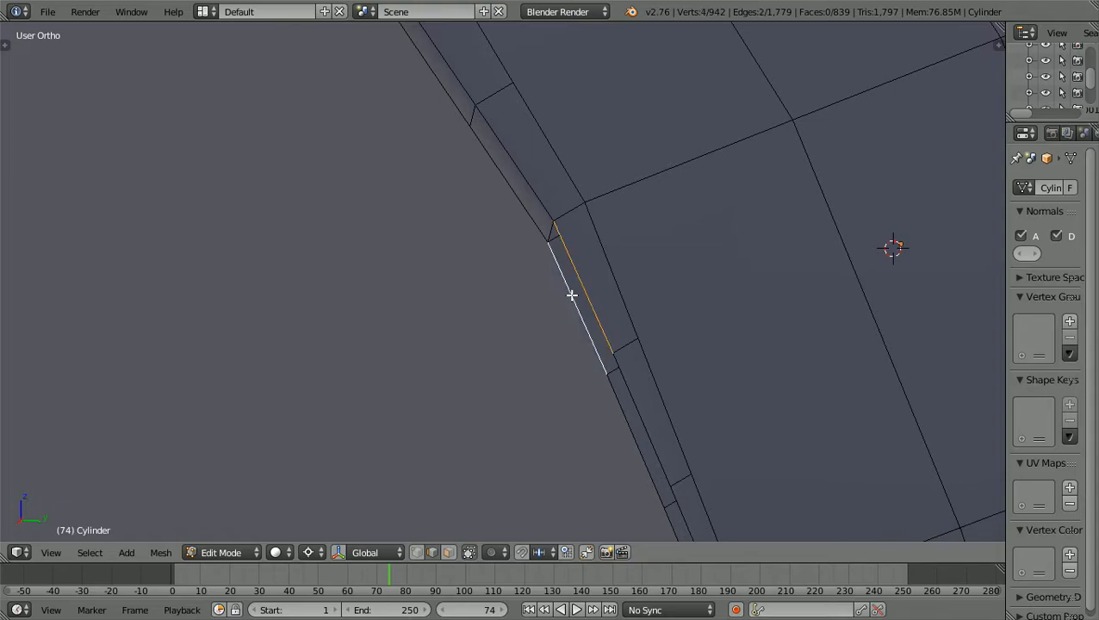
{"action": "key", "text": "f"}
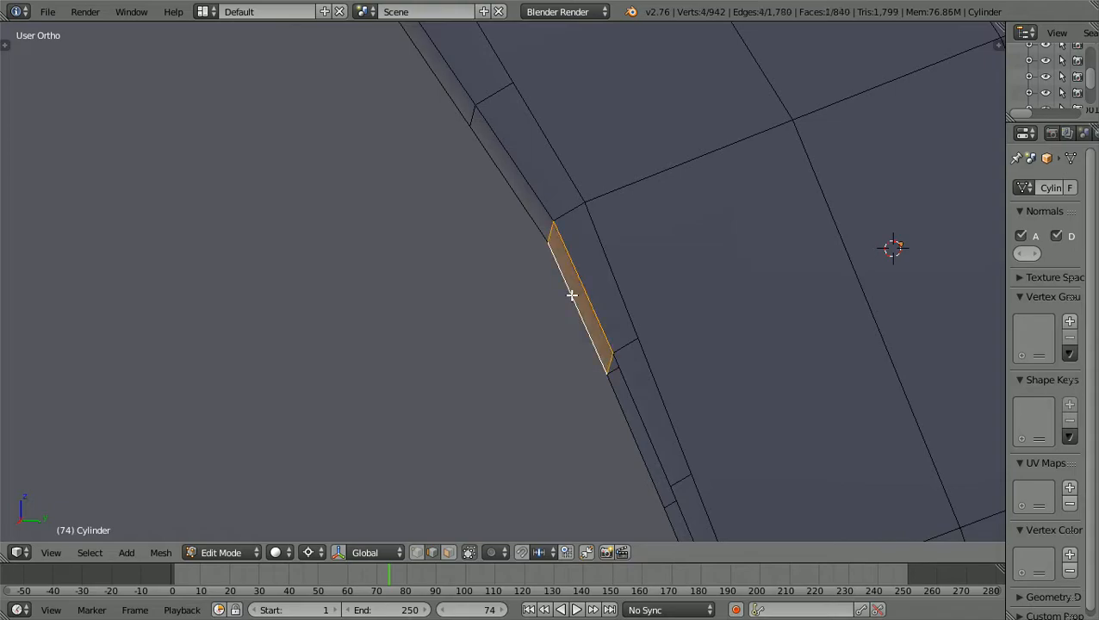
Fill the middle third of the sixth rim gap with a face between its inner and outer edges.
{"action": "right_click", "coordinate": [628, 410]}
{"action": "right_click", "coordinate": [625, 414], "text": "shift"}
{"action": "key", "text": "f"}
Fill the lower third of the sixth rim gap with a face, ending at the rim's next corner.
{"action": "scroll", "coordinate": [626, 414], "scroll_direction": "down", "scroll_amount": 2}
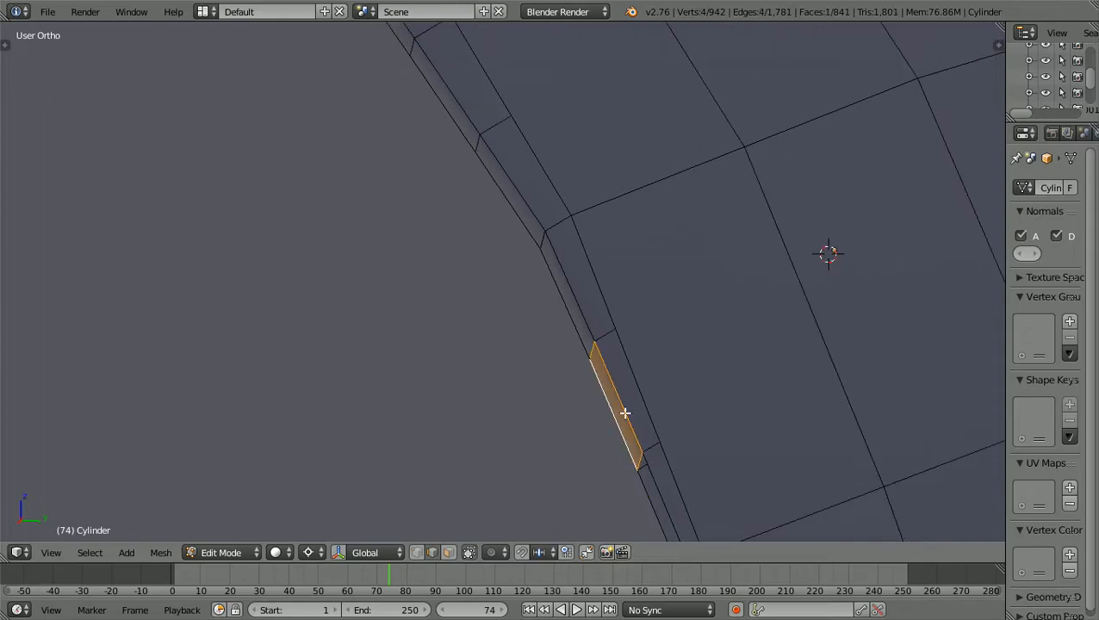
{"action": "scroll", "coordinate": [626, 414], "scroll_direction": "down", "scroll_amount": 6, "text": "shift"}
{"action": "scroll", "coordinate": [625, 414], "scroll_direction": "down", "scroll_amount": 2, "text": "shift"}
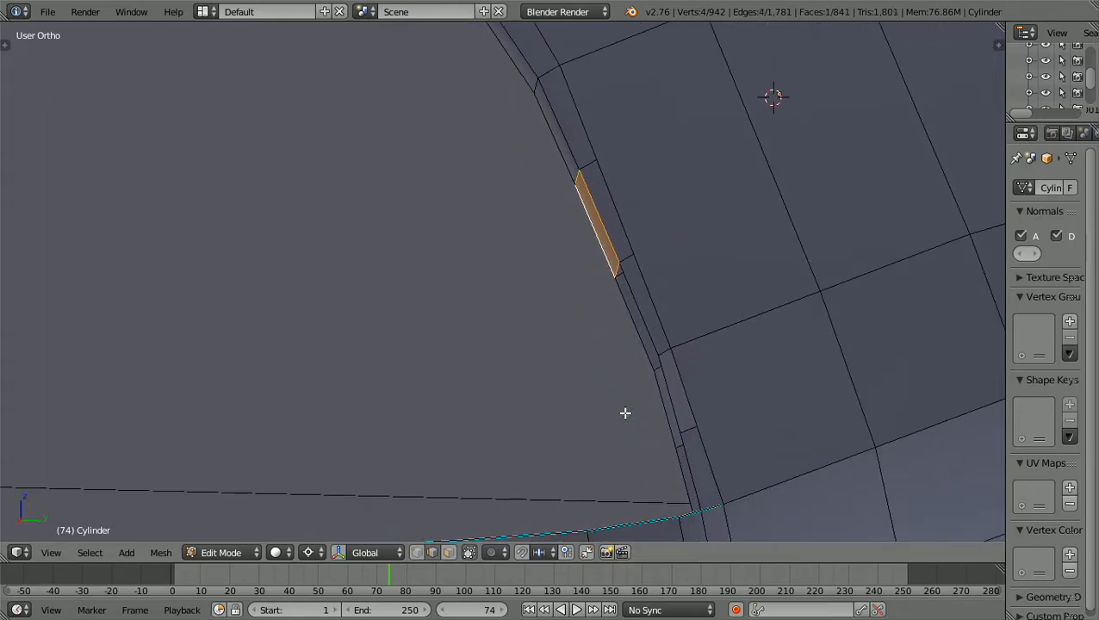
{"action": "scroll", "coordinate": [626, 414], "scroll_direction": "up", "scroll_amount": 2}
{"action": "scroll", "coordinate": [626, 413], "scroll_direction": "up", "scroll_amount": 3, "text": "shift"}
{"action": "scroll", "coordinate": [625, 414], "scroll_direction": "down", "scroll_amount": 4, "text": "ctrl"}
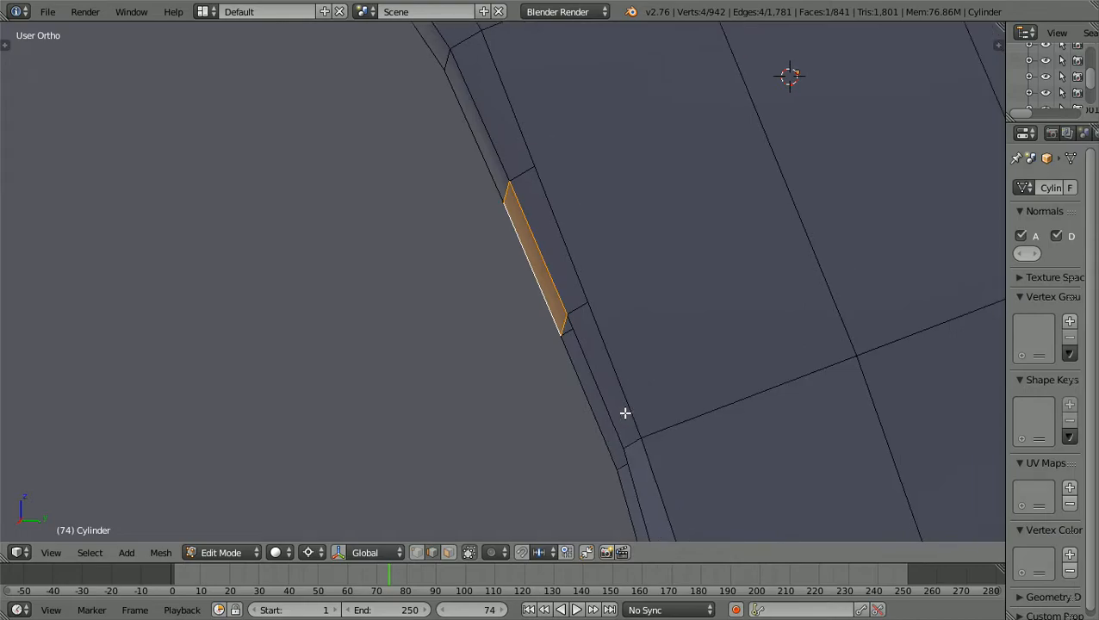
{"action": "scroll", "coordinate": [625, 414], "scroll_direction": "down", "scroll_amount": 3, "text": "shift"}
{"action": "scroll", "coordinate": [625, 413], "scroll_direction": "down", "scroll_amount": 1, "text": "shift"}
{"action": "scroll", "coordinate": [626, 414], "scroll_direction": "up", "scroll_amount": 4}
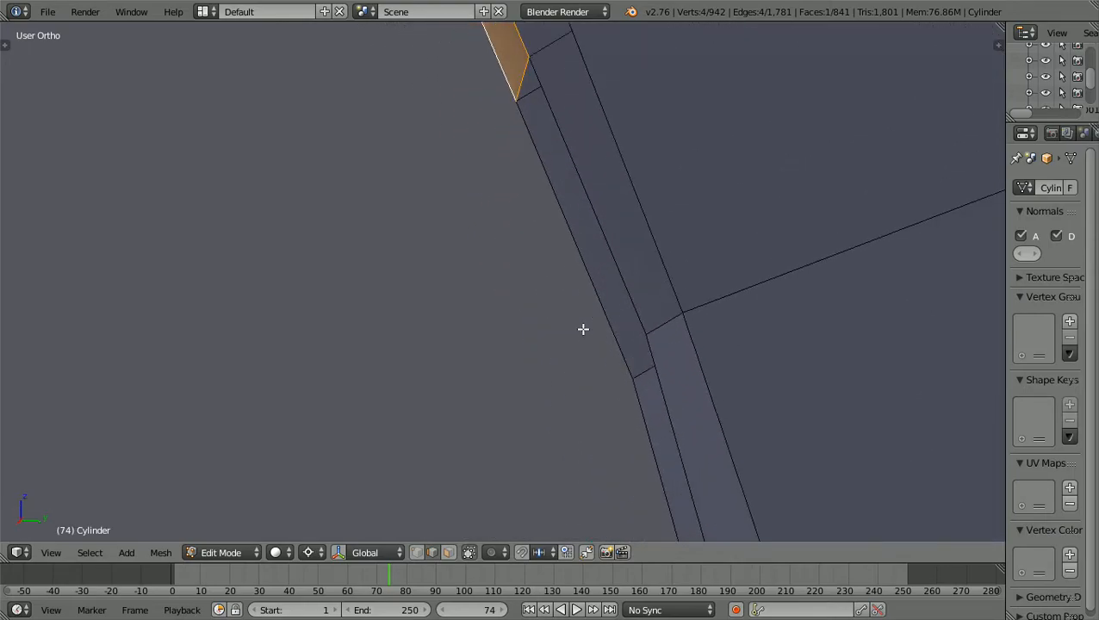
{"action": "right_click", "coordinate": [602, 233]}
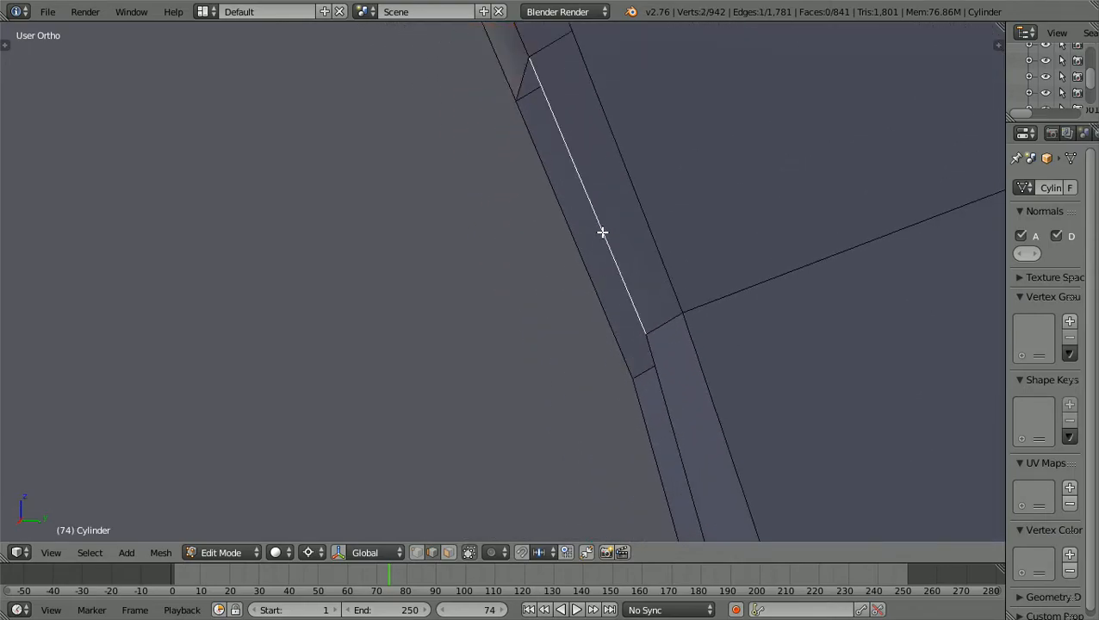
{"action": "right_click", "coordinate": [575, 252], "text": "shift"}
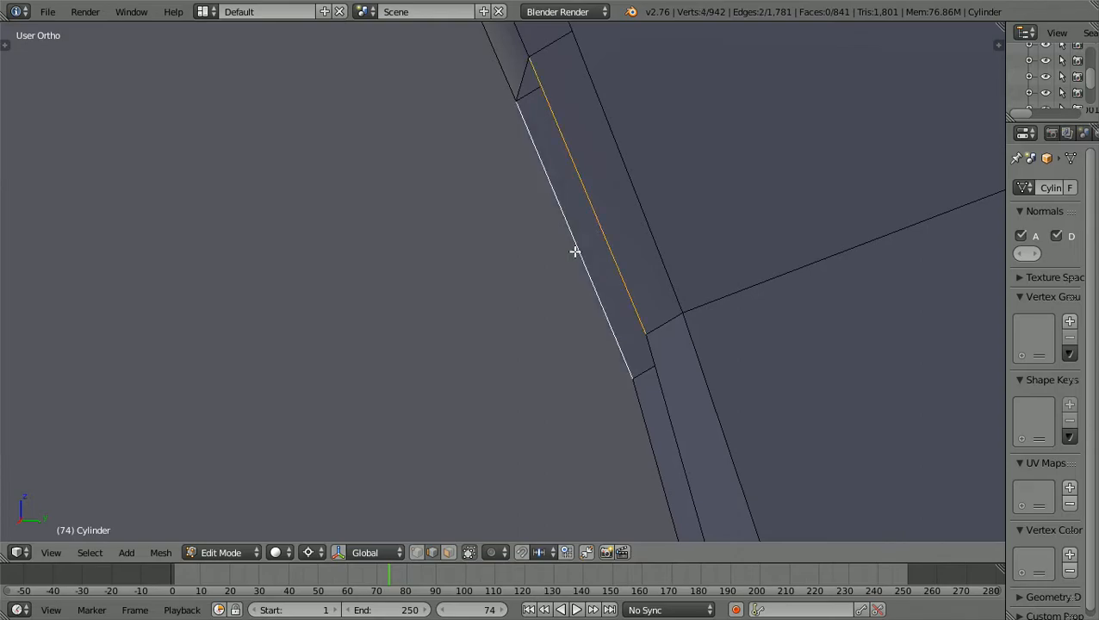
{"action": "key", "text": "f"}
Fill the upper half of the last gap near the base of the rim's right side with a face.
{"action": "scroll", "coordinate": [590, 292], "scroll_direction": "down", "scroll_amount": 2}
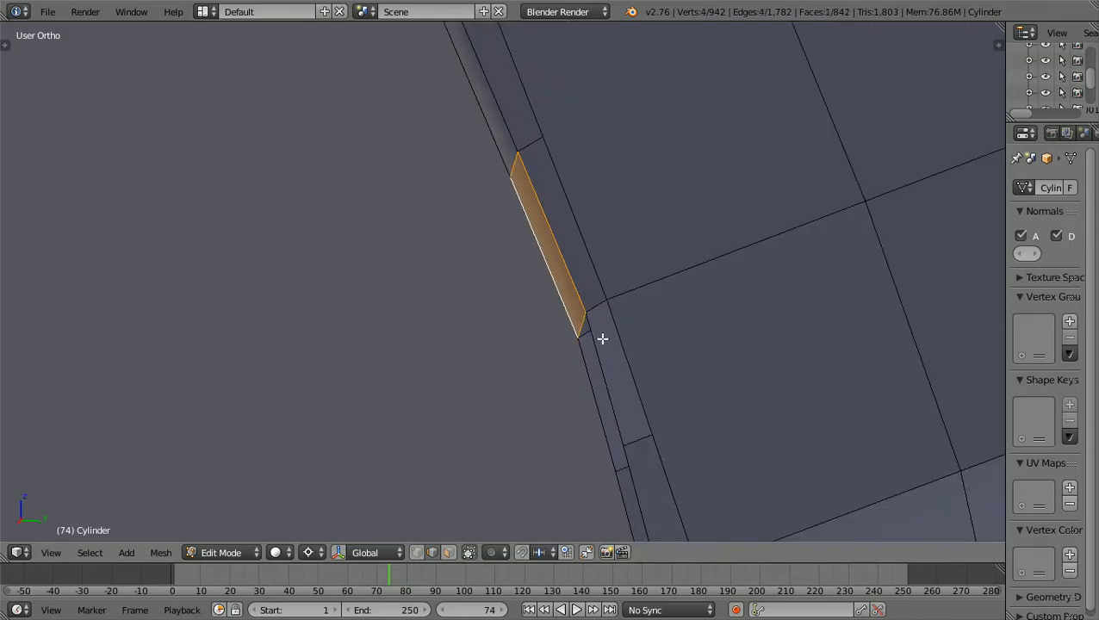
{"action": "right_click", "coordinate": [604, 369]}
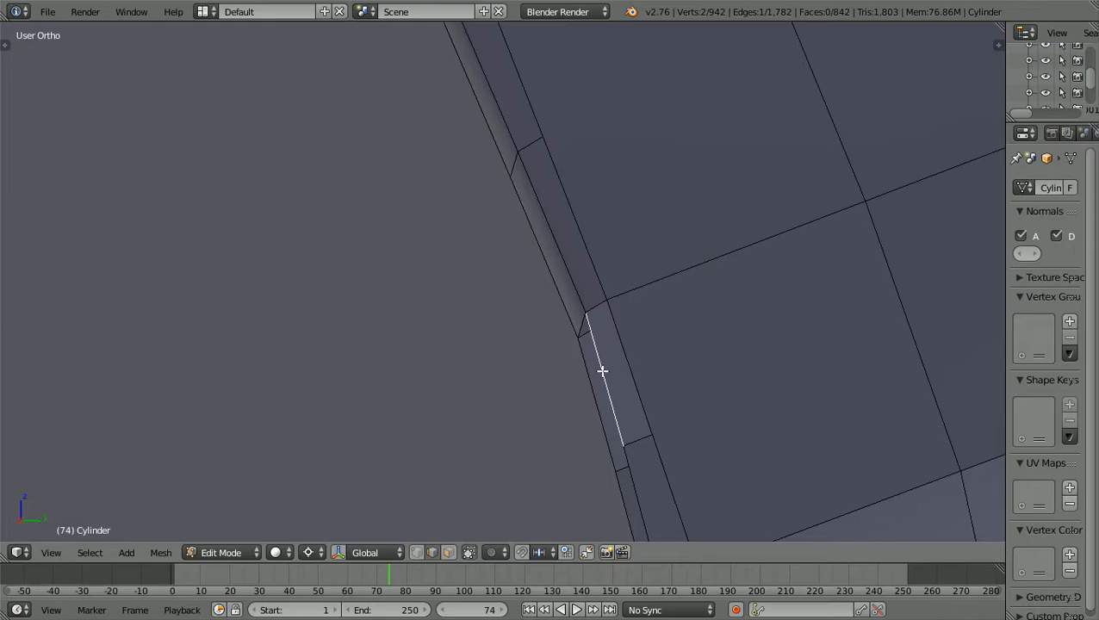
{"action": "right_click", "coordinate": [587, 374], "text": "shift"}
{"action": "key", "text": "f"}
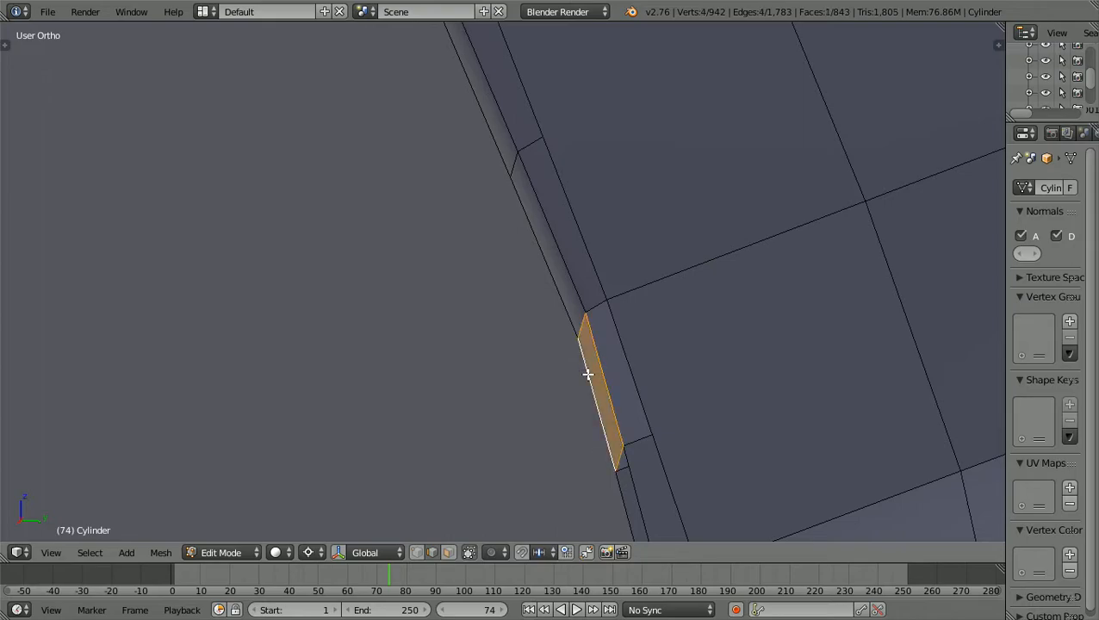
Fill the lower half of the last rim gap, down to the marked seam at the arch's base, and clear the selection.
{"action": "scroll", "coordinate": [588, 374], "scroll_direction": "down", "scroll_amount": 9, "text": "shift"}
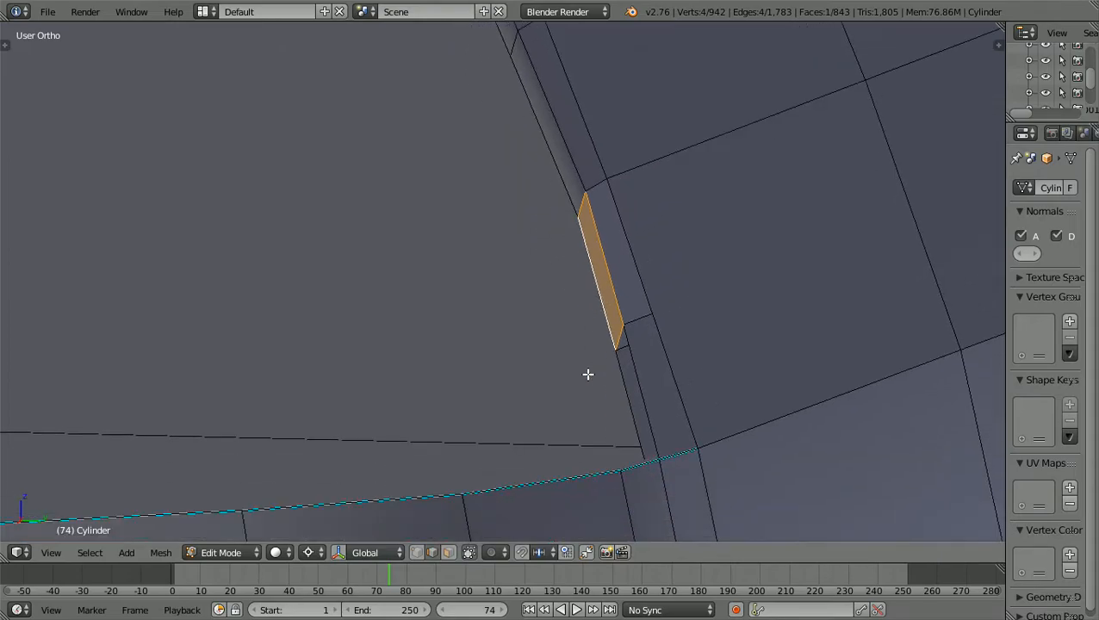
{"action": "scroll", "coordinate": [612, 374], "scroll_direction": "up", "scroll_amount": 2}
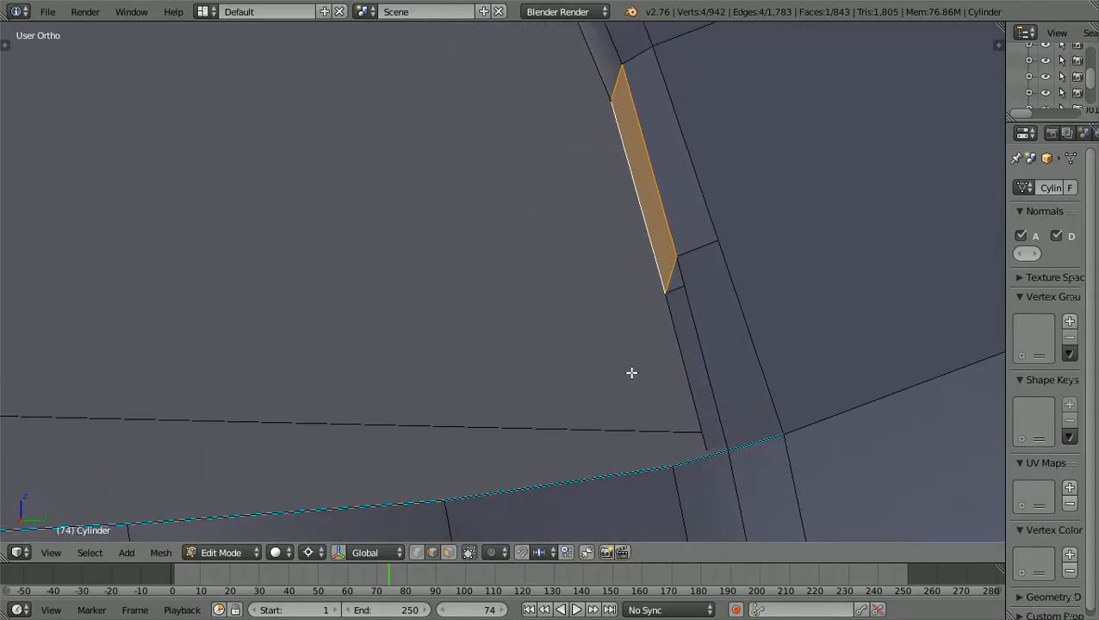
{"action": "right_click", "coordinate": [706, 361]}
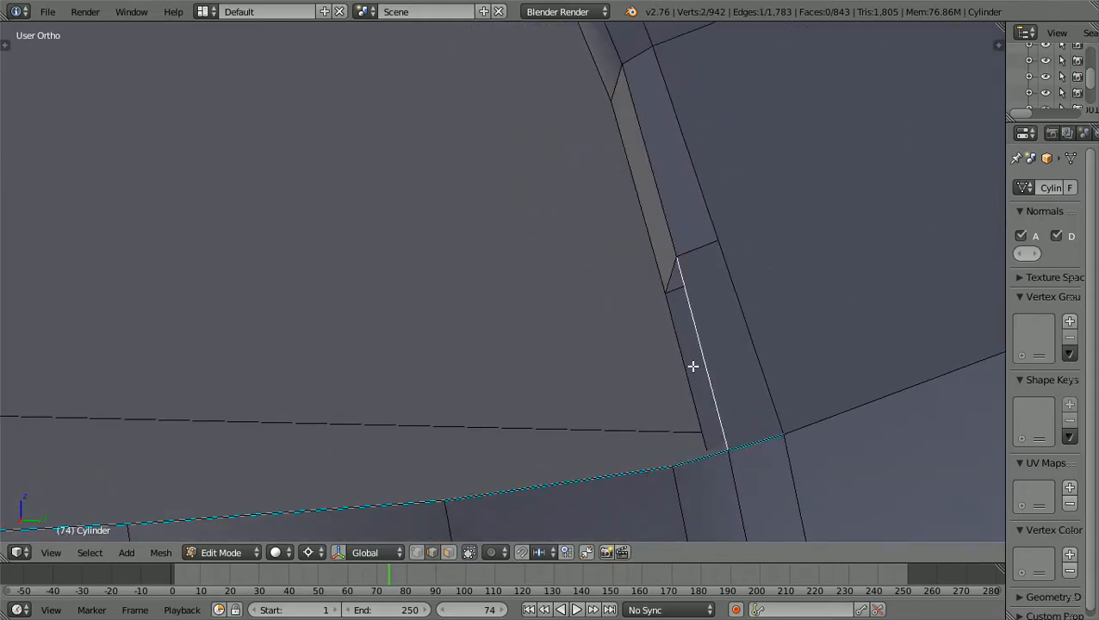
{"action": "right_click", "coordinate": [684, 369], "text": "shift"}
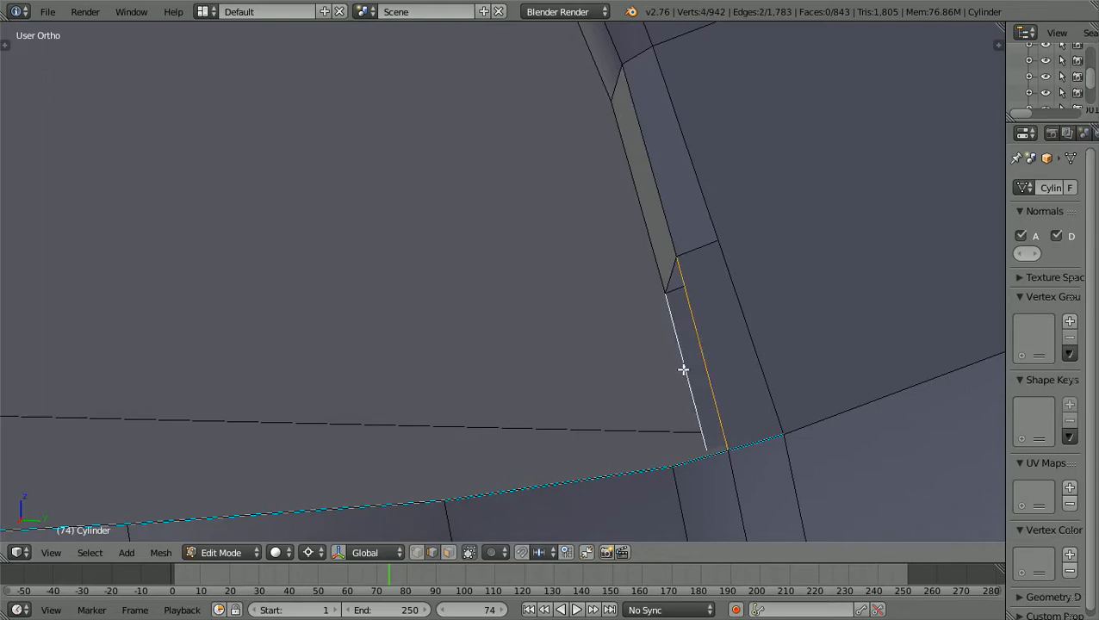
{"action": "key", "text": "f"}
{"action": "key", "text": "a"}
Switch to Object Mode and examine the filled right side of the rim where the arch meets the curved ledge.
{"action": "scroll", "coordinate": [683, 369], "scroll_direction": "down", "scroll_amount": 6}
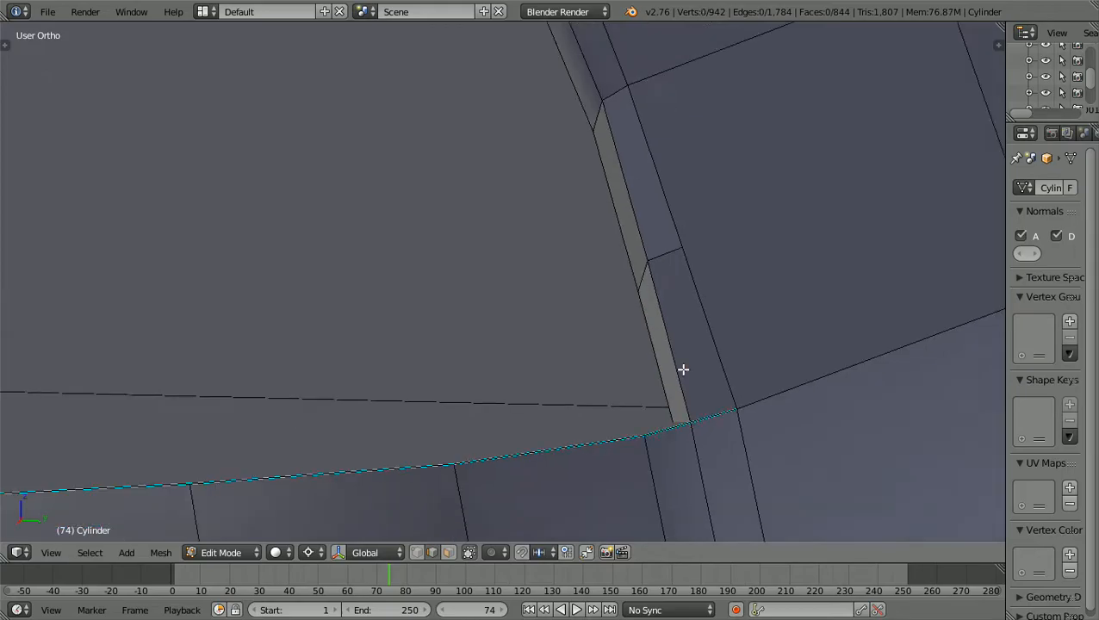
{"action": "scroll", "coordinate": [683, 370], "scroll_direction": "down", "scroll_amount": 3}
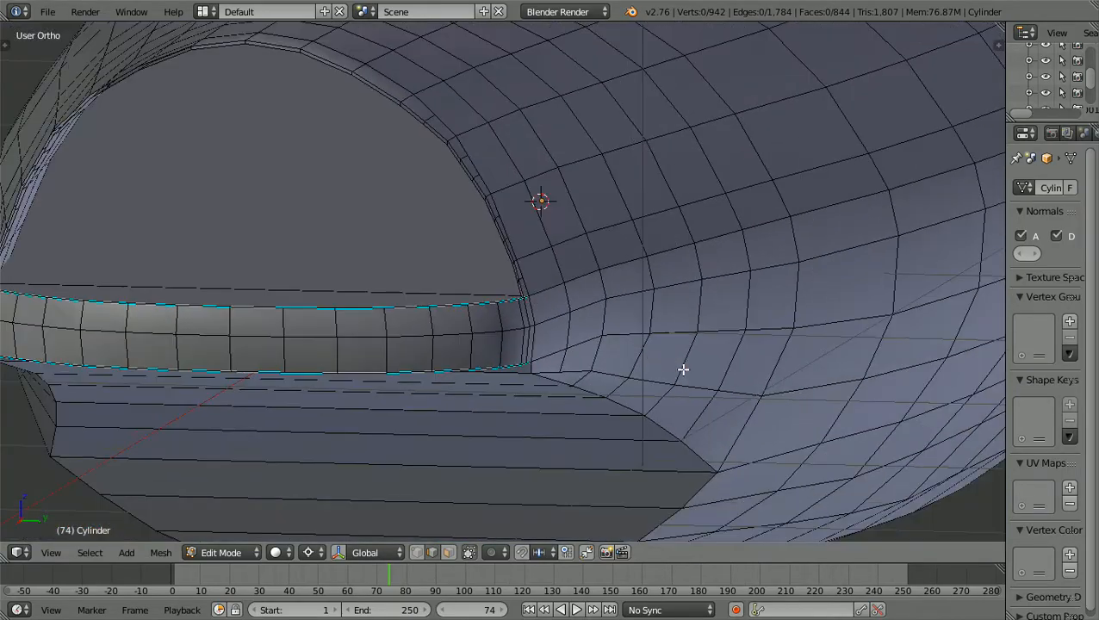
{"action": "left_click", "coordinate": [254, 552]}
{"action": "left_click", "coordinate": [248, 536]}
{"action": "scroll", "coordinate": [383, 484], "scroll_direction": "up", "scroll_amount": 1}
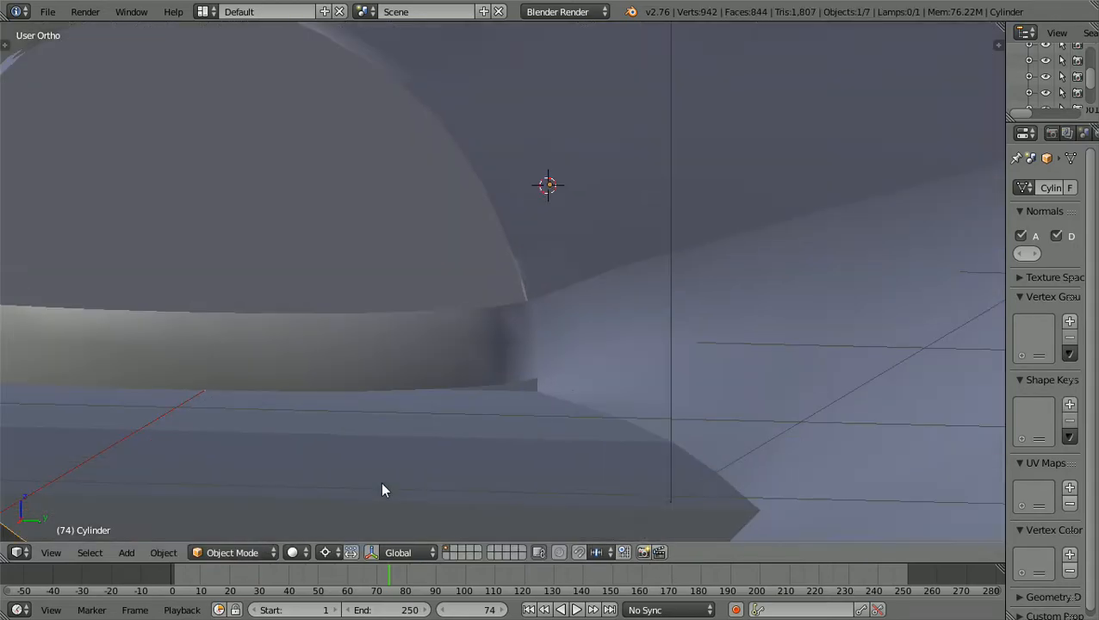
Examine the shaded rim and the hull around it from the front and from the side of the arched opening.
{"action": "scroll", "coordinate": [383, 483], "scroll_direction": "down", "scroll_amount": 2}
{"action": "middle_click_drag", "start_coordinate": [390, 483], "coordinate": [441, 492]}
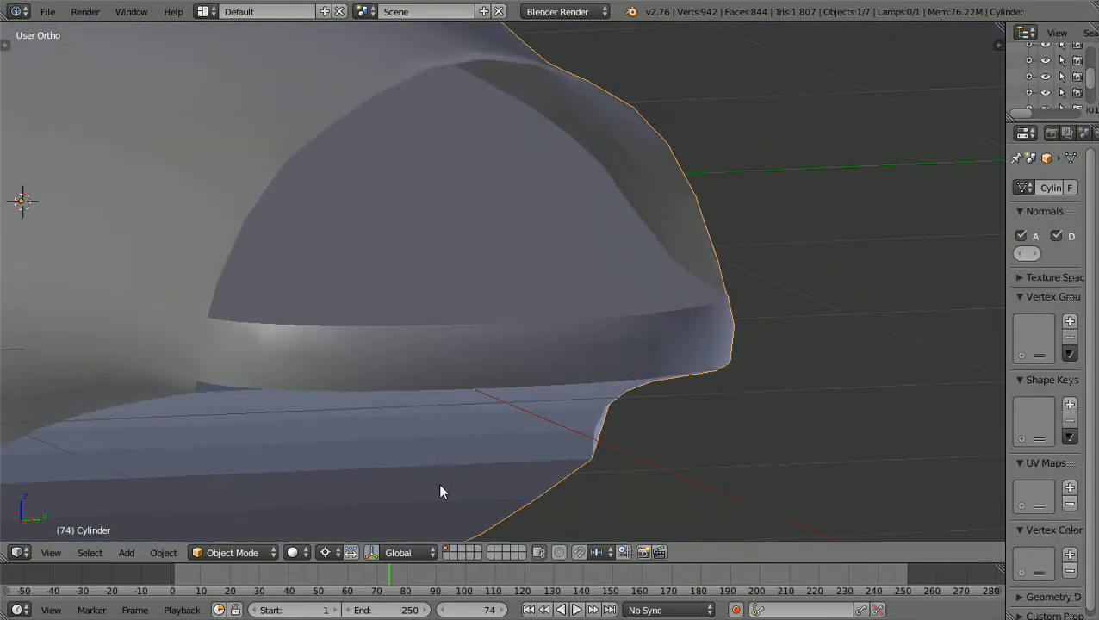
{"action": "scroll", "coordinate": [440, 486], "scroll_direction": "down", "scroll_amount": 2}
{"action": "middle_click_drag", "start_coordinate": [440, 486], "coordinate": [323, 503]}
{"action": "scroll", "coordinate": [339, 484], "scroll_direction": "down", "scroll_amount": 5}
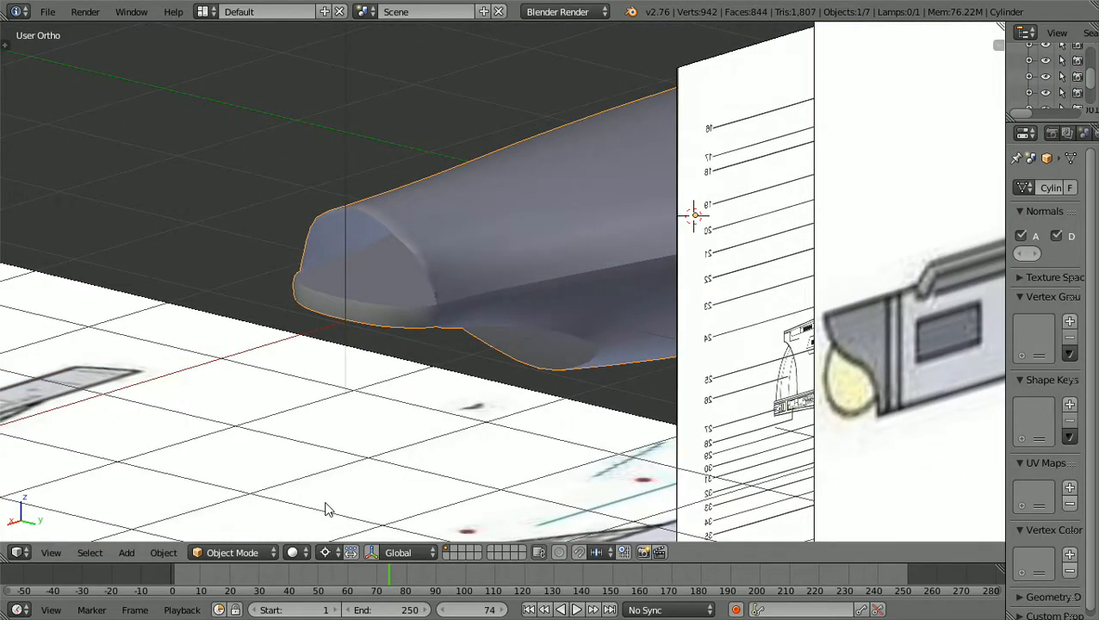
{"action": "scroll", "coordinate": [325, 502], "scroll_direction": "up", "scroll_amount": 6}
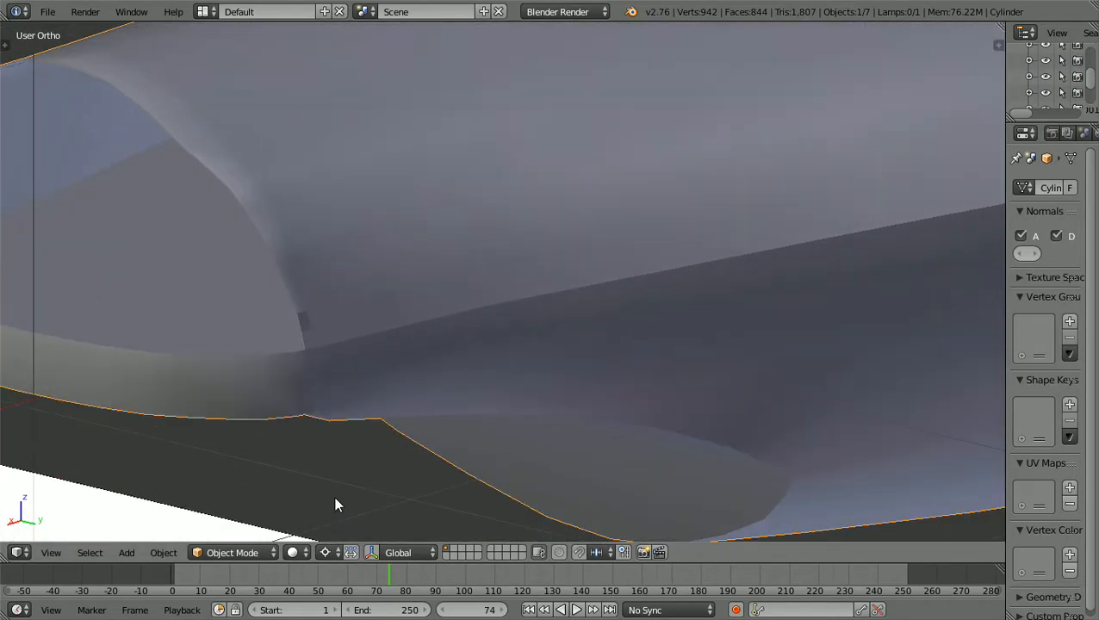
In Edit Mode, apply smooth shading to the five lowest faces of the rim's right side and the two adjoining hull faces, then clear the selection.
{"action": "left_click", "coordinate": [269, 552]}
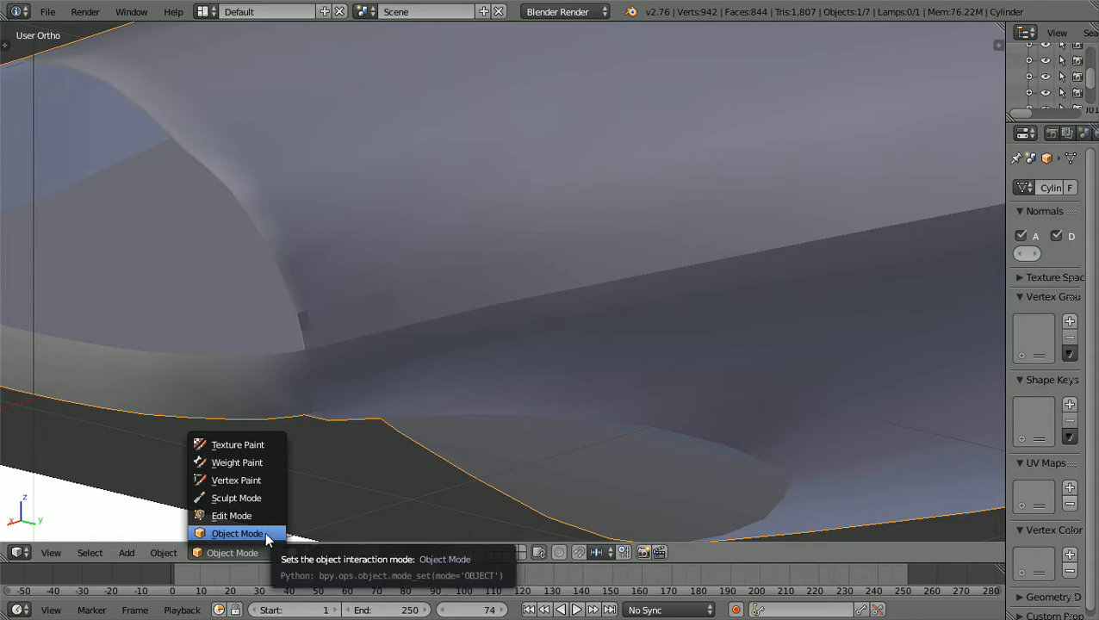
{"action": "left_click", "coordinate": [259, 517]}
{"action": "left_click", "coordinate": [448, 552]}
{"action": "scroll", "coordinate": [415, 486], "scroll_direction": "up", "scroll_amount": 4}
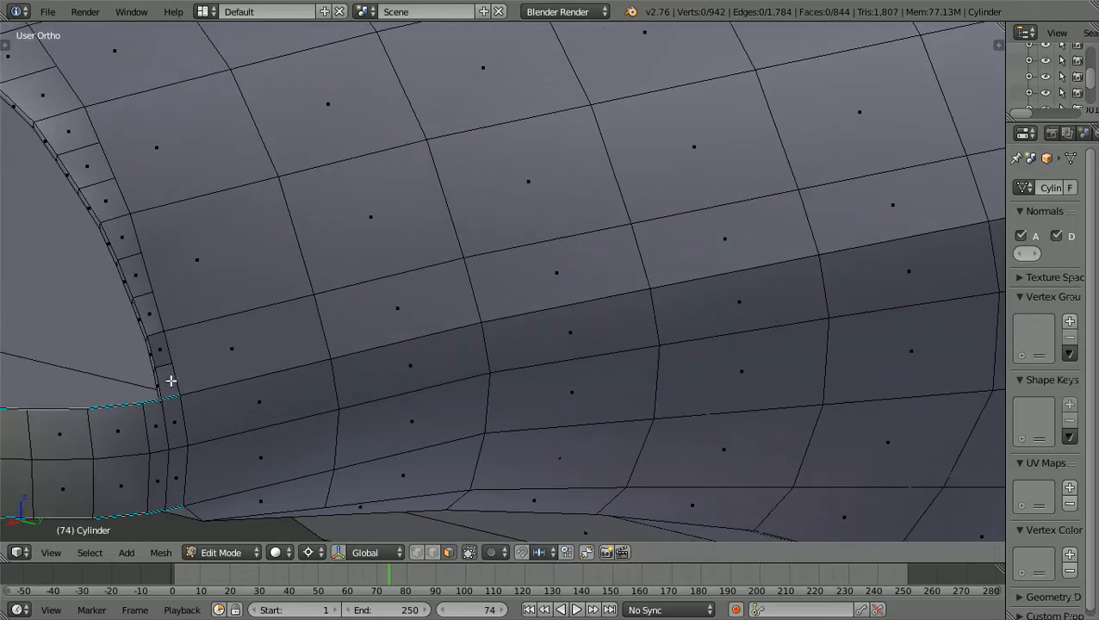
{"action": "right_click", "coordinate": [170, 382]}
{"action": "scroll", "coordinate": [171, 383], "scroll_direction": "down", "scroll_amount": 2}
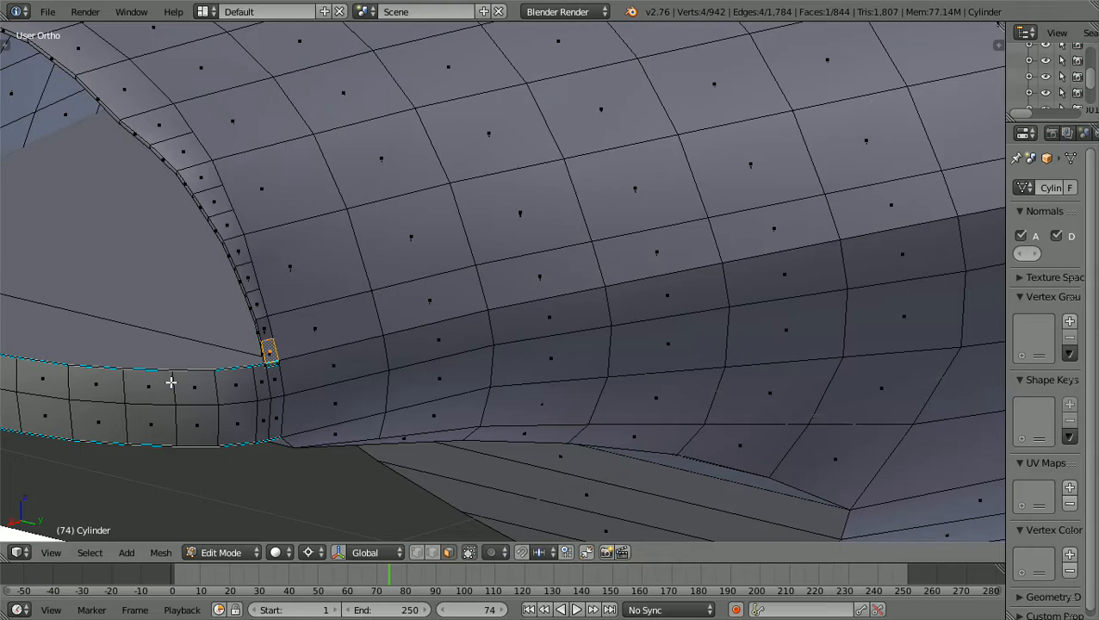
{"action": "key", "text": "t"}
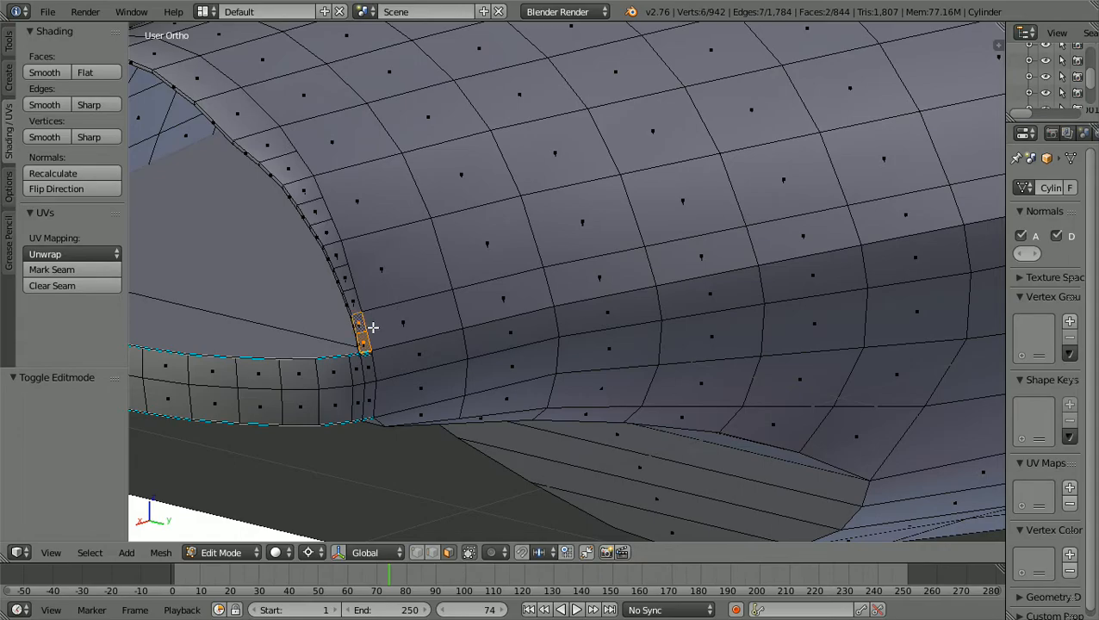
{"action": "right_click", "coordinate": [358, 325], "text": "shift"}
{"action": "right_click", "coordinate": [348, 295], "text": "shift"}
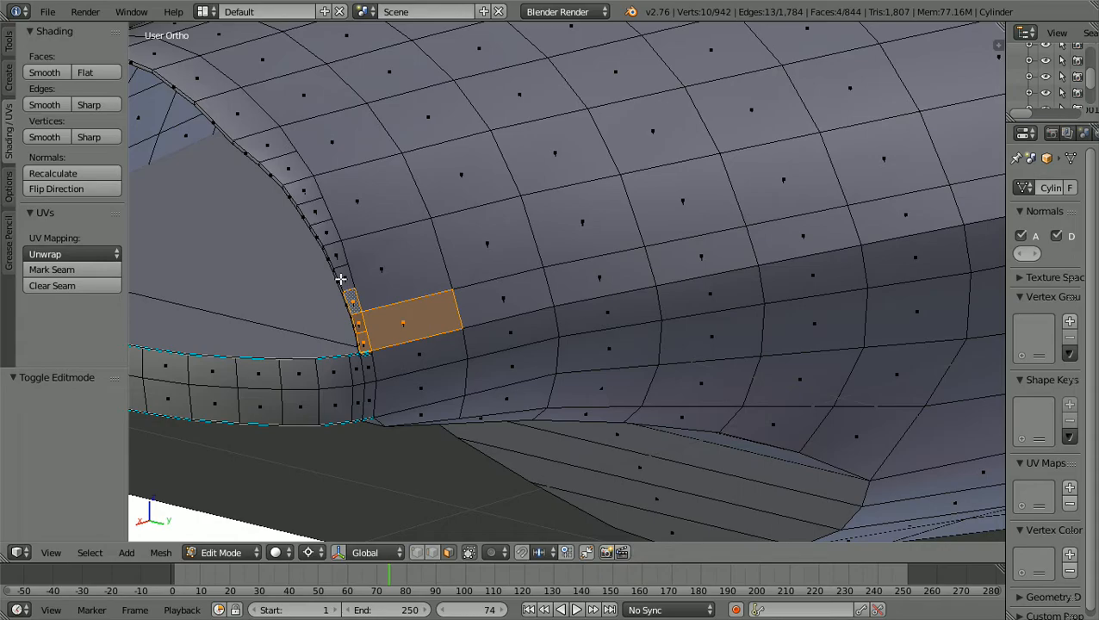
{"action": "right_click", "coordinate": [346, 277], "text": "shift"}
{"action": "right_click", "coordinate": [336, 257], "text": "shift"}
{"action": "right_click", "coordinate": [368, 274], "text": "shift"}
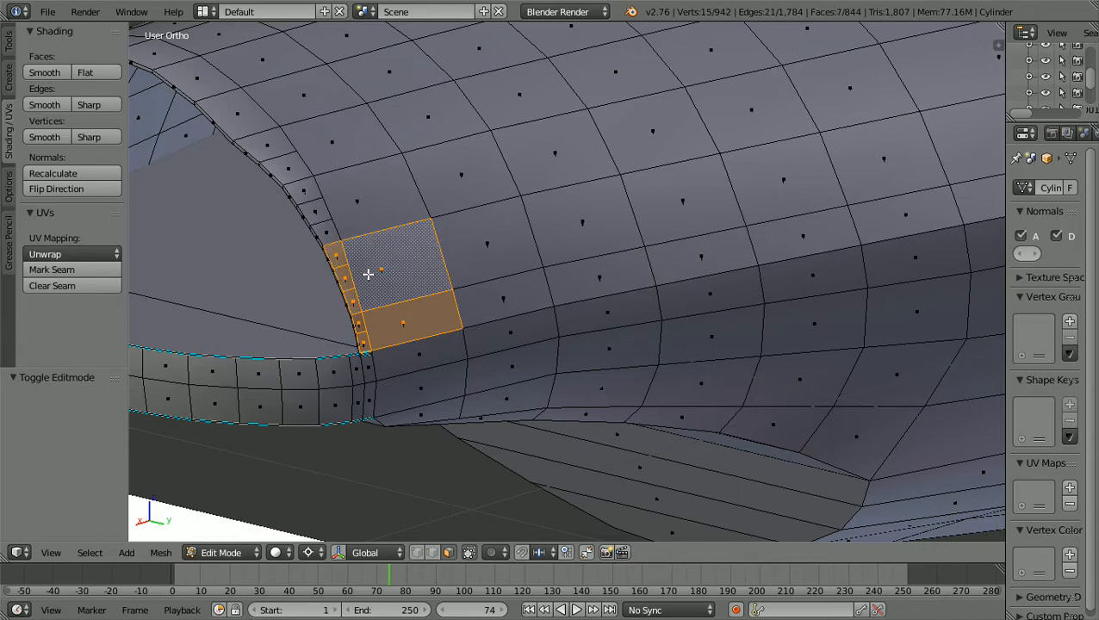
{"action": "left_click", "coordinate": [93, 106]}
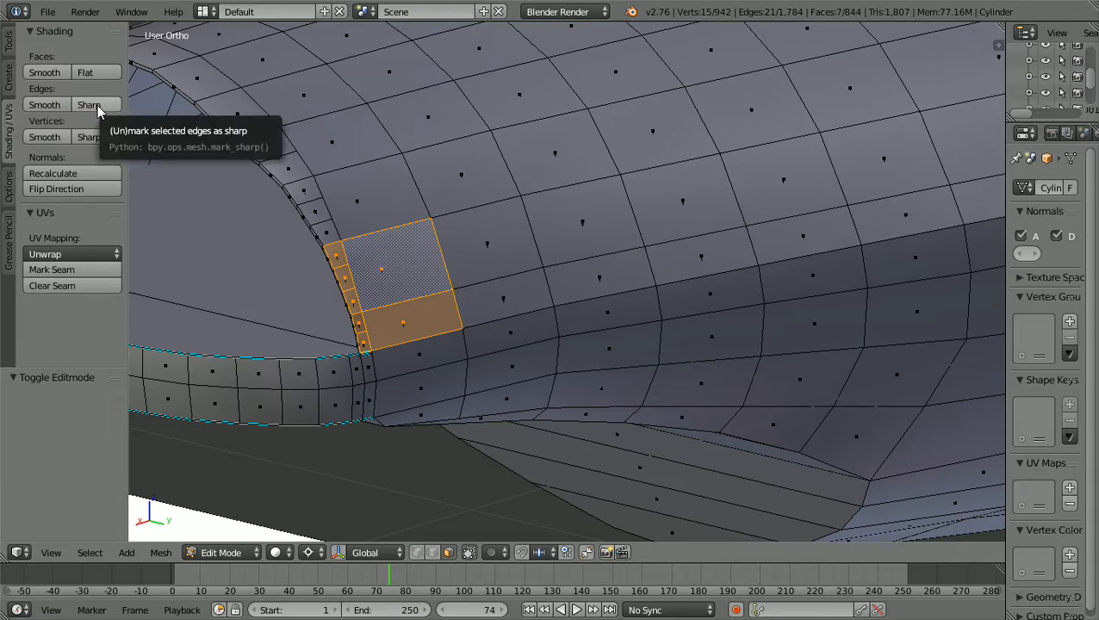
{"action": "left_click", "coordinate": [44, 72]}
{"action": "scroll", "coordinate": [247, 214], "scroll_direction": "down", "scroll_amount": 2}
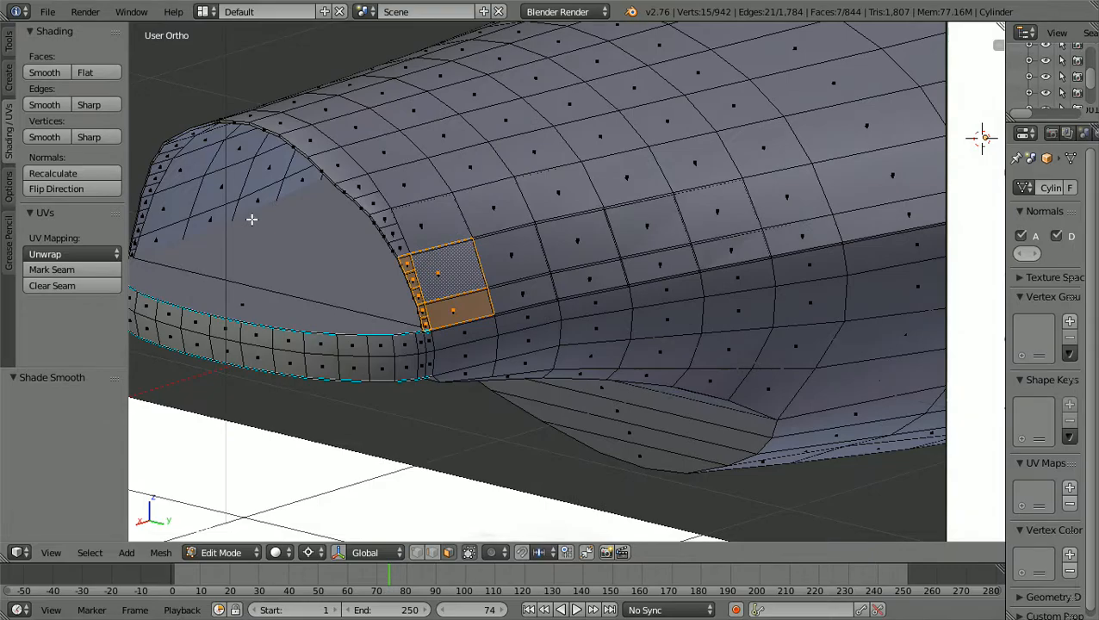
{"action": "scroll", "coordinate": [251, 219], "scroll_direction": "down", "scroll_amount": 1}
{"action": "scroll", "coordinate": [250, 241], "scroll_direction": "up", "scroll_amount": 3}
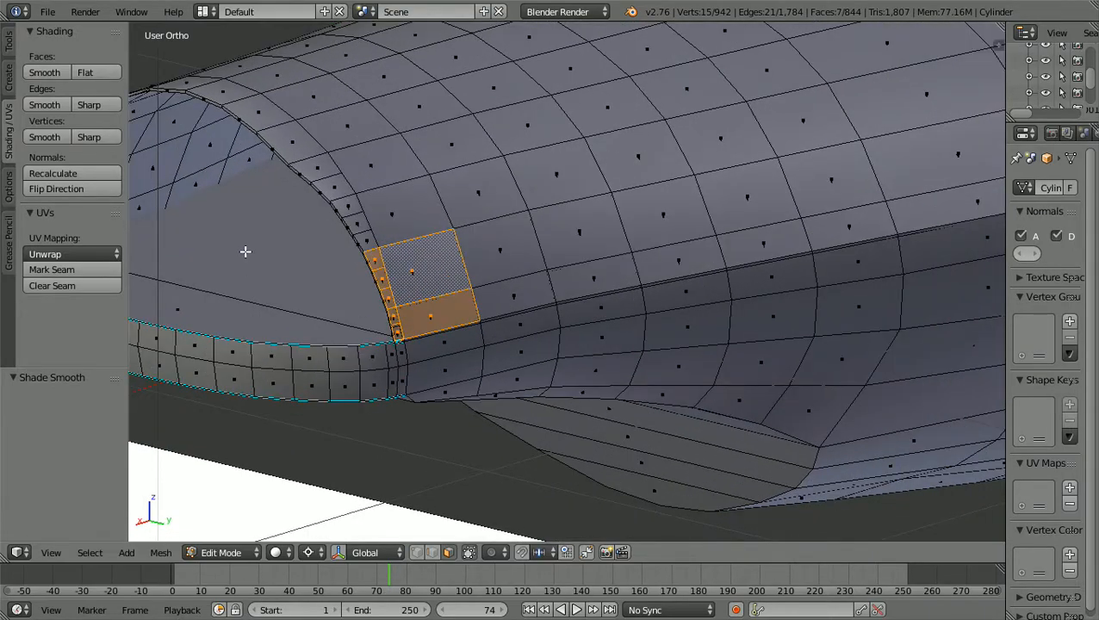
{"action": "key", "text": "t"}
{"action": "scroll", "coordinate": [317, 285], "scroll_direction": "down", "scroll_amount": 2}
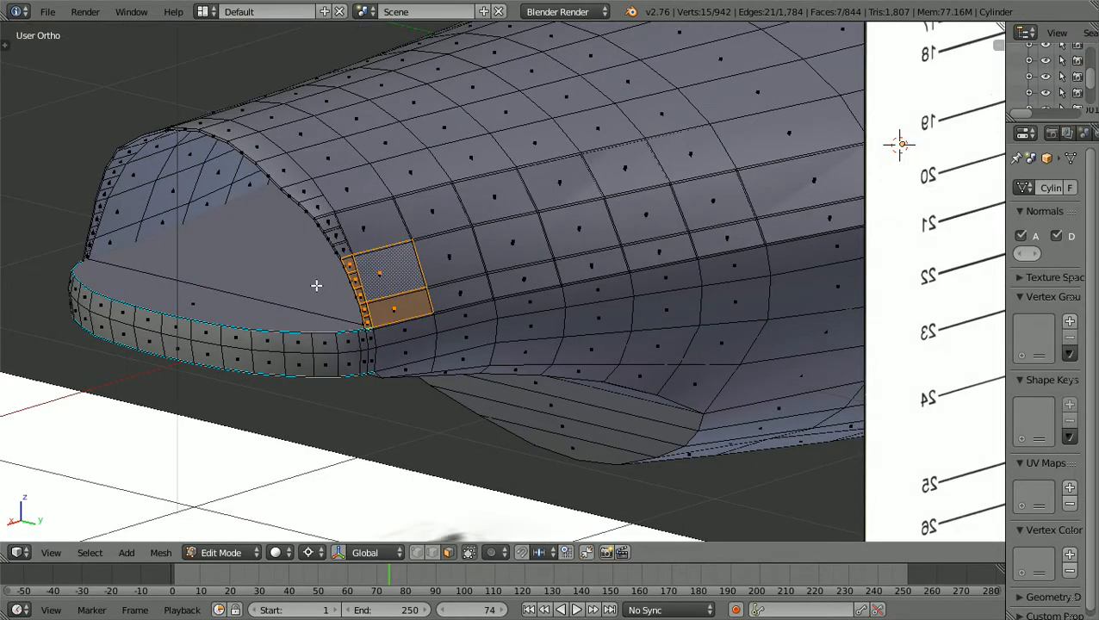
{"action": "key", "text": "a"}
Set vertex selection, return to Object Mode and examine the shading around the arch from both sides, ending at its upper left rim.
{"action": "left_click", "coordinate": [418, 554]}
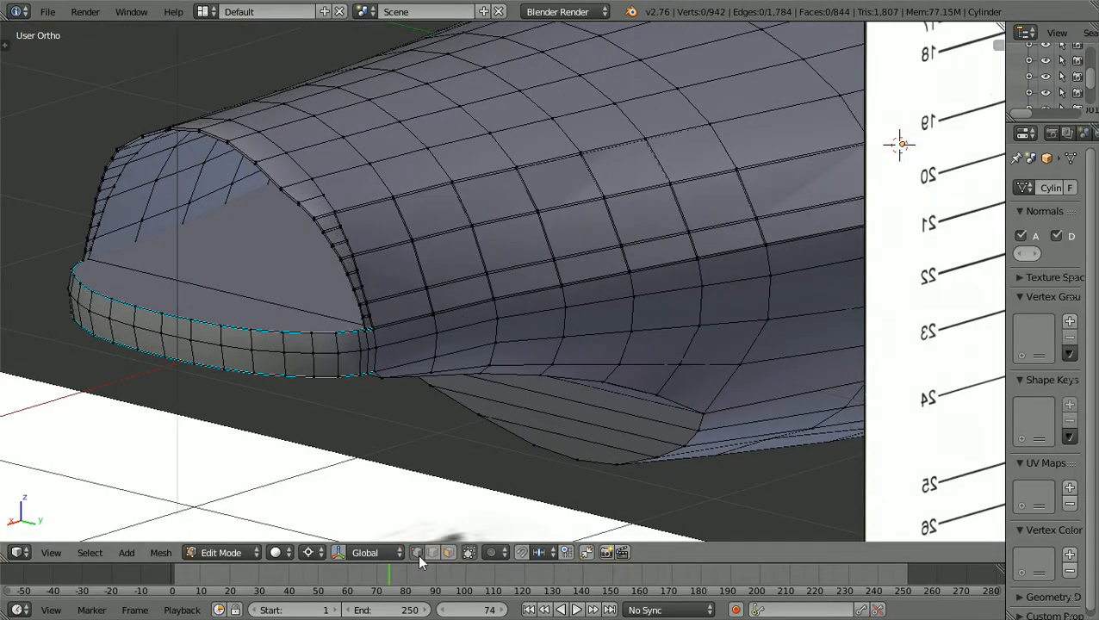
{"action": "scroll", "coordinate": [335, 357], "scroll_direction": "down", "scroll_amount": 2}
{"action": "scroll", "coordinate": [334, 357], "scroll_direction": "up", "scroll_amount": 1}
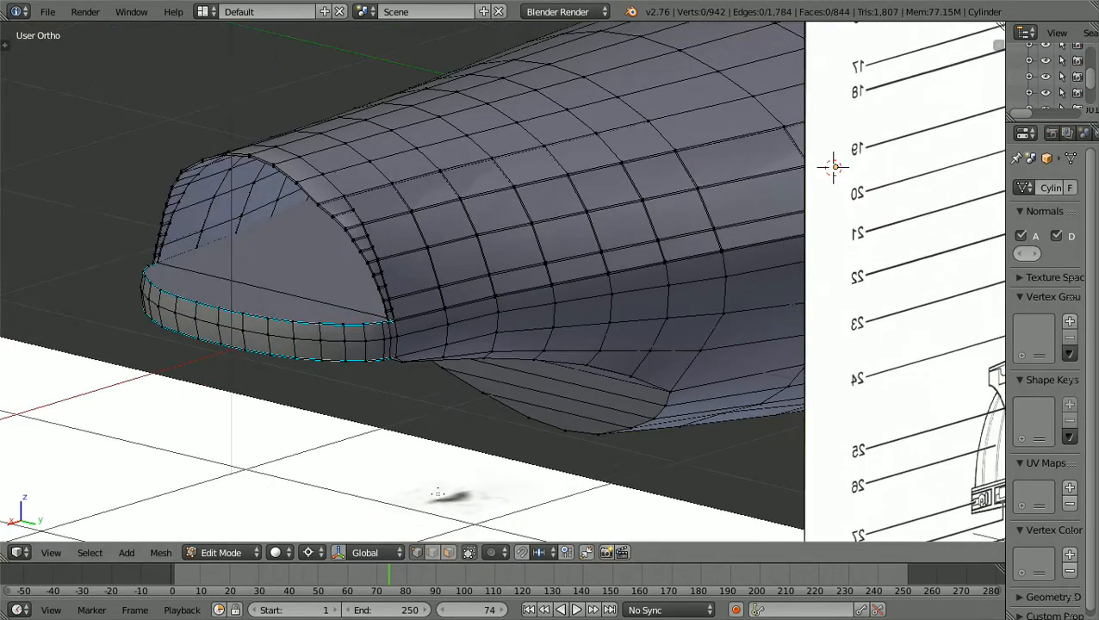
{"action": "left_click", "coordinate": [261, 554]}
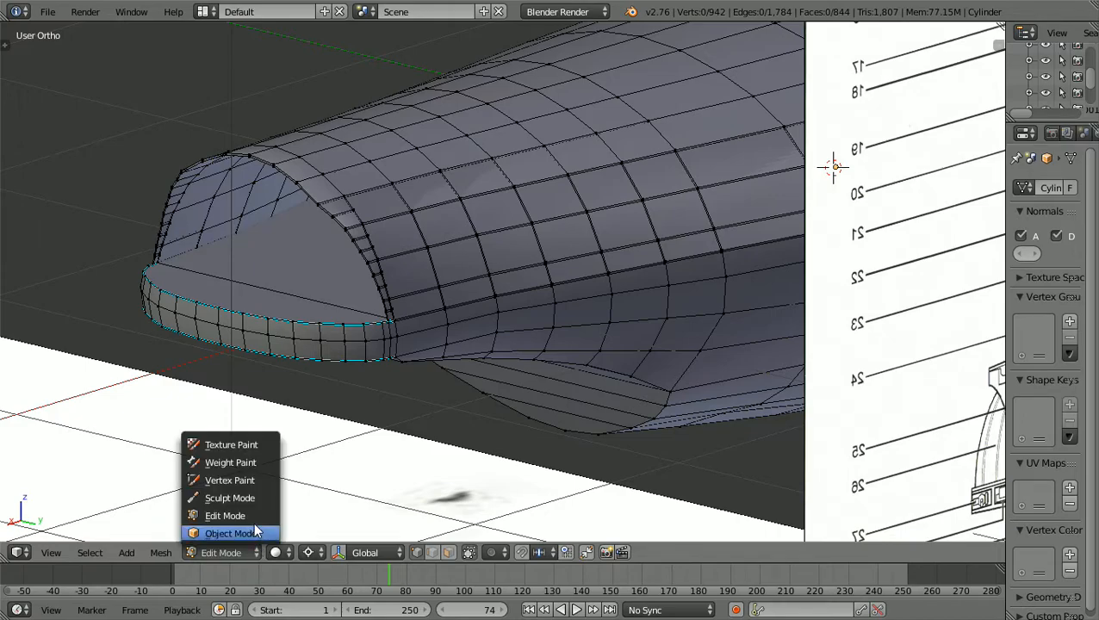
{"action": "left_click", "coordinate": [253, 532]}
{"action": "middle_click_drag", "start_coordinate": [370, 483], "coordinate": [497, 457]}
{"action": "scroll", "coordinate": [497, 457], "scroll_direction": "up", "scroll_amount": 5}
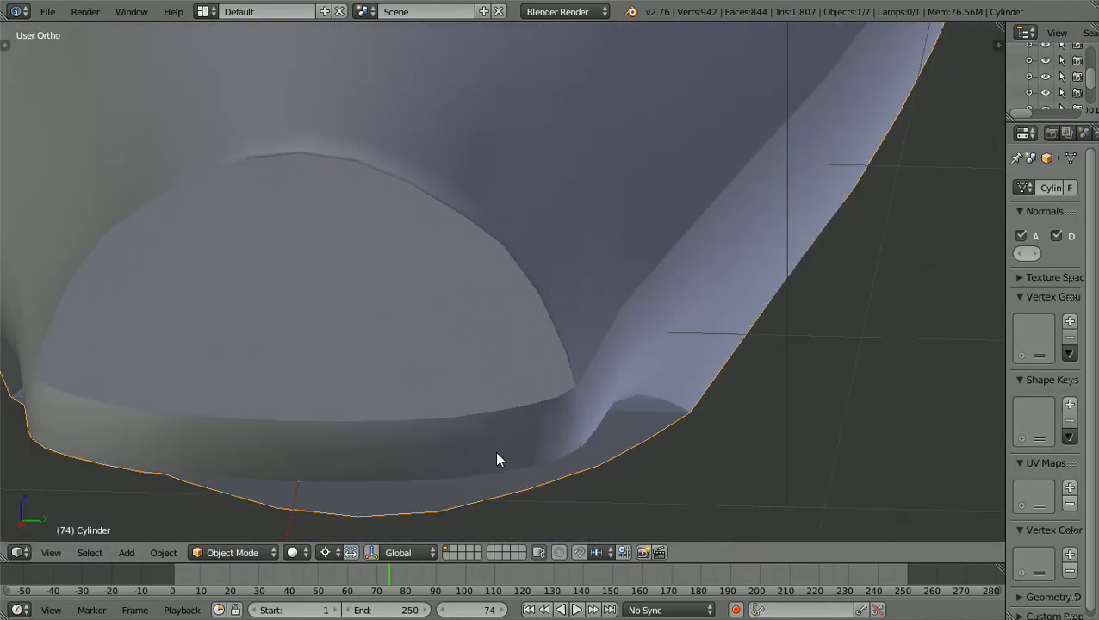
{"action": "scroll", "coordinate": [498, 459], "scroll_direction": "down", "scroll_amount": 3}
{"action": "middle_click_drag", "start_coordinate": [491, 459], "coordinate": [532, 446]}
{"action": "scroll", "coordinate": [533, 446], "scroll_direction": "up", "scroll_amount": 4}
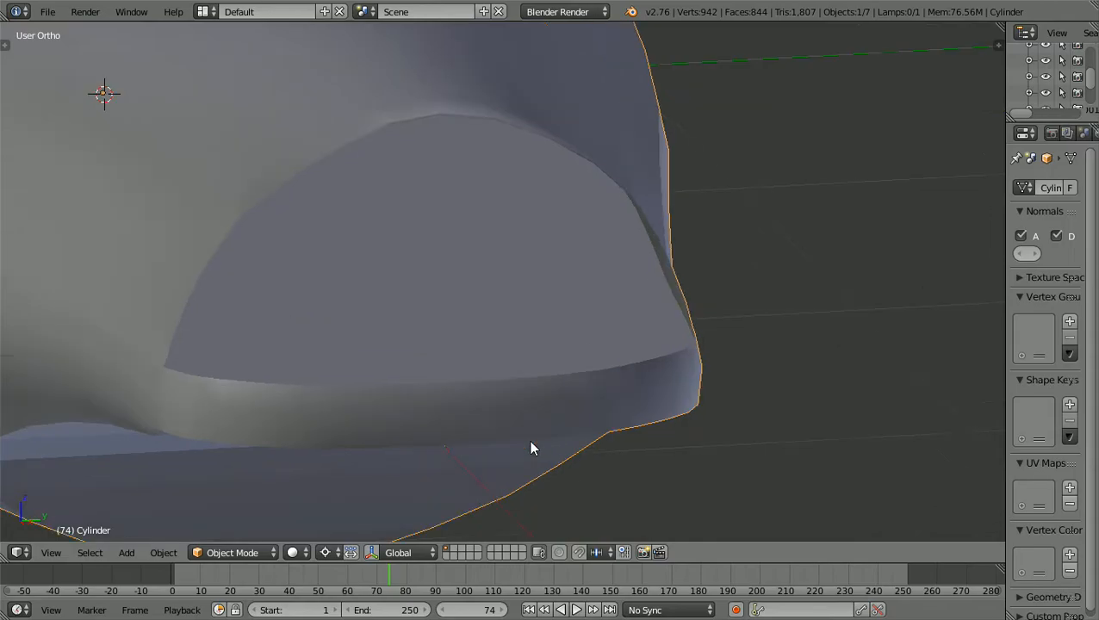
{"action": "scroll", "coordinate": [531, 446], "scroll_direction": "up", "scroll_amount": 3, "text": "shift"}
{"action": "scroll", "coordinate": [530, 446], "scroll_direction": "down", "scroll_amount": 7, "text": "ctrl"}
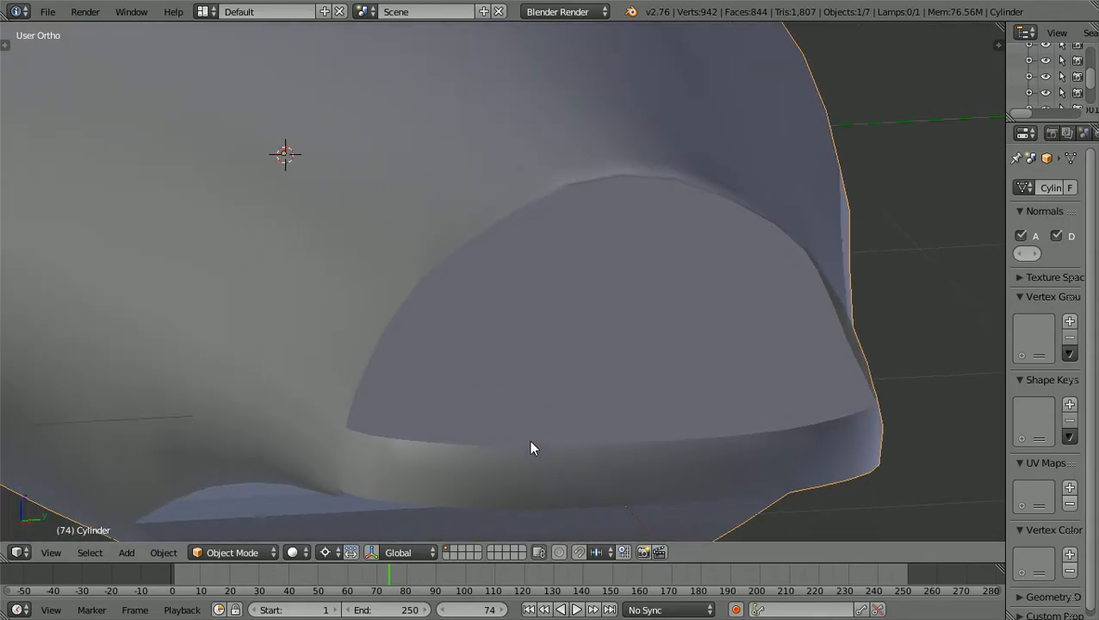
{"action": "scroll", "coordinate": [531, 446], "scroll_direction": "up", "scroll_amount": 3}
{"action": "scroll", "coordinate": [483, 500], "scroll_direction": "up", "scroll_amount": 1, "text": "shift"}
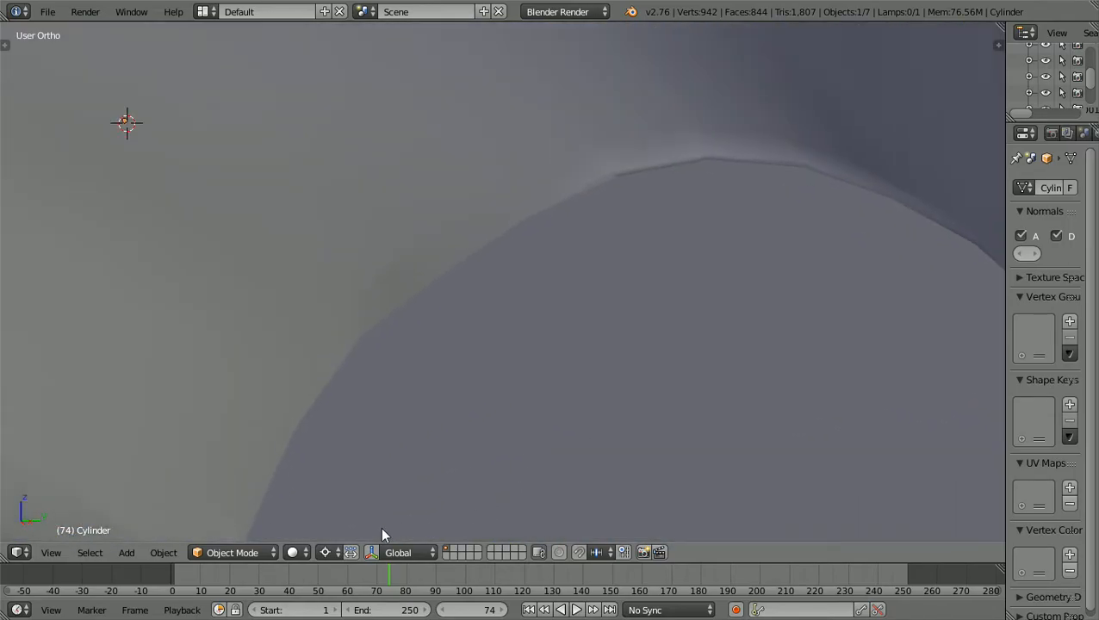
Return to Edit Mode and save the file as NCC-1974USS-STUART-FOLEY7a.blend in D:\Documents.
{"action": "left_click", "coordinate": [273, 552]}
{"action": "left_click", "coordinate": [260, 517]}
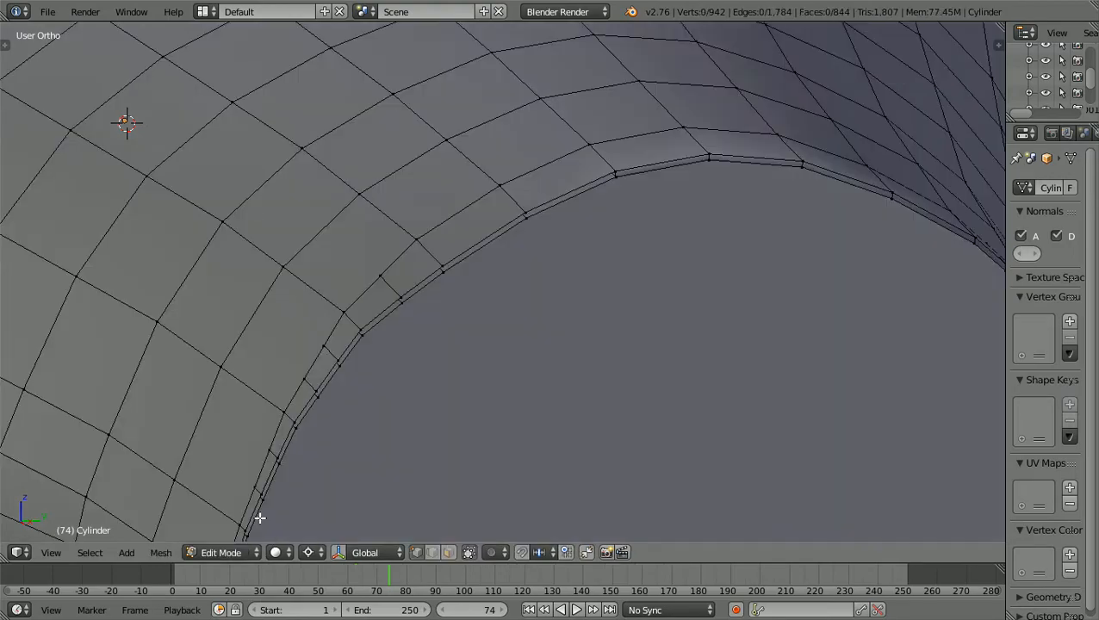
{"action": "left_click", "coordinate": [48, 13]}
{"action": "left_click", "coordinate": [116, 151]}
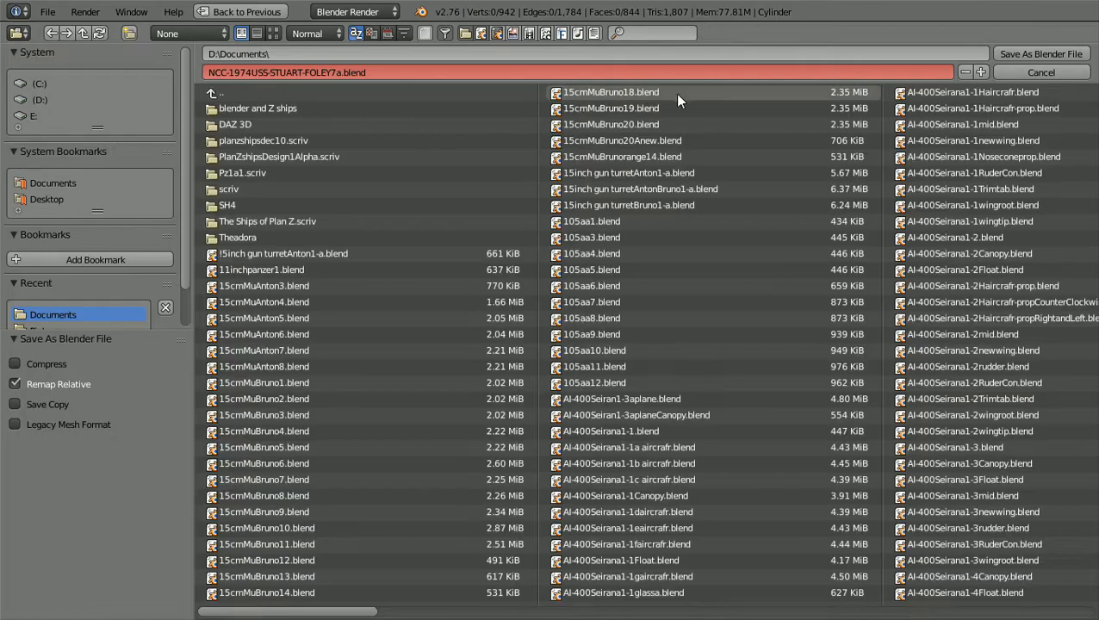
{"action": "left_click", "coordinate": [1017, 57]}
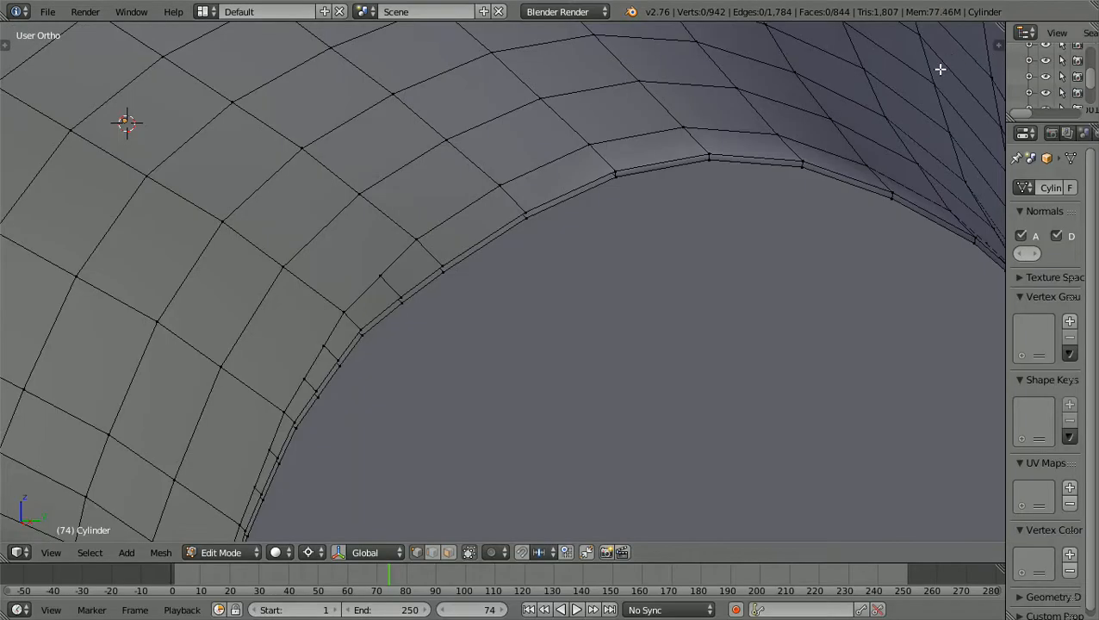
Fill the first open rim gap left of the arch's crown with a face between its two long edges, and clear the selection.
{"action": "scroll", "coordinate": [729, 251], "scroll_direction": "up", "scroll_amount": 2}
{"action": "scroll", "coordinate": [729, 252], "scroll_direction": "up", "scroll_amount": 3}
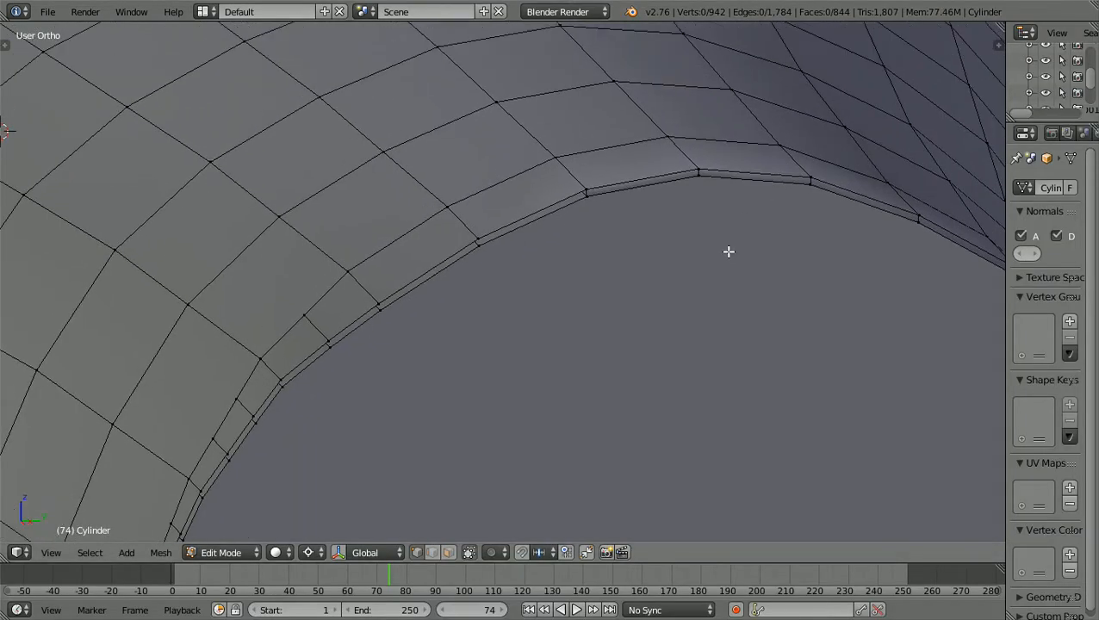
{"action": "scroll", "coordinate": [729, 252], "scroll_direction": "up", "scroll_amount": 3, "text": "shift"}
{"action": "scroll", "coordinate": [729, 252], "scroll_direction": "up", "scroll_amount": 2}
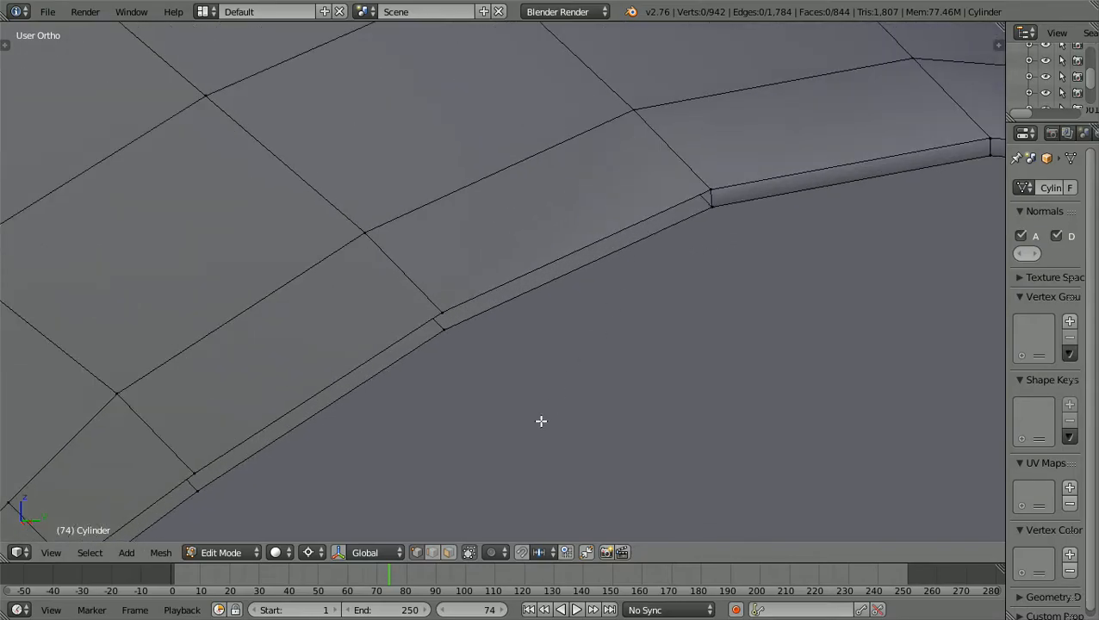
{"action": "right_click", "coordinate": [569, 267]}
{"action": "right_click", "coordinate": [572, 272], "text": "shift"}
{"action": "key", "text": "f"}
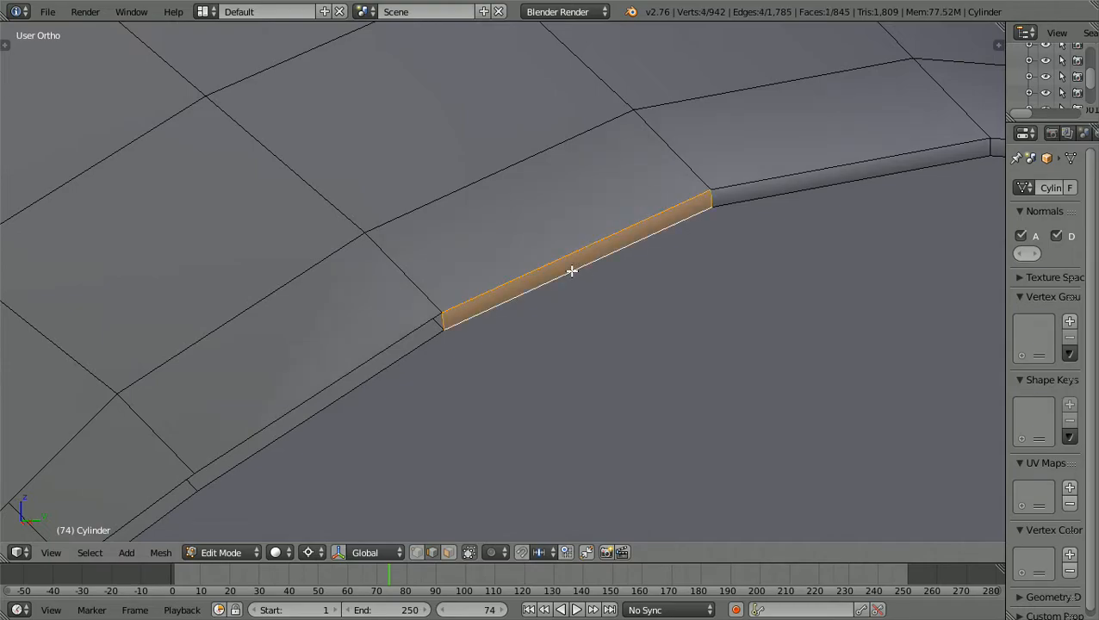
{"action": "key", "text": "a"}
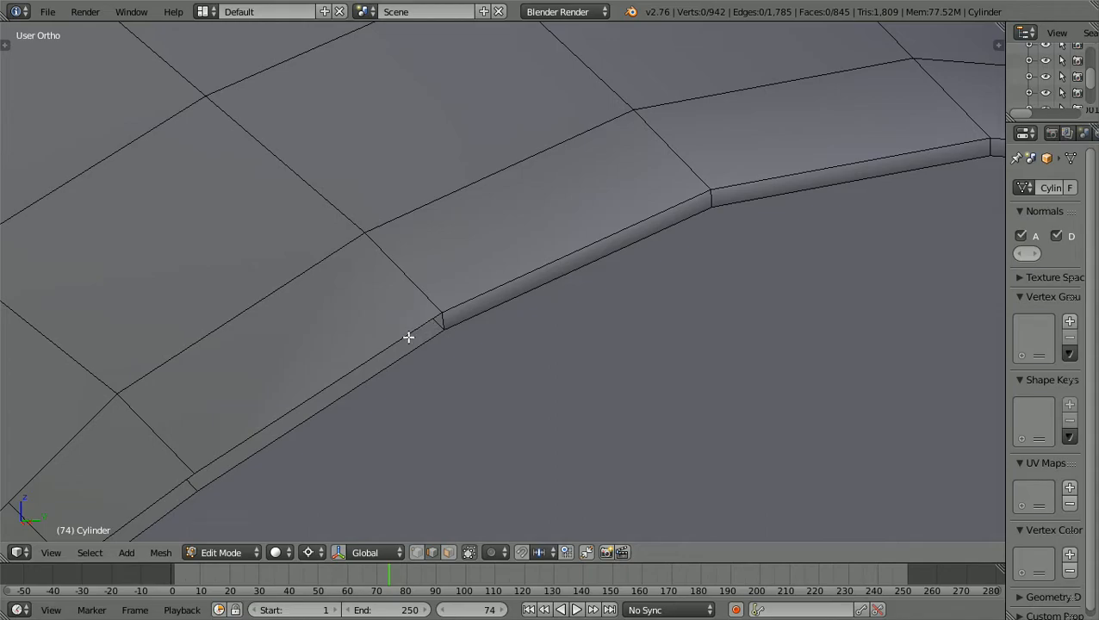
Fill the next rim gap down the arch's left side with a face between its inner and outer edges, and deselect everything.
{"action": "right_click", "coordinate": [407, 336]}
{"action": "right_click", "coordinate": [352, 389], "text": "shift"}
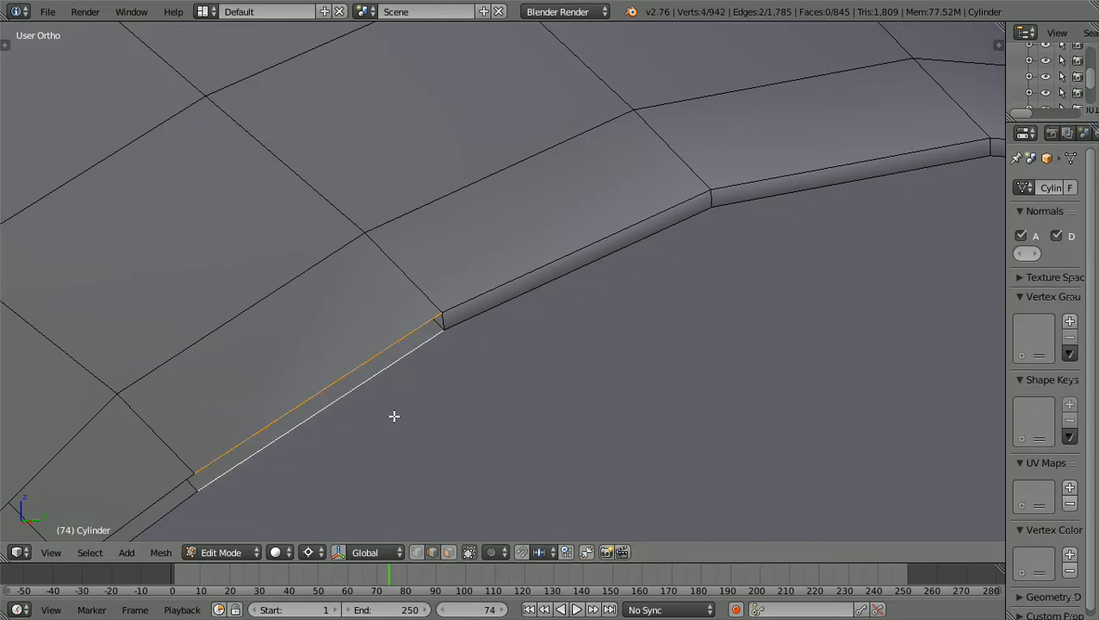
{"action": "key", "text": "f"}
{"action": "key", "text": "a"}
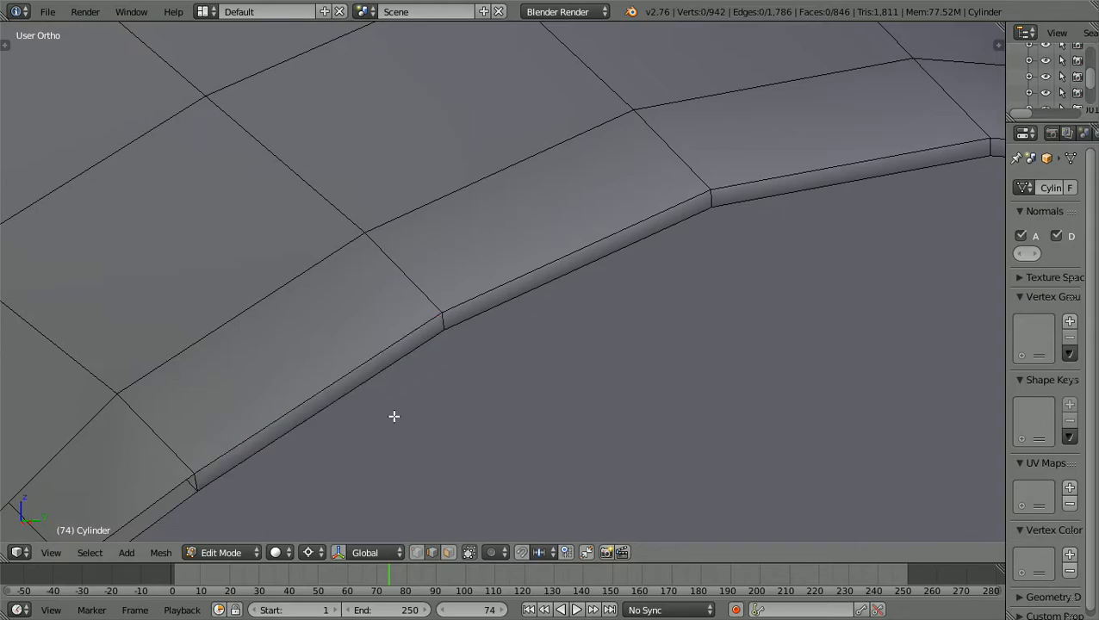
{"action": "scroll", "coordinate": [394, 416], "scroll_direction": "down", "scroll_amount": 1}
{"action": "scroll", "coordinate": [393, 416], "scroll_direction": "down", "scroll_amount": 2}
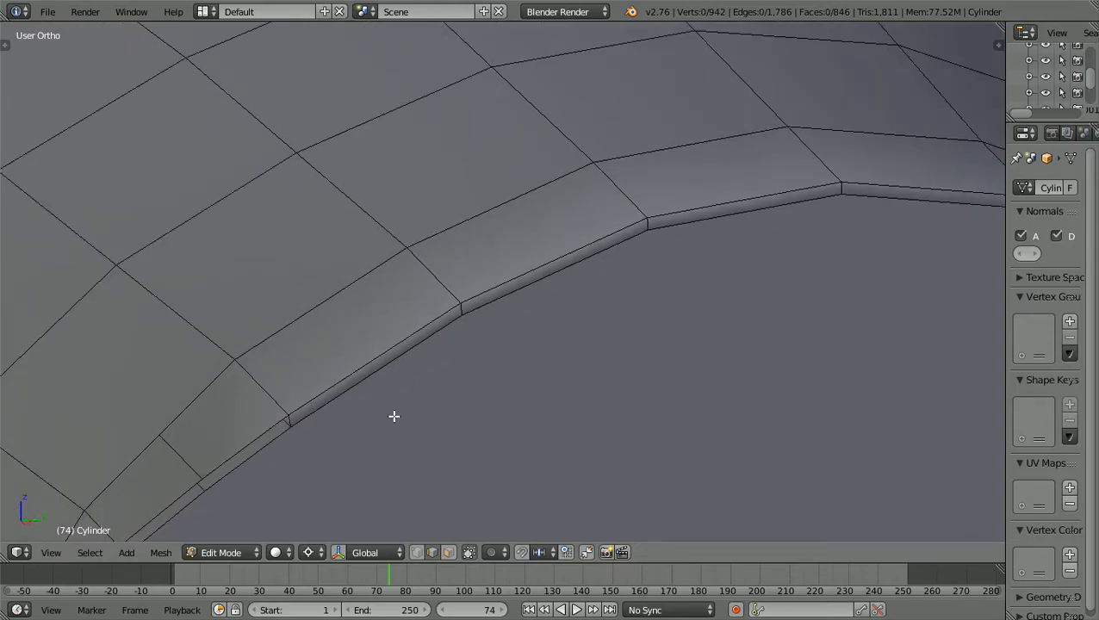
{"action": "scroll", "coordinate": [394, 416], "scroll_direction": "down", "scroll_amount": 1}
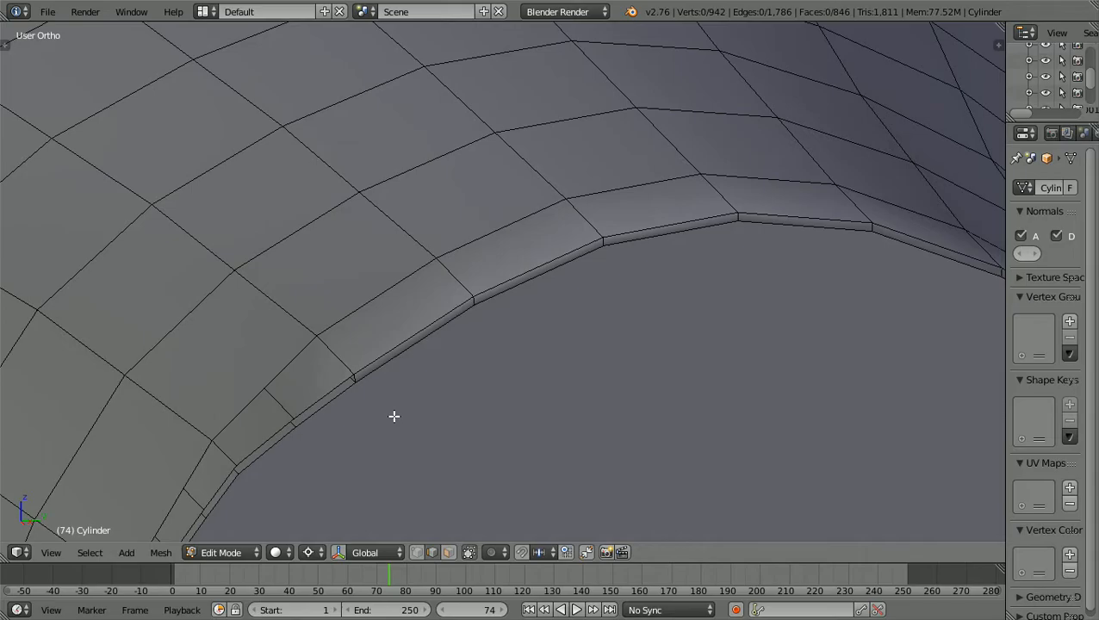
{"action": "key", "text": "space"}
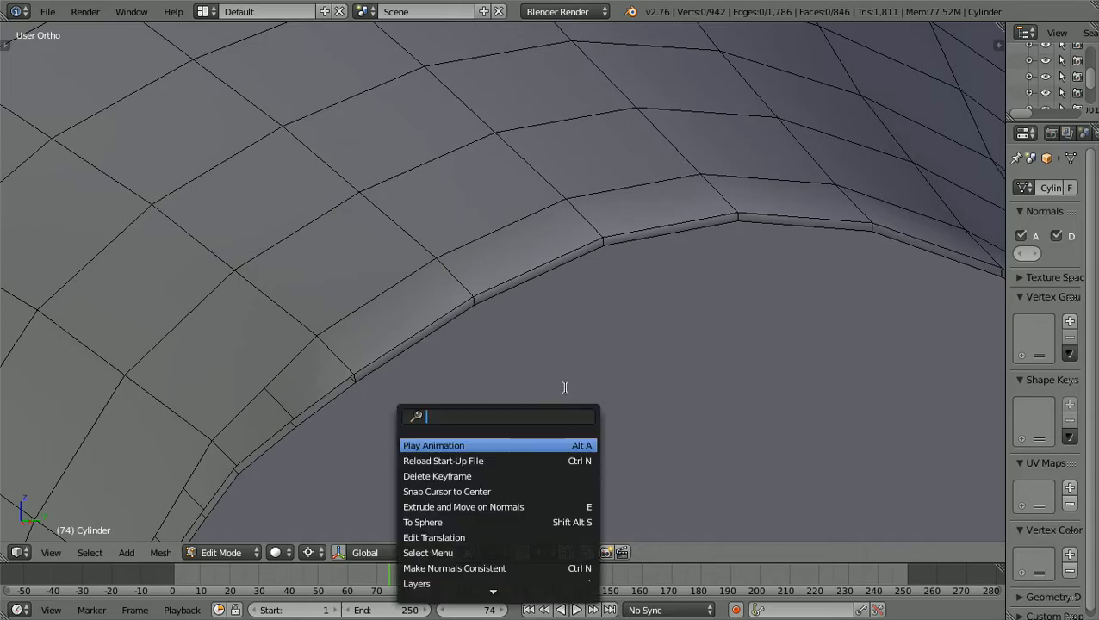
{"action": "key", "text": "Escape"}
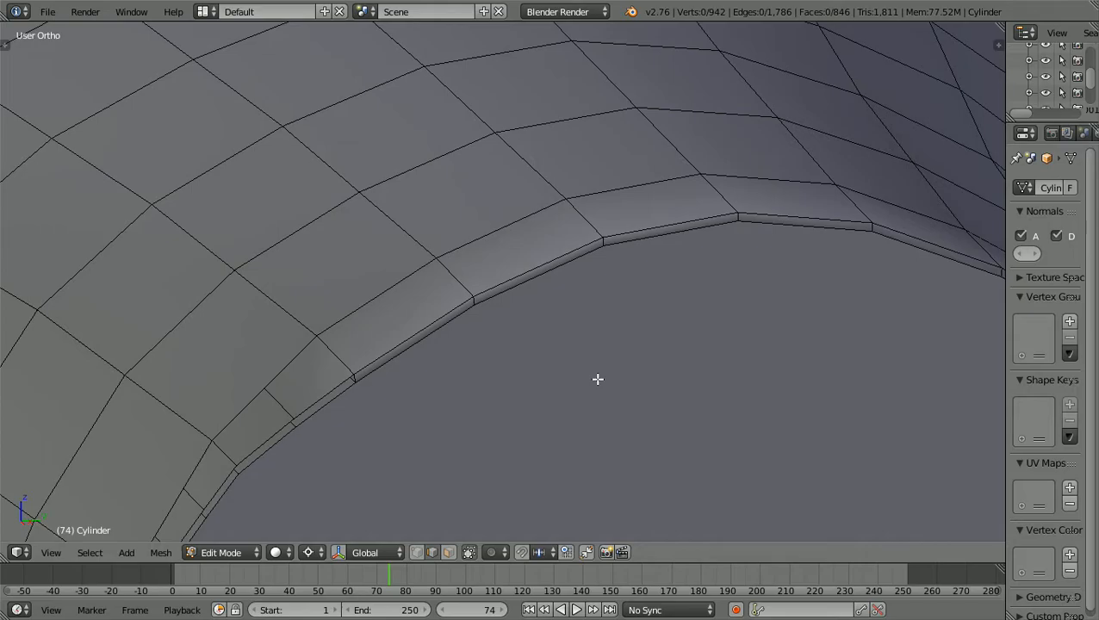
{"action": "scroll", "coordinate": [598, 379], "scroll_direction": "down", "scroll_amount": 10, "text": "ctrl"}
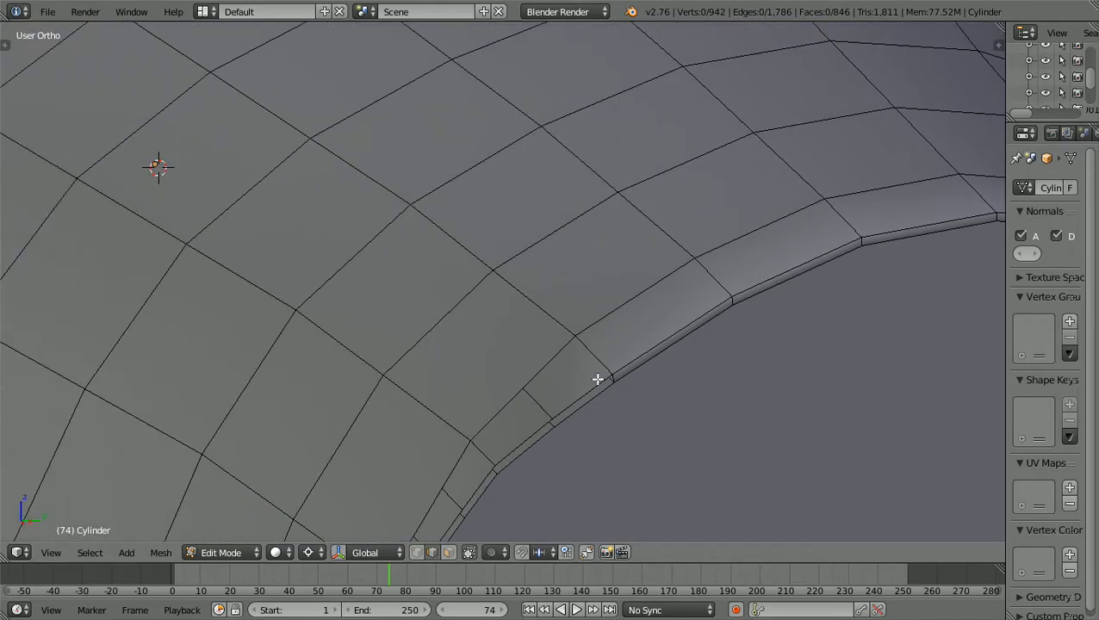
{"action": "scroll", "coordinate": [598, 380], "scroll_direction": "down", "scroll_amount": 6, "text": "shift"}
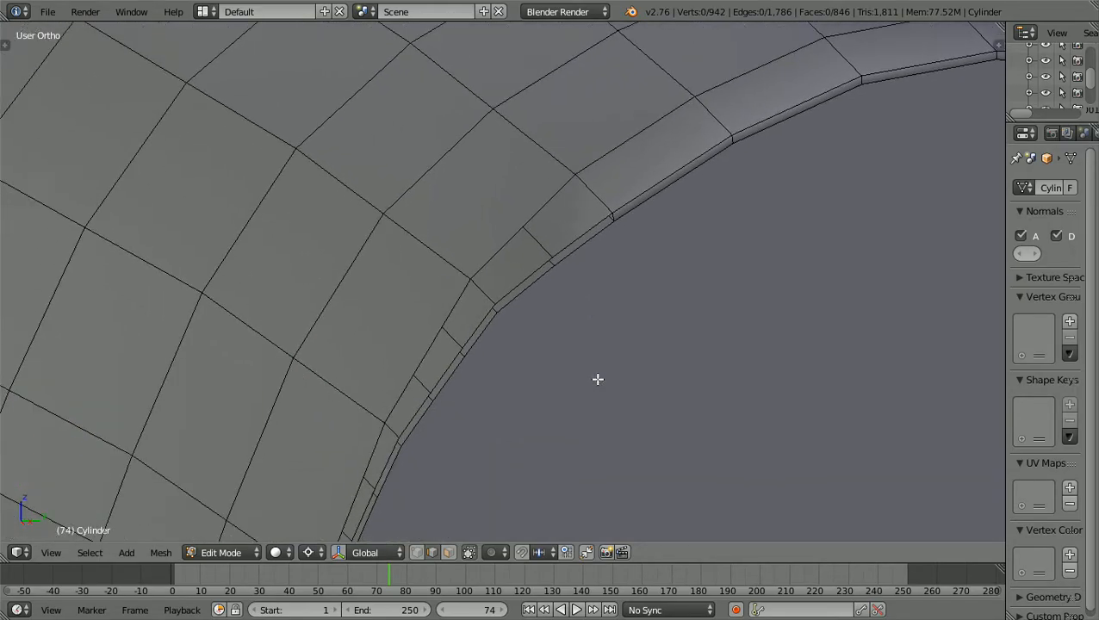
Fill the next two open rim gaps down the arch's upper left side, each with a face between its inner and outer long edges.
{"action": "scroll", "coordinate": [598, 379], "scroll_direction": "up", "scroll_amount": 4}
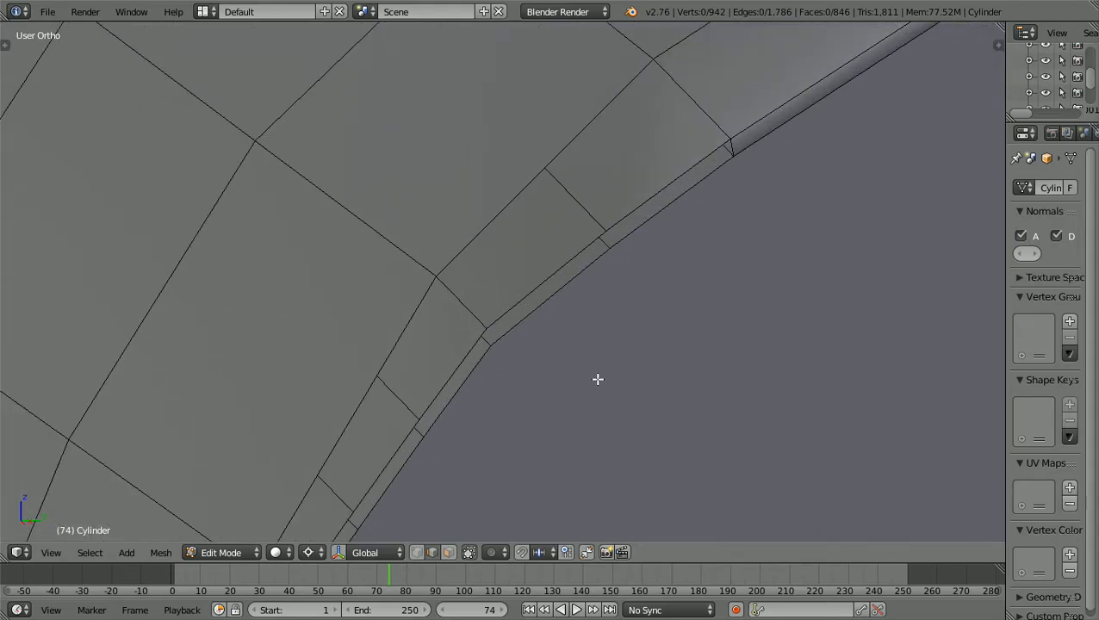
{"action": "scroll", "coordinate": [598, 379], "scroll_direction": "up", "scroll_amount": 3, "text": "ctrl"}
{"action": "scroll", "coordinate": [598, 379], "scroll_direction": "up", "scroll_amount": 2, "text": "shift"}
{"action": "scroll", "coordinate": [598, 379], "scroll_direction": "up", "scroll_amount": 3}
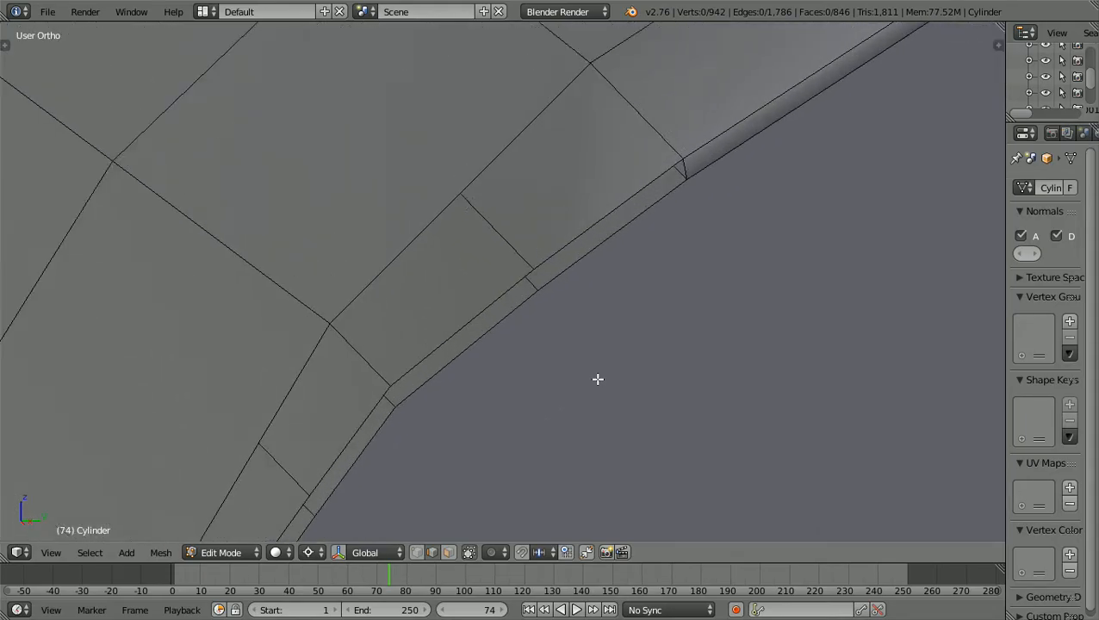
{"action": "right_click", "coordinate": [602, 224]}
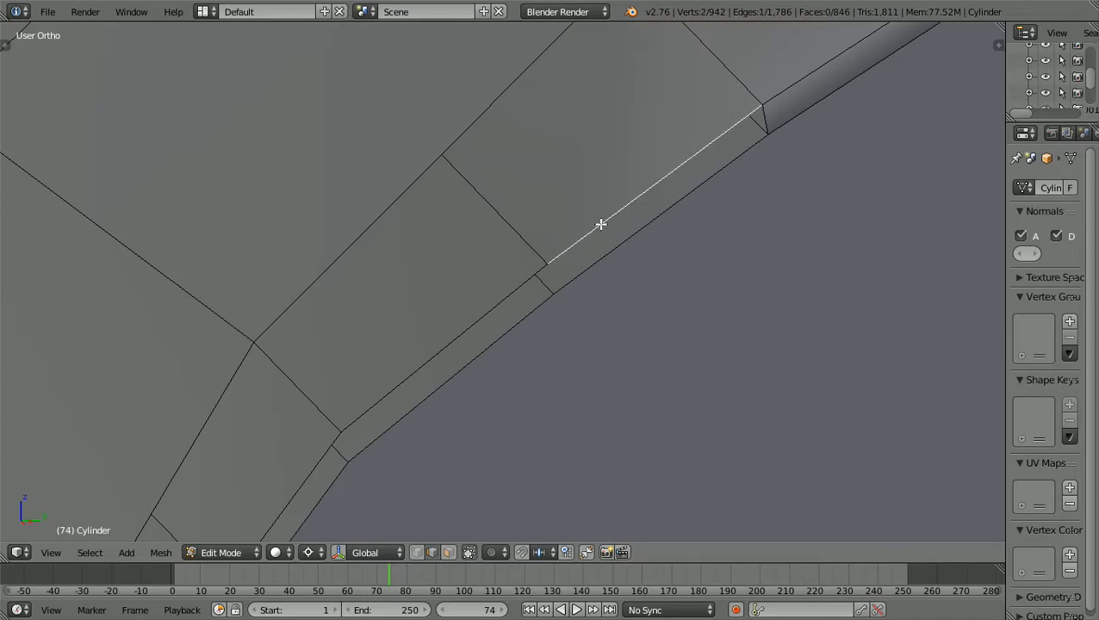
{"action": "right_click", "coordinate": [617, 247], "text": "shift"}
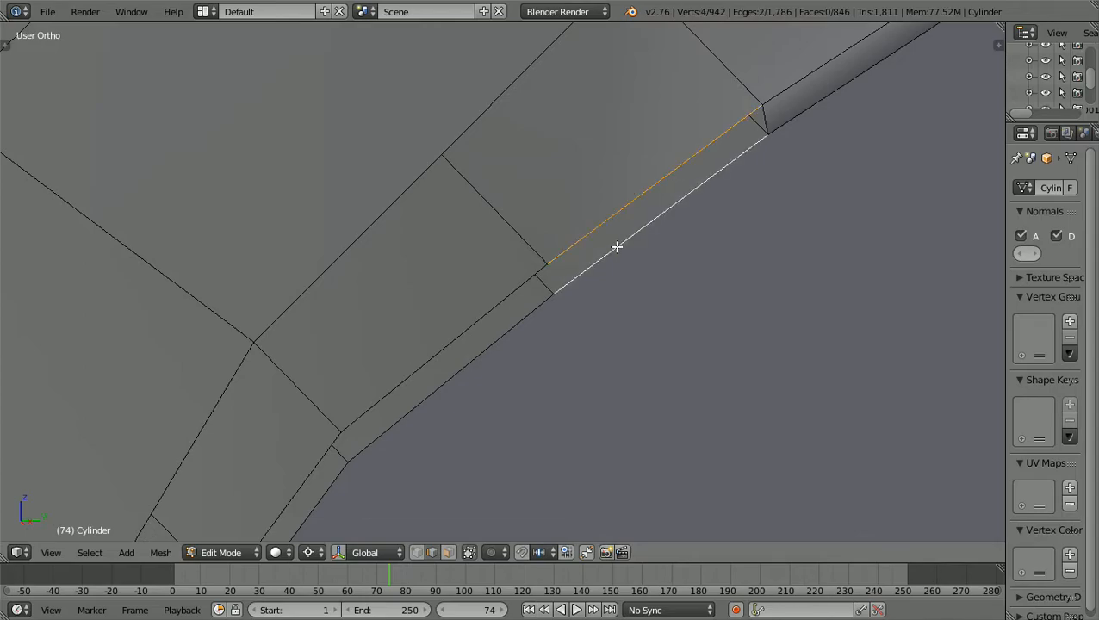
{"action": "key", "text": "f"}
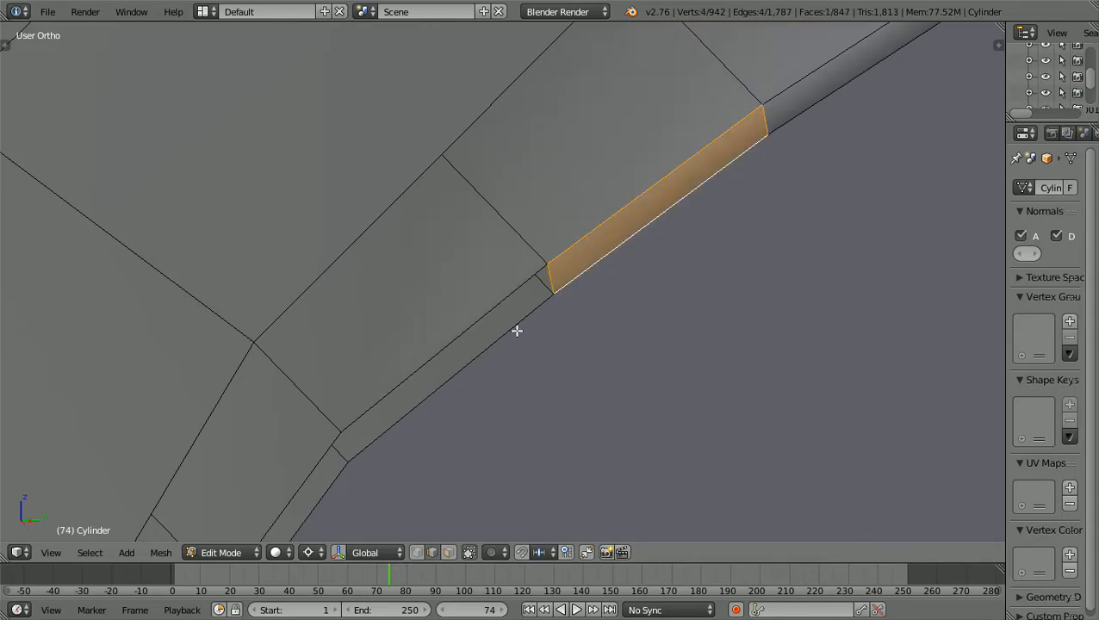
{"action": "right_click", "coordinate": [493, 307]}
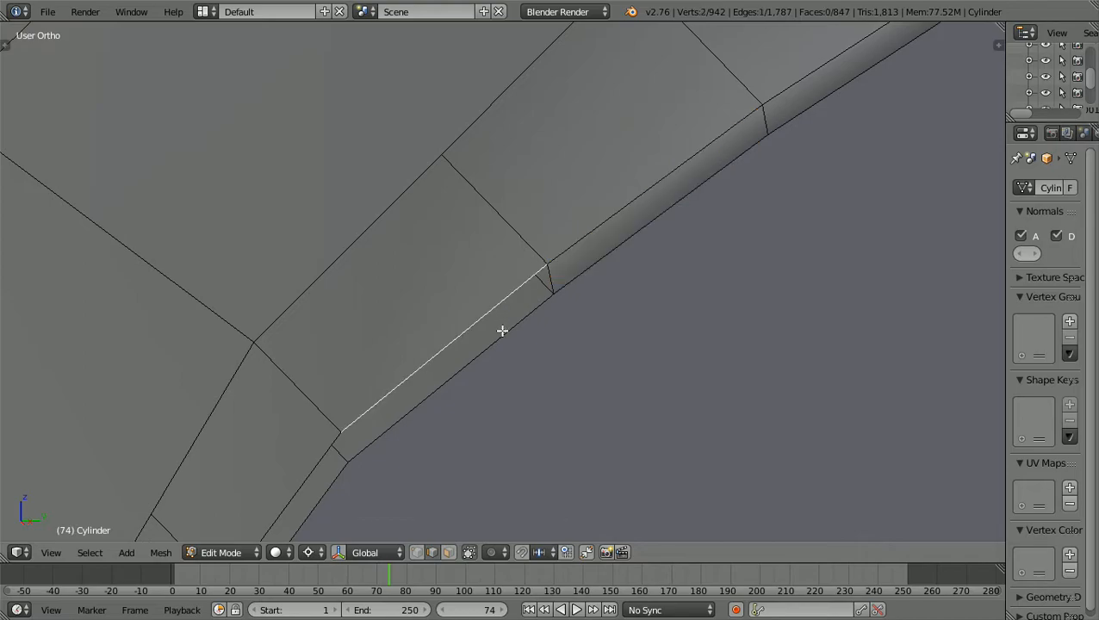
{"action": "right_click", "coordinate": [504, 335], "text": "shift"}
{"action": "key", "text": "f"}
Fill the two rim gaps directly below the newest face, joining each gap's inner and outer edges with a face.
{"action": "scroll", "coordinate": [504, 335], "scroll_direction": "down", "scroll_amount": 1}
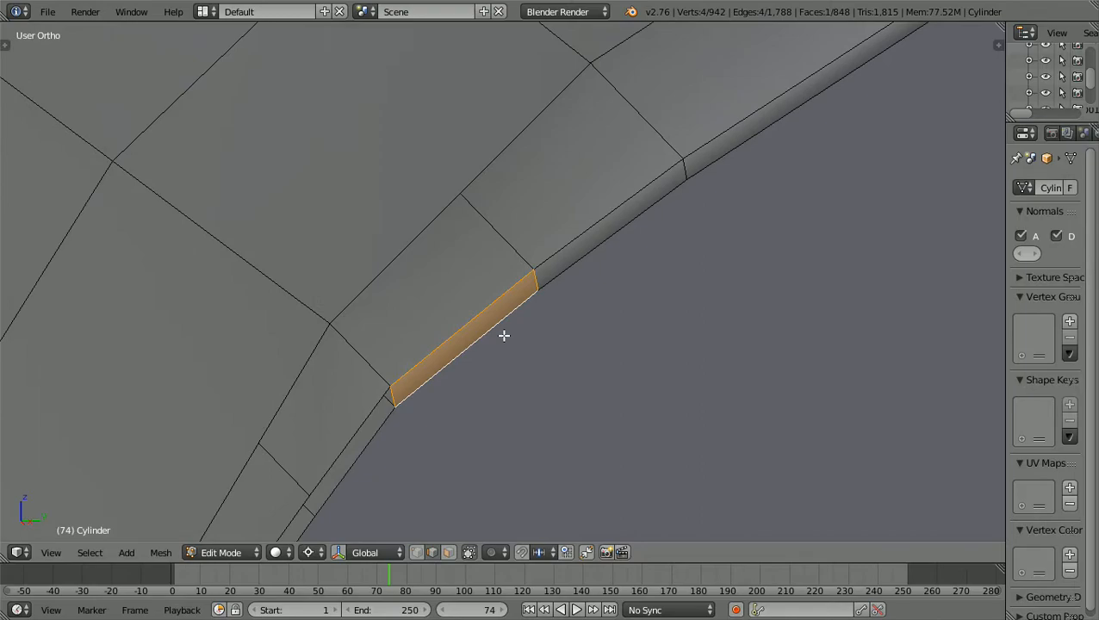
{"action": "scroll", "coordinate": [504, 335], "scroll_direction": "down", "scroll_amount": 10, "text": "shift"}
{"action": "scroll", "coordinate": [504, 335], "scroll_direction": "down", "scroll_amount": 12, "text": "ctrl"}
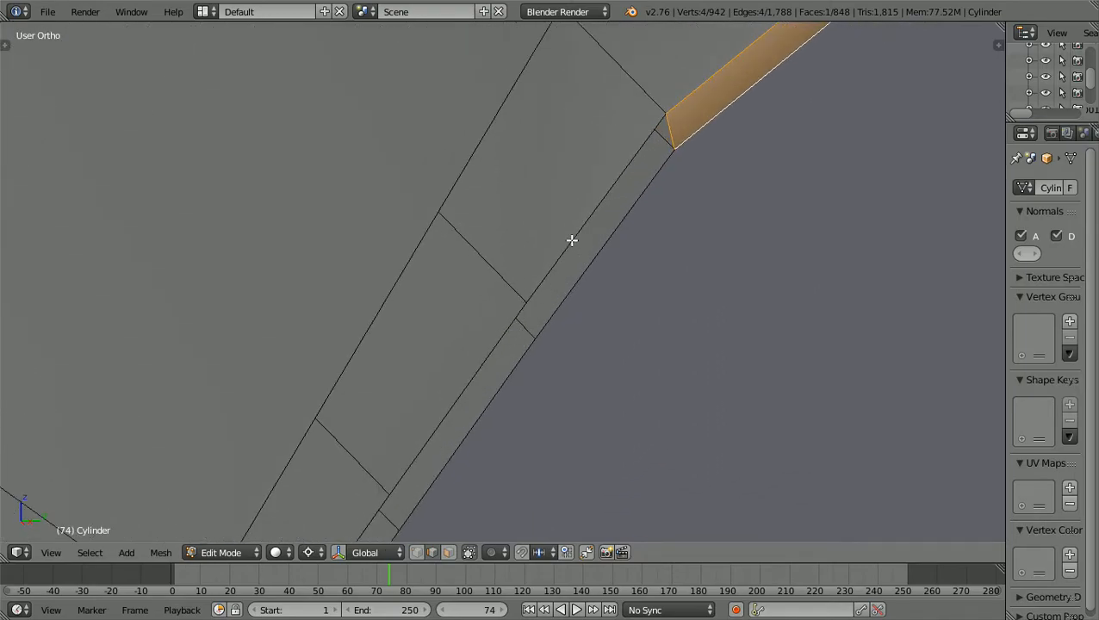
{"action": "right_click", "coordinate": [571, 239]}
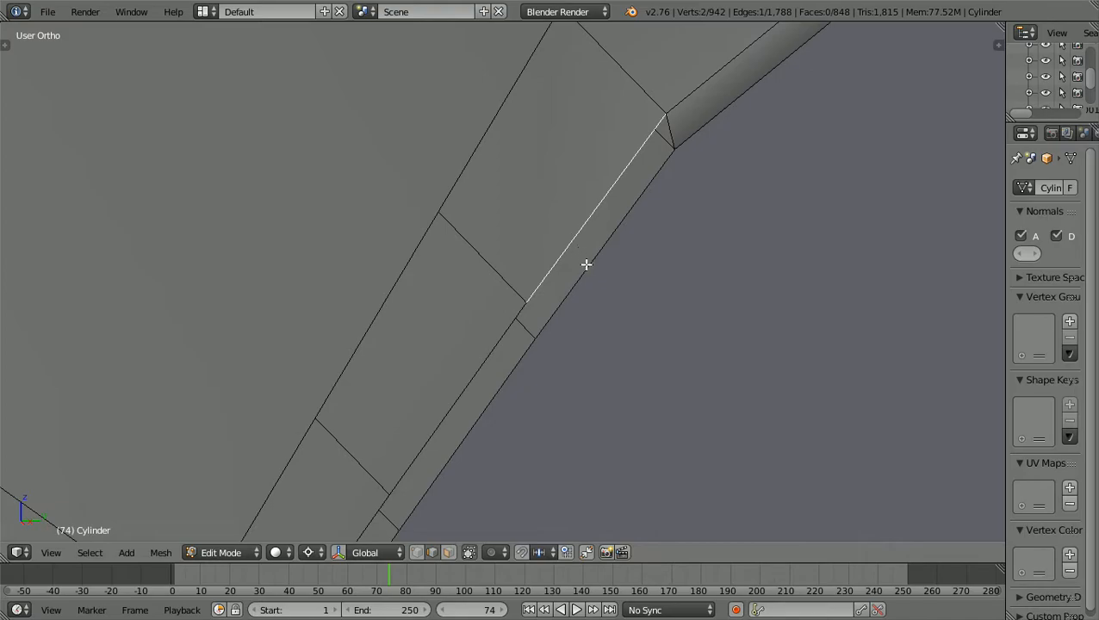
{"action": "right_click", "coordinate": [588, 267], "text": "shift"}
{"action": "key", "text": "f"}
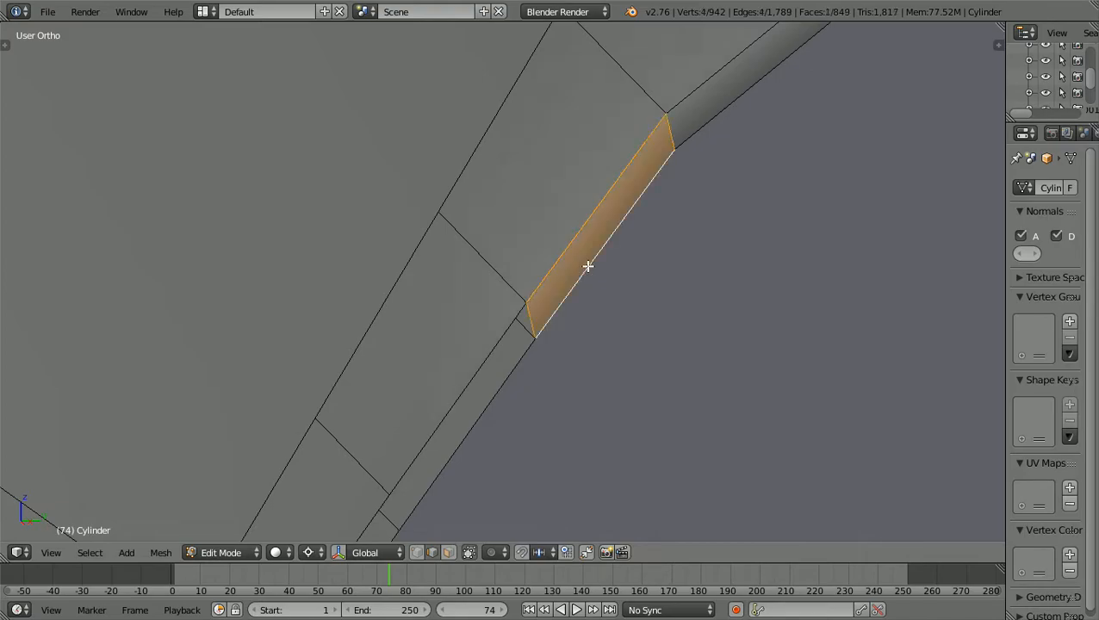
{"action": "right_click", "coordinate": [499, 344]}
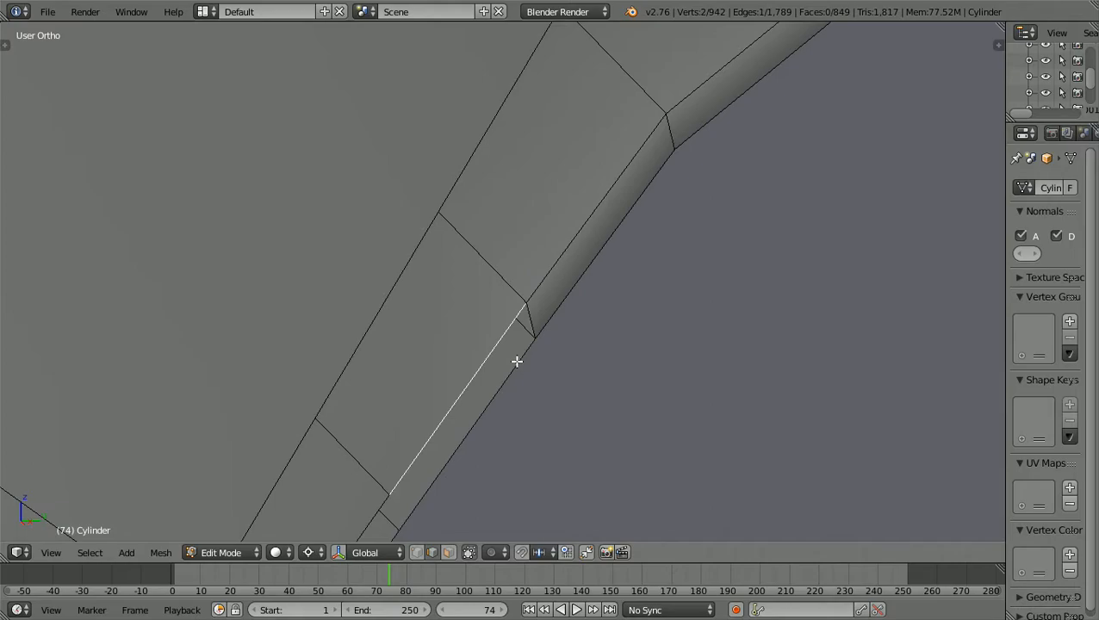
{"action": "right_click", "coordinate": [517, 362], "text": "shift"}
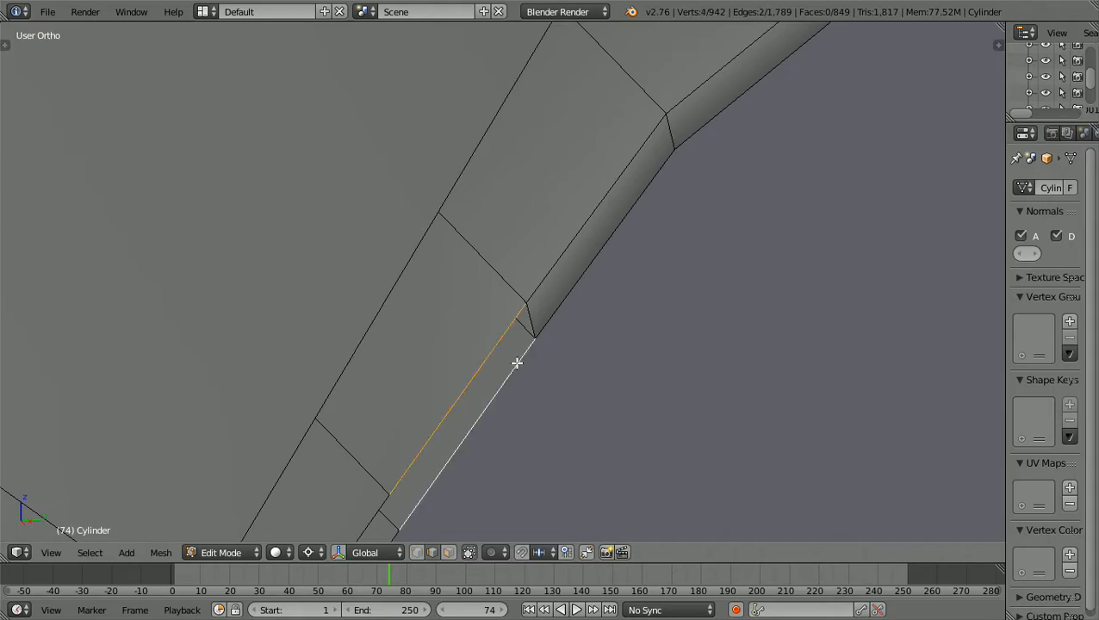
{"action": "key", "text": "f"}
Examine the arch's left rim from the newly filled faces down to its base.
{"action": "scroll", "coordinate": [632, 420], "scroll_direction": "down", "scroll_amount": 4}
{"action": "scroll", "coordinate": [631, 418], "scroll_direction": "down", "scroll_amount": 5}
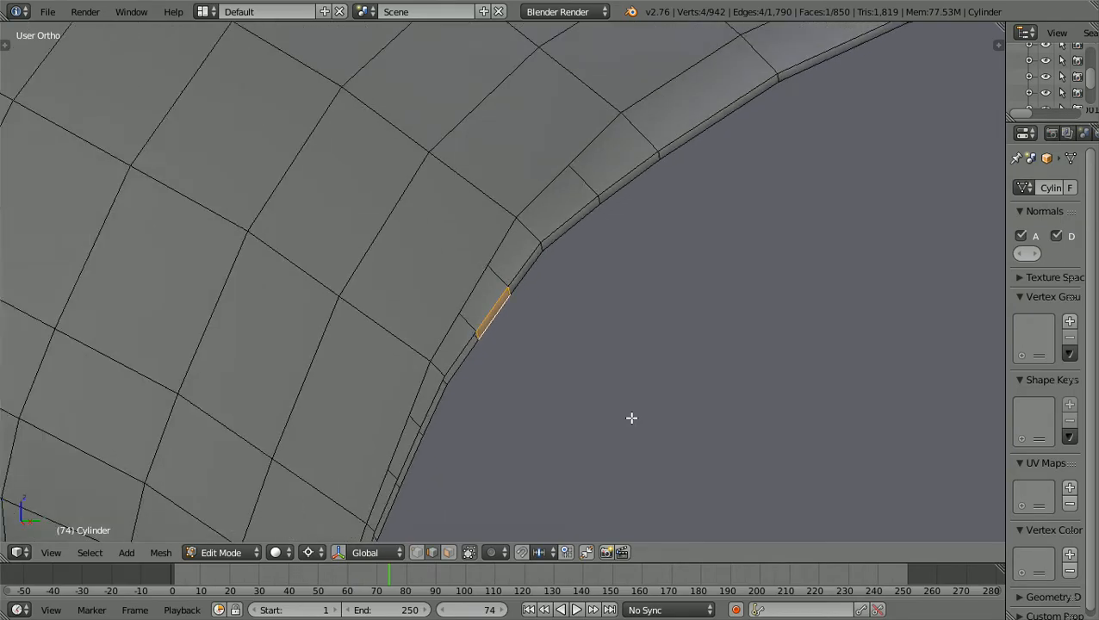
{"action": "scroll", "coordinate": [632, 418], "scroll_direction": "down", "scroll_amount": 3}
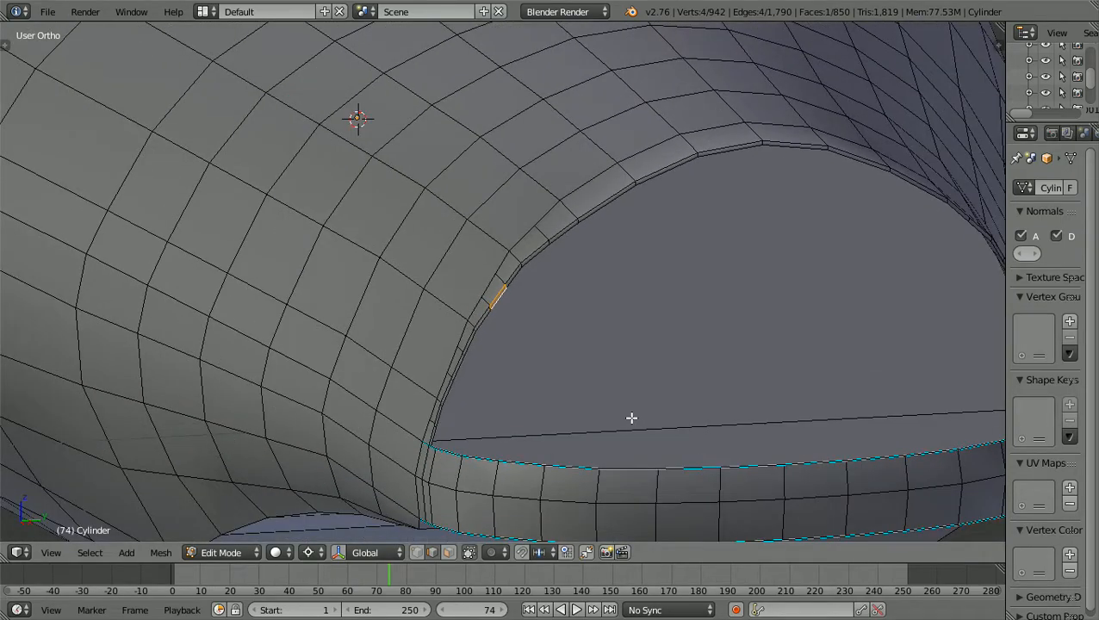
{"action": "scroll", "coordinate": [631, 418], "scroll_direction": "down", "scroll_amount": 6, "text": "ctrl"}
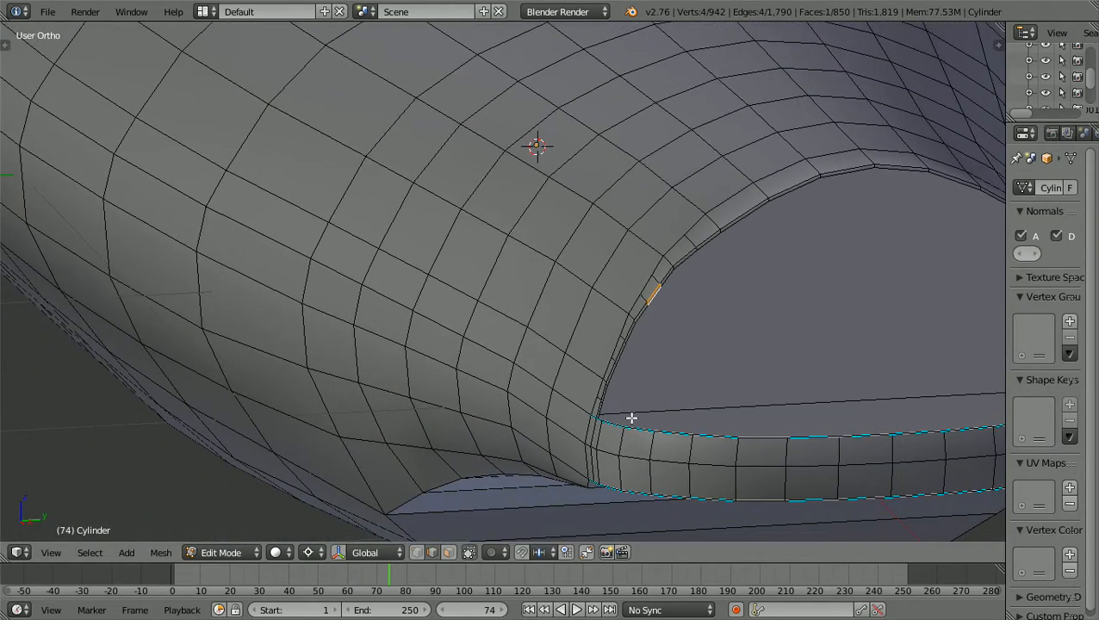
{"action": "scroll", "coordinate": [631, 418], "scroll_direction": "up", "scroll_amount": 3}
{"action": "scroll", "coordinate": [631, 418], "scroll_direction": "up", "scroll_amount": 2, "text": "ctrl"}
{"action": "scroll", "coordinate": [631, 418], "scroll_direction": "up", "scroll_amount": 6, "text": "ctrl"}
{"action": "scroll", "coordinate": [632, 418], "scroll_direction": "up", "scroll_amount": 3}
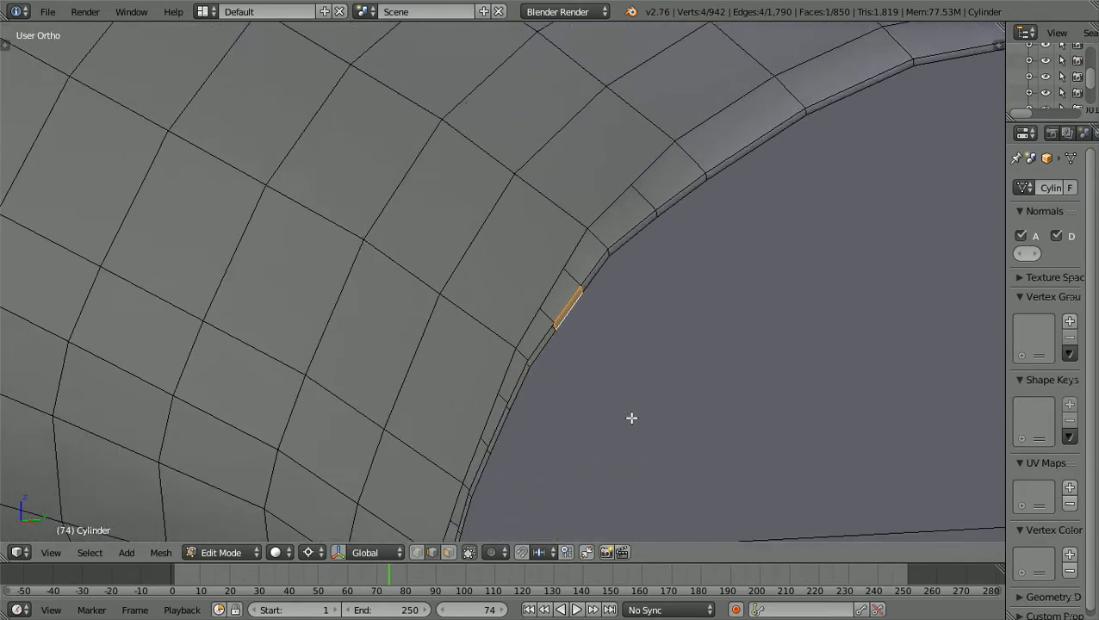
Fill the single rim gap between the last filled face and the next bend in the rim, and clear the selection.
{"action": "scroll", "coordinate": [631, 418], "scroll_direction": "down", "scroll_amount": 2, "text": "shift"}
{"action": "scroll", "coordinate": [631, 418], "scroll_direction": "down", "scroll_amount": 3, "text": "shift"}
{"action": "scroll", "coordinate": [631, 418], "scroll_direction": "up", "scroll_amount": 8}
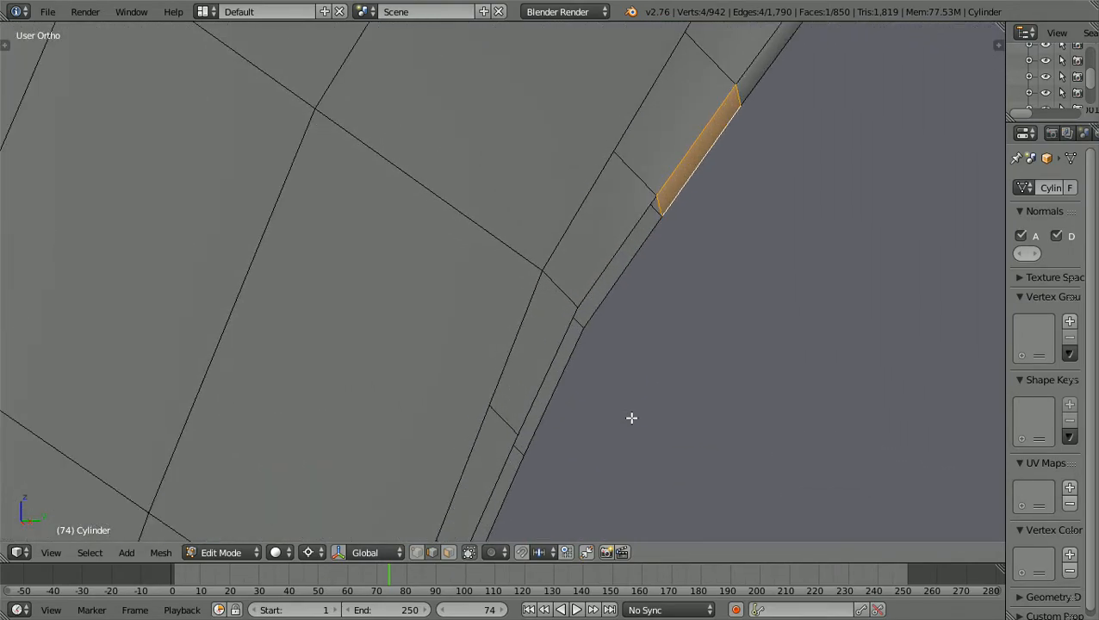
{"action": "scroll", "coordinate": [631, 418], "scroll_direction": "up", "scroll_amount": 1, "text": "shift"}
{"action": "scroll", "coordinate": [629, 417], "scroll_direction": "up", "scroll_amount": 3, "text": "ctrl"}
{"action": "scroll", "coordinate": [629, 416], "scroll_direction": "up", "scroll_amount": 2, "text": "shift"}
{"action": "scroll", "coordinate": [628, 416], "scroll_direction": "up", "scroll_amount": 2}
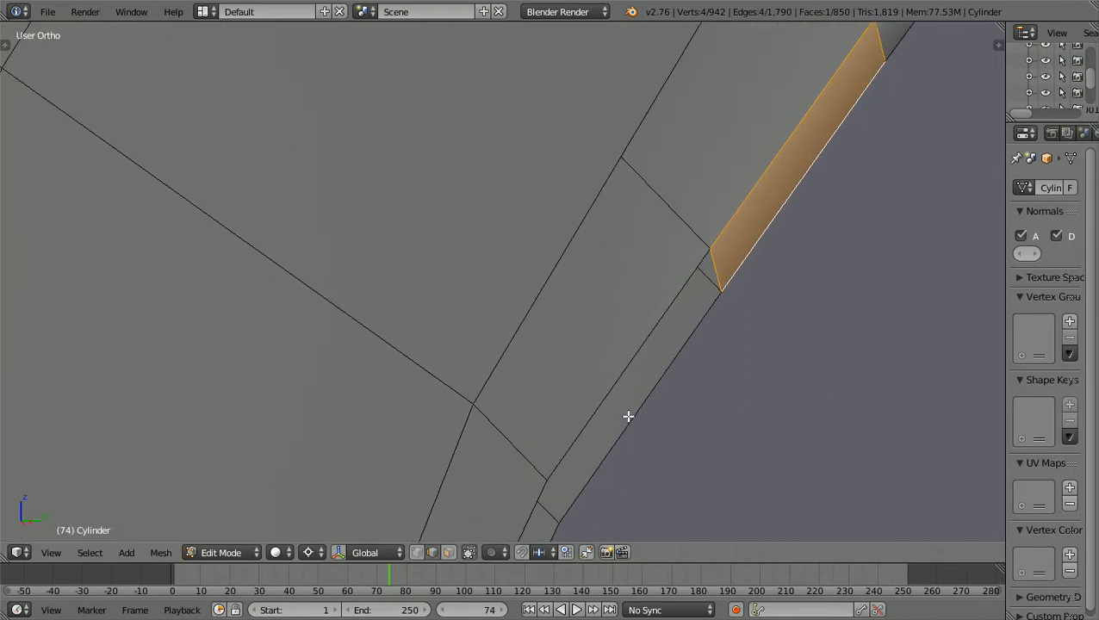
{"action": "right_click", "coordinate": [614, 385]}
{"action": "scroll", "coordinate": [613, 383], "scroll_direction": "up", "scroll_amount": 1}
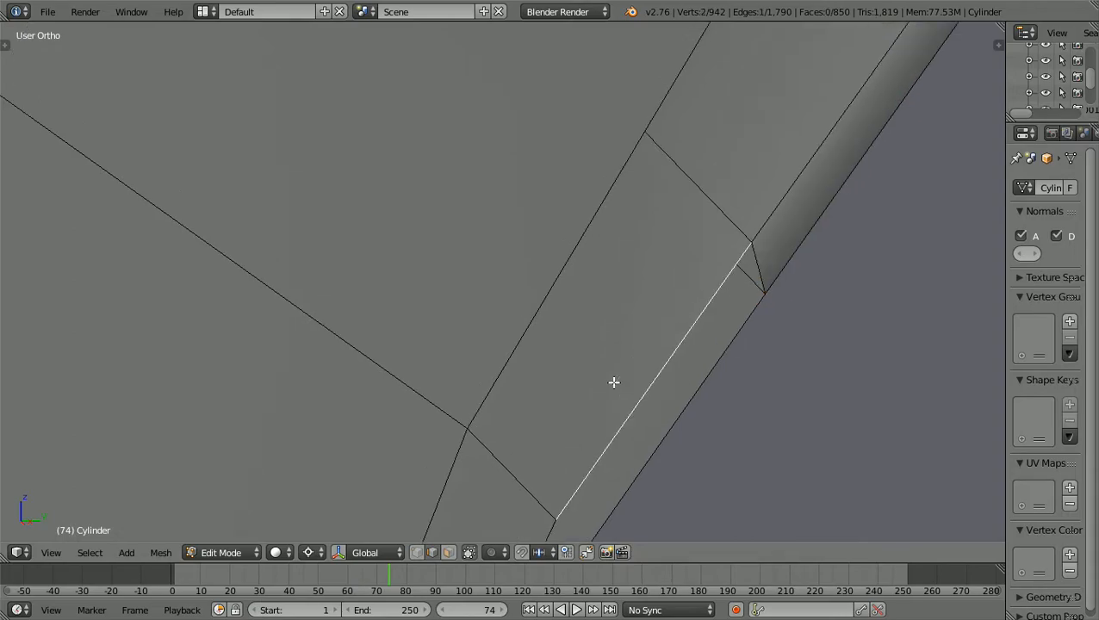
{"action": "scroll", "coordinate": [651, 420], "scroll_direction": "down", "scroll_amount": 1}
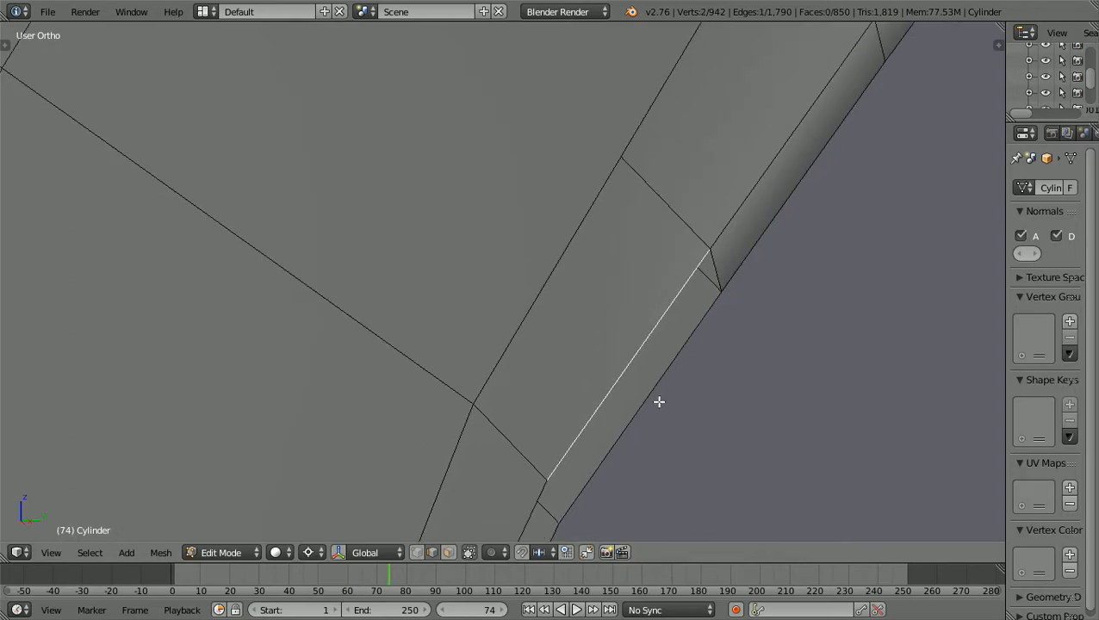
{"action": "right_click", "coordinate": [656, 388], "text": "shift"}
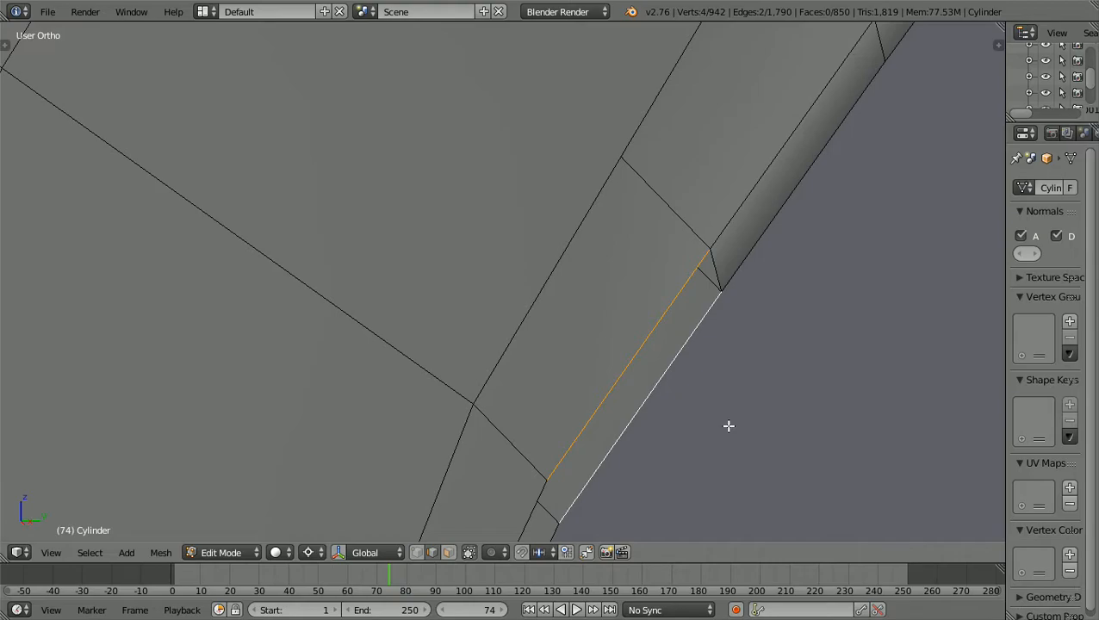
{"action": "key", "text": "f"}
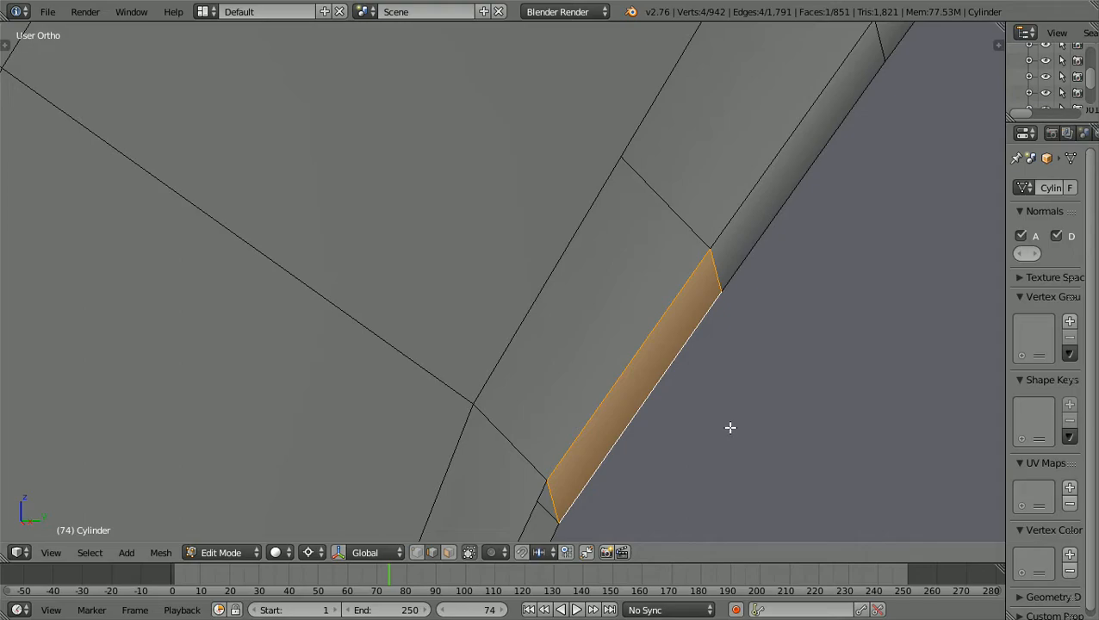
{"action": "key", "text": "a"}
Fill the first rim gap below that bend on the arch's left side with a face, and deselect everything.
{"action": "scroll", "coordinate": [731, 427], "scroll_direction": "down", "scroll_amount": 2}
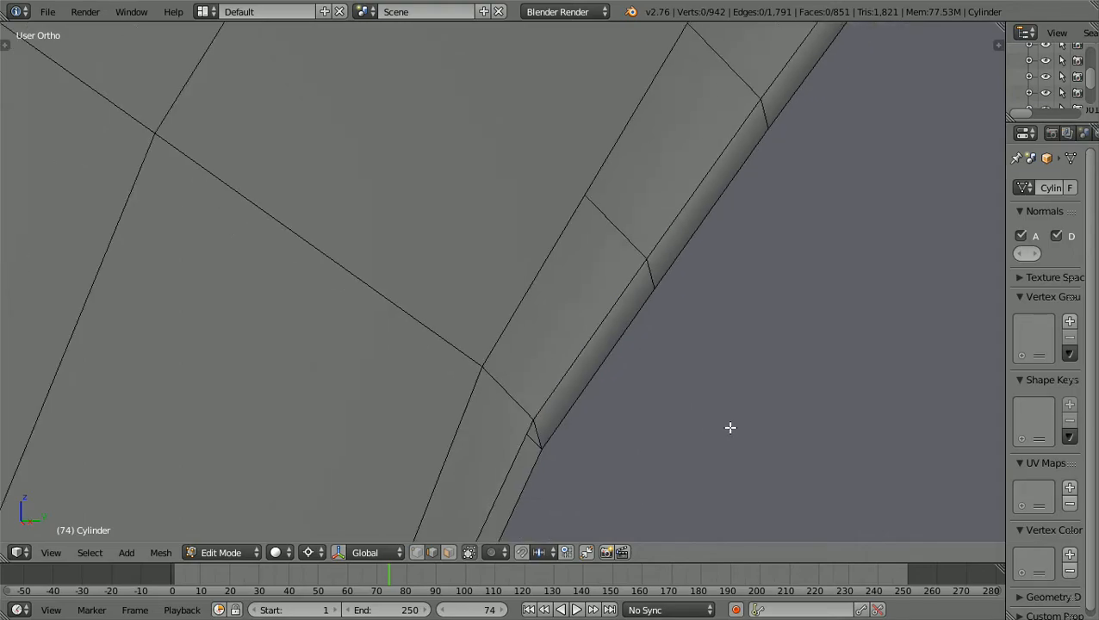
{"action": "scroll", "coordinate": [731, 427], "scroll_direction": "down", "scroll_amount": 15, "text": "shift"}
{"action": "scroll", "coordinate": [731, 427], "scroll_direction": "up", "scroll_amount": 3}
{"action": "scroll", "coordinate": [730, 428], "scroll_direction": "up", "scroll_amount": 8, "text": "shift"}
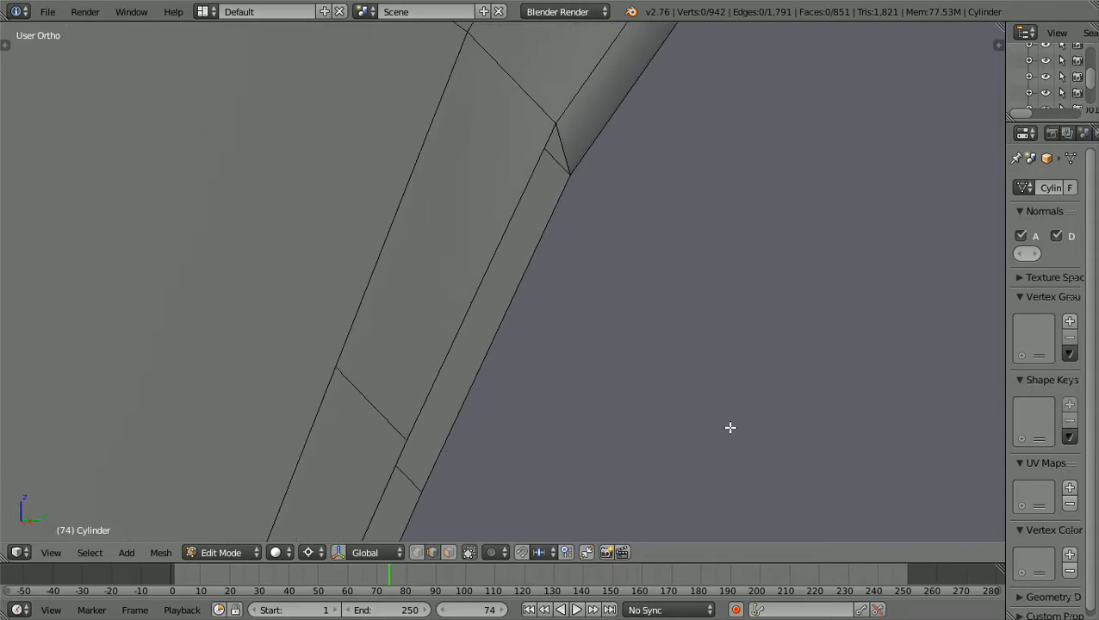
{"action": "scroll", "coordinate": [731, 427], "scroll_direction": "up", "scroll_amount": 1}
{"action": "right_click", "coordinate": [455, 327]}
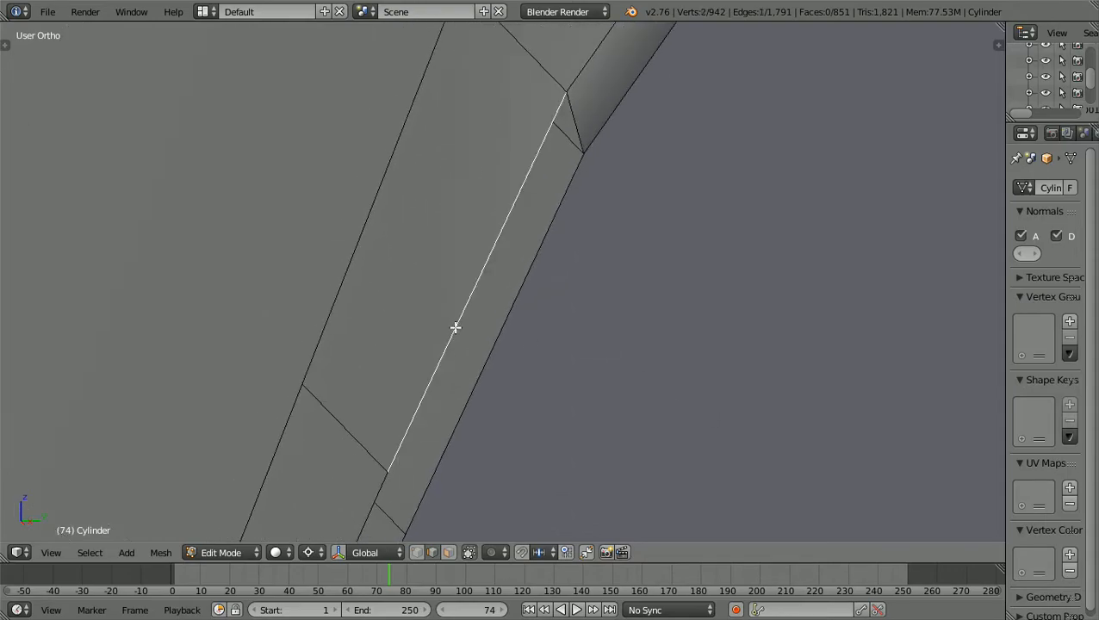
{"action": "right_click", "coordinate": [488, 362], "text": "shift"}
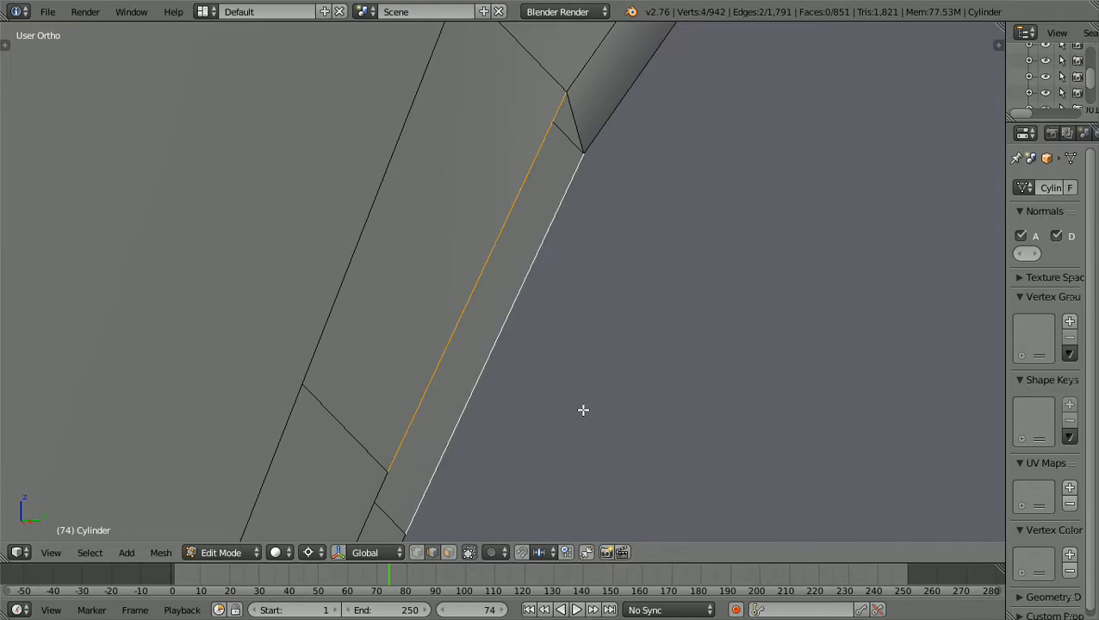
{"action": "key", "text": "f"}
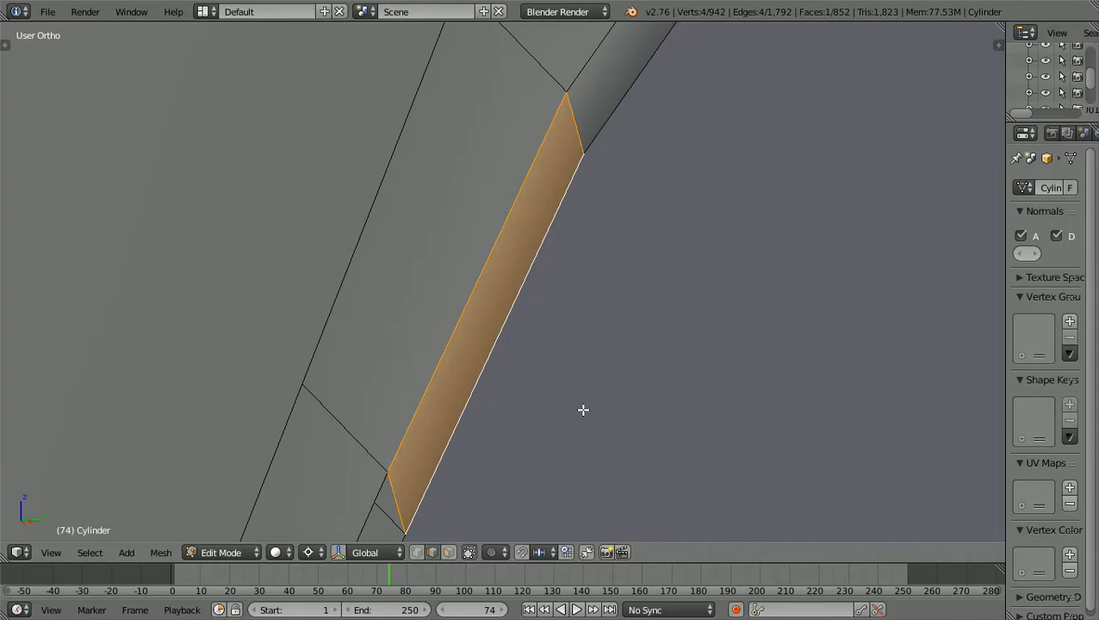
{"action": "key", "text": "a"}
Fill the following rim gap farther down the arch's left side between its two long edges, and clear the selection.
{"action": "scroll", "coordinate": [583, 410], "scroll_direction": "down", "scroll_amount": 5}
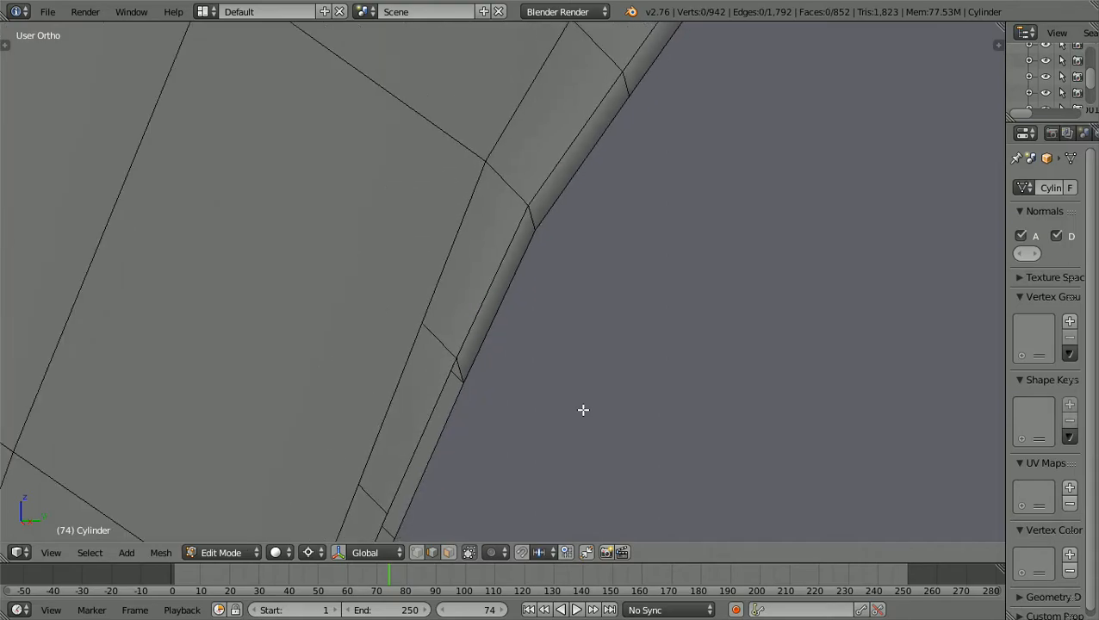
{"action": "scroll", "coordinate": [583, 410], "scroll_direction": "down", "scroll_amount": 13, "text": "shift"}
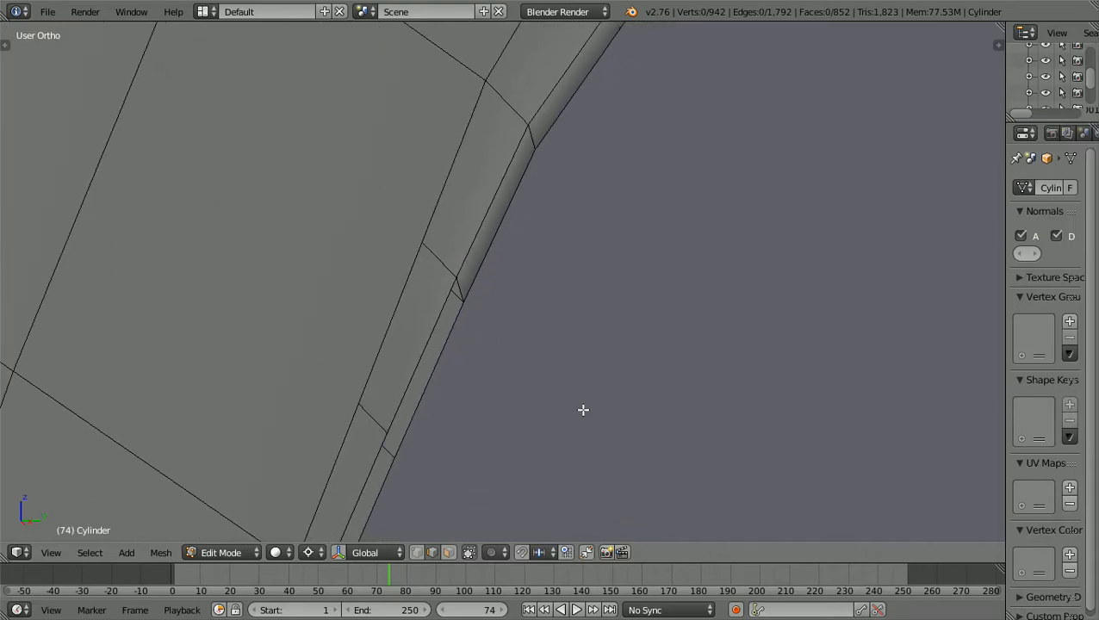
{"action": "scroll", "coordinate": [584, 410], "scroll_direction": "up", "scroll_amount": 1}
{"action": "scroll", "coordinate": [584, 410], "scroll_direction": "up", "scroll_amount": 2}
{"action": "scroll", "coordinate": [583, 410], "scroll_direction": "up", "scroll_amount": 8, "text": "shift"}
{"action": "scroll", "coordinate": [583, 411], "scroll_direction": "down", "scroll_amount": 3, "text": "ctrl"}
{"action": "scroll", "coordinate": [583, 410], "scroll_direction": "down", "scroll_amount": 4, "text": "ctrl"}
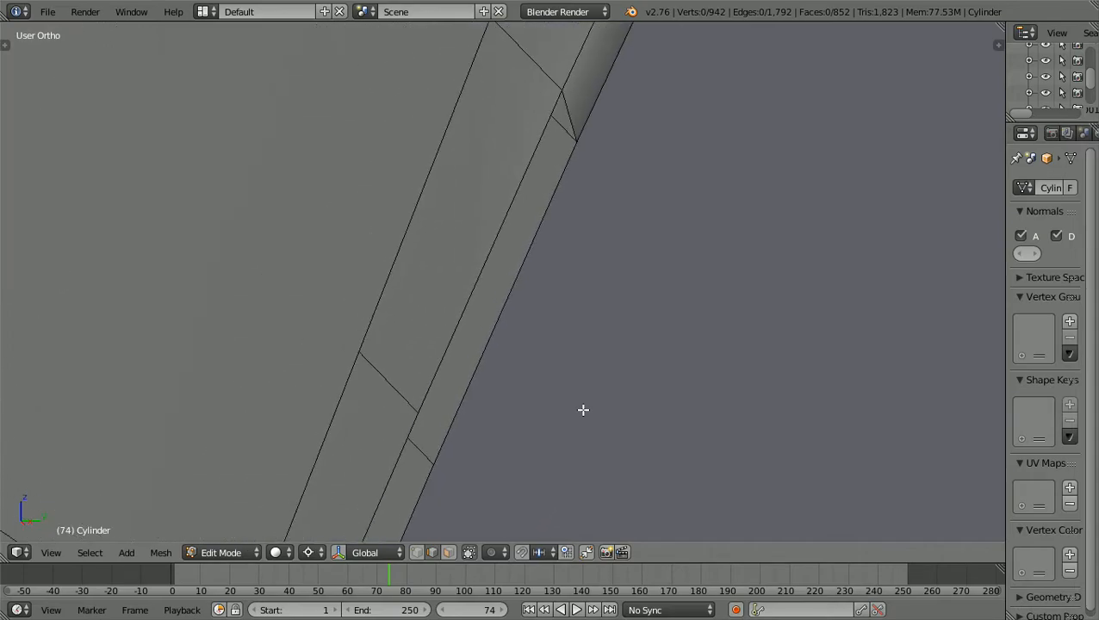
{"action": "right_click", "coordinate": [460, 292]}
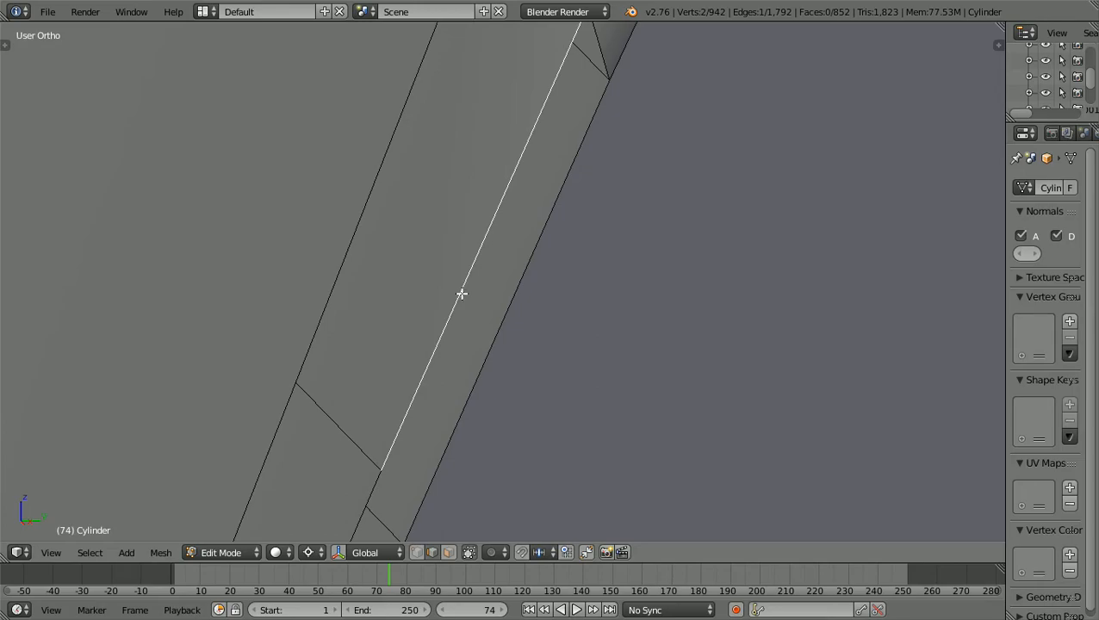
{"action": "right_click", "coordinate": [504, 319], "text": "shift"}
{"action": "scroll", "coordinate": [506, 318], "scroll_direction": "down", "scroll_amount": 3}
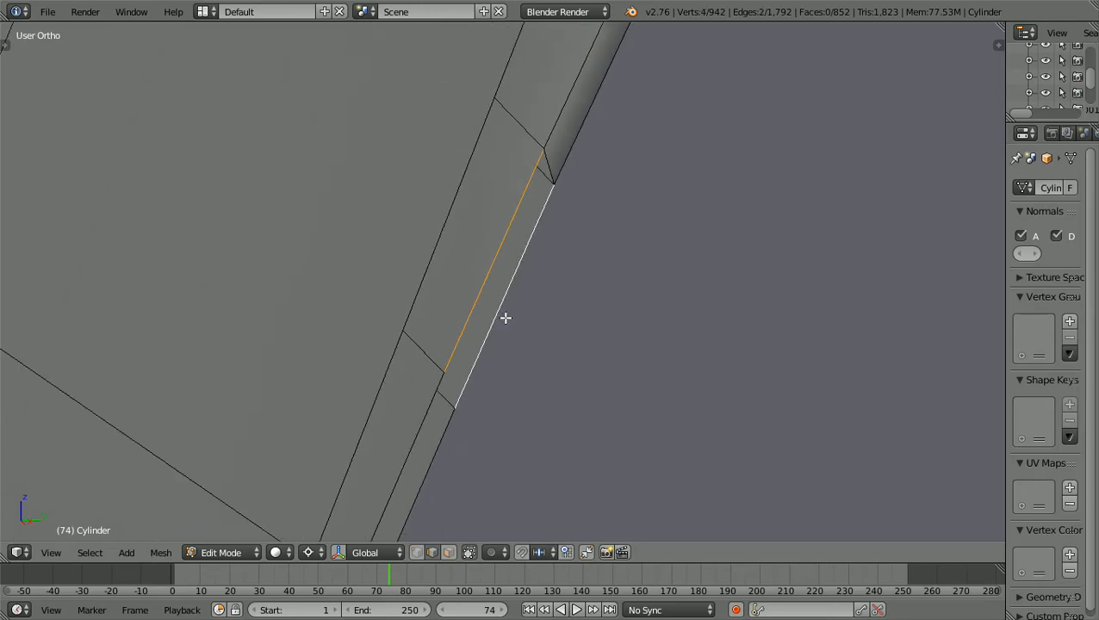
{"action": "scroll", "coordinate": [505, 318], "scroll_direction": "down", "scroll_amount": 1}
{"action": "key", "text": "f"}
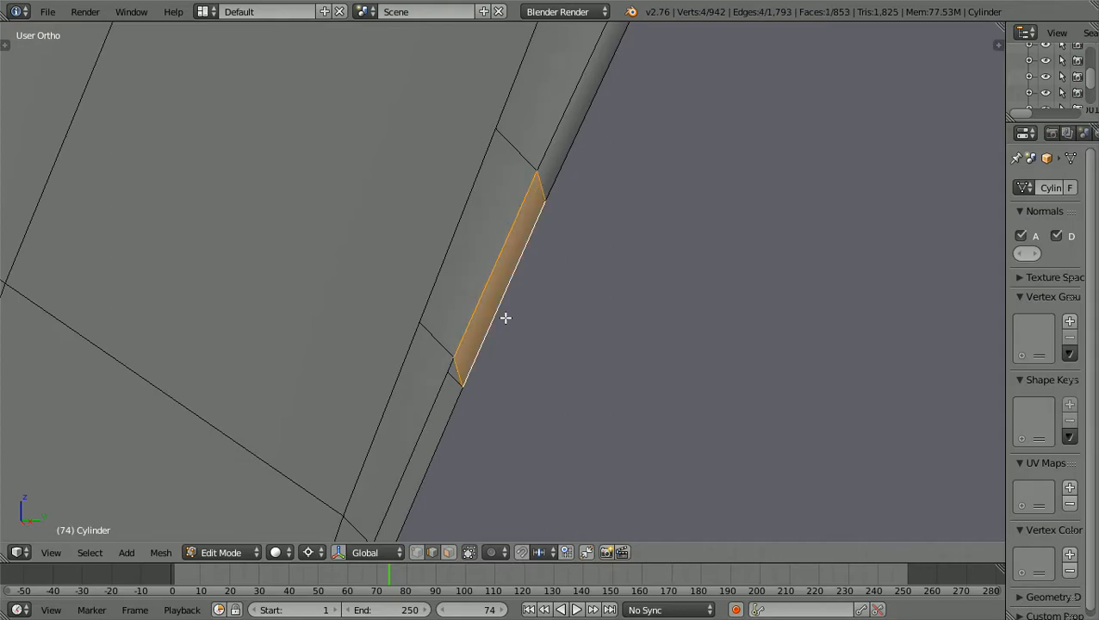
{"action": "key", "text": "a"}
Fill the next rim gap down the arch's left side, ending at the second-lowest bend, with a face and deselect everything.
{"action": "scroll", "coordinate": [506, 318], "scroll_direction": "down", "scroll_amount": 5}
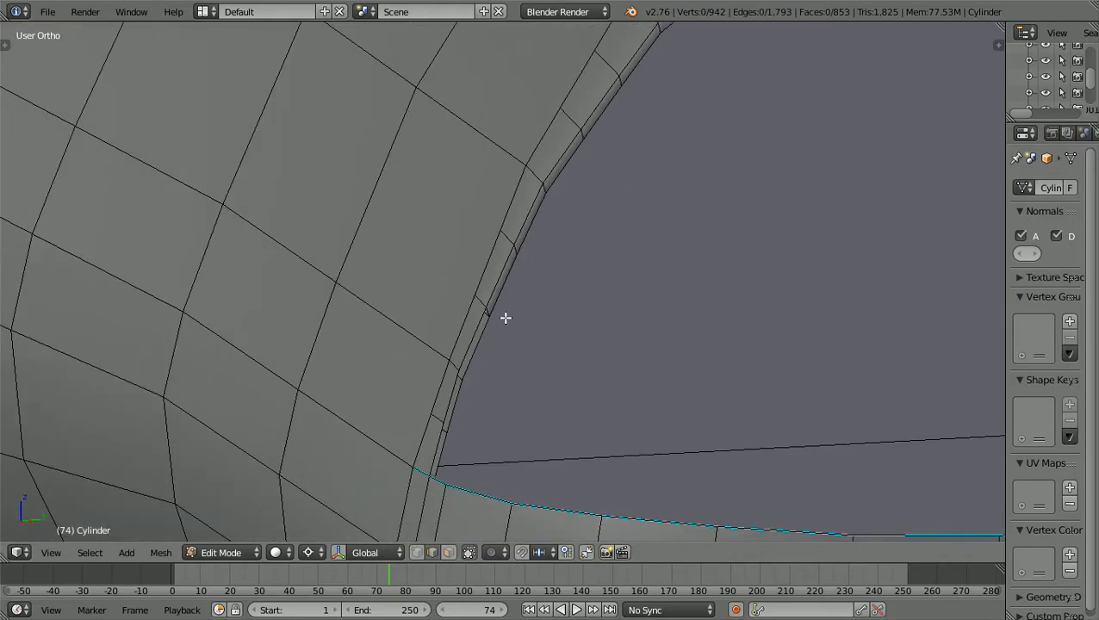
{"action": "scroll", "coordinate": [505, 318], "scroll_direction": "up", "scroll_amount": 2}
{"action": "scroll", "coordinate": [505, 317], "scroll_direction": "down", "scroll_amount": 5, "text": "shift"}
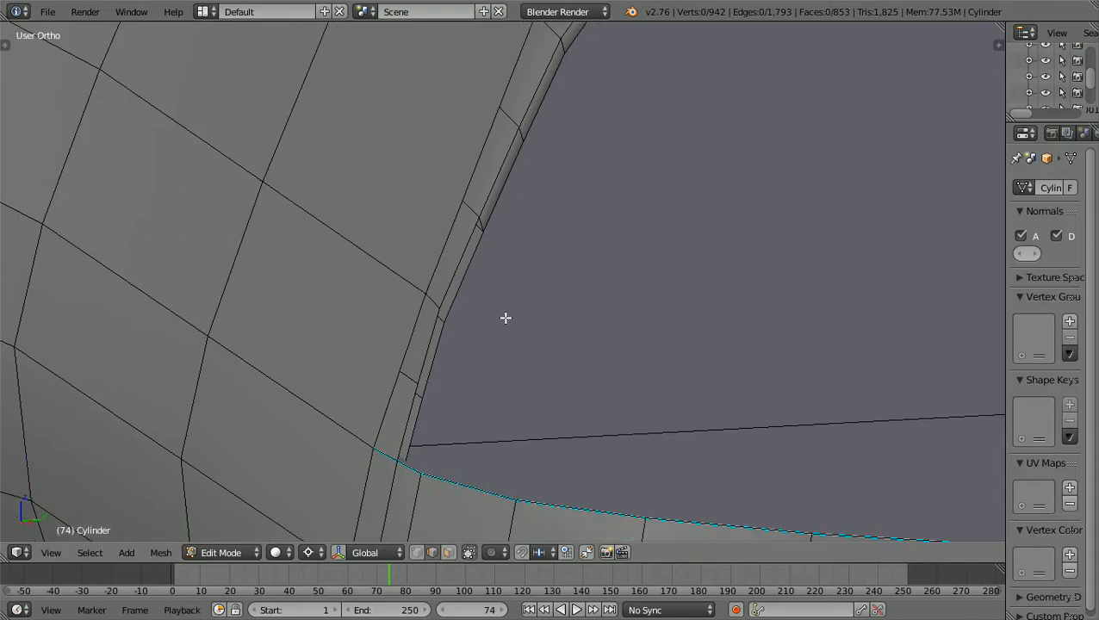
{"action": "scroll", "coordinate": [506, 318], "scroll_direction": "up", "scroll_amount": 4, "text": "ctrl"}
{"action": "scroll", "coordinate": [506, 317], "scroll_direction": "down", "scroll_amount": 5, "text": "ctrl"}
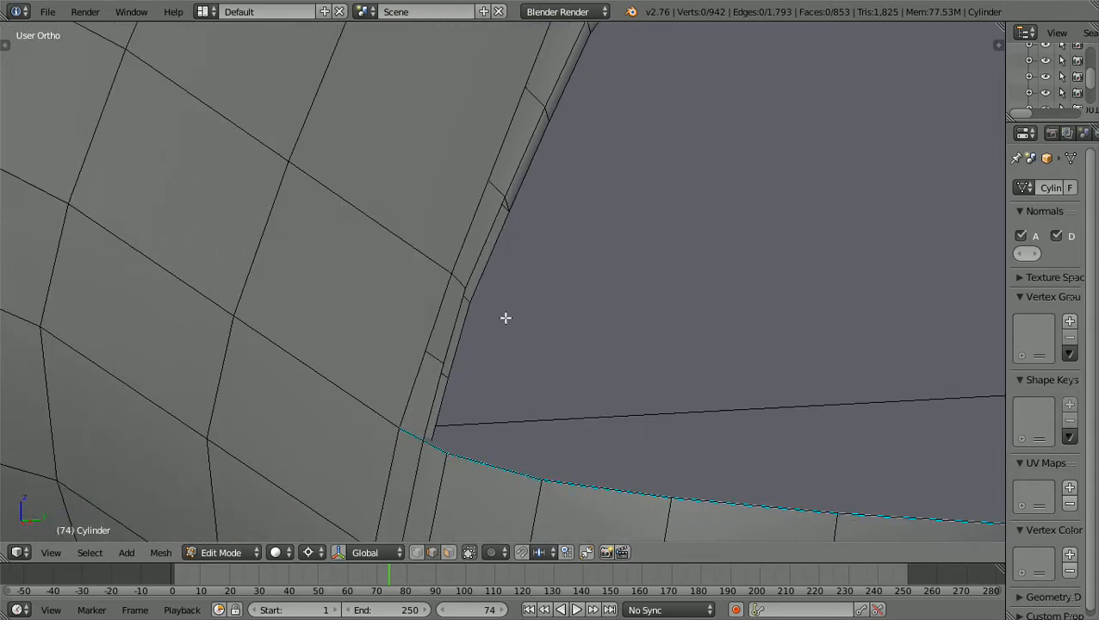
{"action": "scroll", "coordinate": [506, 318], "scroll_direction": "up", "scroll_amount": 3}
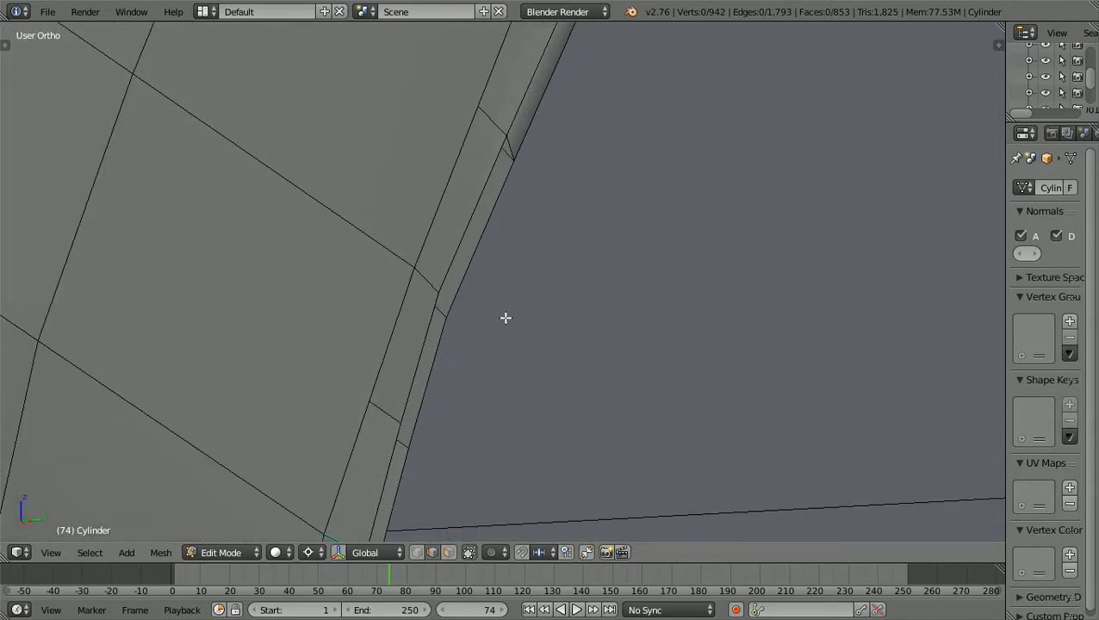
{"action": "scroll", "coordinate": [506, 318], "scroll_direction": "down", "scroll_amount": 3, "text": "ctrl"}
{"action": "scroll", "coordinate": [506, 318], "scroll_direction": "up", "scroll_amount": 2}
{"action": "scroll", "coordinate": [537, 215], "scroll_direction": "up", "scroll_amount": 1}
{"action": "scroll", "coordinate": [538, 215], "scroll_direction": "up", "scroll_amount": 3, "text": "shift"}
{"action": "scroll", "coordinate": [550, 231], "scroll_direction": "up", "scroll_amount": 1}
{"action": "right_click", "coordinate": [598, 273]}
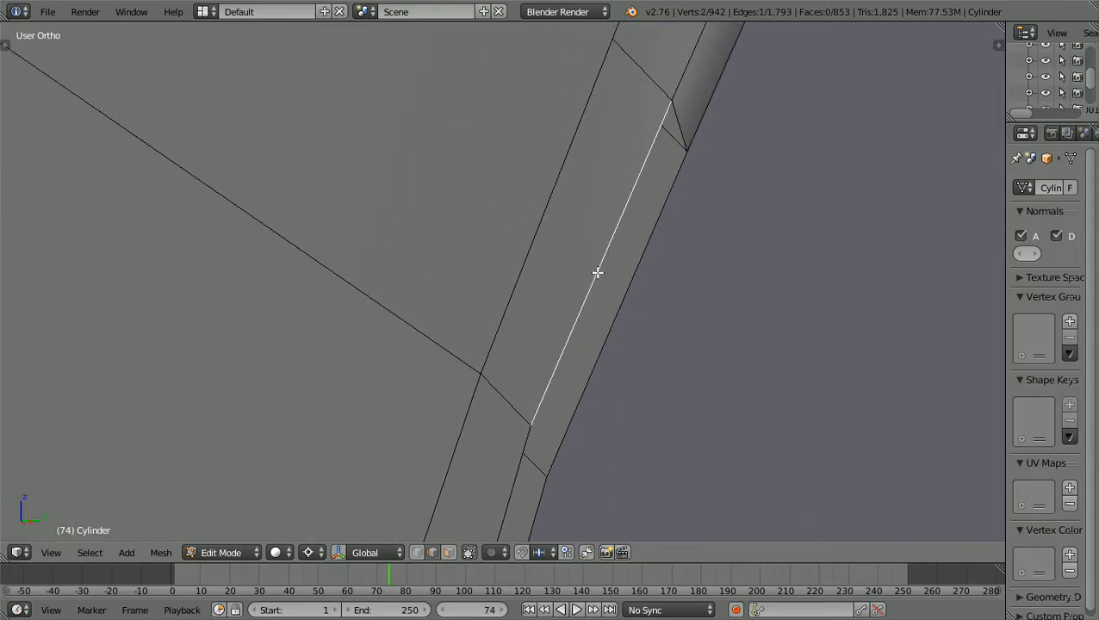
{"action": "right_click", "coordinate": [616, 316], "text": "shift"}
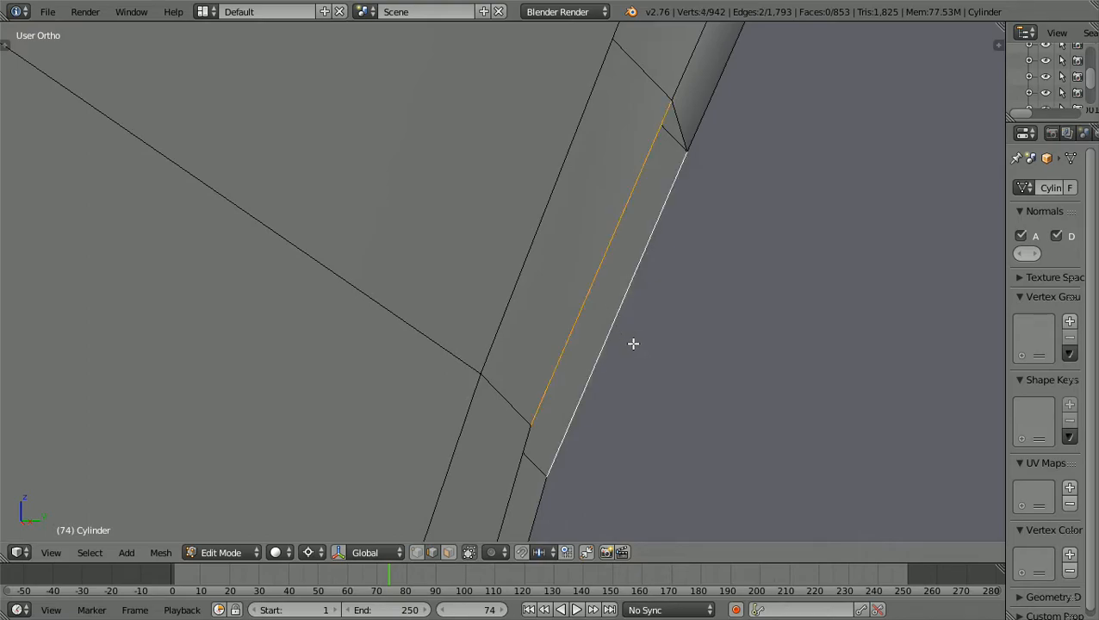
{"action": "key", "text": "f"}
{"action": "key", "text": "a"}
Fill the rim gap just below that bend with a face between its two long edges, and clear the selection.
{"action": "scroll", "coordinate": [633, 344], "scroll_direction": "down", "scroll_amount": 5}
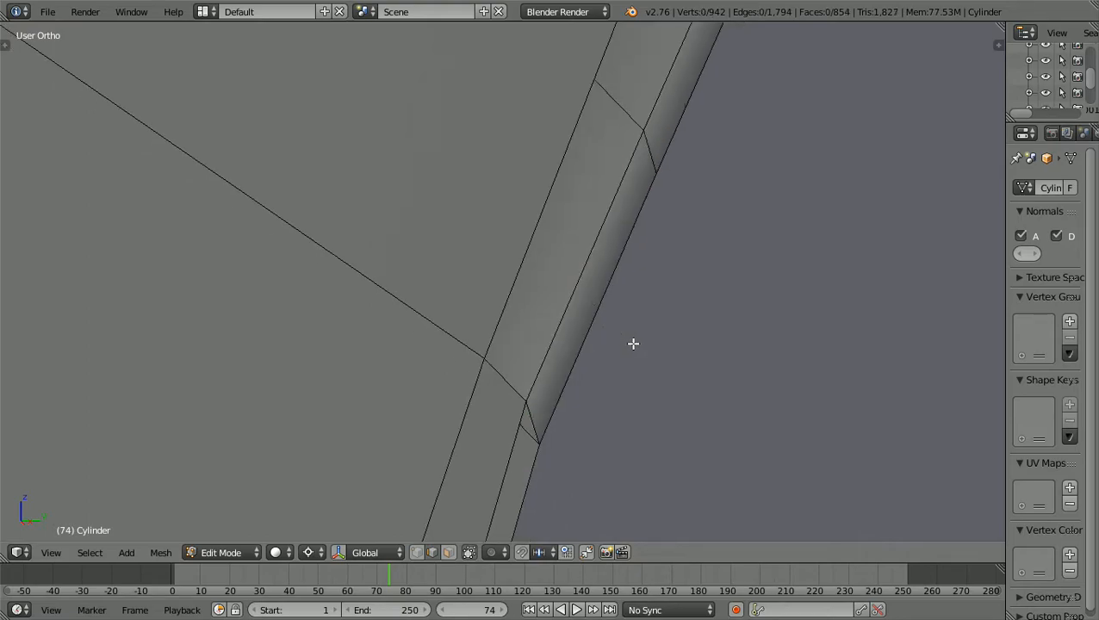
{"action": "scroll", "coordinate": [633, 344], "scroll_direction": "down", "scroll_amount": 2, "text": "shift"}
{"action": "scroll", "coordinate": [633, 344], "scroll_direction": "down", "scroll_amount": 4, "text": "shift"}
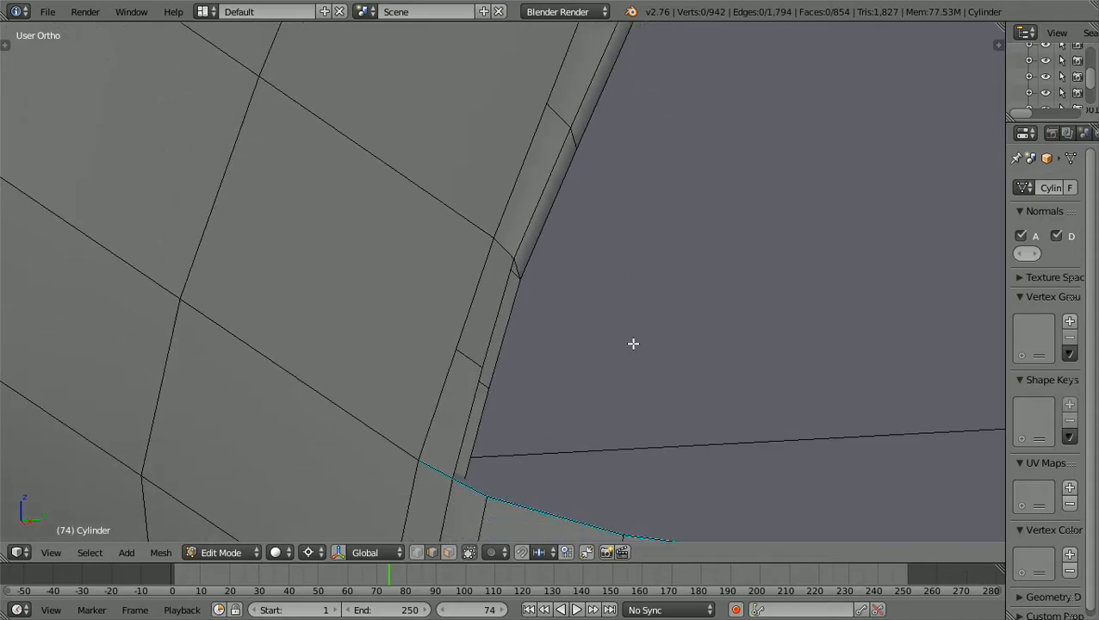
{"action": "scroll", "coordinate": [633, 344], "scroll_direction": "up", "scroll_amount": 3}
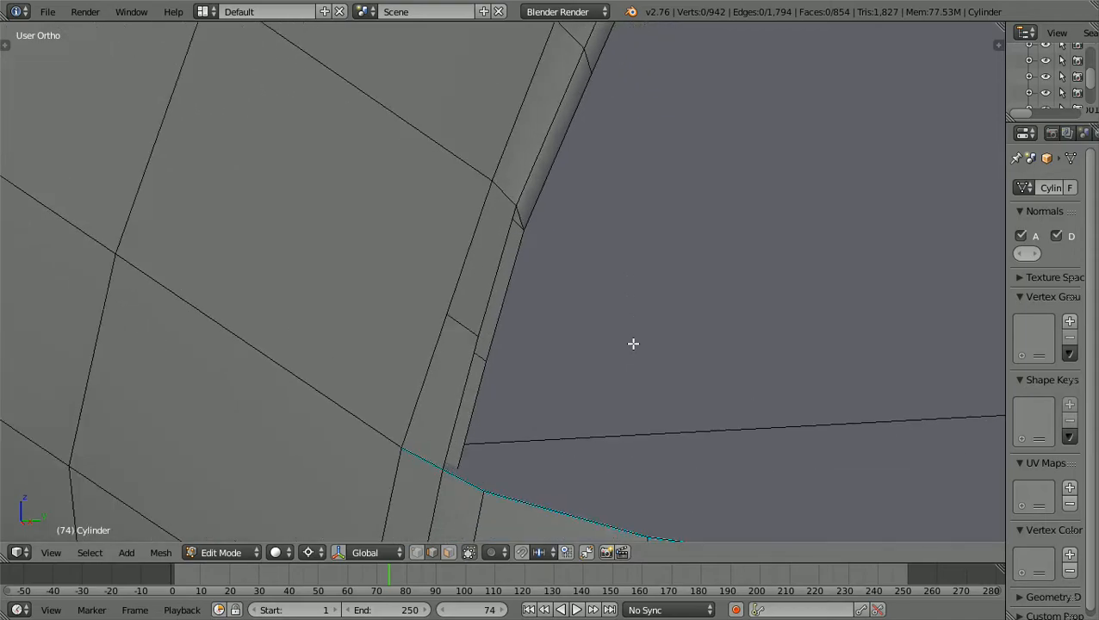
{"action": "right_click", "coordinate": [484, 303]}
{"action": "scroll", "coordinate": [480, 302], "scroll_direction": "up", "scroll_amount": 2}
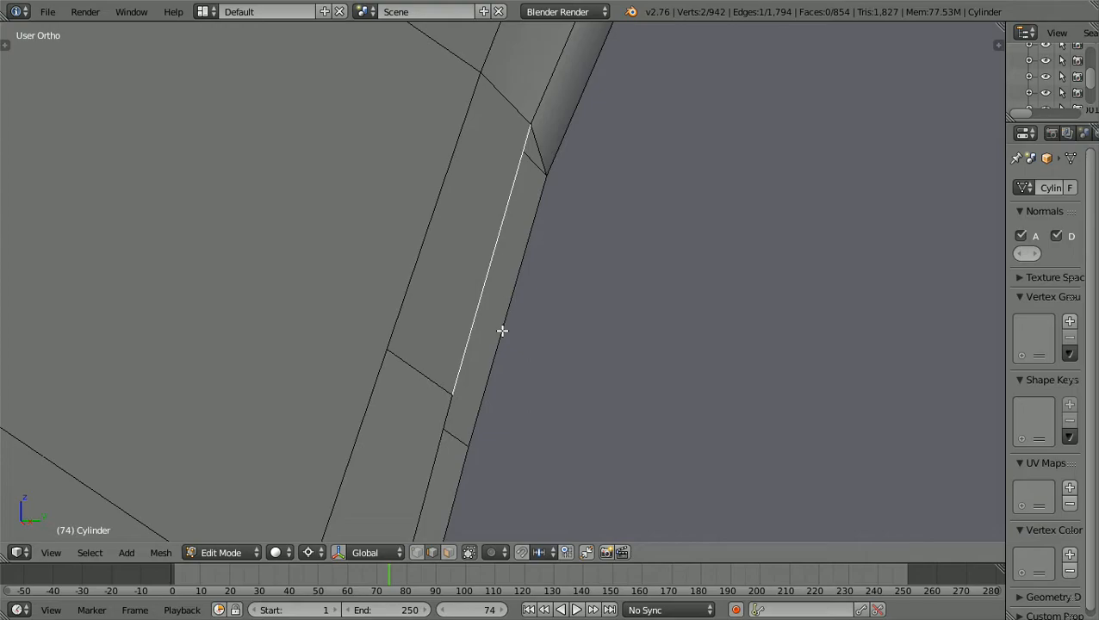
{"action": "right_click", "coordinate": [502, 327], "text": "shift"}
{"action": "key", "text": "f"}
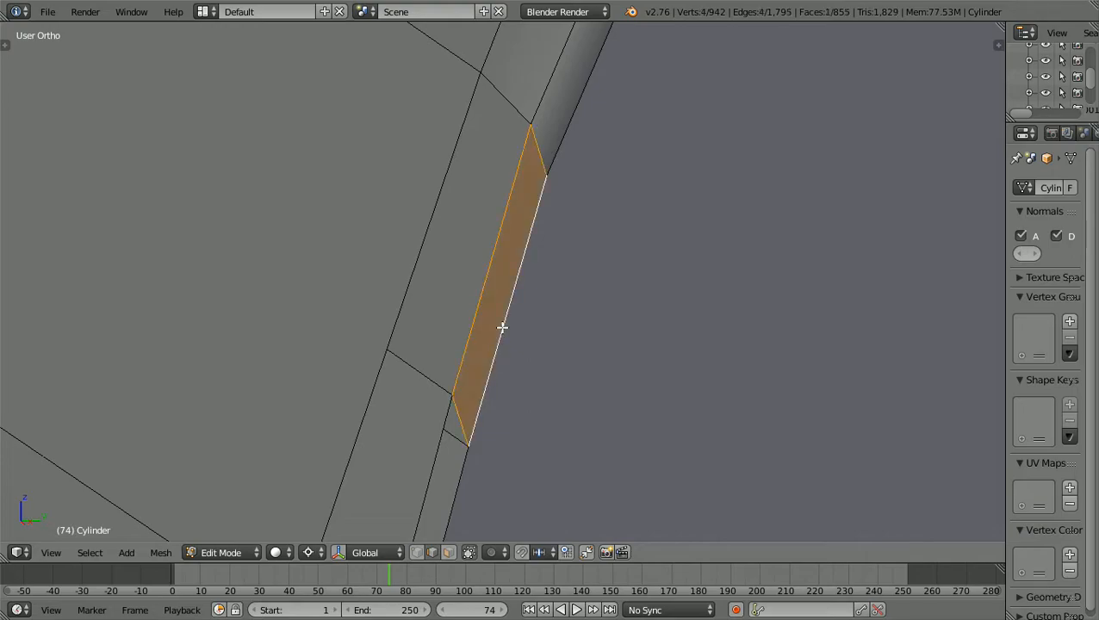
{"action": "key", "text": "a"}
Fill the last rim gap at the base of the arch's left side with a face, and deselect everything.
{"action": "scroll", "coordinate": [502, 327], "scroll_direction": "down", "scroll_amount": 5}
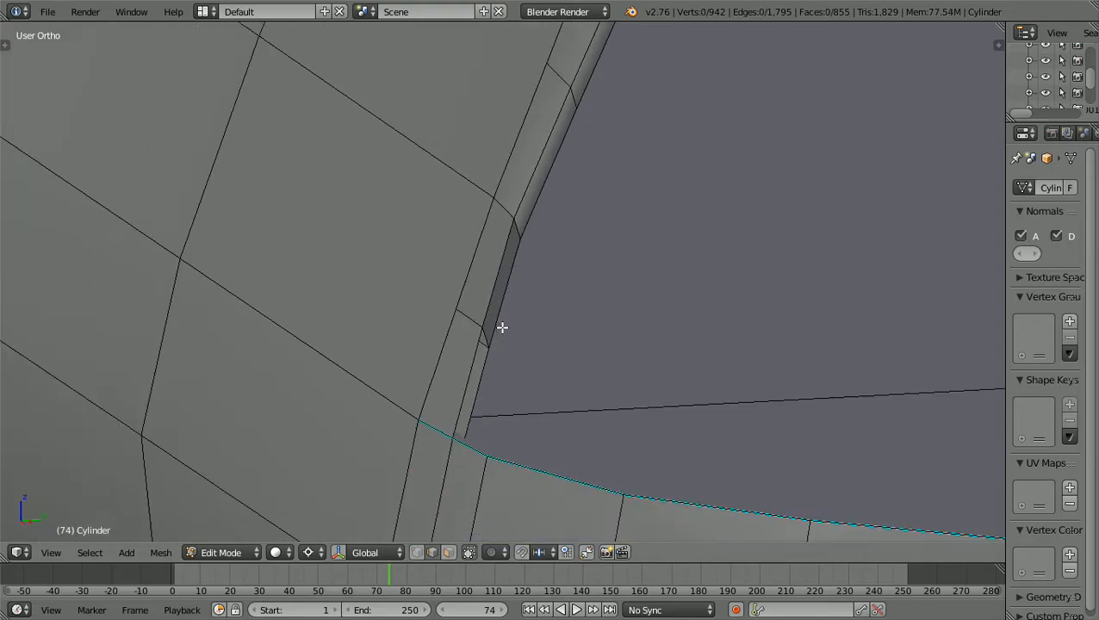
{"action": "scroll", "coordinate": [469, 393], "scroll_direction": "up", "scroll_amount": 2}
{"action": "right_click", "coordinate": [462, 393]}
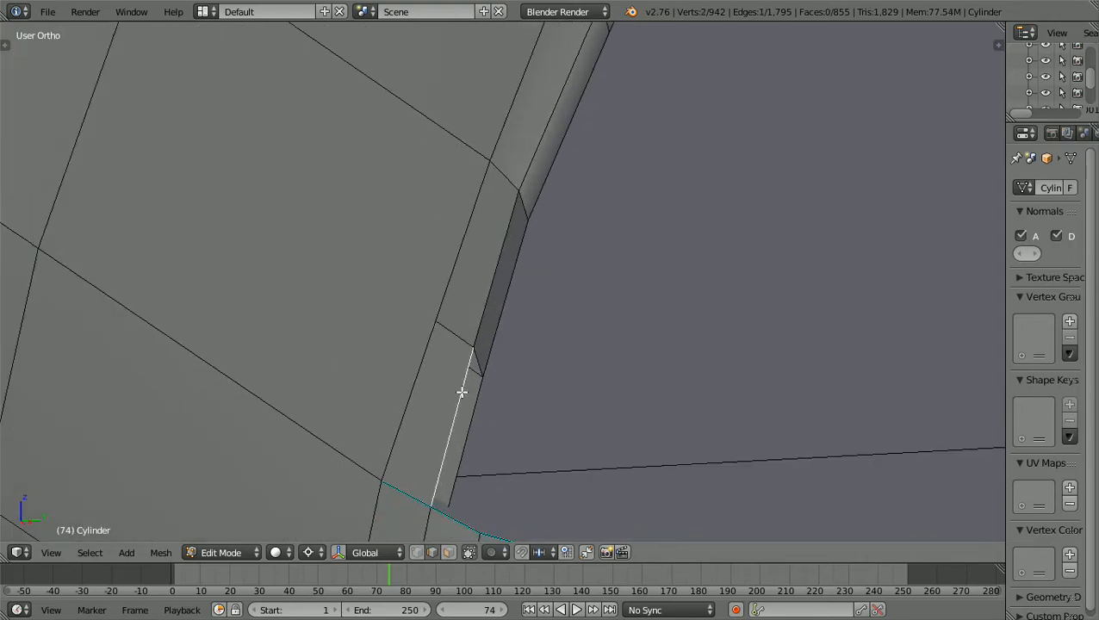
{"action": "right_click", "coordinate": [473, 405], "text": "shift"}
{"action": "key", "text": "f"}
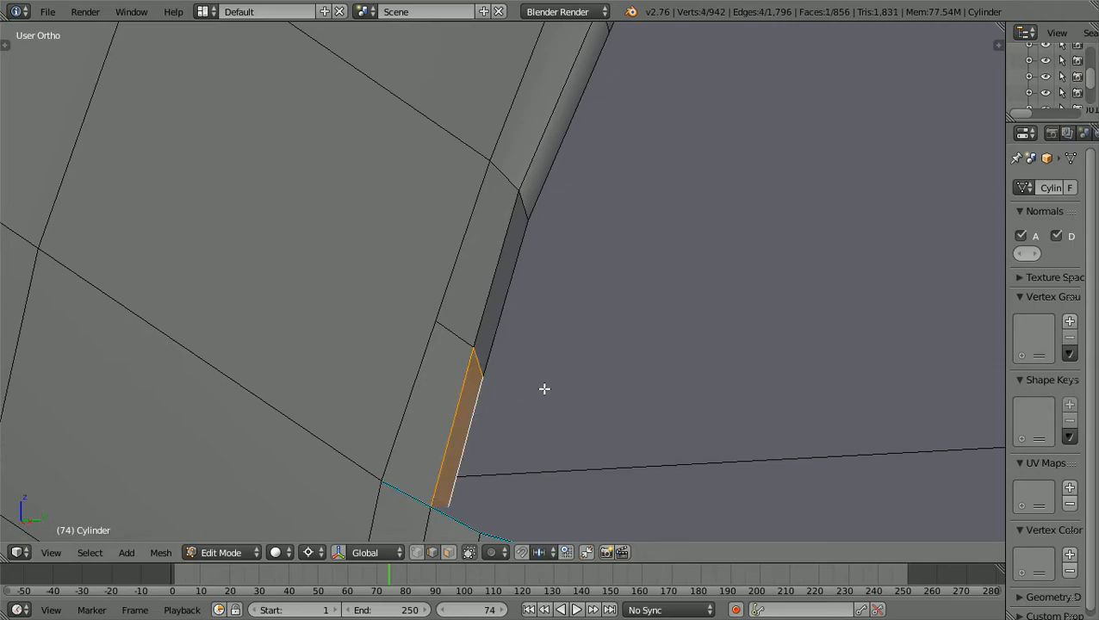
{"action": "key", "text": "a"}
{"action": "scroll", "coordinate": [545, 388], "scroll_direction": "down", "scroll_amount": 8}
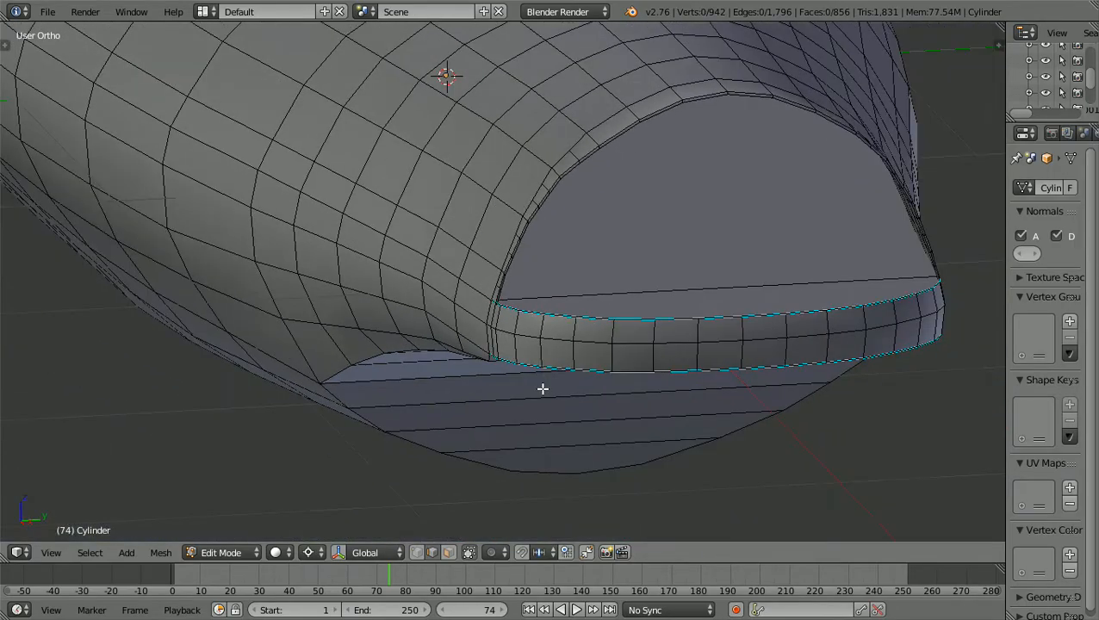
Switch the hull to Object Mode and examine the shading of the filled rim at the arch's lower left corner.
{"action": "left_click", "coordinate": [259, 553]}
{"action": "left_click", "coordinate": [252, 531]}
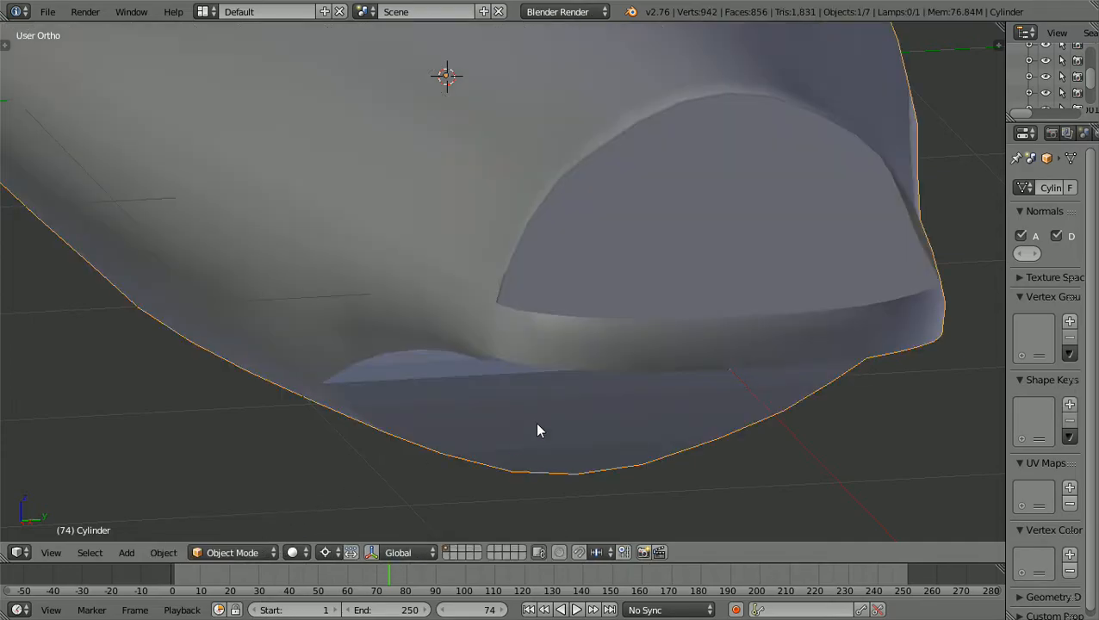
{"action": "scroll", "coordinate": [537, 424], "scroll_direction": "up", "scroll_amount": 4}
{"action": "scroll", "coordinate": [548, 426], "scroll_direction": "up", "scroll_amount": 1}
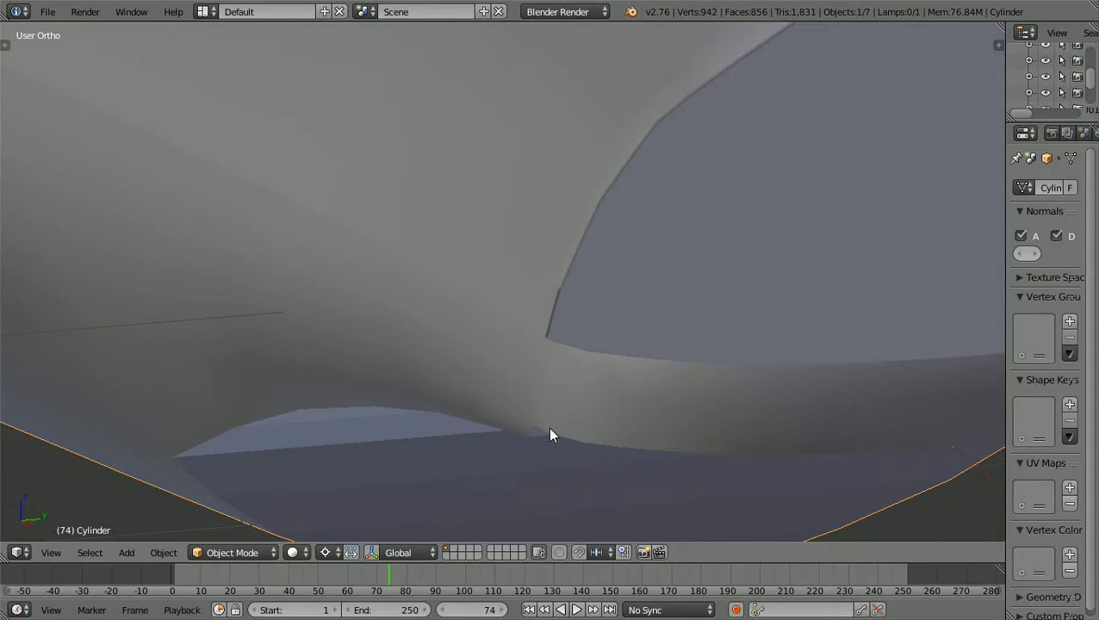
{"action": "middle_click_drag", "start_coordinate": [549, 429], "coordinate": [552, 431]}
{"action": "scroll", "coordinate": [551, 430], "scroll_direction": "up", "scroll_amount": 1}
{"action": "scroll", "coordinate": [550, 429], "scroll_direction": "up", "scroll_amount": 4, "text": "ctrl"}
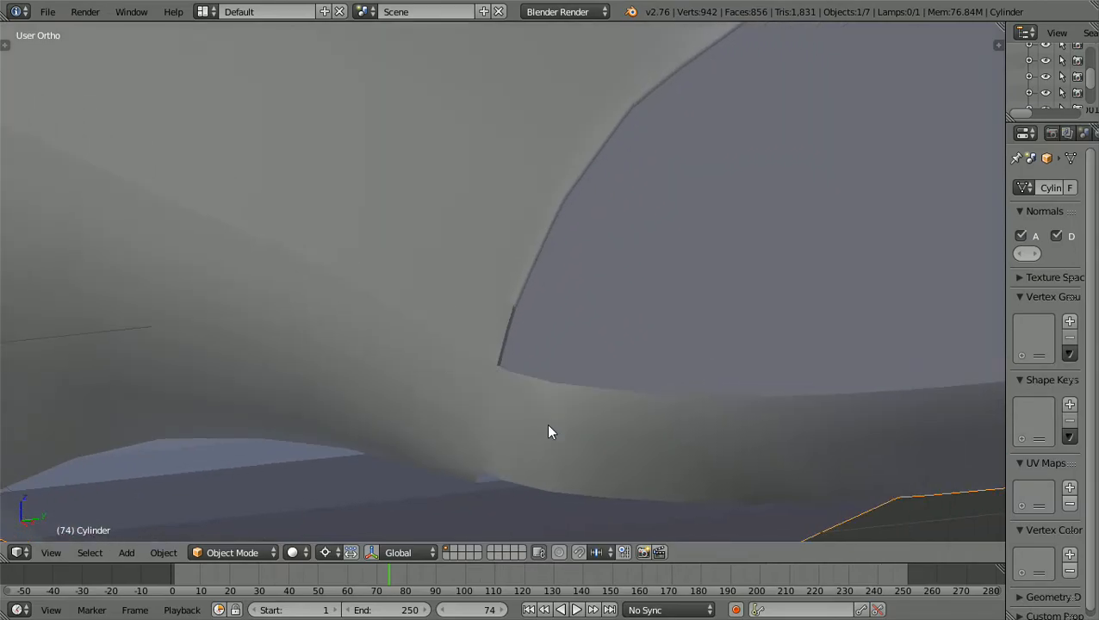
{"action": "scroll", "coordinate": [549, 426], "scroll_direction": "up", "scroll_amount": 3, "text": "ctrl"}
{"action": "scroll", "coordinate": [549, 427], "scroll_direction": "up", "scroll_amount": 2}
{"action": "scroll", "coordinate": [549, 427], "scroll_direction": "down", "scroll_amount": 2, "text": "shift"}
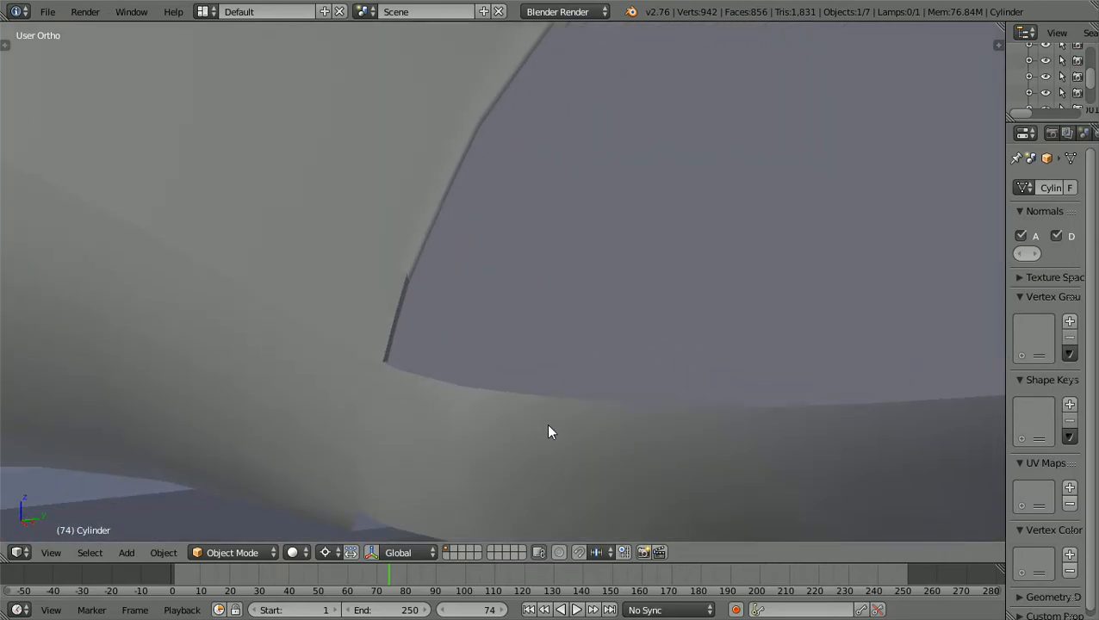
{"action": "scroll", "coordinate": [548, 426], "scroll_direction": "down", "scroll_amount": 2, "text": "shift"}
{"action": "scroll", "coordinate": [548, 425], "scroll_direction": "down", "scroll_amount": 5}
{"action": "scroll", "coordinate": [544, 429], "scroll_direction": "down", "scroll_amount": 1}
{"action": "scroll", "coordinate": [544, 428], "scroll_direction": "up", "scroll_amount": 1}
{"action": "scroll", "coordinate": [545, 428], "scroll_direction": "down", "scroll_amount": 6}
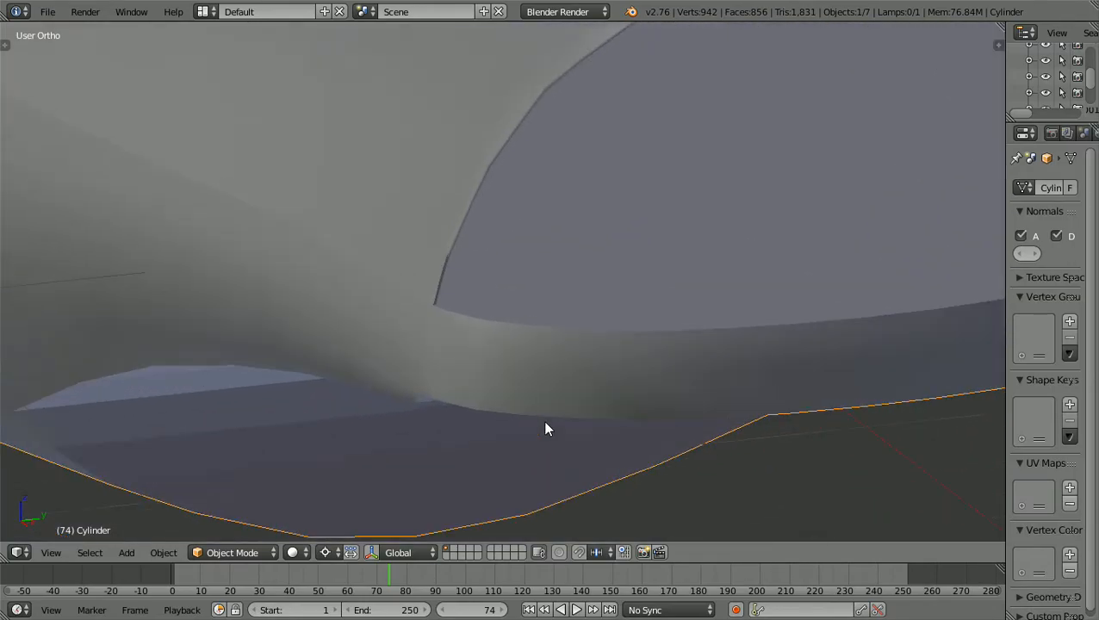
{"action": "scroll", "coordinate": [546, 425], "scroll_direction": "up", "scroll_amount": 8}
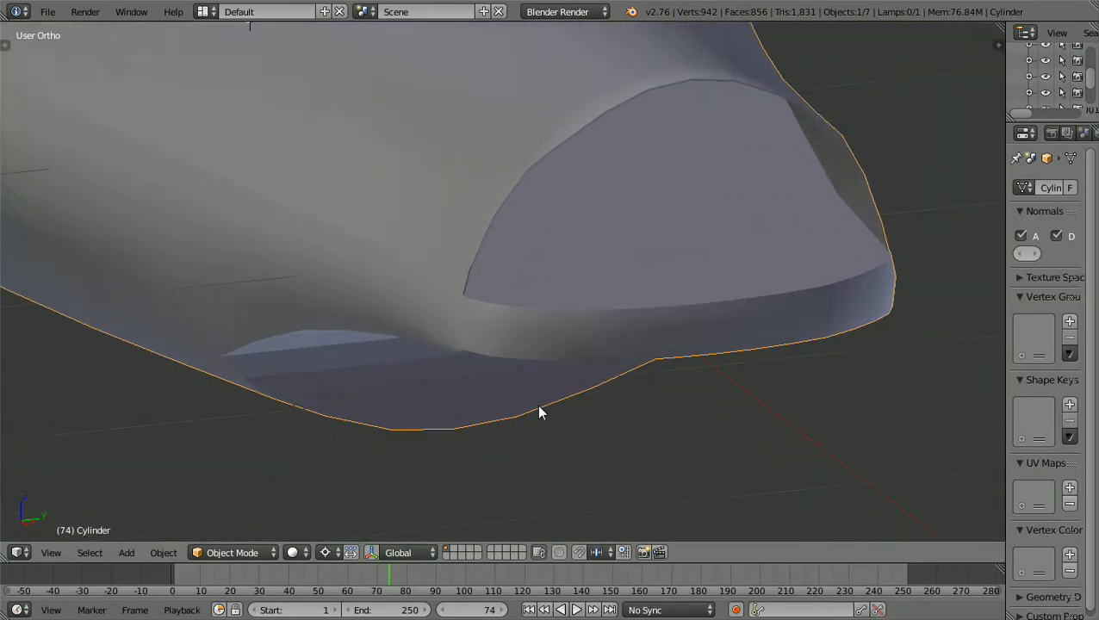
{"action": "scroll", "coordinate": [412, 284], "scroll_direction": "down", "scroll_amount": 5}
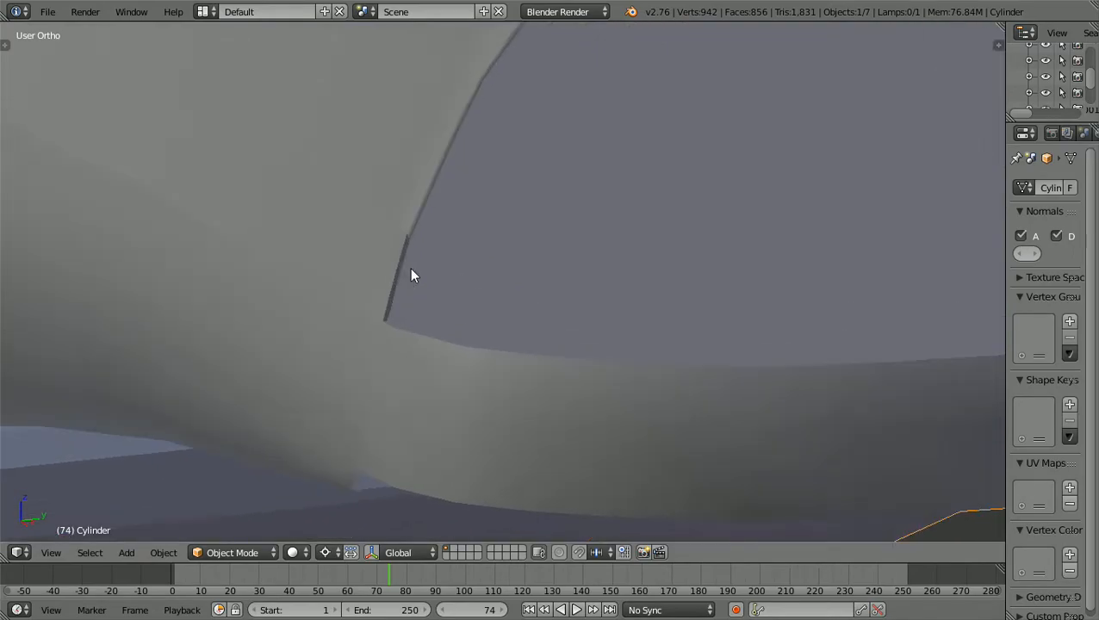
{"action": "scroll", "coordinate": [423, 283], "scroll_direction": "down", "scroll_amount": 2}
Examine the hull's side surface and the base of the arch's left rim from an angled side view.
{"action": "middle_click_drag", "start_coordinate": [452, 316], "coordinate": [510, 337]}
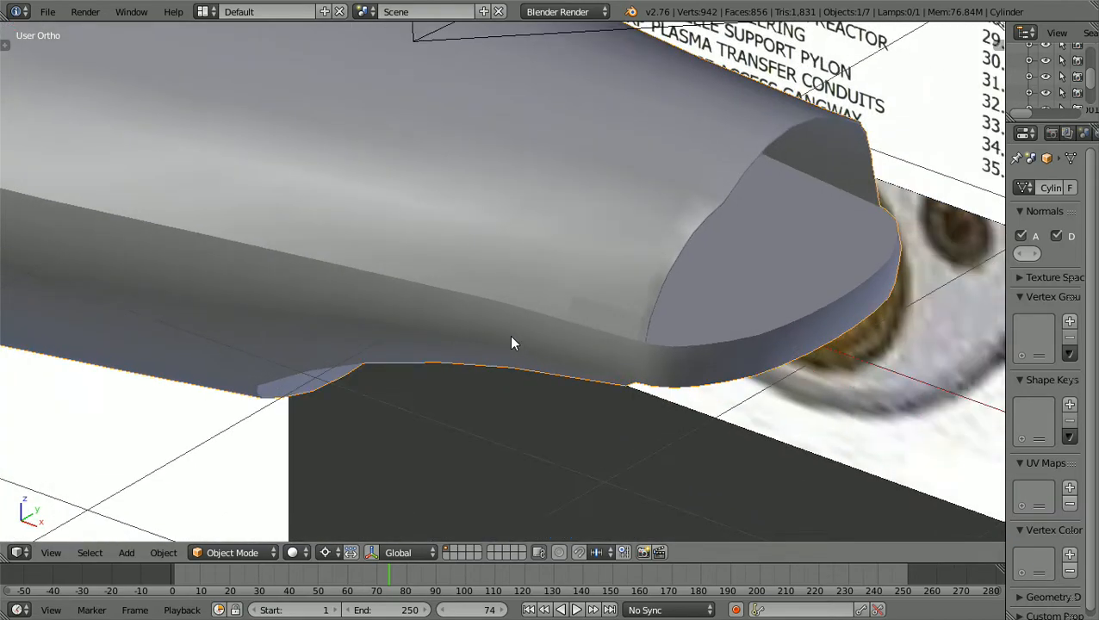
{"action": "scroll", "coordinate": [510, 336], "scroll_direction": "up", "scroll_amount": 2}
{"action": "scroll", "coordinate": [678, 307], "scroll_direction": "down", "scroll_amount": 3}
{"action": "mouse_move", "coordinate": [678, 307]}
{"action": "middle_mouse_down"}
{"action": "mouse_move", "coordinate": [693, 312]}
{"action": "mouse_move", "coordinate": [672, 311]}
{"action": "middle_mouse_up"}
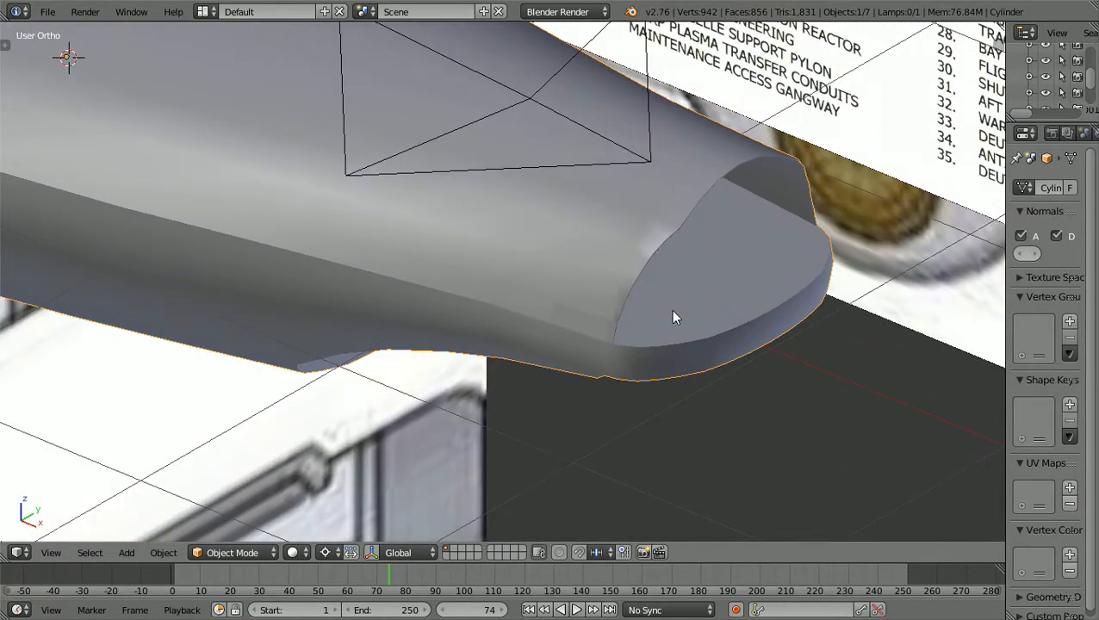
{"action": "scroll", "coordinate": [673, 317], "scroll_direction": "up", "scroll_amount": 4}
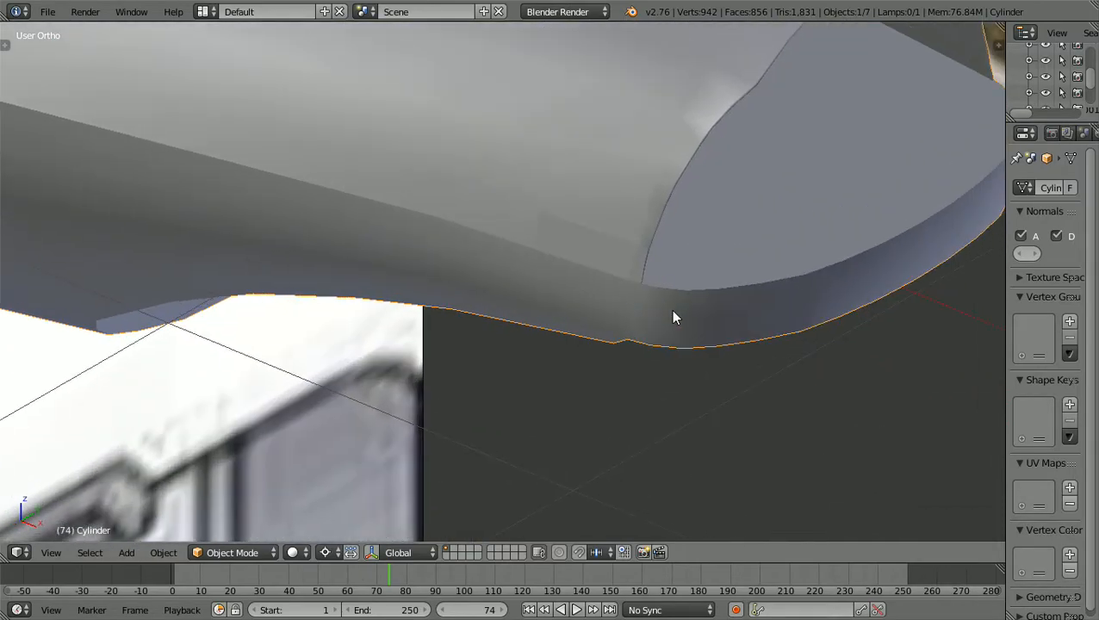
{"action": "scroll", "coordinate": [673, 311], "scroll_direction": "up", "scroll_amount": 1, "text": "ctrl"}
{"action": "scroll", "coordinate": [673, 311], "scroll_direction": "up", "scroll_amount": 3}
{"action": "scroll", "coordinate": [673, 311], "scroll_direction": "up", "scroll_amount": 3, "text": "shift"}
{"action": "scroll", "coordinate": [673, 311], "scroll_direction": "up", "scroll_amount": 3, "text": "ctrl"}
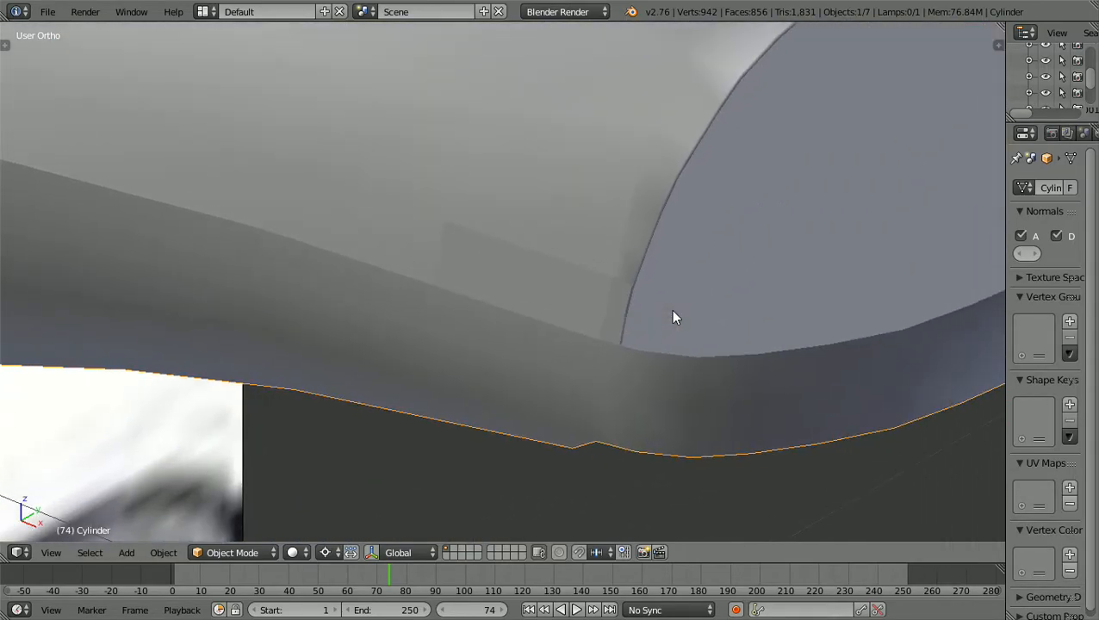
{"action": "scroll", "coordinate": [675, 318], "scroll_direction": "up", "scroll_amount": 2}
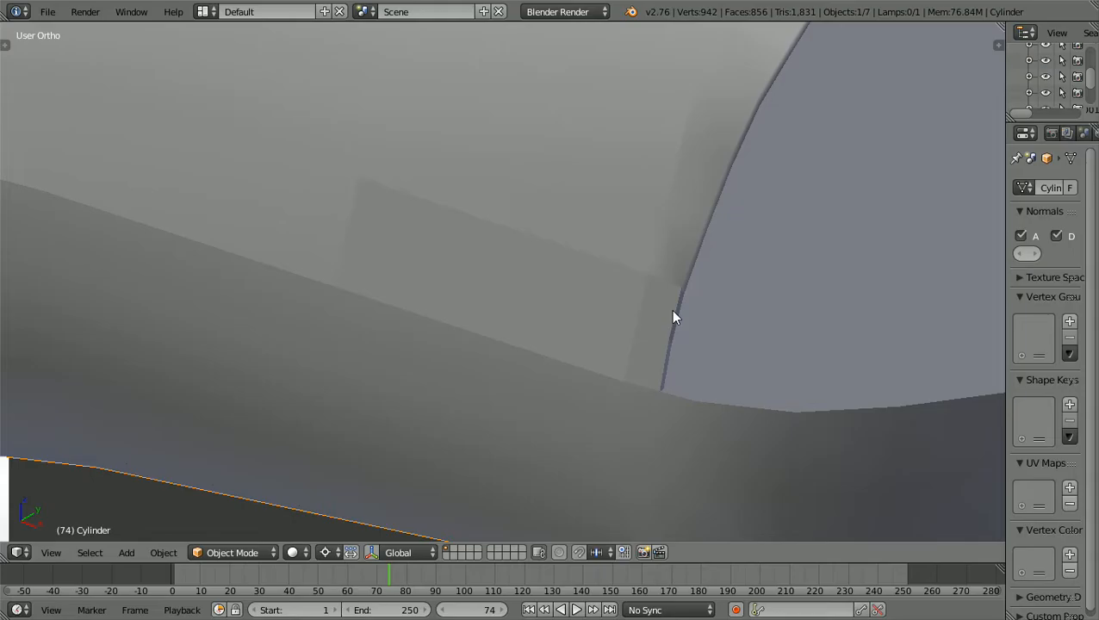
{"action": "scroll", "coordinate": [673, 317], "scroll_direction": "down", "scroll_amount": 7}
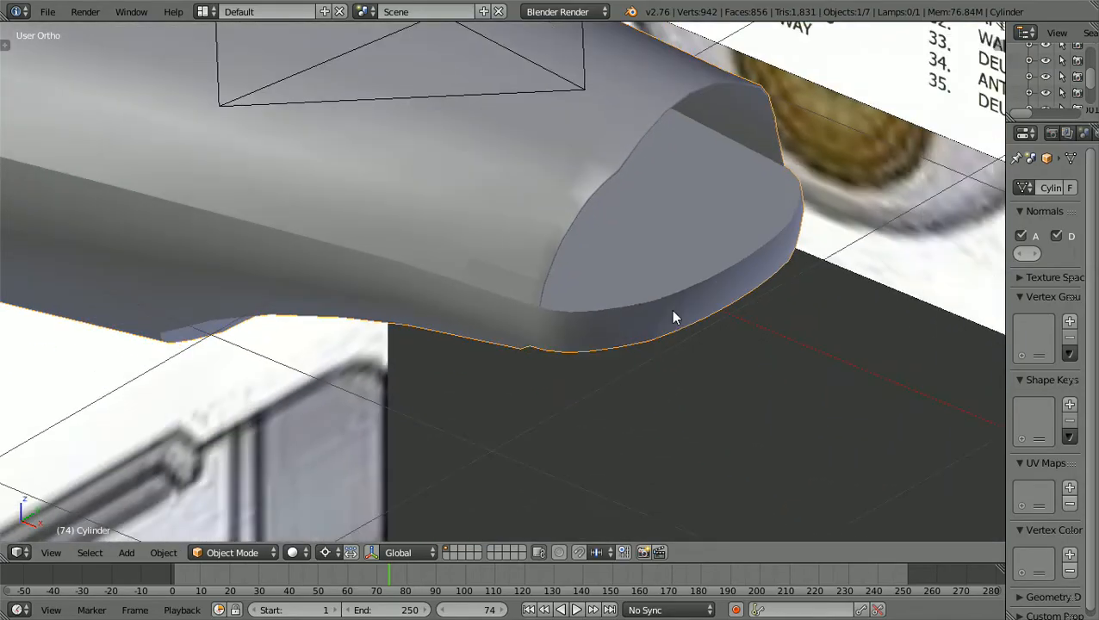
Review the whole hull and its arched opening from the front and side against the starship reference images.
{"action": "scroll", "coordinate": [673, 311], "scroll_direction": "down", "scroll_amount": 4}
{"action": "middle_click_drag", "start_coordinate": [673, 311], "coordinate": [576, 287]}
{"action": "scroll", "coordinate": [577, 287], "scroll_direction": "up", "scroll_amount": 2}
{"action": "scroll", "coordinate": [576, 287], "scroll_direction": "down", "scroll_amount": 5}
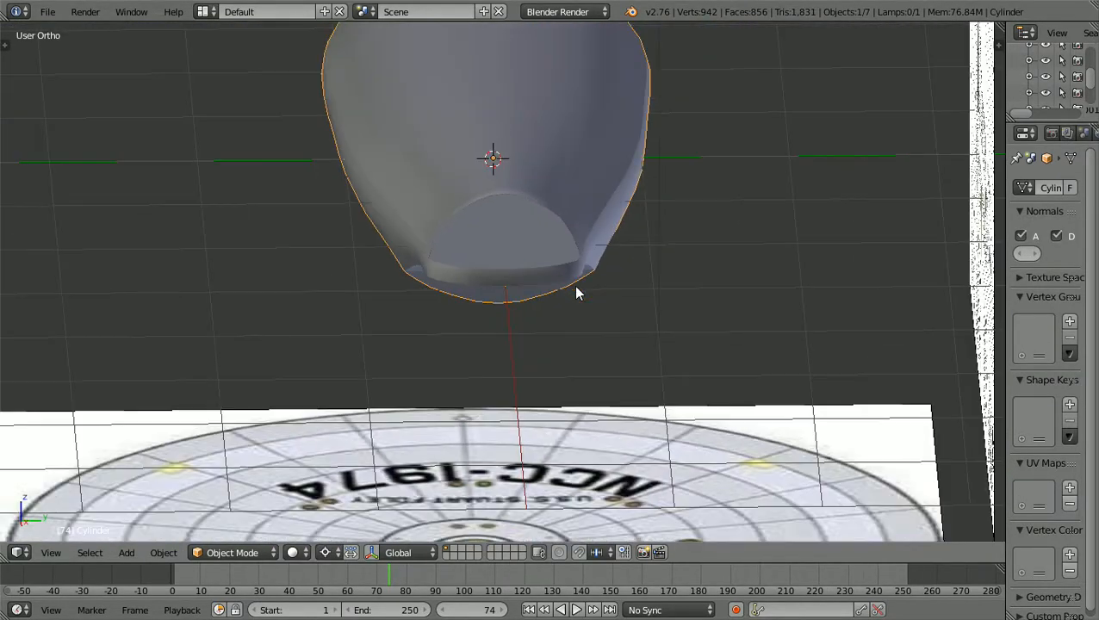
{"action": "scroll", "coordinate": [577, 293], "scroll_direction": "down", "scroll_amount": 7}
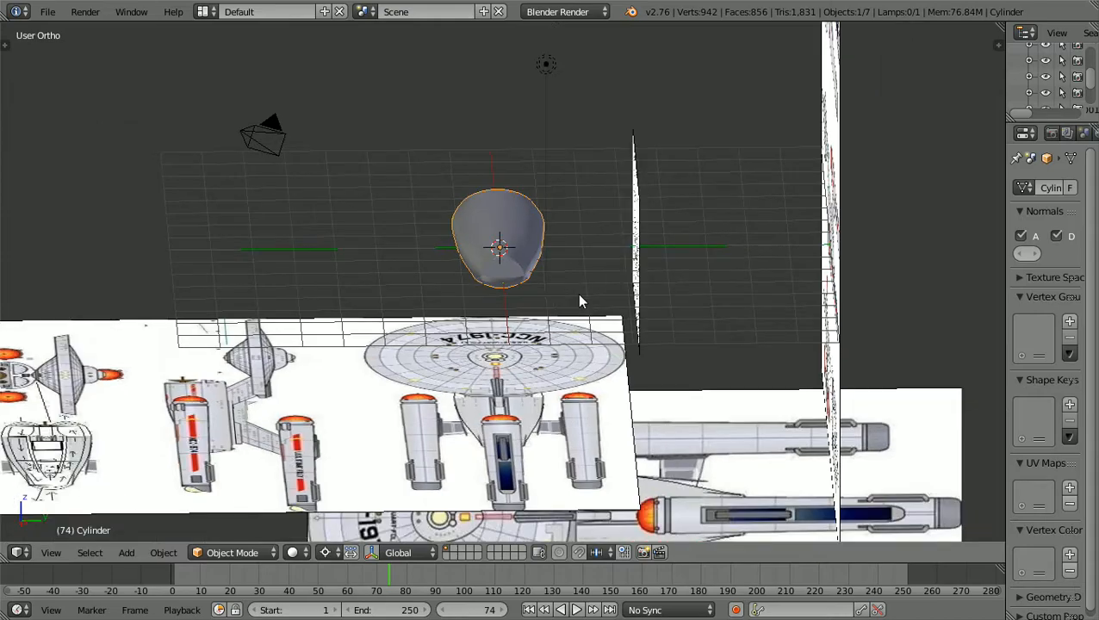
{"action": "scroll", "coordinate": [581, 302], "scroll_direction": "up", "scroll_amount": 1}
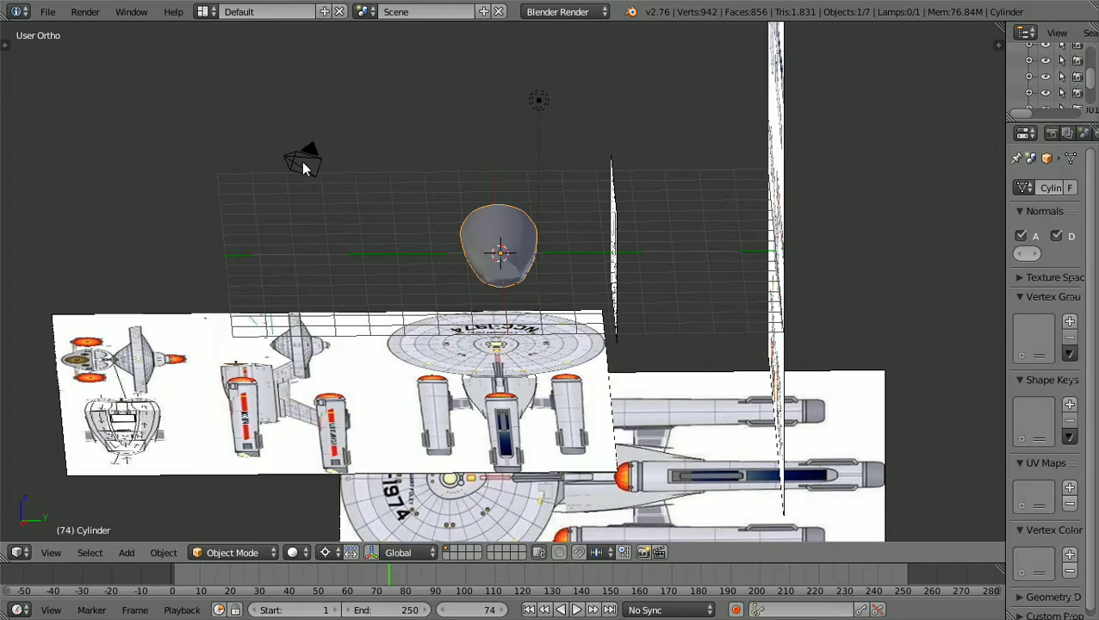
{"action": "scroll", "coordinate": [498, 336], "scroll_direction": "up", "scroll_amount": 5}
{"action": "scroll", "coordinate": [507, 341], "scroll_direction": "down", "scroll_amount": 3}
{"action": "middle_click_drag", "start_coordinate": [529, 355], "coordinate": [573, 364]}
{"action": "scroll", "coordinate": [579, 367], "scroll_direction": "up", "scroll_amount": 6}
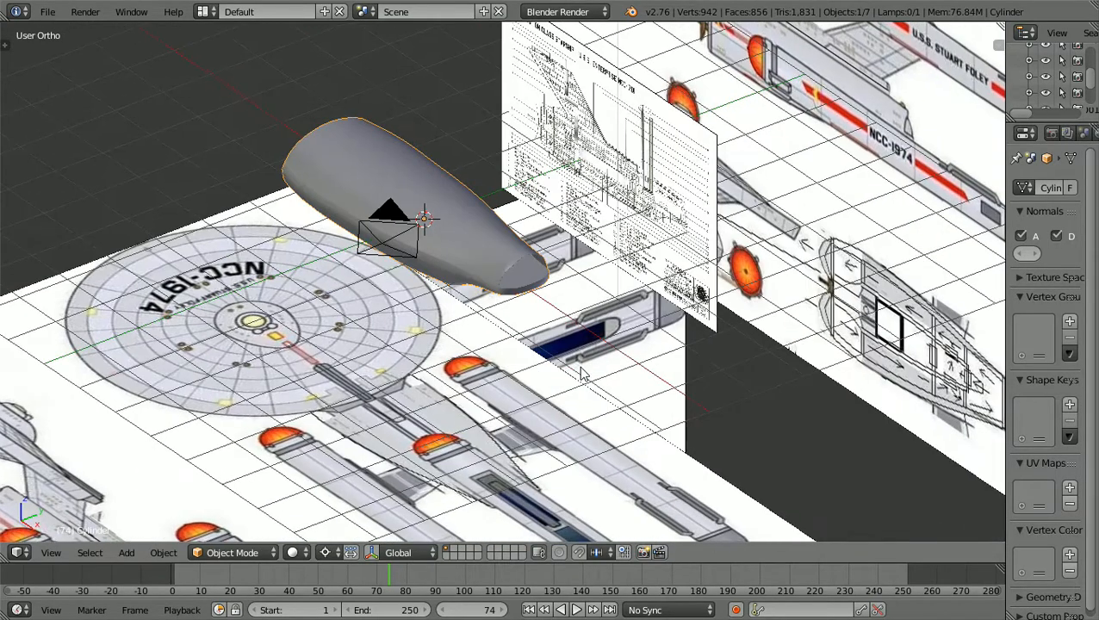
{"action": "scroll", "coordinate": [580, 367], "scroll_direction": "up", "scroll_amount": 1}
{"action": "mouse_move", "coordinate": [595, 373]}
{"action": "middle_mouse_down"}
{"action": "mouse_move", "coordinate": [604, 378]}
{"action": "mouse_move", "coordinate": [598, 364]}
{"action": "middle_mouse_up"}
{"action": "scroll", "coordinate": [604, 377], "scroll_direction": "up", "scroll_amount": 3}
{"action": "scroll", "coordinate": [604, 378], "scroll_direction": "down", "scroll_amount": 1}
{"action": "scroll", "coordinate": [601, 376], "scroll_direction": "down", "scroll_amount": 3}
{"action": "scroll", "coordinate": [603, 373], "scroll_direction": "up", "scroll_amount": 2}
{"action": "scroll", "coordinate": [598, 364], "scroll_direction": "down", "scroll_amount": 5}
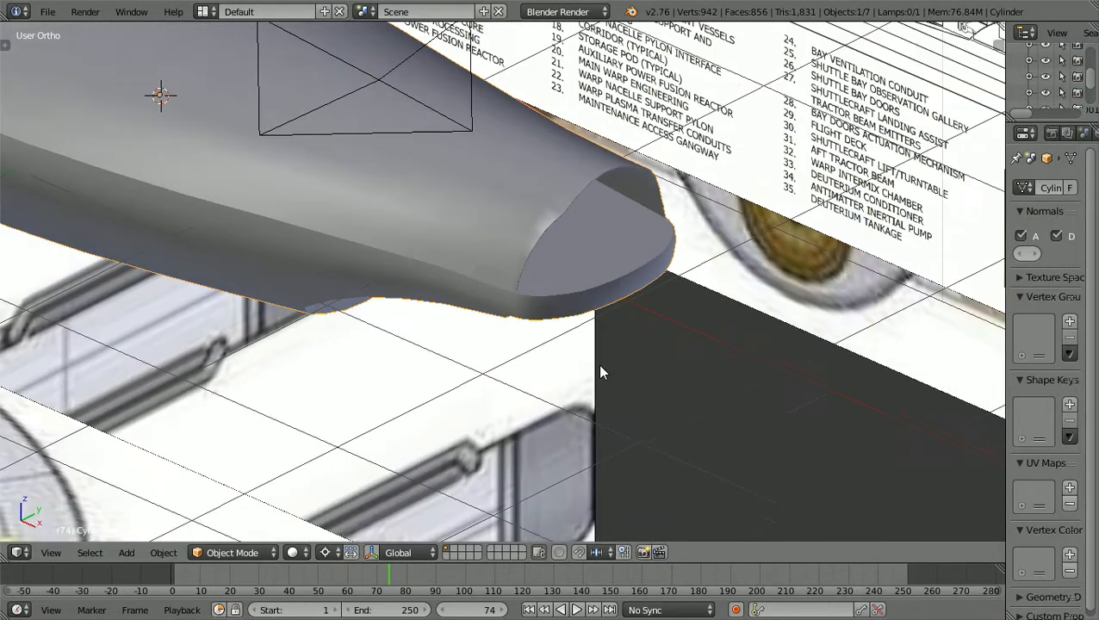
{"action": "scroll", "coordinate": [567, 336], "scroll_direction": "down", "scroll_amount": 2}
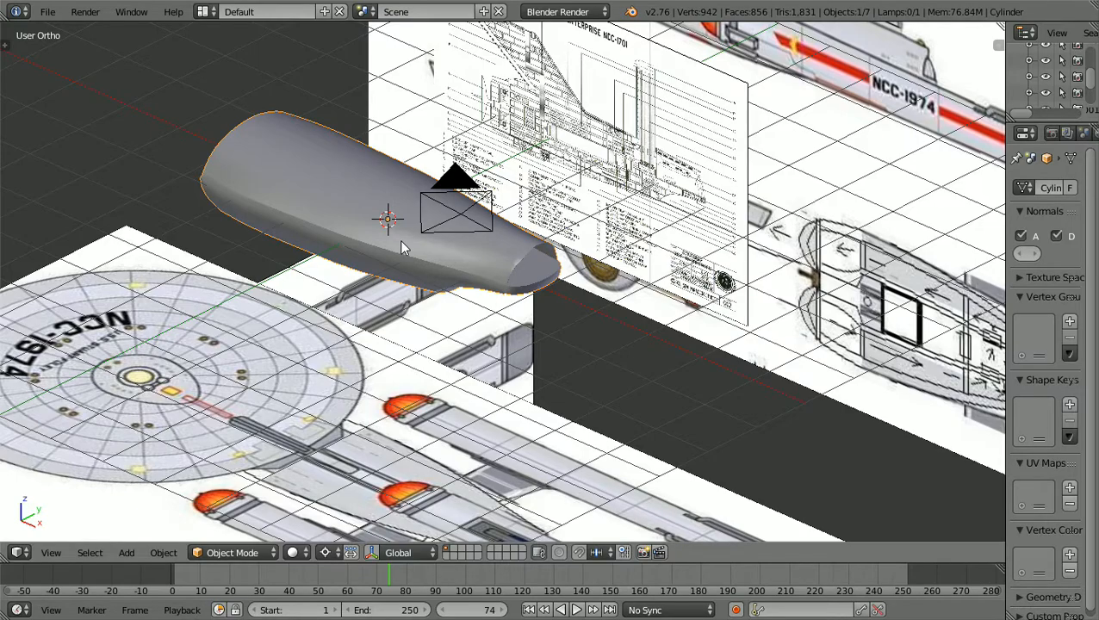
{"action": "scroll", "coordinate": [490, 261], "scroll_direction": "up", "scroll_amount": 5}
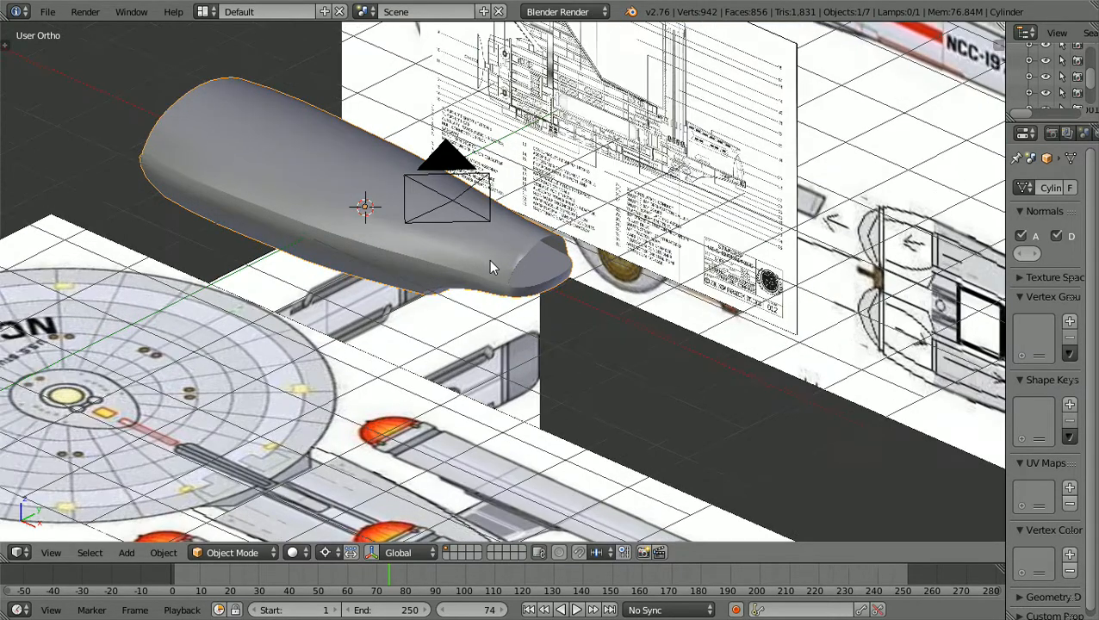
Inspect the flat-shaded patches beside the base of the arch's left side, and switch the hull to Edit Mode.
{"action": "scroll", "coordinate": [489, 267], "scroll_direction": "up", "scroll_amount": 6}
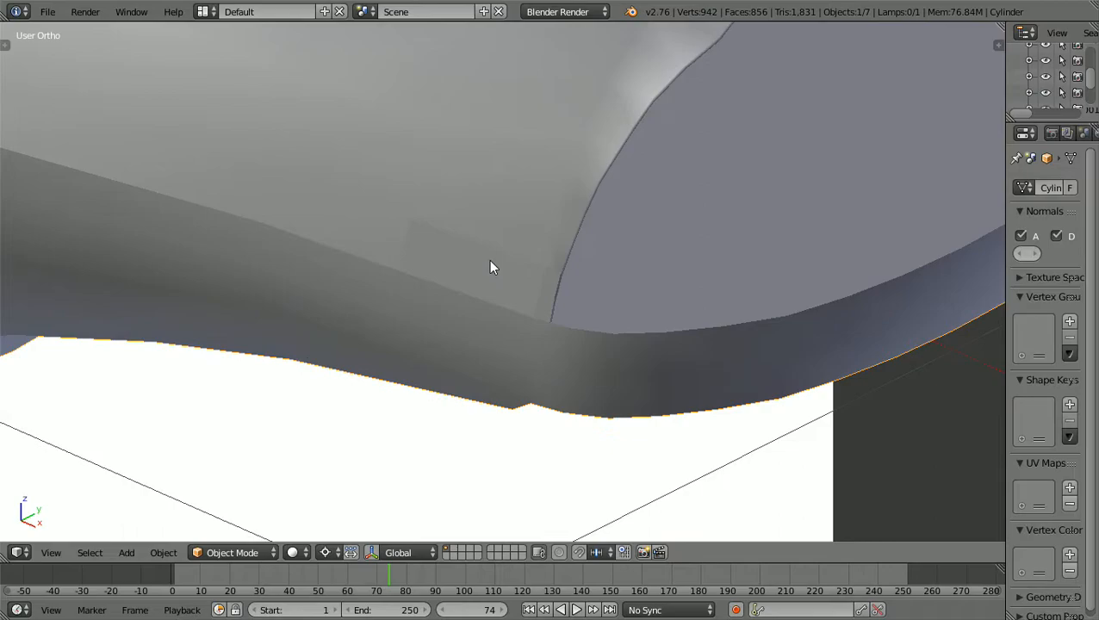
{"action": "scroll", "coordinate": [489, 267], "scroll_direction": "up", "scroll_amount": 2}
{"action": "scroll", "coordinate": [439, 254], "scroll_direction": "up", "scroll_amount": 1}
{"action": "scroll", "coordinate": [439, 259], "scroll_direction": "down", "scroll_amount": 2}
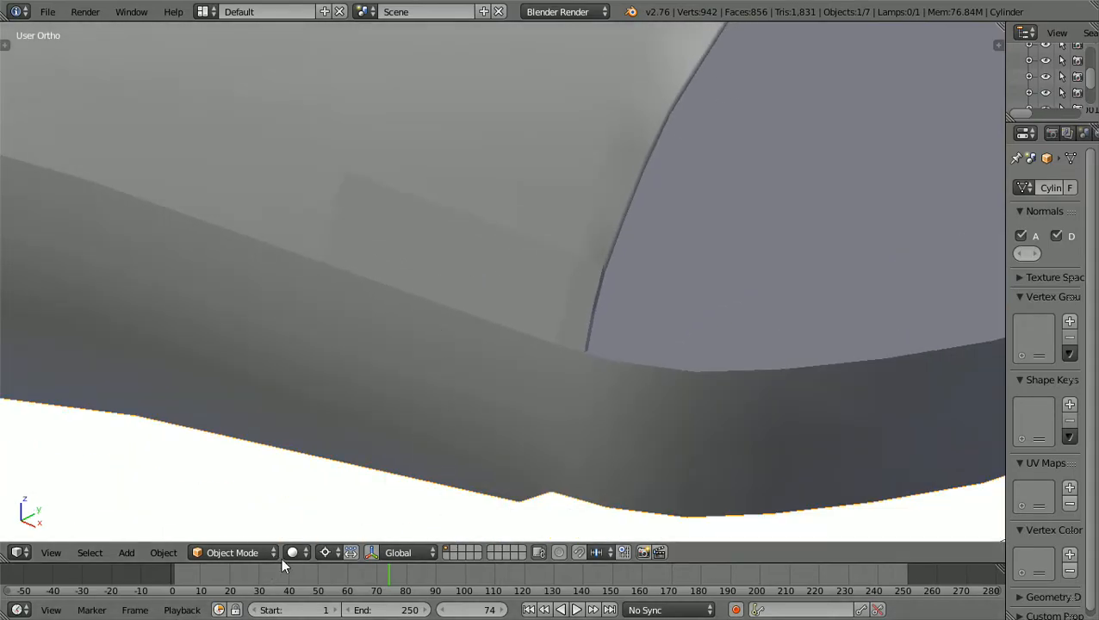
{"action": "left_click", "coordinate": [258, 552]}
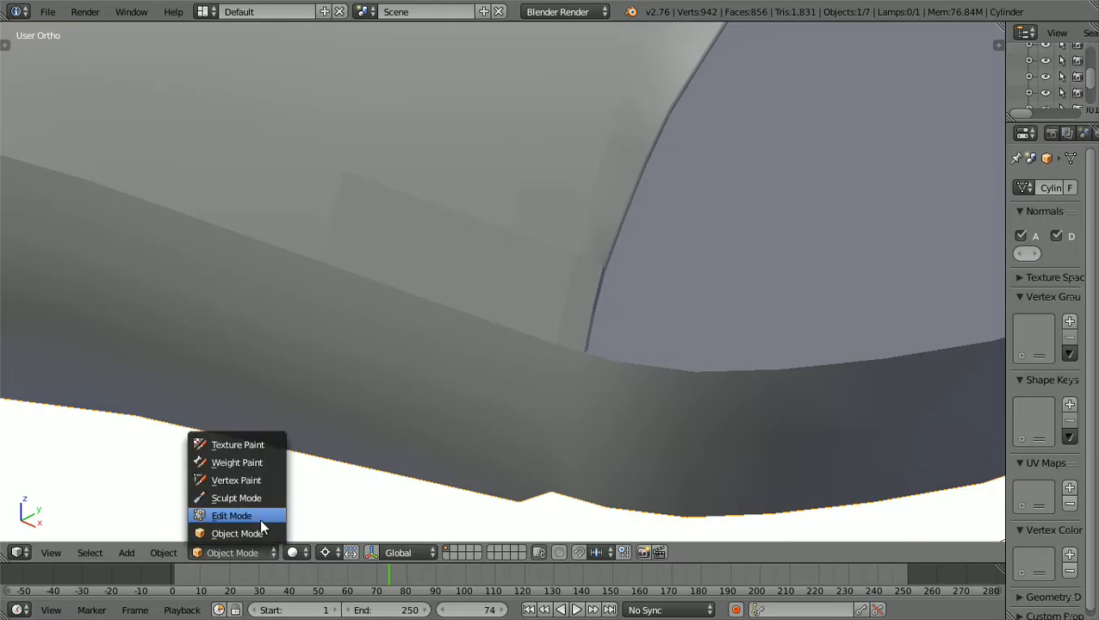
{"action": "left_click", "coordinate": [259, 519]}
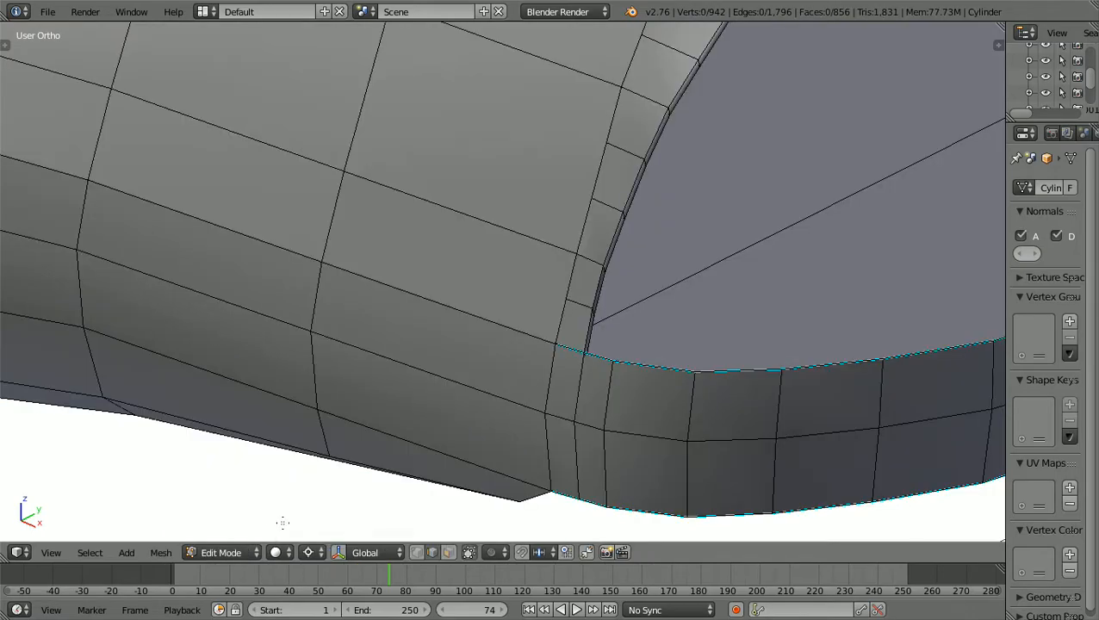
Apply smooth shading to the three flat faces beside the arch's left base, deselect everything, and return to vertex selection.
{"action": "left_click", "coordinate": [448, 554]}
{"action": "right_click", "coordinate": [460, 255]}
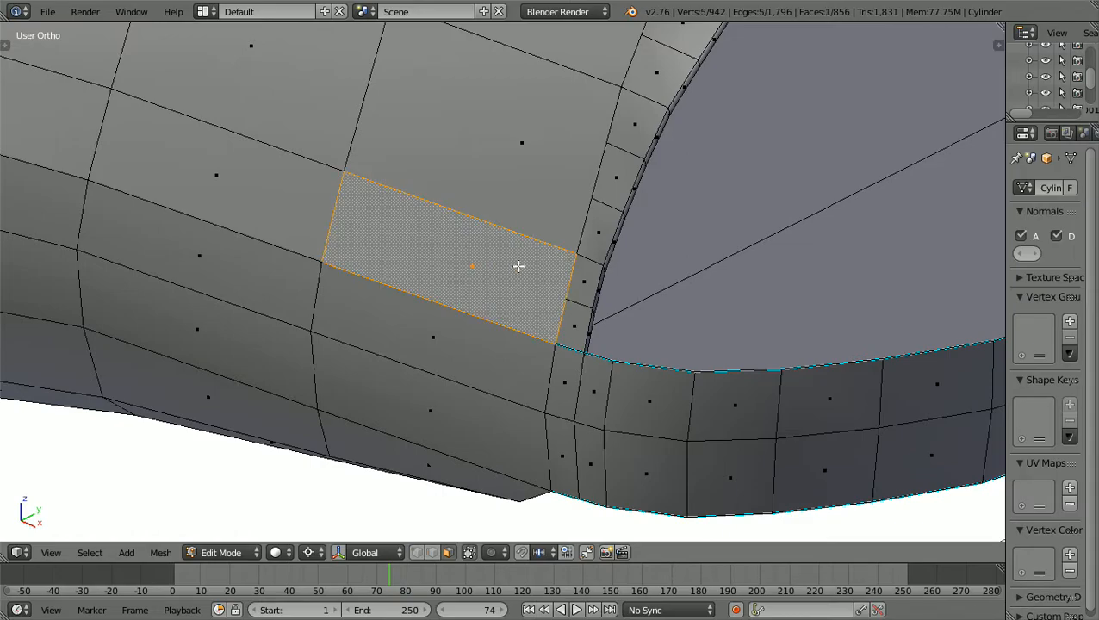
{"action": "right_click", "coordinate": [583, 296], "text": "shift"}
{"action": "right_click", "coordinate": [581, 324], "text": "shift"}
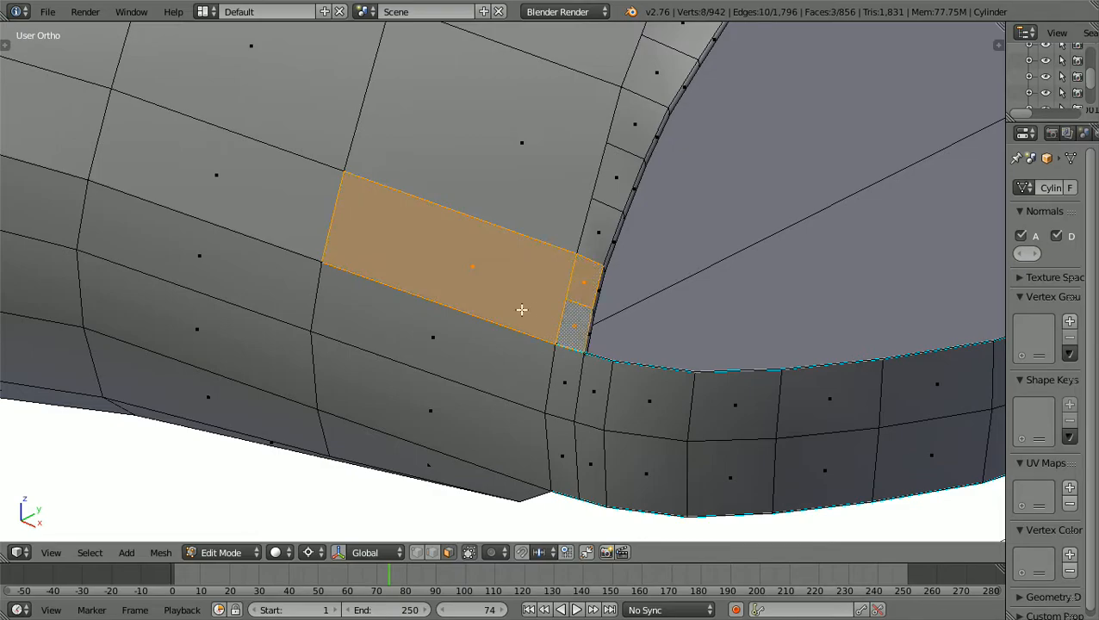
{"action": "key", "text": "t"}
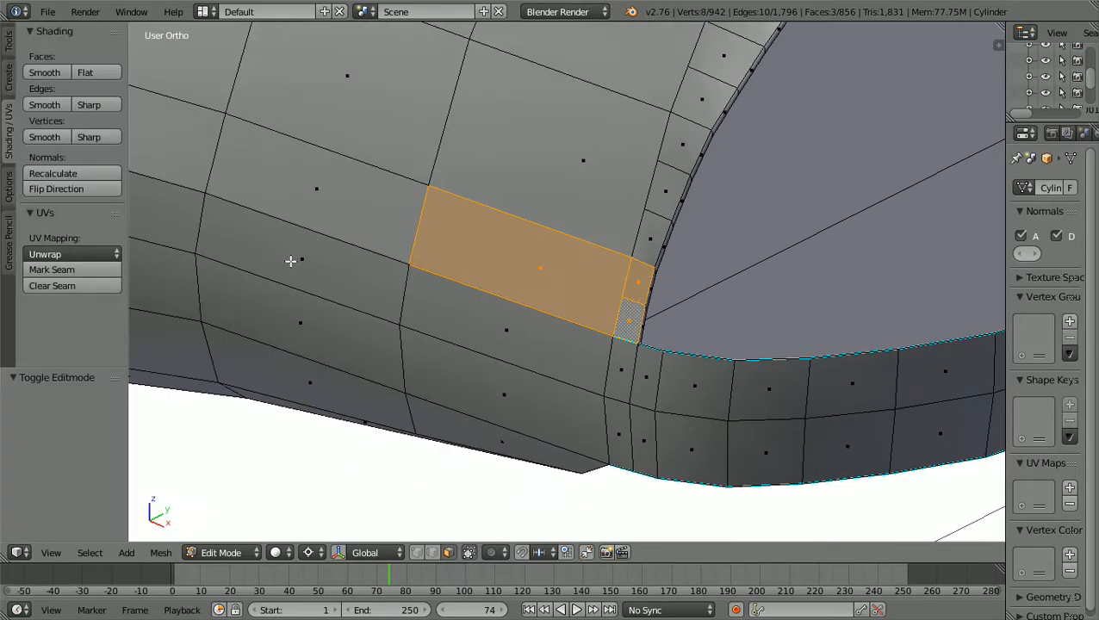
{"action": "left_click", "coordinate": [57, 75]}
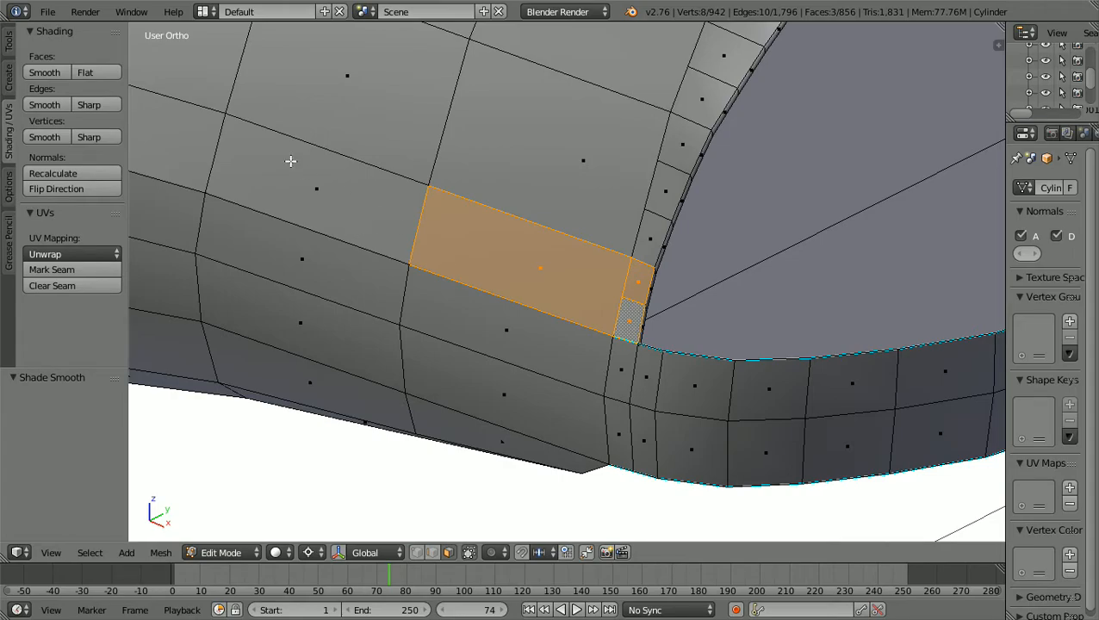
{"action": "key", "text": "t"}
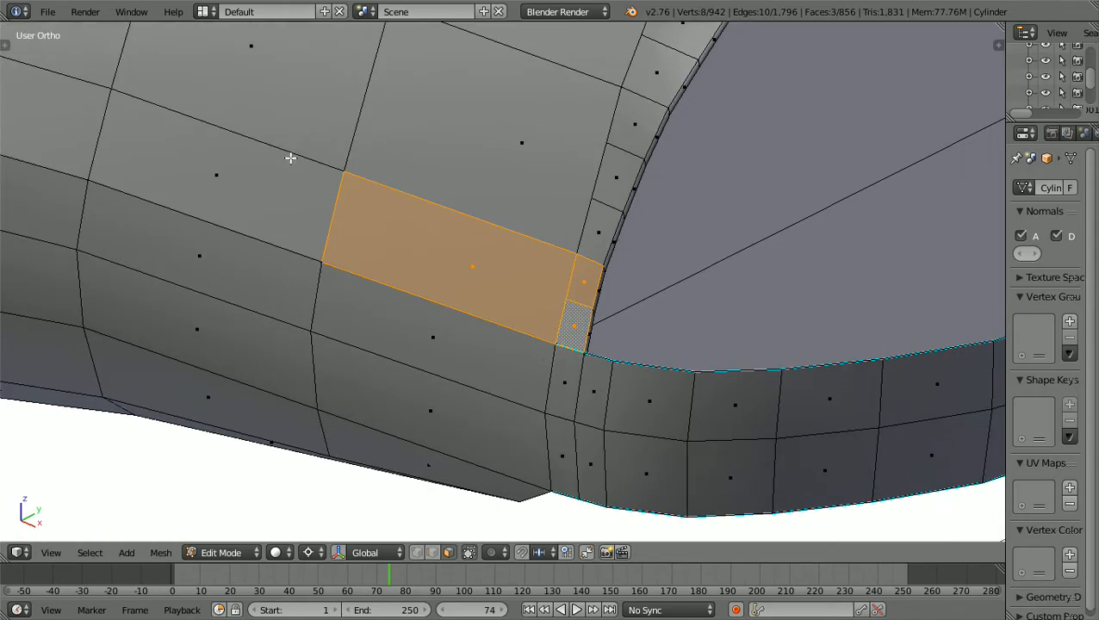
{"action": "key", "text": "a"}
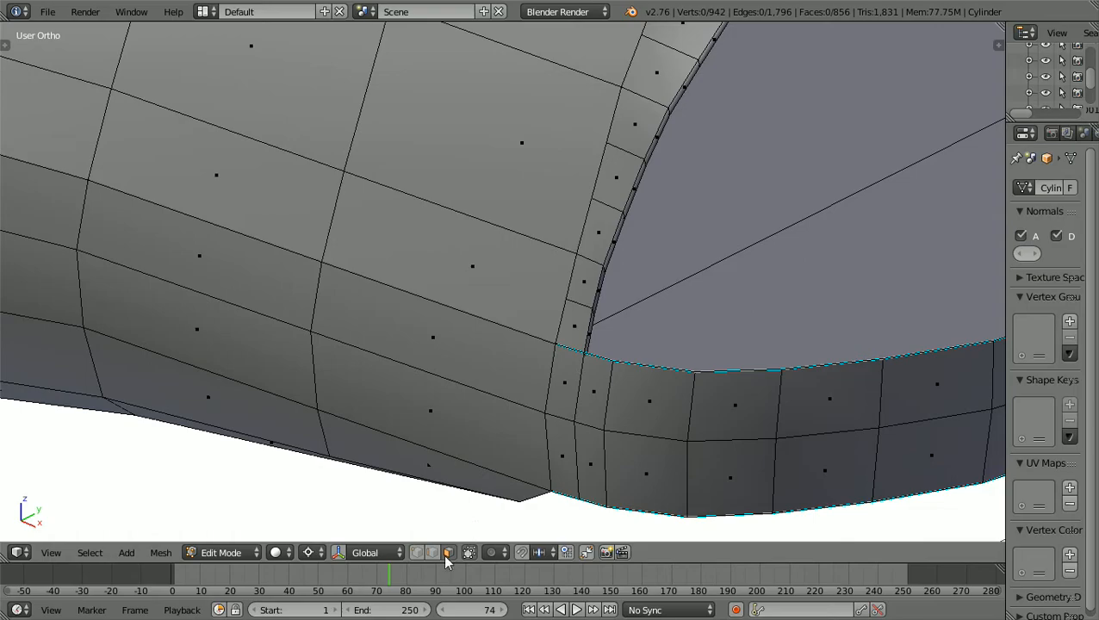
{"action": "left_click", "coordinate": [416, 552]}
Switch the hull to Object Mode and examine the smoothed shading around the arch's left base.
{"action": "scroll", "coordinate": [499, 402], "scroll_direction": "down", "scroll_amount": 3}
{"action": "middle_click_drag", "start_coordinate": [498, 400], "coordinate": [541, 444]}
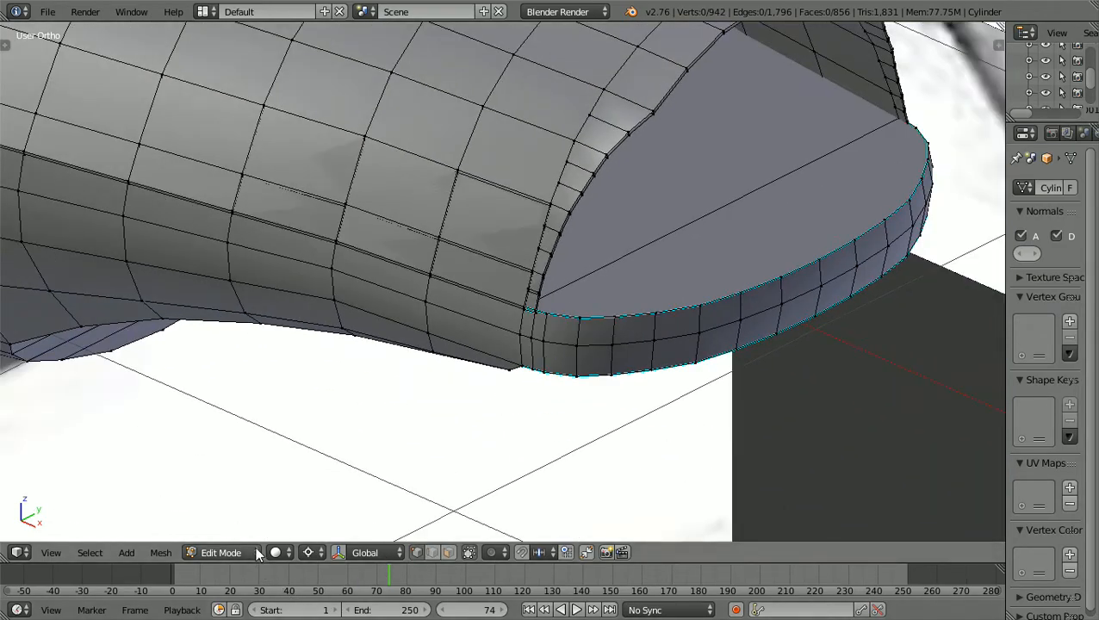
{"action": "left_click", "coordinate": [256, 554]}
{"action": "left_click", "coordinate": [253, 536]}
{"action": "scroll", "coordinate": [400, 470], "scroll_direction": "down", "scroll_amount": 2}
{"action": "scroll", "coordinate": [400, 465], "scroll_direction": "up", "scroll_amount": 1}
{"action": "middle_click_drag", "start_coordinate": [399, 466], "coordinate": [458, 470]}
{"action": "scroll", "coordinate": [458, 469], "scroll_direction": "up", "scroll_amount": 1}
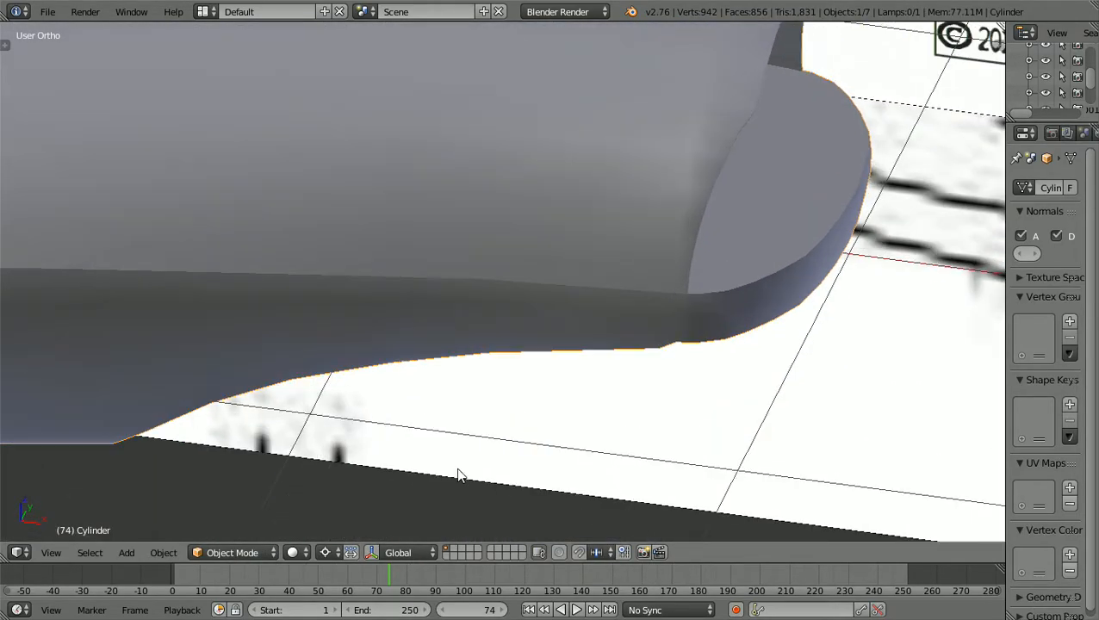
Check the hull's aft profile in front view against the blueprint, and examine the arched opening from the rear.
{"action": "scroll", "coordinate": [459, 475], "scroll_direction": "down", "scroll_amount": 3}
{"action": "key", "text": "KP_1"}
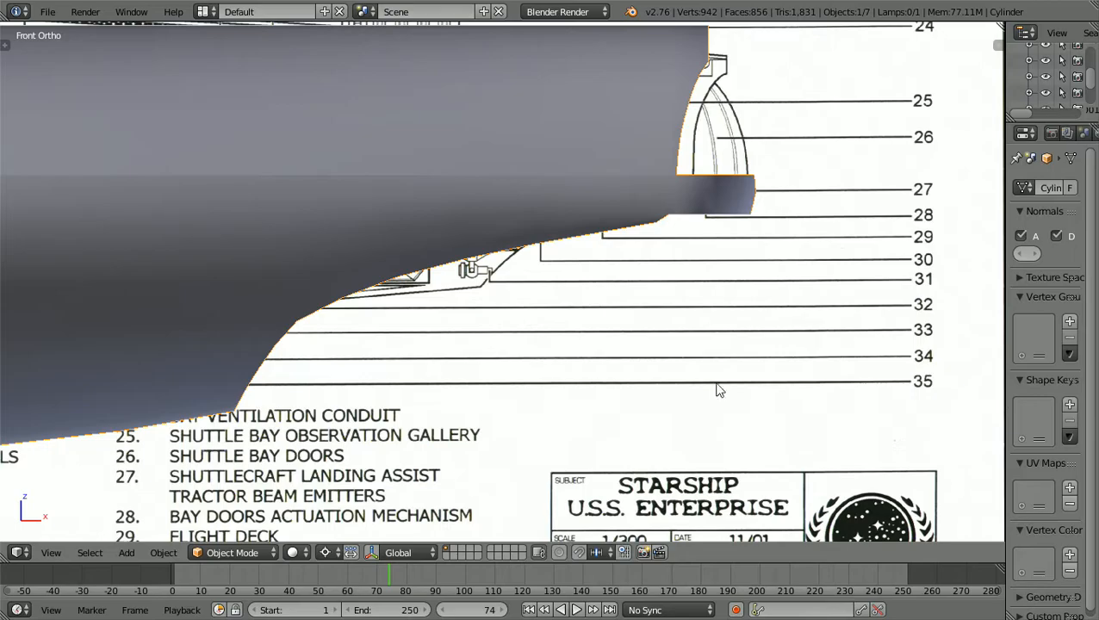
{"action": "scroll", "coordinate": [843, 335], "scroll_direction": "down", "scroll_amount": 2}
{"action": "middle_click_drag", "start_coordinate": [820, 346], "coordinate": [640, 388]}
{"action": "scroll", "coordinate": [687, 383], "scroll_direction": "up", "scroll_amount": 5}
{"action": "scroll", "coordinate": [687, 382], "scroll_direction": "down", "scroll_amount": 2}
{"action": "scroll", "coordinate": [644, 388], "scroll_direction": "up", "scroll_amount": 3}
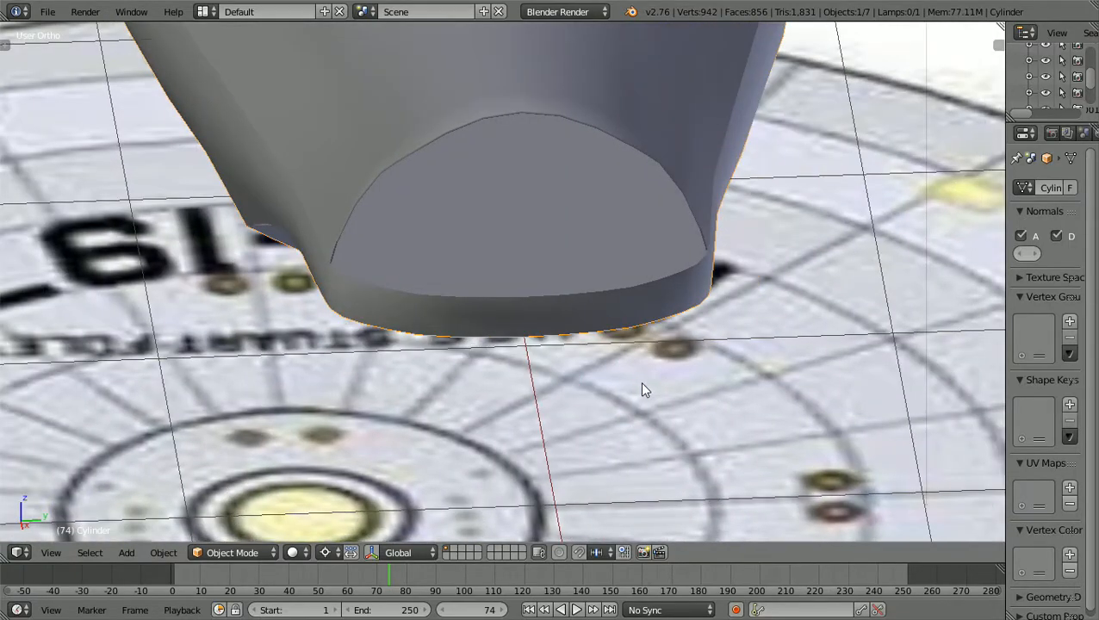
{"action": "scroll", "coordinate": [642, 385], "scroll_direction": "down", "scroll_amount": 2}
{"action": "mouse_move", "coordinate": [643, 387]}
{"action": "middle_mouse_down"}
{"action": "mouse_move", "coordinate": [614, 390]}
{"action": "mouse_move", "coordinate": [628, 377]}
{"action": "middle_mouse_up"}
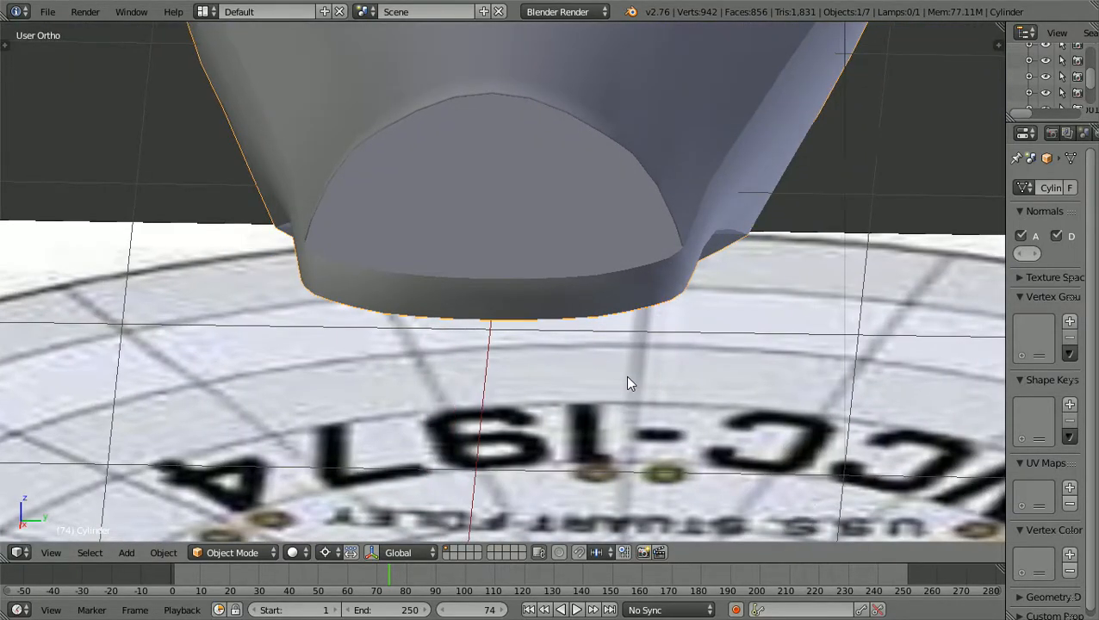
{"action": "scroll", "coordinate": [628, 378], "scroll_direction": "up", "scroll_amount": 2}
{"action": "scroll", "coordinate": [628, 377], "scroll_direction": "down", "scroll_amount": 3}
{"action": "scroll", "coordinate": [628, 384], "scroll_direction": "up", "scroll_amount": 5}
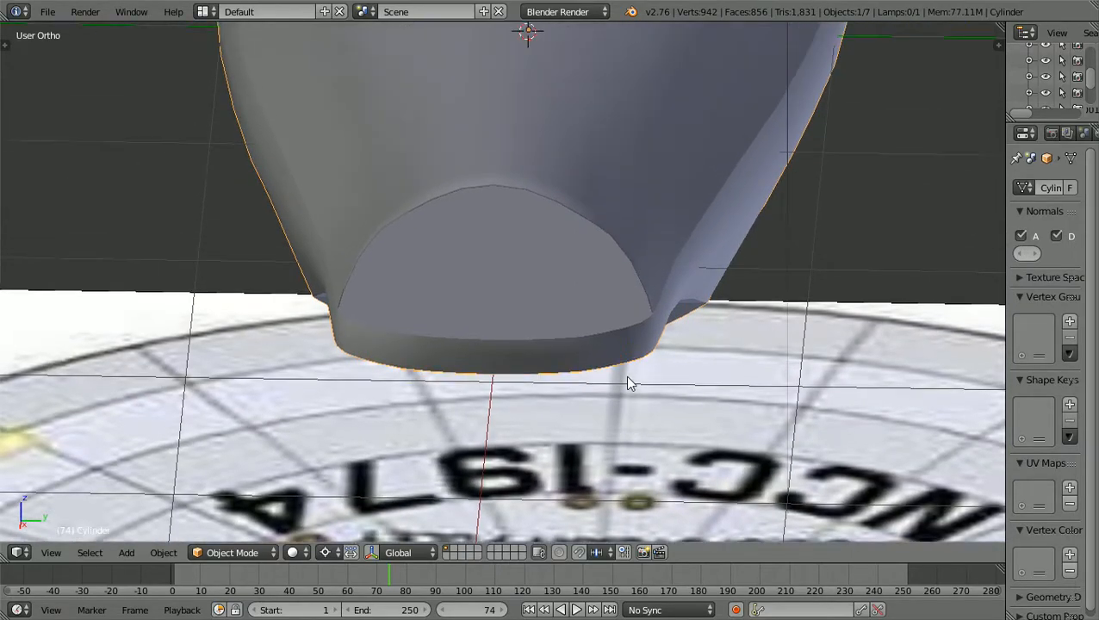
{"action": "scroll", "coordinate": [628, 385], "scroll_direction": "down", "scroll_amount": 5}
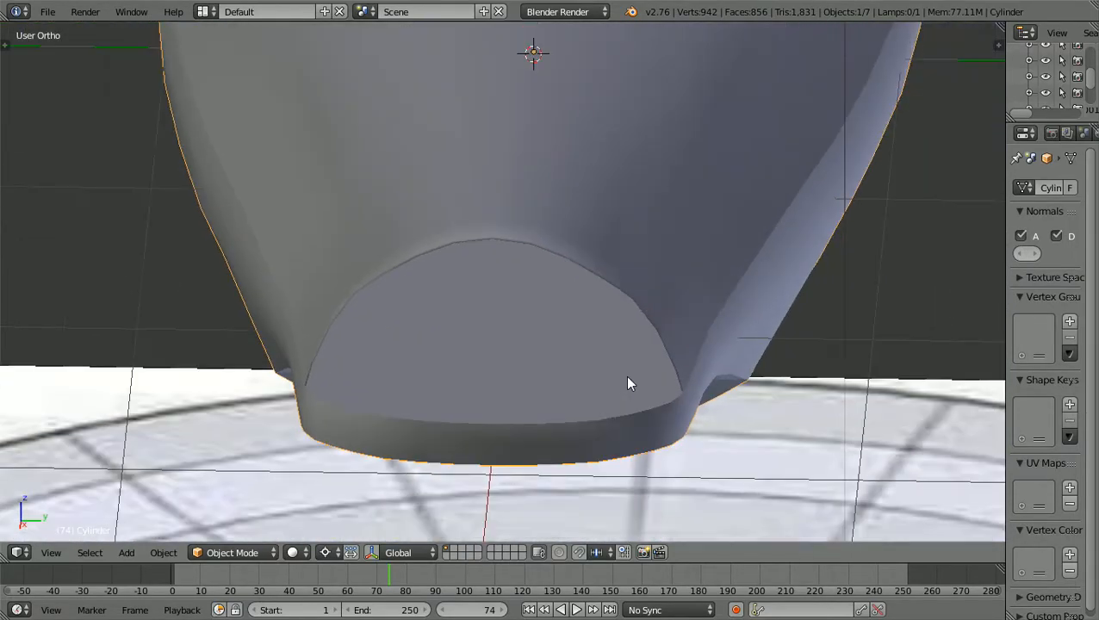
{"action": "middle_click_drag", "start_coordinate": [627, 378], "coordinate": [658, 378]}
Compare the shuttle bay end with the side blueprint again, and examine the arch's rim up close.
{"action": "key", "text": "KP_3"}
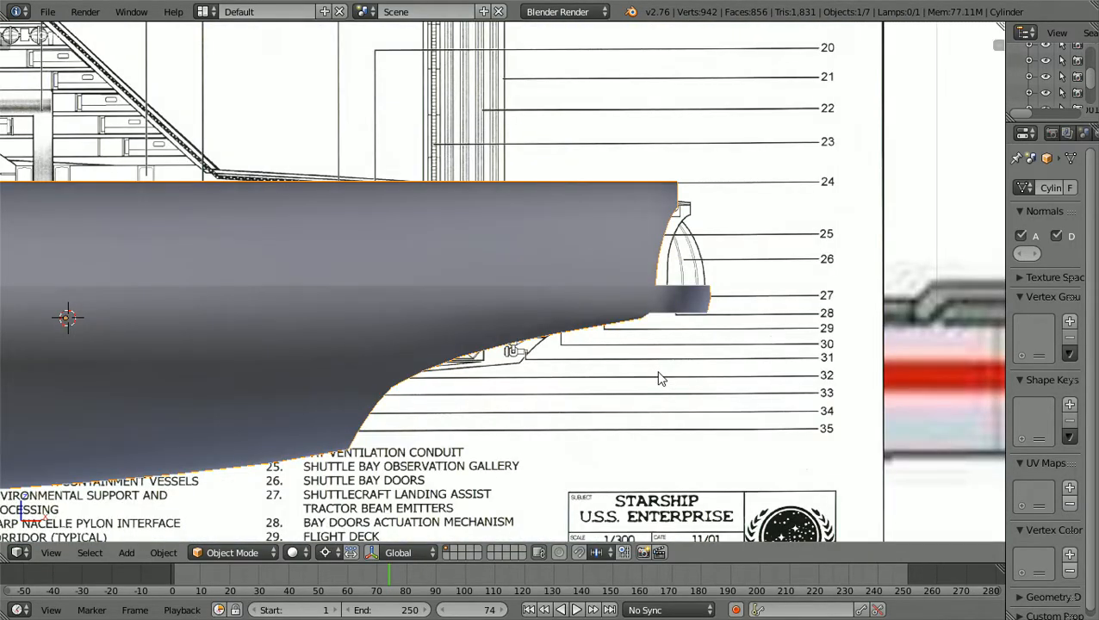
{"action": "scroll", "coordinate": [656, 380], "scroll_direction": "down", "scroll_amount": 1}
{"action": "middle_click_drag", "start_coordinate": [655, 380], "coordinate": [743, 386]}
{"action": "scroll", "coordinate": [543, 408], "scroll_direction": "up", "scroll_amount": 2}
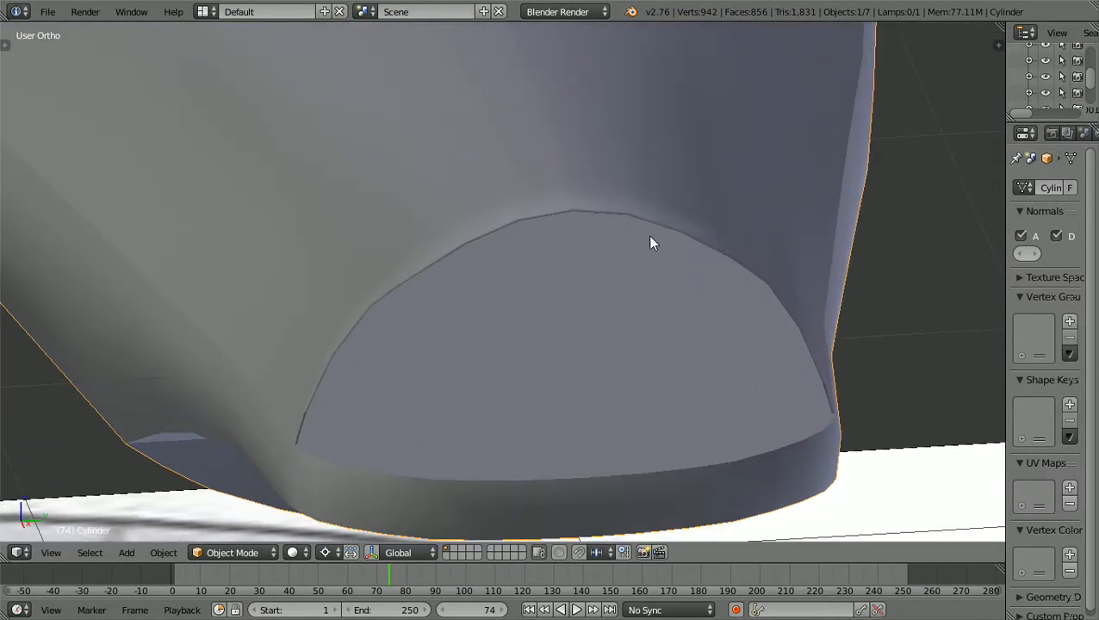
{"action": "scroll", "coordinate": [588, 299], "scroll_direction": "down", "scroll_amount": 2}
{"action": "scroll", "coordinate": [588, 299], "scroll_direction": "up", "scroll_amount": 2}
{"action": "scroll", "coordinate": [497, 304], "scroll_direction": "down", "scroll_amount": 2}
{"action": "middle_click_drag", "start_coordinate": [497, 304], "coordinate": [467, 269]}
{"action": "scroll", "coordinate": [467, 269], "scroll_direction": "down", "scroll_amount": 5}
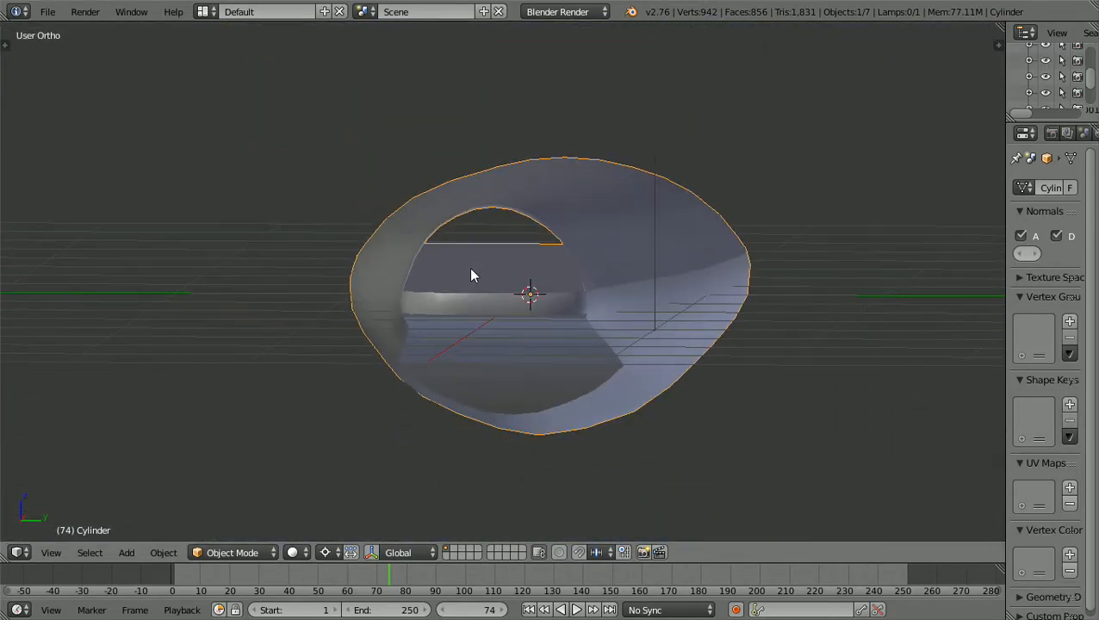
Examine the arched opening's outline and thin top rim straight on in the right orthographic view.
{"action": "key", "text": "KP_3"}
{"action": "scroll", "coordinate": [479, 278], "scroll_direction": "up", "scroll_amount": 3}
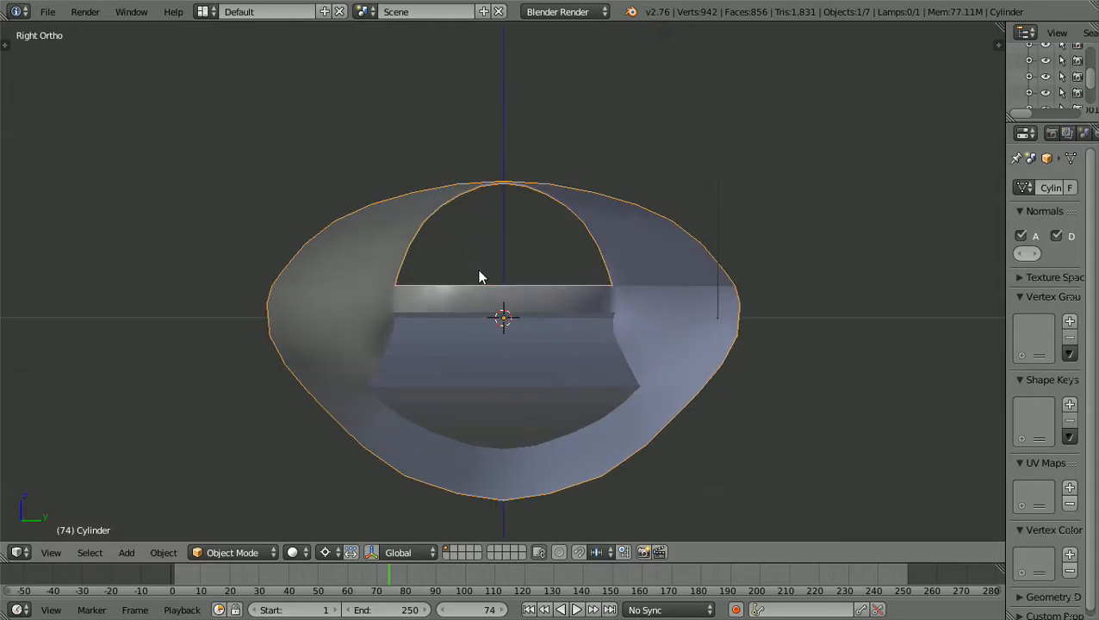
{"action": "scroll", "coordinate": [480, 278], "scroll_direction": "up", "scroll_amount": 4}
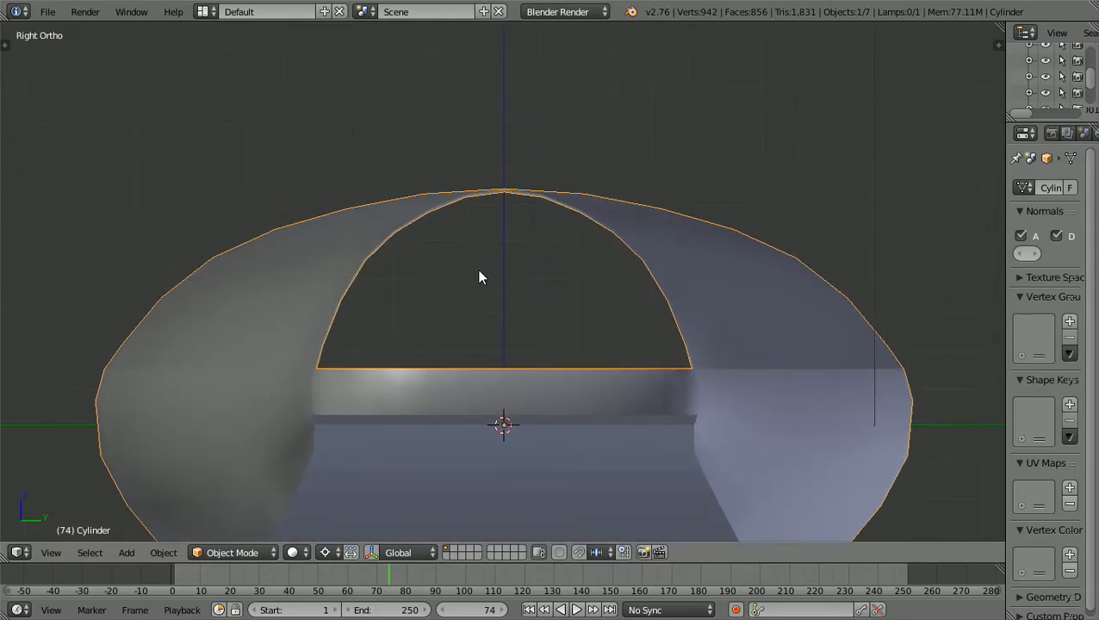
{"action": "scroll", "coordinate": [479, 270], "scroll_direction": "down", "scroll_amount": 7, "text": "shift"}
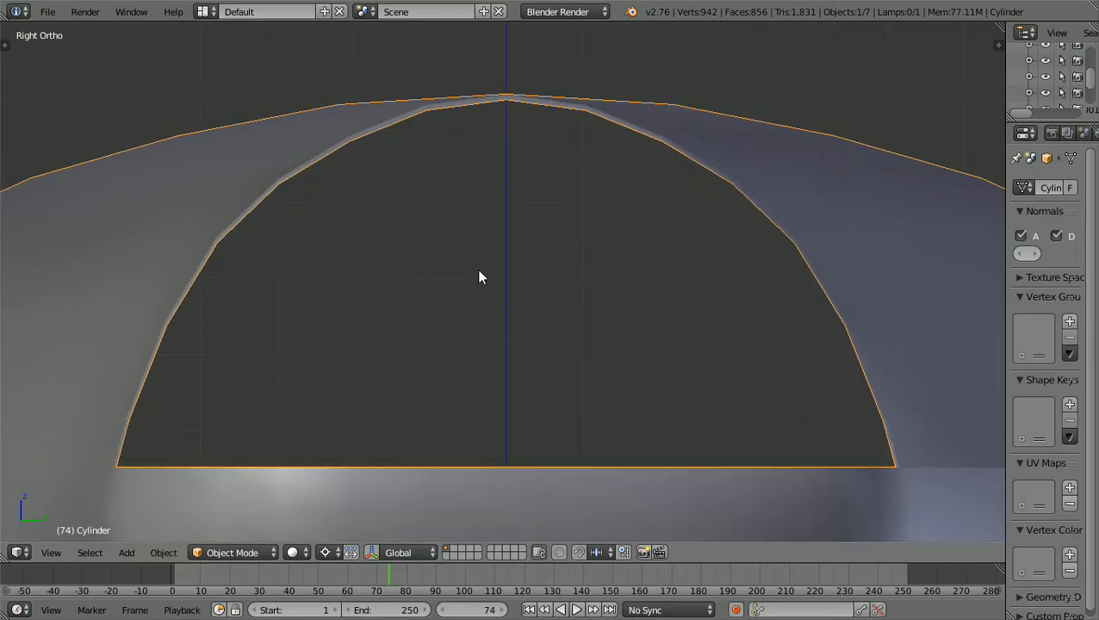
{"action": "scroll", "coordinate": [479, 271], "scroll_direction": "up", "scroll_amount": 1}
{"action": "scroll", "coordinate": [480, 277], "scroll_direction": "down", "scroll_amount": 3}
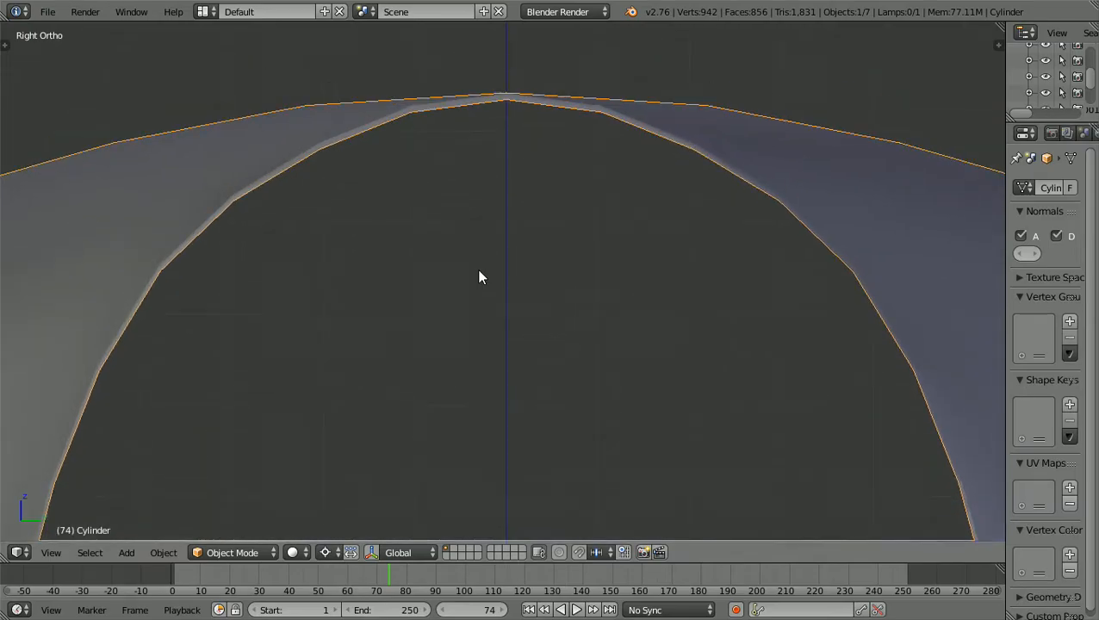
{"action": "scroll", "coordinate": [480, 278], "scroll_direction": "up", "scroll_amount": 2}
{"action": "scroll", "coordinate": [480, 277], "scroll_direction": "down", "scroll_amount": 4}
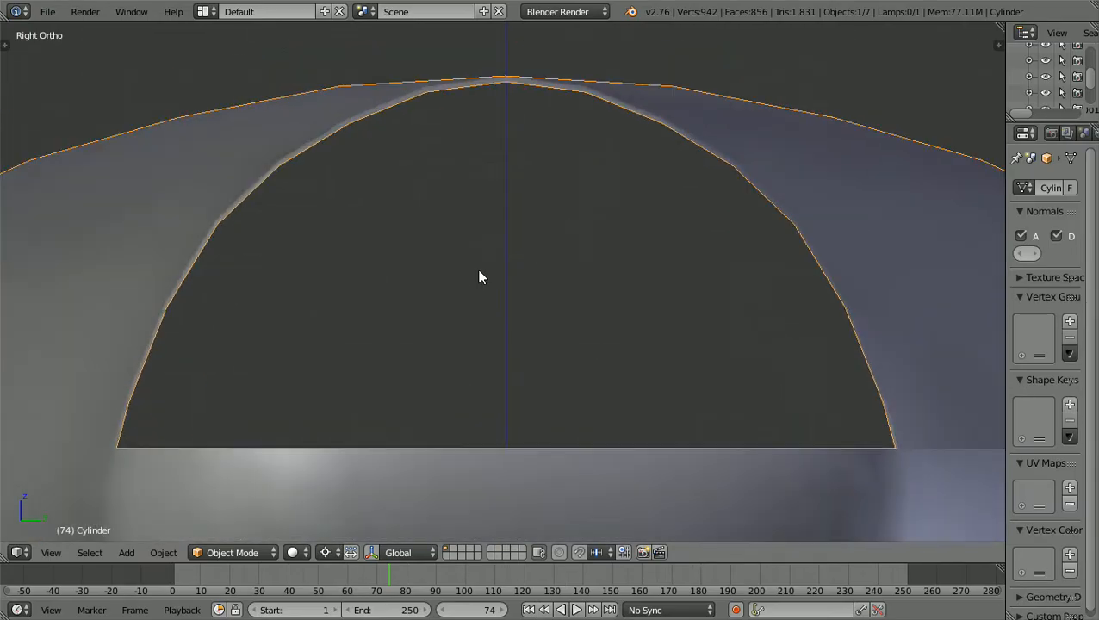
Look through the arch from the hull's open front end, and switch to Edit Mode to examine its mesh.
{"action": "middle_click_drag", "start_coordinate": [503, 285], "coordinate": [615, 331]}
{"action": "scroll", "coordinate": [616, 334], "scroll_direction": "up", "scroll_amount": 2}
{"action": "scroll", "coordinate": [616, 335], "scroll_direction": "down", "scroll_amount": 2}
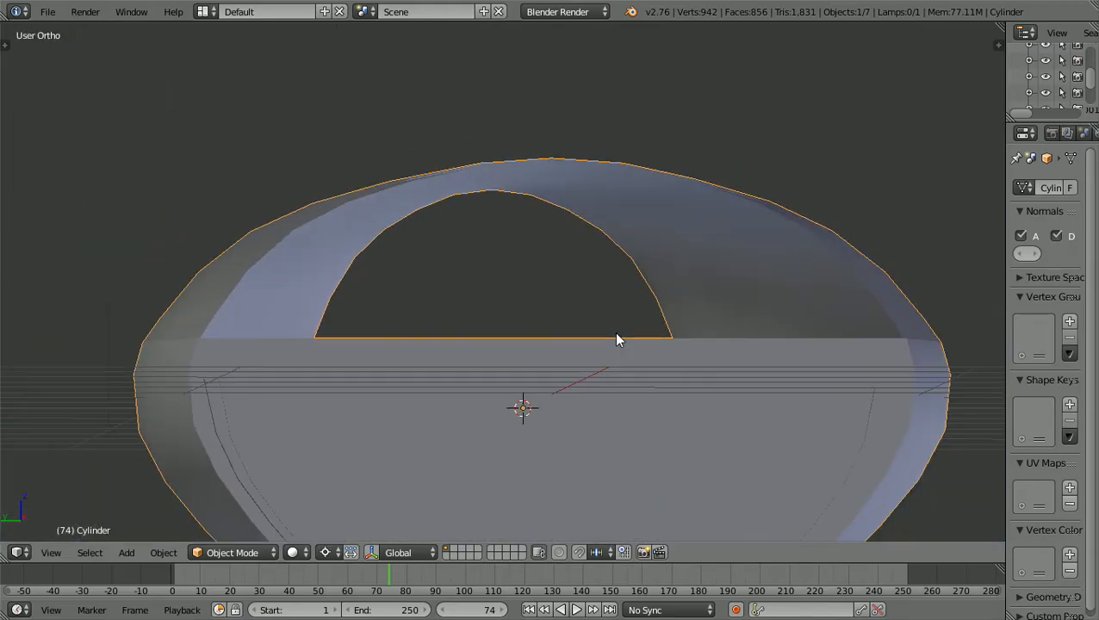
{"action": "scroll", "coordinate": [616, 334], "scroll_direction": "up", "scroll_amount": 1}
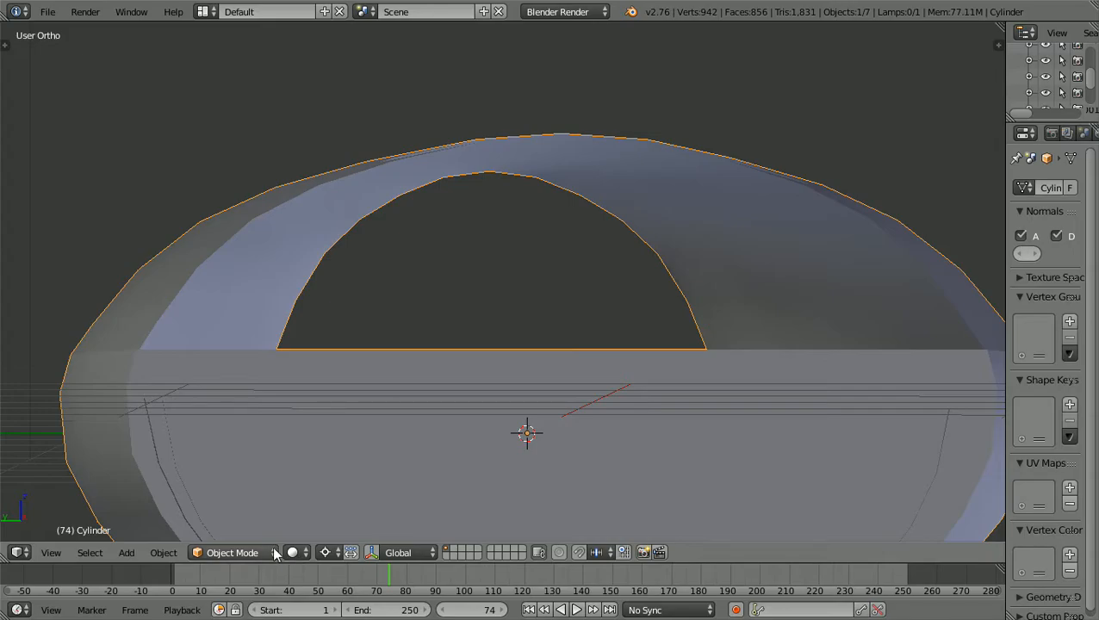
{"action": "left_click", "coordinate": [232, 552]}
{"action": "left_click", "coordinate": [260, 516]}
{"action": "scroll", "coordinate": [460, 453], "scroll_direction": "up", "scroll_amount": 2}
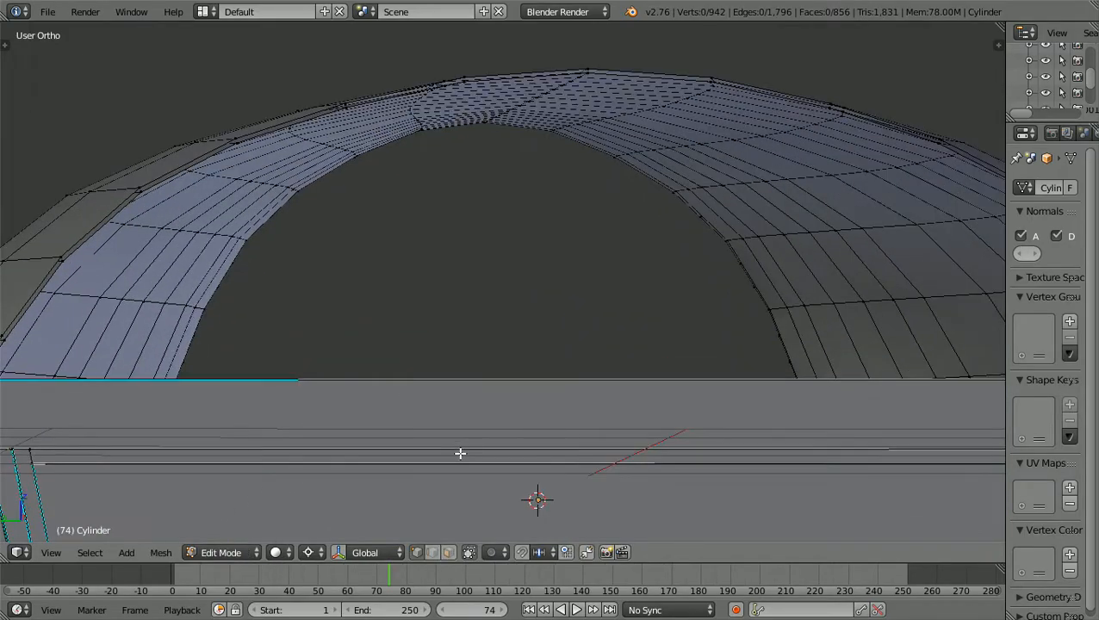
{"action": "scroll", "coordinate": [422, 403], "scroll_direction": "down", "scroll_amount": 1}
{"action": "mouse_move", "coordinate": [419, 403]}
{"action": "middle_mouse_down"}
{"action": "mouse_move", "coordinate": [430, 403]}
{"action": "mouse_move", "coordinate": [418, 410]}
{"action": "middle_mouse_up"}
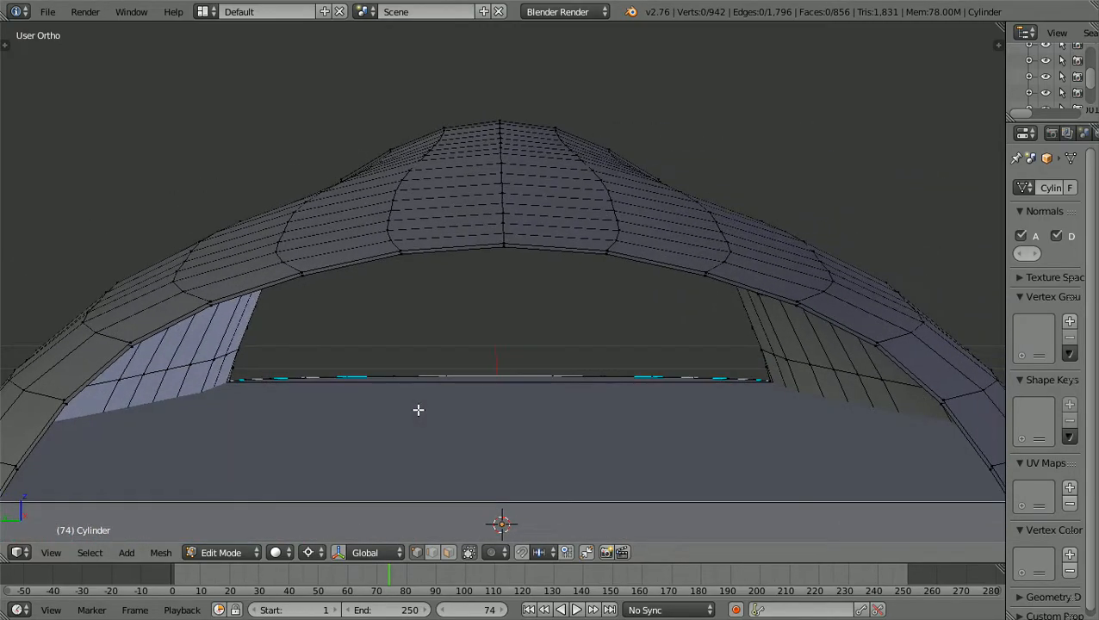
Review the hull mesh from the top view, and study the secondary hull's front and plan drawings on the reference sheet.
{"action": "scroll", "coordinate": [418, 410], "scroll_direction": "down", "scroll_amount": 3}
{"action": "key", "text": "KP_7"}
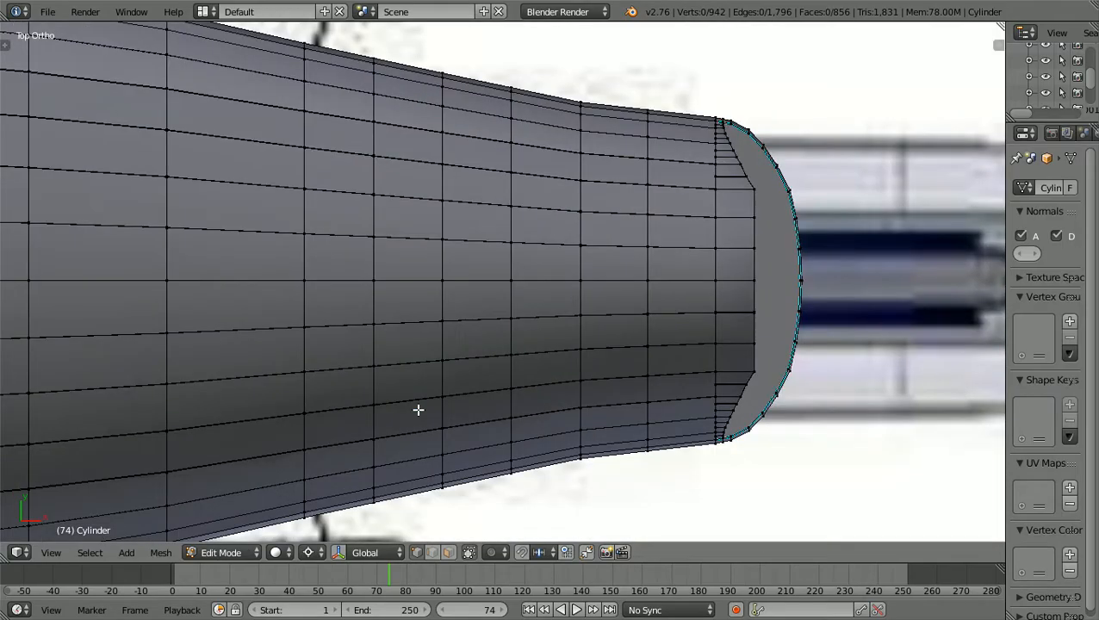
{"action": "scroll", "coordinate": [417, 411], "scroll_direction": "down", "scroll_amount": 4}
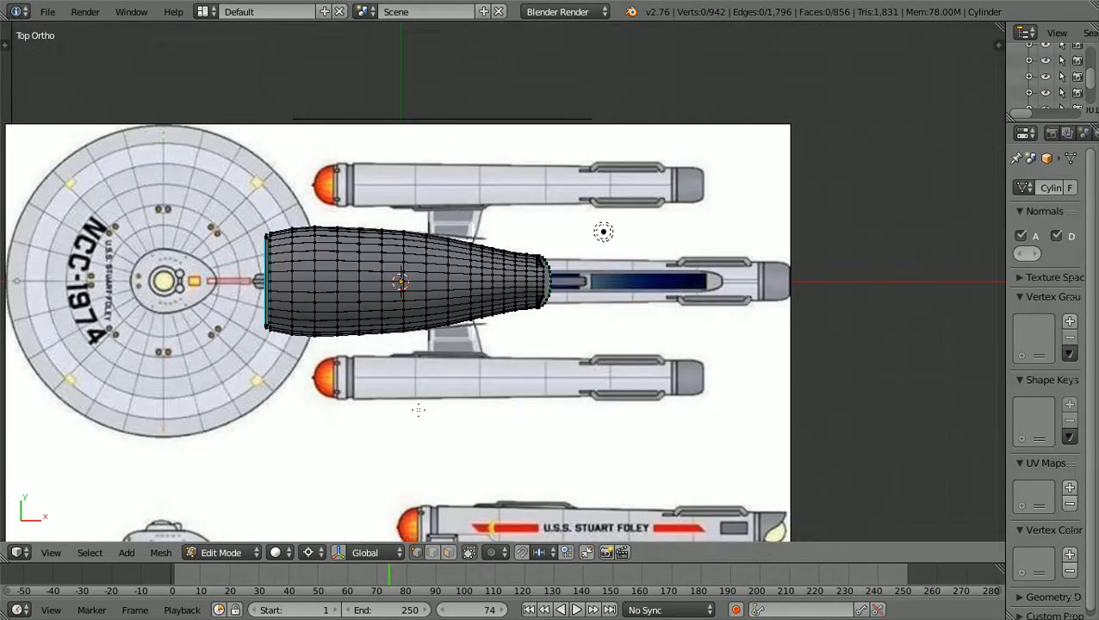
{"action": "scroll", "coordinate": [418, 410], "scroll_direction": "down", "scroll_amount": 8, "text": "shift"}
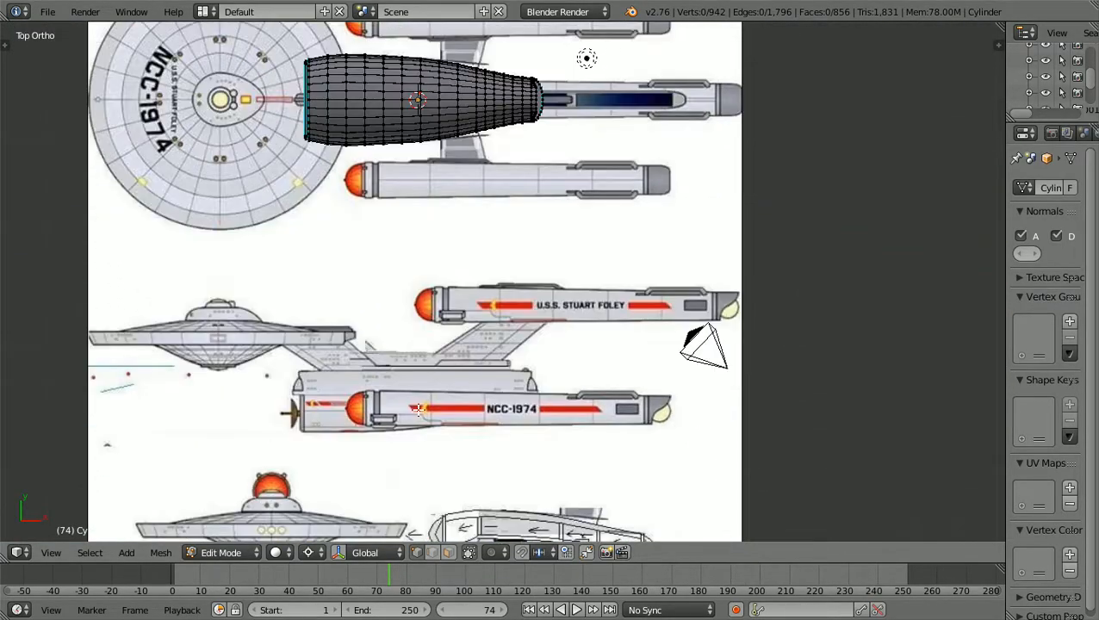
{"action": "scroll", "coordinate": [418, 410], "scroll_direction": "up", "scroll_amount": 6}
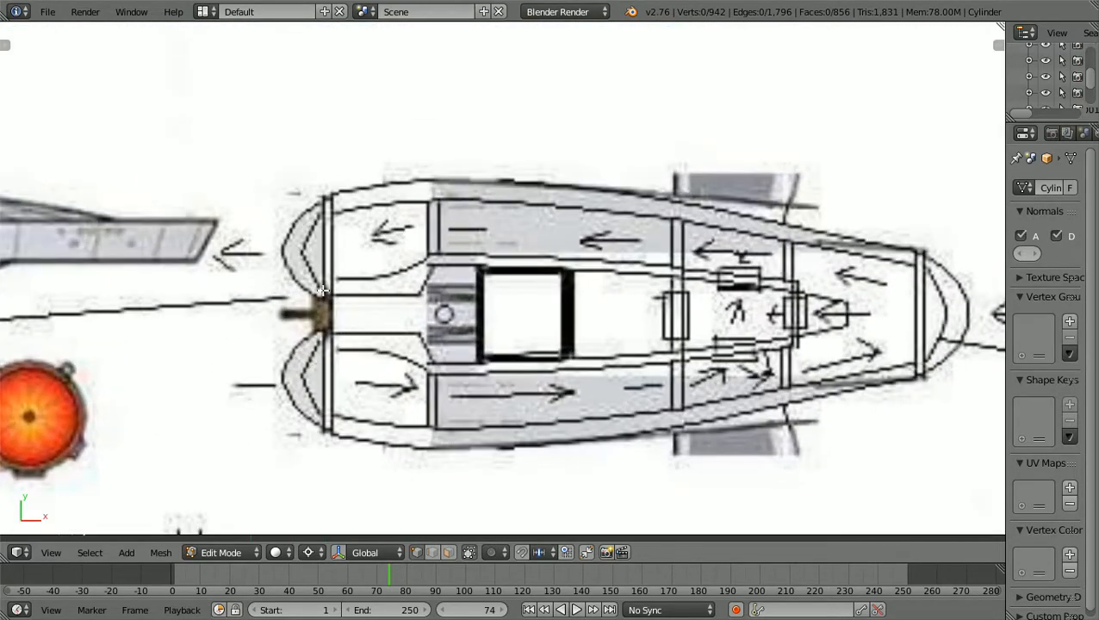
{"action": "scroll", "coordinate": [346, 366], "scroll_direction": "down", "scroll_amount": 2}
{"action": "scroll", "coordinate": [349, 350], "scroll_direction": "down", "scroll_amount": 2}
{"action": "scroll", "coordinate": [349, 350], "scroll_direction": "up", "scroll_amount": 1}
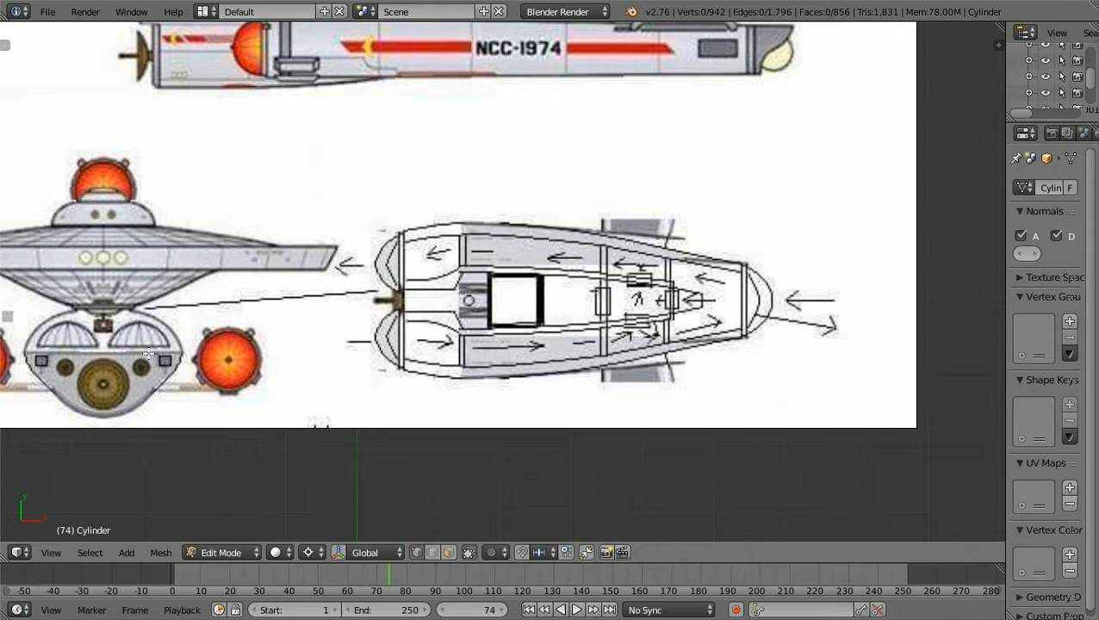
{"action": "scroll", "coordinate": [155, 348], "scroll_direction": "down", "scroll_amount": 5}
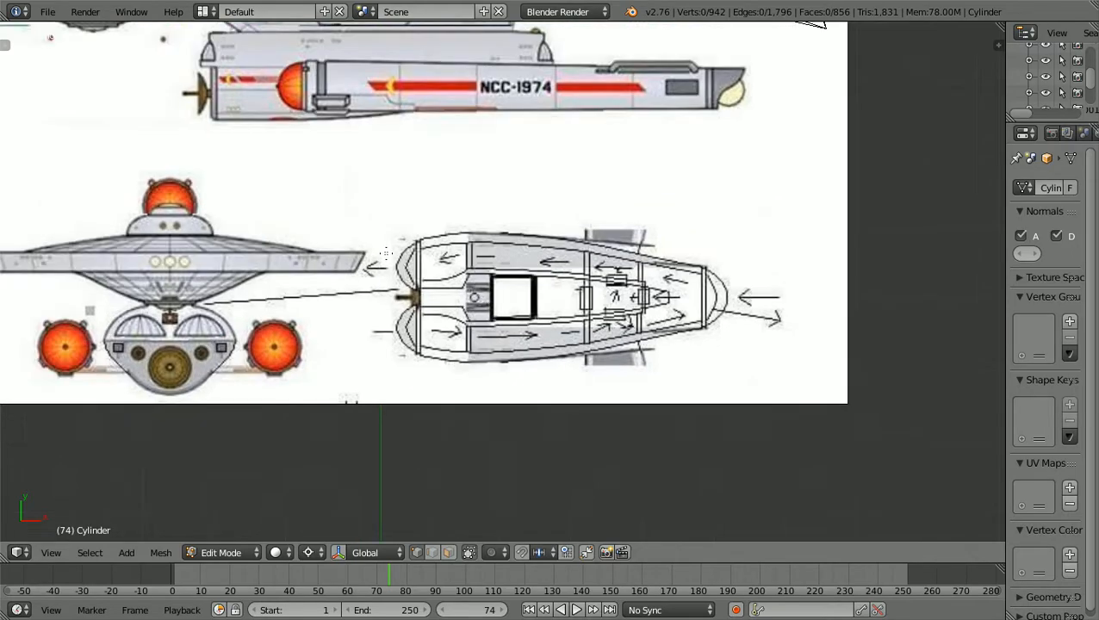
Compare the hull mesh's front end with the top-view blueprint up close.
{"action": "scroll", "coordinate": [386, 253], "scroll_direction": "up", "scroll_amount": 8, "text": "shift"}
{"action": "scroll", "coordinate": [386, 253], "scroll_direction": "up", "scroll_amount": 5, "text": "shift"}
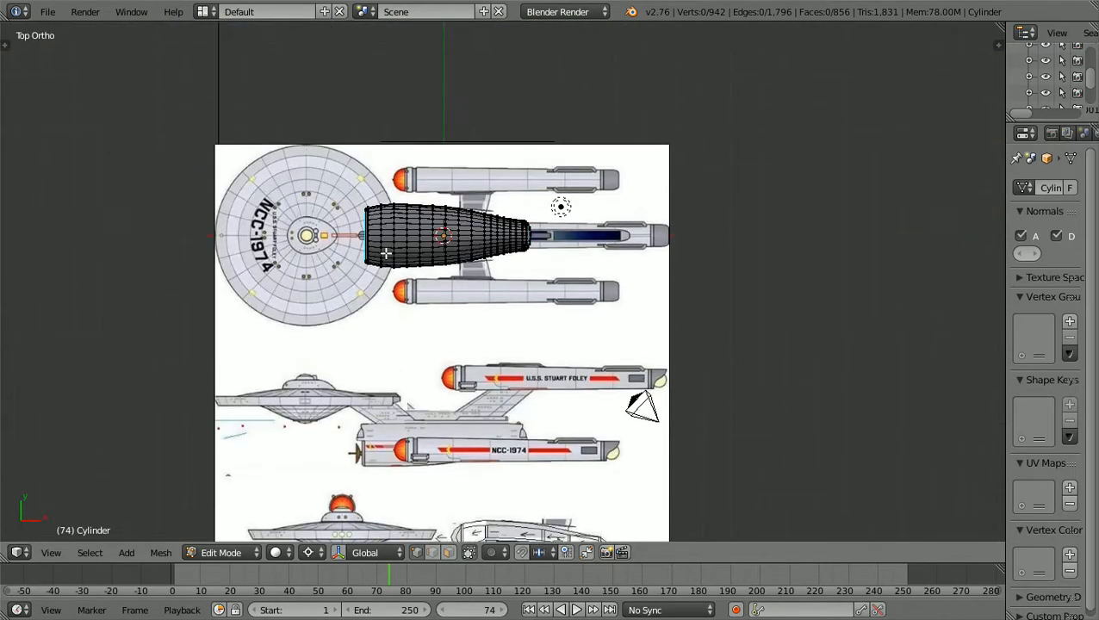
{"action": "scroll", "coordinate": [386, 253], "scroll_direction": "up", "scroll_amount": 6, "text": "ctrl"}
{"action": "scroll", "coordinate": [386, 254], "scroll_direction": "up", "scroll_amount": 5}
{"action": "scroll", "coordinate": [386, 254], "scroll_direction": "up", "scroll_amount": 3, "text": "shift"}
{"action": "scroll", "coordinate": [387, 253], "scroll_direction": "up", "scroll_amount": 2}
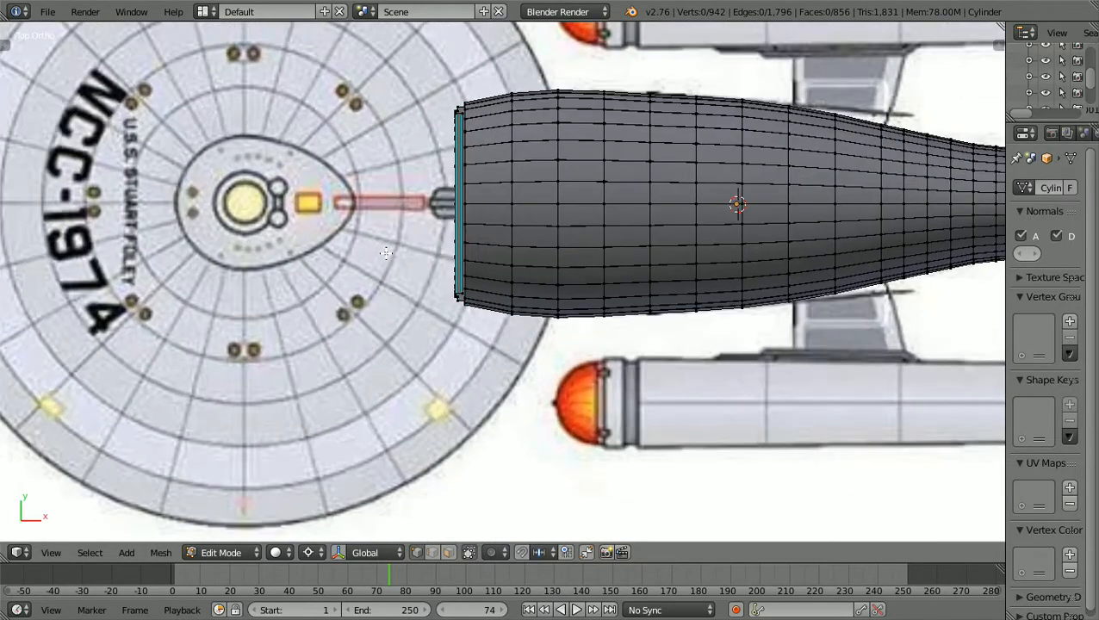
Examine the hull's open front end and its recessed rim from an oblique angle.
{"action": "scroll", "coordinate": [387, 254], "scroll_direction": "down", "scroll_amount": 3}
{"action": "middle_click_drag", "start_coordinate": [406, 275], "coordinate": [586, 138]}
{"action": "scroll", "coordinate": [587, 139], "scroll_direction": "up", "scroll_amount": 3}
{"action": "scroll", "coordinate": [586, 138], "scroll_direction": "down", "scroll_amount": 2}
{"action": "scroll", "coordinate": [587, 139], "scroll_direction": "down", "scroll_amount": 5, "text": "shift"}
{"action": "scroll", "coordinate": [586, 138], "scroll_direction": "up", "scroll_amount": 3}
{"action": "scroll", "coordinate": [586, 138], "scroll_direction": "up", "scroll_amount": 3, "text": "shift"}
{"action": "scroll", "coordinate": [586, 138], "scroll_direction": "up", "scroll_amount": 4}
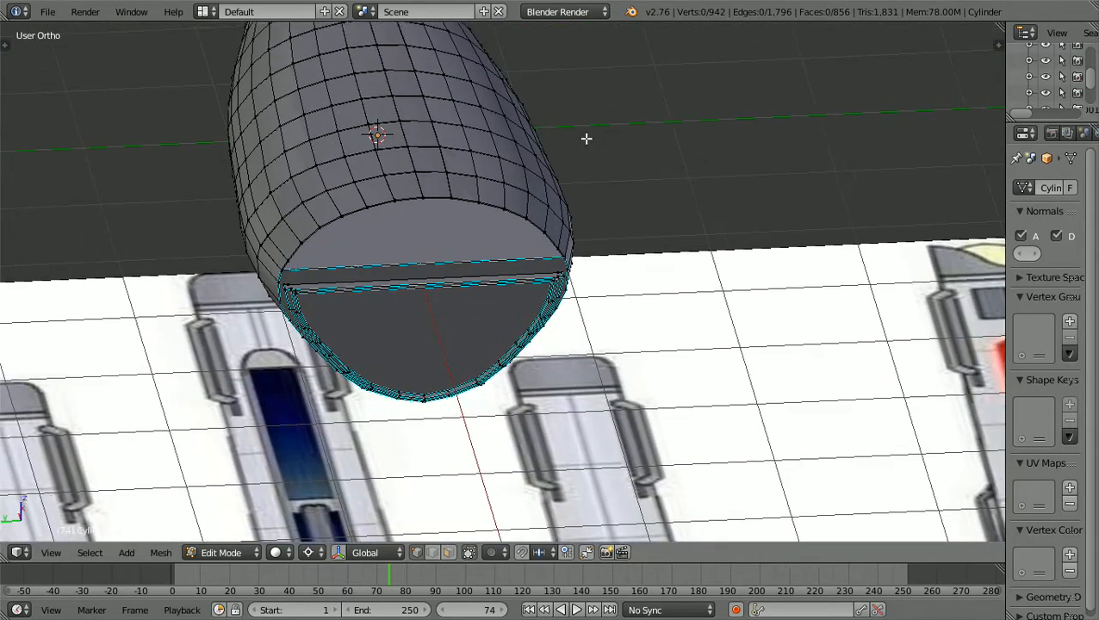
{"action": "scroll", "coordinate": [586, 138], "scroll_direction": "up", "scroll_amount": 2, "text": "shift"}
{"action": "scroll", "coordinate": [585, 138], "scroll_direction": "up", "scroll_amount": 3}
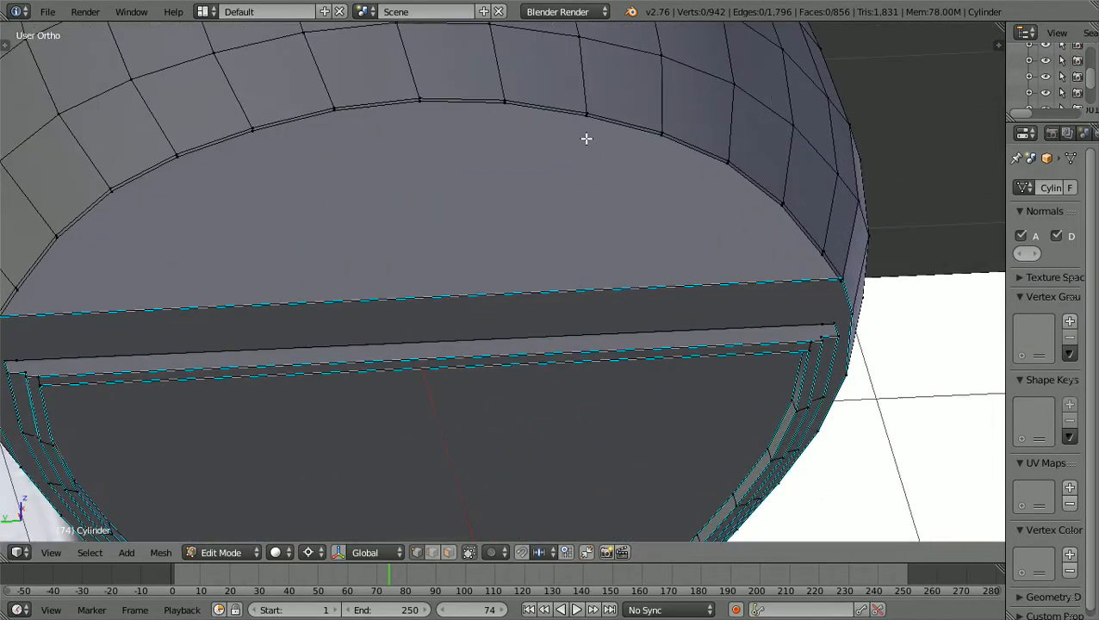
Study the arched upper area above the straight ledge at the hull's front end.
{"action": "scroll", "coordinate": [585, 138], "scroll_direction": "down", "scroll_amount": 2}
{"action": "scroll", "coordinate": [586, 138], "scroll_direction": "up", "scroll_amount": 4, "text": "ctrl"}
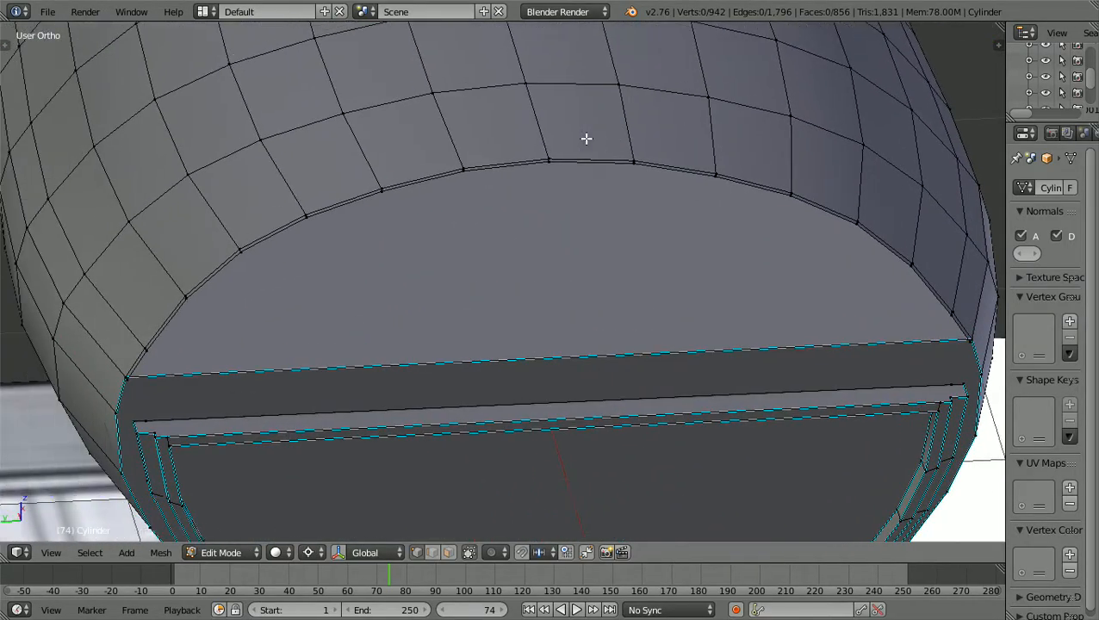
{"action": "scroll", "coordinate": [586, 138], "scroll_direction": "up", "scroll_amount": 1}
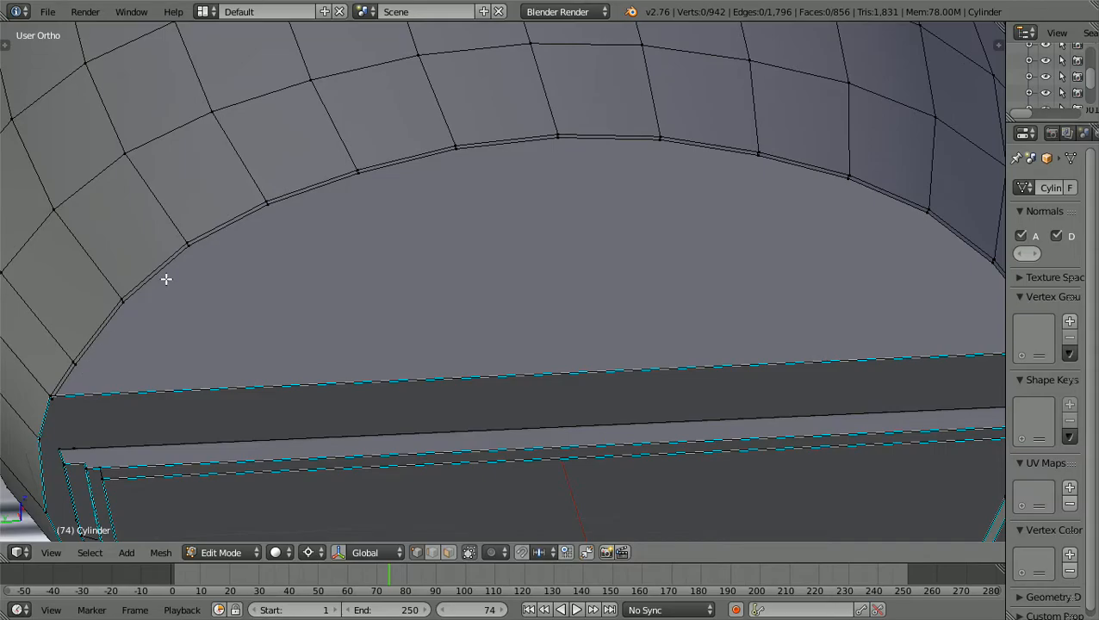
{"action": "scroll", "coordinate": [397, 211], "scroll_direction": "down", "scroll_amount": 2}
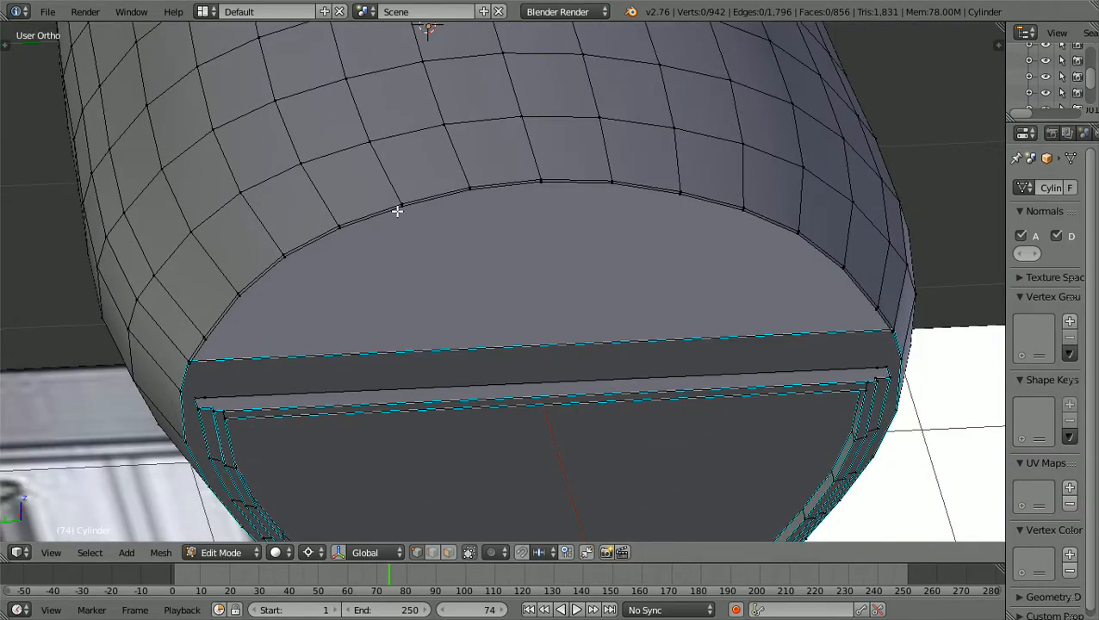
{"action": "scroll", "coordinate": [397, 211], "scroll_direction": "up", "scroll_amount": 1}
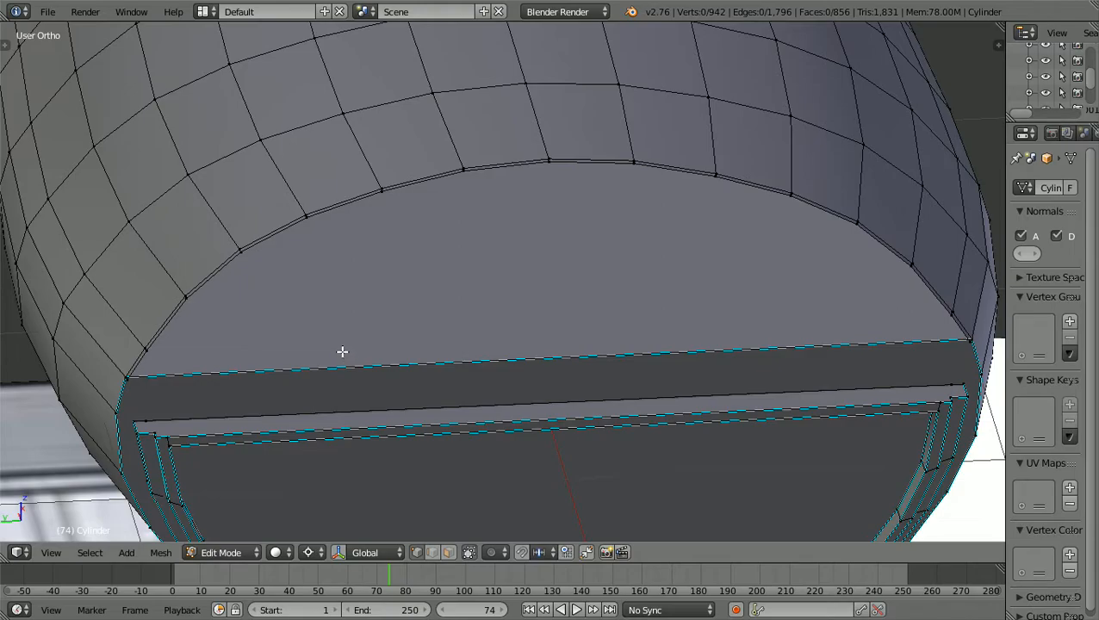
{"action": "scroll", "coordinate": [342, 351], "scroll_direction": "down", "scroll_amount": 1}
{"action": "scroll", "coordinate": [343, 352], "scroll_direction": "up", "scroll_amount": 2}
{"action": "scroll", "coordinate": [342, 352], "scroll_direction": "down", "scroll_amount": 2}
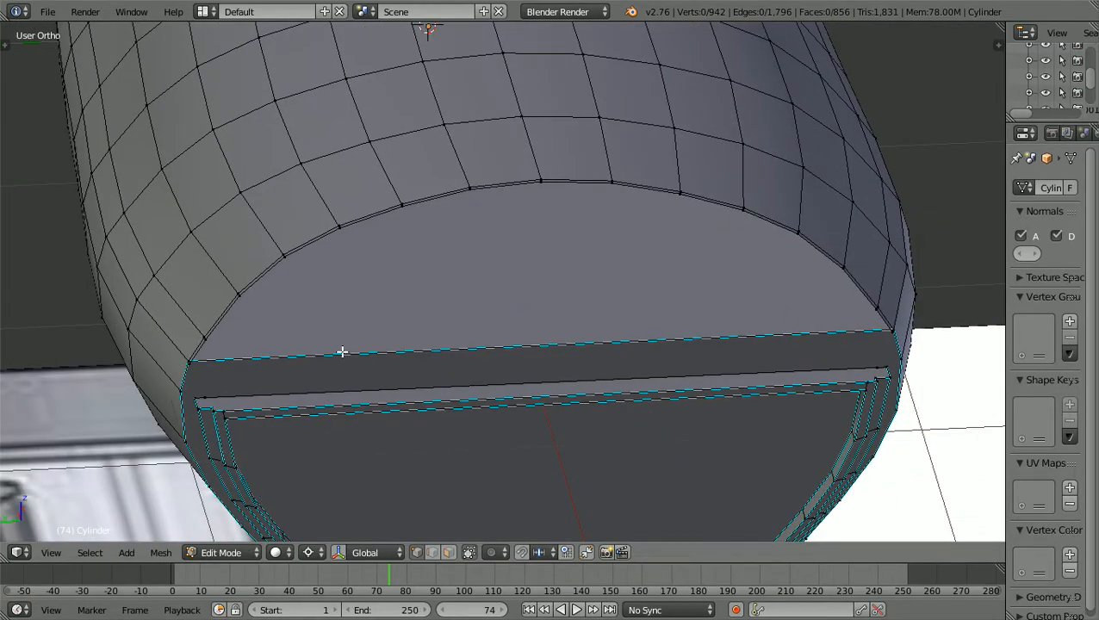
{"action": "scroll", "coordinate": [342, 352], "scroll_direction": "up", "scroll_amount": 1}
{"action": "scroll", "coordinate": [342, 352], "scroll_direction": "down", "scroll_amount": 1}
{"action": "scroll", "coordinate": [342, 352], "scroll_direction": "up", "scroll_amount": 1}
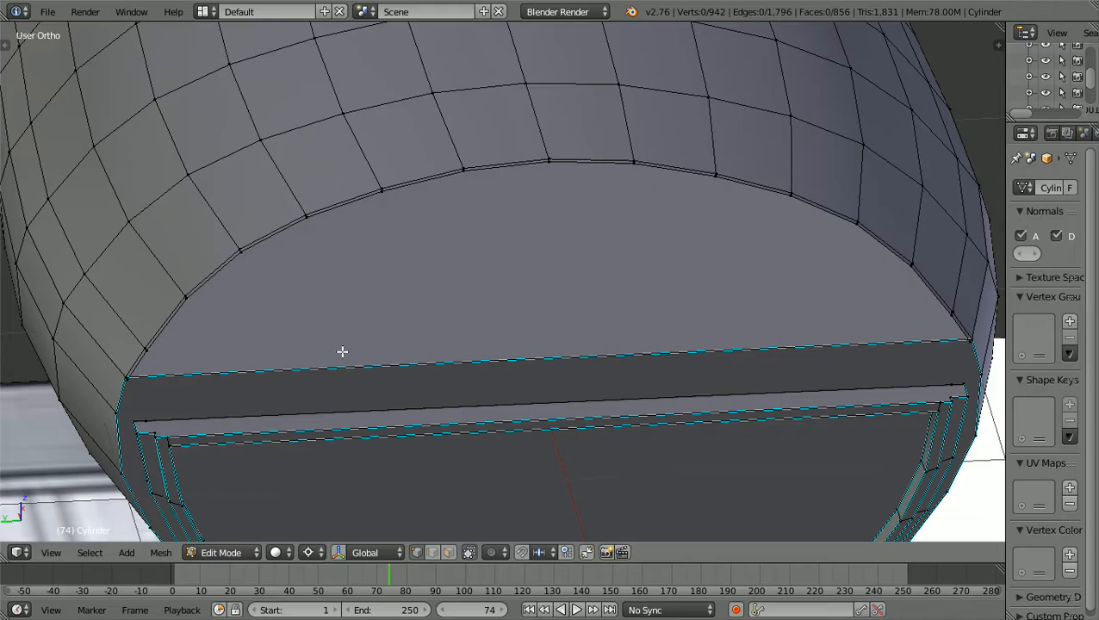
{"action": "scroll", "coordinate": [352, 323], "scroll_direction": "down", "scroll_amount": 2}
{"action": "scroll", "coordinate": [394, 344], "scroll_direction": "up", "scroll_amount": 1}
{"action": "scroll", "coordinate": [394, 343], "scroll_direction": "up", "scroll_amount": 1}
Compare the hull's front edge with the domed bow on the side blueprint, using the front orthographic view in wireframe.
{"action": "key", "text": "KP_1"}
{"action": "scroll", "coordinate": [385, 346], "scroll_direction": "down", "scroll_amount": 1}
{"action": "scroll", "coordinate": [384, 346], "scroll_direction": "up", "scroll_amount": 1}
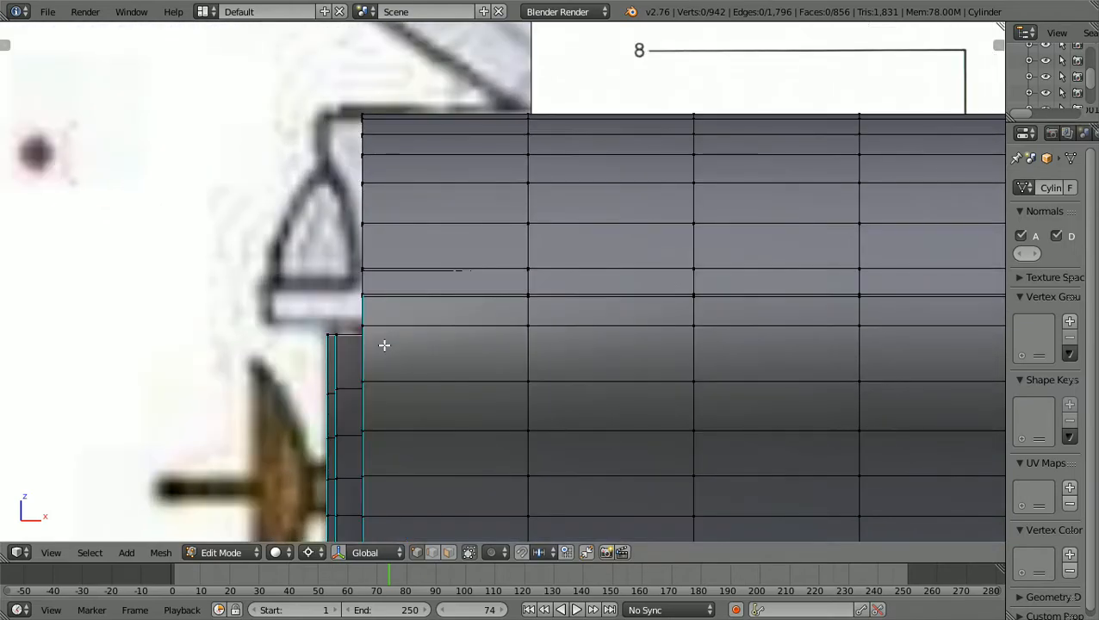
{"action": "scroll", "coordinate": [385, 346], "scroll_direction": "down", "scroll_amount": 3, "text": "ctrl"}
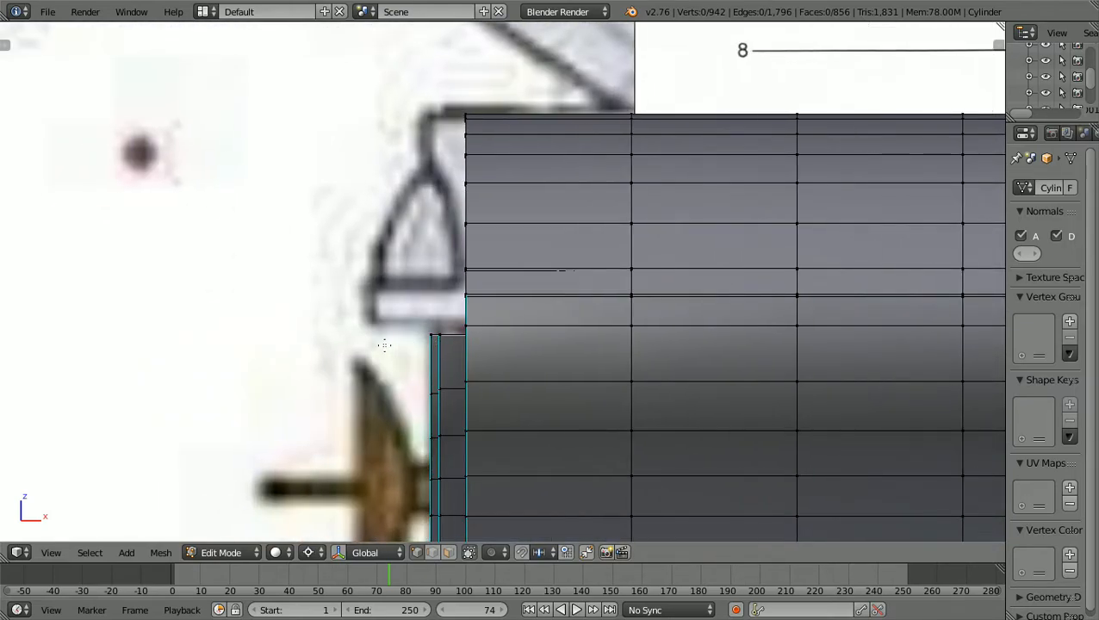
{"action": "key", "text": "z"}
{"action": "scroll", "coordinate": [424, 329], "scroll_direction": "up", "scroll_amount": 4}
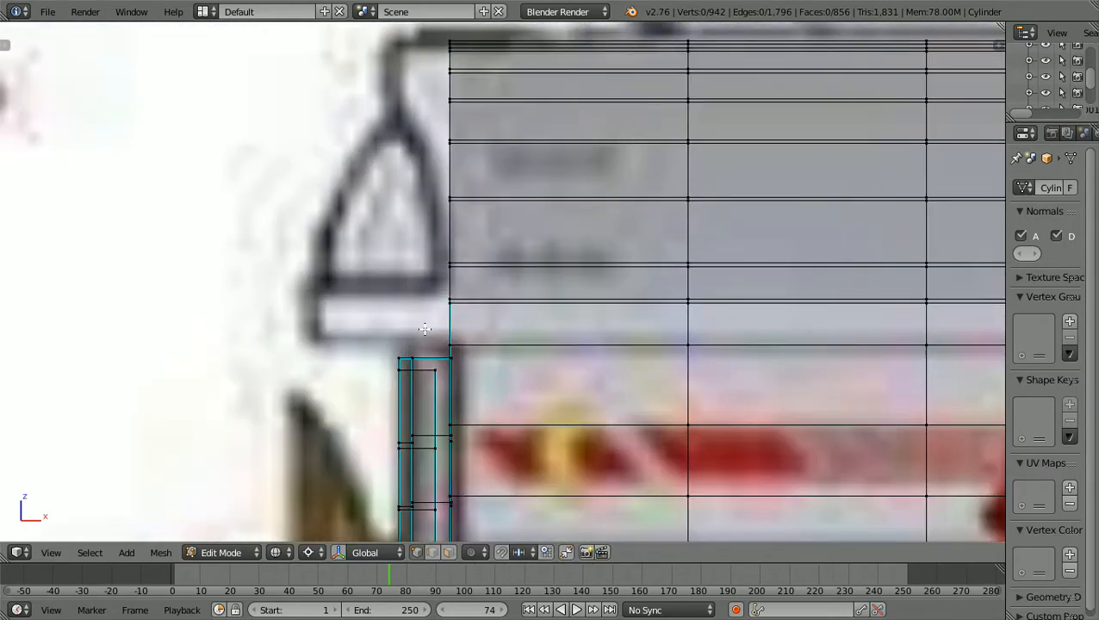
{"action": "scroll", "coordinate": [425, 329], "scroll_direction": "down", "scroll_amount": 3}
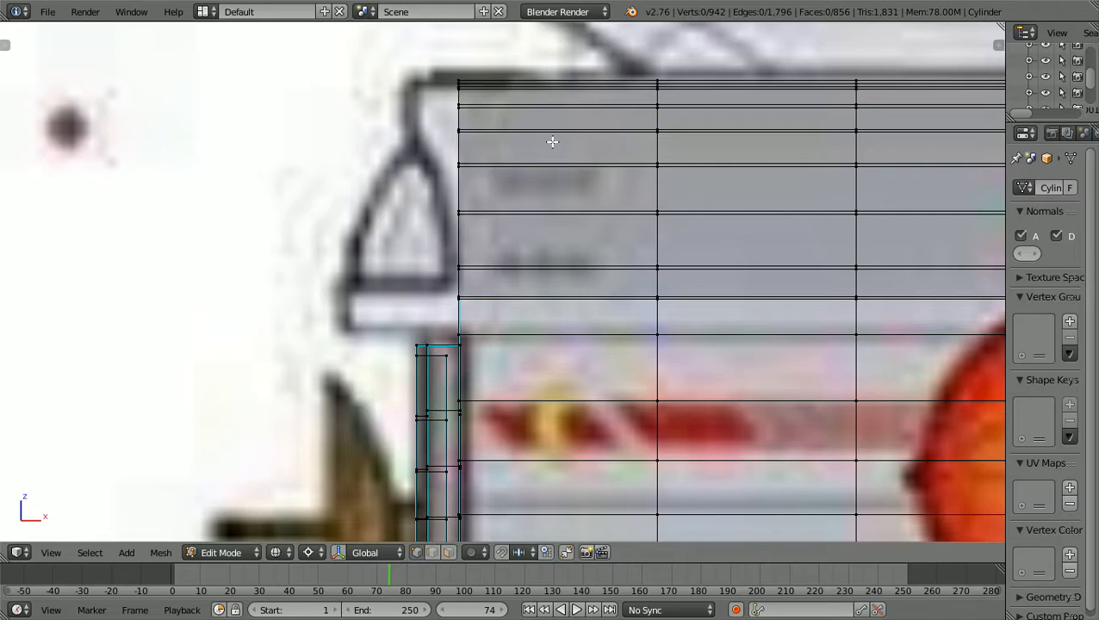
{"action": "scroll", "coordinate": [552, 141], "scroll_direction": "down", "scroll_amount": 6}
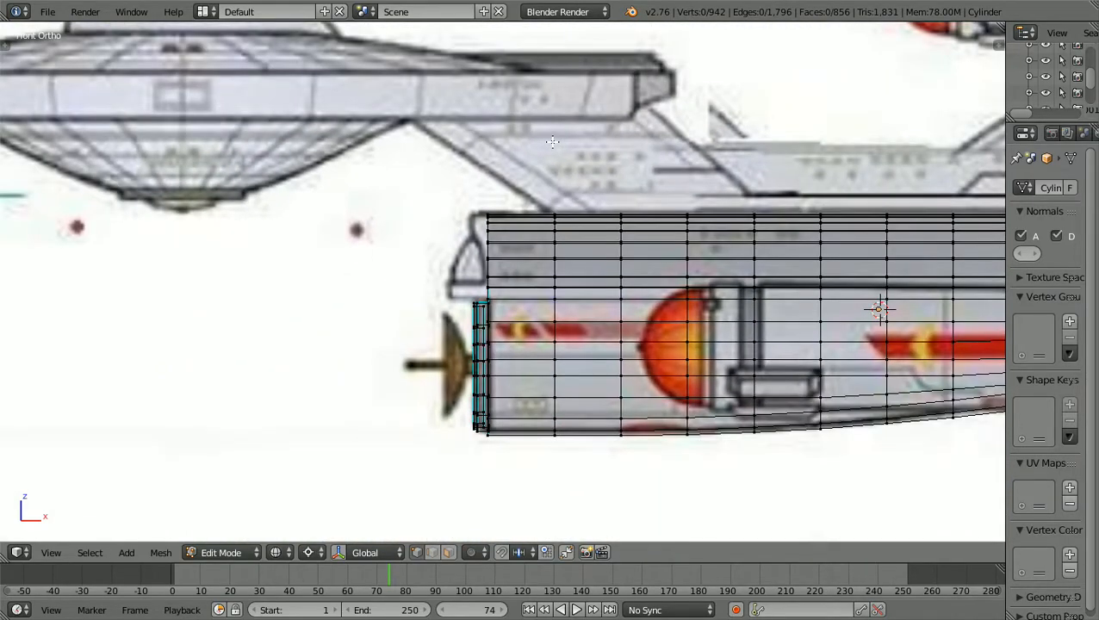
Study the twin domes in the ship's front drawing and match them to the bow in the side blueprint.
{"action": "scroll", "coordinate": [553, 142], "scroll_direction": "down", "scroll_amount": 10, "text": "shift"}
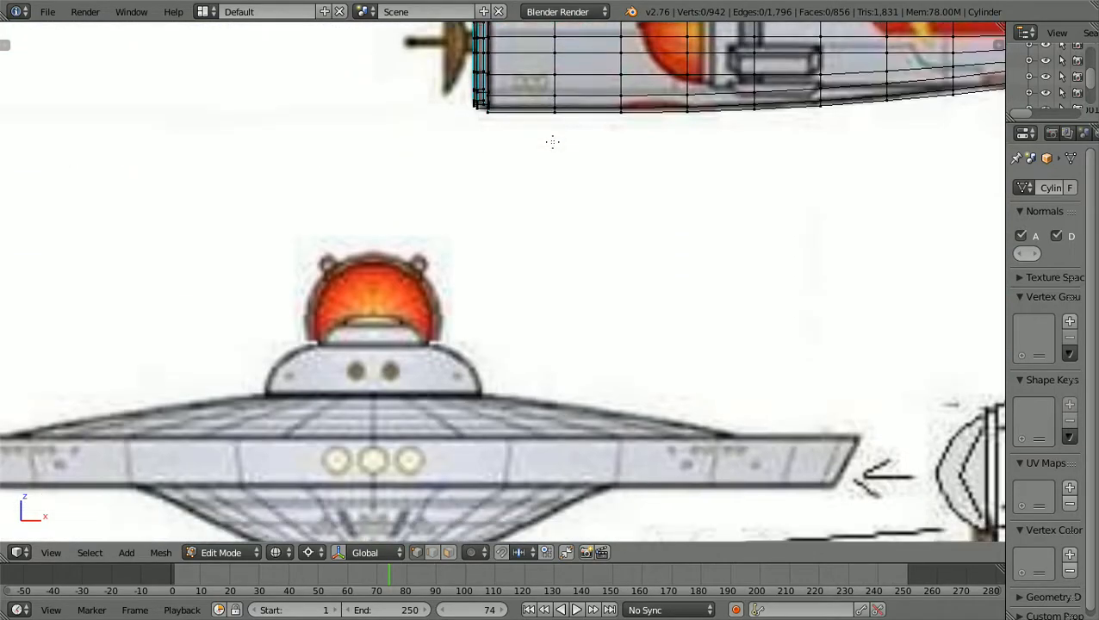
{"action": "scroll", "coordinate": [552, 141], "scroll_direction": "down", "scroll_amount": 5, "text": "shift"}
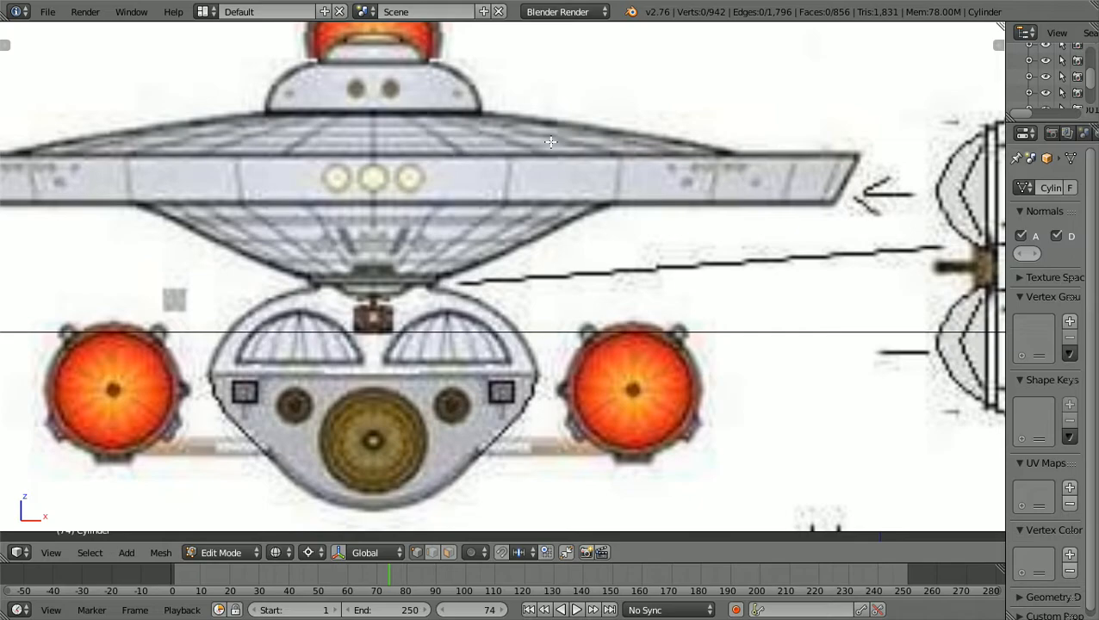
{"action": "scroll", "coordinate": [552, 141], "scroll_direction": "up", "scroll_amount": 10, "text": "shift"}
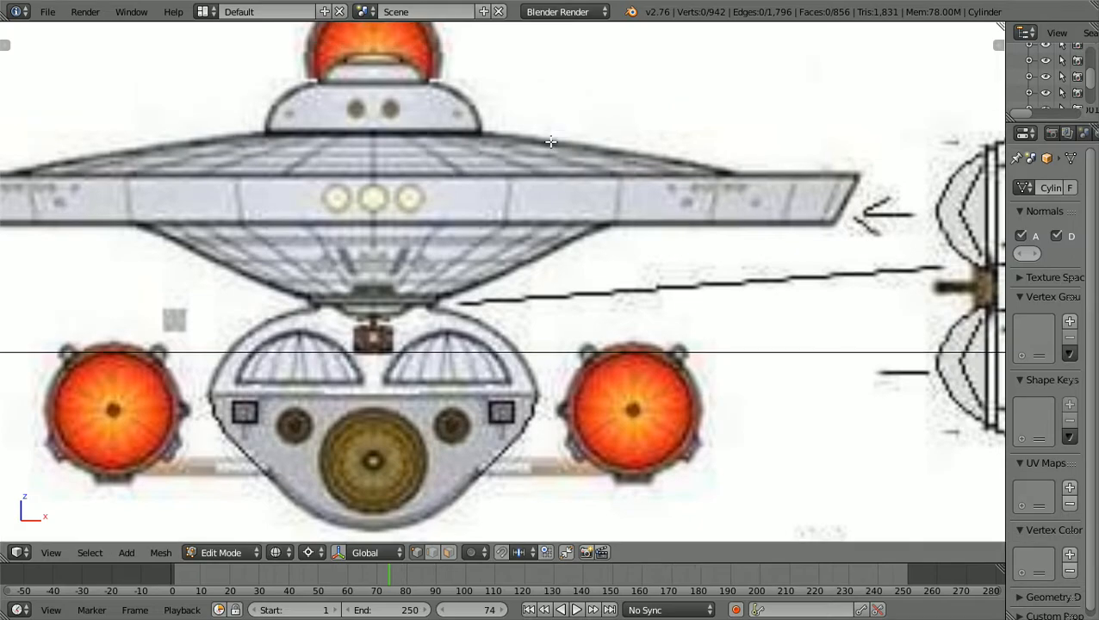
{"action": "scroll", "coordinate": [552, 141], "scroll_direction": "up", "scroll_amount": 5, "text": "shift"}
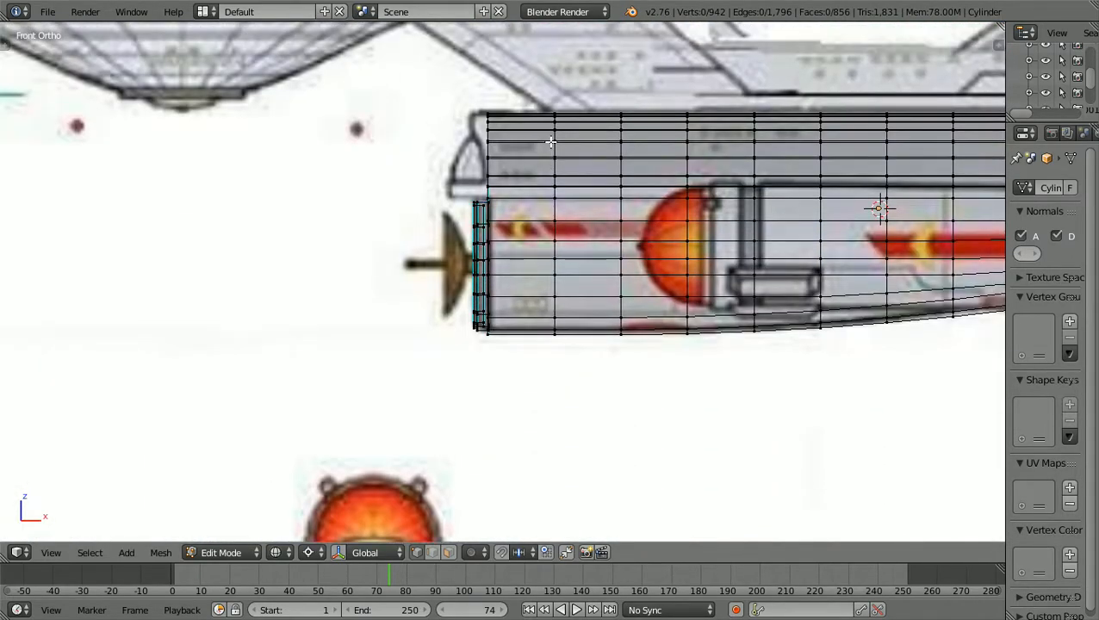
{"action": "scroll", "coordinate": [552, 141], "scroll_direction": "up", "scroll_amount": 3}
{"action": "scroll", "coordinate": [552, 141], "scroll_direction": "up", "scroll_amount": 3}
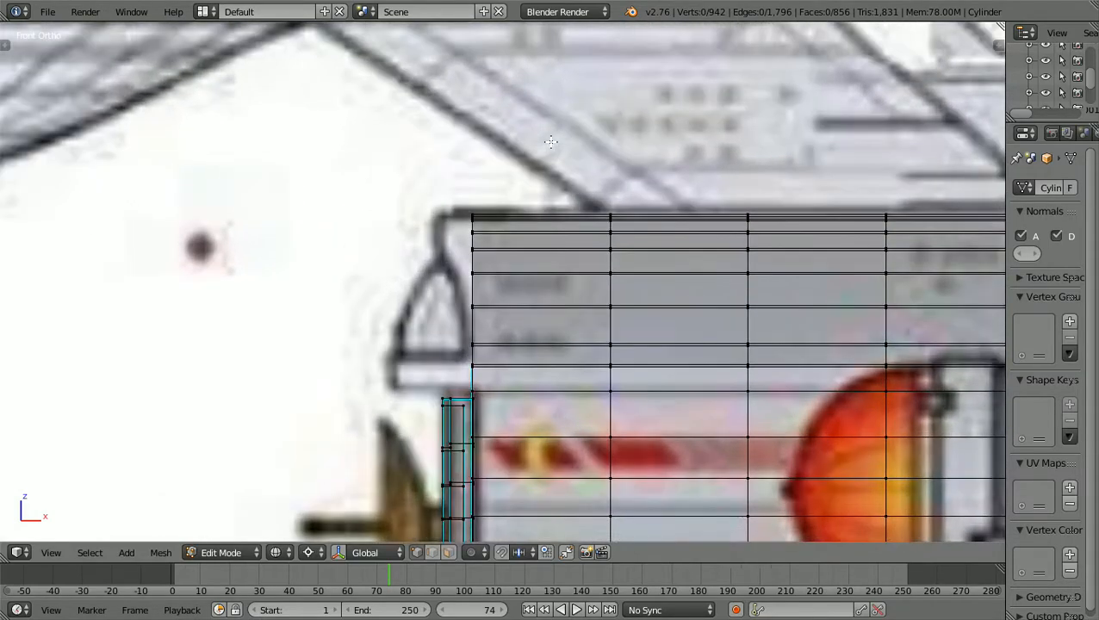
{"action": "scroll", "coordinate": [552, 141], "scroll_direction": "down", "scroll_amount": 2}
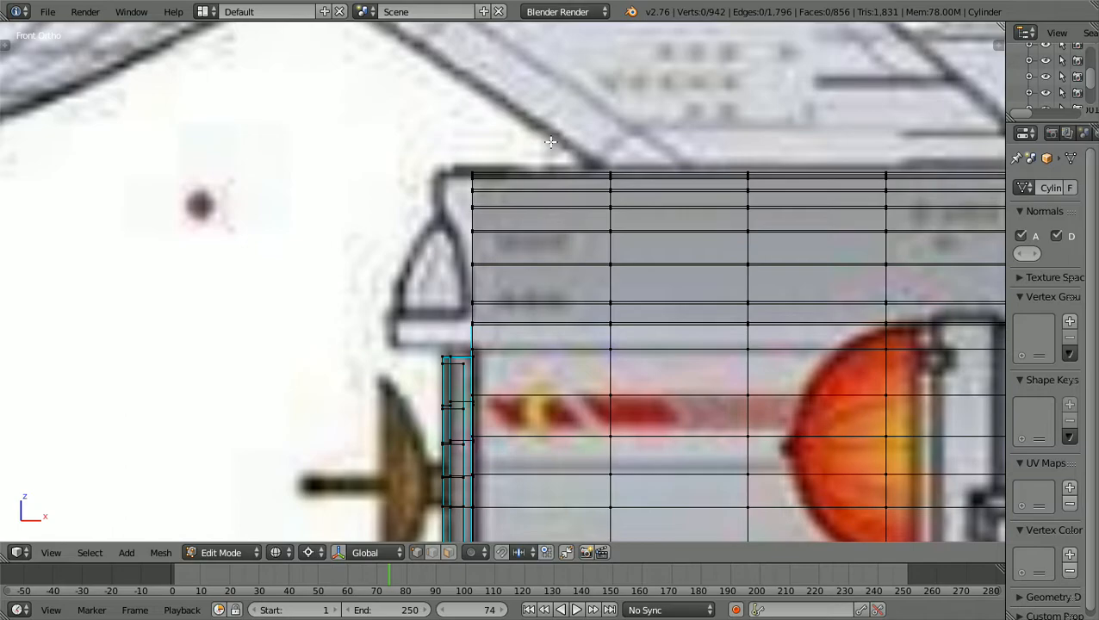
{"action": "scroll", "coordinate": [551, 141], "scroll_direction": "down", "scroll_amount": 6}
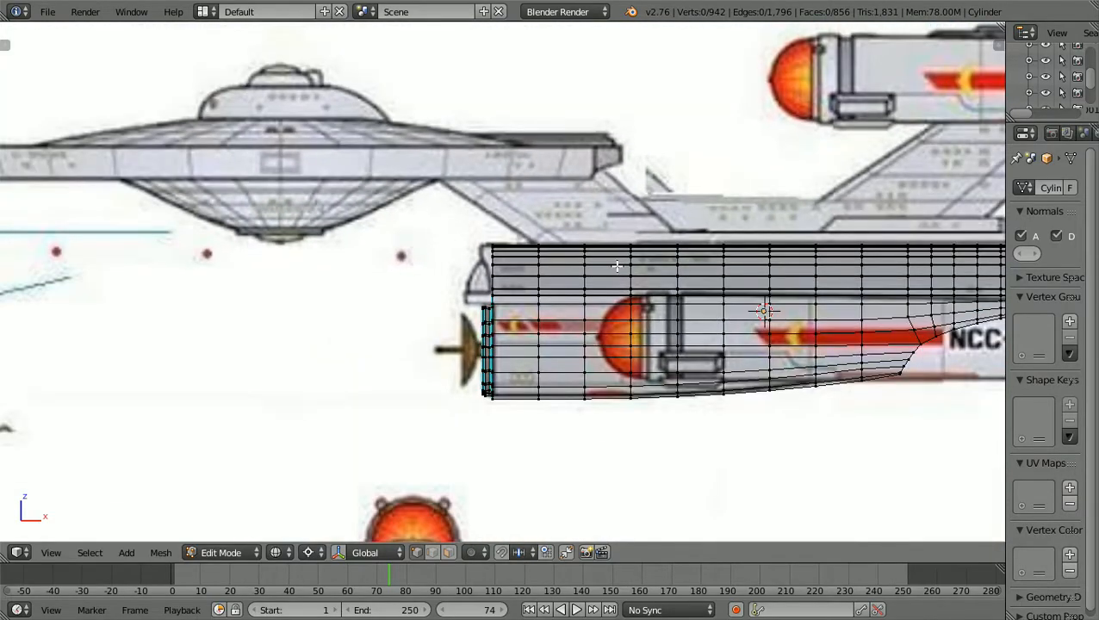
Return the hull to Object Mode and display it in solid shading from an angled view.
{"action": "middle_click_drag", "start_coordinate": [617, 266], "coordinate": [539, 322]}
{"action": "scroll", "coordinate": [731, 321], "scroll_direction": "up", "scroll_amount": 2}
{"action": "scroll", "coordinate": [731, 322], "scroll_direction": "down", "scroll_amount": 2}
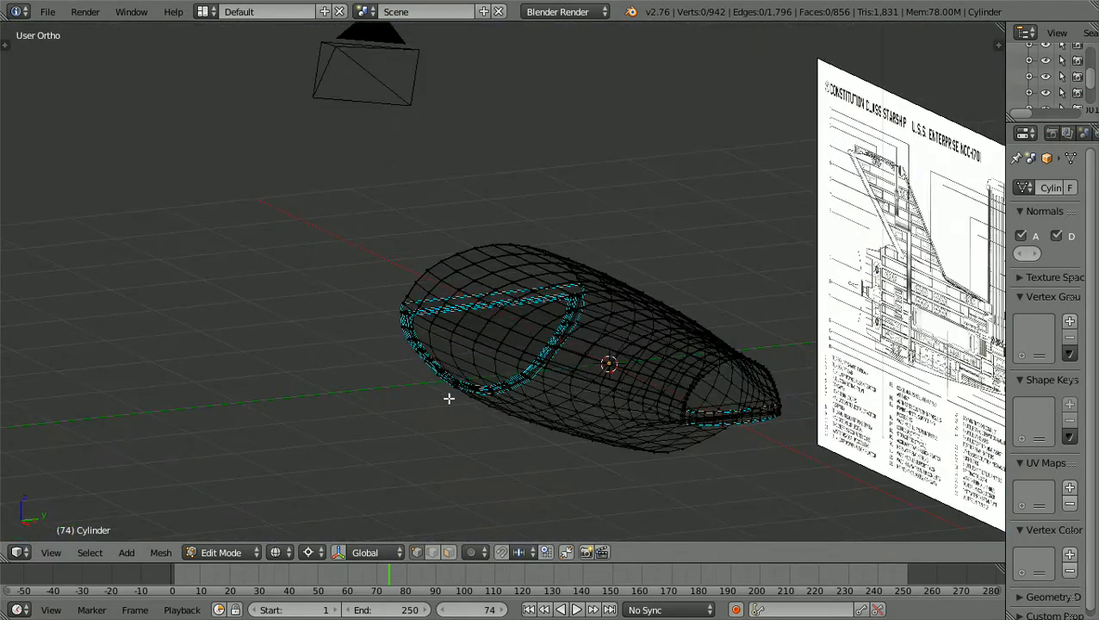
{"action": "left_click", "coordinate": [257, 549]}
{"action": "left_click", "coordinate": [248, 534]}
{"action": "scroll", "coordinate": [440, 482], "scroll_direction": "up", "scroll_amount": 2}
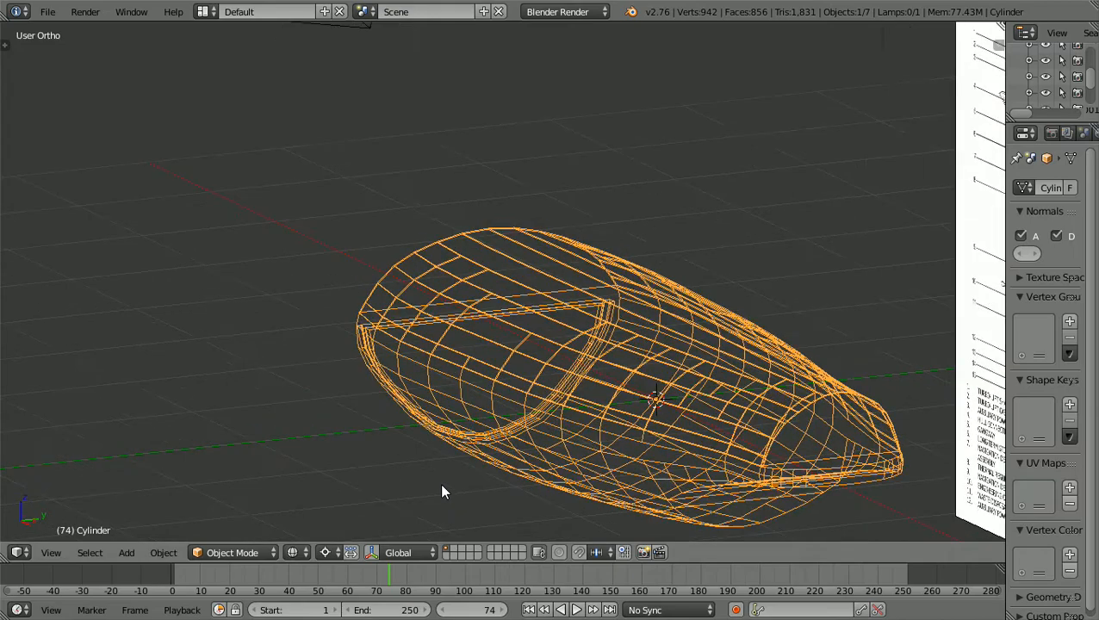
{"action": "key", "text": "z"}
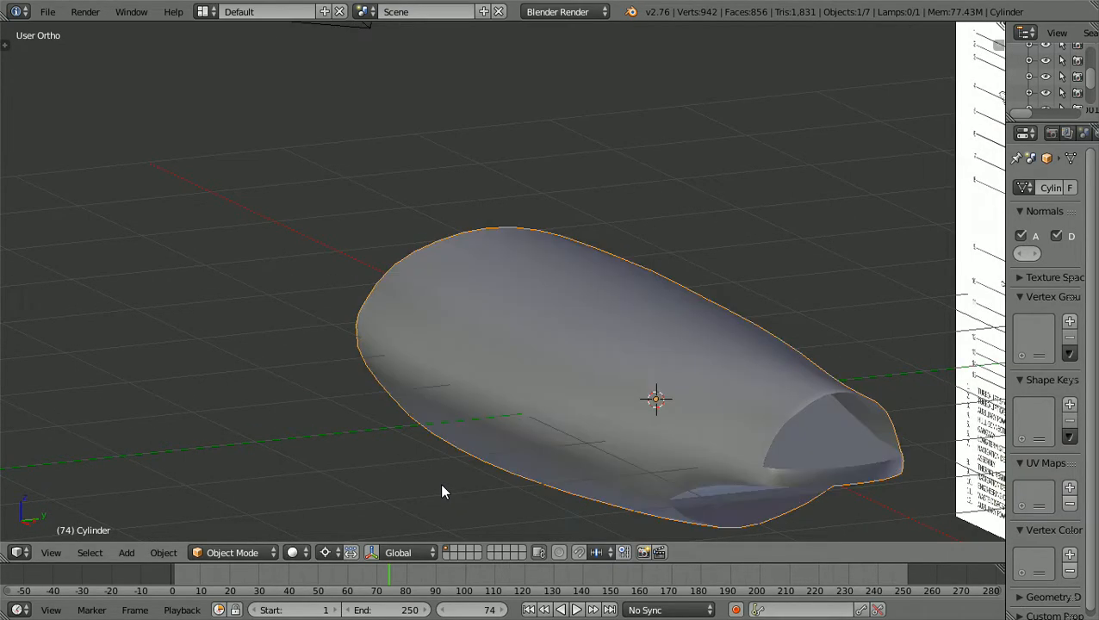
Examine the shaded hull and its arched shuttle bay end beside the cutaway drawing.
{"action": "scroll", "coordinate": [442, 491], "scroll_direction": "up", "scroll_amount": 1}
{"action": "scroll", "coordinate": [442, 491], "scroll_direction": "down", "scroll_amount": 1}
{"action": "scroll", "coordinate": [442, 486], "scroll_direction": "down", "scroll_amount": 1}
{"action": "scroll", "coordinate": [442, 486], "scroll_direction": "down", "scroll_amount": 5, "text": "shift"}
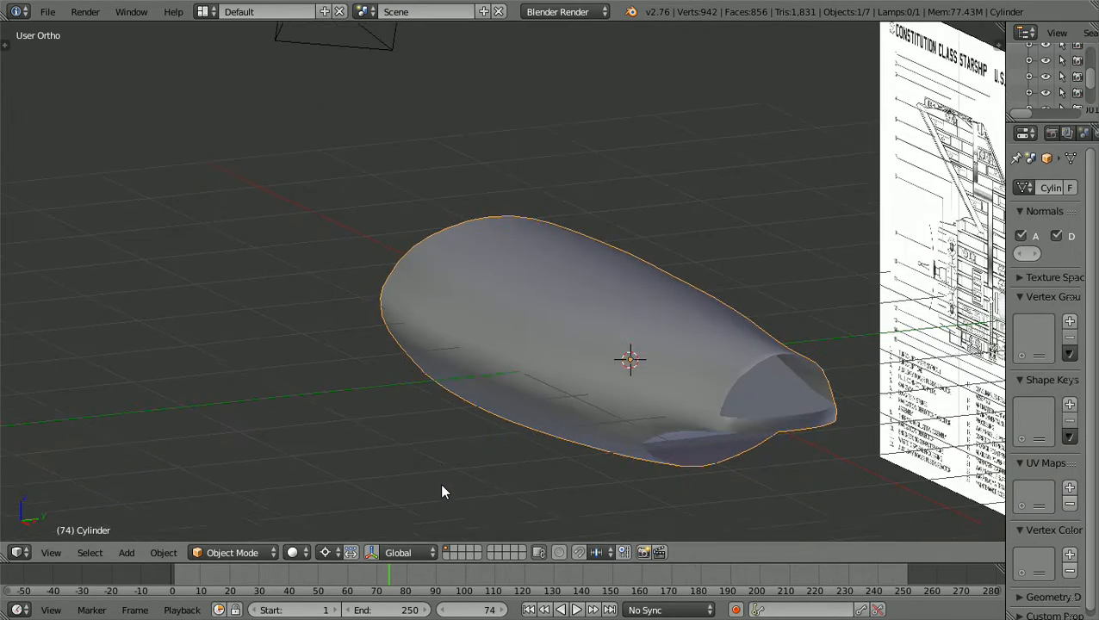
{"action": "scroll", "coordinate": [442, 486], "scroll_direction": "up", "scroll_amount": 3, "text": "ctrl"}
{"action": "scroll", "coordinate": [442, 492], "scroll_direction": "up", "scroll_amount": 3, "text": "ctrl"}
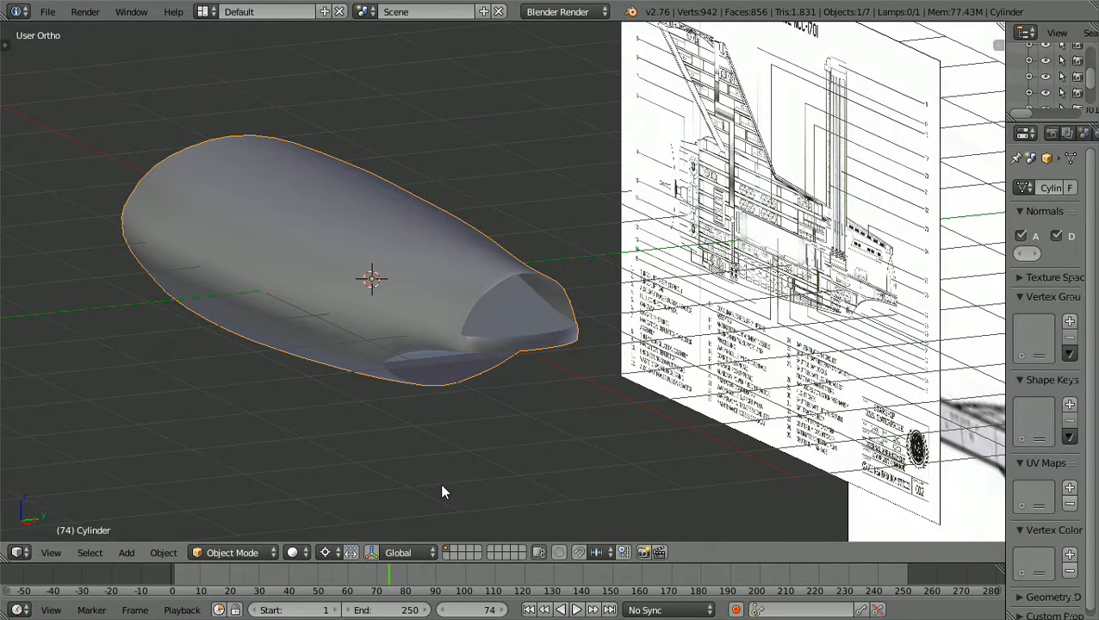
{"action": "scroll", "coordinate": [442, 492], "scroll_direction": "down", "scroll_amount": 2}
{"action": "scroll", "coordinate": [442, 492], "scroll_direction": "up", "scroll_amount": 1}
{"action": "scroll", "coordinate": [442, 492], "scroll_direction": "down", "scroll_amount": 1}
Compare the hull's side profile with the cutaway drawing and side blueprint in the front orthographic view.
{"action": "key", "text": "KP_1"}
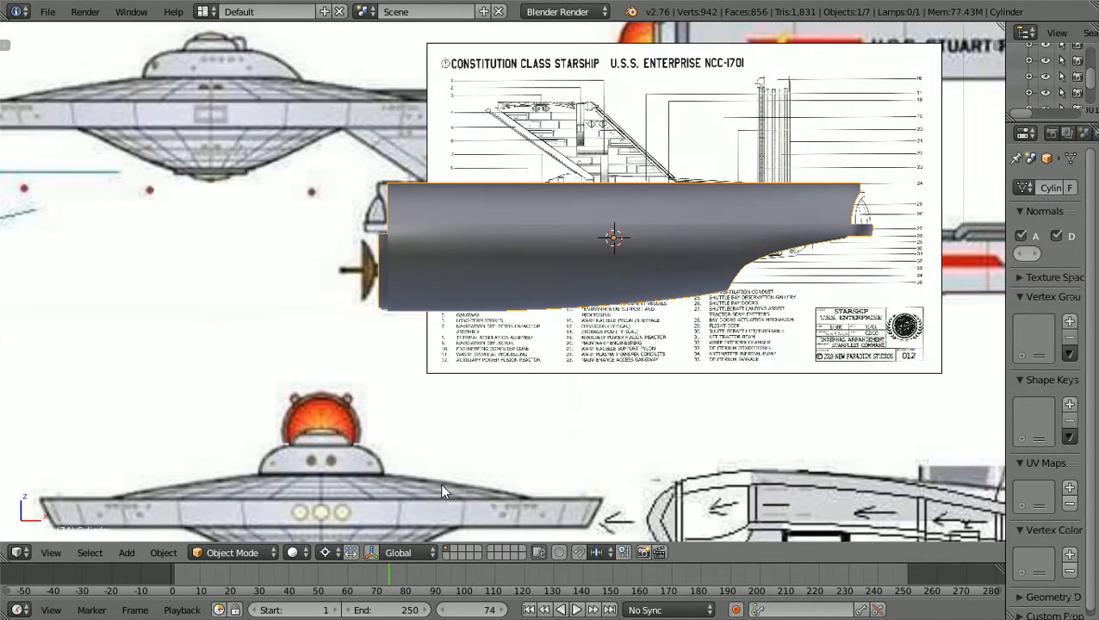
{"action": "scroll", "coordinate": [442, 492], "scroll_direction": "up", "scroll_amount": 3}
{"action": "scroll", "coordinate": [442, 492], "scroll_direction": "up", "scroll_amount": 2, "text": "ctrl"}
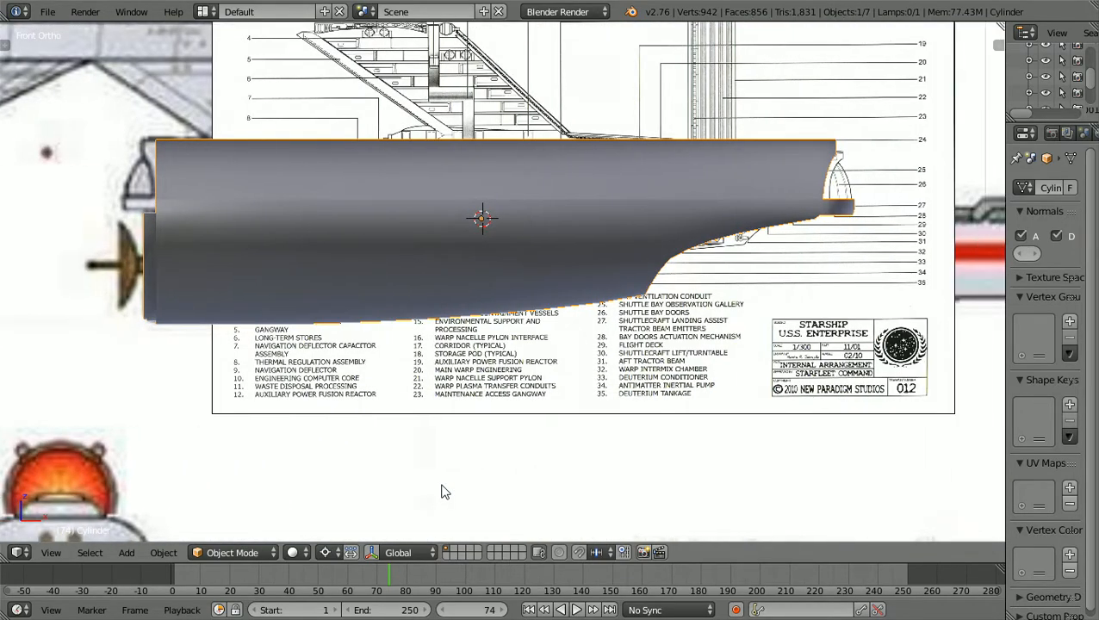
{"action": "scroll", "coordinate": [442, 492], "scroll_direction": "down", "scroll_amount": 1}
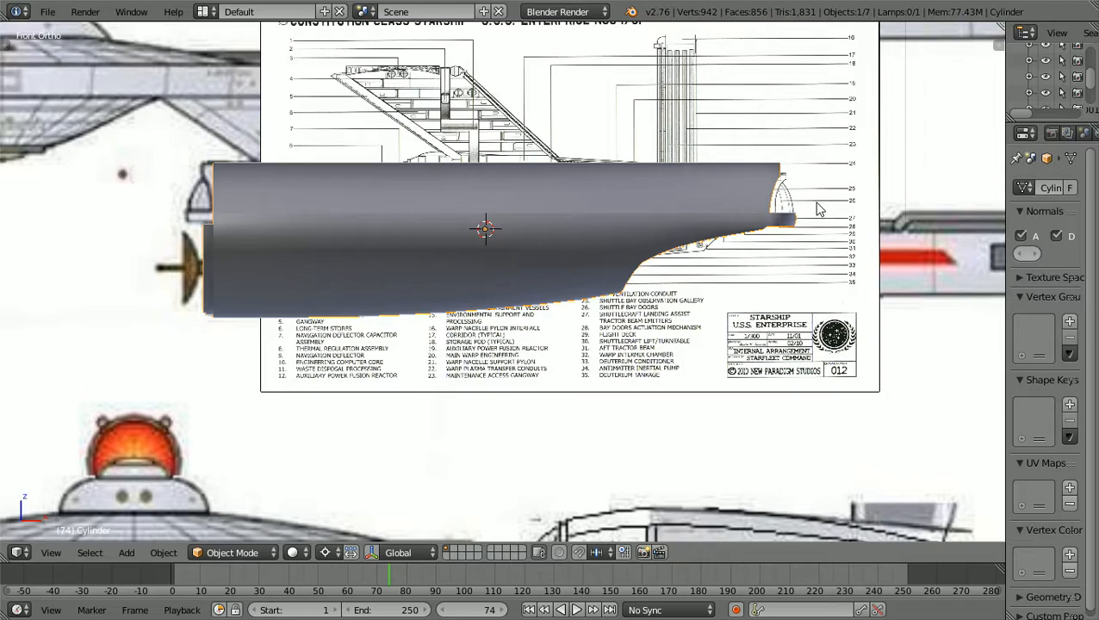
{"action": "scroll", "coordinate": [819, 209], "scroll_direction": "down", "scroll_amount": 2}
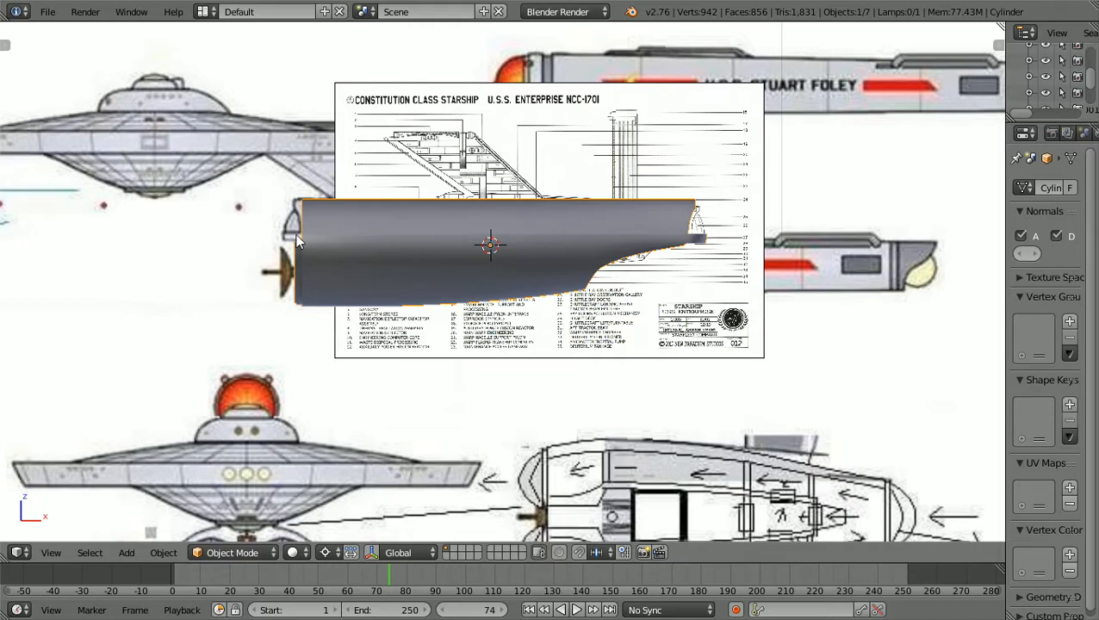
{"action": "scroll", "coordinate": [297, 242], "scroll_direction": "down", "scroll_amount": 3}
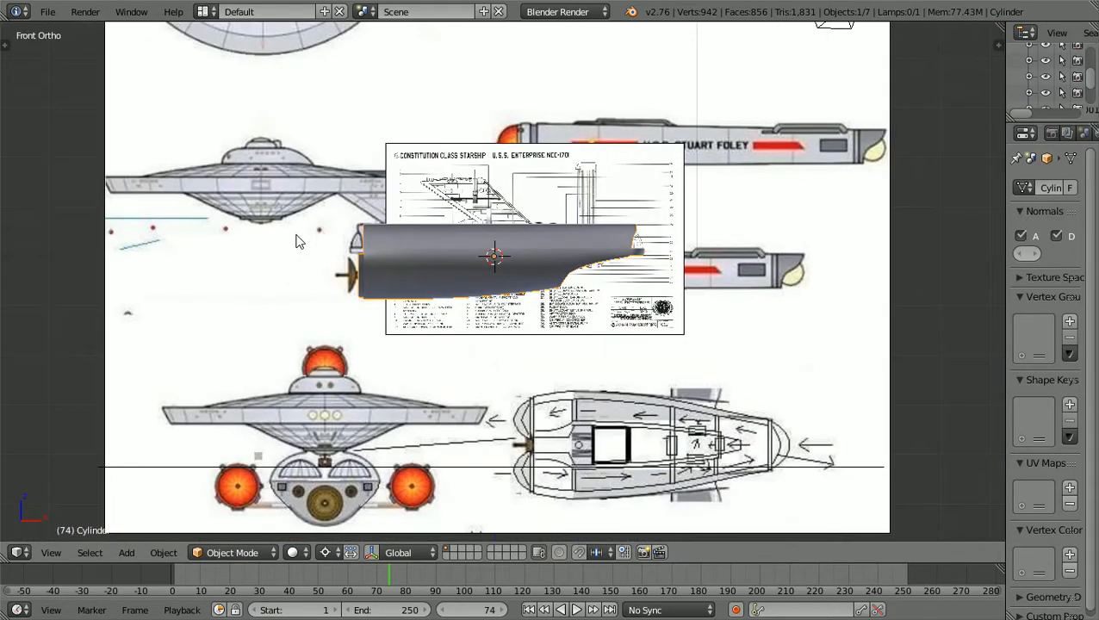
Check the hull's outline against the top-view blueprint, and return to the front orthographic view.
{"action": "key", "text": "KP_7"}
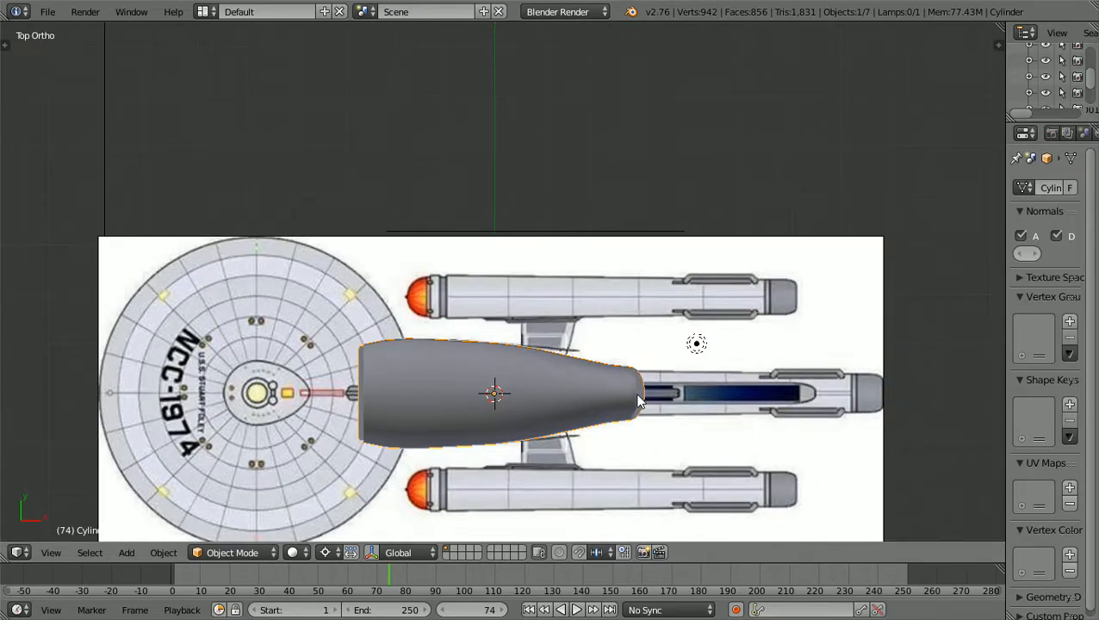
{"action": "scroll", "coordinate": [638, 401], "scroll_direction": "down", "scroll_amount": 1}
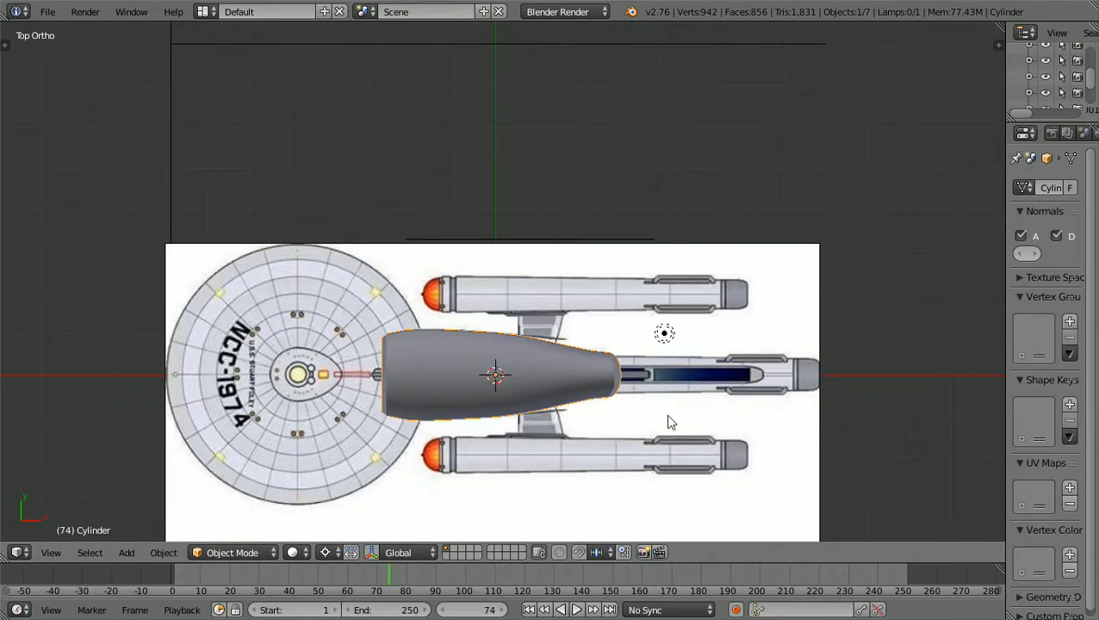
{"action": "key", "text": "KP_1"}
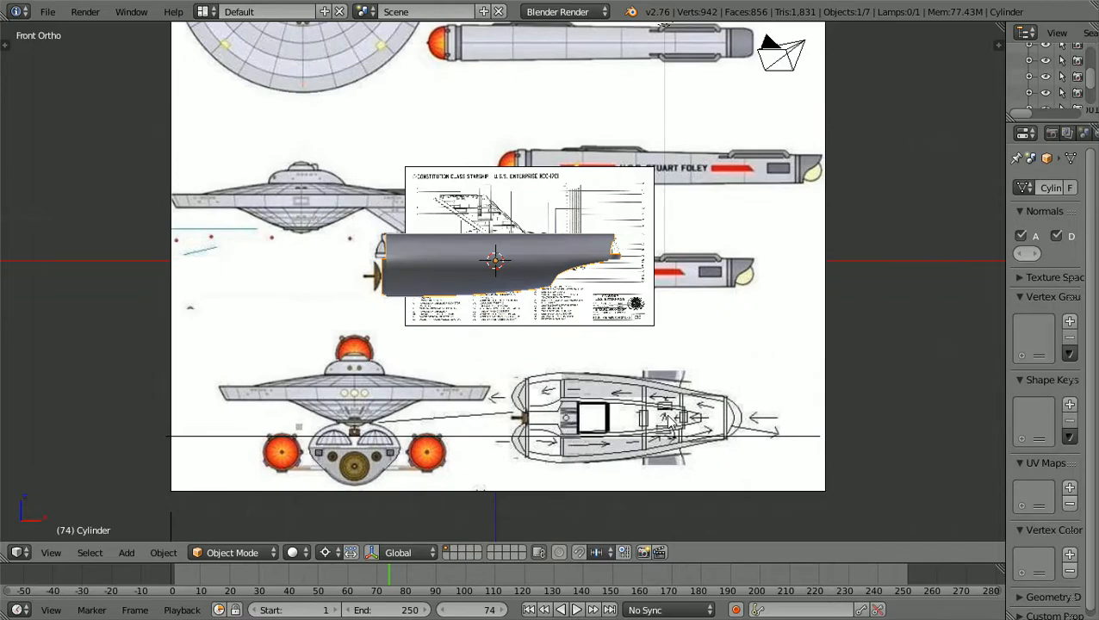
Compare the hull's side profile with the front-view drawings and its outline with the top-view blueprint.
{"action": "scroll", "coordinate": [670, 422], "scroll_direction": "up", "scroll_amount": 2}
{"action": "scroll", "coordinate": [668, 417], "scroll_direction": "up", "scroll_amount": 2}
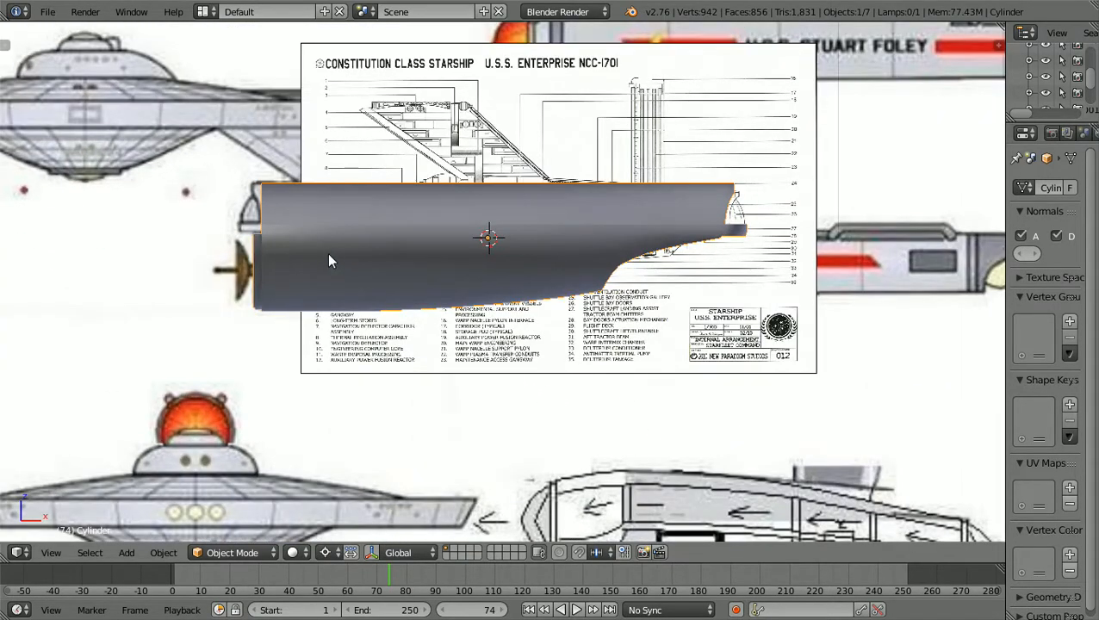
{"action": "scroll", "coordinate": [338, 378], "scroll_direction": "down", "scroll_amount": 1}
{"action": "scroll", "coordinate": [338, 383], "scroll_direction": "down", "scroll_amount": 2}
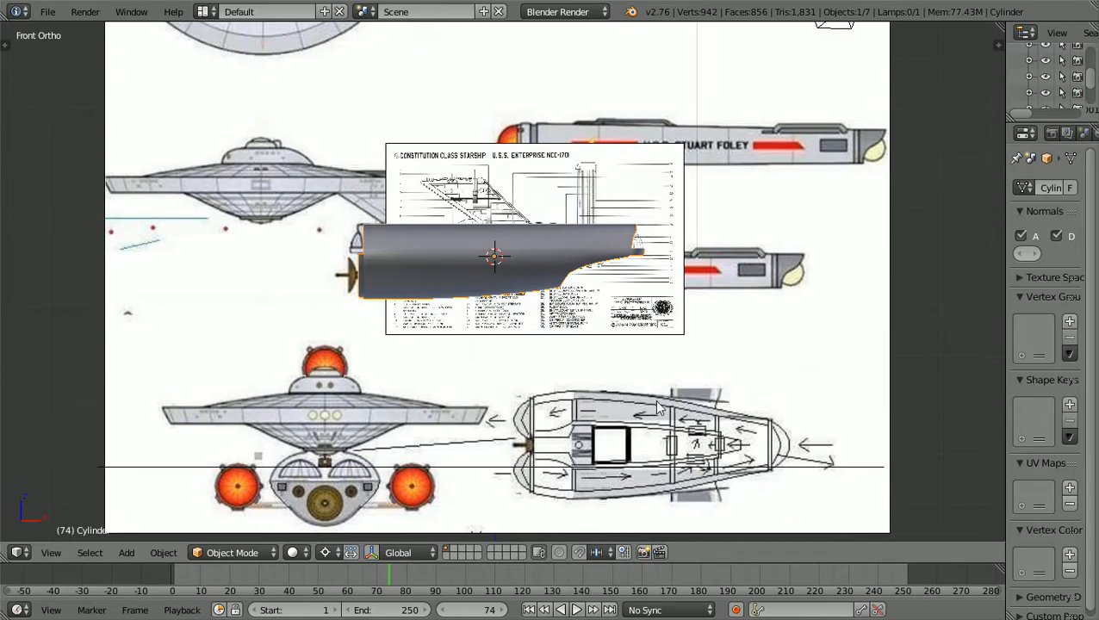
{"action": "scroll", "coordinate": [670, 405], "scroll_direction": "down", "scroll_amount": 1}
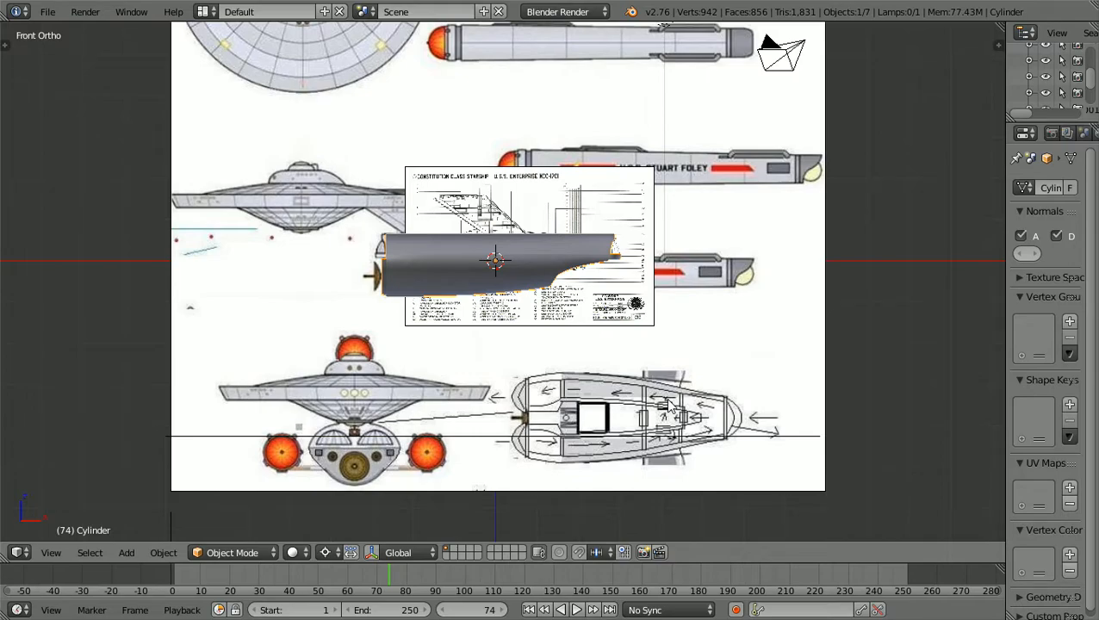
{"action": "key", "text": "KP_7"}
{"action": "scroll", "coordinate": [671, 407], "scroll_direction": "up", "scroll_amount": 1}
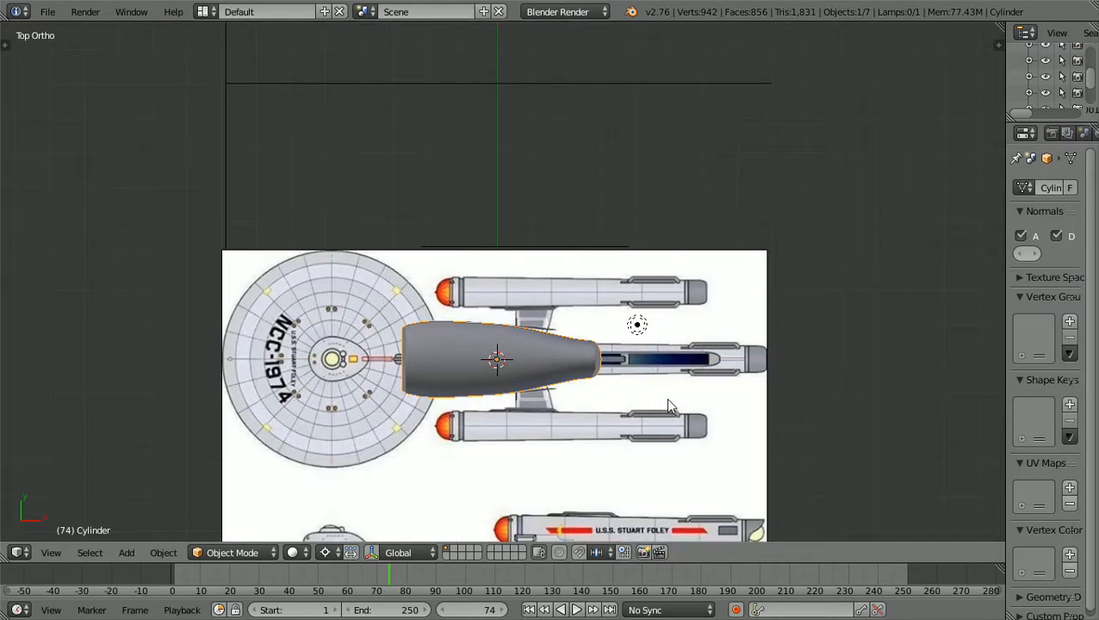
Examine the arched shuttle bay end and its projecting lower lip from a raised angle behind the hull.
{"action": "scroll", "coordinate": [668, 399], "scroll_direction": "down", "scroll_amount": 6, "text": "shift"}
{"action": "middle_click_drag", "start_coordinate": [667, 400], "coordinate": [554, 318]}
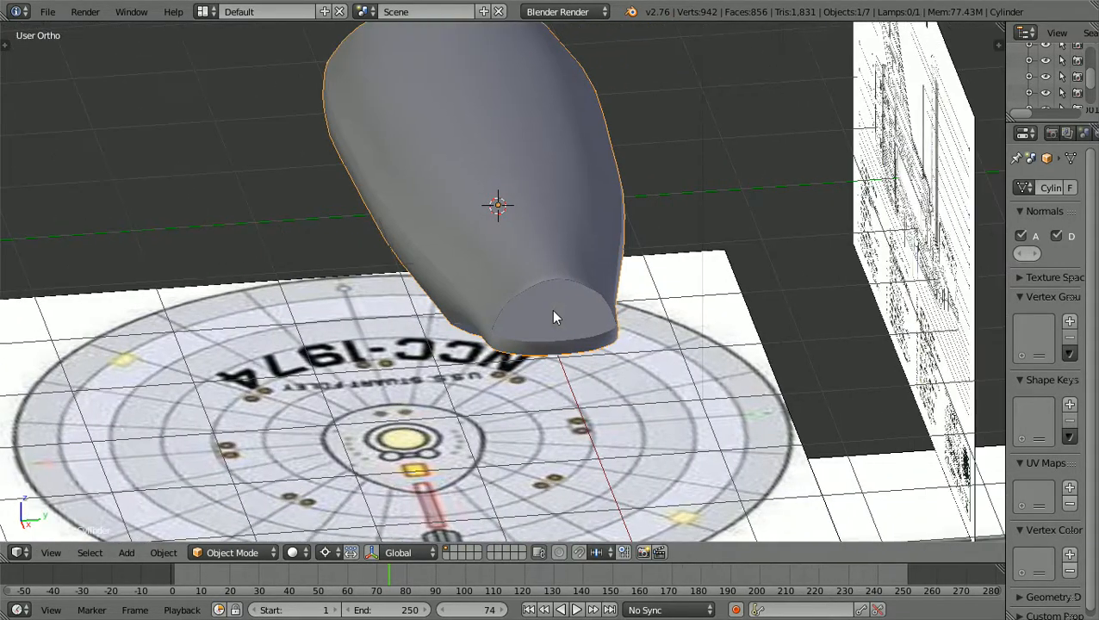
{"action": "scroll", "coordinate": [554, 318], "scroll_direction": "up", "scroll_amount": 6}
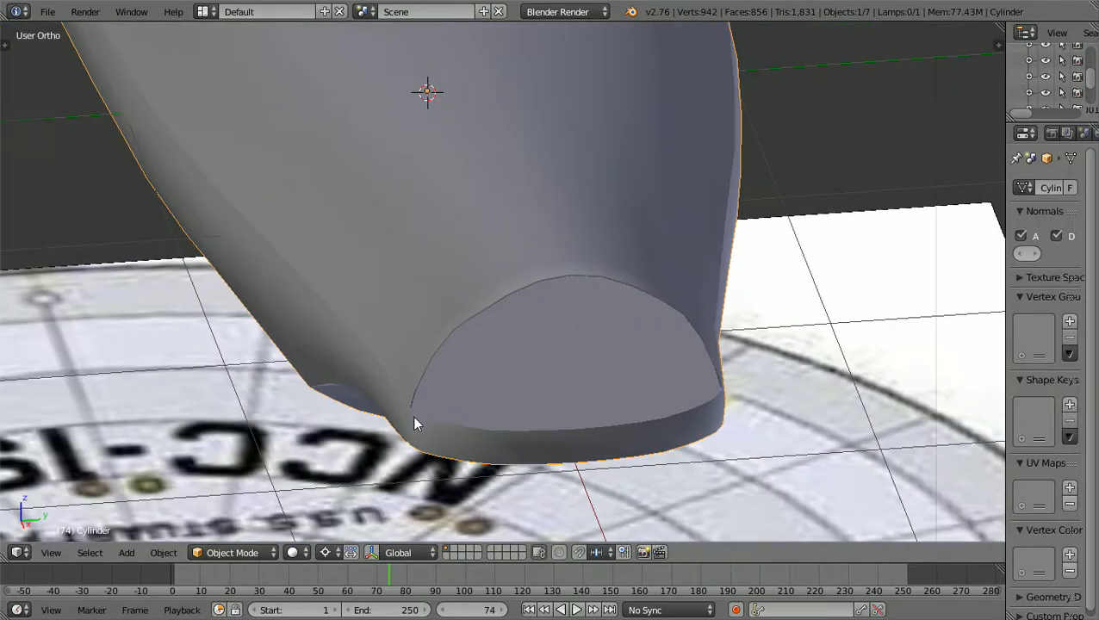
{"action": "middle_click_drag", "start_coordinate": [413, 424], "coordinate": [472, 328]}
{"action": "scroll", "coordinate": [471, 328], "scroll_direction": "down", "scroll_amount": 1}
{"action": "scroll", "coordinate": [471, 328], "scroll_direction": "up", "scroll_amount": 2}
{"action": "scroll", "coordinate": [471, 329], "scroll_direction": "down", "scroll_amount": 1}
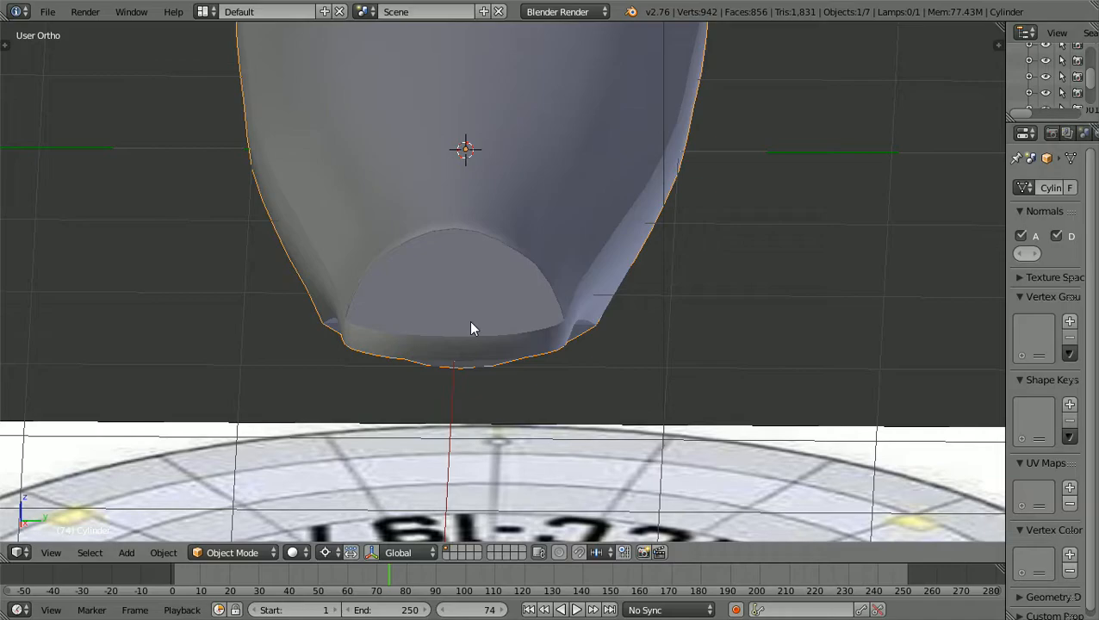
{"action": "scroll", "coordinate": [471, 328], "scroll_direction": "up", "scroll_amount": 2}
{"action": "scroll", "coordinate": [471, 329], "scroll_direction": "down", "scroll_amount": 2}
{"action": "scroll", "coordinate": [471, 328], "scroll_direction": "down", "scroll_amount": 3}
Inspect the shuttle bay arch and the undercut below it in the right orthographic view.
{"action": "key", "text": "KP_3"}
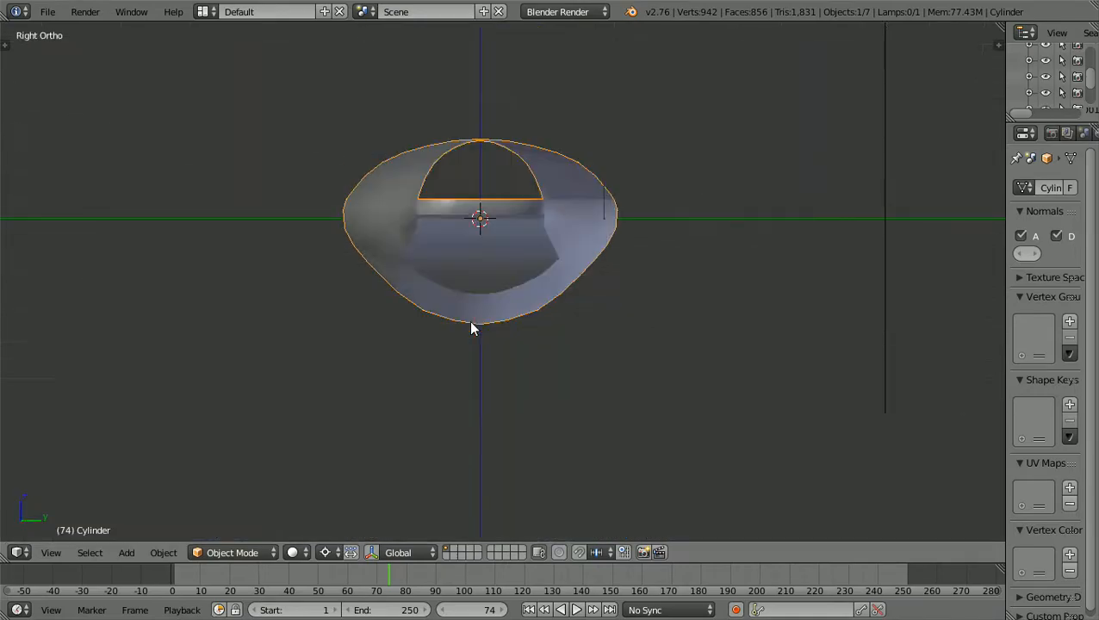
{"action": "scroll", "coordinate": [472, 329], "scroll_direction": "up", "scroll_amount": 3}
{"action": "scroll", "coordinate": [471, 323], "scroll_direction": "up", "scroll_amount": 4, "text": "shift"}
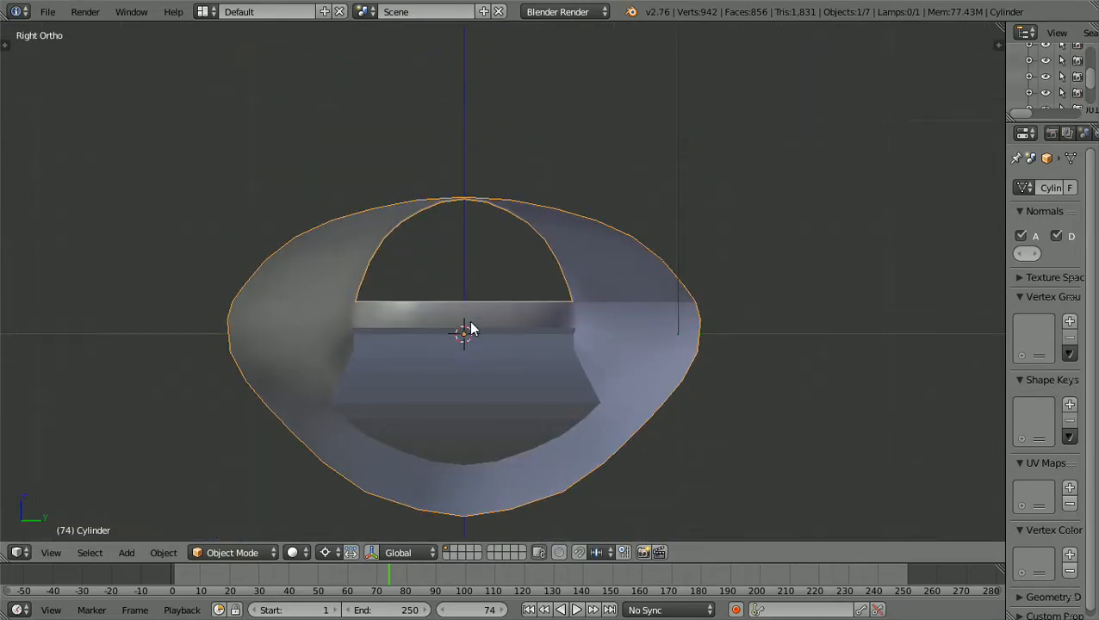
{"action": "scroll", "coordinate": [471, 323], "scroll_direction": "up", "scroll_amount": 2, "text": "ctrl"}
{"action": "scroll", "coordinate": [471, 323], "scroll_direction": "down", "scroll_amount": 3, "text": "ctrl"}
{"action": "scroll", "coordinate": [471, 323], "scroll_direction": "up", "scroll_amount": 3}
{"action": "scroll", "coordinate": [471, 329], "scroll_direction": "up", "scroll_amount": 2}
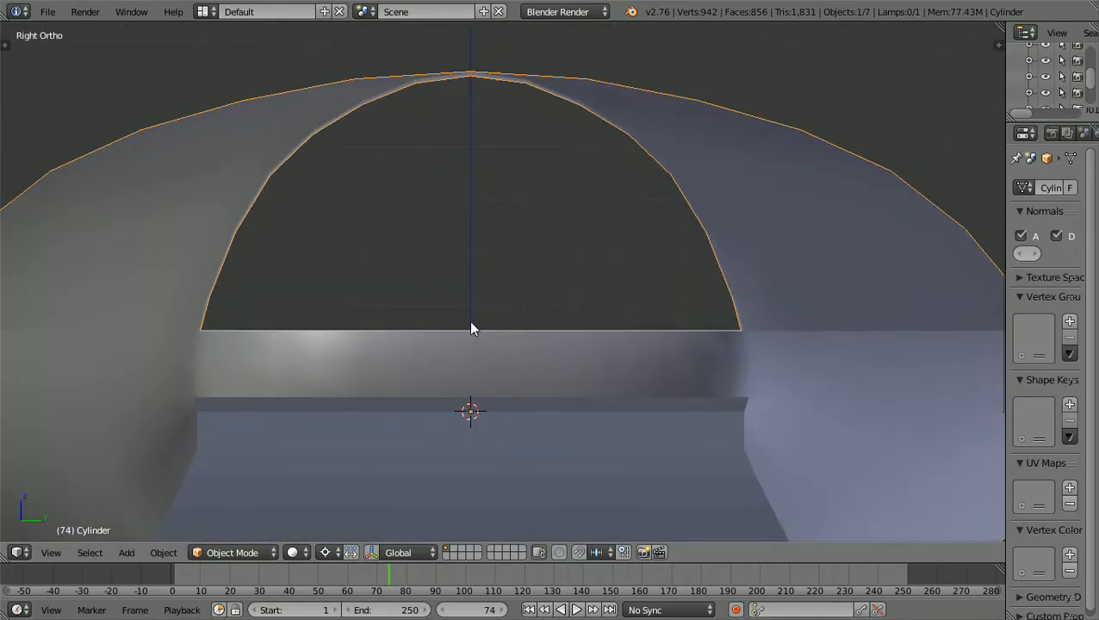
{"action": "scroll", "coordinate": [472, 328], "scroll_direction": "up", "scroll_amount": 3, "text": "shift"}
{"action": "scroll", "coordinate": [471, 325], "scroll_direction": "down", "scroll_amount": 2}
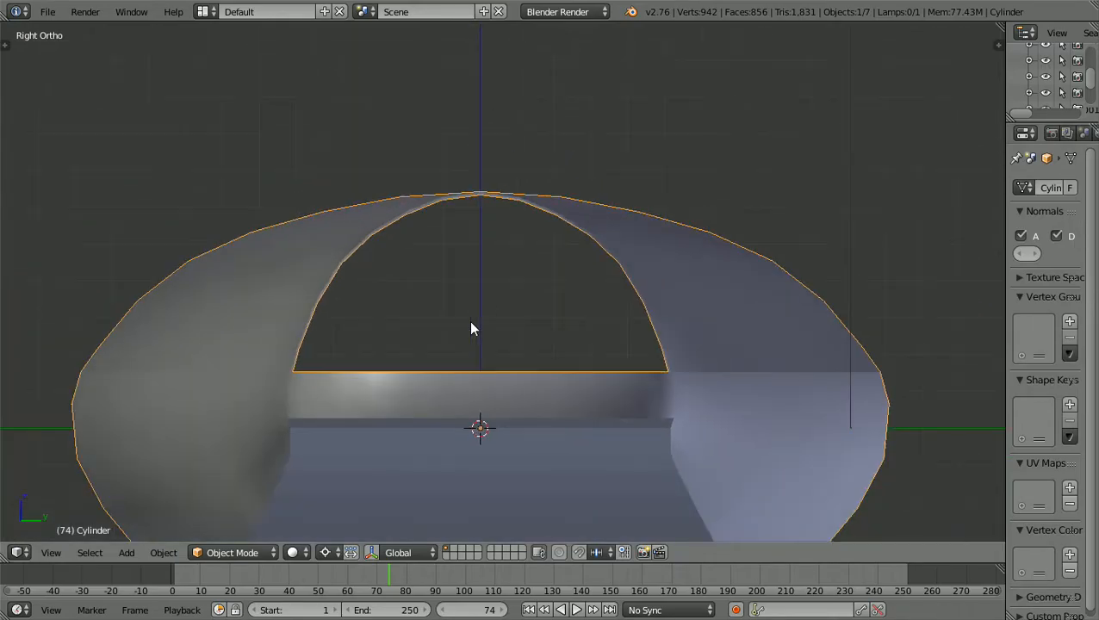
{"action": "scroll", "coordinate": [471, 325], "scroll_direction": "down", "scroll_amount": 1}
Examine how the hull sides blend into the shuttle bay opening from angled rear views.
{"action": "middle_click_drag", "start_coordinate": [470, 331], "coordinate": [469, 343]}
{"action": "scroll", "coordinate": [469, 343], "scroll_direction": "down", "scroll_amount": 4}
{"action": "scroll", "coordinate": [469, 349], "scroll_direction": "down", "scroll_amount": 1}
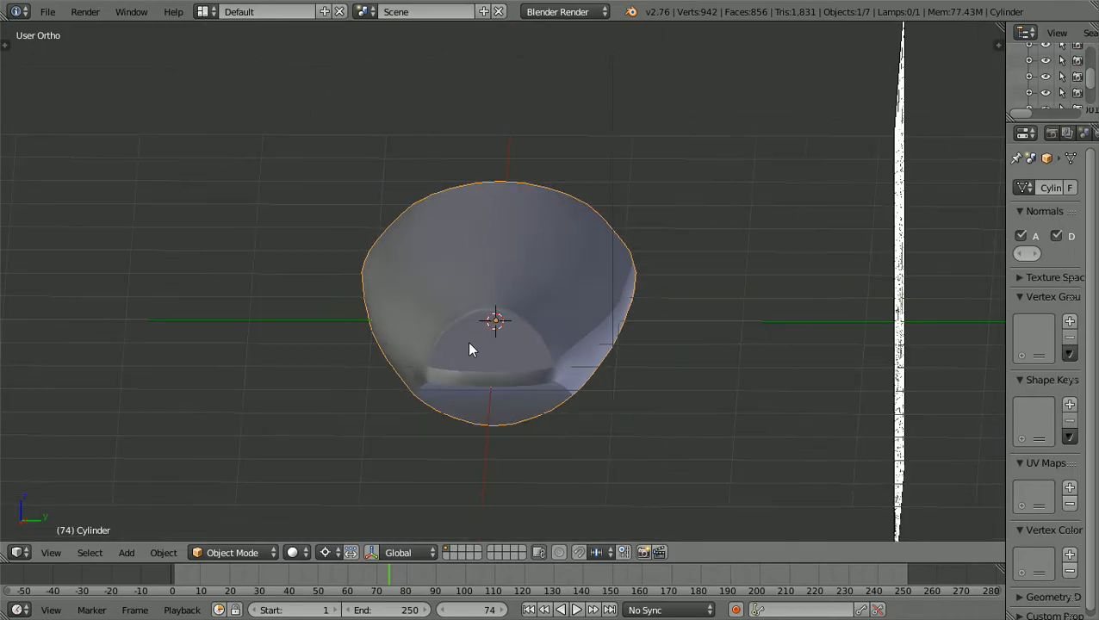
{"action": "scroll", "coordinate": [470, 349], "scroll_direction": "up", "scroll_amount": 3}
{"action": "scroll", "coordinate": [470, 349], "scroll_direction": "up", "scroll_amount": 2}
{"action": "scroll", "coordinate": [471, 350], "scroll_direction": "down", "scroll_amount": 3}
{"action": "middle_click_drag", "start_coordinate": [469, 344], "coordinate": [484, 338]}
{"action": "scroll", "coordinate": [484, 336], "scroll_direction": "down", "scroll_amount": 5}
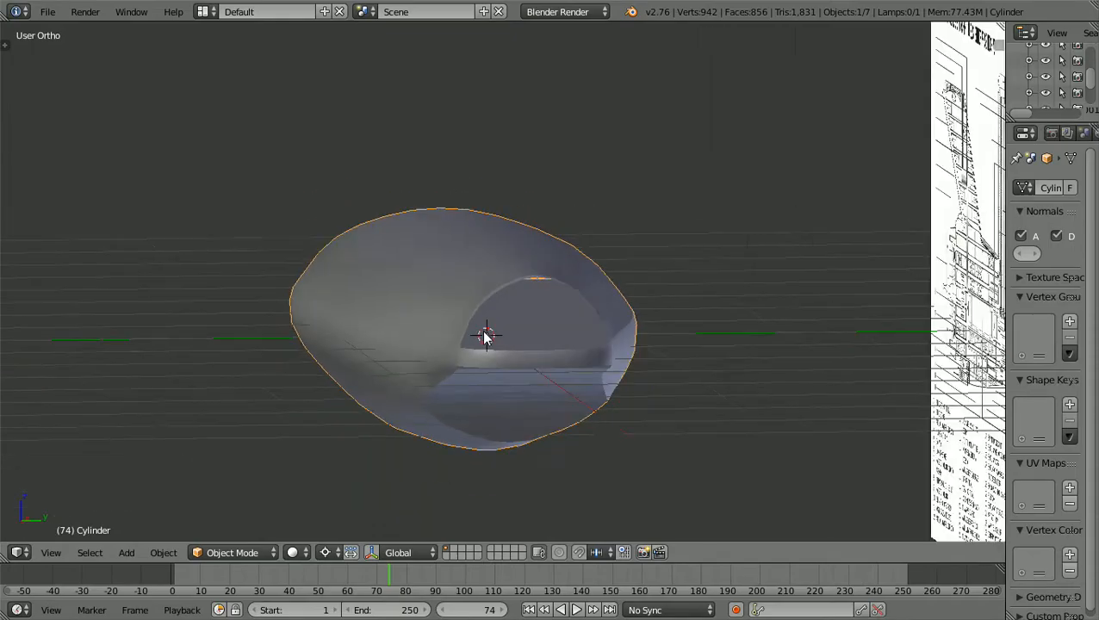
Return to the front orthographic view and closely compare the hull's side profile with the cutaway drawing.
{"action": "key", "text": "KP_1"}
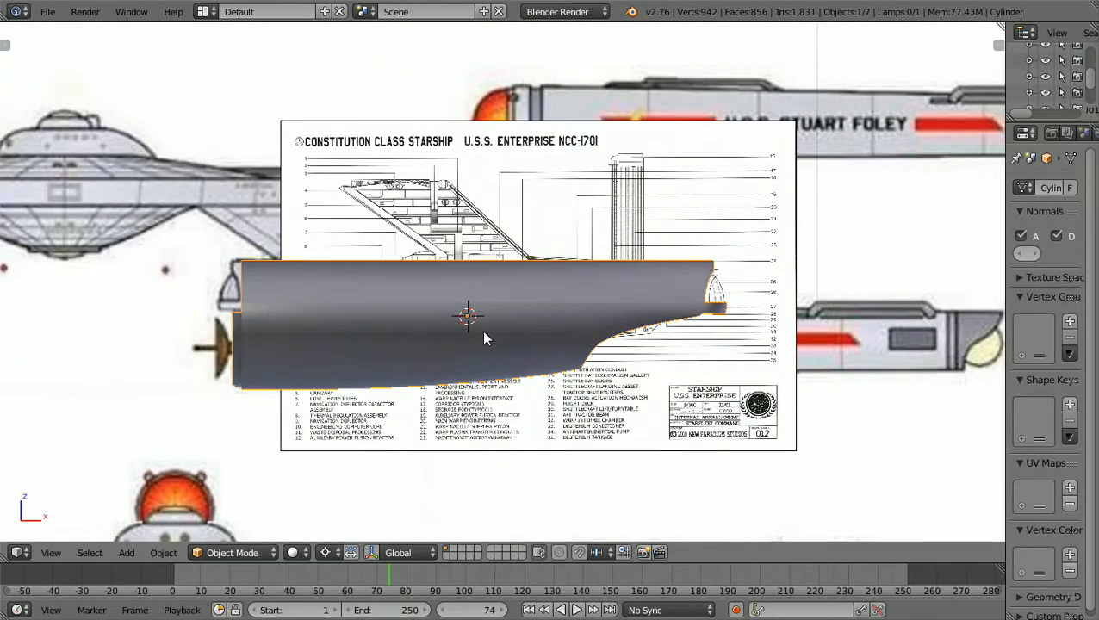
{"action": "scroll", "coordinate": [484, 333], "scroll_direction": "up", "scroll_amount": 2}
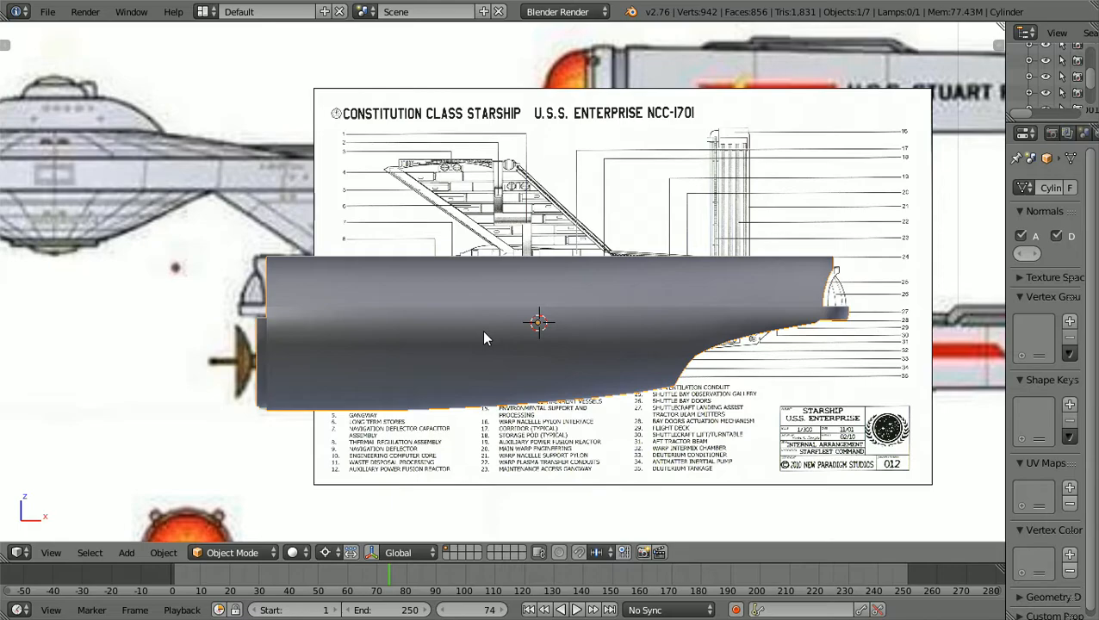
{"action": "scroll", "coordinate": [483, 338], "scroll_direction": "up", "scroll_amount": 3}
{"action": "scroll", "coordinate": [484, 337], "scroll_direction": "down", "scroll_amount": 1}
{"action": "scroll", "coordinate": [484, 338], "scroll_direction": "down", "scroll_amount": 6, "text": "shift"}
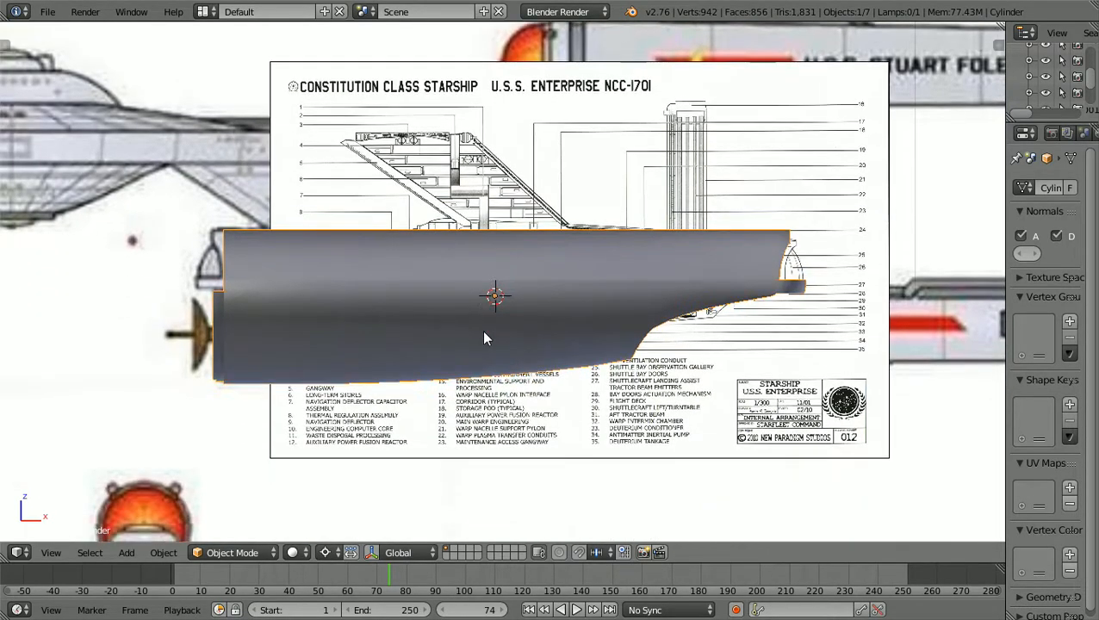
{"action": "scroll", "coordinate": [484, 338], "scroll_direction": "up", "scroll_amount": 1}
{"action": "scroll", "coordinate": [484, 337], "scroll_direction": "up", "scroll_amount": 3, "text": "shift"}
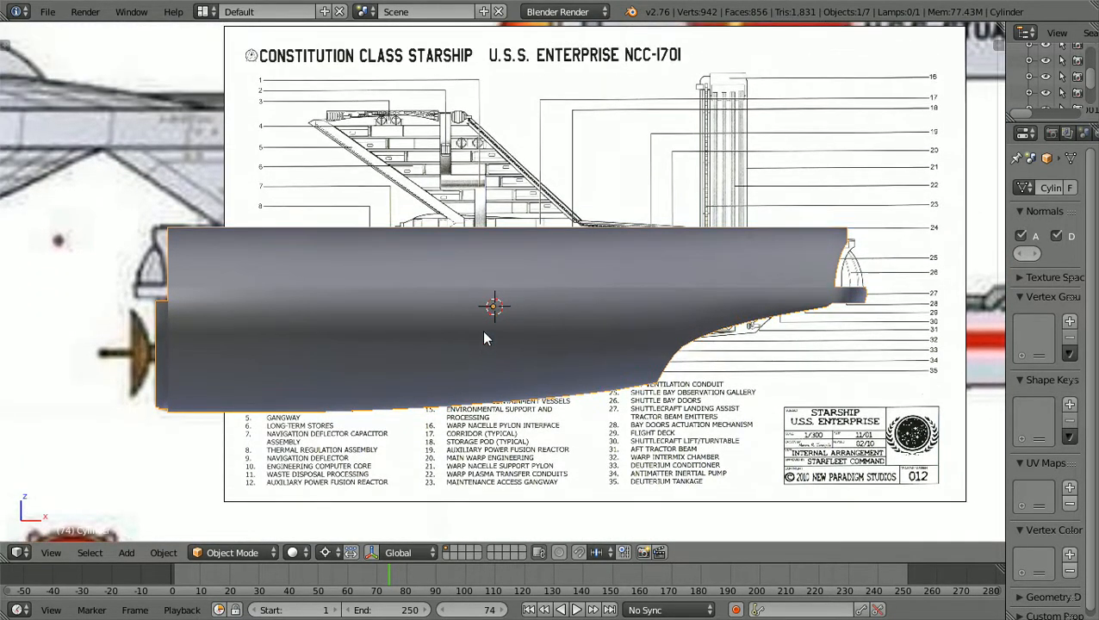
{"action": "scroll", "coordinate": [484, 337], "scroll_direction": "up", "scroll_amount": 1}
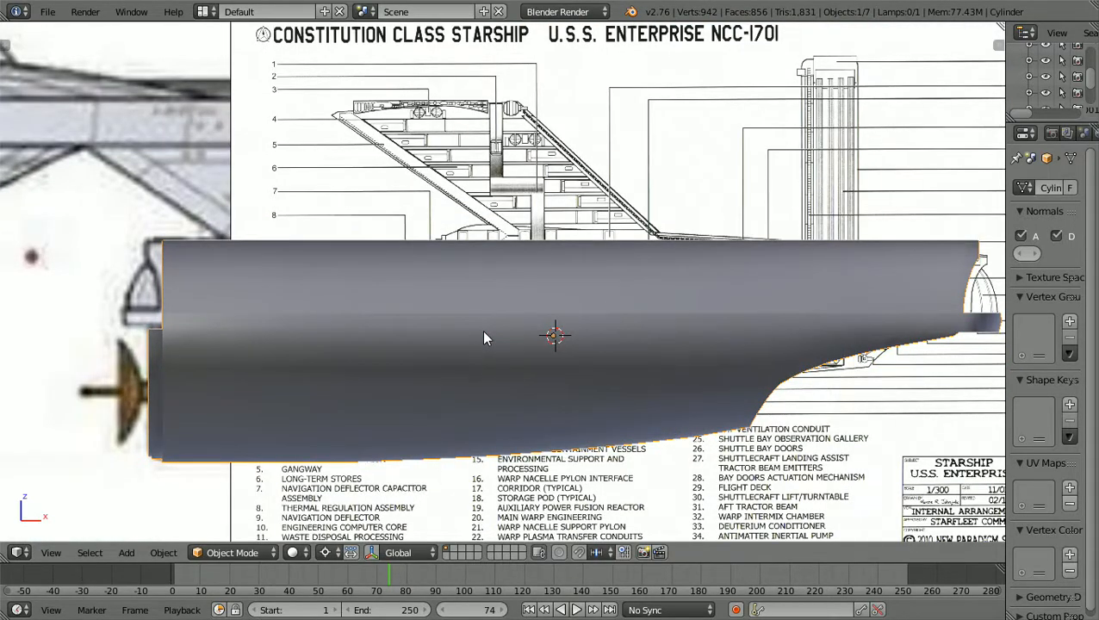
{"action": "scroll", "coordinate": [483, 338], "scroll_direction": "up", "scroll_amount": 2, "text": "ctrl"}
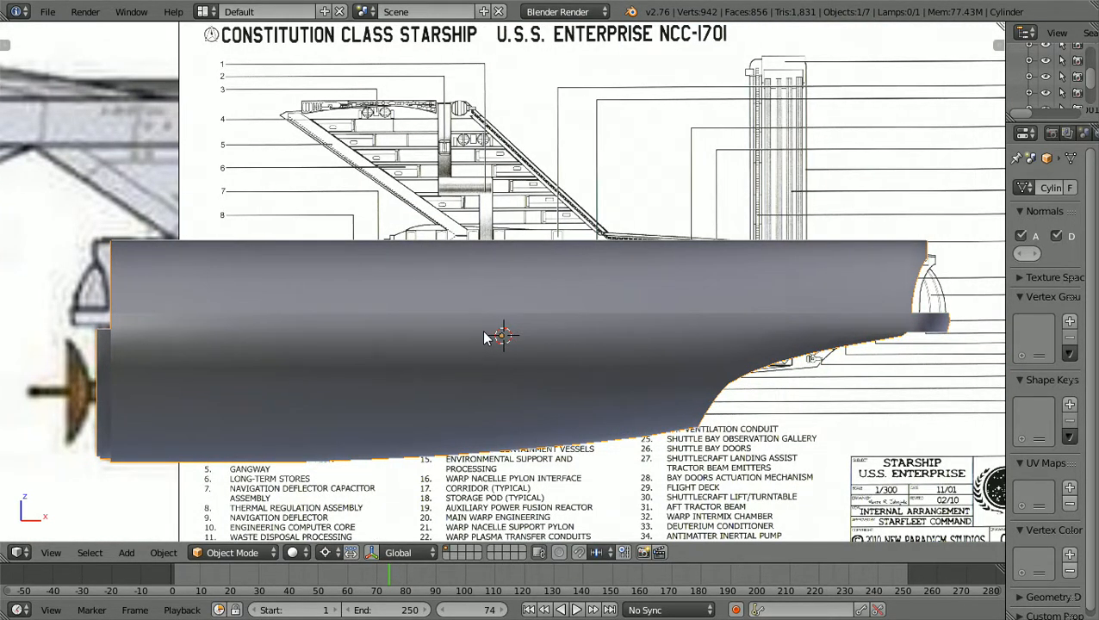